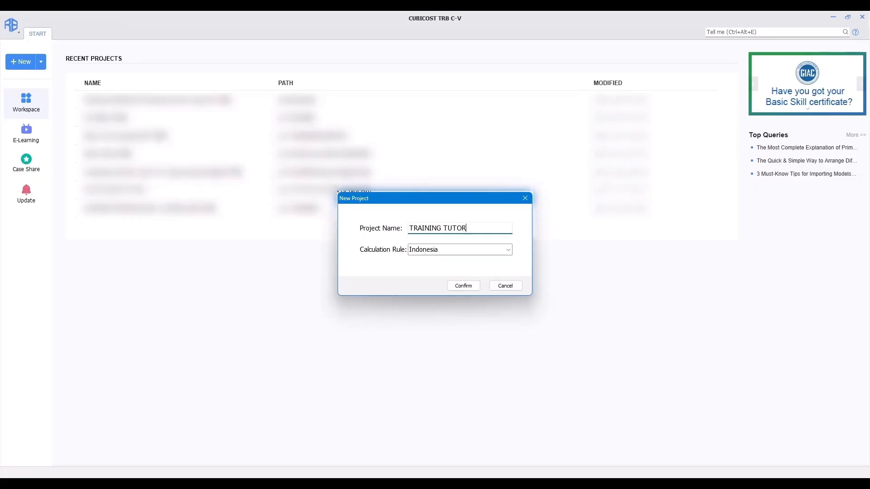
Step: Create the new project TRAINING TUTORIAL with the Indonesia calculation rule and confirm it
{"action": "left_click", "coordinate": [459, 250]}
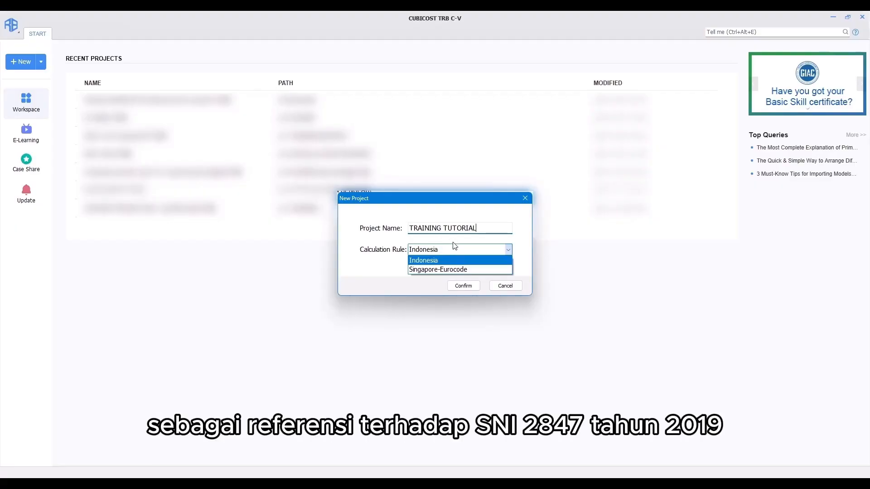
{"action": "left_click", "coordinate": [451, 238]}
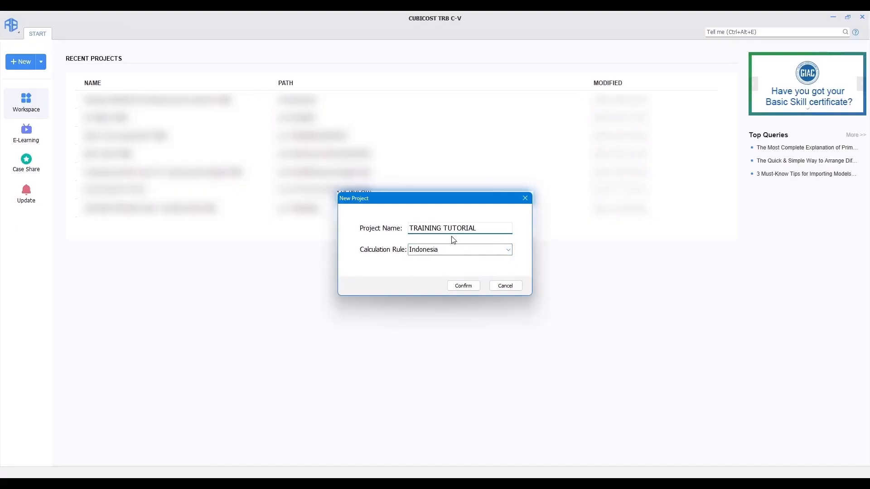
{"action": "left_click", "coordinate": [464, 285]}
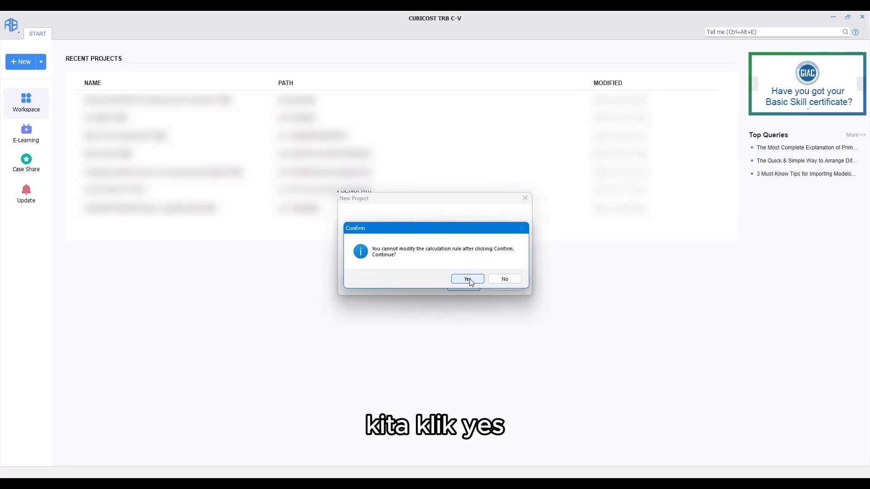
{"action": "left_click", "coordinate": [468, 279]}
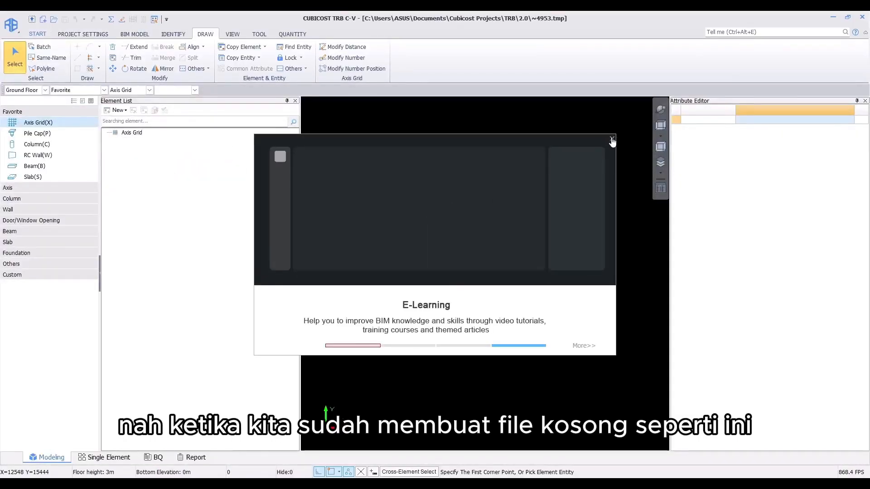
Step: Dismiss the E-Learning popup and narrow the element list panel
{"action": "left_click", "coordinate": [612, 139]}
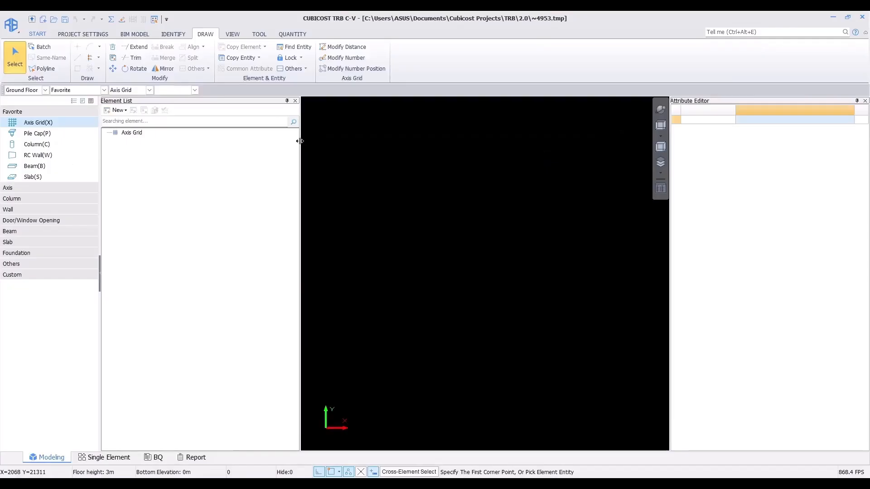
{"action": "left_click_drag", "start_coordinate": [244, 142], "coordinate": [244, 142]}
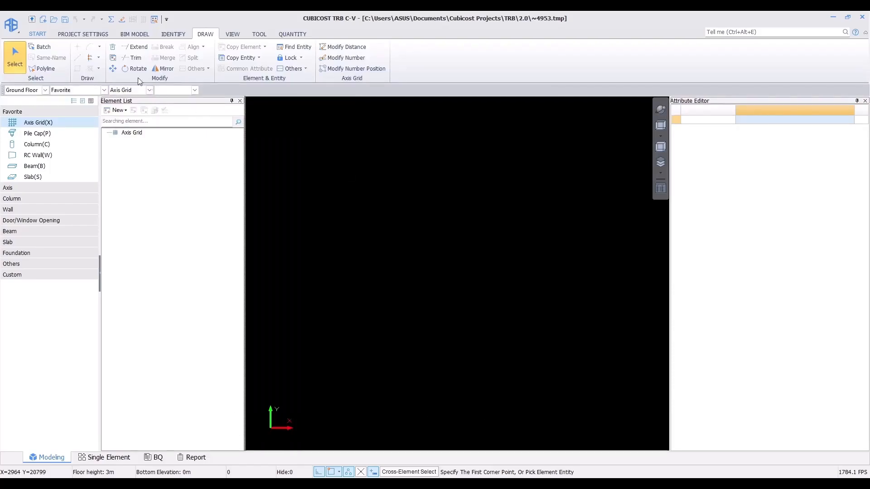
Step: Open Import Model and browse to the training tutorials model file on drive DATA (D:)
{"action": "left_click", "coordinate": [134, 35]}
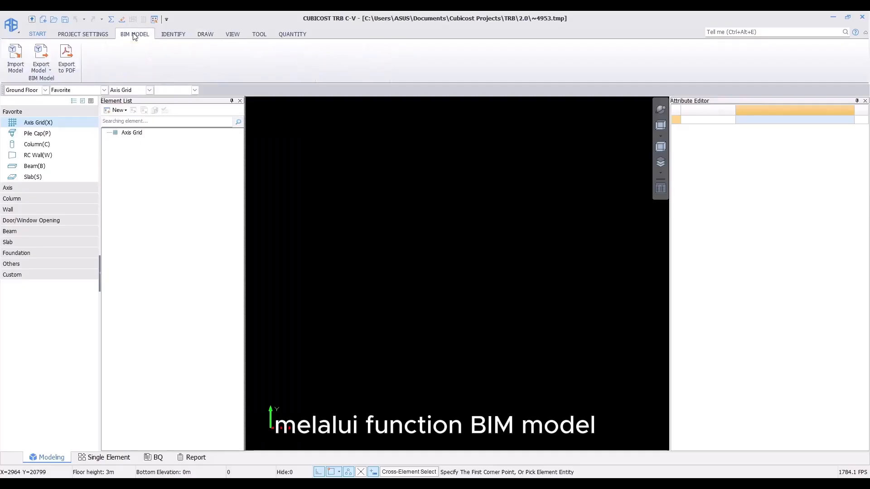
{"action": "left_click", "coordinate": [8, 58]}
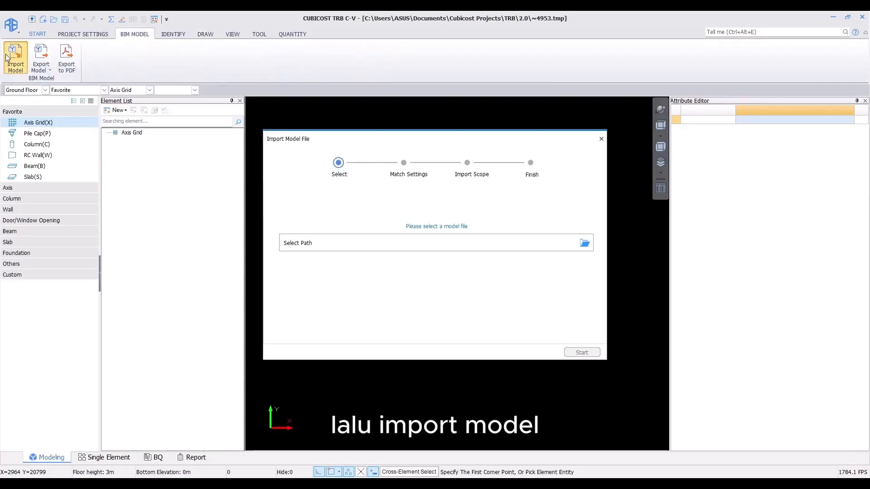
{"action": "left_click", "coordinate": [584, 247]}
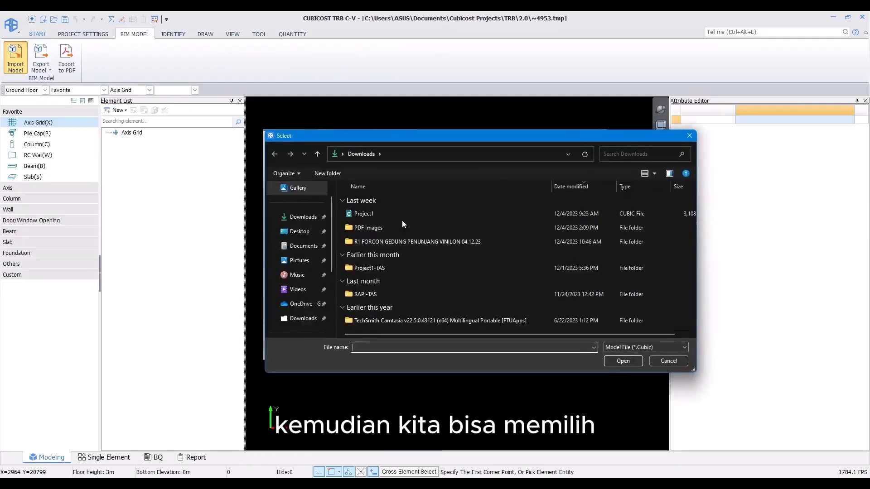
{"action": "left_click", "coordinate": [304, 318]}
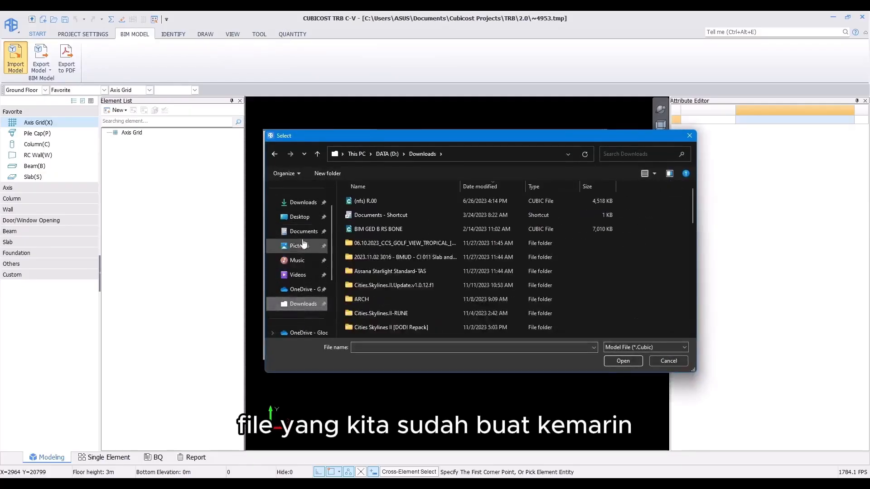
{"action": "left_click", "coordinate": [292, 205]}
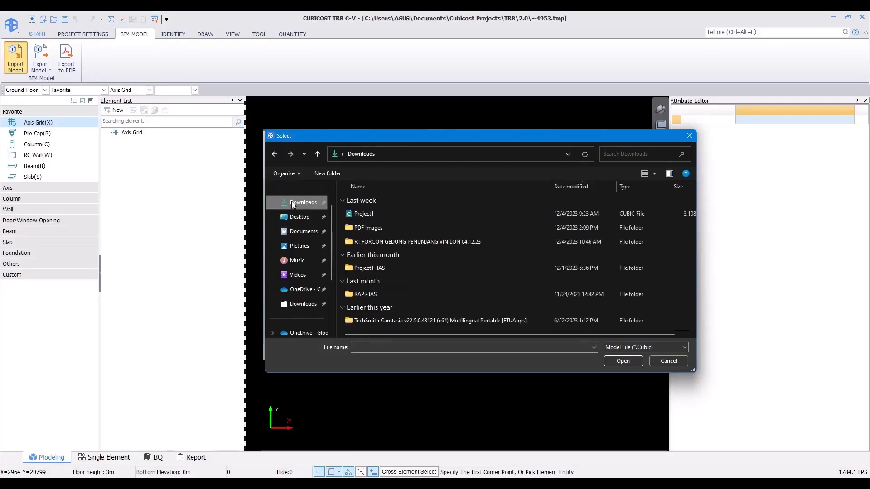
{"action": "left_click", "coordinate": [290, 231]}
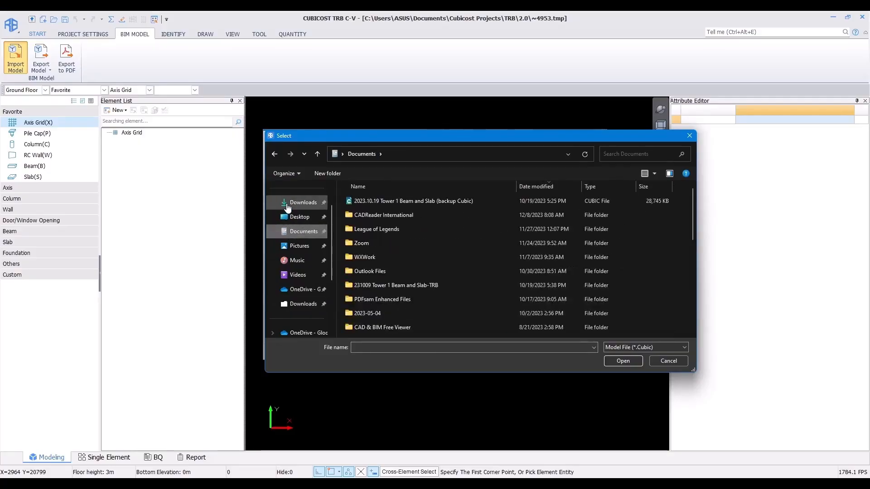
{"action": "left_click", "coordinate": [287, 206]}
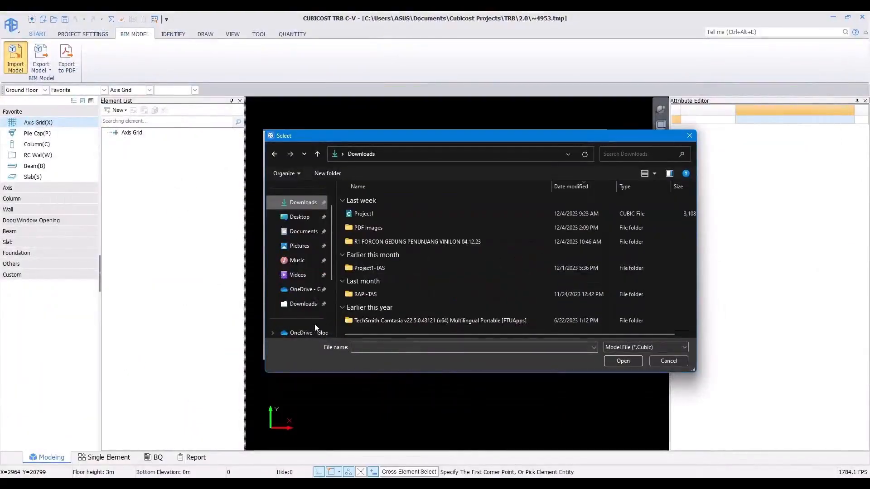
{"action": "scroll", "coordinate": [298, 308], "scroll_direction": "down", "scroll_amount": 3}
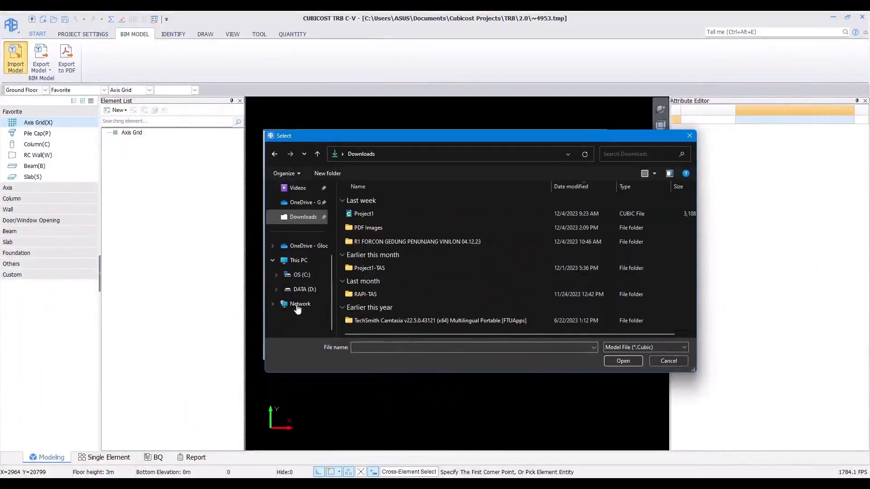
{"action": "left_click", "coordinate": [304, 289]}
{"action": "scroll", "coordinate": [405, 244], "scroll_direction": "down", "scroll_amount": 1}
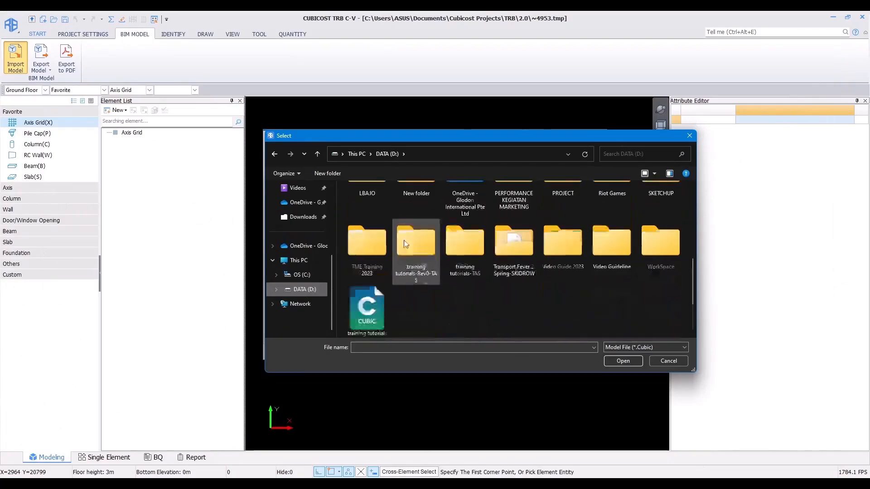
{"action": "left_click", "coordinate": [366, 308]}
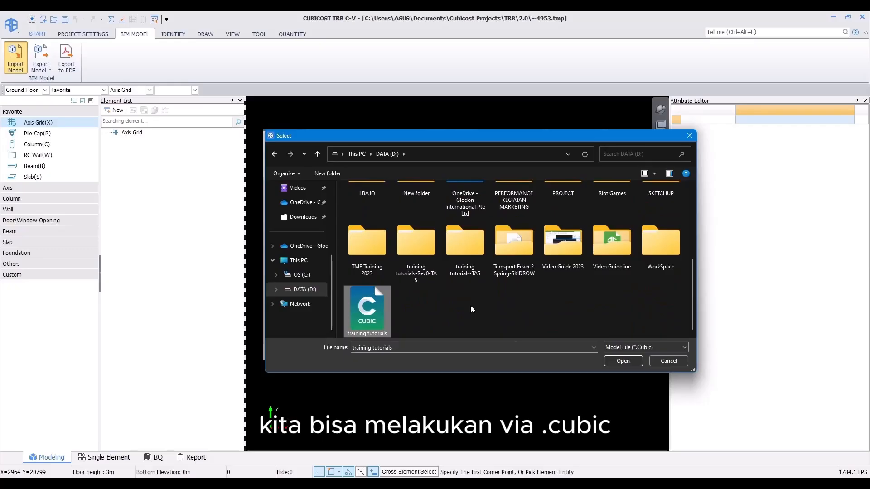
Step: Load training tutorials.Cubic as a Model File (*.Cubic) and start the import
{"action": "left_click", "coordinate": [639, 347]}
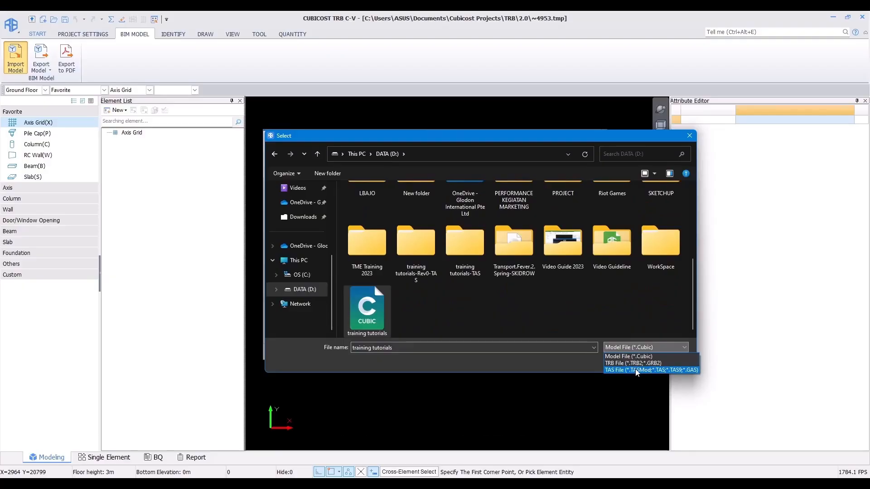
{"action": "left_click", "coordinate": [634, 357]}
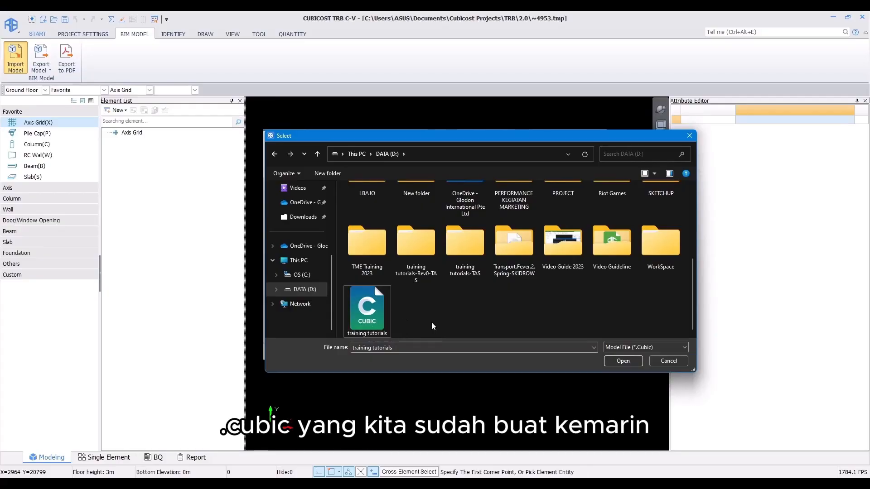
{"action": "left_click", "coordinate": [623, 361]}
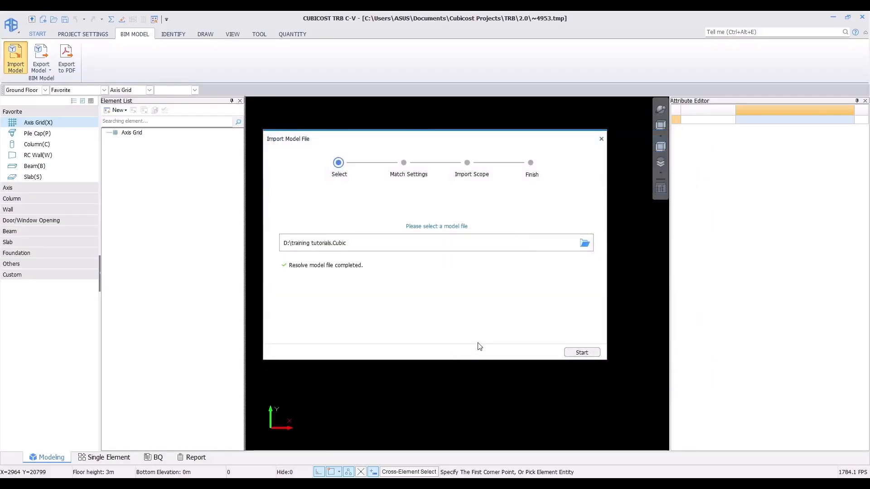
{"action": "left_click", "coordinate": [583, 355]}
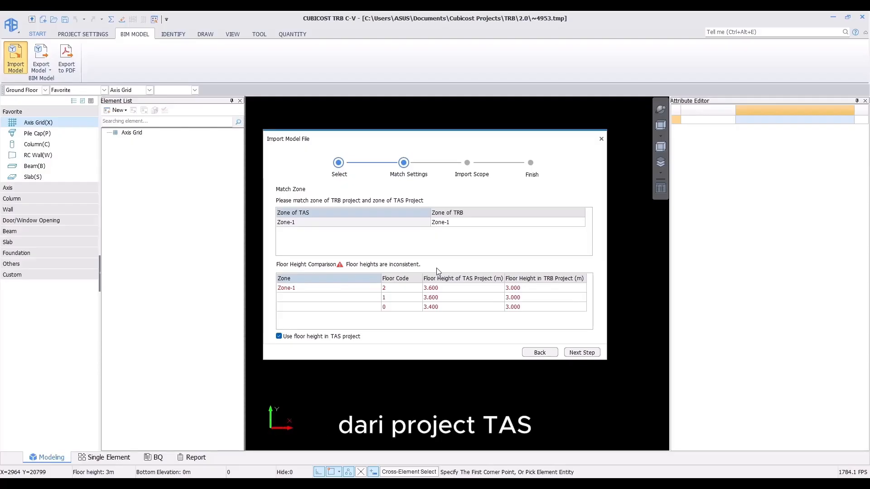
Step: Keep Use floor height in TAS project enabled and proceed past the match settings
{"action": "left_click", "coordinate": [279, 336]}
{"action": "left_click", "coordinate": [292, 336]}
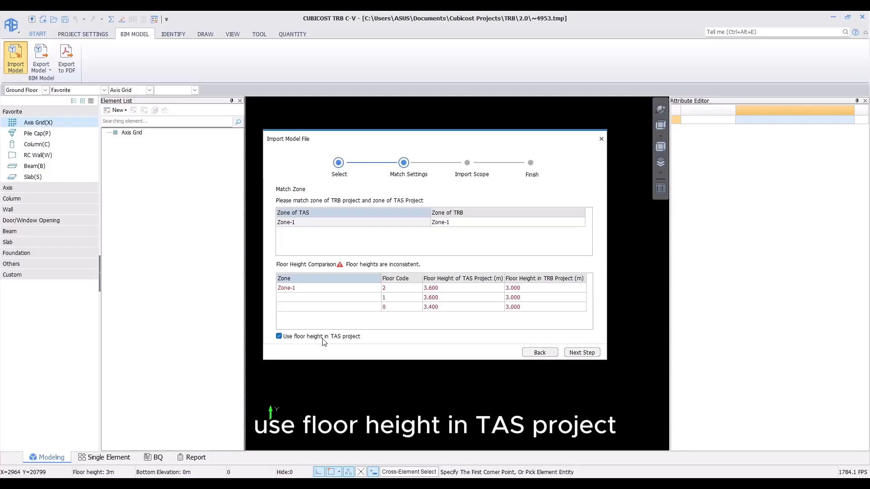
{"action": "left_click", "coordinate": [581, 350]}
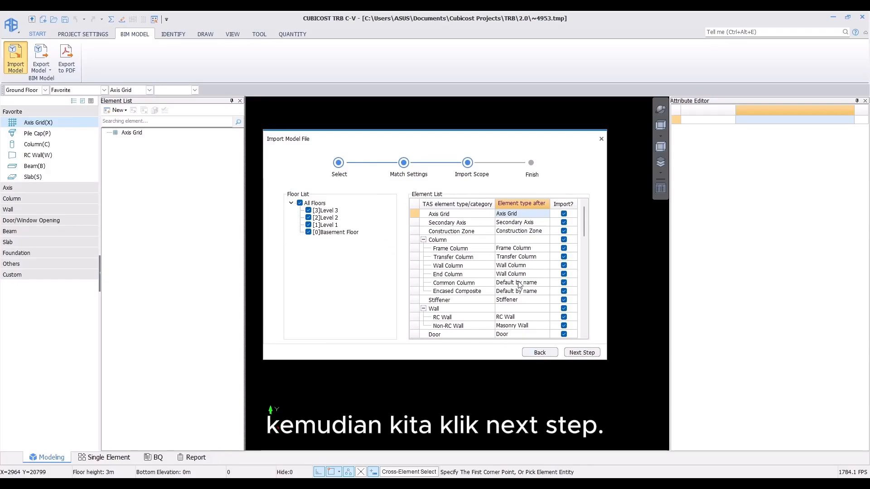
Step: Import all floors and element types and finish the import wizard
{"action": "left_click", "coordinate": [583, 353]}
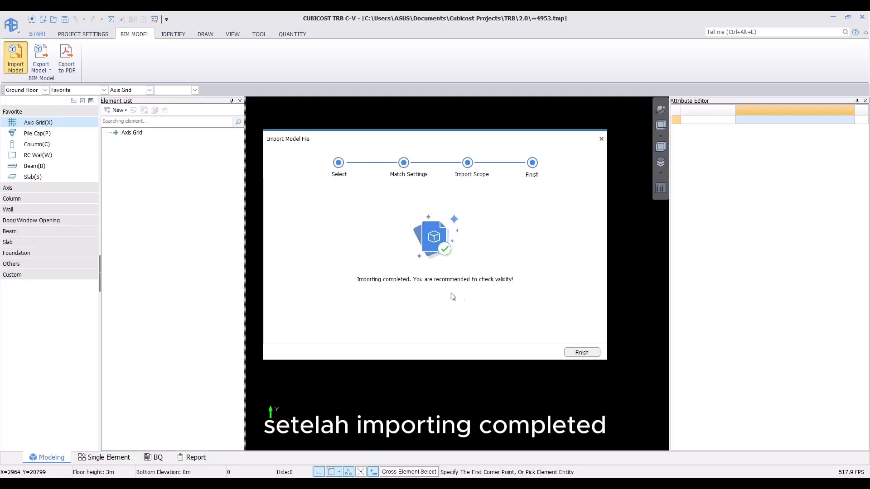
{"action": "left_click", "coordinate": [581, 352]}
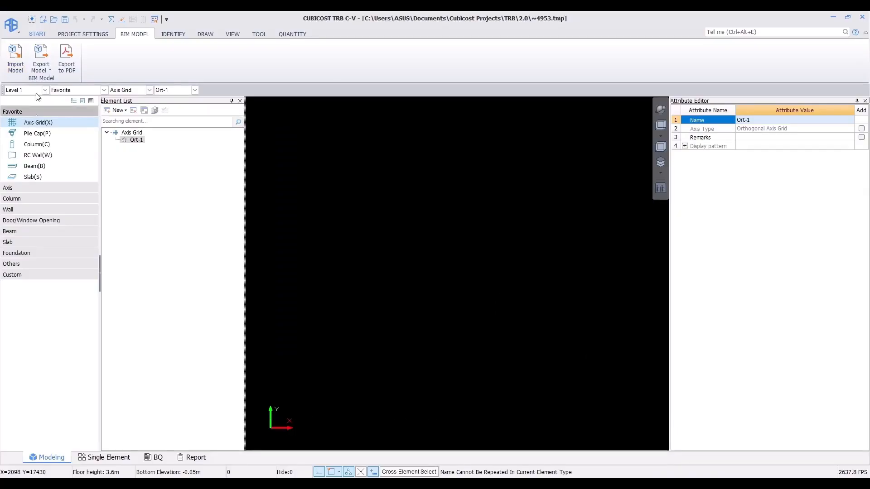
Step: Show the full imported model and save the project as training tutorials.TRB2 on DATA (D:)
{"action": "left_click", "coordinate": [234, 35]}
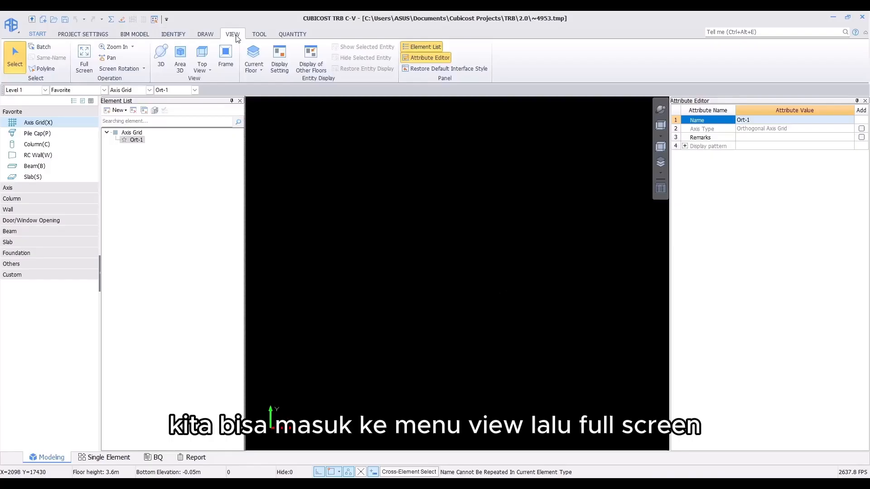
{"action": "left_click", "coordinate": [84, 58]}
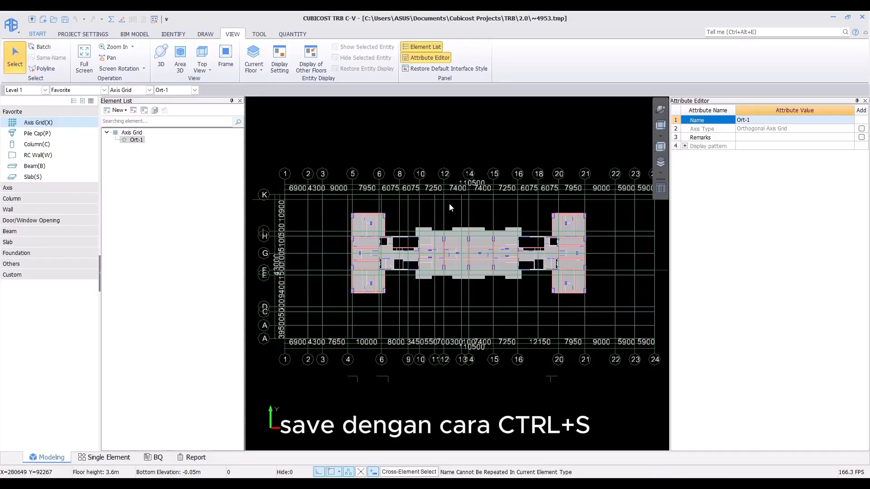
{"action": "key", "text": "ctrl+s"}
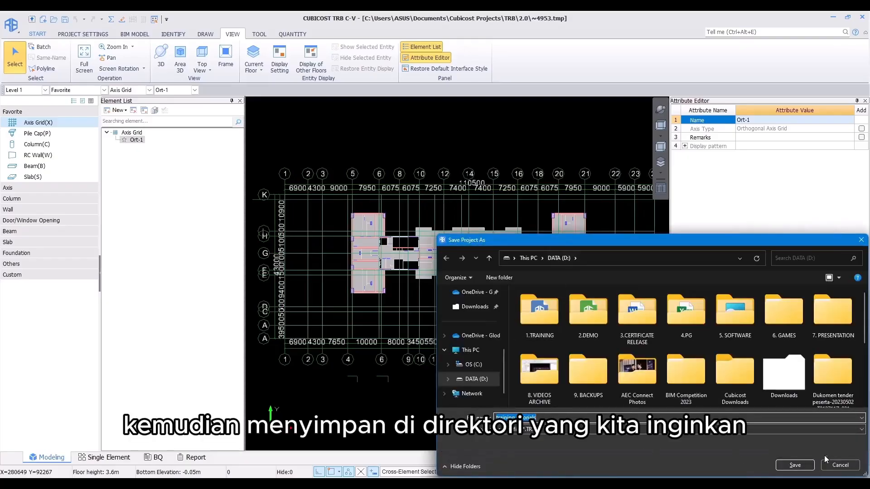
{"action": "left_click", "coordinate": [794, 465]}
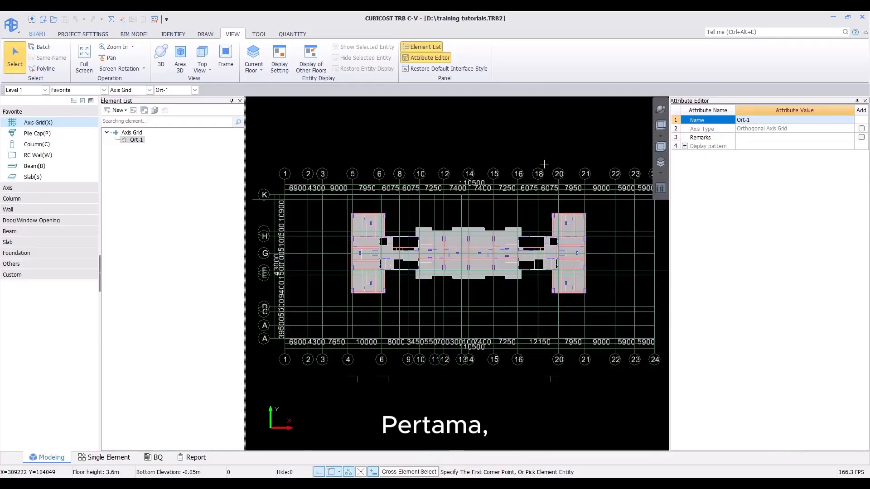
Step: Switch to the Basement Floor and open Floor Settings to review the cover column of the rebar setting table
{"action": "left_click", "coordinate": [21, 89]}
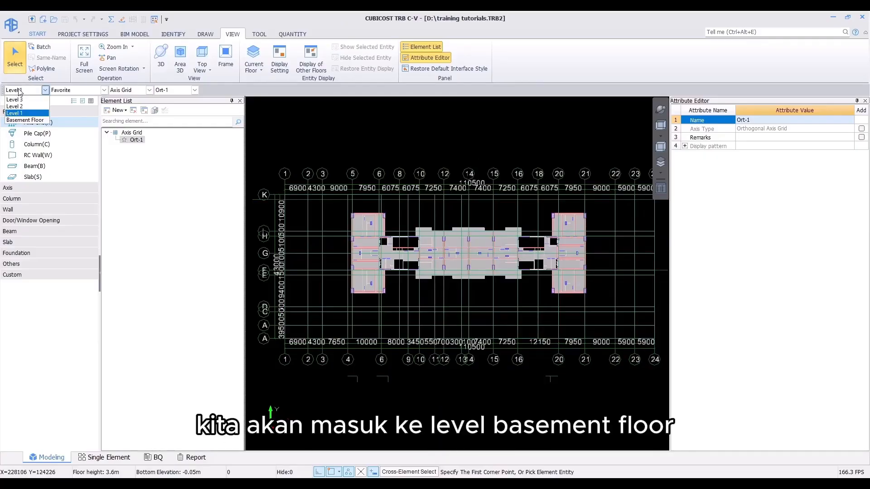
{"action": "left_click", "coordinate": [24, 120]}
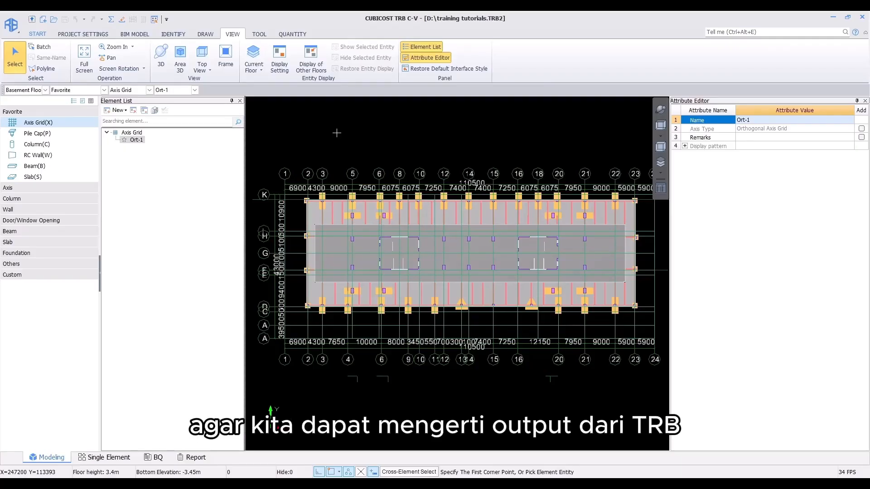
{"action": "left_click", "coordinate": [96, 36]}
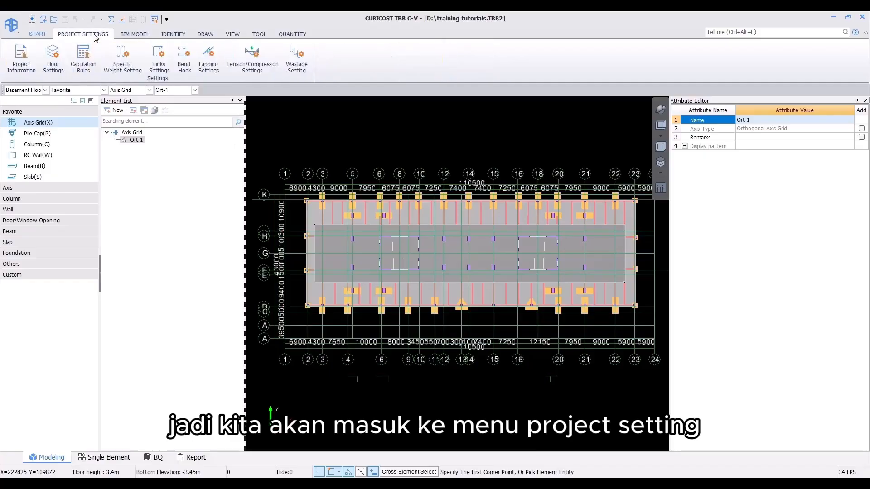
{"action": "left_click", "coordinate": [59, 70]}
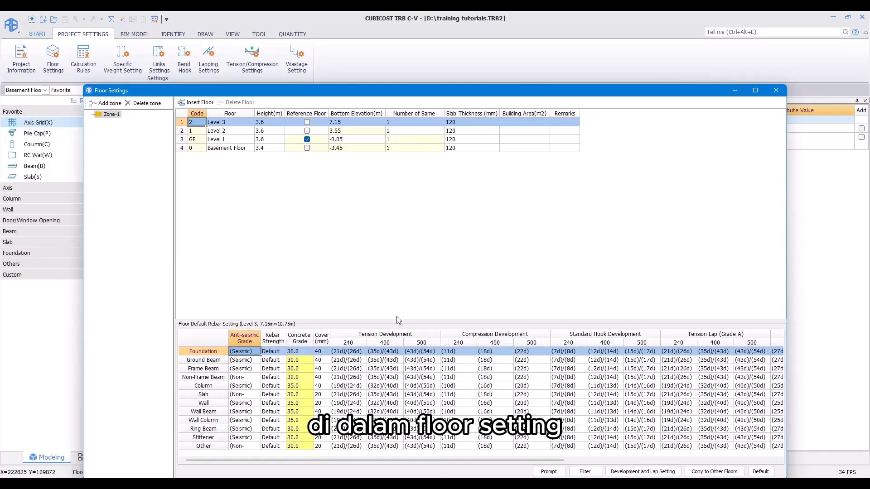
{"action": "left_click", "coordinate": [322, 369]}
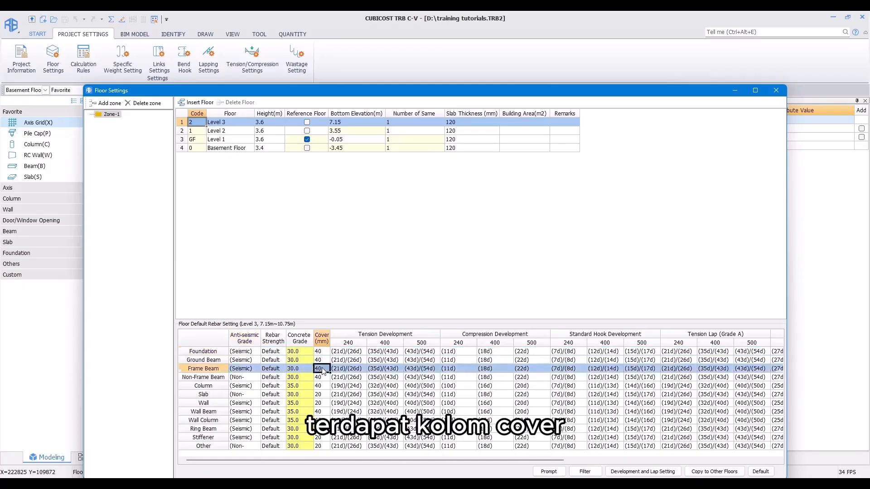
{"action": "left_click", "coordinate": [325, 352]}
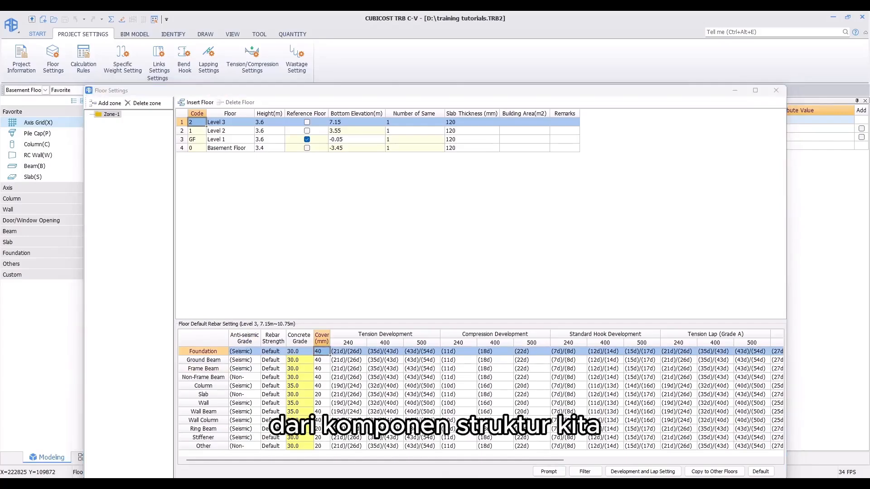
Step: Switch to CADReader and examine the concrete cover notes on the basement plan drawing
{"action": "key", "text": "alt+Tab"}
{"action": "scroll", "coordinate": [400, 326], "scroll_direction": "down", "scroll_amount": 3}
{"action": "left_click_drag", "start_coordinate": [197, 277], "coordinate": [464, 293]}
{"action": "scroll", "coordinate": [463, 294], "scroll_direction": "up", "scroll_amount": 8}
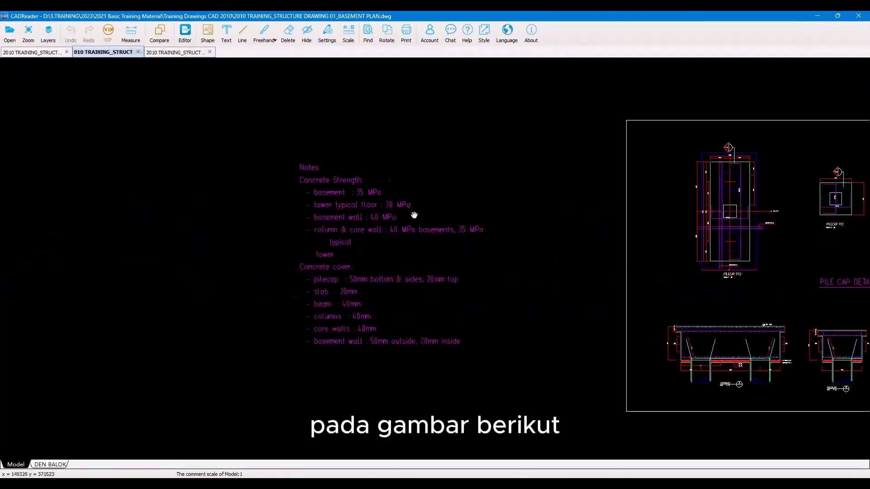
Step: Examine the concrete strength and concrete cover notes for each element type on the basement plan
{"action": "scroll", "coordinate": [358, 219], "scroll_direction": "up", "scroll_amount": 5}
{"action": "left_click_drag", "start_coordinate": [406, 406], "coordinate": [349, 195]}
{"action": "left_click_drag", "start_coordinate": [469, 398], "coordinate": [433, 311]}
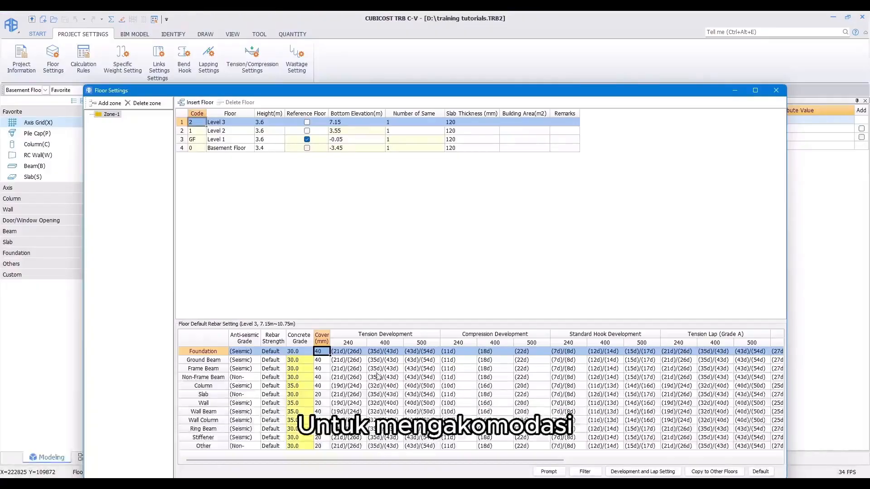
Step: Inspect the Cover (mm) values of the column, frame beam and slab rows in the floor rebar setting table
{"action": "left_click", "coordinate": [319, 386]}
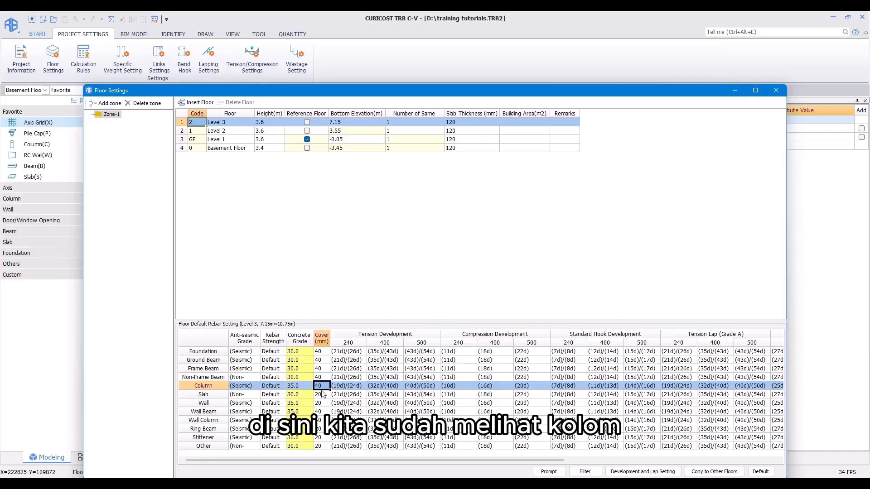
{"action": "left_click", "coordinate": [322, 370]}
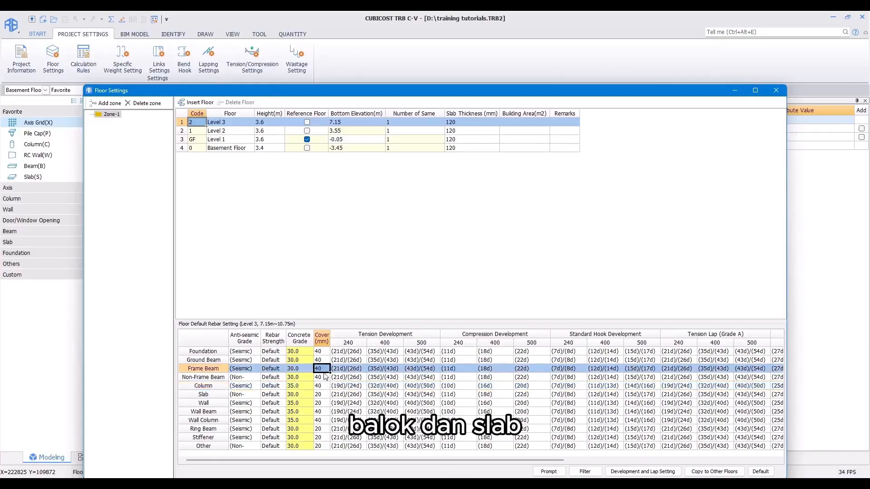
{"action": "left_click", "coordinate": [324, 395]}
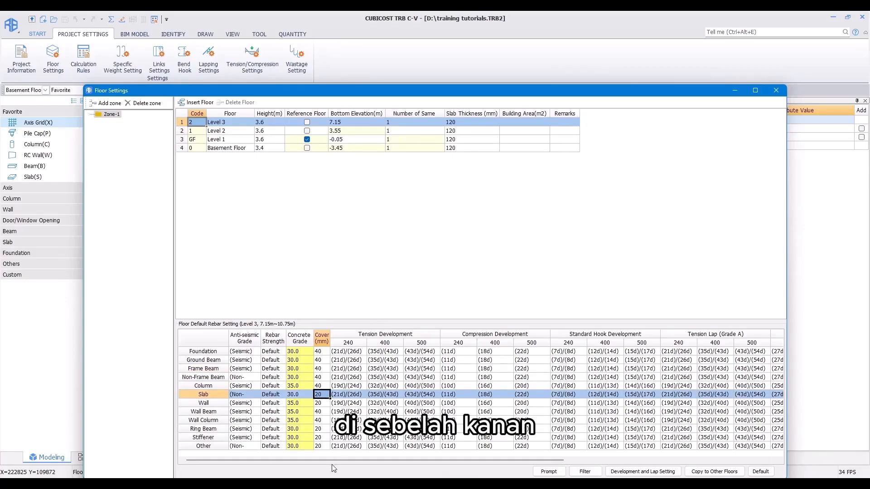
{"action": "left_click_drag", "start_coordinate": [333, 461], "coordinate": [437, 449]}
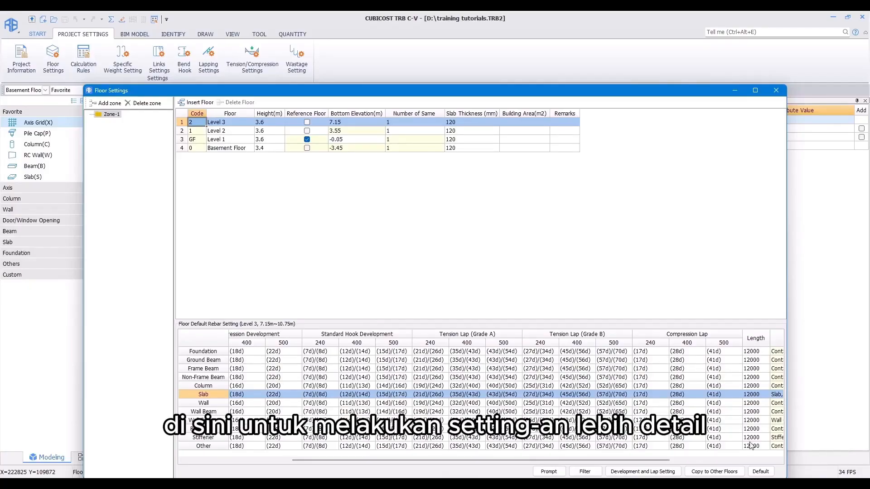
Step: Open Development and Lap Setting to review the development and lap values, then close it and Floor Settings
{"action": "left_click", "coordinate": [645, 472]}
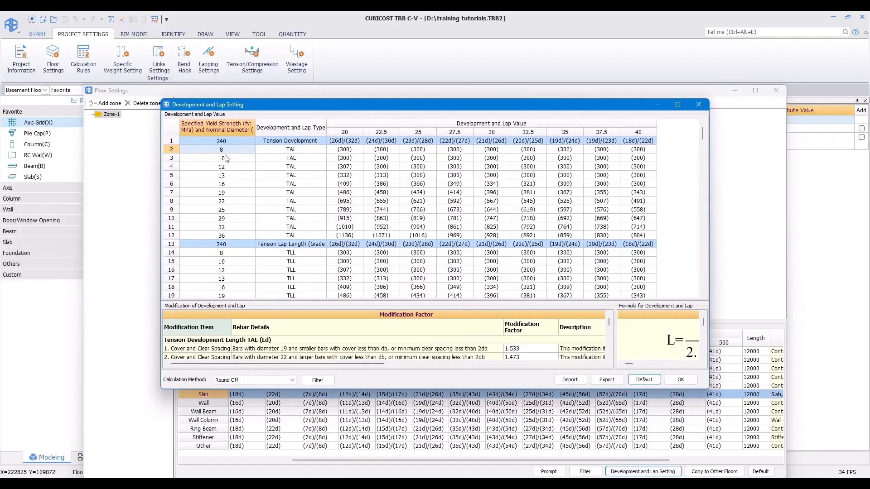
{"action": "left_click_drag", "start_coordinate": [298, 231], "coordinate": [294, 148]}
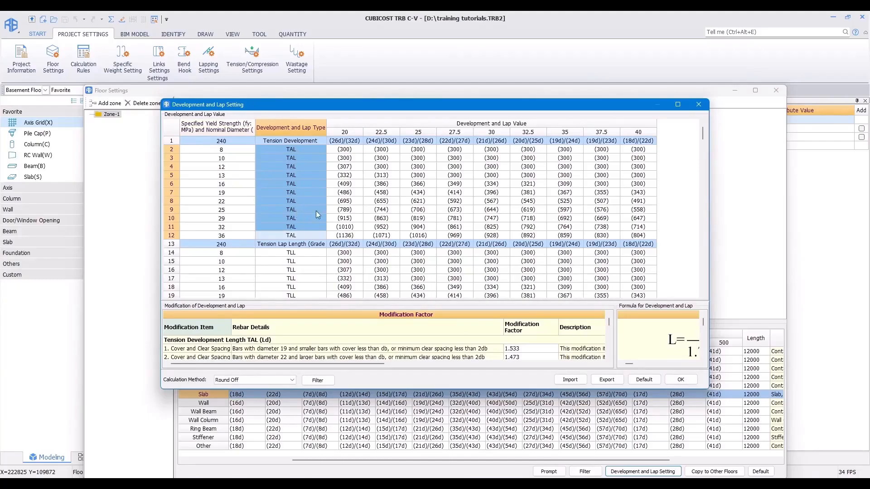
{"action": "left_click", "coordinate": [341, 175]}
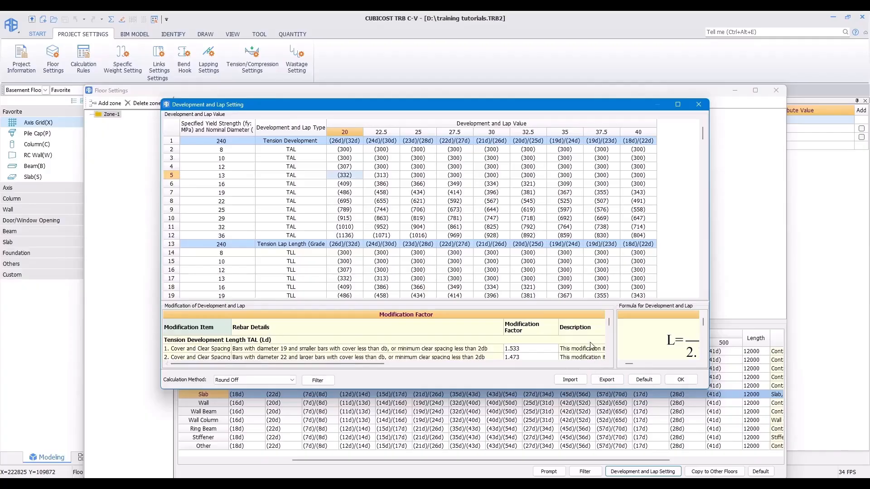
{"action": "left_click", "coordinate": [694, 107]}
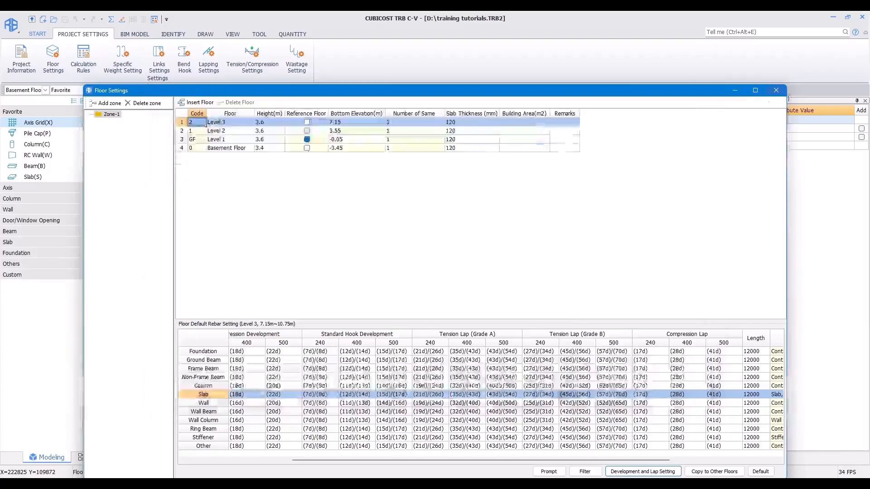
{"action": "left_click", "coordinate": [776, 92]}
Step: Open Calculation Rules and browse the wall, beam, slab and foundation rules, including the pile cap bar formula
{"action": "left_click", "coordinate": [83, 58]}
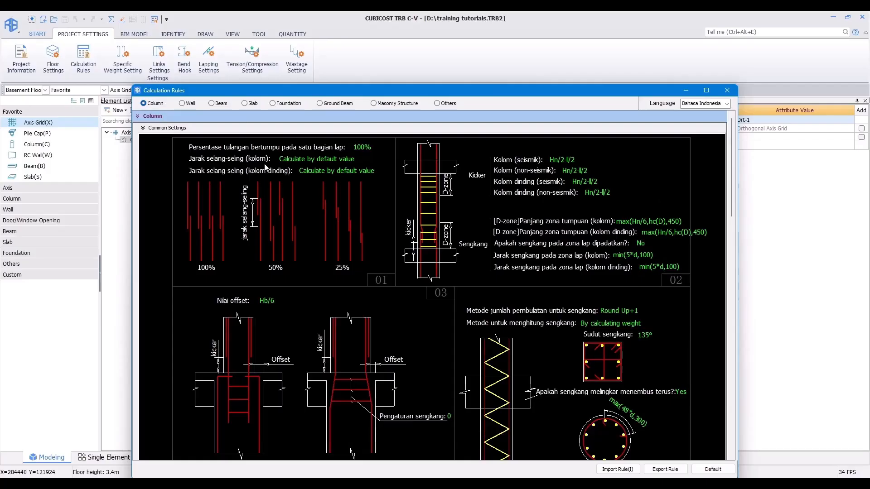
{"action": "left_click", "coordinate": [182, 103]}
{"action": "left_click", "coordinate": [220, 105]}
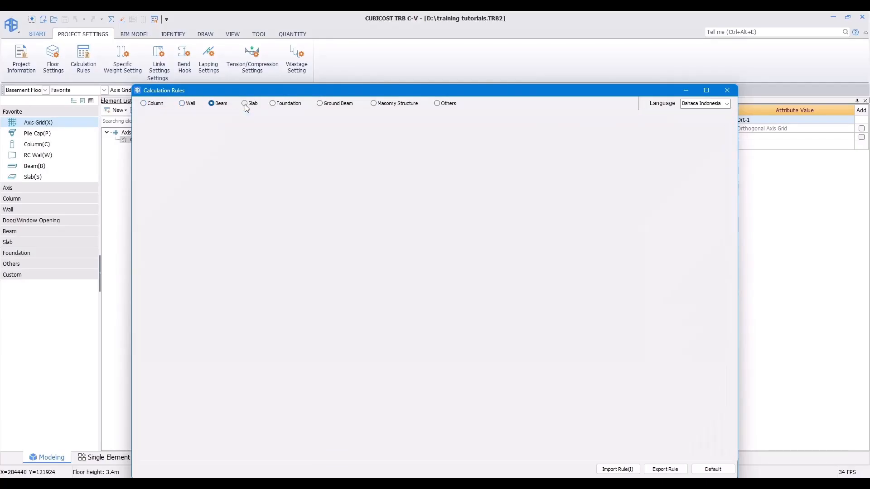
{"action": "left_click", "coordinate": [245, 103]}
{"action": "left_click", "coordinate": [272, 103]}
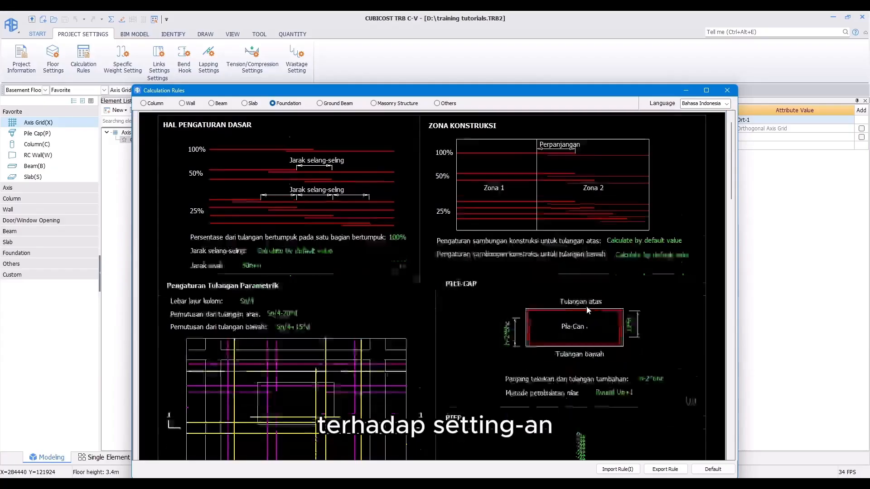
{"action": "scroll", "coordinate": [526, 314], "scroll_direction": "down", "scroll_amount": 2}
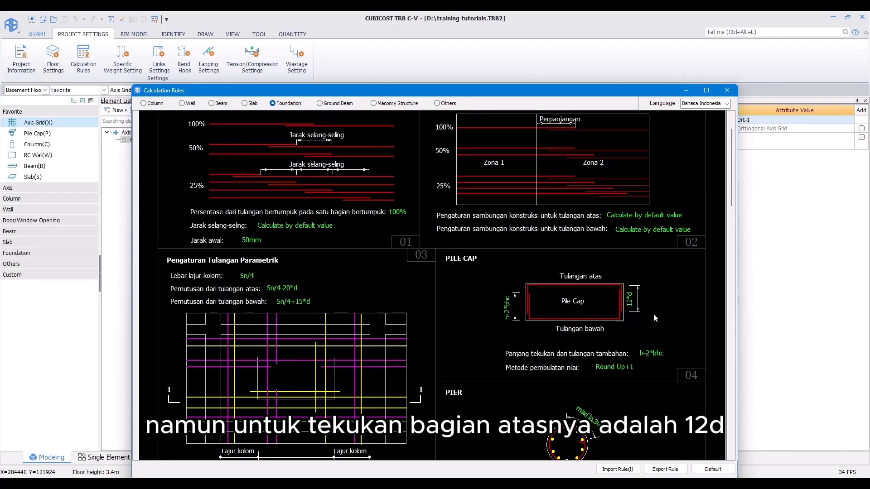
{"action": "left_click", "coordinate": [631, 306]}
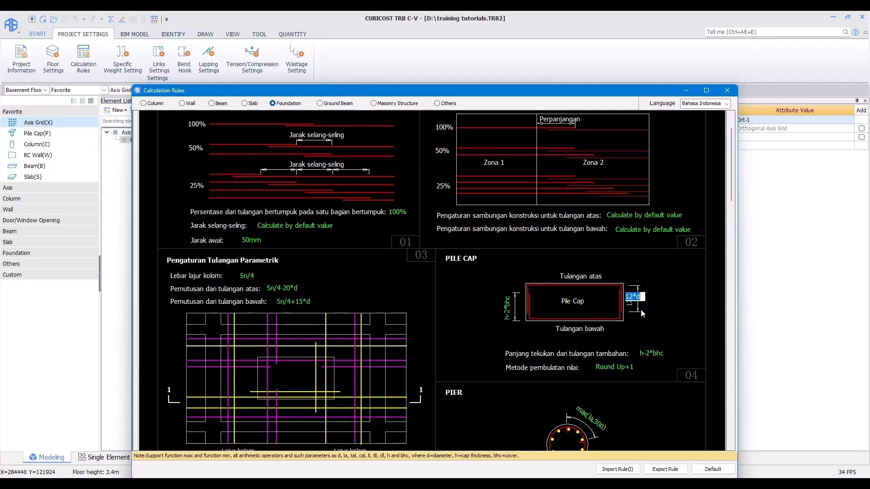
Step: Review the column kicker lap formulas in the column calculation rules and close the dialog
{"action": "left_click", "coordinate": [144, 104]}
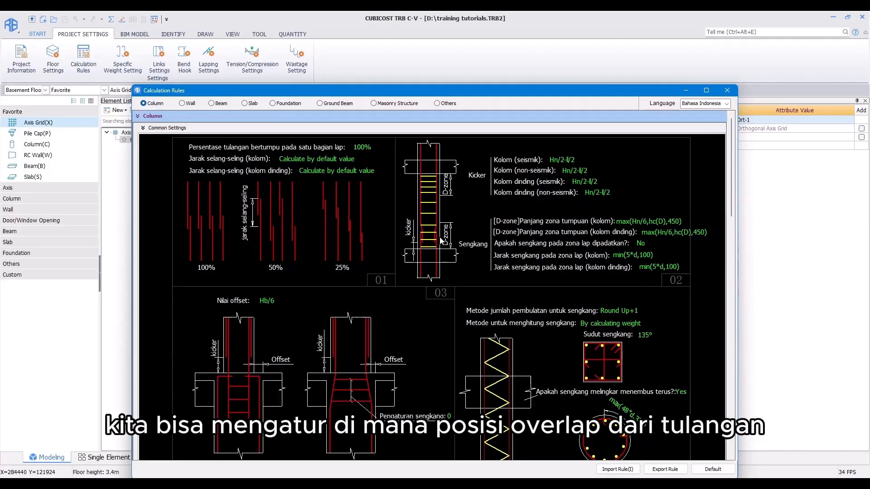
{"action": "left_click", "coordinate": [564, 161]}
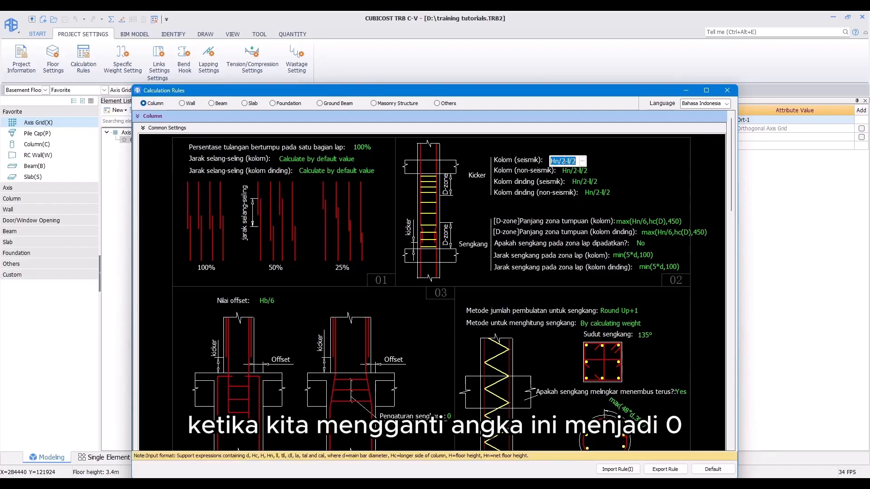
{"action": "left_click", "coordinate": [508, 169]}
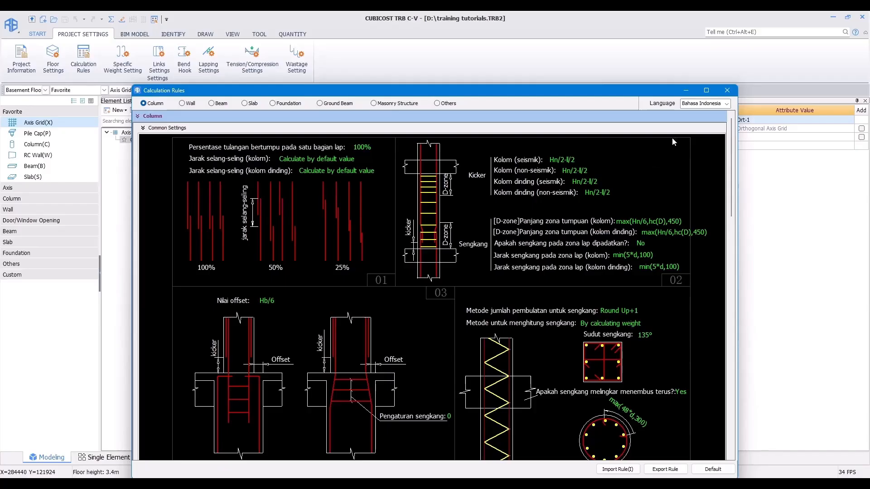
{"action": "left_click", "coordinate": [725, 92]}
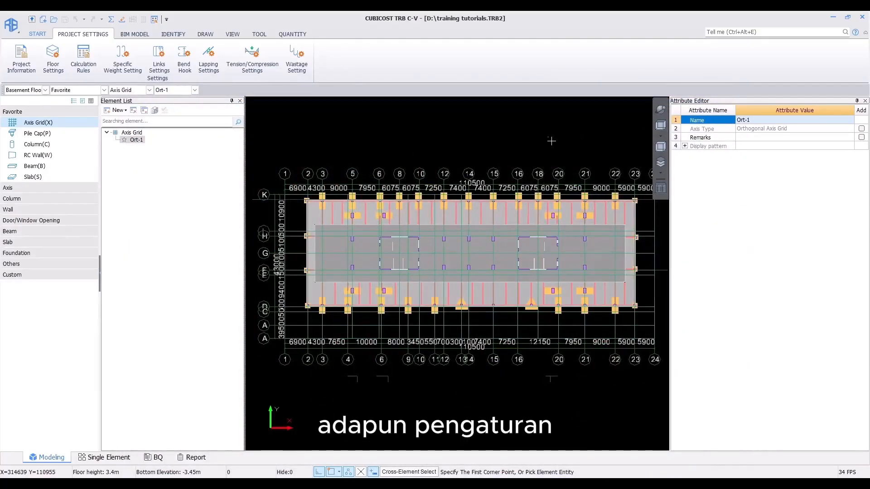
Step: Open Specific Weight Setting to review the rebar specific weight for each diameter, then close it
{"action": "left_click", "coordinate": [123, 55]}
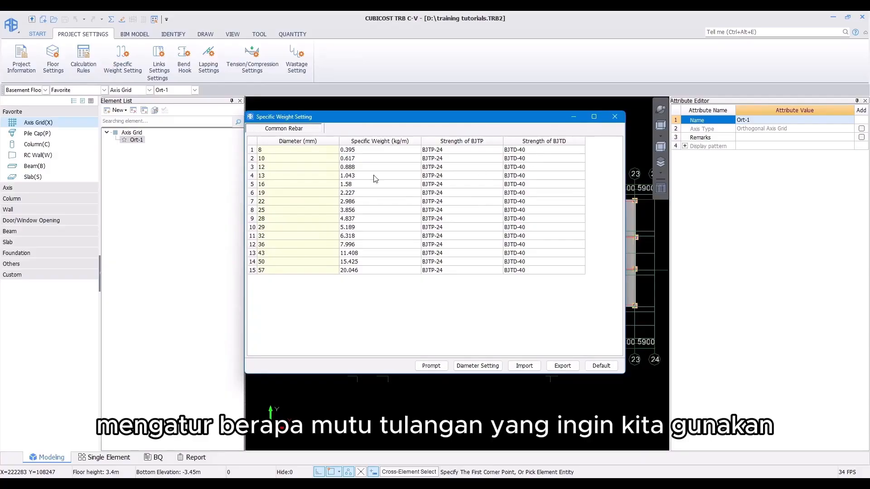
{"action": "left_click_drag", "start_coordinate": [372, 154], "coordinate": [383, 272]}
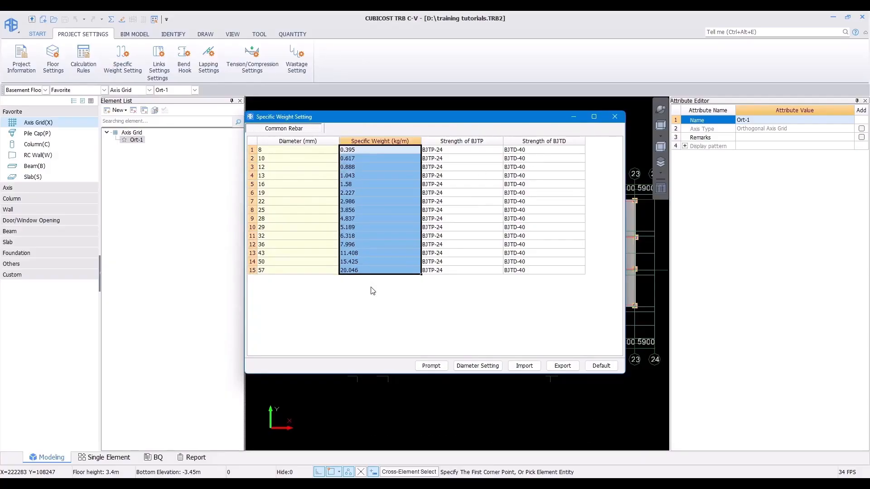
{"action": "left_click", "coordinate": [395, 219]}
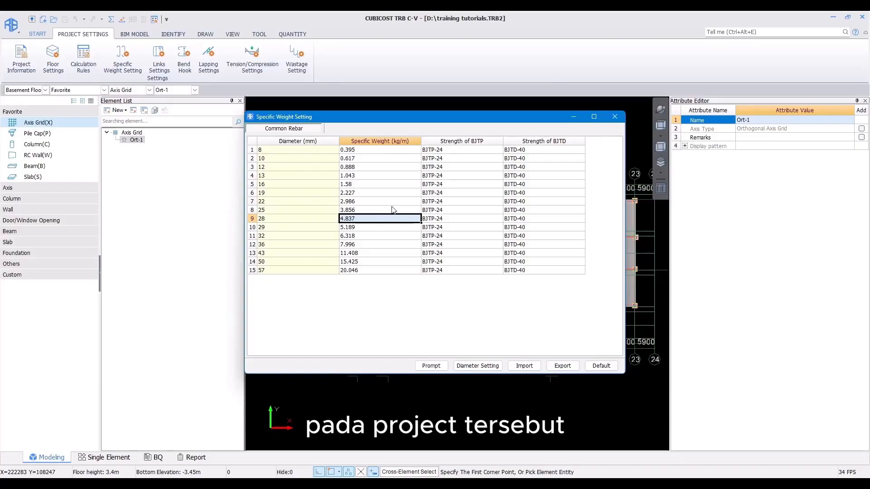
{"action": "left_click", "coordinate": [615, 117]}
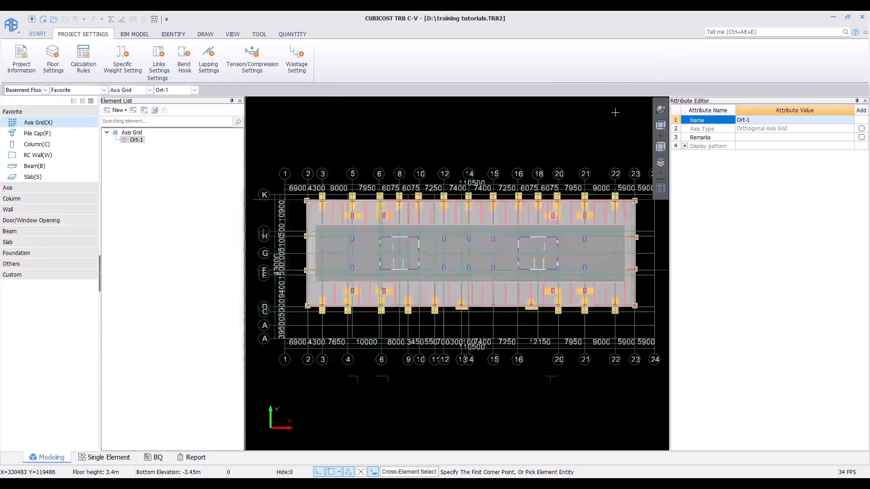
Step: Open Bend Hook settings and review the links and hooks bend values, then close it
{"action": "left_click", "coordinate": [184, 56]}
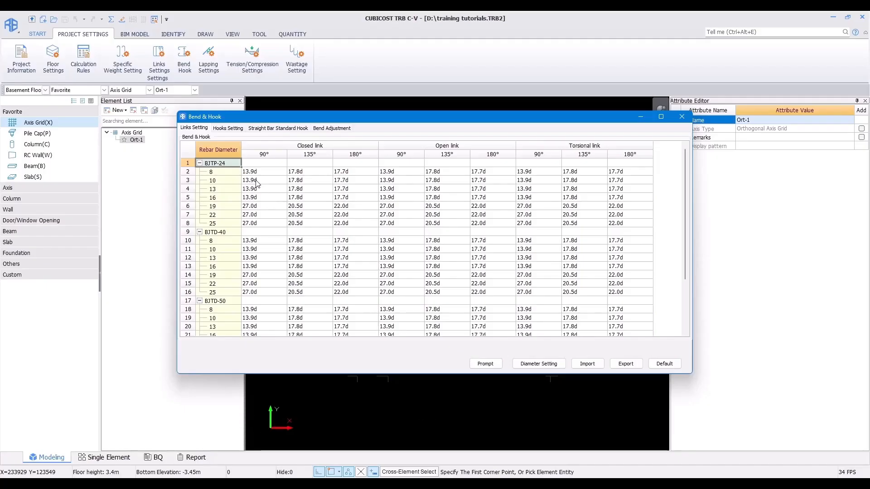
{"action": "left_click", "coordinate": [229, 128]}
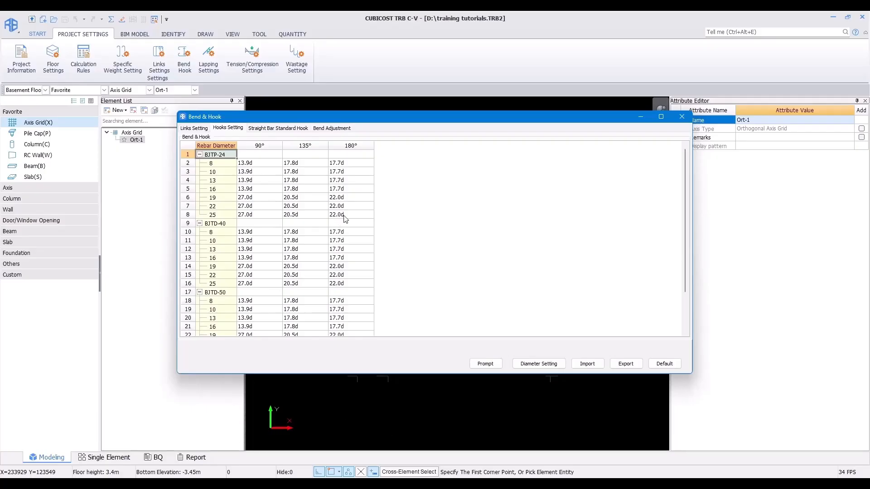
{"action": "left_click", "coordinate": [682, 116]}
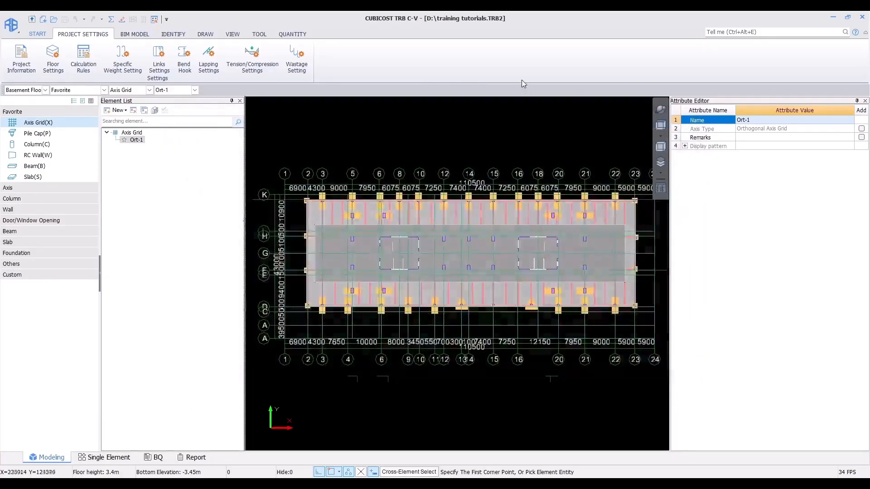
Step: Open Lapping Settings and review the connection mode options for beam rebar, then close it
{"action": "left_click", "coordinate": [206, 54]}
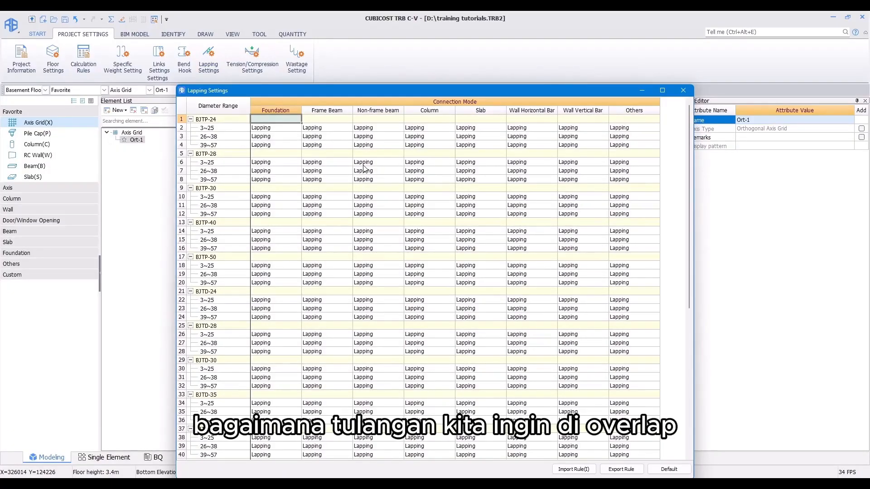
{"action": "left_click", "coordinate": [336, 166]}
{"action": "left_click", "coordinate": [348, 163]}
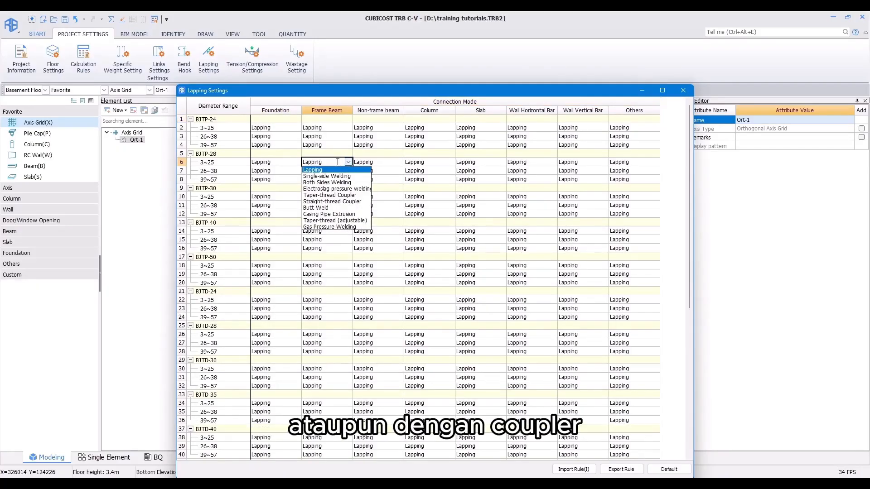
{"action": "left_click", "coordinate": [371, 162]}
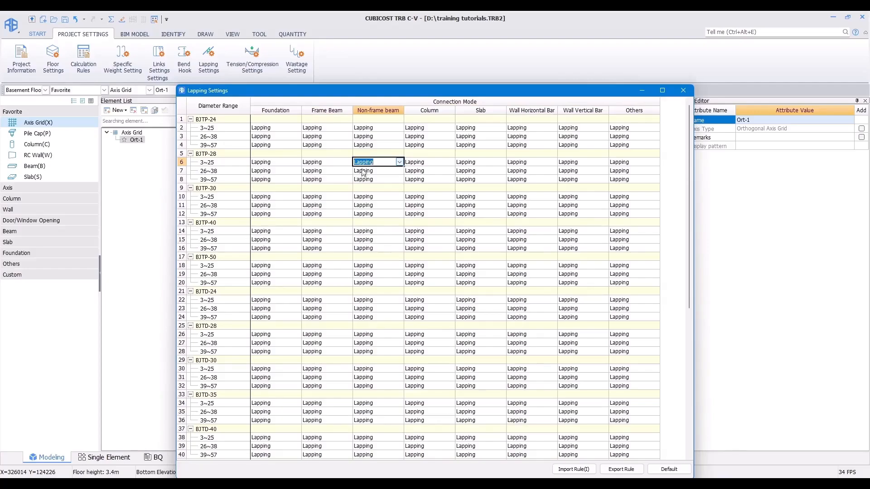
{"action": "left_click", "coordinate": [360, 174]}
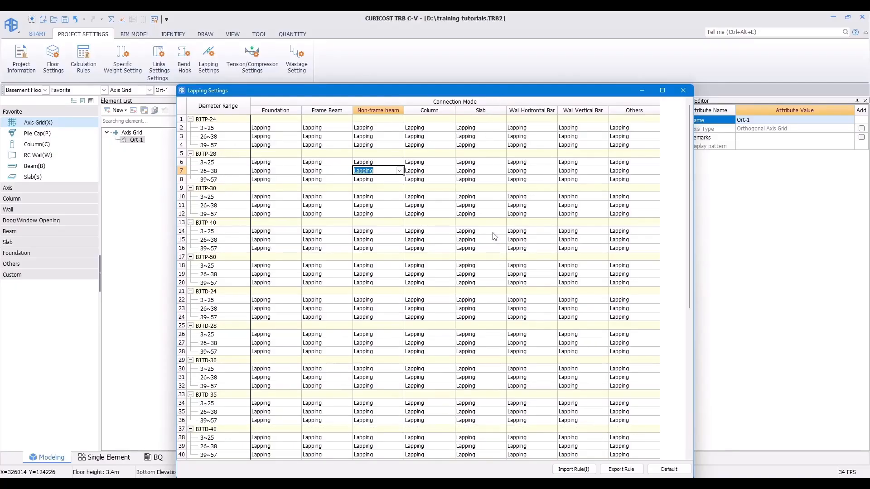
{"action": "left_click", "coordinate": [683, 91]}
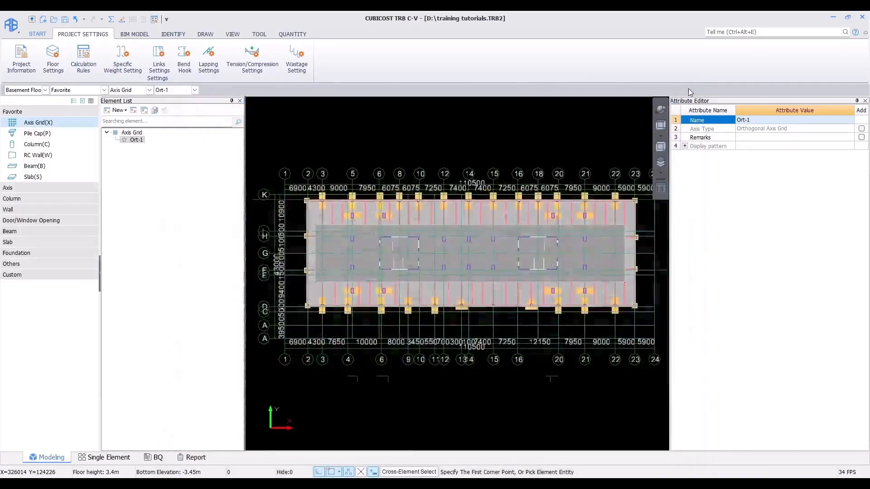
Step: Review the Tension/Compression Settings and Wastage Setting dialogs, closing each afterward
{"action": "left_click", "coordinate": [245, 64]}
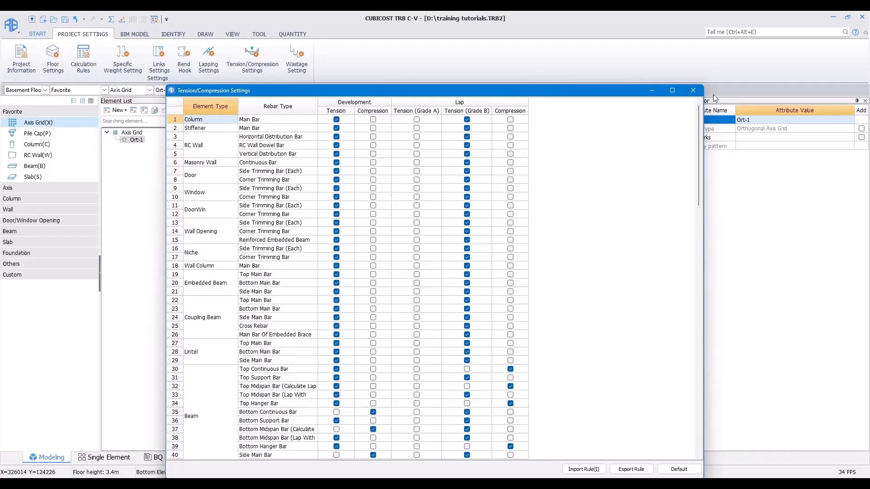
{"action": "left_click", "coordinate": [693, 91]}
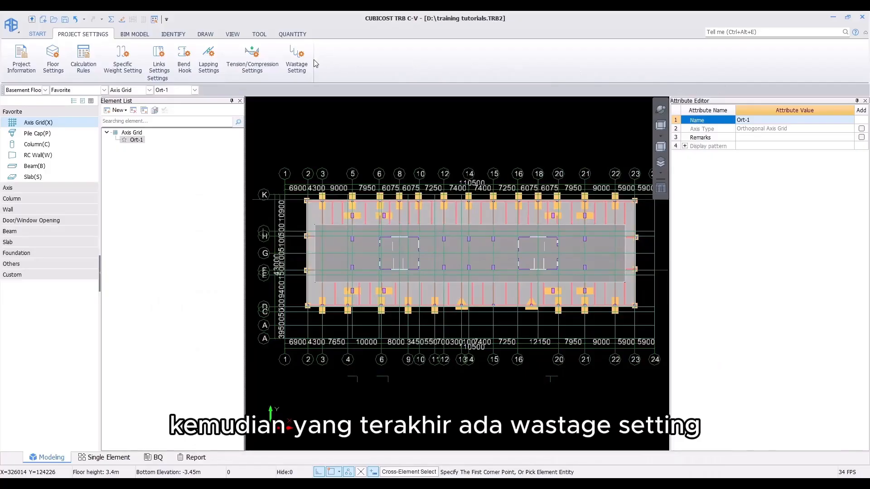
{"action": "left_click", "coordinate": [300, 60]}
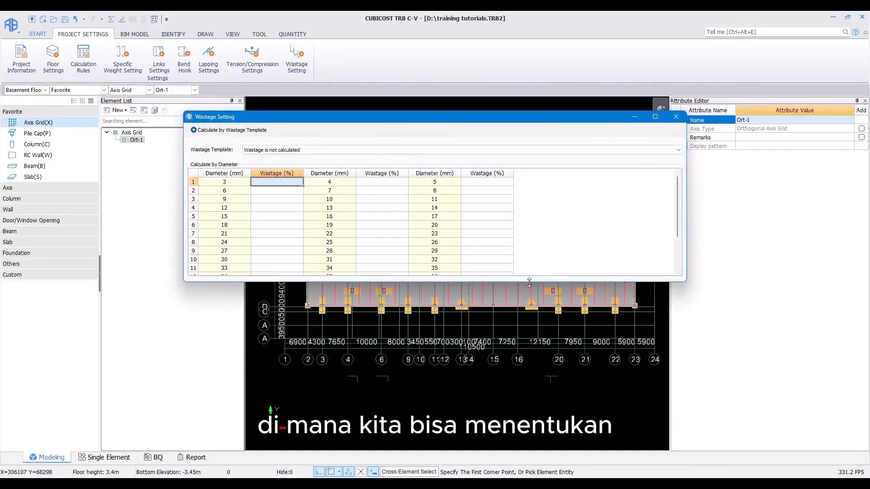
{"action": "left_click_drag", "start_coordinate": [529, 282], "coordinate": [529, 401]}
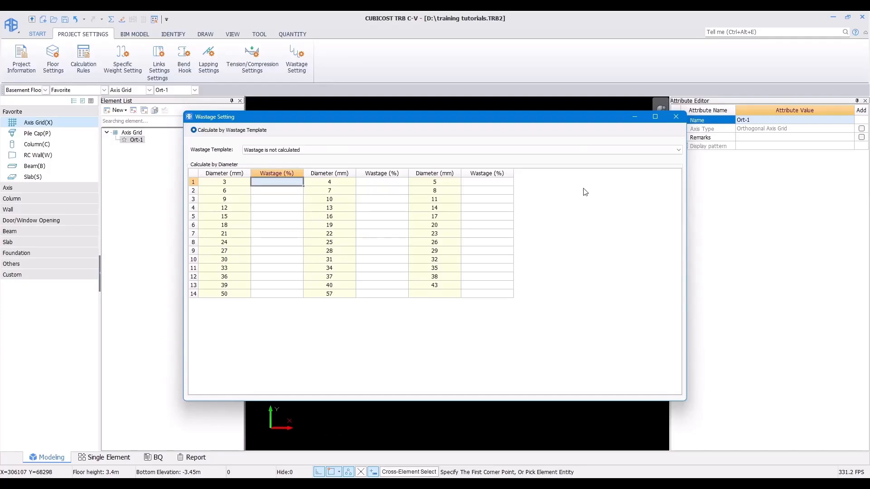
{"action": "left_click", "coordinate": [675, 116]}
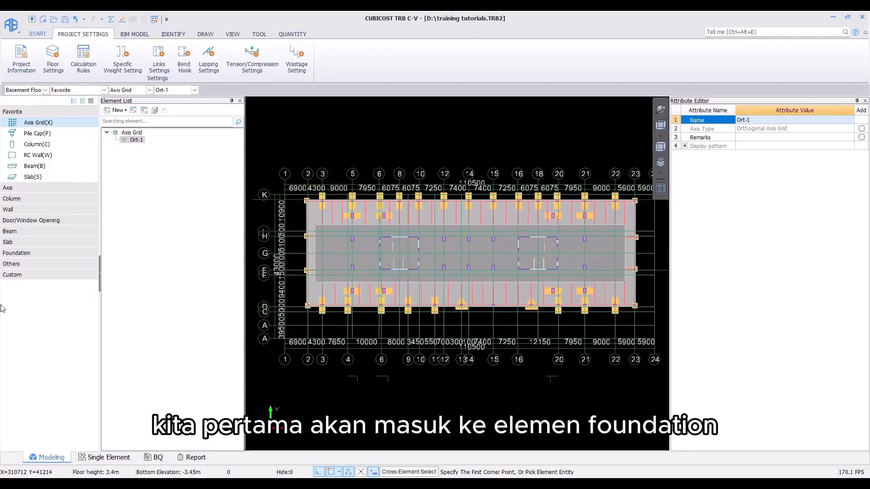
Step: Open the Pile Cap list under Foundation and examine the pile cap detail and section drawings for PC1's reinforcement
{"action": "left_click", "coordinate": [20, 254]}
{"action": "left_click", "coordinate": [27, 263]}
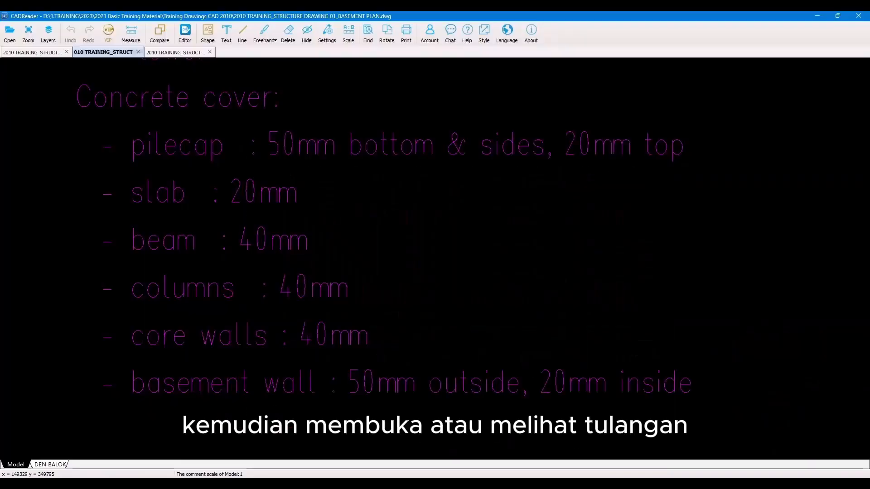
{"action": "scroll", "coordinate": [380, 311], "scroll_direction": "down", "scroll_amount": 5}
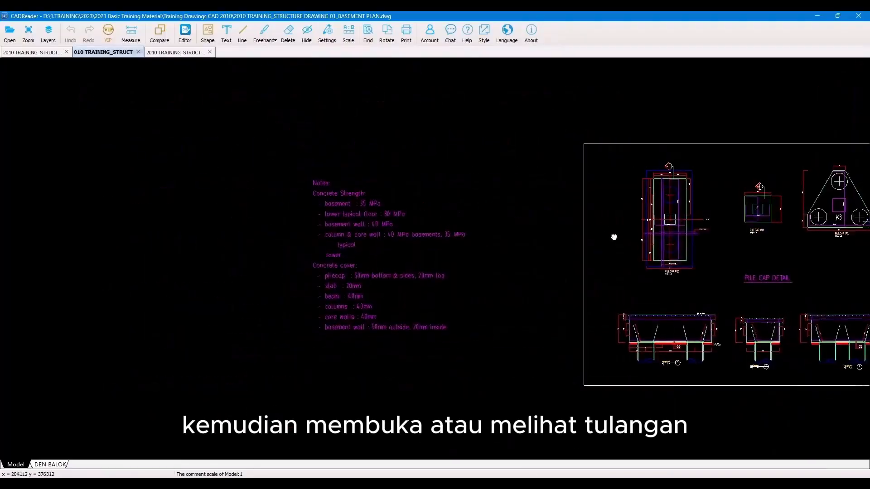
{"action": "left_click_drag", "start_coordinate": [613, 236], "coordinate": [216, 250]}
{"action": "scroll", "coordinate": [306, 234], "scroll_direction": "up", "scroll_amount": 2}
{"action": "left_click_drag", "start_coordinate": [295, 287], "coordinate": [278, 248]}
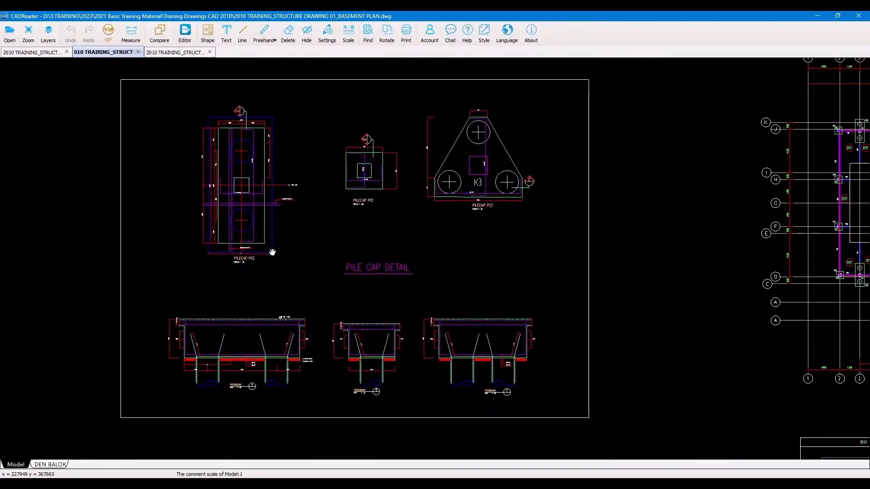
{"action": "left_click_drag", "start_coordinate": [285, 261], "coordinate": [315, 288]}
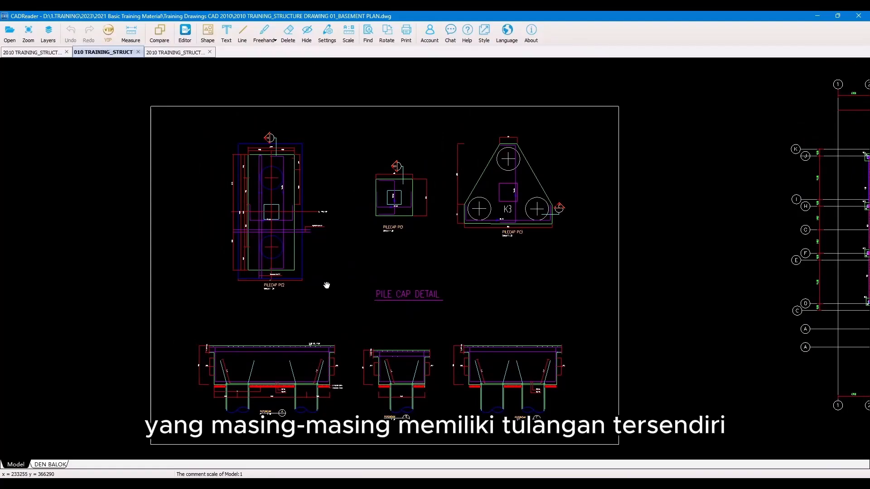
{"action": "scroll", "coordinate": [393, 198], "scroll_direction": "up", "scroll_amount": 3}
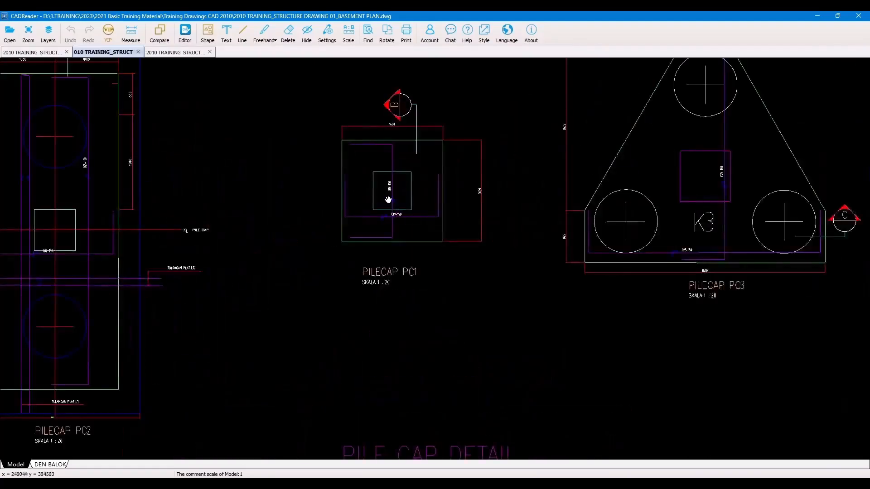
{"action": "left_click_drag", "start_coordinate": [388, 199], "coordinate": [416, 281]}
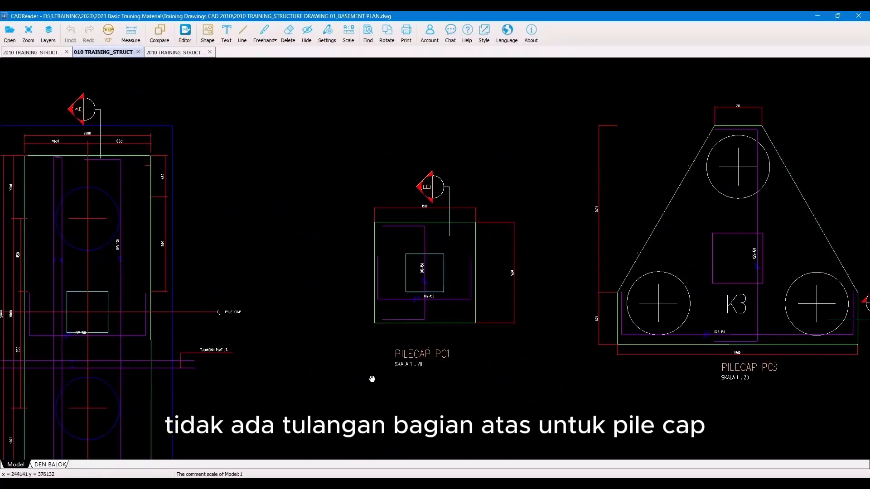
{"action": "mouse_move", "coordinate": [372, 379]}
{"action": "left_mouse_down"}
{"action": "mouse_move", "coordinate": [398, 251]}
{"action": "mouse_move", "coordinate": [363, 141]}
{"action": "left_mouse_up"}
{"action": "scroll", "coordinate": [418, 188], "scroll_direction": "up", "scroll_amount": 4}
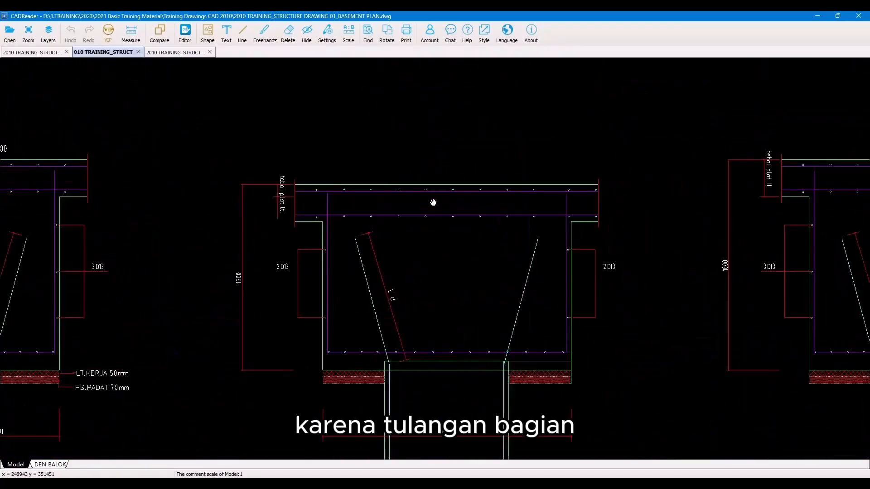
{"action": "scroll", "coordinate": [433, 202], "scroll_direction": "up", "scroll_amount": 1}
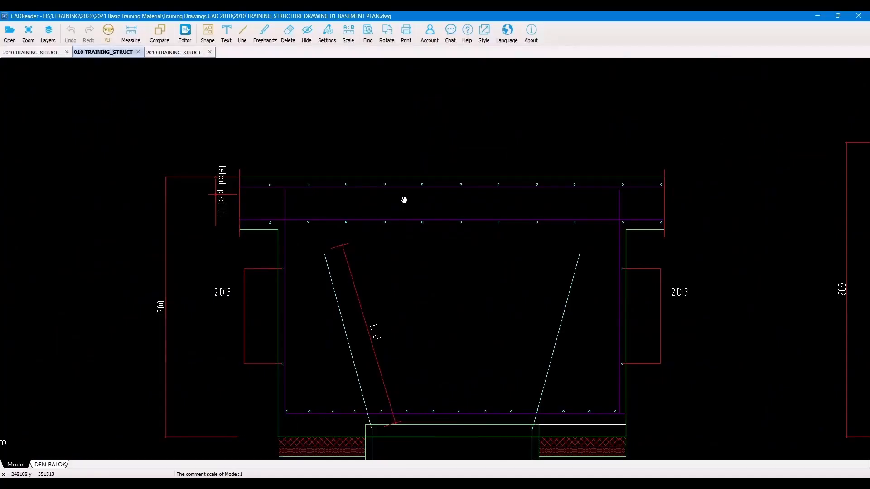
{"action": "scroll", "coordinate": [403, 200], "scroll_direction": "down", "scroll_amount": 4}
{"action": "left_click_drag", "start_coordinate": [394, 131], "coordinate": [378, 330]}
{"action": "scroll", "coordinate": [390, 190], "scroll_direction": "up", "scroll_amount": 2}
{"action": "scroll", "coordinate": [385, 165], "scroll_direction": "up", "scroll_amount": 2}
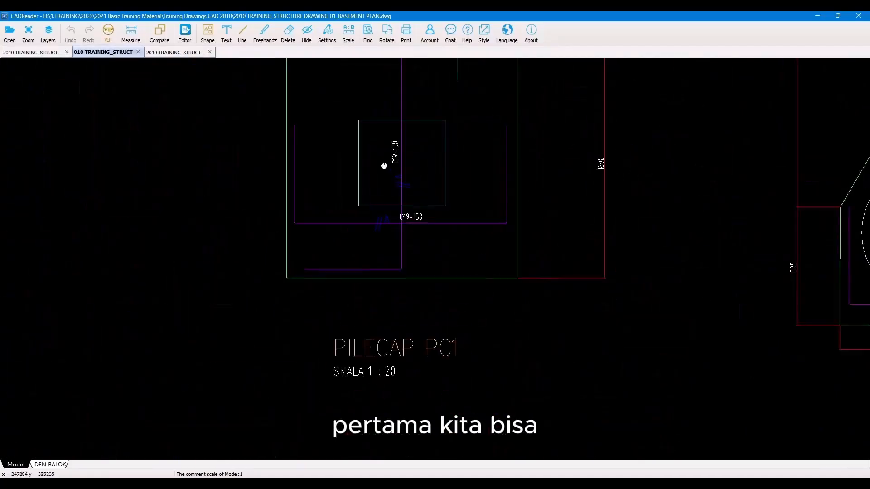
{"action": "left_click_drag", "start_coordinate": [384, 165], "coordinate": [384, 272]}
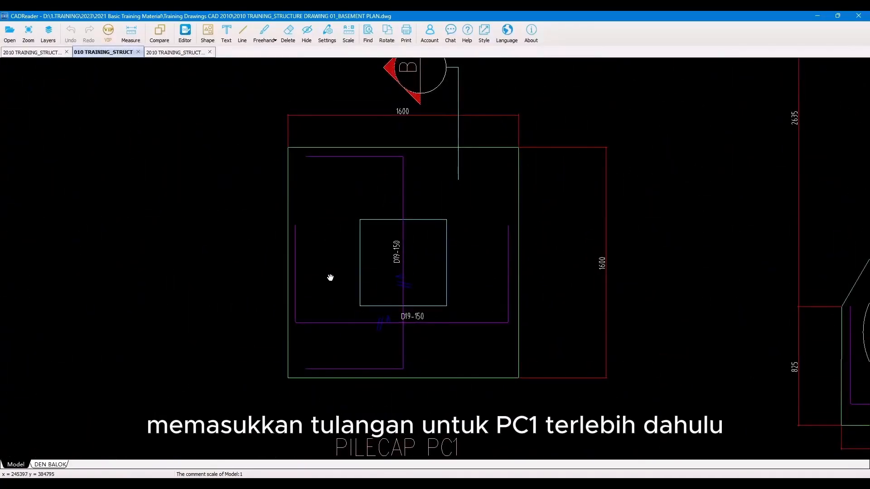
Step: Try opening and closing PC1's attribute window and toggling the element list and attribute editor panels
{"action": "key", "text": "alt+Tab"}
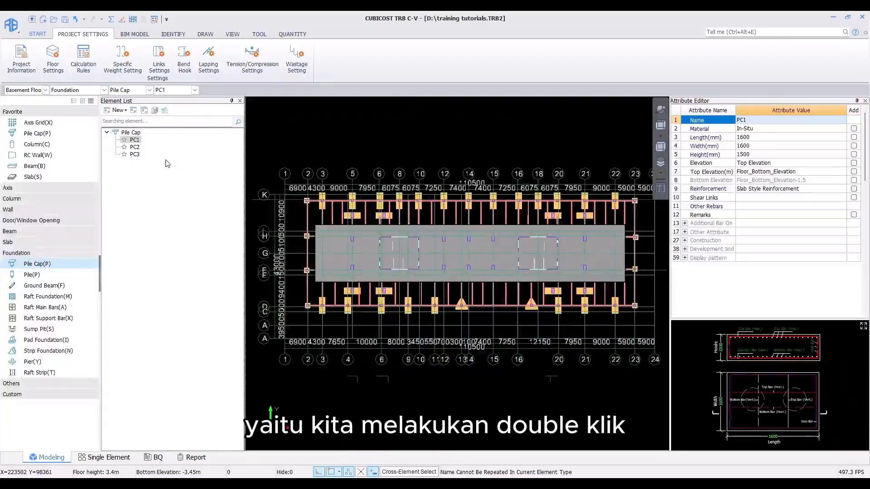
{"action": "double_click", "coordinate": [137, 141]}
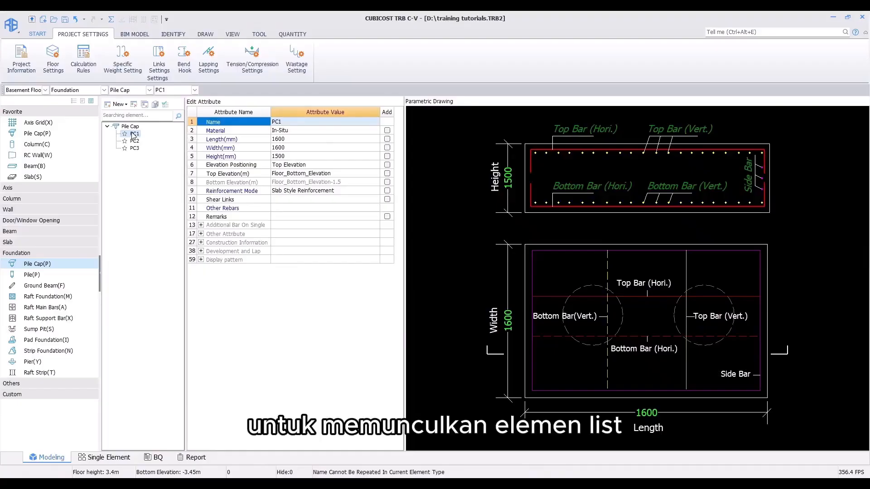
{"action": "double_click", "coordinate": [134, 135]}
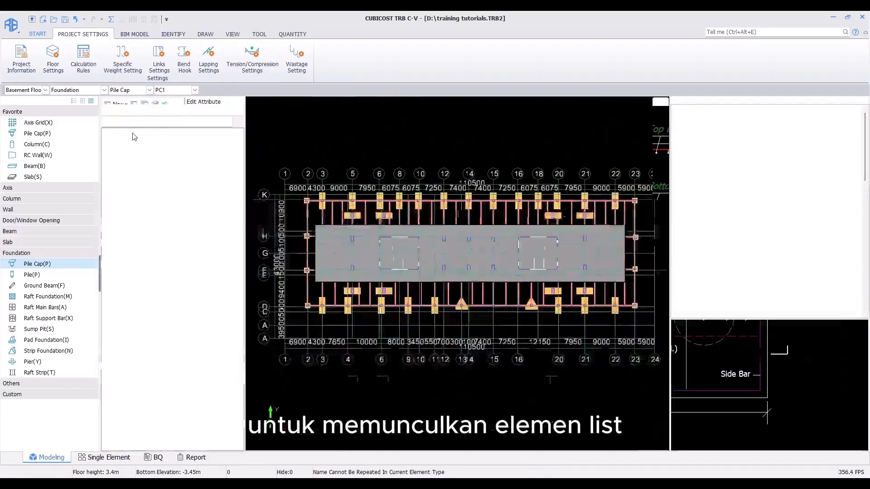
{"action": "left_click", "coordinate": [74, 102]}
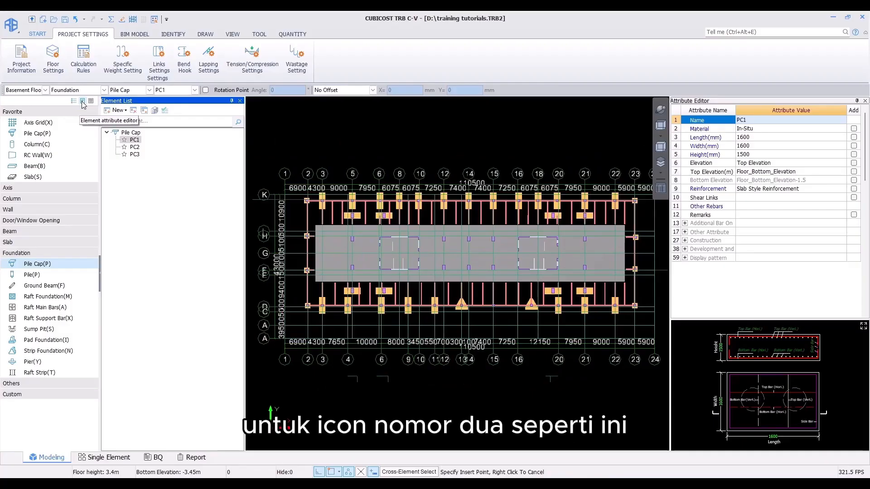
{"action": "left_click", "coordinate": [83, 102]}
{"action": "left_click", "coordinate": [83, 101]}
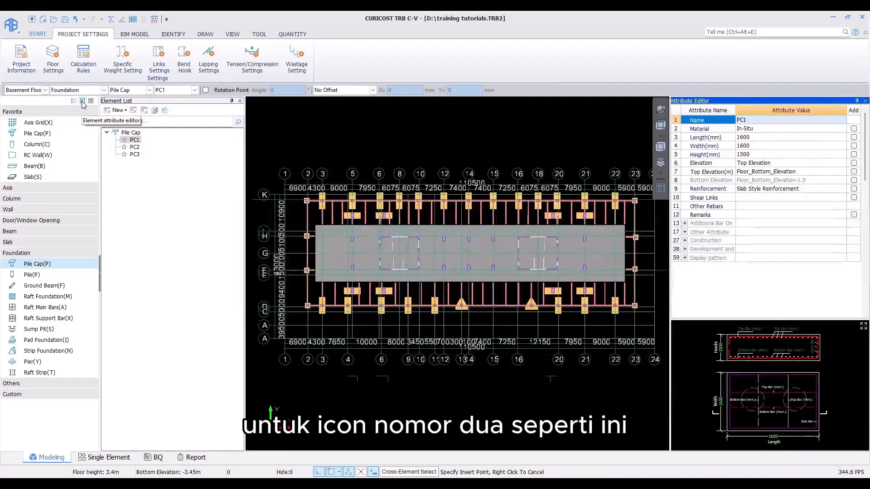
Step: Open PC1's attribute editing window and check PC1's bottom reinforcement in the structural drawing
{"action": "double_click", "coordinate": [136, 140]}
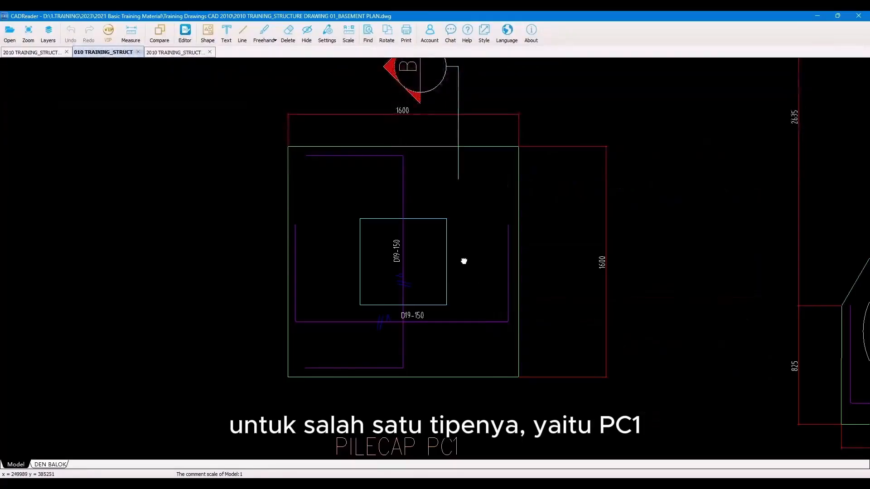
{"action": "left_click_drag", "start_coordinate": [464, 260], "coordinate": [479, 250]}
{"action": "scroll", "coordinate": [460, 287], "scroll_direction": "up", "scroll_amount": 1}
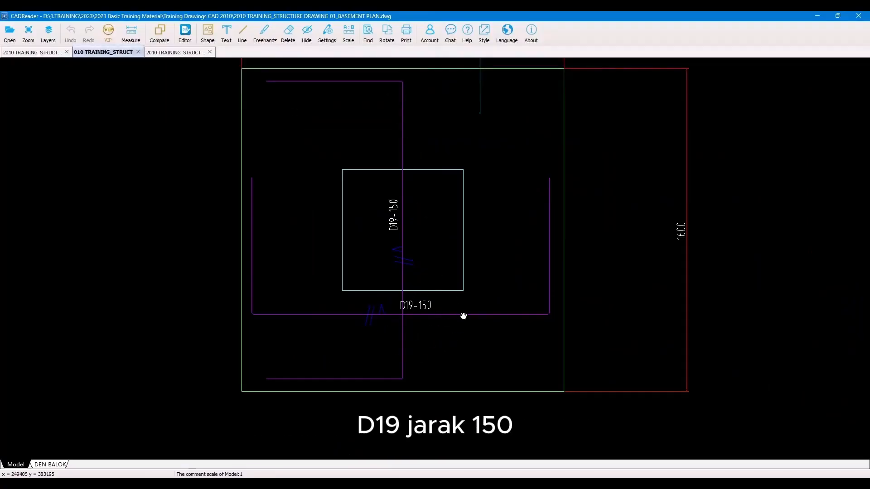
{"action": "left_click", "coordinate": [816, 15]}
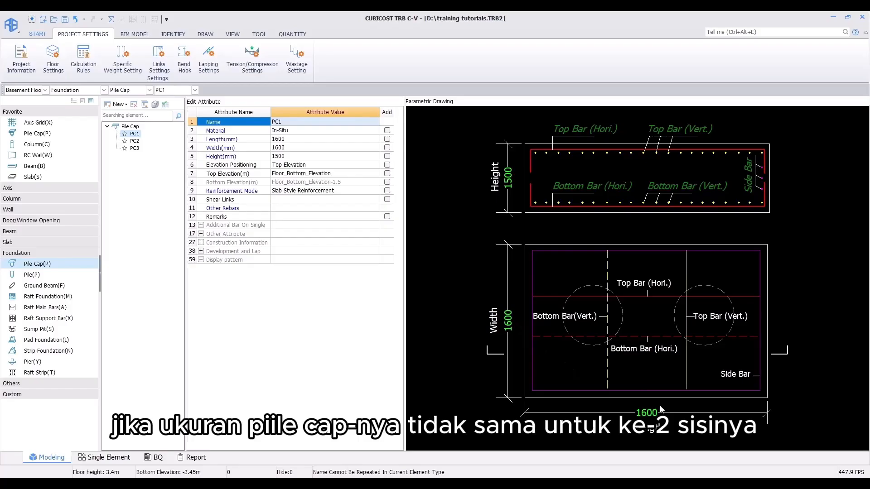
Step: Set PC1's horizontal and vertical bottom bars to D19-150
{"action": "left_click", "coordinate": [601, 186]}
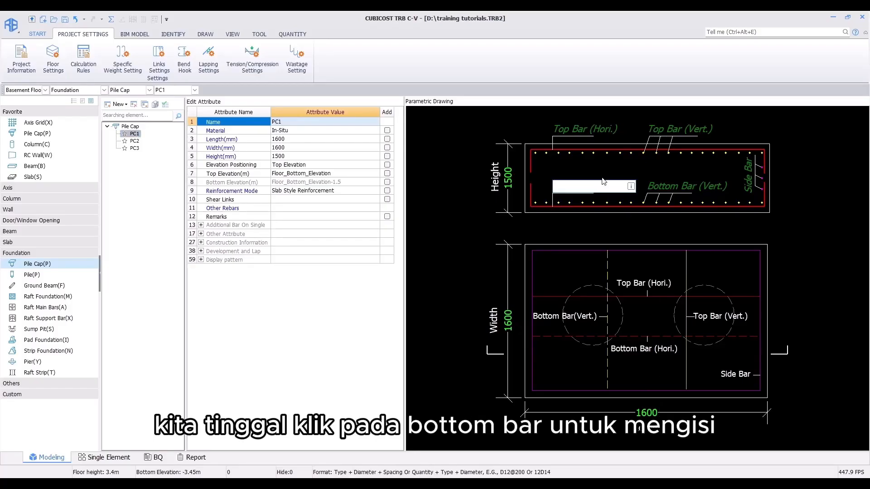
{"action": "type", "text": "D19-15"}
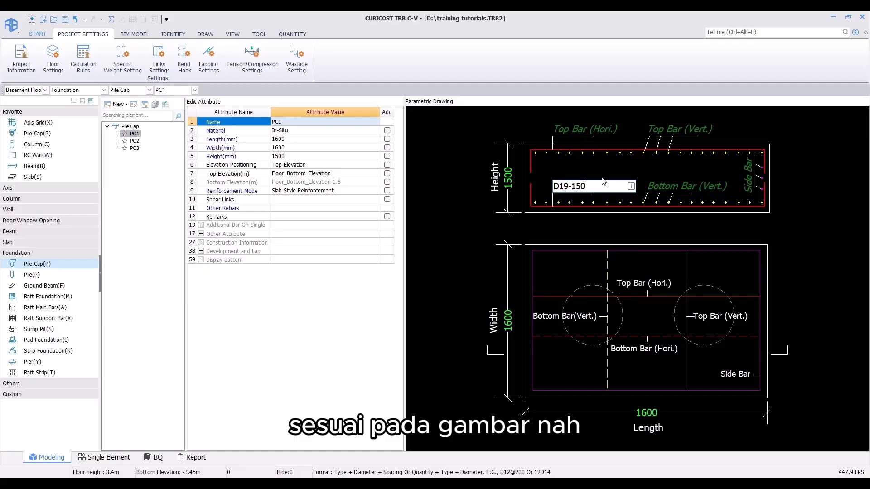
{"action": "type", "text": "0"}
{"action": "key", "text": "Return"}
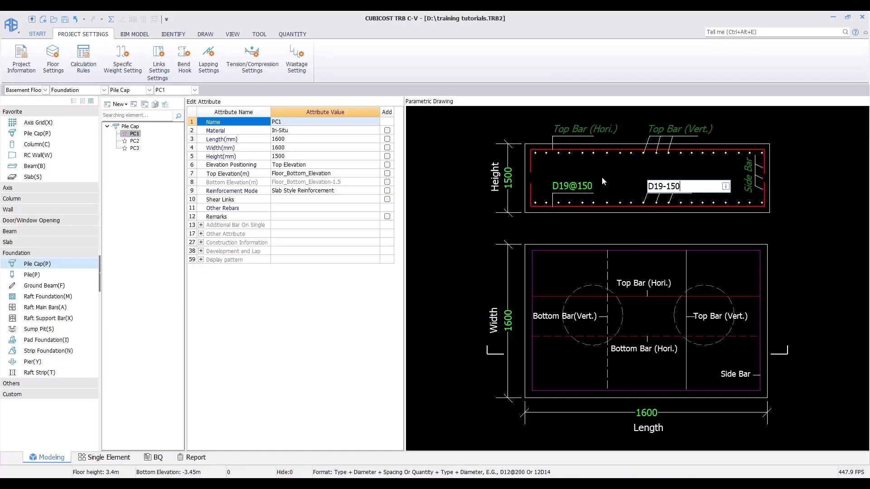
{"action": "key", "text": "Return"}
{"action": "key", "text": "Escape"}
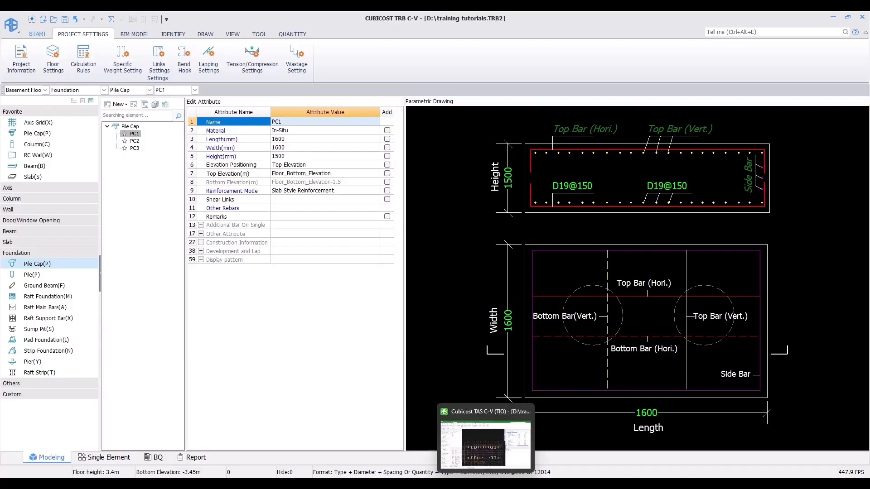
Step: Examine the pile cap section drawing for PC1's side bar reinforcement
{"action": "mouse_move", "coordinate": [525, 483]}
{"action": "left_click", "coordinate": [526, 435]}
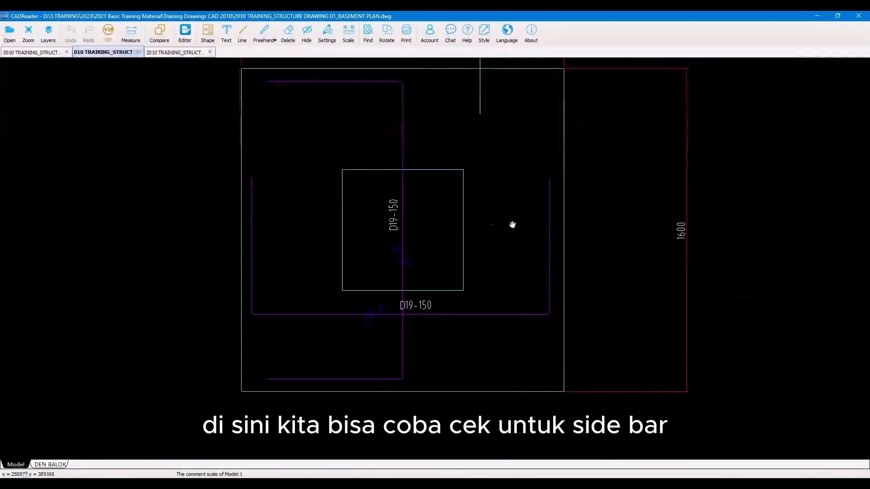
{"action": "scroll", "coordinate": [511, 225], "scroll_direction": "down", "scroll_amount": 2}
{"action": "mouse_move", "coordinate": [495, 311]}
{"action": "left_mouse_down"}
{"action": "mouse_move", "coordinate": [492, 175]}
{"action": "mouse_move", "coordinate": [472, 73]}
{"action": "left_mouse_up"}
{"action": "left_click_drag", "start_coordinate": [500, 400], "coordinate": [466, 84]}
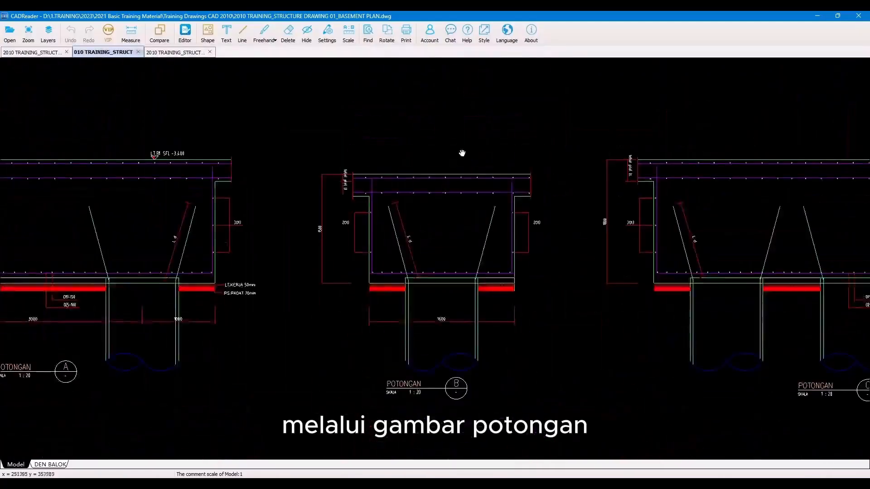
{"action": "scroll", "coordinate": [400, 253], "scroll_direction": "up", "scroll_amount": 3}
{"action": "left_click_drag", "start_coordinate": [417, 193], "coordinate": [393, 253]}
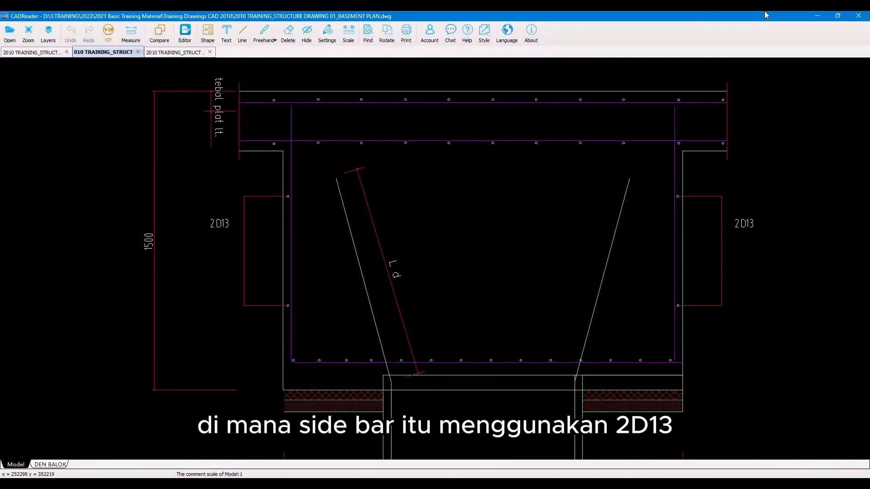
{"action": "left_click", "coordinate": [812, 16]}
Step: Set PC1's side bar to 2D13
{"action": "left_click", "coordinate": [749, 174]}
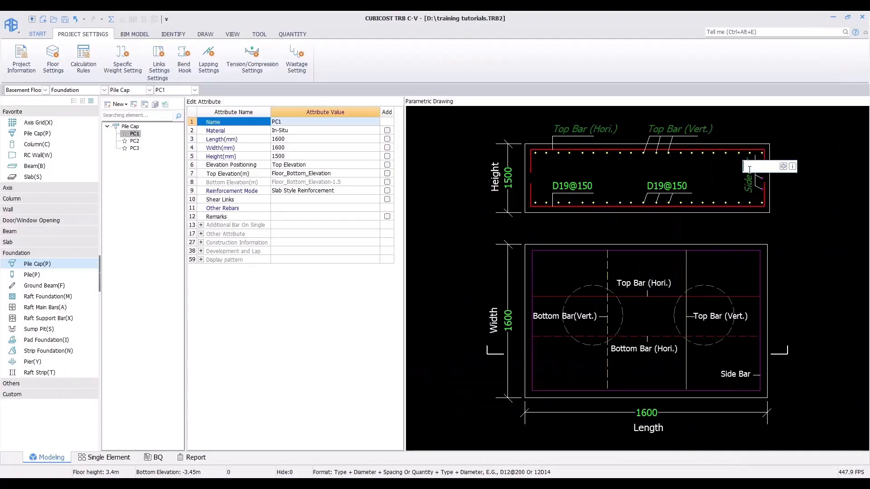
{"action": "type", "text": "2D13"}
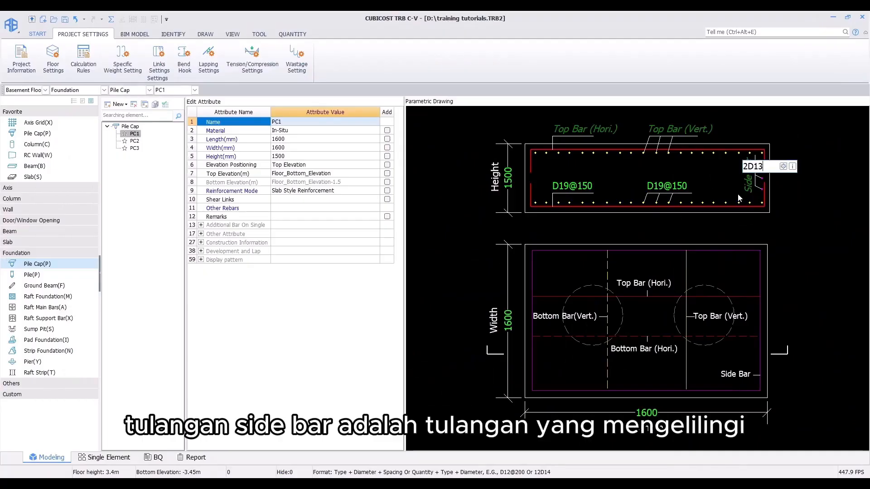
{"action": "key", "text": "Return"}
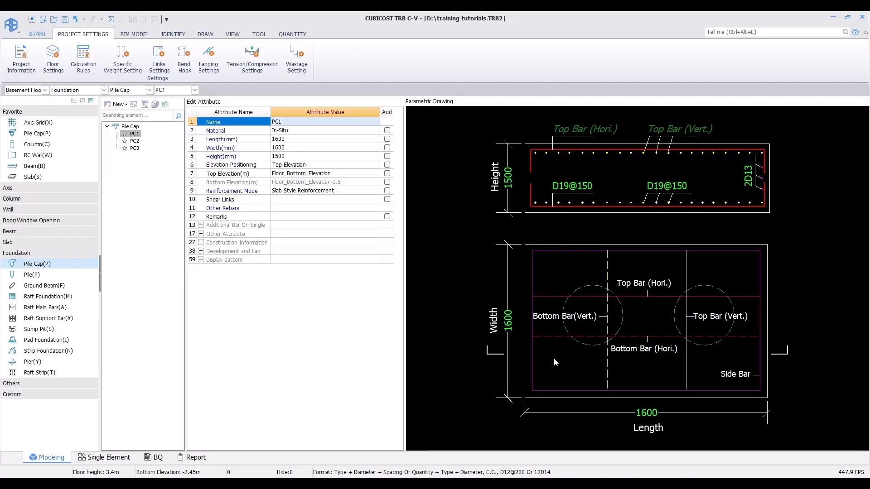
Step: Select PC2 and examine the PC2 pile cap detail drawing for its long and short direction bars
{"action": "left_click", "coordinate": [134, 142]}
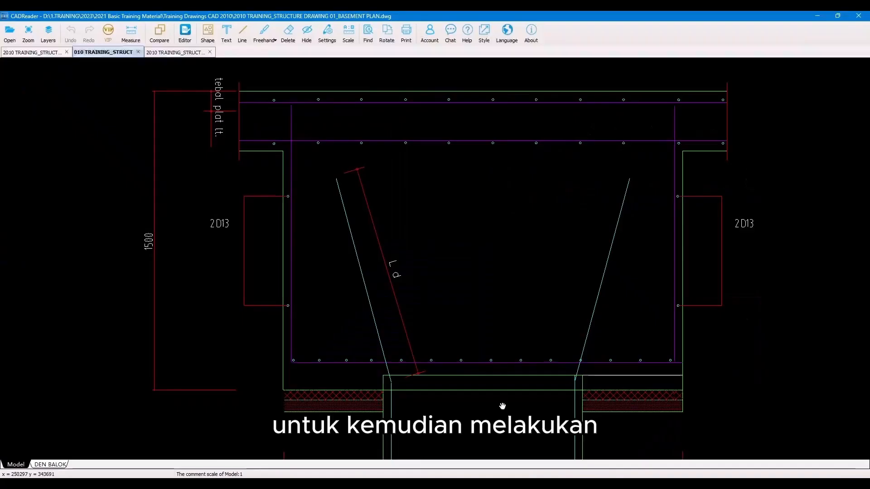
{"action": "scroll", "coordinate": [367, 271], "scroll_direction": "down", "scroll_amount": 3}
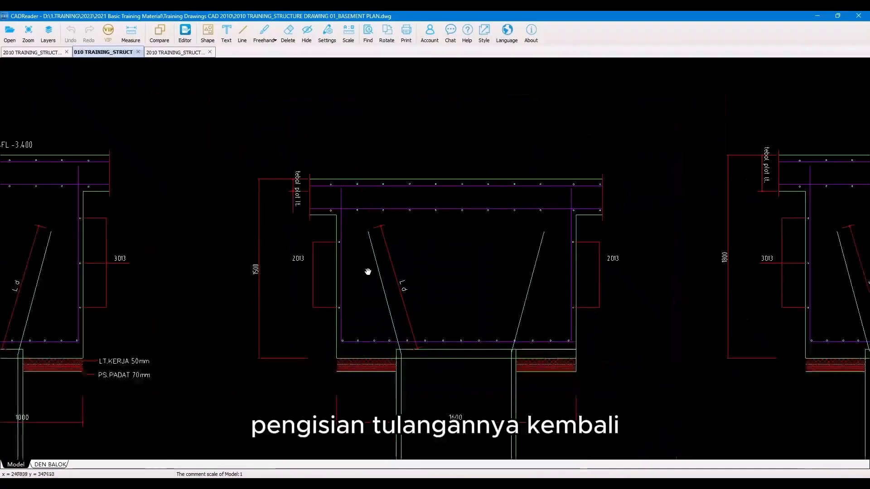
{"action": "left_click_drag", "start_coordinate": [267, 205], "coordinate": [495, 202]}
{"action": "scroll", "coordinate": [495, 202], "scroll_direction": "down", "scroll_amount": 2}
{"action": "left_click_drag", "start_coordinate": [341, 158], "coordinate": [557, 107]}
{"action": "scroll", "coordinate": [557, 107], "scroll_direction": "down", "scroll_amount": 2}
{"action": "mouse_move", "coordinate": [493, 155]}
{"action": "left_mouse_down"}
{"action": "mouse_move", "coordinate": [466, 227]}
{"action": "mouse_move", "coordinate": [455, 439]}
{"action": "left_mouse_up"}
{"action": "left_click_drag", "start_coordinate": [481, 201], "coordinate": [490, 225]}
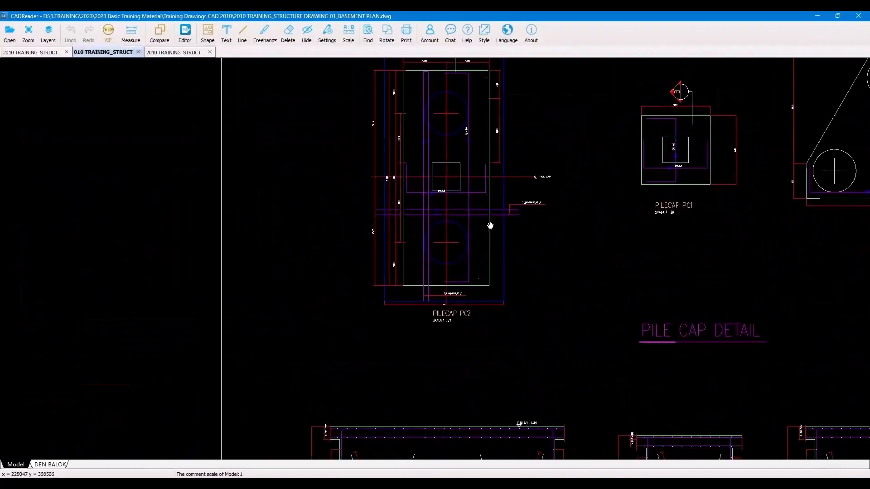
{"action": "scroll", "coordinate": [468, 169], "scroll_direction": "up", "scroll_amount": 2}
{"action": "left_click_drag", "start_coordinate": [468, 169], "coordinate": [458, 229]}
{"action": "scroll", "coordinate": [463, 165], "scroll_direction": "up", "scroll_amount": 1}
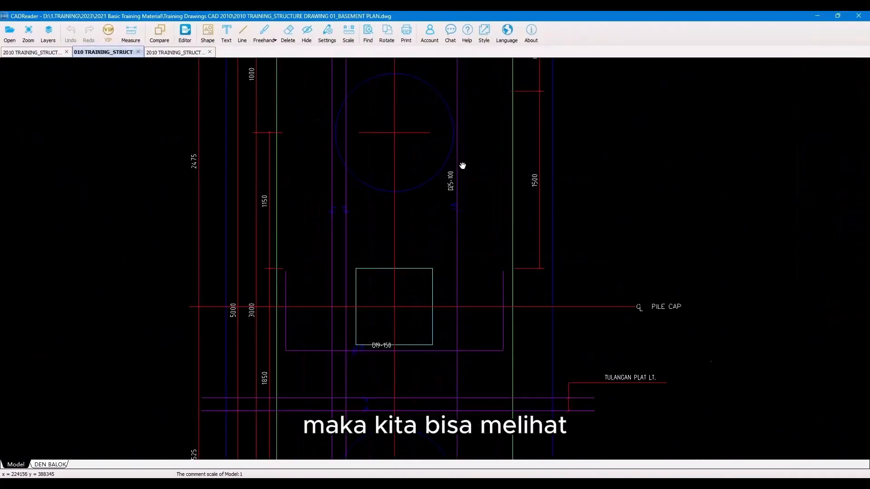
{"action": "scroll", "coordinate": [462, 166], "scroll_direction": "up", "scroll_amount": 1}
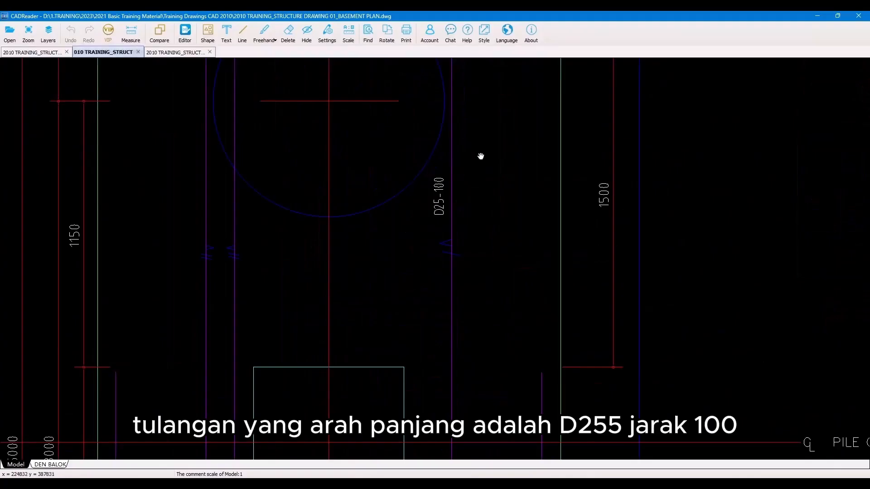
{"action": "scroll", "coordinate": [439, 247], "scroll_direction": "down", "scroll_amount": 1}
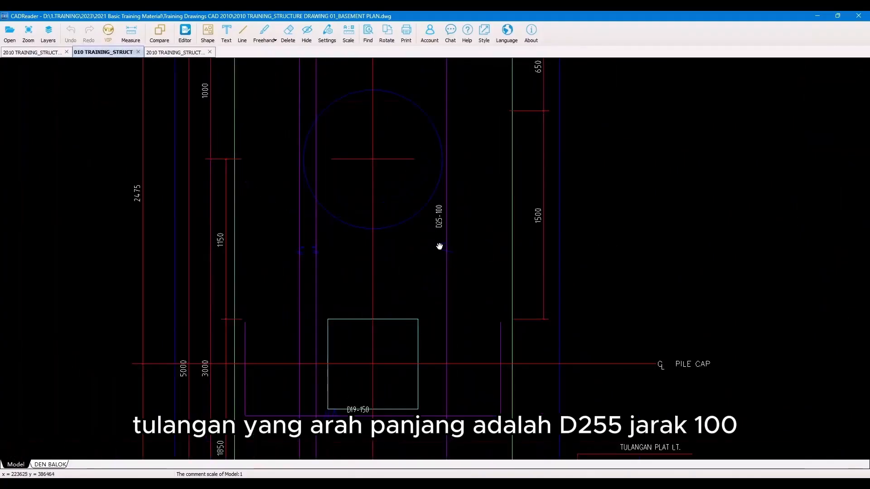
{"action": "left_click_drag", "start_coordinate": [439, 247], "coordinate": [460, 188]}
{"action": "scroll", "coordinate": [429, 239], "scroll_direction": "up", "scroll_amount": 1}
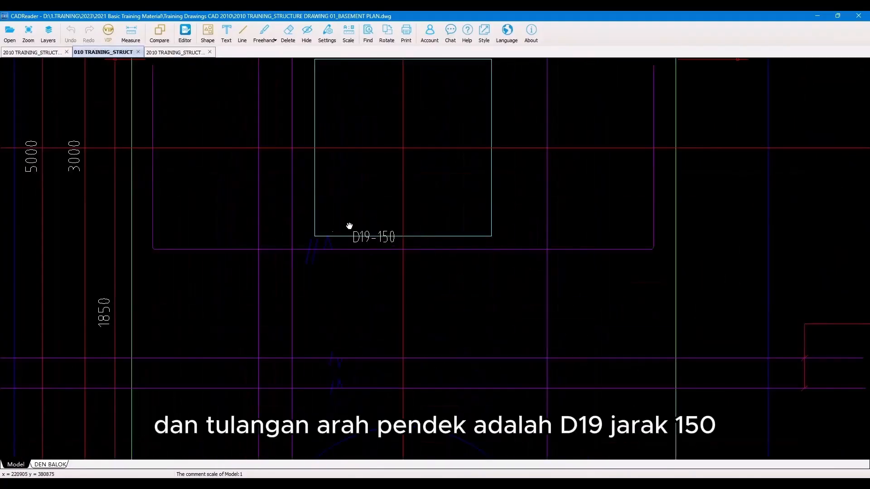
Step: Enter D13-150 as PC2's vertical bottom bar after comparing against the pile cap plan drawing
{"action": "left_click", "coordinate": [816, 18]}
{"action": "left_click", "coordinate": [593, 185]}
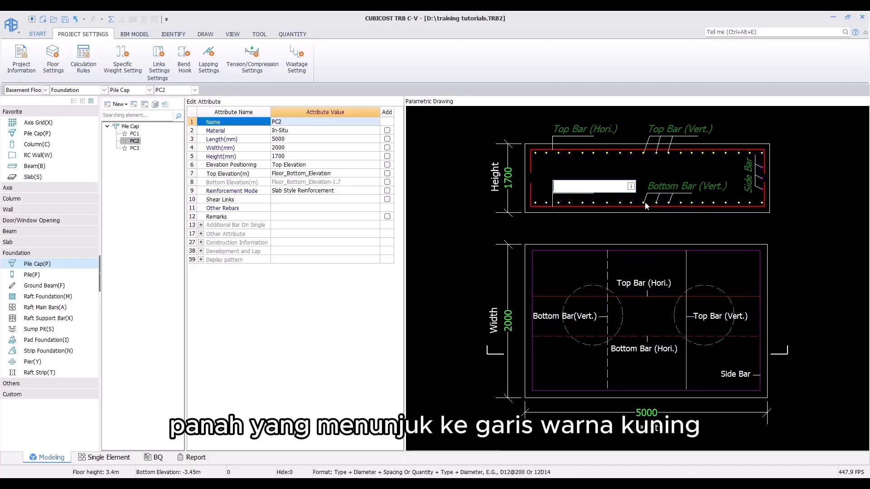
{"action": "left_click", "coordinate": [676, 187]}
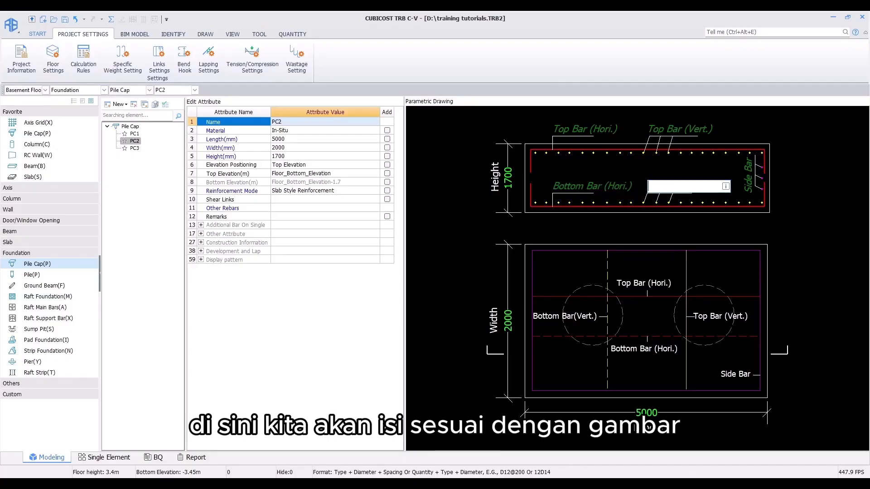
{"action": "left_click", "coordinate": [528, 484]}
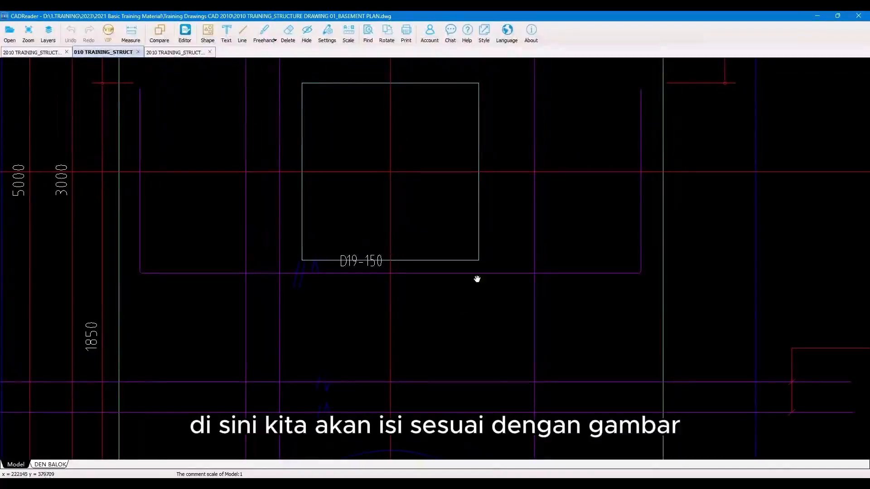
{"action": "left_click", "coordinate": [528, 484]}
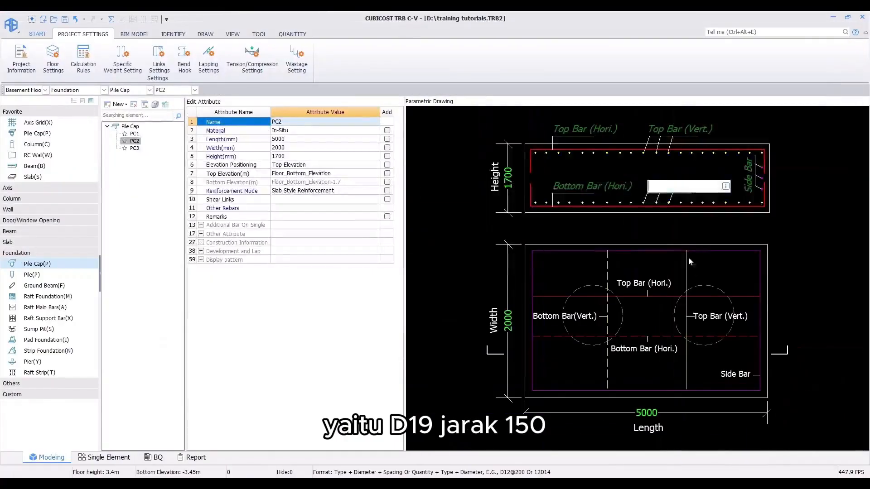
{"action": "left_click", "coordinate": [675, 186]}
{"action": "left_click", "coordinate": [675, 186]}
{"action": "type", "text": "D13"}
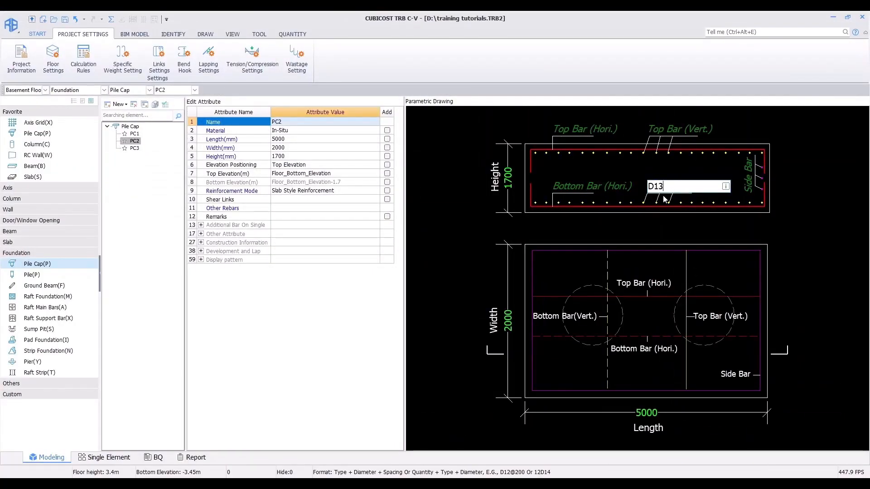
{"action": "type", "text": "-150"}
{"action": "key", "text": "Return"}
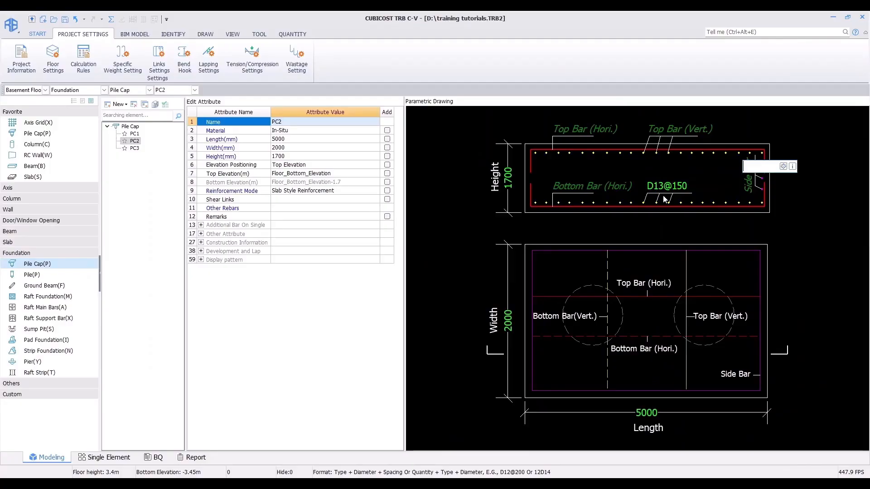
Step: Set PC2's vertical bottom bar to D19-150
{"action": "left_click", "coordinate": [670, 186]}
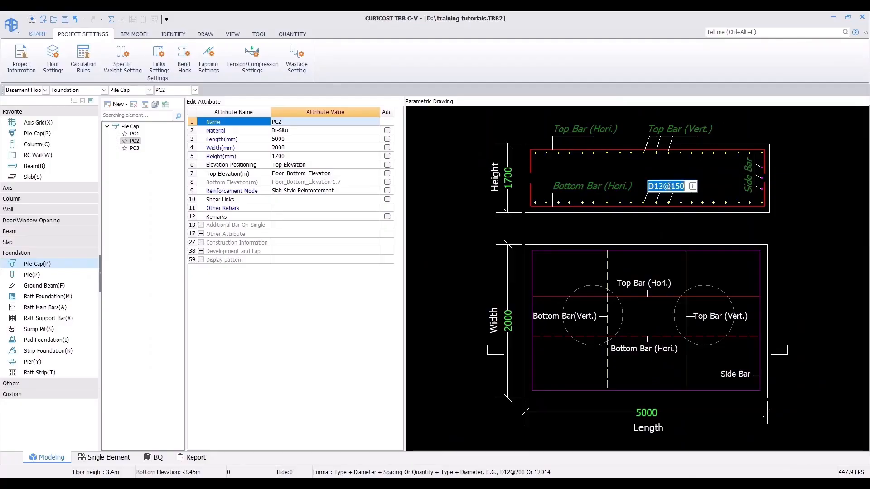
{"action": "type", "text": "D19-150"}
{"action": "key", "text": "Return"}
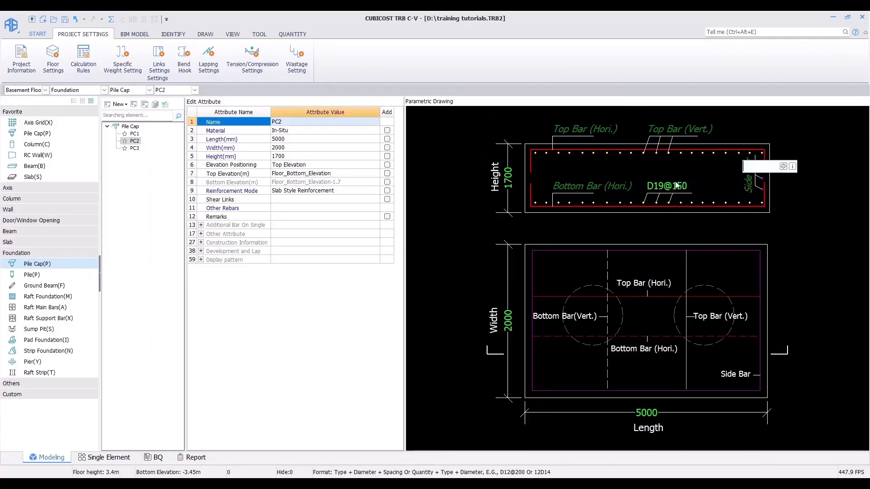
Step: Set PC2's horizontal bottom bar to D25-100
{"action": "left_click", "coordinate": [583, 182]}
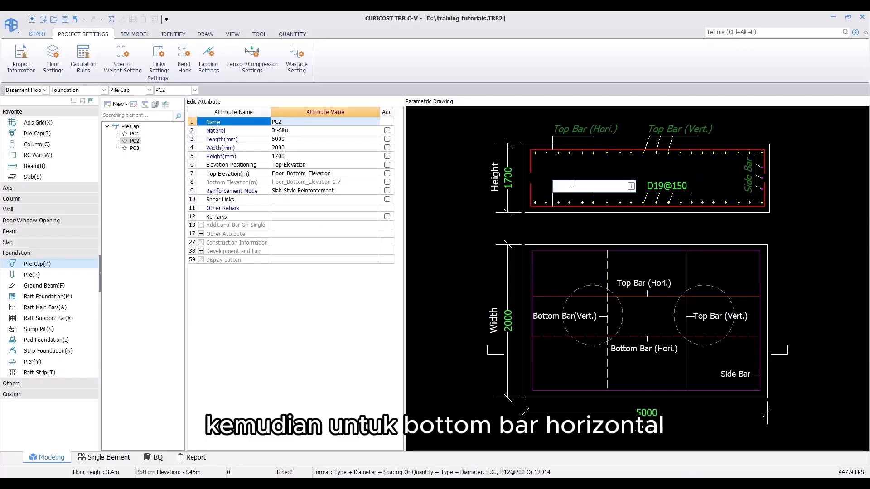
{"action": "type", "text": "D25@100"}
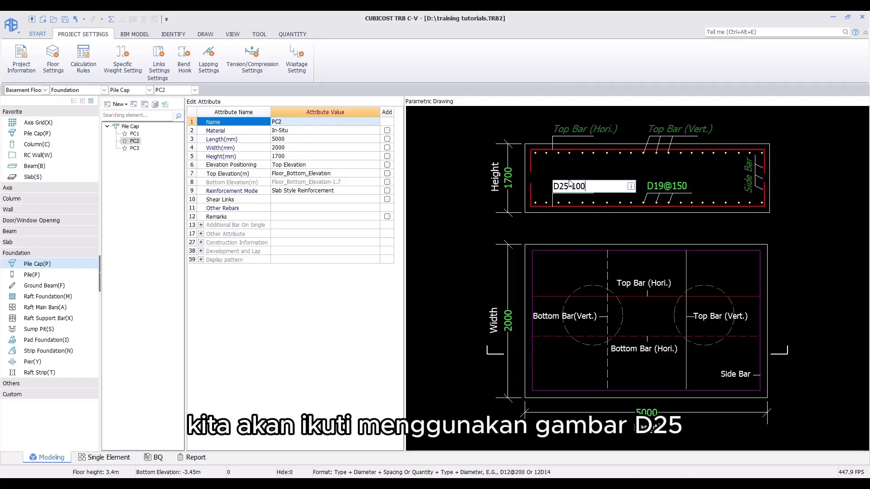
{"action": "key", "text": "Return"}
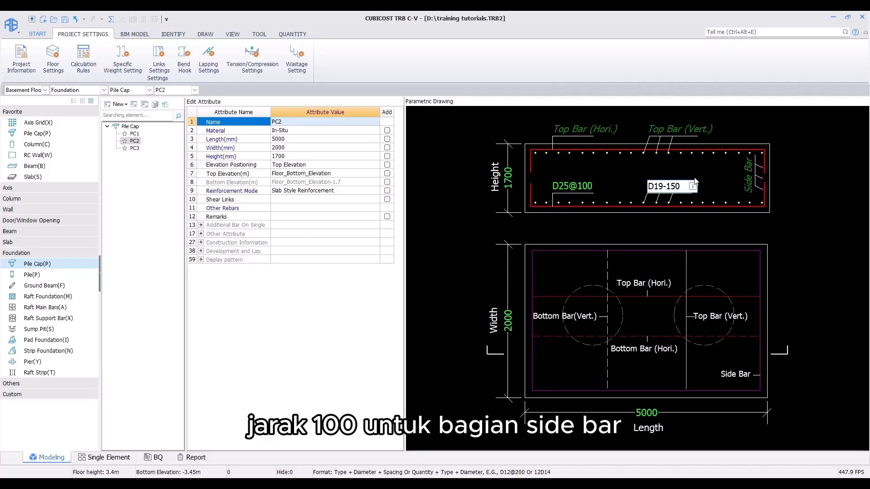
{"action": "key", "text": "Return"}
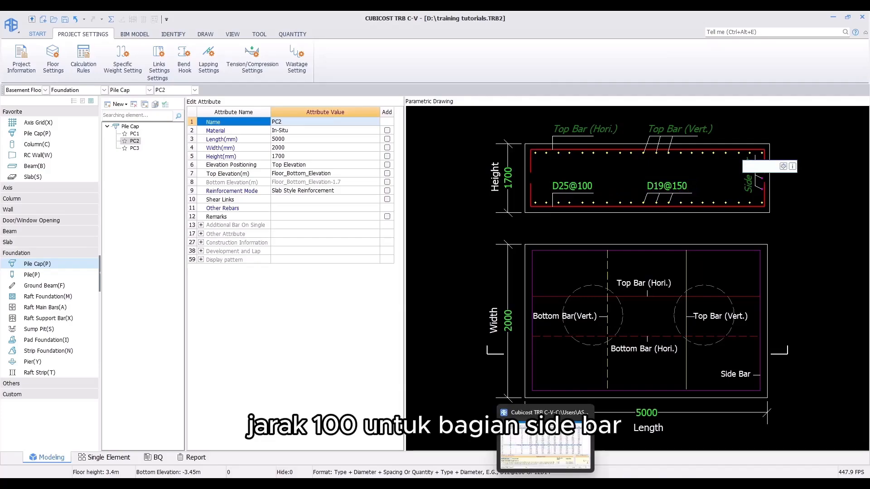
Step: Check the PC2 section drawing and set PC2's side bar to 3D13
{"action": "left_click", "coordinate": [546, 476]}
{"action": "scroll", "coordinate": [471, 337], "scroll_direction": "down", "scroll_amount": 4}
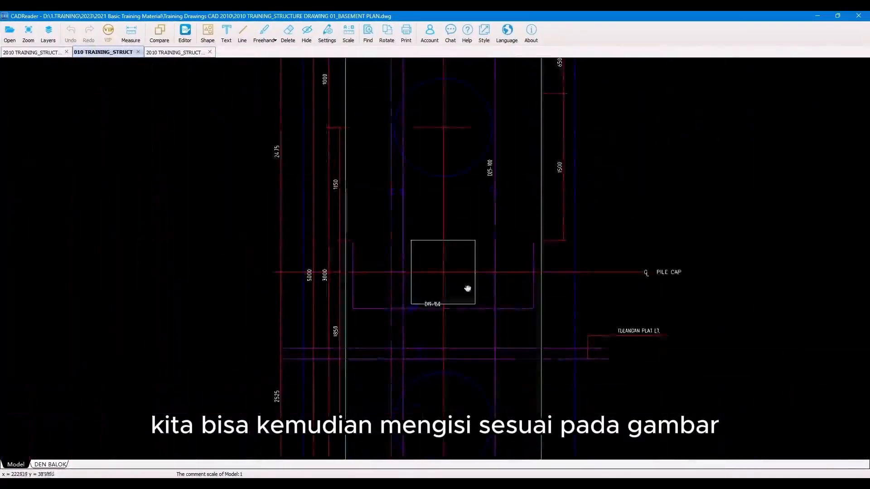
{"action": "left_click_drag", "start_coordinate": [458, 322], "coordinate": [423, 287]}
{"action": "scroll", "coordinate": [423, 288], "scroll_direction": "up", "scroll_amount": 3}
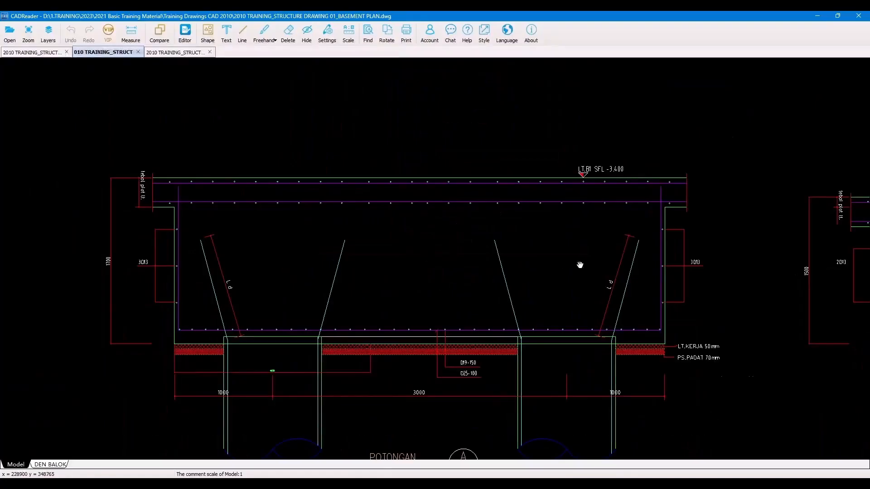
{"action": "scroll", "coordinate": [575, 264], "scroll_direction": "up", "scroll_amount": 2}
{"action": "left_click", "coordinate": [815, 15]}
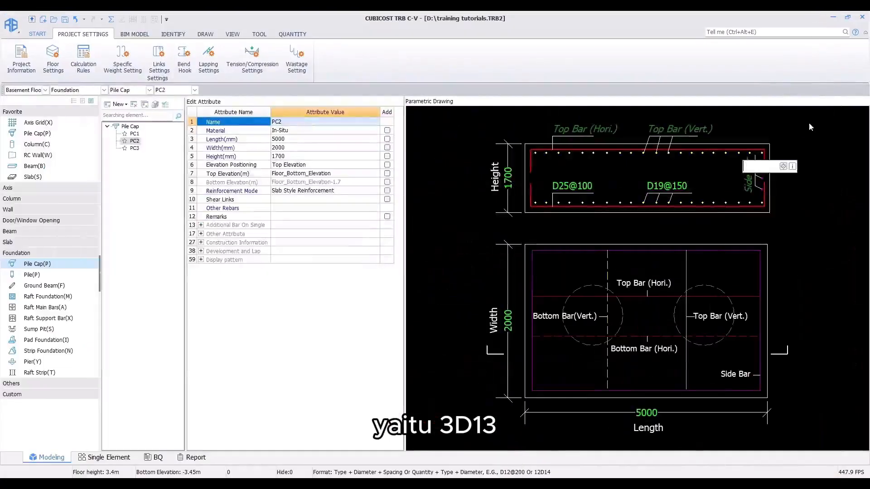
{"action": "type", "text": "3D13"}
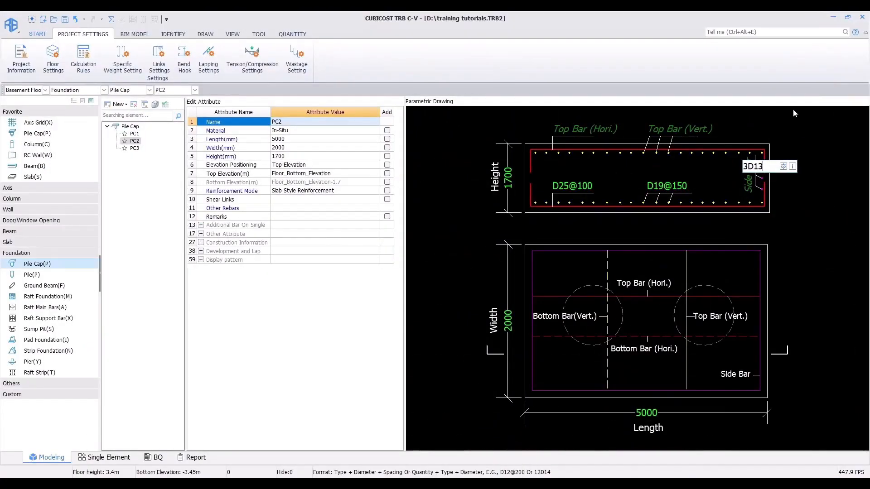
{"action": "key", "text": "Return"}
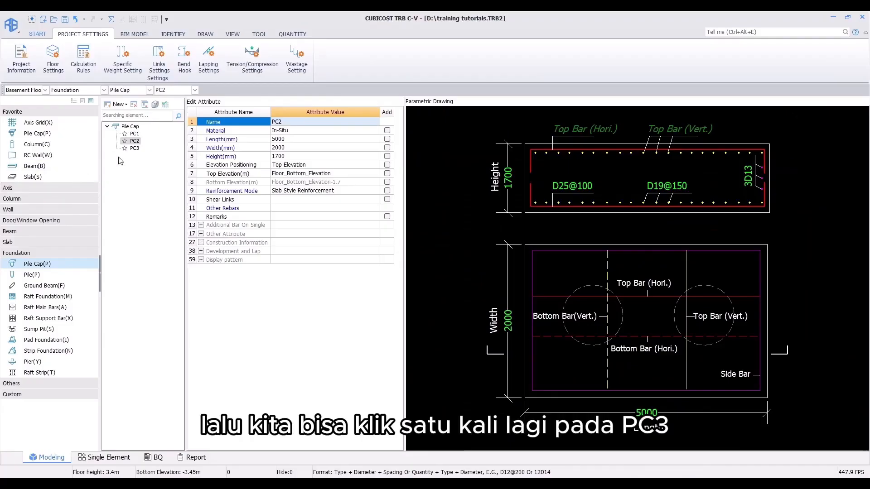
Step: Select PC3 and examine the PC3 pile cap plan and section drawings for its bottom and side bars
{"action": "left_click", "coordinate": [135, 149]}
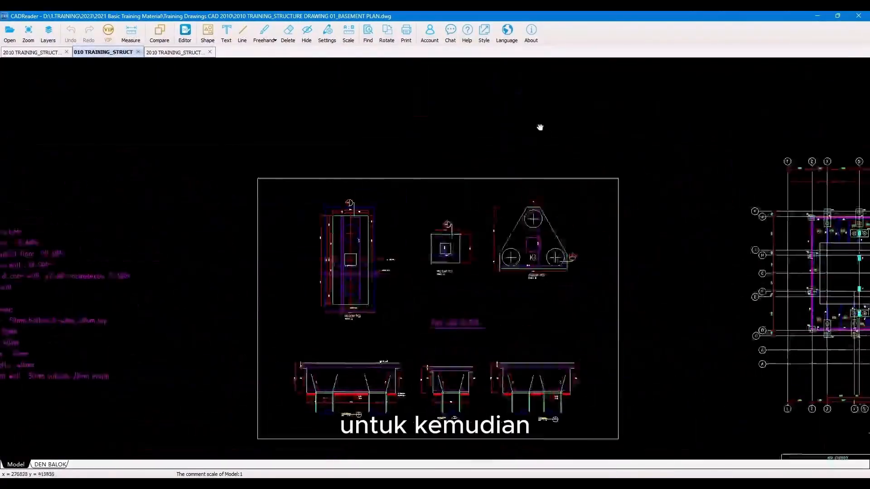
{"action": "scroll", "coordinate": [525, 313], "scroll_direction": "up", "scroll_amount": 5}
{"action": "scroll", "coordinate": [526, 314], "scroll_direction": "up", "scroll_amount": 2}
{"action": "left_click_drag", "start_coordinate": [526, 314], "coordinate": [460, 115]}
{"action": "scroll", "coordinate": [551, 269], "scroll_direction": "up", "scroll_amount": 1}
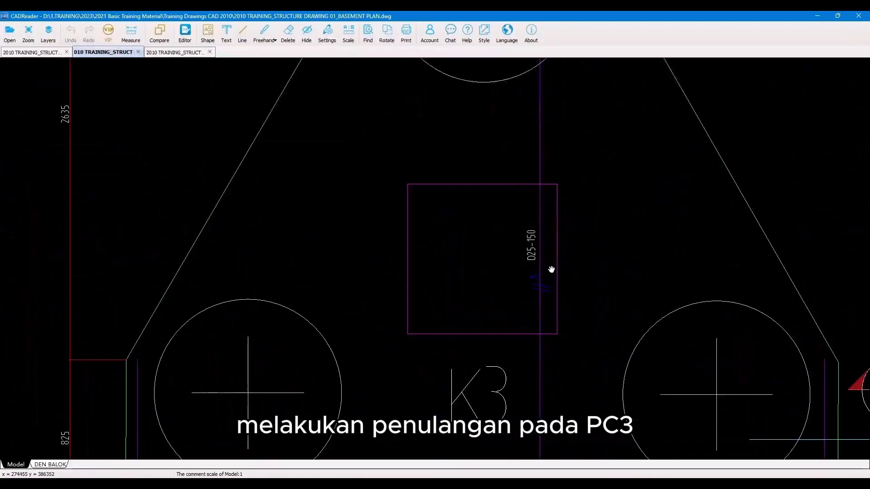
{"action": "left_click_drag", "start_coordinate": [551, 270], "coordinate": [563, 194]}
{"action": "left_click_drag", "start_coordinate": [478, 371], "coordinate": [513, 271]}
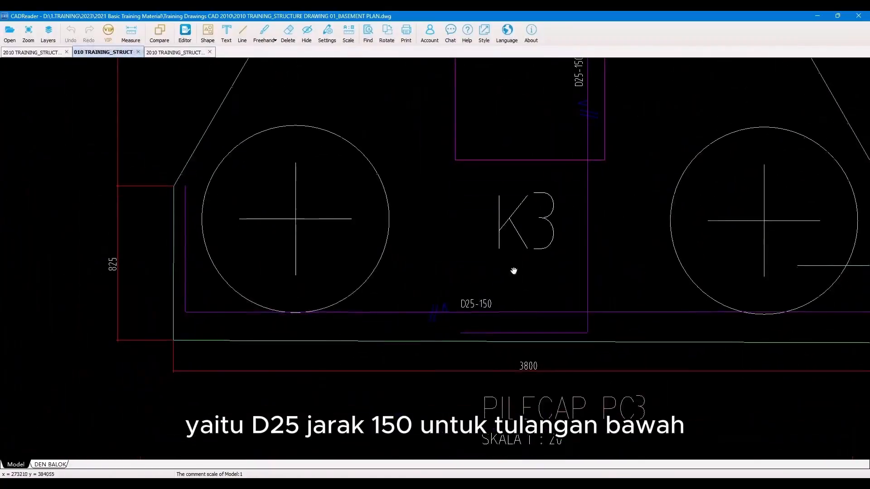
{"action": "scroll", "coordinate": [468, 312], "scroll_direction": "down", "scroll_amount": 3}
{"action": "scroll", "coordinate": [485, 334], "scroll_direction": "down", "scroll_amount": 3}
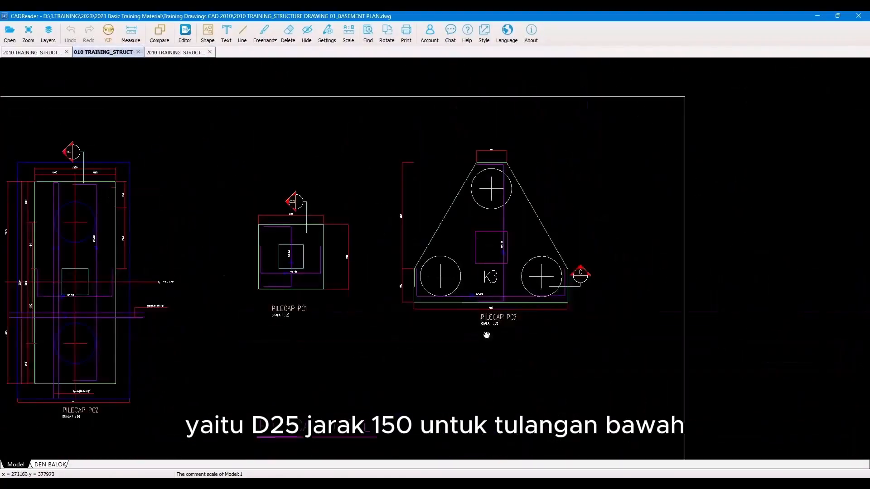
{"action": "left_click_drag", "start_coordinate": [485, 334], "coordinate": [430, 127]}
{"action": "scroll", "coordinate": [514, 292], "scroll_direction": "up", "scroll_amount": 1}
{"action": "scroll", "coordinate": [561, 294], "scroll_direction": "up", "scroll_amount": 2}
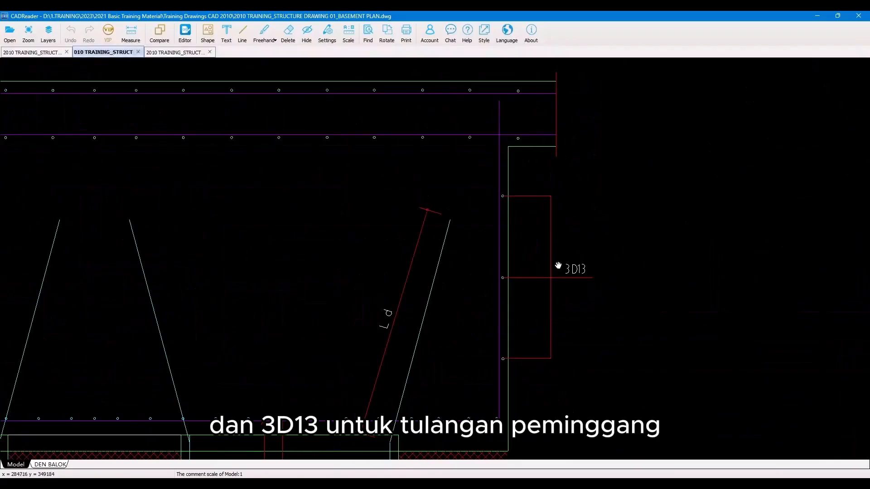
{"action": "scroll", "coordinate": [563, 268], "scroll_direction": "down", "scroll_amount": 1}
{"action": "scroll", "coordinate": [562, 267], "scroll_direction": "down", "scroll_amount": 3}
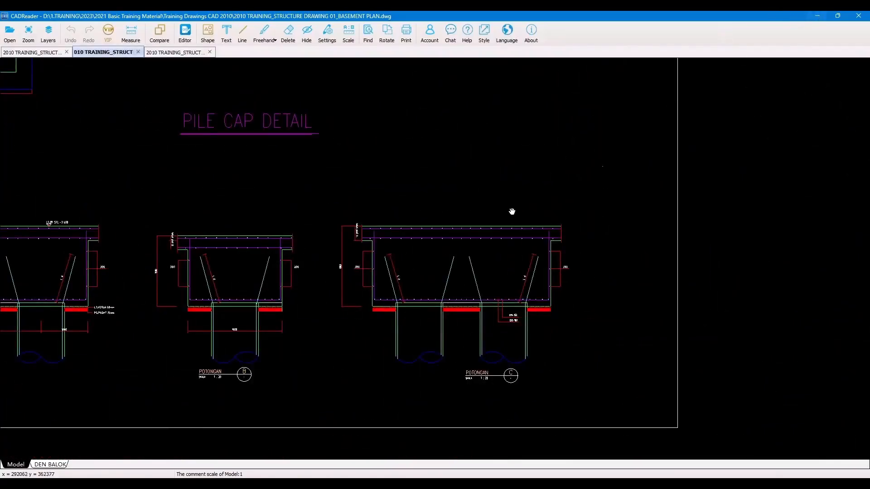
{"action": "left_click_drag", "start_coordinate": [511, 212], "coordinate": [495, 421]}
{"action": "scroll", "coordinate": [491, 285], "scroll_direction": "up", "scroll_amount": 2}
{"action": "scroll", "coordinate": [612, 161], "scroll_direction": "up", "scroll_amount": 2}
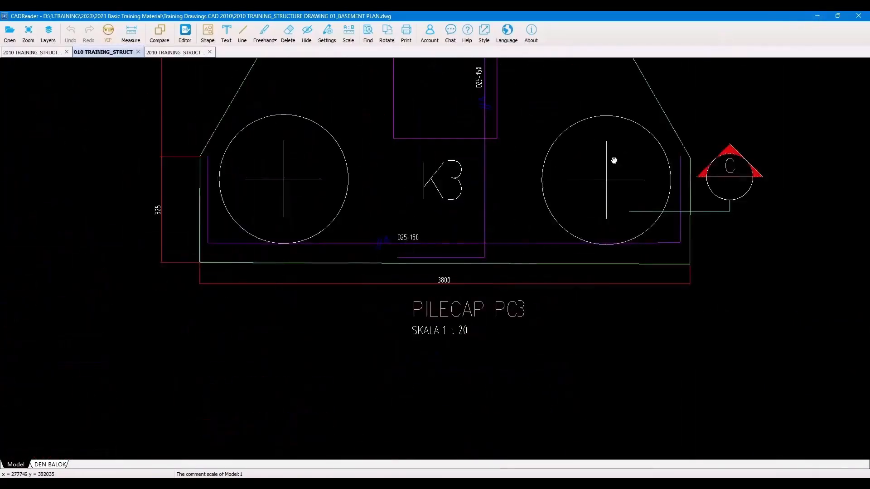
Step: Paste D25-150 into all of PC3's reinforcement fields at once
{"action": "left_click", "coordinate": [816, 16]}
{"action": "left_click", "coordinate": [591, 176]}
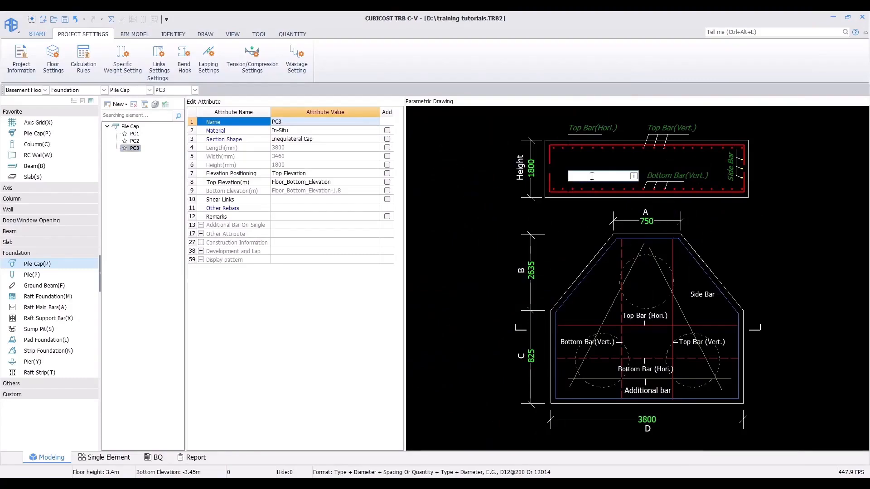
{"action": "key", "text": "ctrl+a"}
{"action": "key", "text": "Return"}
{"action": "key", "text": "ctrl+v"}
{"action": "key", "text": "Return"}
{"action": "key", "text": "ctrl+v"}
{"action": "key", "text": "Return"}
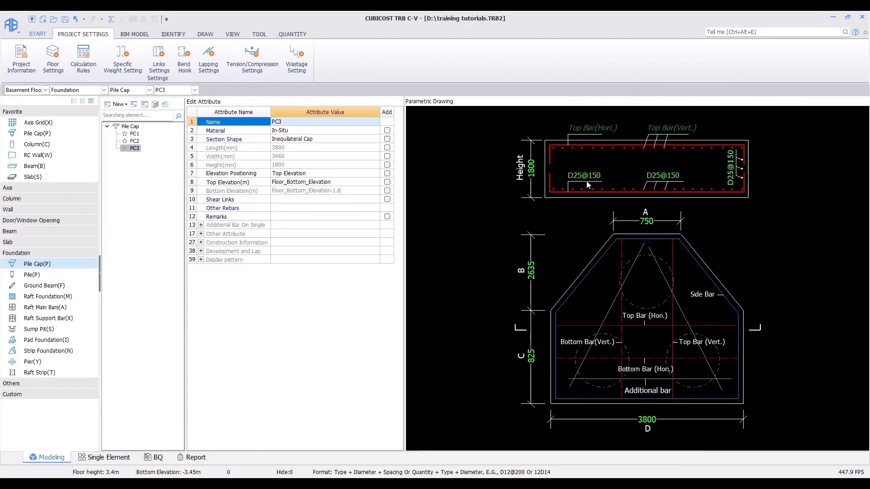
Step: Set PC3's side bar to 3D13
{"action": "left_click", "coordinate": [732, 167]}
{"action": "type", "text": "D3"}
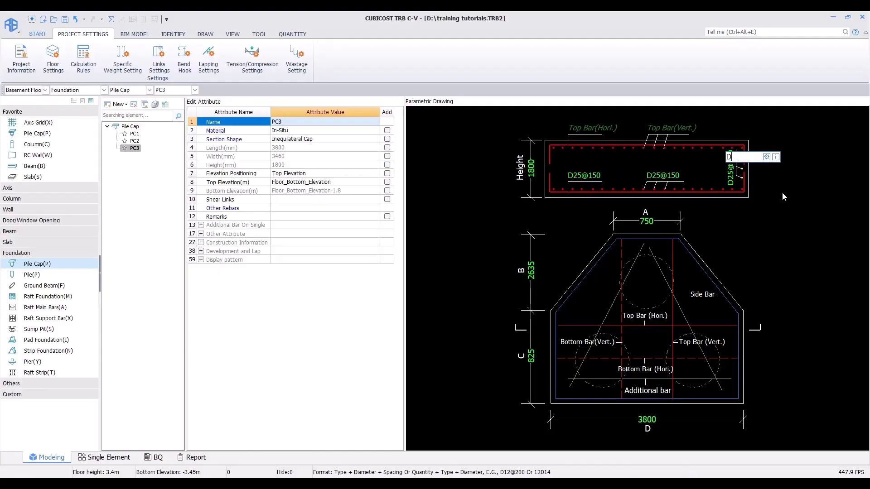
{"action": "key", "text": "BackSpace"}
{"action": "key", "text": "BackSpace"}
{"action": "type", "text": "3D13"}
{"action": "key", "text": "Return"}
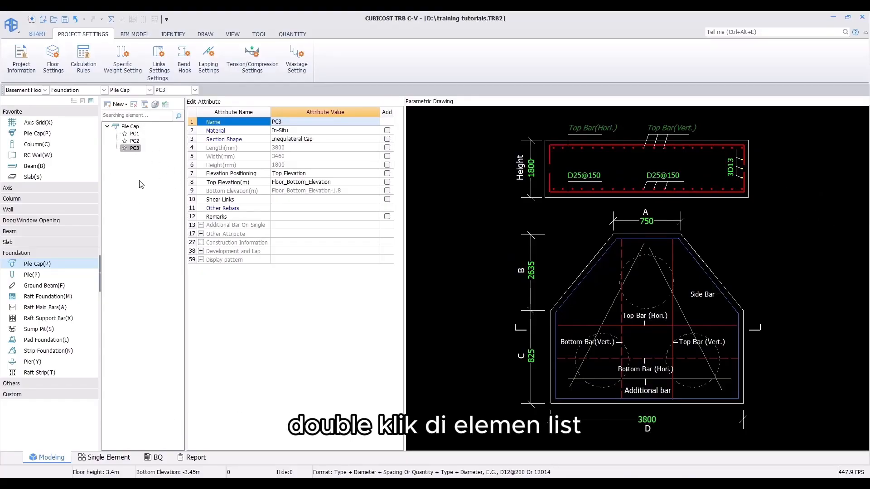
Step: Open PC3 in the drawing area and examine the pile caps placed in the basement plan
{"action": "double_click", "coordinate": [135, 148]}
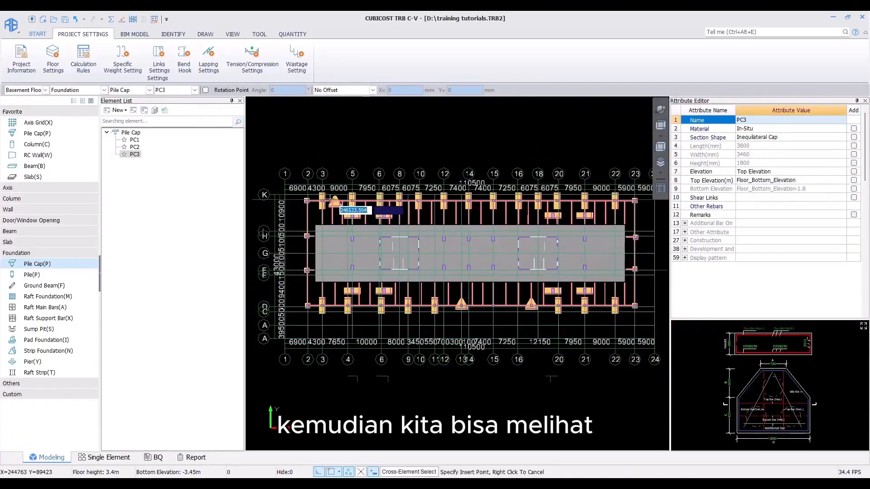
{"action": "middle_click_drag", "start_coordinate": [335, 202], "coordinate": [306, 185]}
{"action": "scroll", "coordinate": [521, 180], "scroll_direction": "up", "scroll_amount": 7}
{"action": "middle_click_drag", "start_coordinate": [509, 208], "coordinate": [550, 141]}
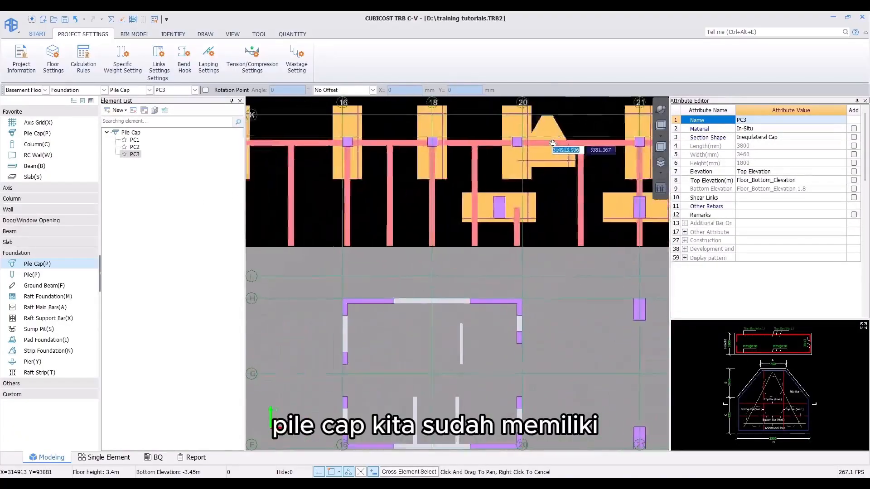
{"action": "scroll", "coordinate": [547, 140], "scroll_direction": "up", "scroll_amount": 3}
{"action": "scroll", "coordinate": [567, 201], "scroll_direction": "up", "scroll_amount": 7}
{"action": "middle_click_drag", "start_coordinate": [594, 187], "coordinate": [632, 104]}
{"action": "middle_click_drag", "start_coordinate": [621, 214], "coordinate": [633, 195]}
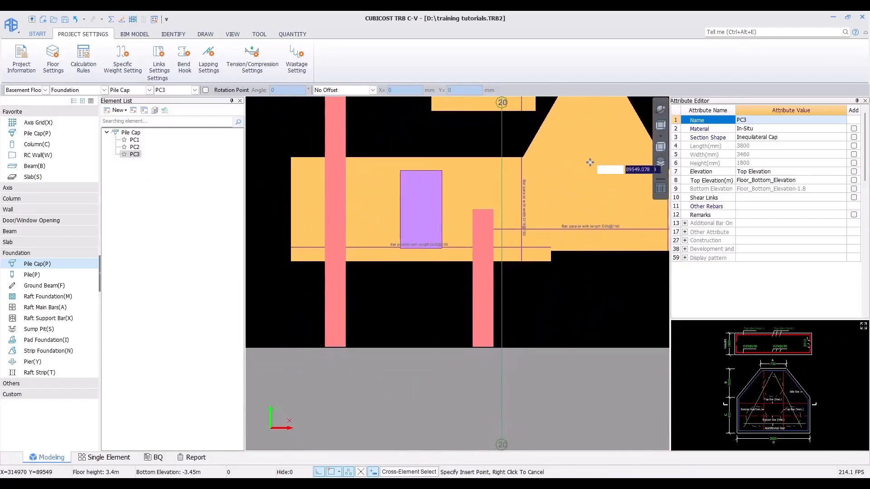
{"action": "scroll", "coordinate": [576, 199], "scroll_direction": "up", "scroll_amount": 7}
{"action": "scroll", "coordinate": [576, 202], "scroll_direction": "down", "scroll_amount": 15}
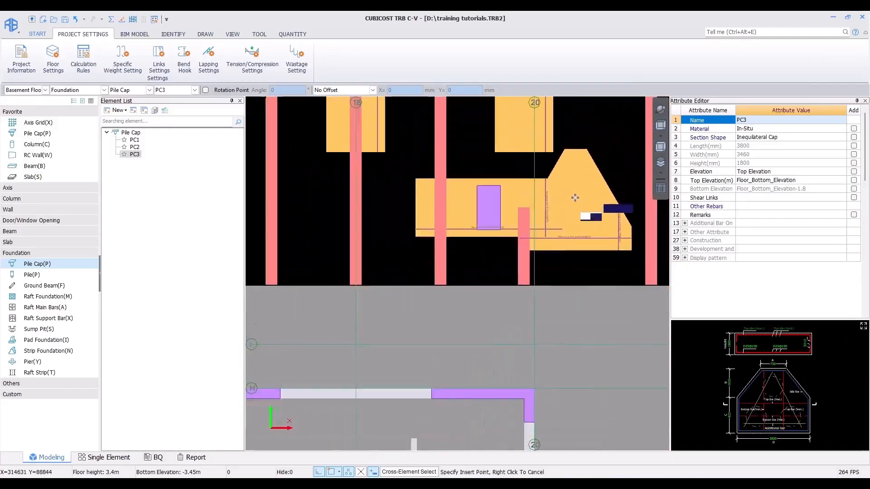
{"action": "right_click", "coordinate": [562, 186]}
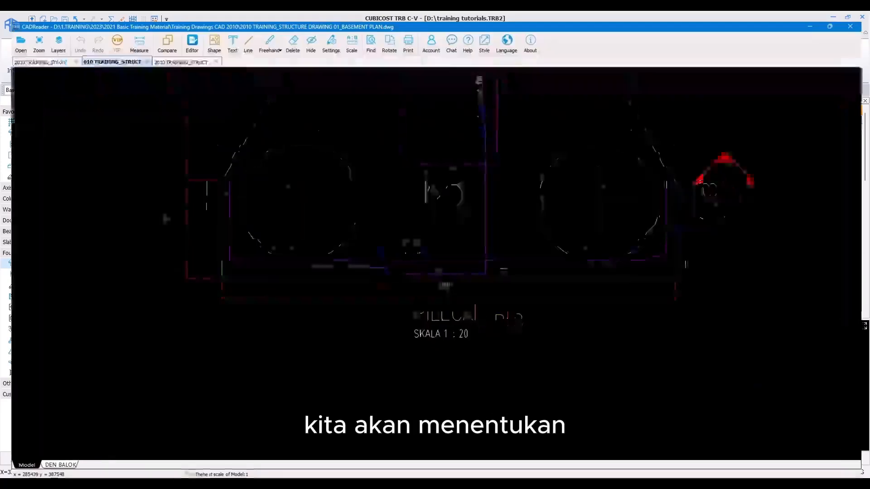
Step: Examine the PC3 pile cap section drawing and the pile cap's other attributes such as cover and deduction settings
{"action": "scroll", "coordinate": [435, 245], "scroll_direction": "down", "scroll_amount": 5}
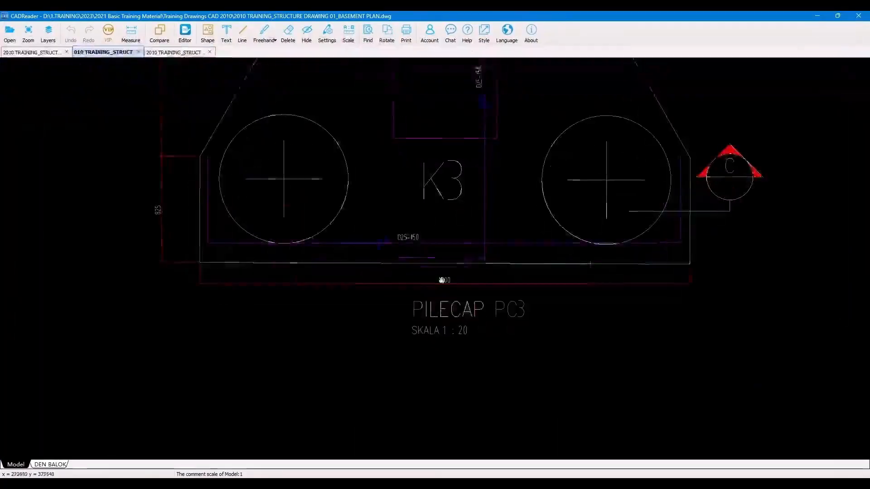
{"action": "scroll", "coordinate": [392, 352], "scroll_direction": "up", "scroll_amount": 4}
{"action": "scroll", "coordinate": [392, 352], "scroll_direction": "up", "scroll_amount": 6}
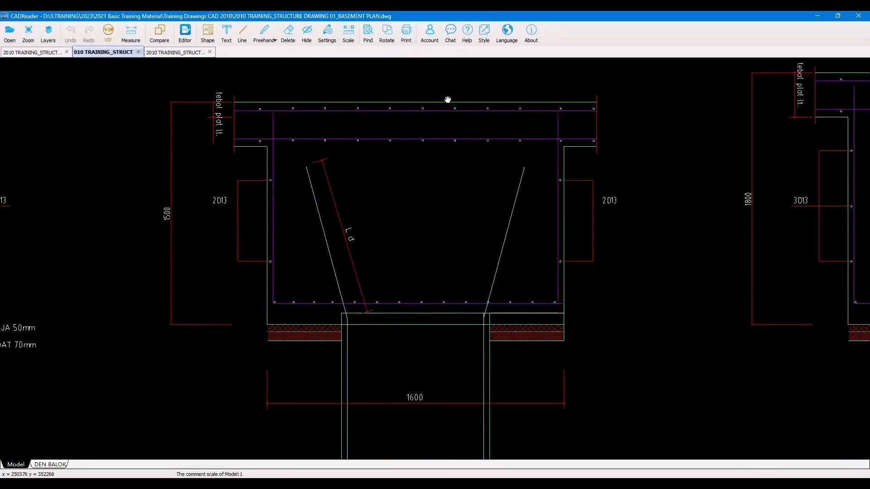
{"action": "left_click_drag", "start_coordinate": [423, 136], "coordinate": [463, 155]}
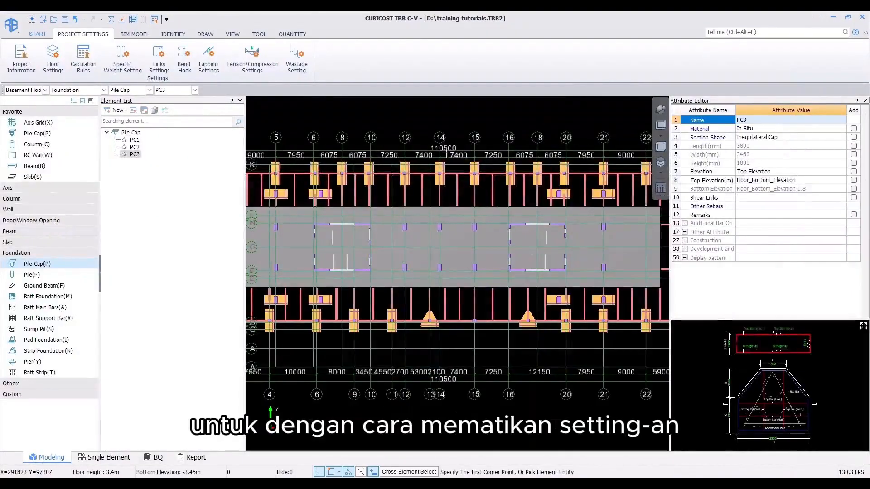
{"action": "scroll", "coordinate": [453, 149], "scroll_direction": "down", "scroll_amount": 2}
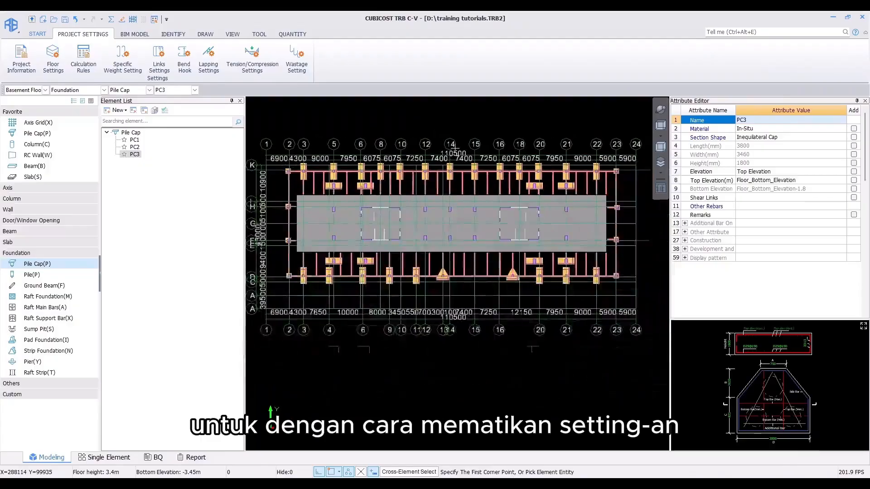
{"action": "scroll", "coordinate": [453, 149], "scroll_direction": "down", "scroll_amount": 1}
{"action": "middle_click_drag", "start_coordinate": [453, 149], "coordinate": [461, 167]}
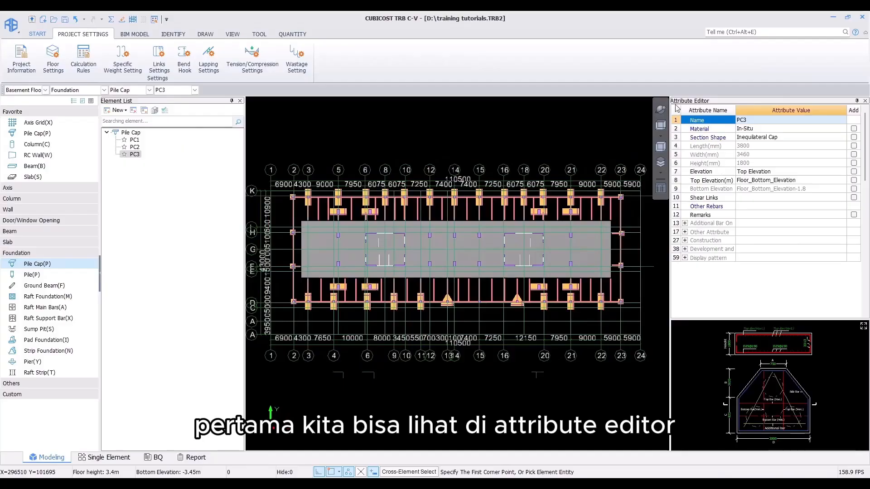
{"action": "left_click", "coordinate": [684, 232]}
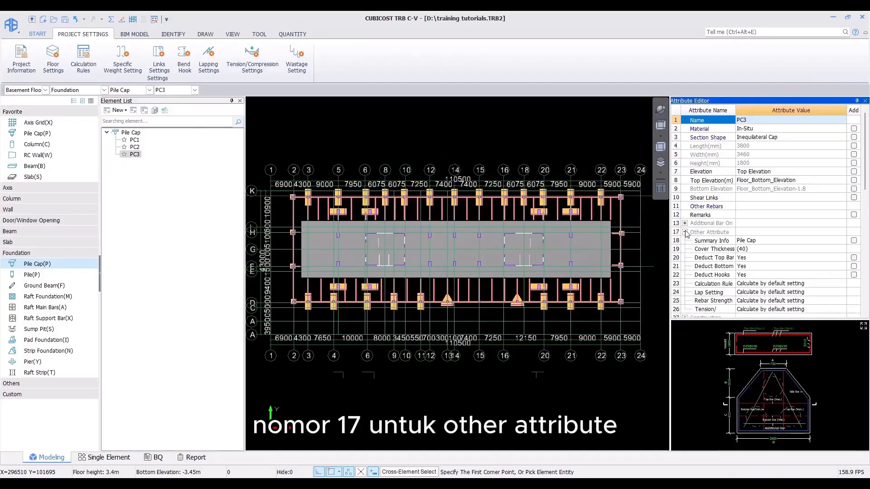
{"action": "scroll", "coordinate": [686, 233], "scroll_direction": "down", "scroll_amount": 2}
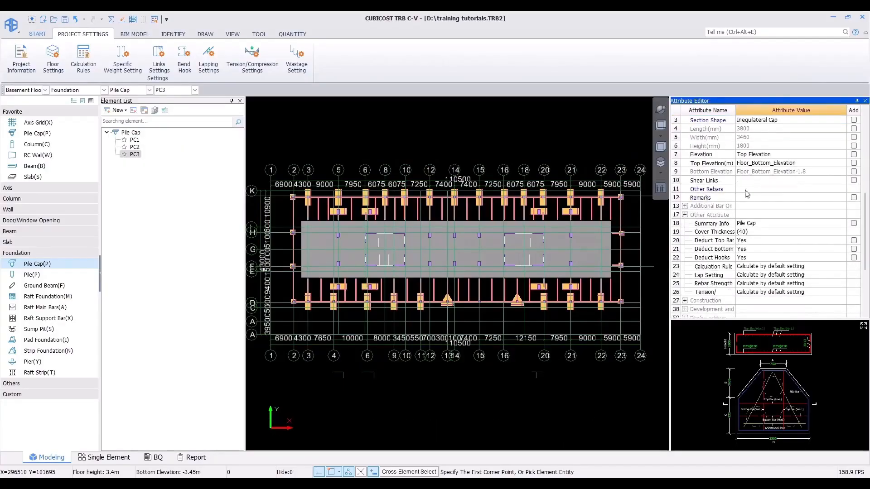
{"action": "left_click_drag", "start_coordinate": [736, 114], "coordinate": [770, 114]}
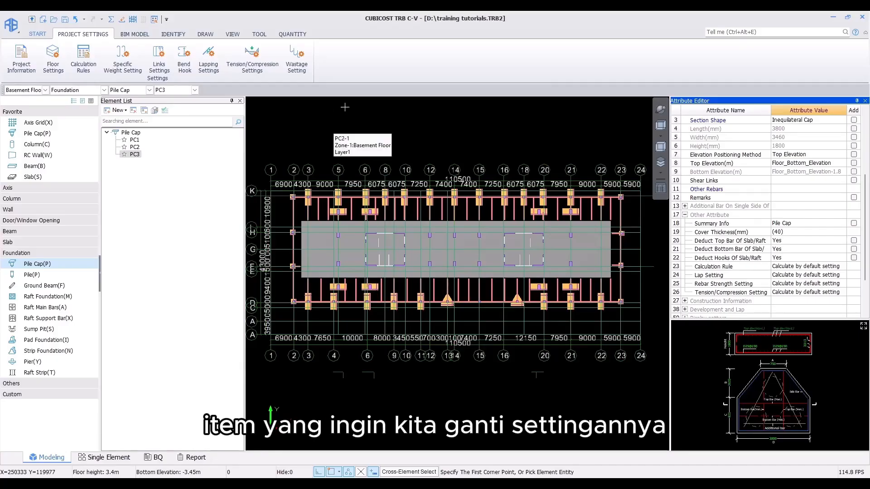
Step: Batch-select all pile caps on the basement floor and set Deduct Top Bar, Deduct Bottom Bar and Deduct Hooks to No
{"action": "left_click", "coordinate": [205, 34]}
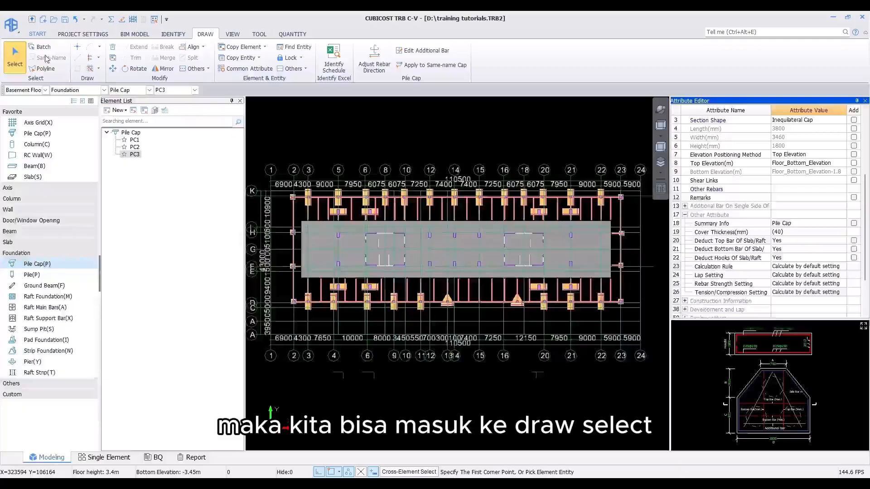
{"action": "left_click", "coordinate": [15, 55]}
{"action": "left_click", "coordinate": [36, 48]}
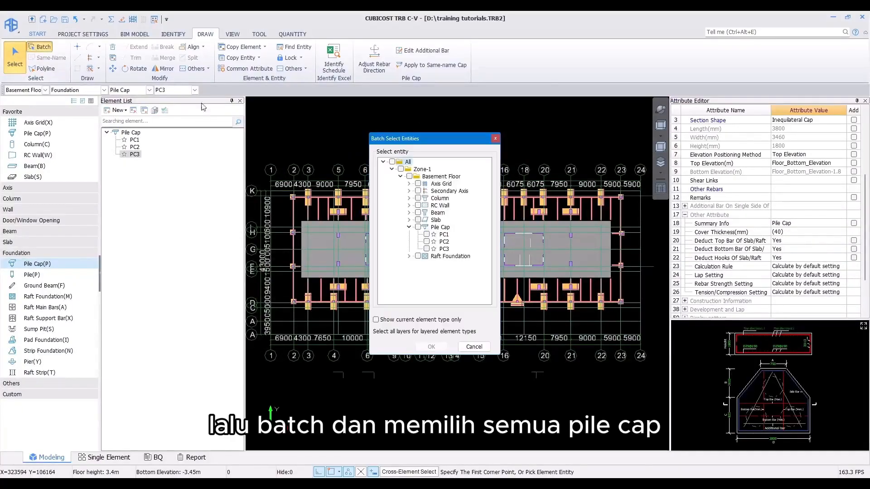
{"action": "left_click", "coordinate": [418, 227]}
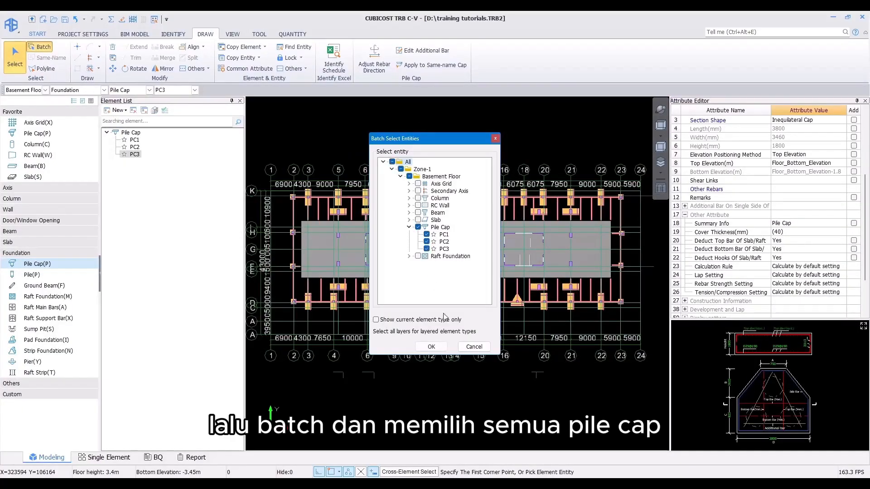
{"action": "left_click", "coordinate": [430, 346]}
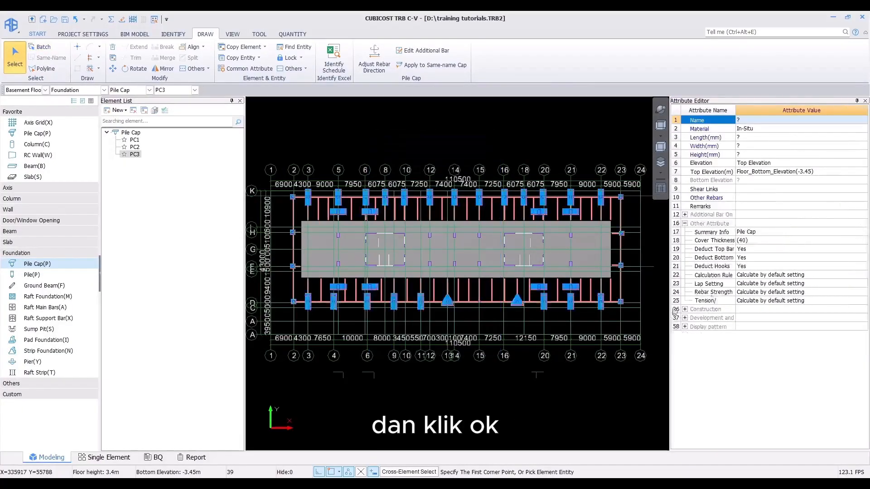
{"action": "left_click", "coordinate": [762, 250]}
{"action": "left_click", "coordinate": [863, 248]}
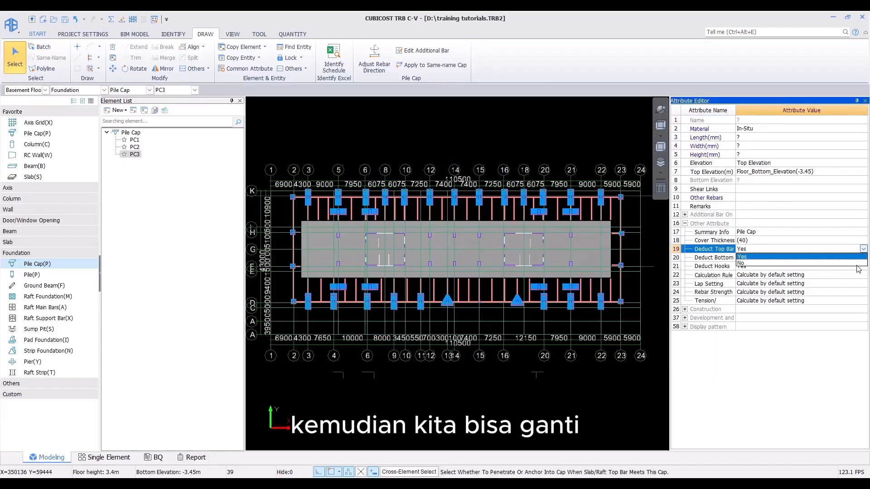
{"action": "left_click", "coordinate": [856, 263]}
{"action": "left_click", "coordinate": [856, 257]}
{"action": "left_click", "coordinate": [863, 257]}
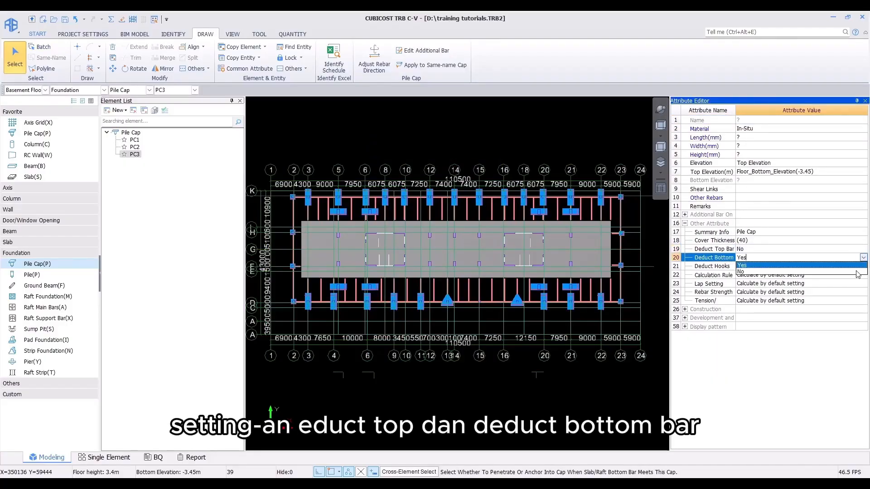
{"action": "left_click", "coordinate": [857, 271]}
{"action": "left_click", "coordinate": [858, 267]}
{"action": "left_click", "coordinate": [864, 267]}
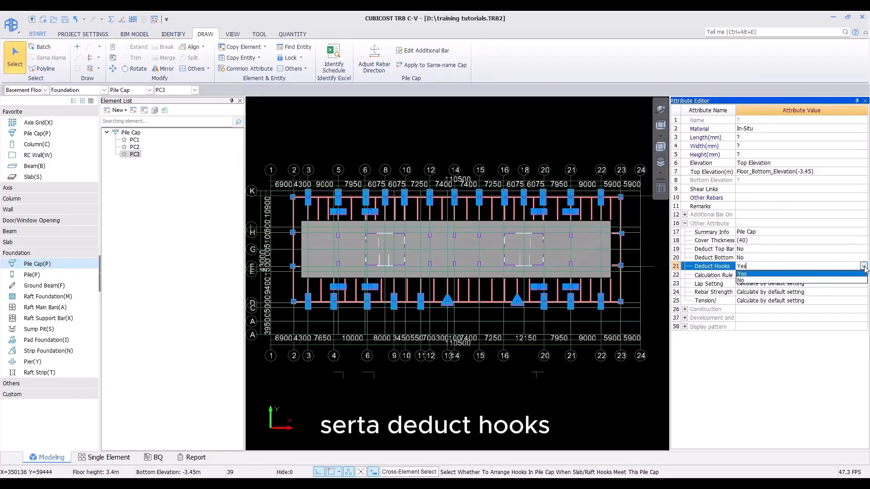
{"action": "left_click", "coordinate": [845, 279]}
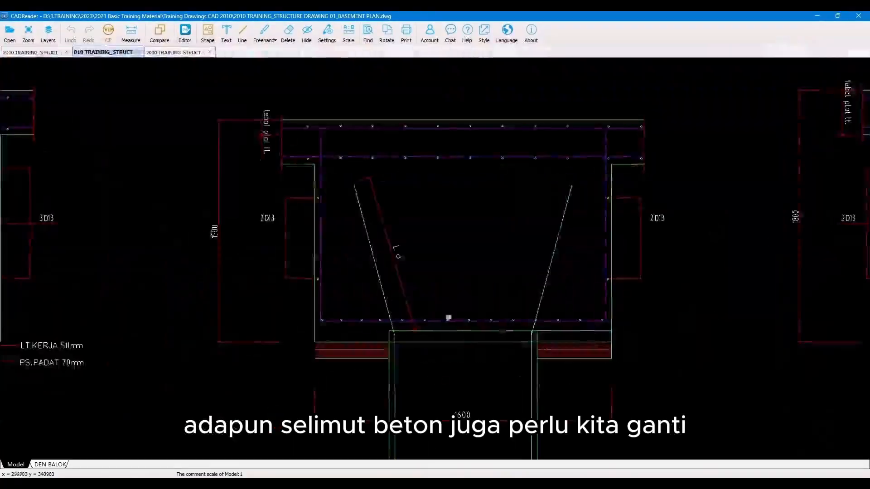
Step: Check the drawing's pile cap concrete cover notes and set the selected pile caps' cover thickness to 50/50/20
{"action": "scroll", "coordinate": [435, 249], "scroll_direction": "down", "scroll_amount": 3}
{"action": "scroll", "coordinate": [374, 275], "scroll_direction": "down", "scroll_amount": 3}
{"action": "mouse_move", "coordinate": [162, 242]}
{"action": "left_mouse_down"}
{"action": "mouse_move", "coordinate": [524, 305]}
{"action": "mouse_move", "coordinate": [466, 252]}
{"action": "left_mouse_up"}
{"action": "scroll", "coordinate": [524, 305], "scroll_direction": "up", "scroll_amount": 9}
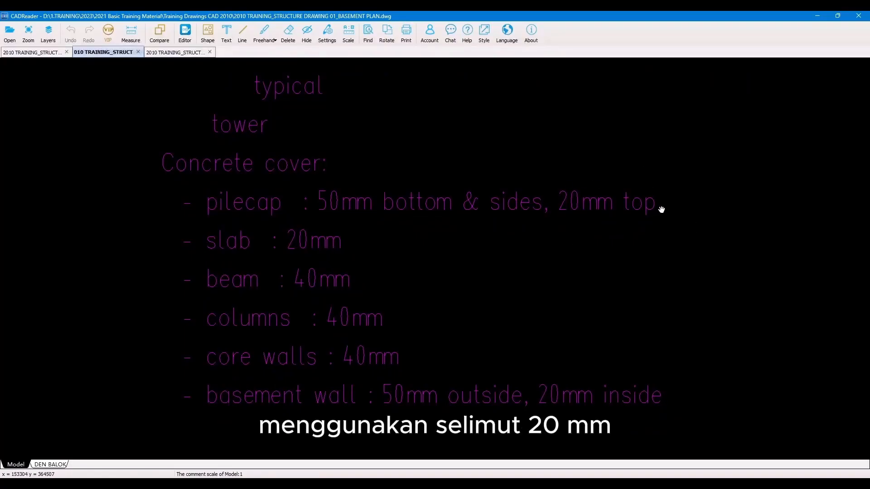
{"action": "left_click", "coordinate": [817, 16]}
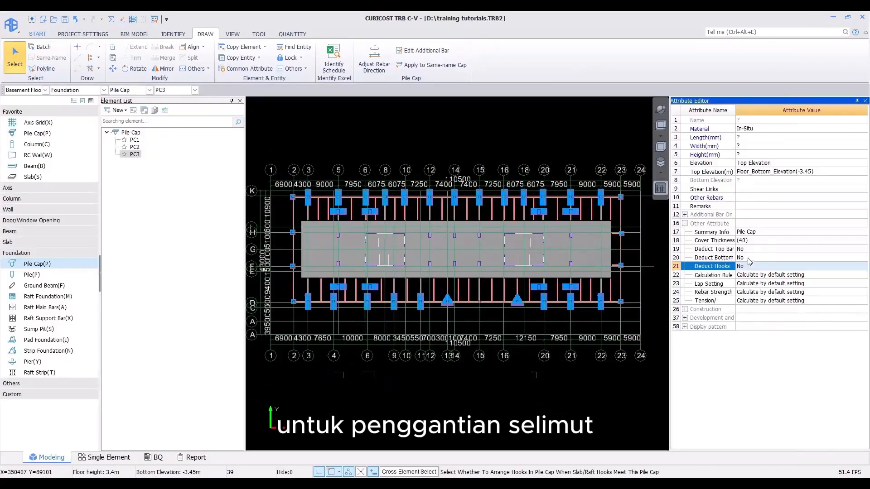
{"action": "left_click", "coordinate": [747, 241]}
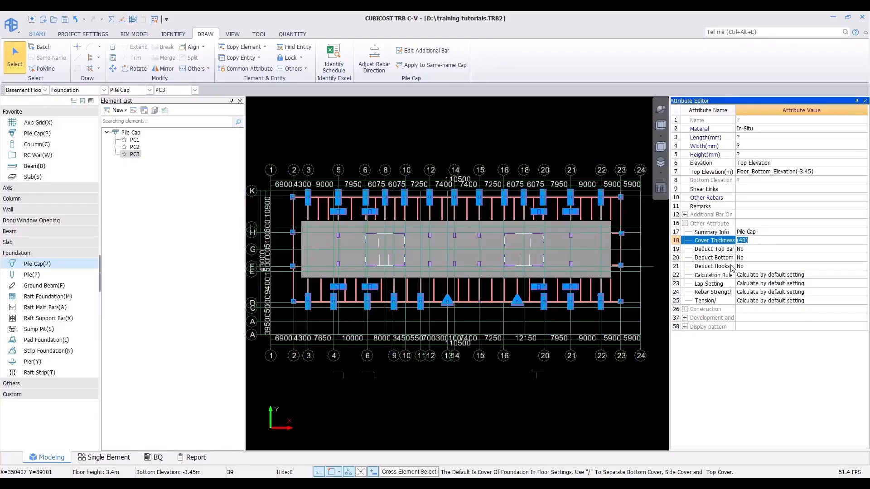
{"action": "type", "text": "5"}
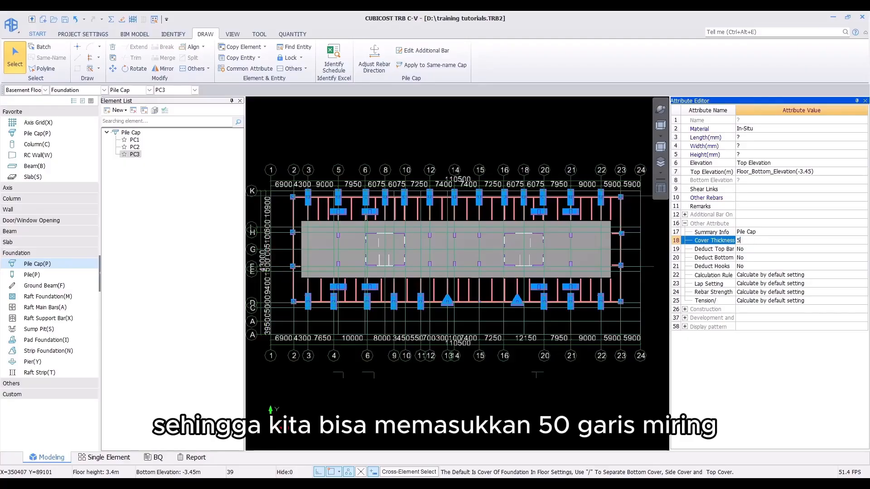
{"action": "type", "text": "0/50/20"}
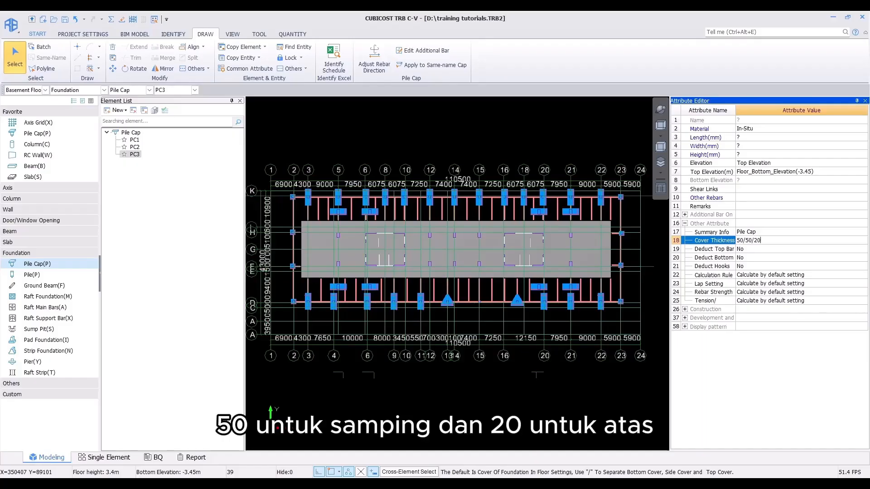
{"action": "key", "text": "Return"}
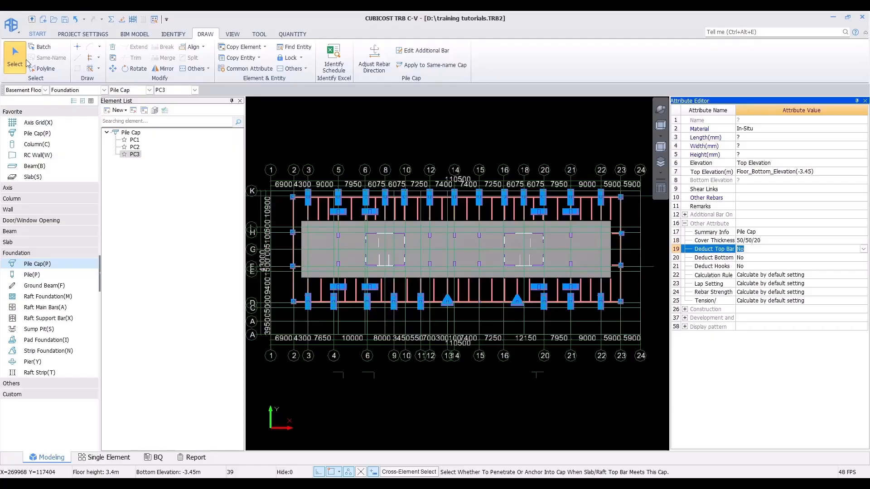
Step: Batch-select the pile caps again, then calculate rebar quantities for the basement floor
{"action": "left_click", "coordinate": [21, 58]}
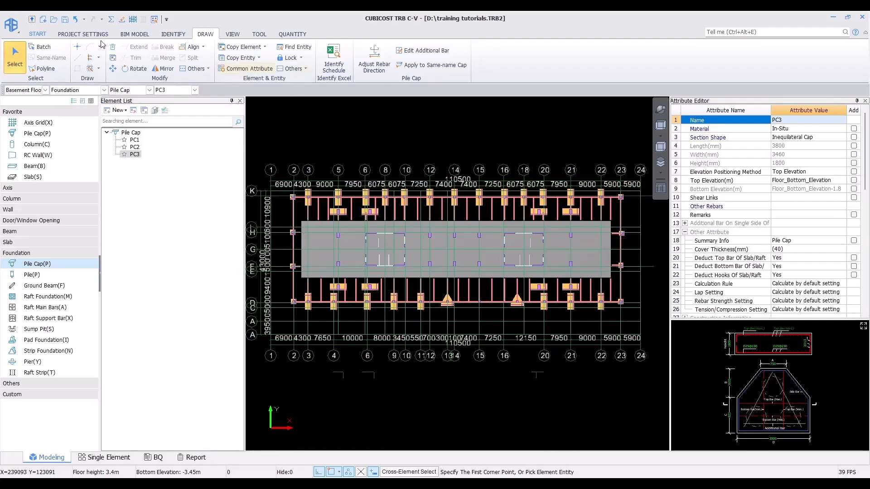
{"action": "left_click", "coordinate": [43, 47]}
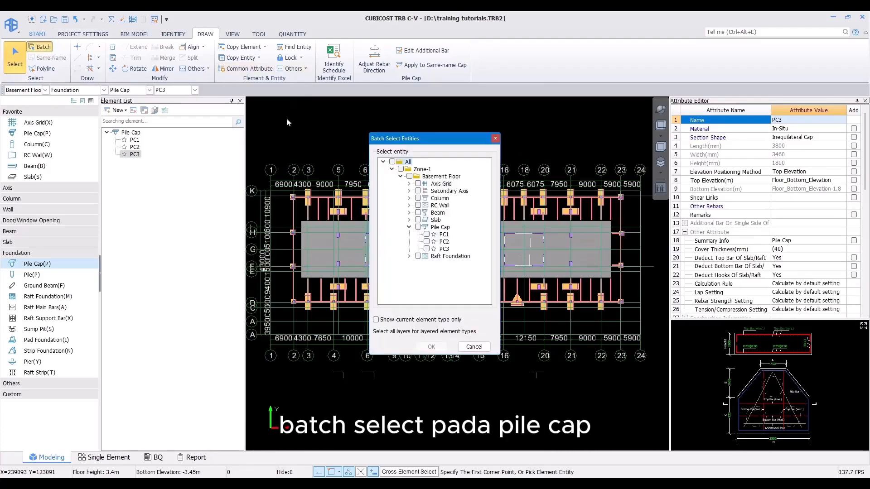
{"action": "left_click", "coordinate": [417, 226]}
{"action": "left_click", "coordinate": [432, 347]}
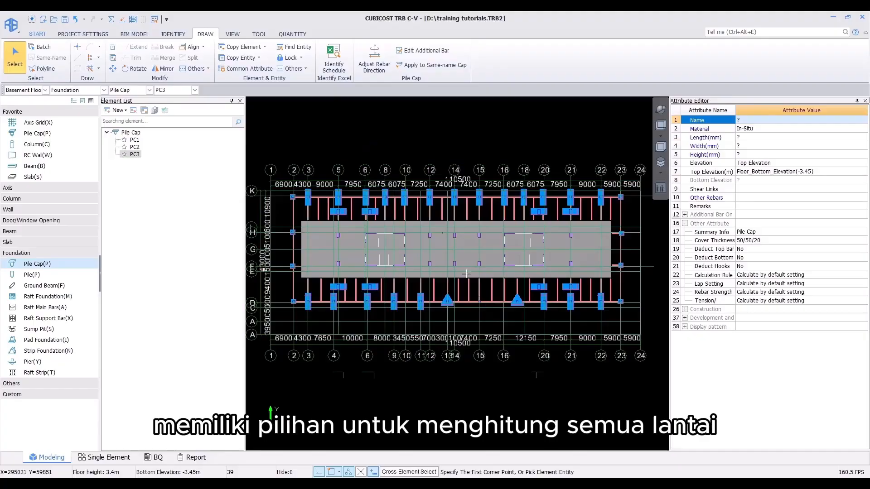
{"action": "left_click", "coordinate": [294, 35]}
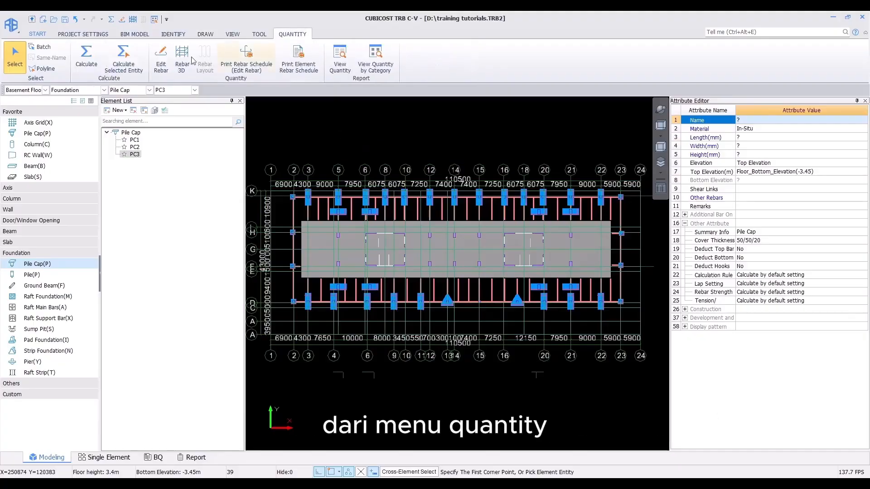
{"action": "left_click", "coordinate": [86, 56]}
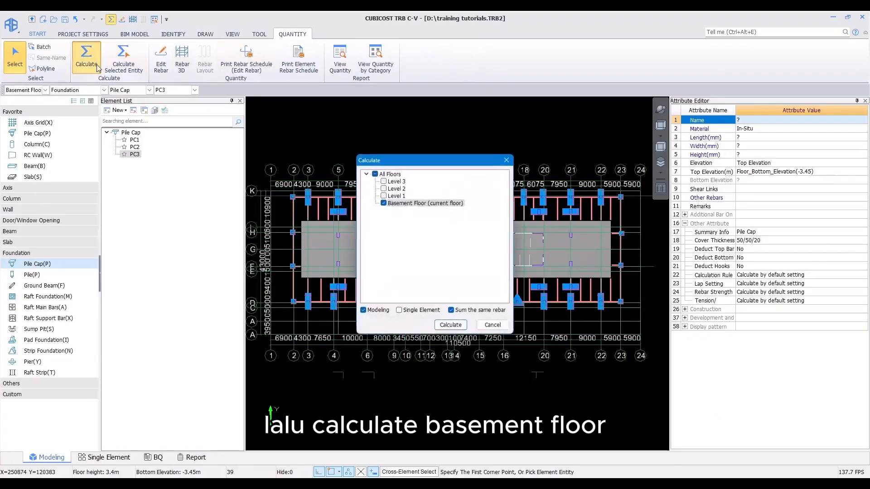
{"action": "left_click", "coordinate": [451, 325]}
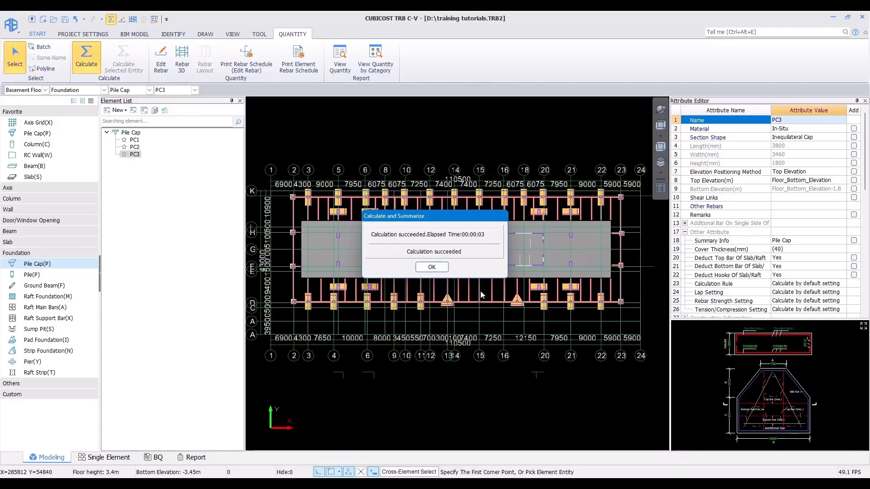
{"action": "left_click", "coordinate": [431, 267]}
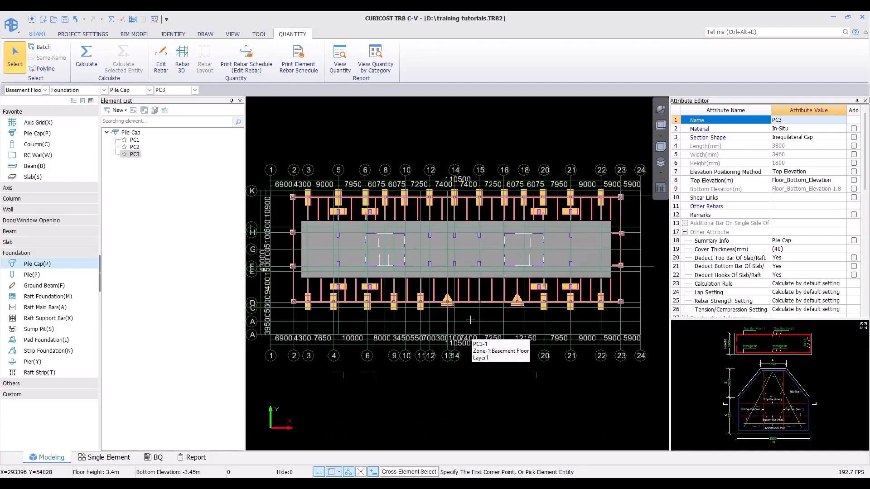
Step: Open the quantity summary by category for the basement floor and enlarge its window to review the rebar weights
{"action": "left_click", "coordinate": [367, 68]}
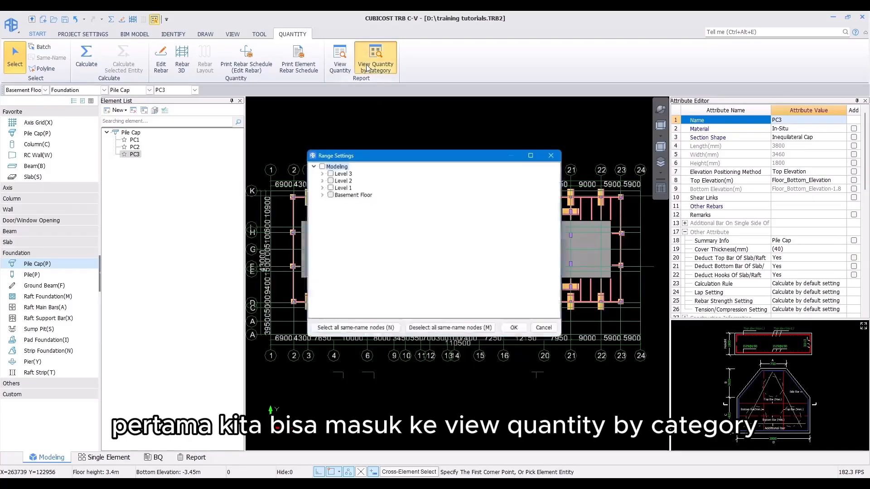
{"action": "left_click", "coordinate": [329, 194]}
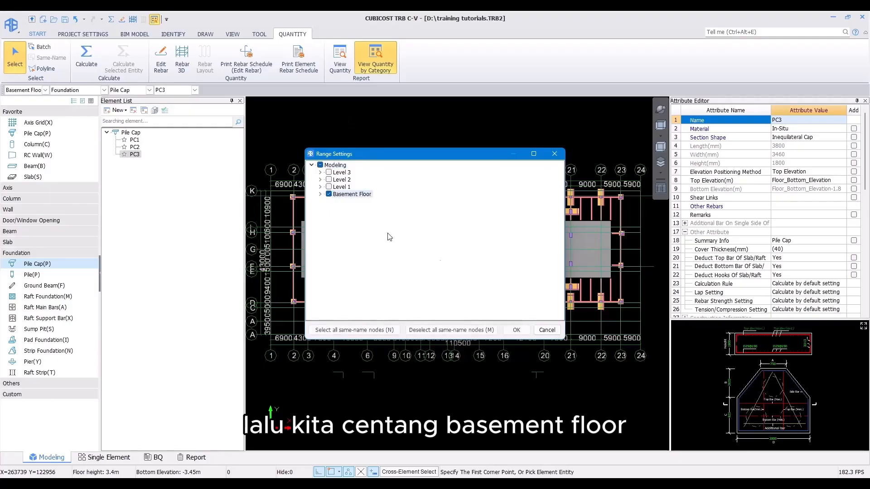
{"action": "left_click", "coordinate": [516, 330]}
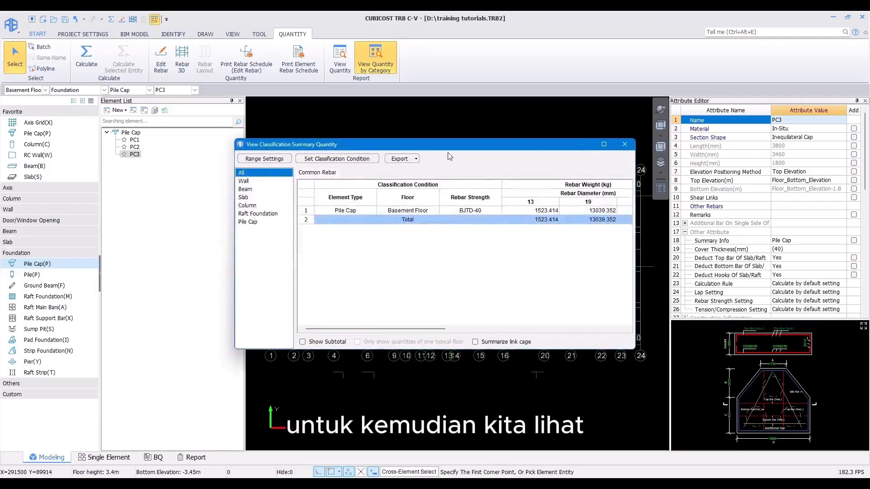
{"action": "left_click_drag", "start_coordinate": [439, 144], "coordinate": [354, 84]}
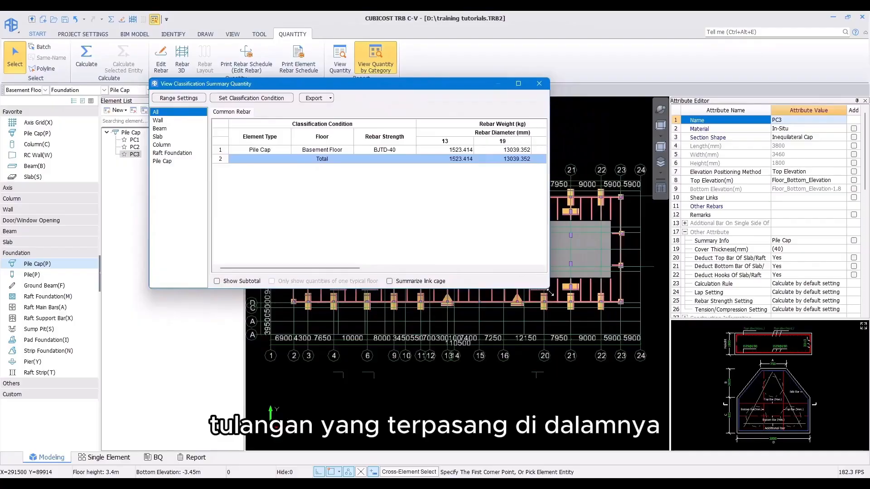
{"action": "left_click_drag", "start_coordinate": [549, 290], "coordinate": [792, 386]}
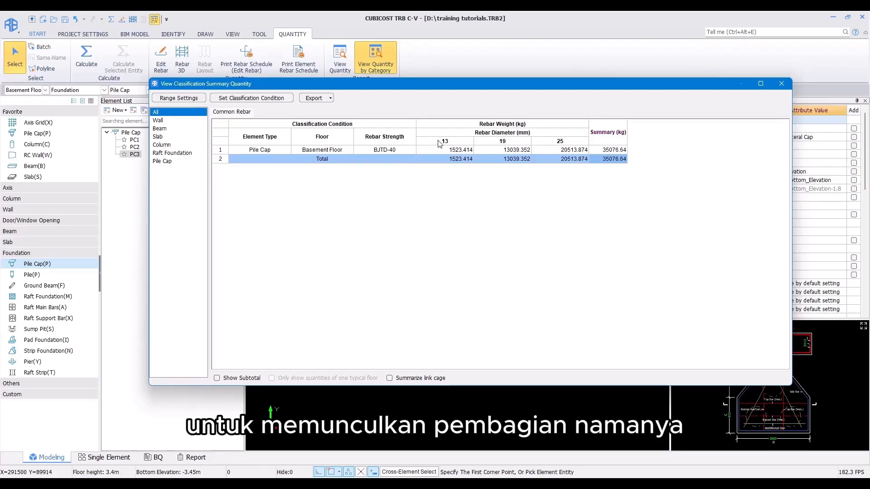
Step: Add Name as a classification condition in the rebar quantity summary
{"action": "left_click", "coordinate": [251, 98]}
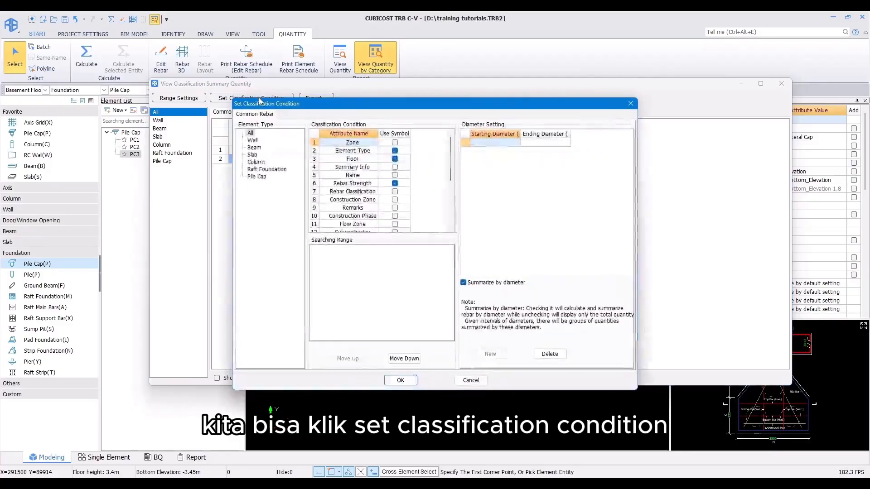
{"action": "left_click", "coordinate": [395, 176]}
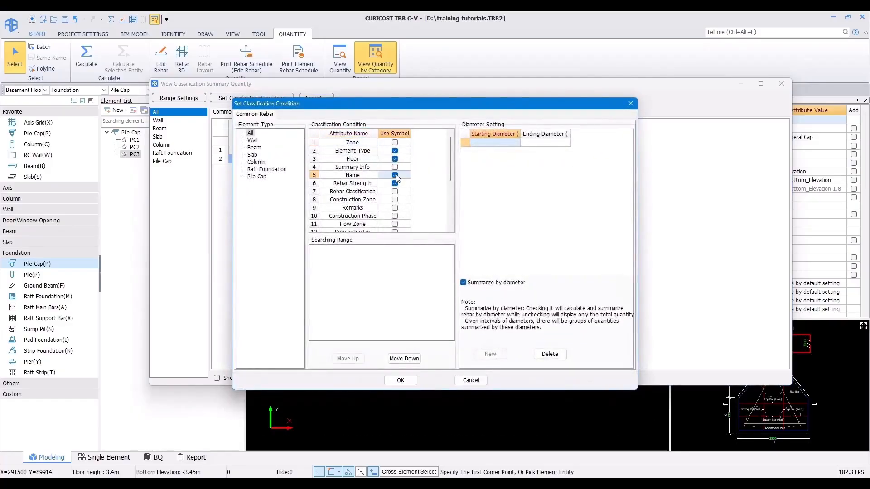
{"action": "left_click", "coordinate": [401, 380]}
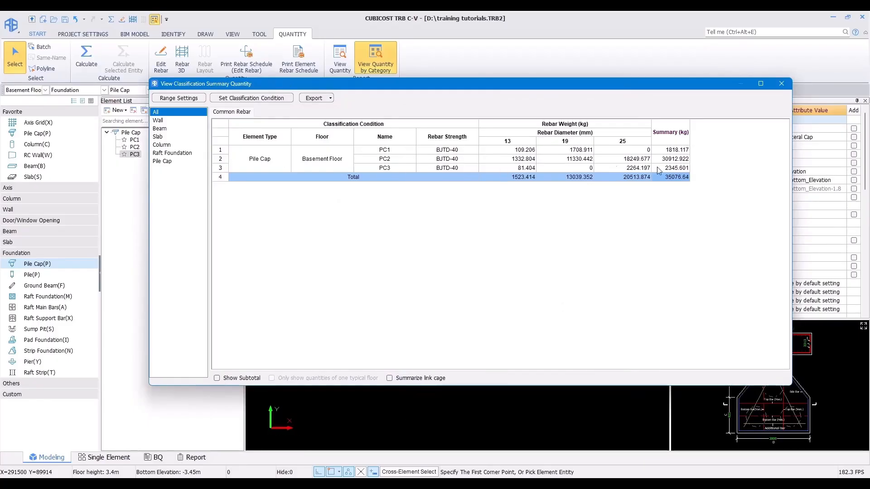
{"action": "left_click_drag", "start_coordinate": [672, 158], "coordinate": [672, 164]}
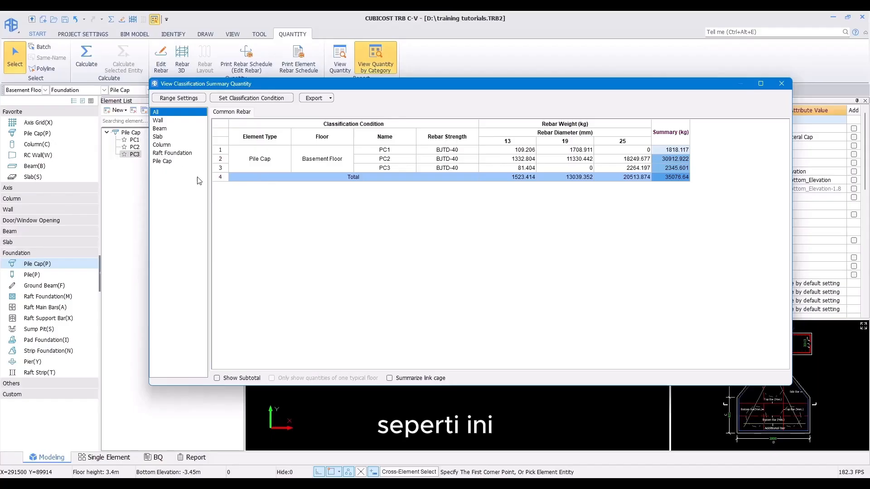
{"action": "left_click", "coordinate": [216, 179]}
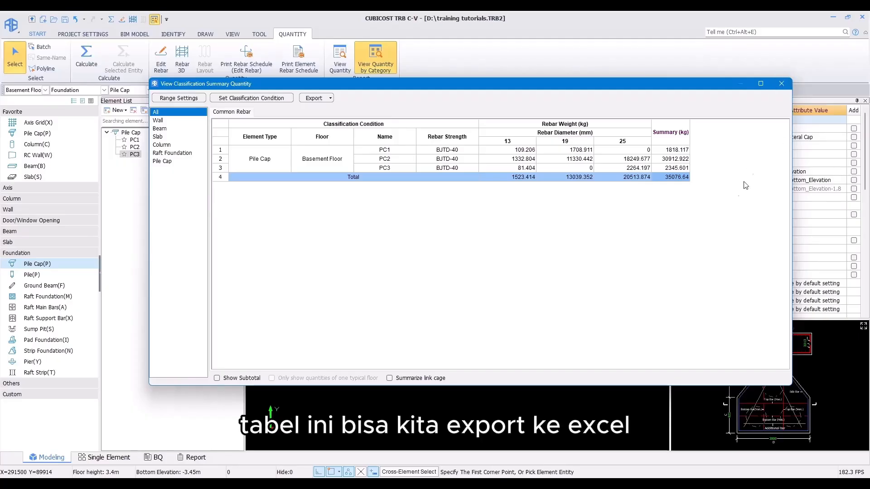
Step: Export the classification summary to a new Excel workbook, then close the summary window
{"action": "left_click", "coordinate": [330, 99]}
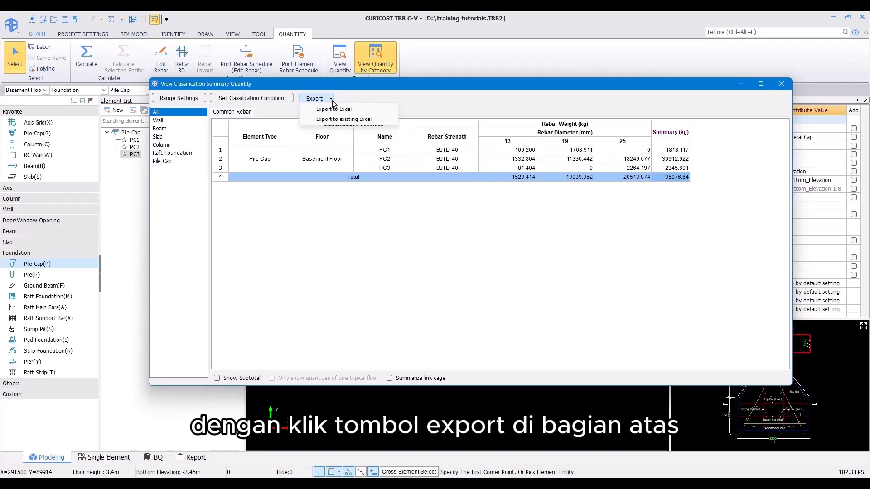
{"action": "left_click", "coordinate": [334, 109]}
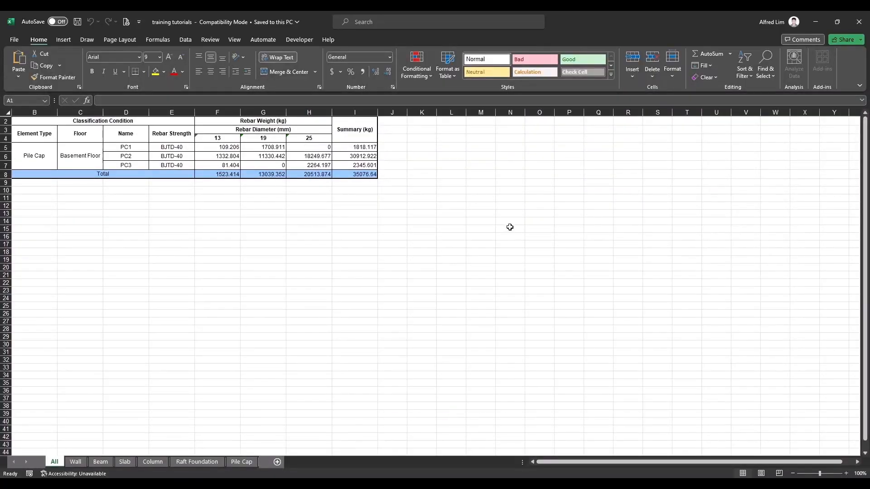
{"action": "left_click", "coordinate": [815, 22]}
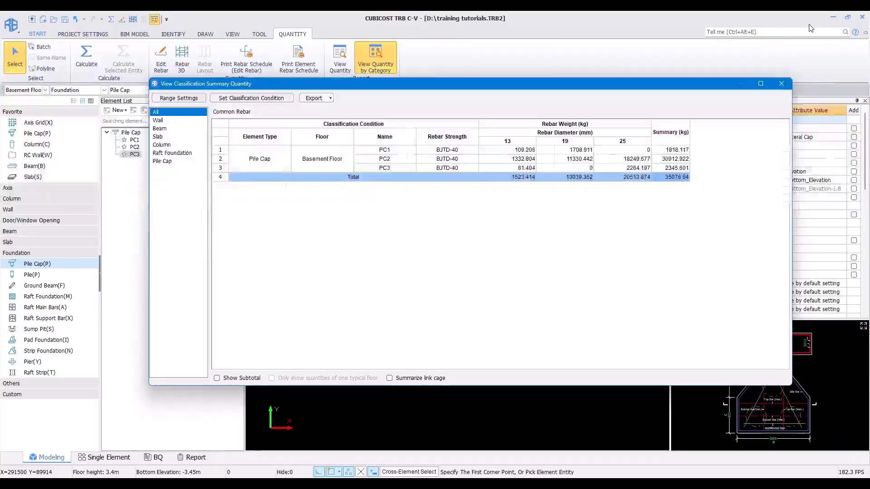
{"action": "left_click", "coordinate": [781, 85]}
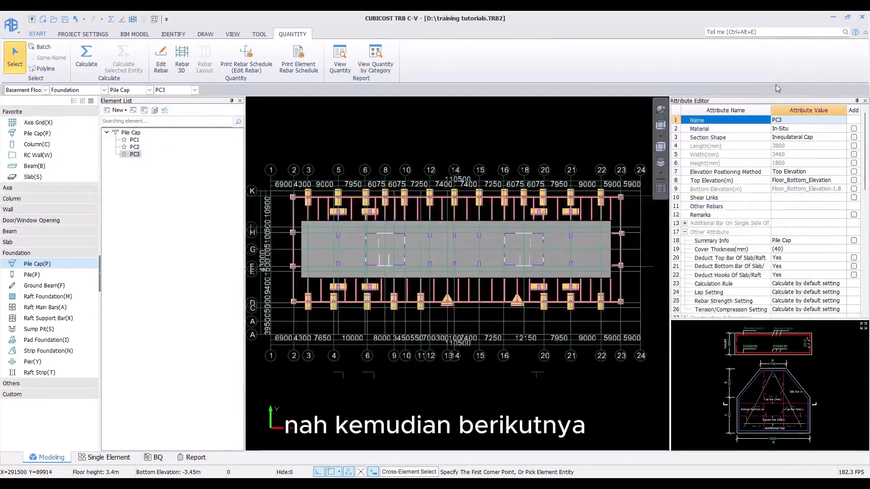
Step: Open Edit Rebar for the PC3 pile cap and enlarge the rebar detail table
{"action": "left_click", "coordinate": [162, 62]}
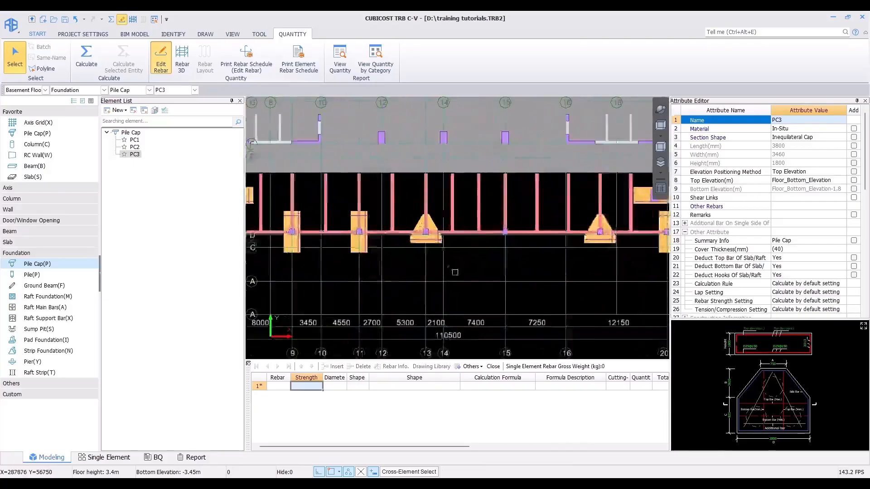
{"action": "left_click", "coordinate": [392, 261]}
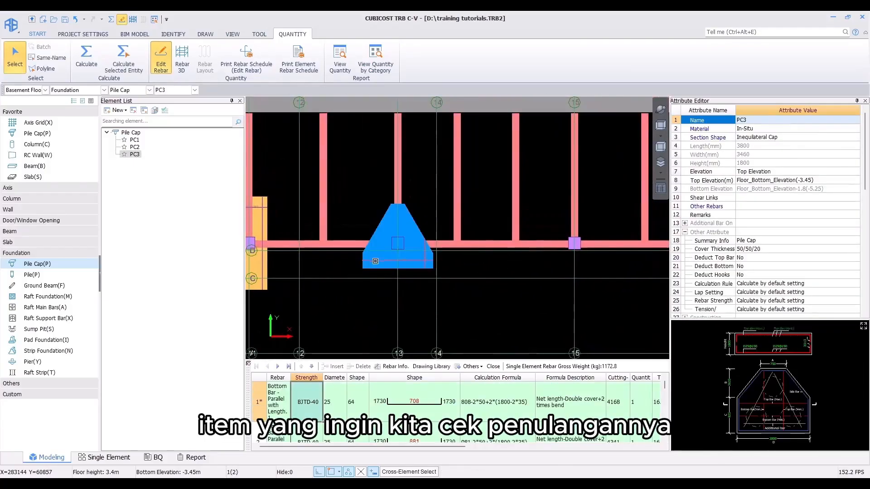
{"action": "middle_click_drag", "start_coordinate": [376, 292], "coordinate": [372, 263]}
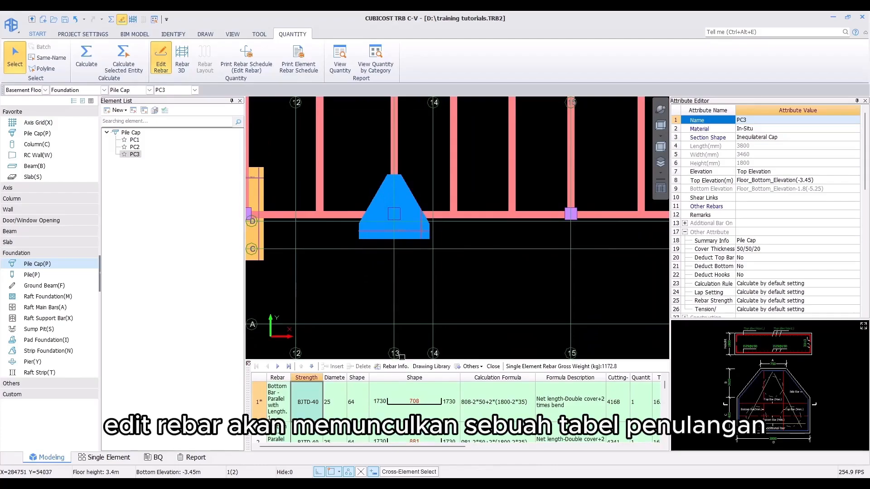
{"action": "left_click_drag", "start_coordinate": [404, 361], "coordinate": [405, 259]}
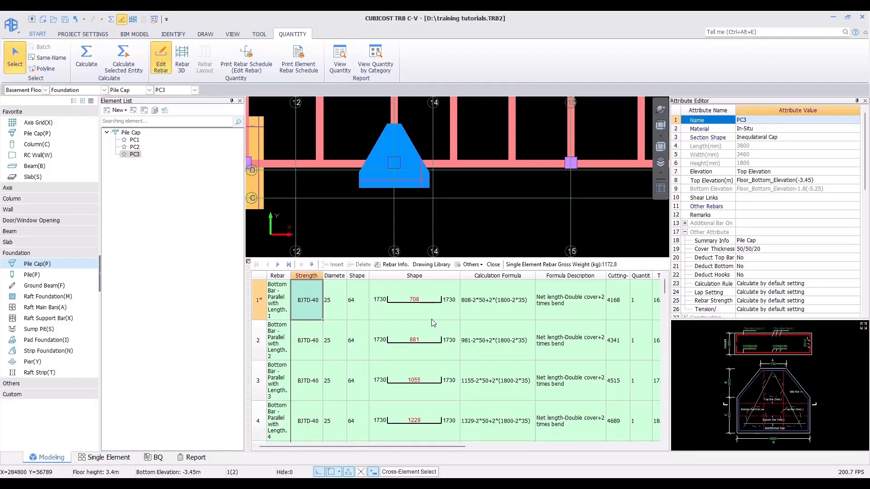
Step: Review the PC3 rebar table's strength, diameter, shape, calculation formula, cutting length, quantity and total weight for each bar
{"action": "left_click", "coordinate": [278, 297]}
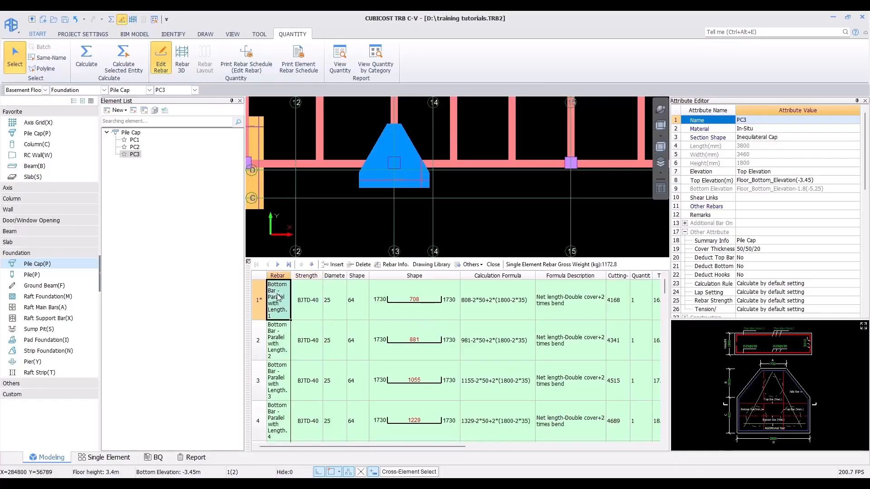
{"action": "left_click", "coordinate": [300, 302]}
{"action": "left_click", "coordinate": [335, 305]}
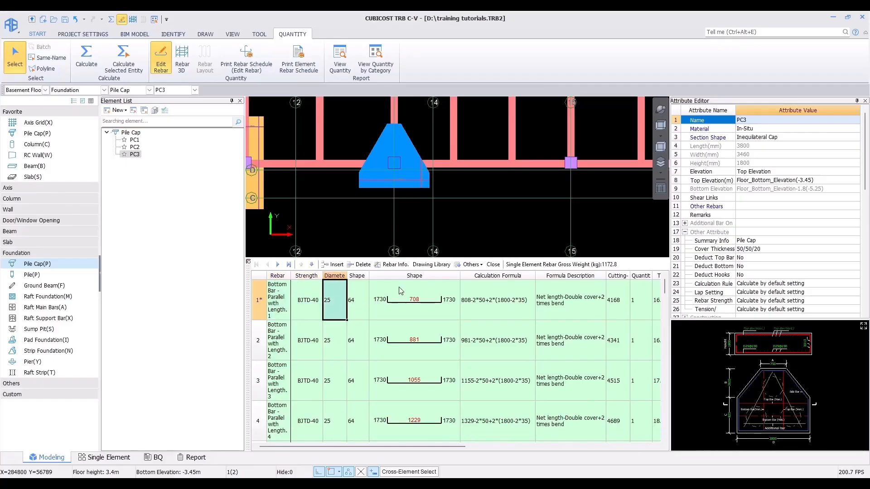
{"action": "left_click", "coordinate": [390, 301]}
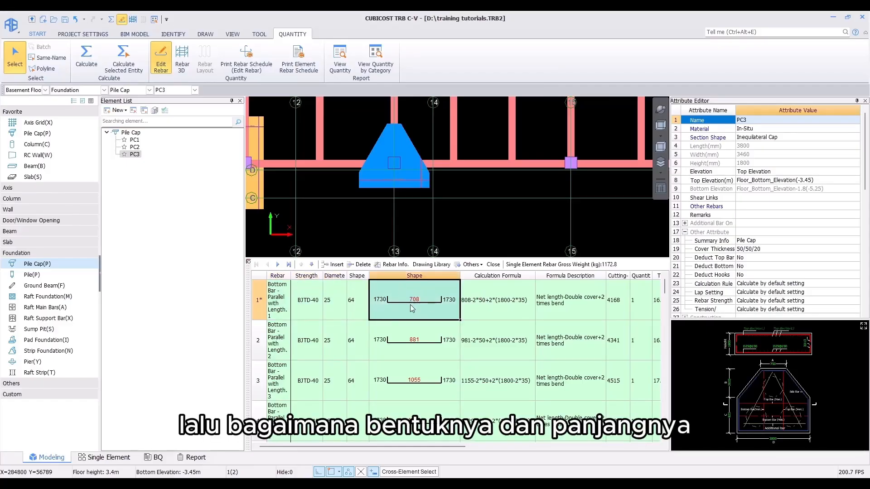
{"action": "left_click", "coordinate": [498, 310]}
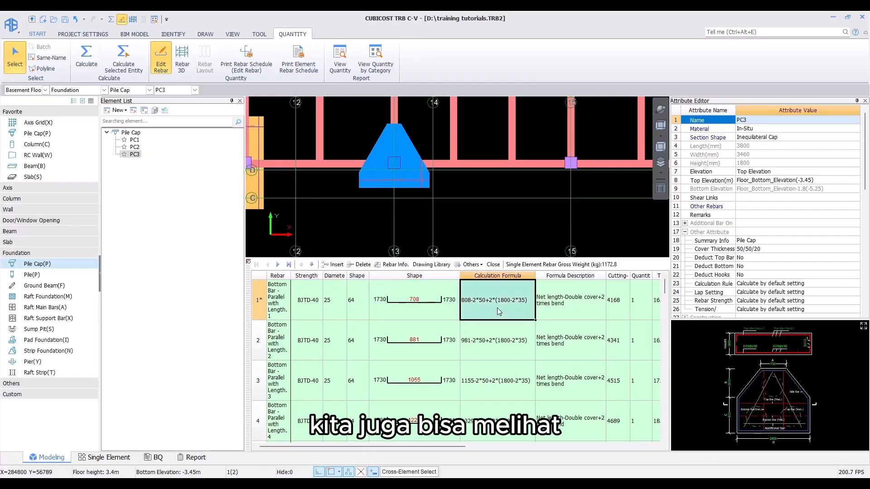
{"action": "left_click", "coordinate": [564, 301]}
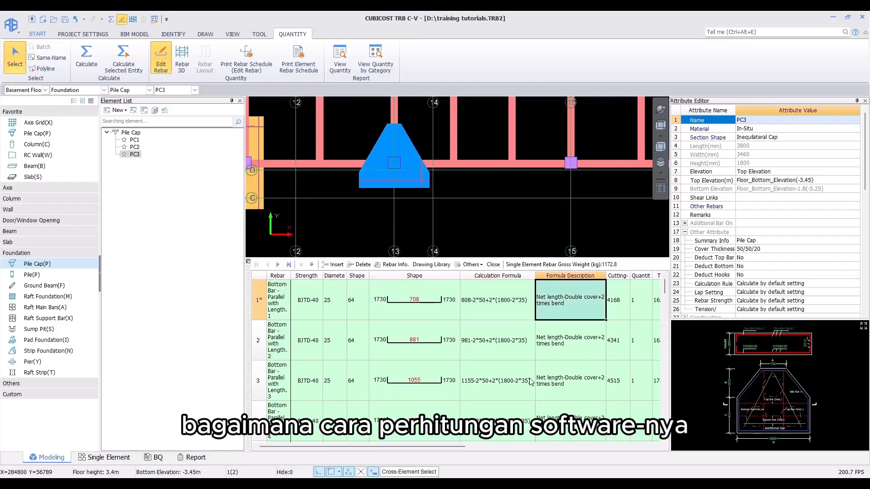
{"action": "left_click_drag", "start_coordinate": [434, 447], "coordinate": [576, 447]}
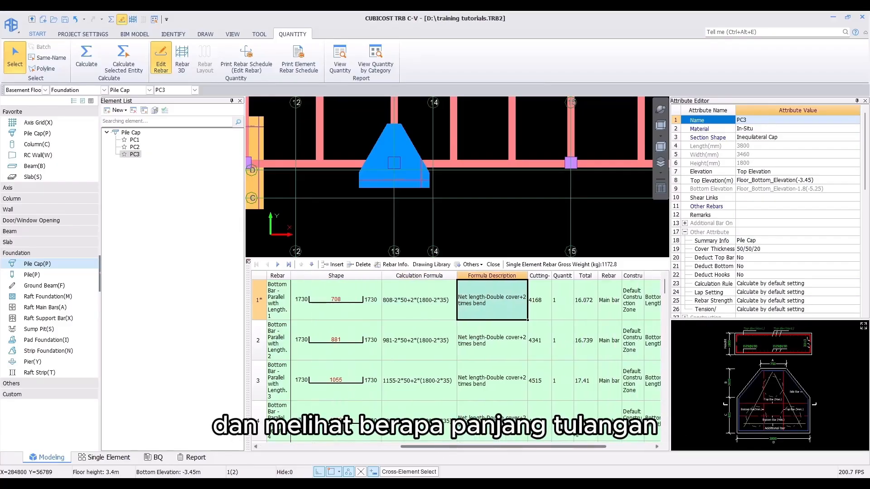
{"action": "left_click", "coordinate": [548, 299]}
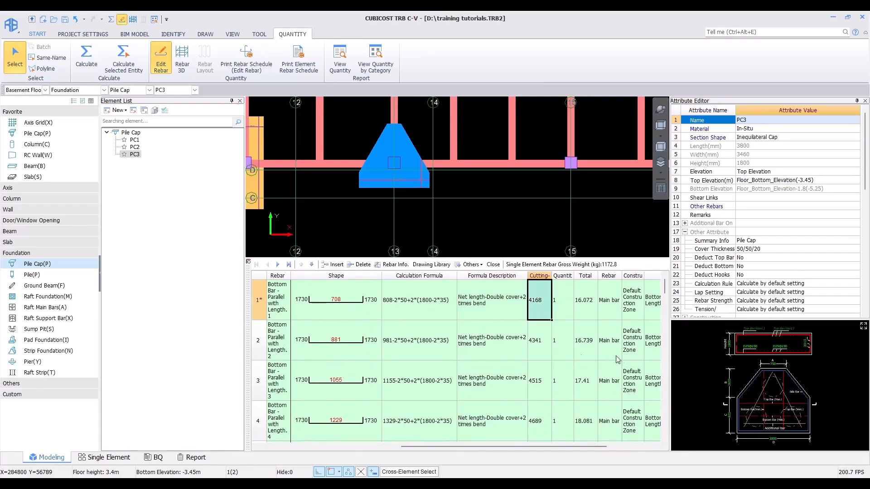
{"action": "left_click", "coordinate": [559, 303]}
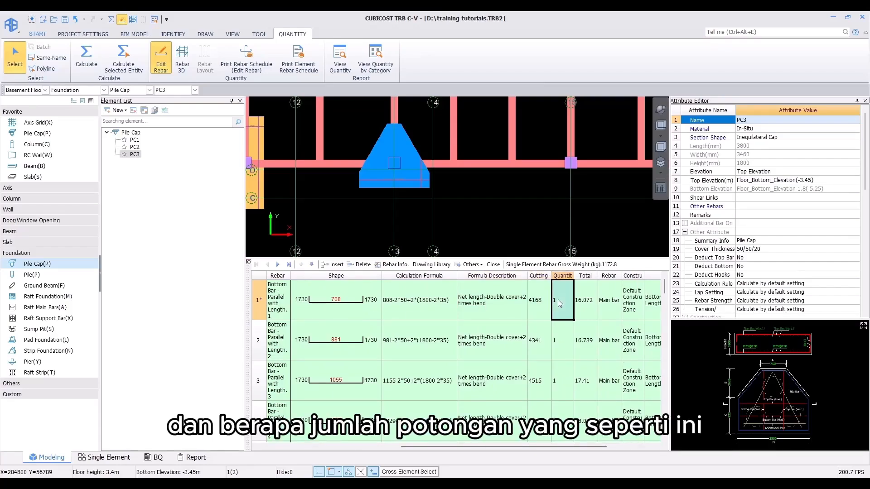
{"action": "left_click", "coordinate": [591, 303]}
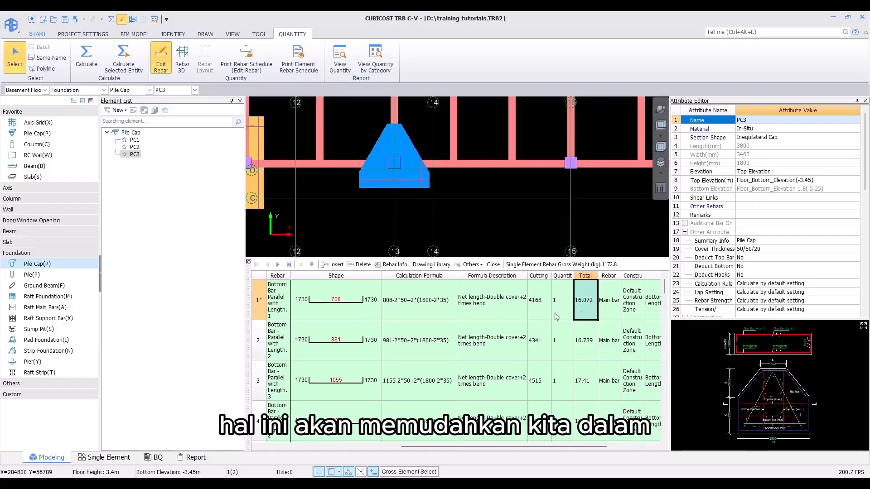
{"action": "left_click_drag", "start_coordinate": [425, 447], "coordinate": [283, 447]}
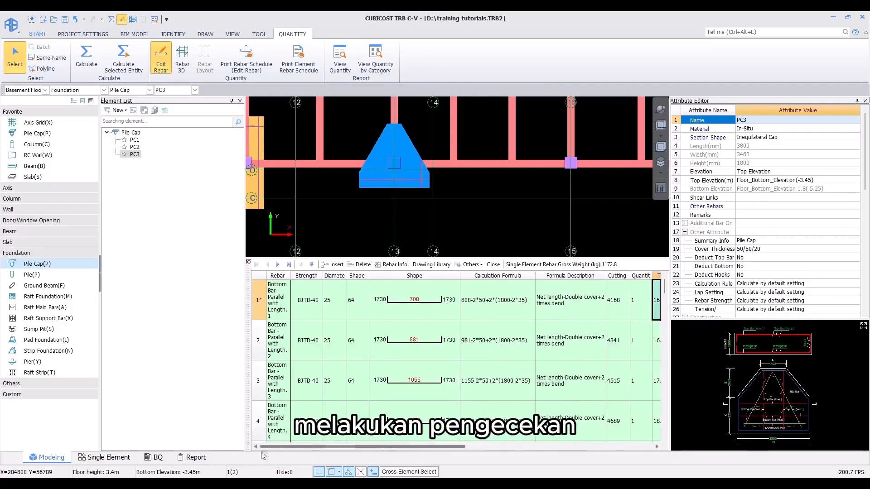
{"action": "scroll", "coordinate": [340, 381], "scroll_direction": "down", "scroll_amount": 8}
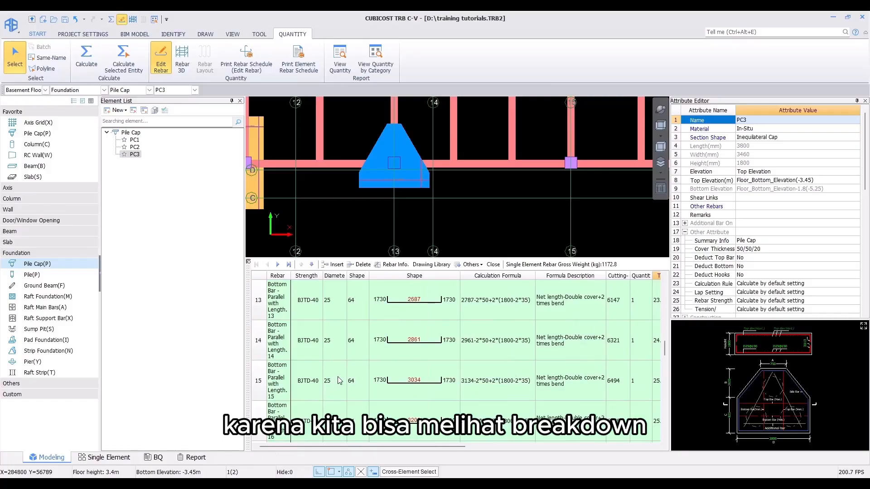
{"action": "scroll", "coordinate": [340, 379], "scroll_direction": "down", "scroll_amount": 3}
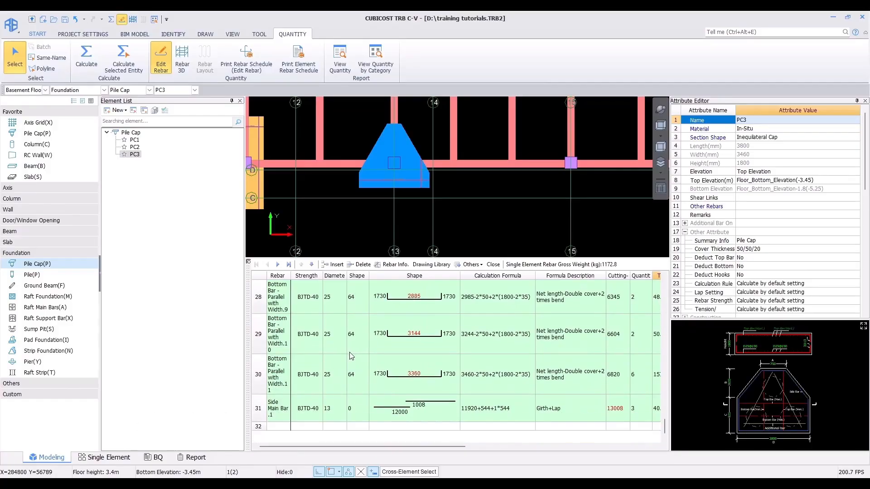
Step: Display the PC3 pile cap reinforcement in Rebar 3D view
{"action": "left_click", "coordinate": [182, 61]}
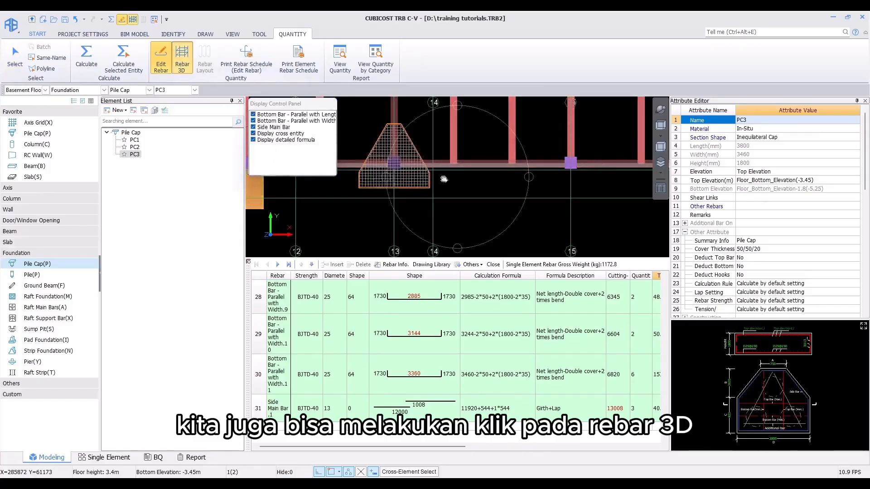
{"action": "left_click_drag", "start_coordinate": [521, 181], "coordinate": [442, 200]}
{"action": "scroll", "coordinate": [441, 200], "scroll_direction": "up", "scroll_amount": 5}
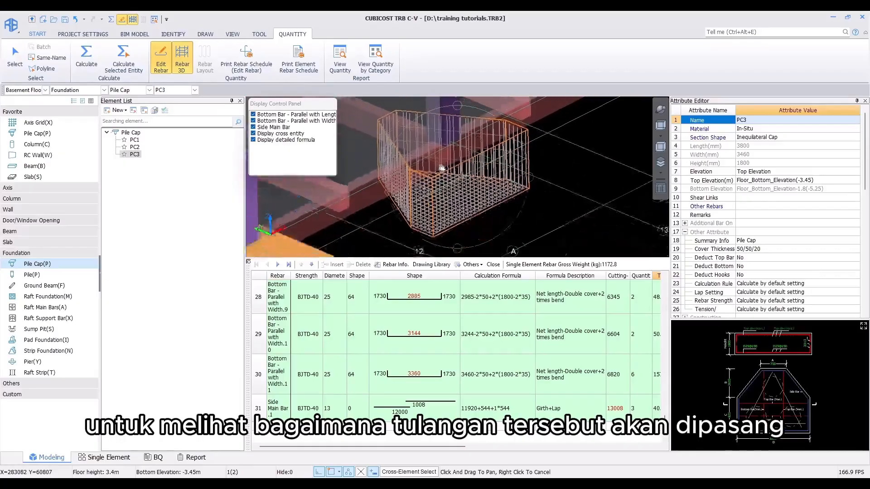
Step: Select individual rebar rows to inspect each bar's placement in the 3D view
{"action": "left_click", "coordinate": [428, 306]}
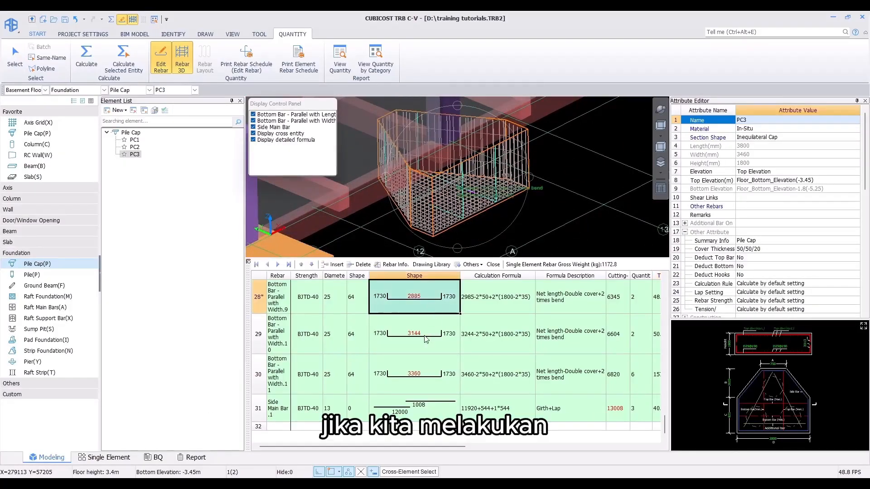
{"action": "left_click", "coordinate": [426, 338]}
{"action": "scroll", "coordinate": [426, 335], "scroll_direction": "up", "scroll_amount": 6}
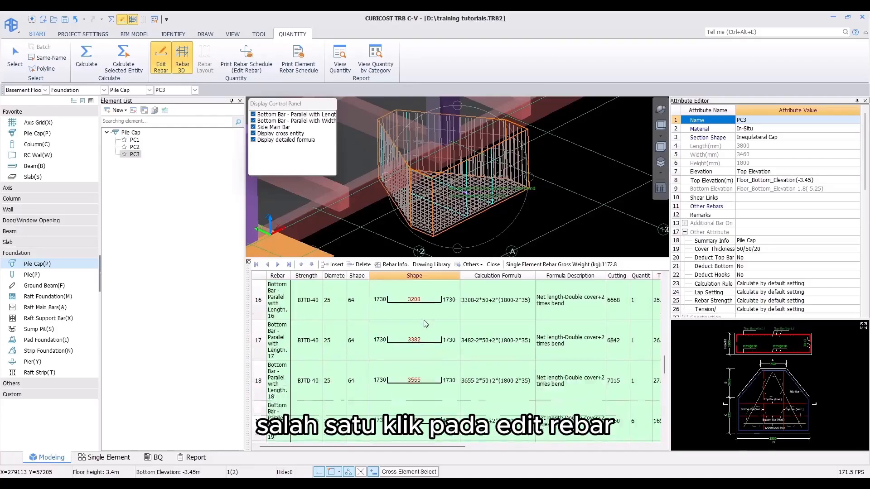
{"action": "left_click", "coordinate": [425, 317]}
{"action": "left_click", "coordinate": [410, 347]}
{"action": "scroll", "coordinate": [410, 347], "scroll_direction": "down", "scroll_amount": 1}
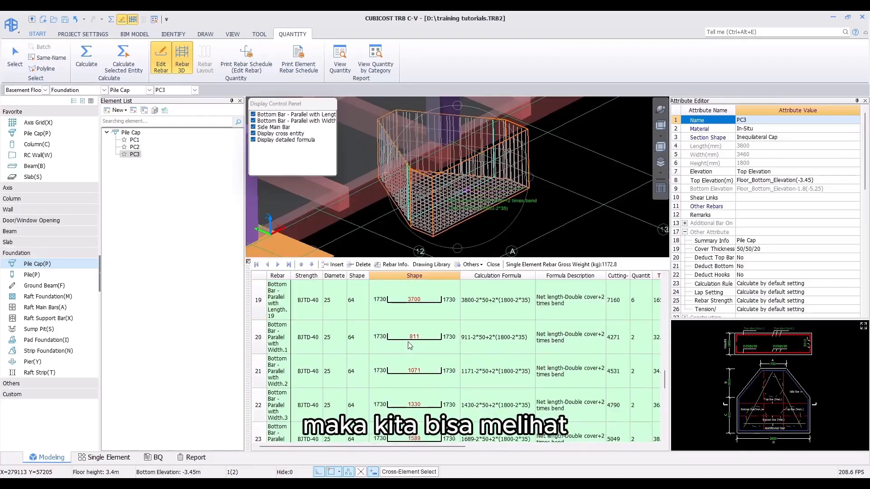
{"action": "left_click", "coordinate": [408, 342]}
{"action": "left_click", "coordinate": [411, 374]}
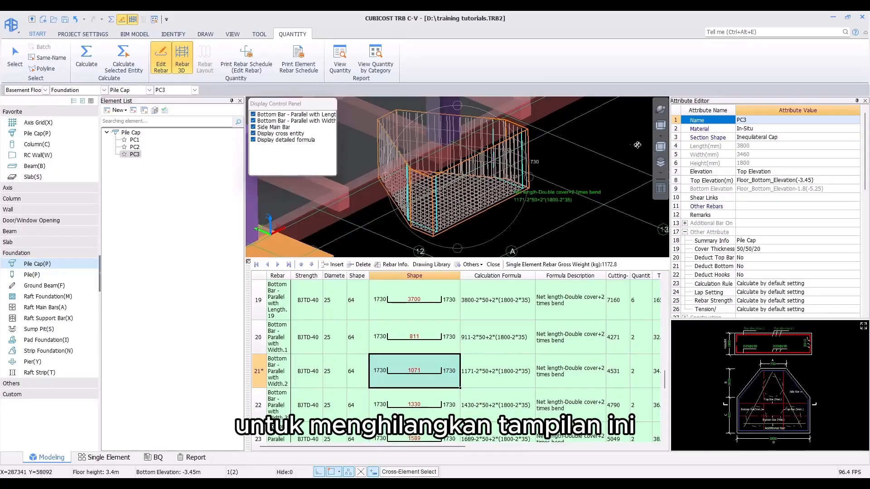
Step: Leave the Rebar 3D and Edit Rebar views, then switch to the Raft Main Bars element type
{"action": "left_click", "coordinate": [659, 124]}
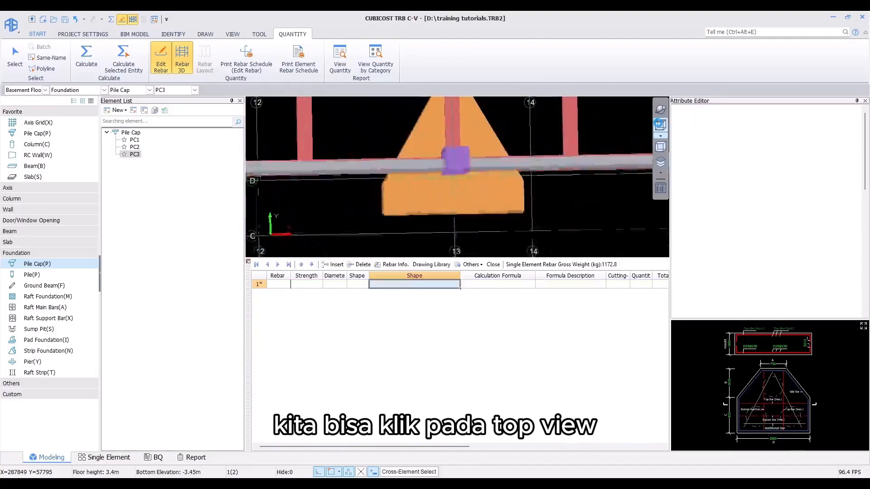
{"action": "left_click", "coordinate": [249, 262]}
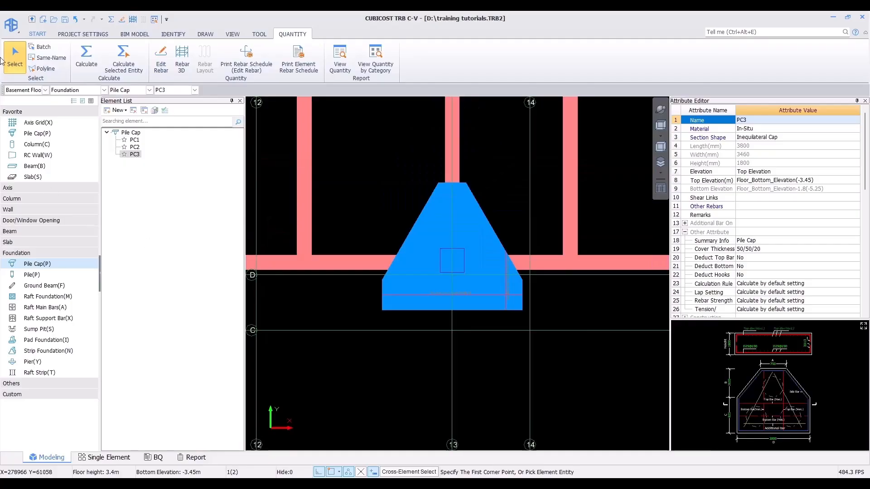
{"action": "left_click", "coordinate": [452, 281]}
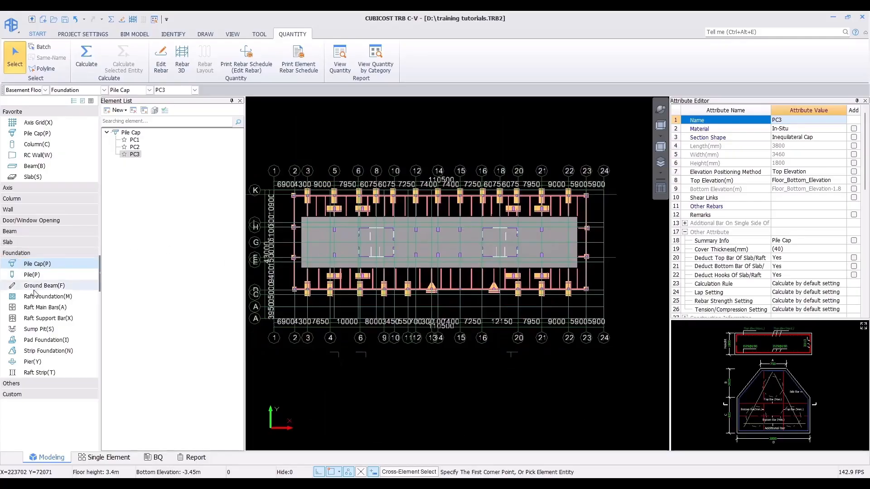
{"action": "left_click", "coordinate": [39, 308]}
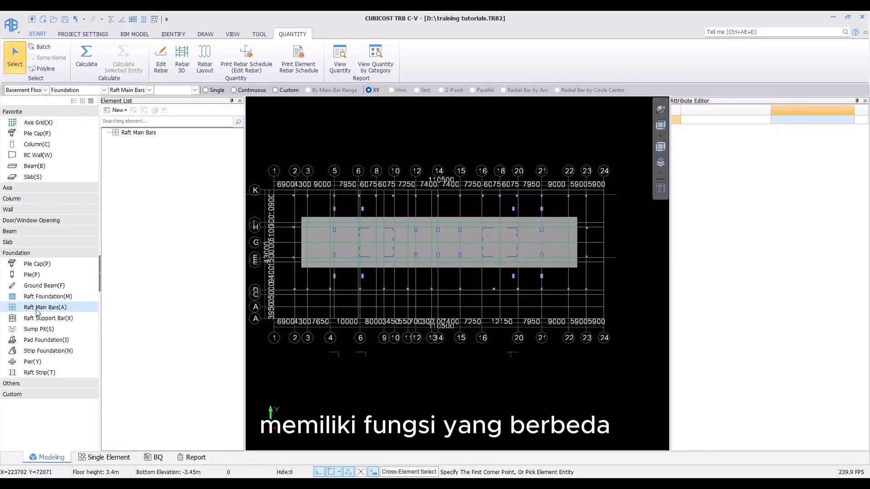
Step: Check the PONDASI RAFT raft foundation properties, then return to the Raft Main Bars element type
{"action": "left_click", "coordinate": [73, 296]}
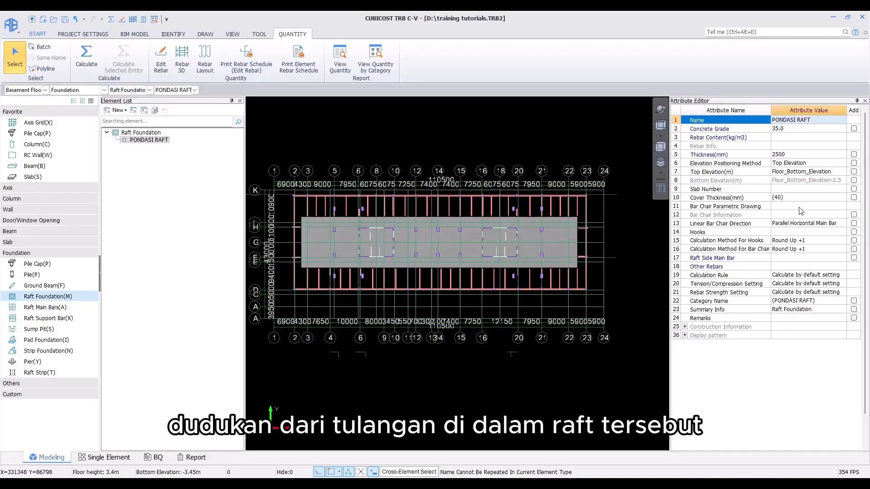
{"action": "left_click", "coordinate": [69, 308]}
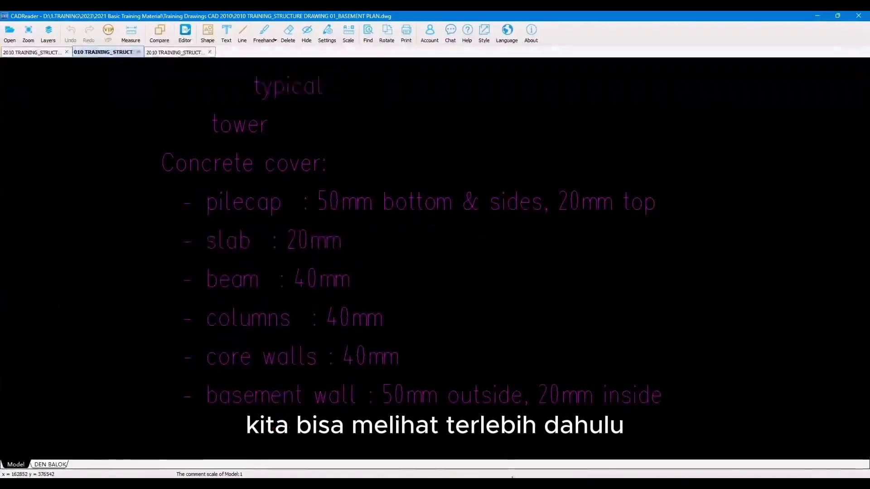
Step: Switch to CADReader and examine the raft reinforcement notes on the basement structure plan
{"action": "scroll", "coordinate": [417, 305], "scroll_direction": "down", "scroll_amount": 6}
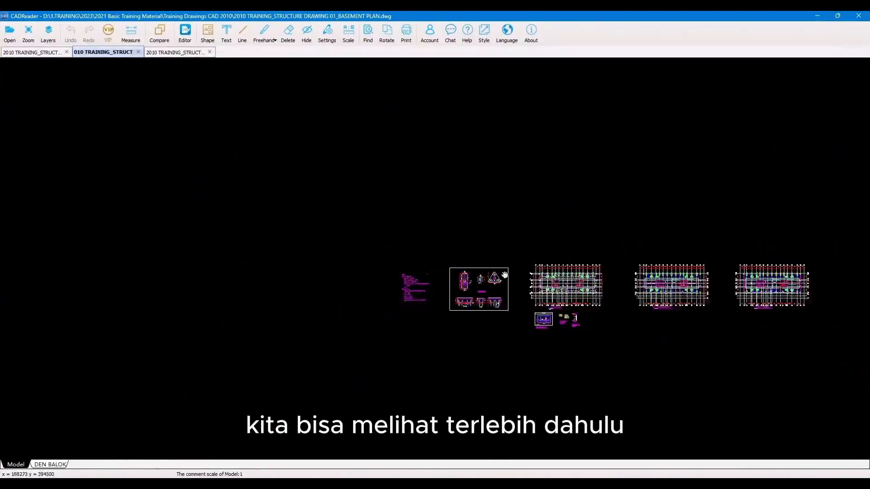
{"action": "scroll", "coordinate": [683, 303], "scroll_direction": "up", "scroll_amount": 2}
{"action": "left_click_drag", "start_coordinate": [616, 243], "coordinate": [410, 253]}
{"action": "scroll", "coordinate": [422, 256], "scroll_direction": "up", "scroll_amount": 2}
{"action": "scroll", "coordinate": [409, 253], "scroll_direction": "up", "scroll_amount": 2}
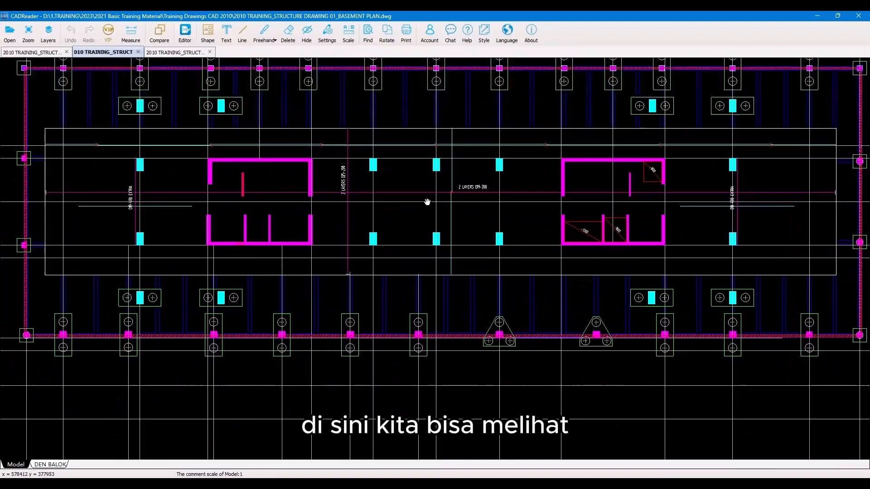
{"action": "scroll", "coordinate": [424, 199], "scroll_direction": "up", "scroll_amount": 1}
{"action": "left_click_drag", "start_coordinate": [423, 195], "coordinate": [435, 224]}
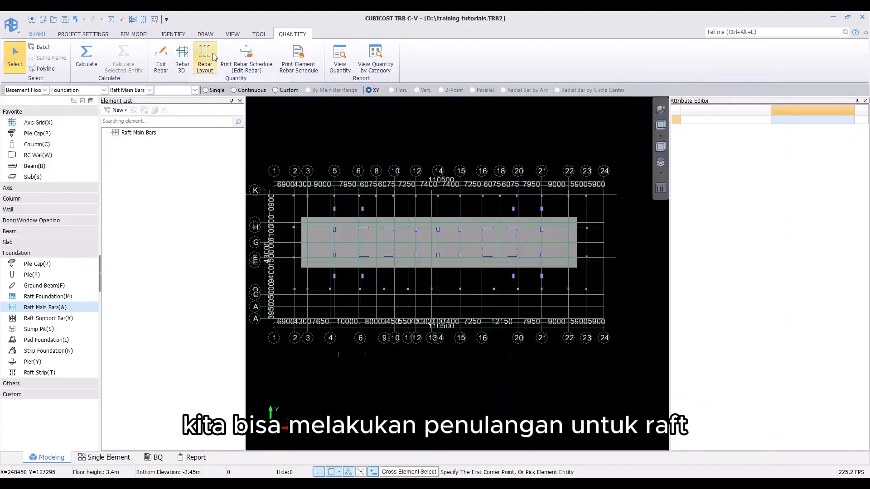
Step: Open Parametric Arrangement for the raft main bars and set the yellow vertical bar to D19-200+D19-200
{"action": "left_click", "coordinate": [205, 34]}
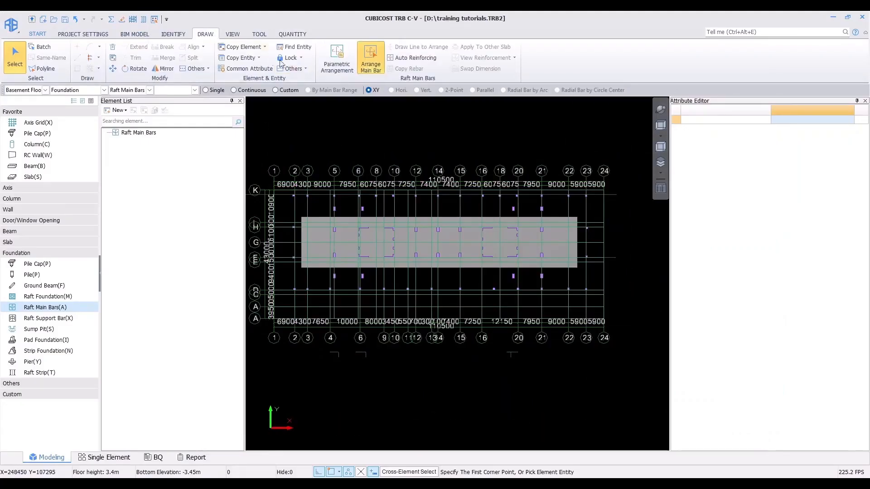
{"action": "left_click", "coordinate": [340, 67]}
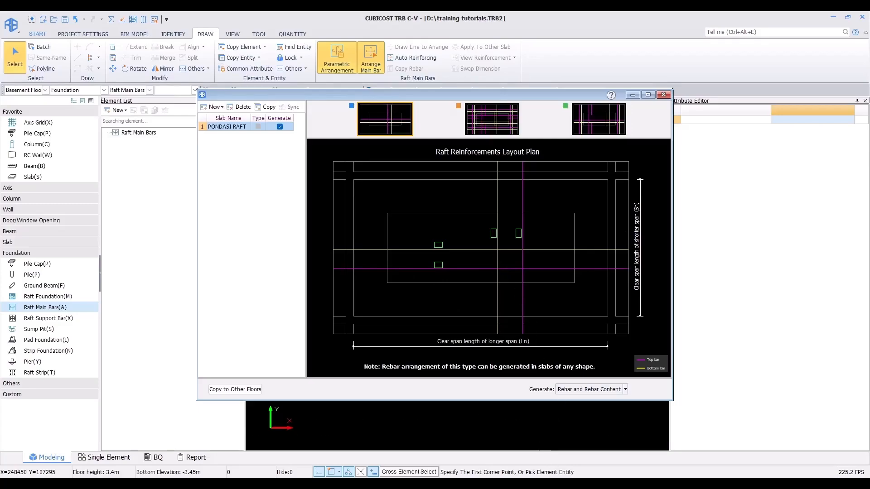
{"action": "left_click", "coordinate": [544, 484]}
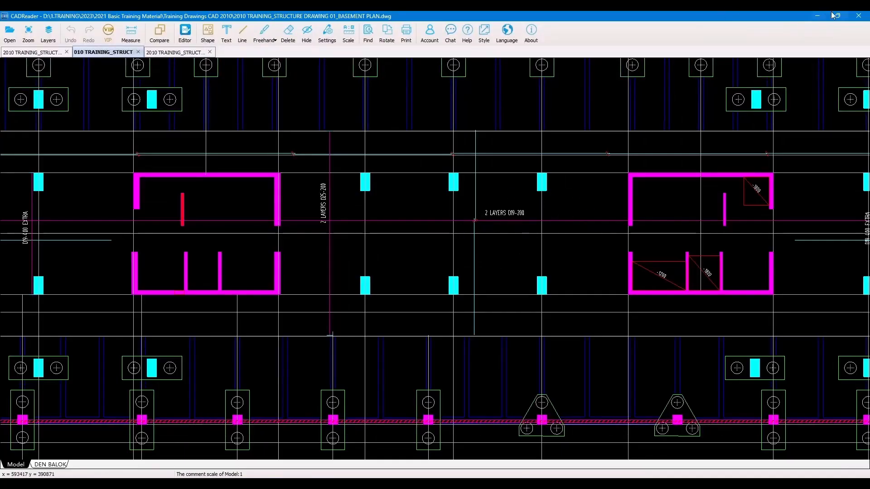
{"action": "left_click", "coordinate": [817, 16]}
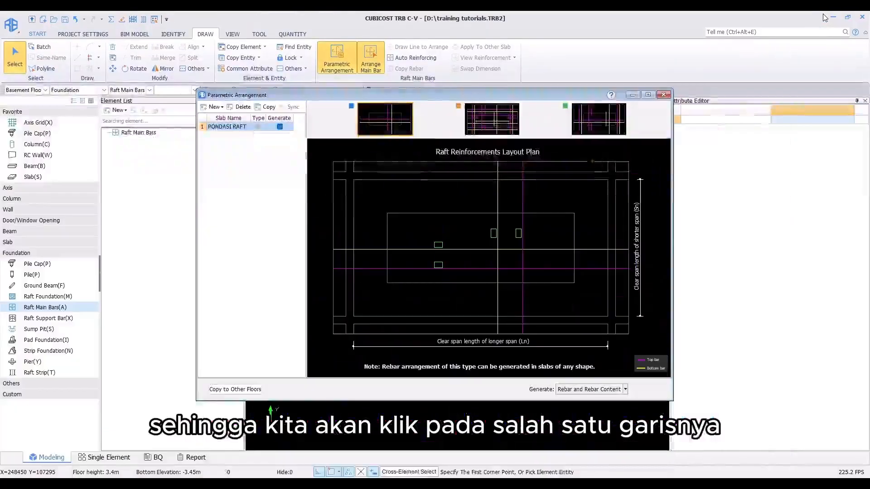
{"action": "left_click", "coordinate": [493, 233]}
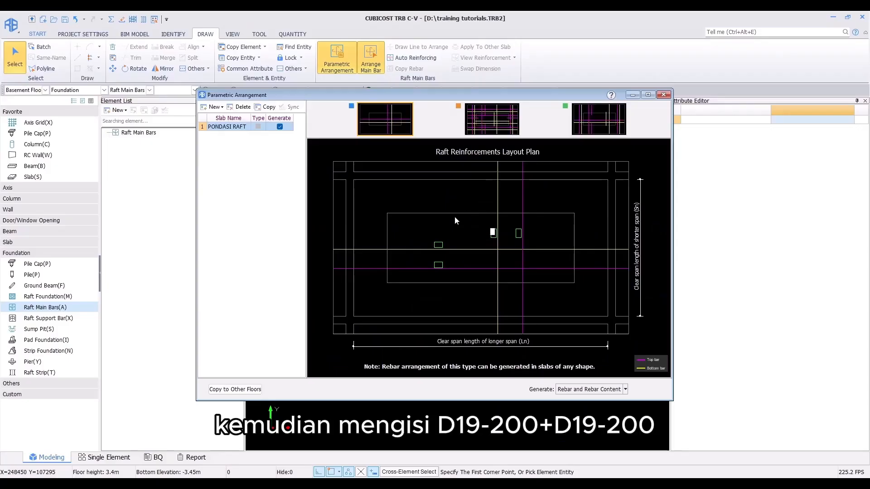
{"action": "type", "text": "D19-200+d19-200"}
{"action": "key", "text": "Return"}
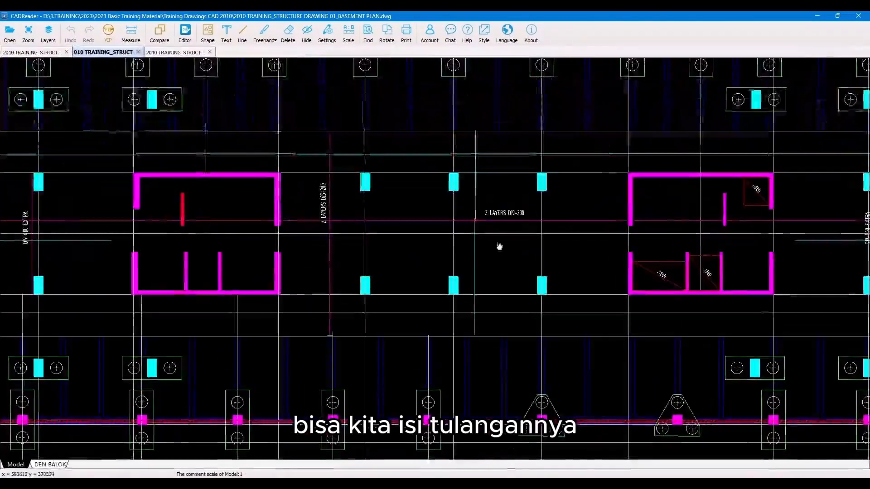
Step: Set the upper horizontal bar to D25-200+D25-200 and cross-check the top reinforcement in the CAD drawing
{"action": "scroll", "coordinate": [315, 206], "scroll_direction": "up", "scroll_amount": 2}
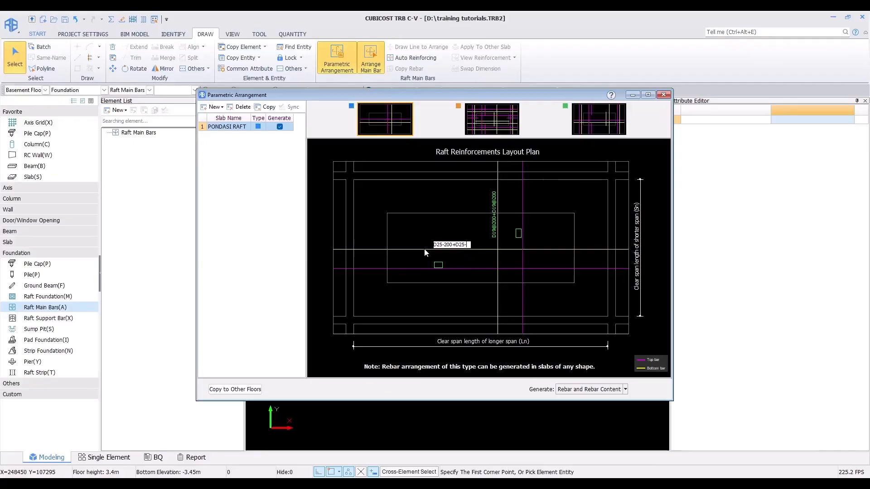
{"action": "key", "text": "Return"}
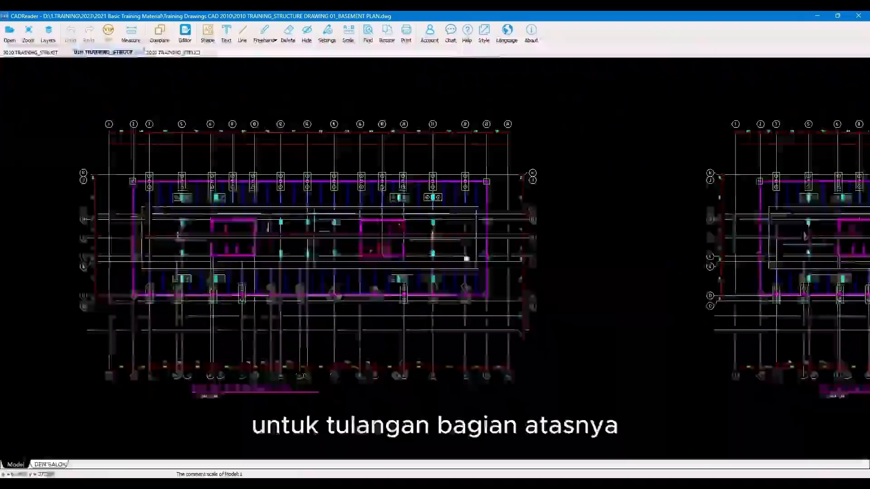
{"action": "left_click_drag", "start_coordinate": [466, 258], "coordinate": [397, 250]}
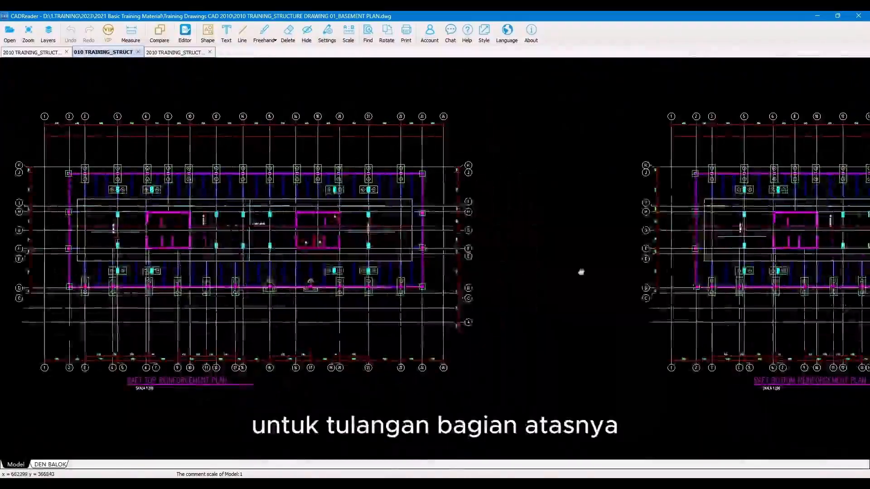
{"action": "left_click_drag", "start_coordinate": [627, 272], "coordinate": [270, 289]}
{"action": "scroll", "coordinate": [427, 247], "scroll_direction": "up", "scroll_amount": 3}
{"action": "scroll", "coordinate": [427, 247], "scroll_direction": "up", "scroll_amount": 3}
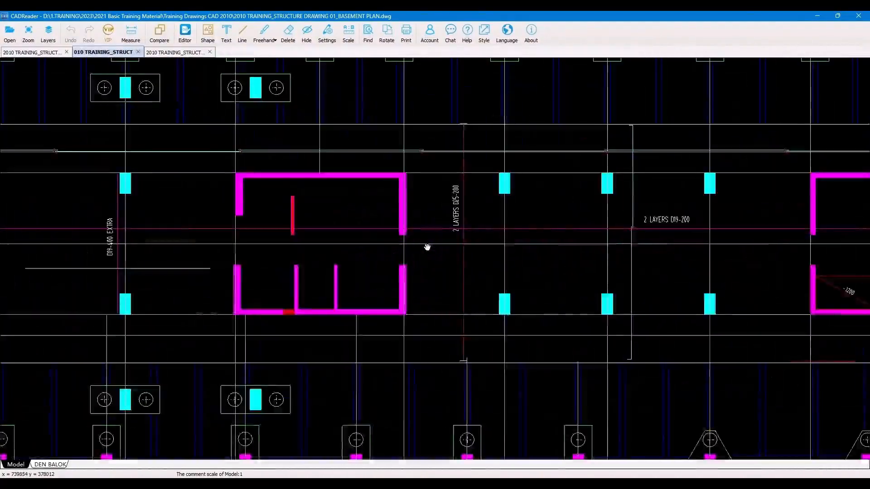
{"action": "left_click_drag", "start_coordinate": [439, 257], "coordinate": [415, 264]}
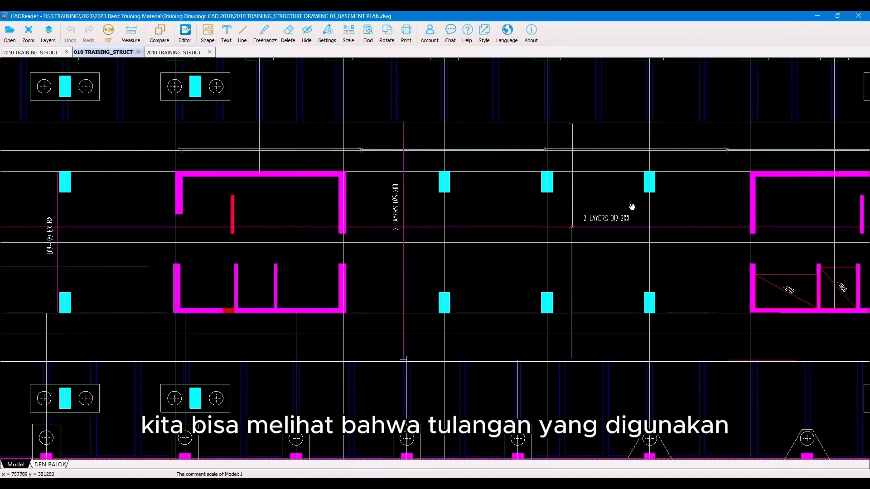
{"action": "left_click", "coordinate": [819, 18]}
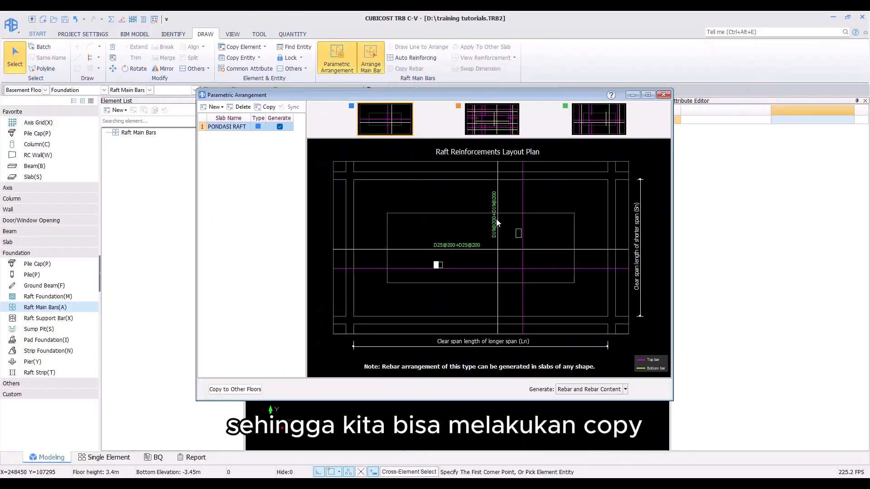
Step: Apply D19@200+D19@200 to the purple vertical bar and D25@200+D25@200 to the lower horizontal bar
{"action": "left_click", "coordinate": [518, 233]}
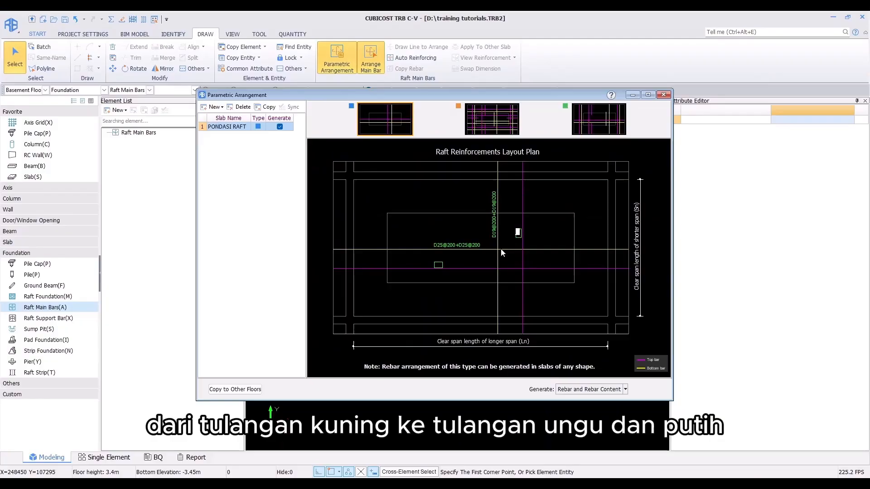
{"action": "left_click", "coordinate": [468, 246]}
{"action": "left_click", "coordinate": [438, 267]}
{"action": "left_click", "coordinate": [466, 356]}
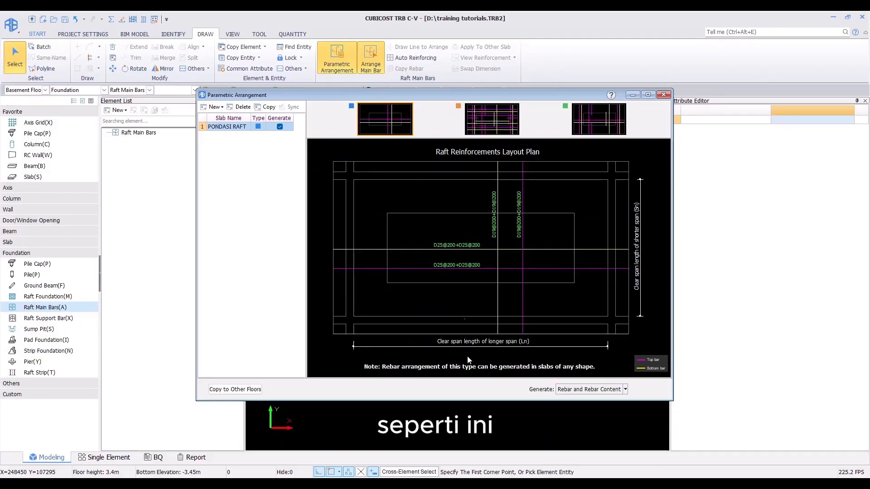
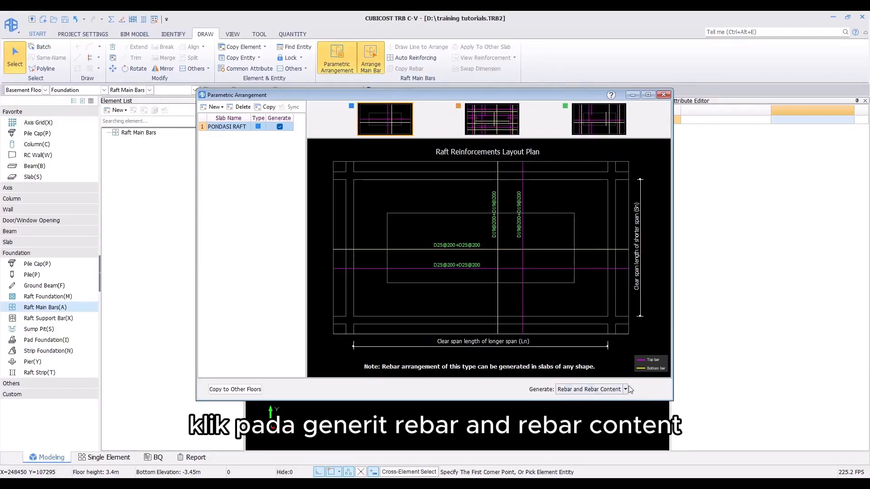
Step: Generate the rebar and rebar content for the raft from the parametric arrangement and acknowledge the prompt
{"action": "left_click", "coordinate": [574, 388]}
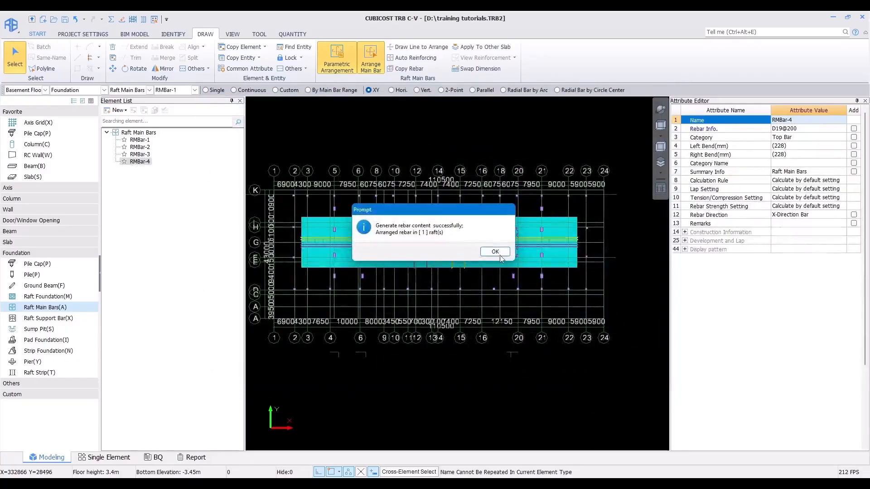
{"action": "left_click", "coordinate": [495, 252]}
Step: Examine the generated raft main bars in the model and the attributes of RMBar-1 through RMBar-4
{"action": "scroll", "coordinate": [486, 327], "scroll_direction": "up", "scroll_amount": 2}
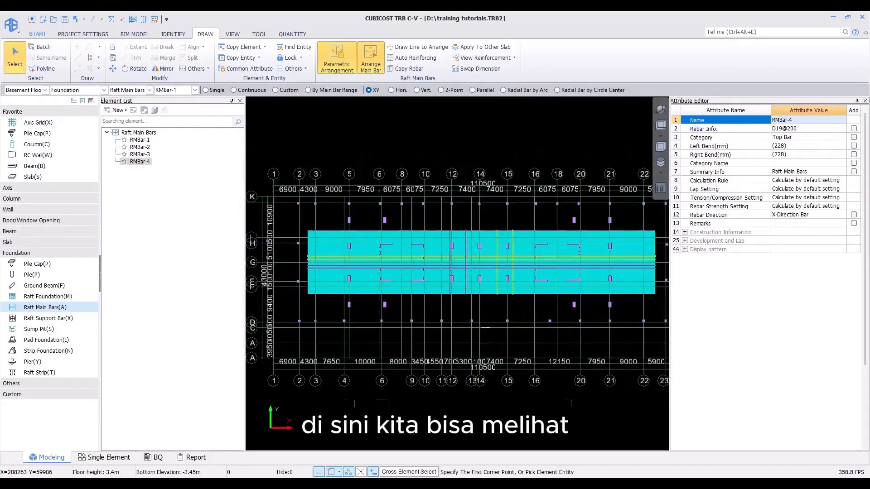
{"action": "middle_click_drag", "start_coordinate": [485, 327], "coordinate": [467, 344]}
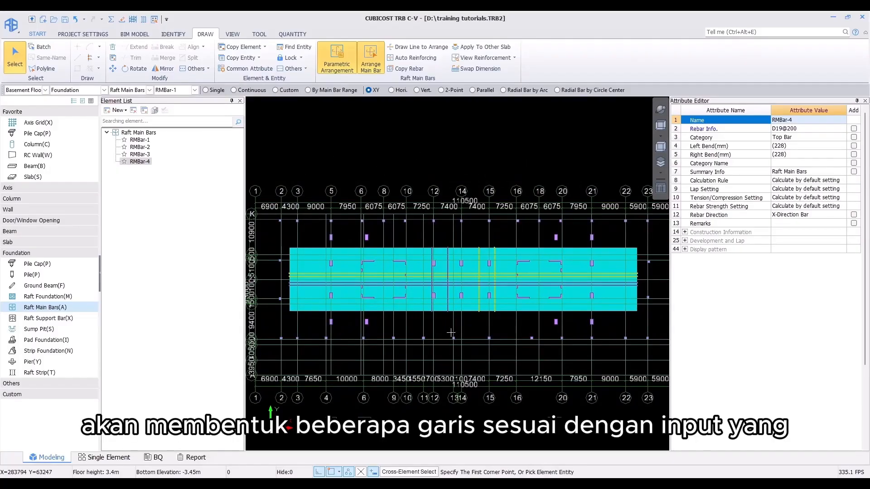
{"action": "scroll", "coordinate": [454, 202], "scroll_direction": "up", "scroll_amount": 3}
{"action": "middle_click_drag", "start_coordinate": [462, 290], "coordinate": [497, 245]}
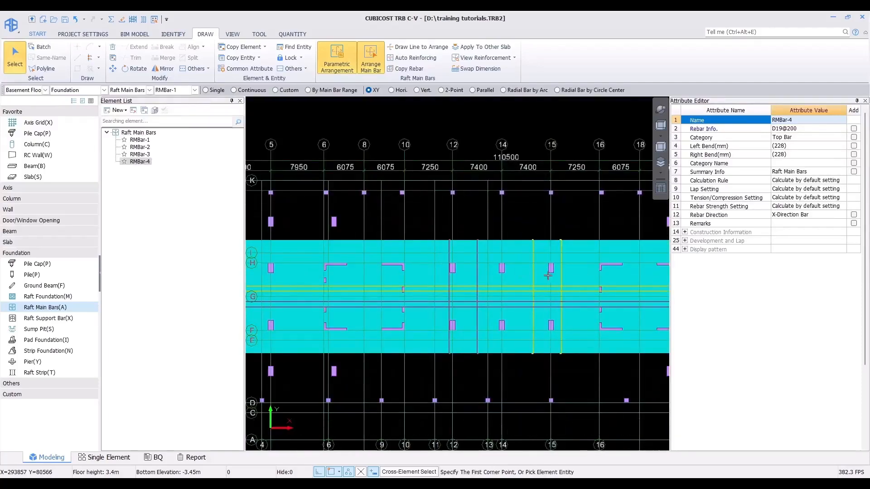
{"action": "scroll", "coordinate": [509, 271], "scroll_direction": "down", "scroll_amount": 1}
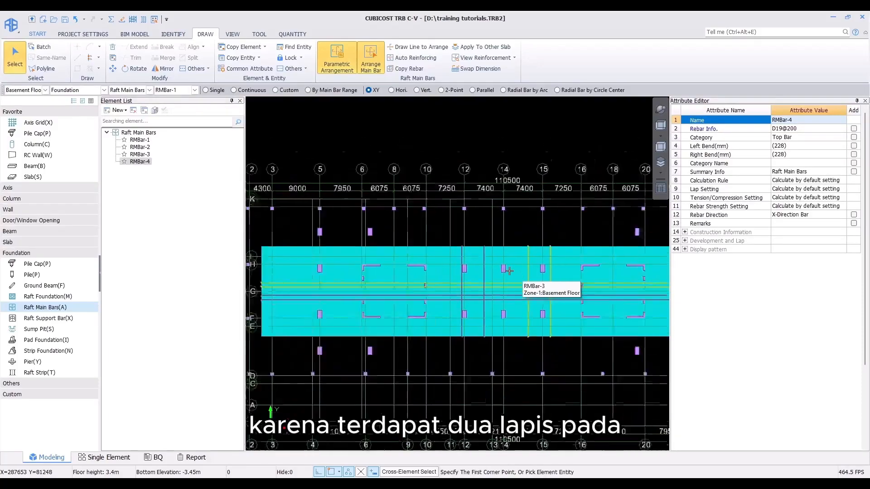
{"action": "scroll", "coordinate": [480, 312], "scroll_direction": "down", "scroll_amount": 1}
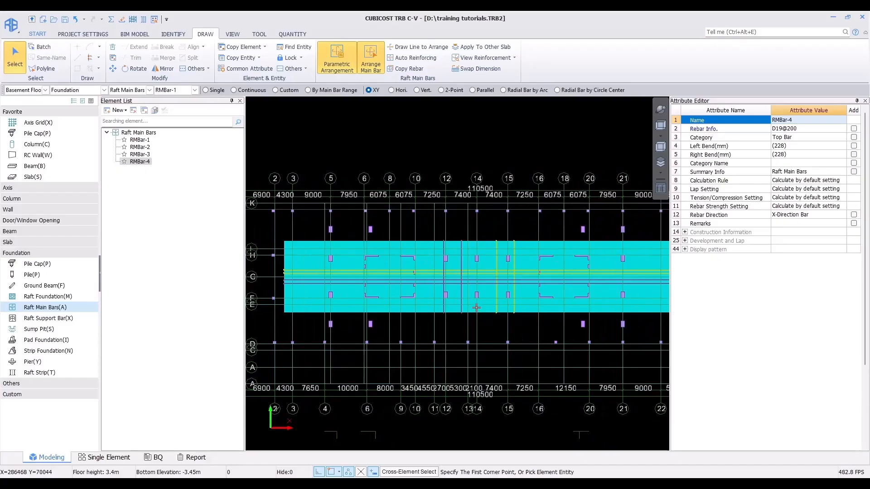
{"action": "middle_click_drag", "start_coordinate": [476, 309], "coordinate": [447, 318]}
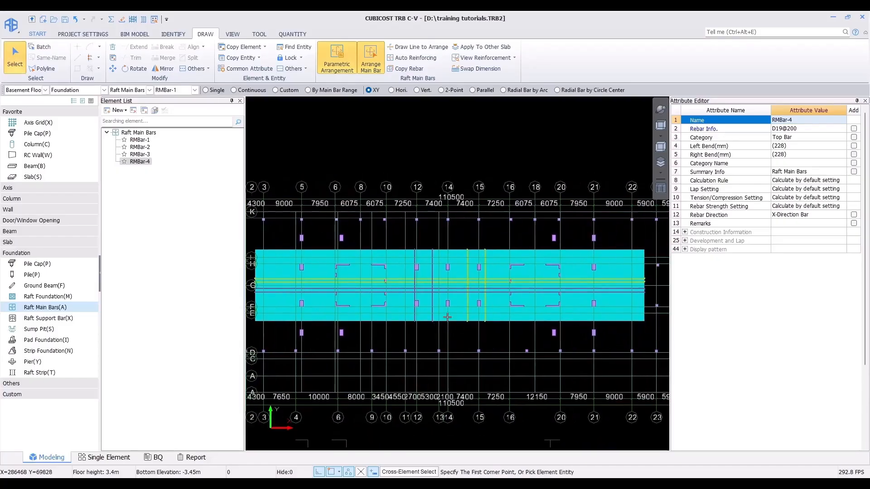
{"action": "left_click", "coordinate": [141, 140]}
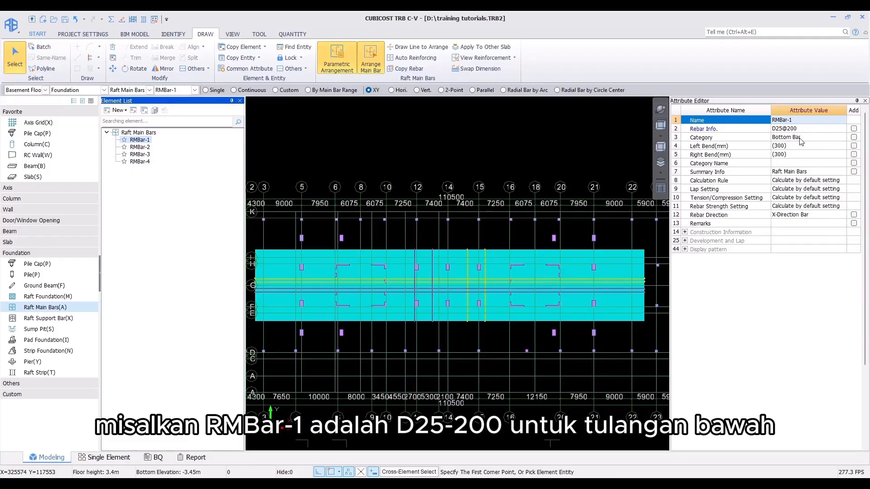
{"action": "left_click", "coordinate": [140, 147]}
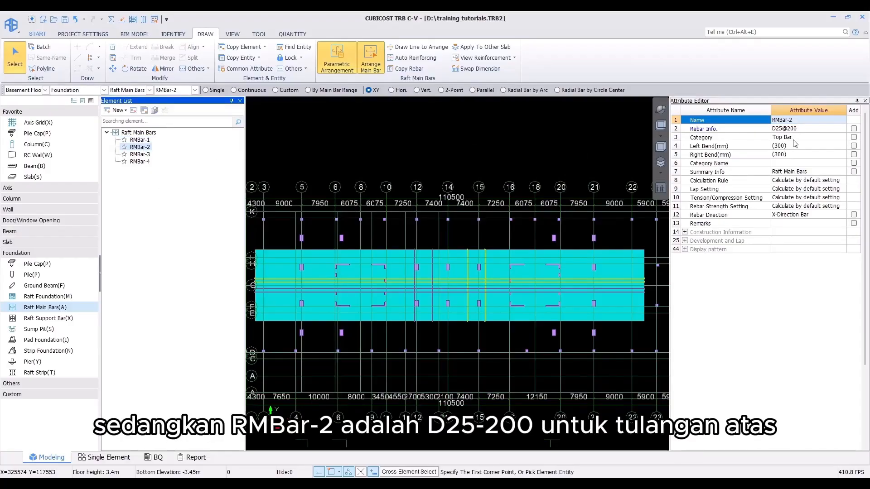
{"action": "left_click", "coordinate": [141, 155]}
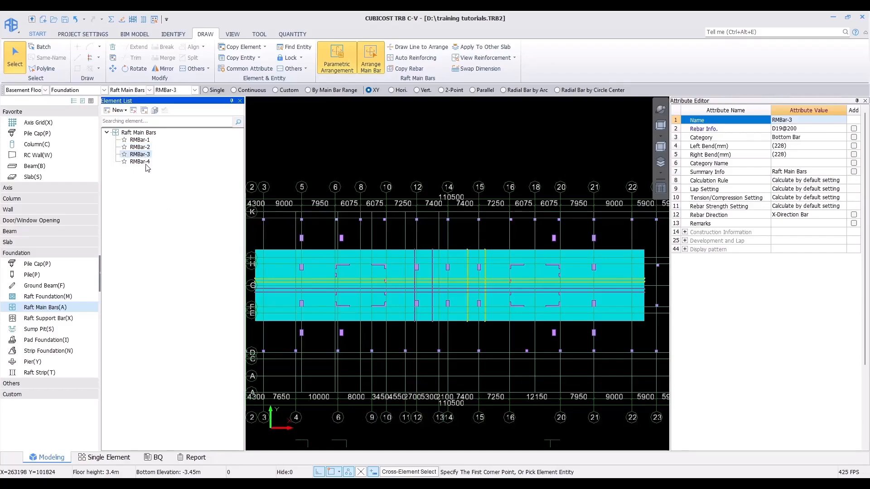
{"action": "left_click", "coordinate": [146, 164]}
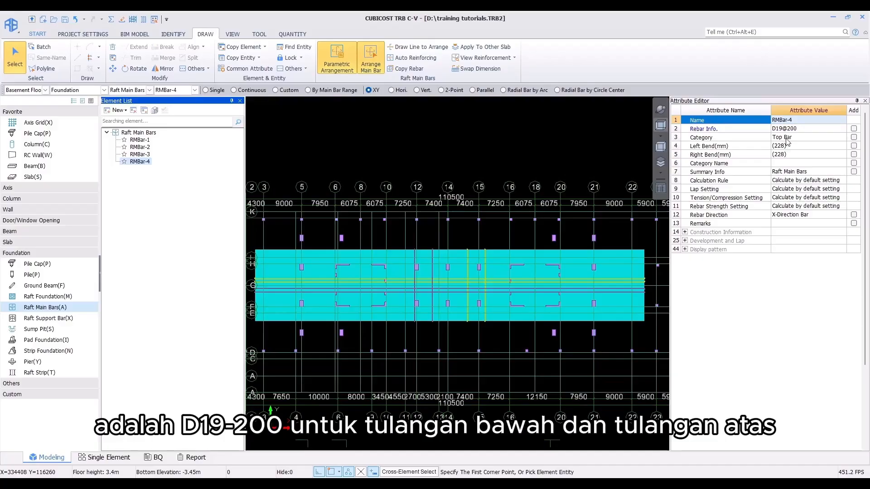
{"action": "scroll", "coordinate": [507, 208], "scroll_direction": "down", "scroll_amount": 3}
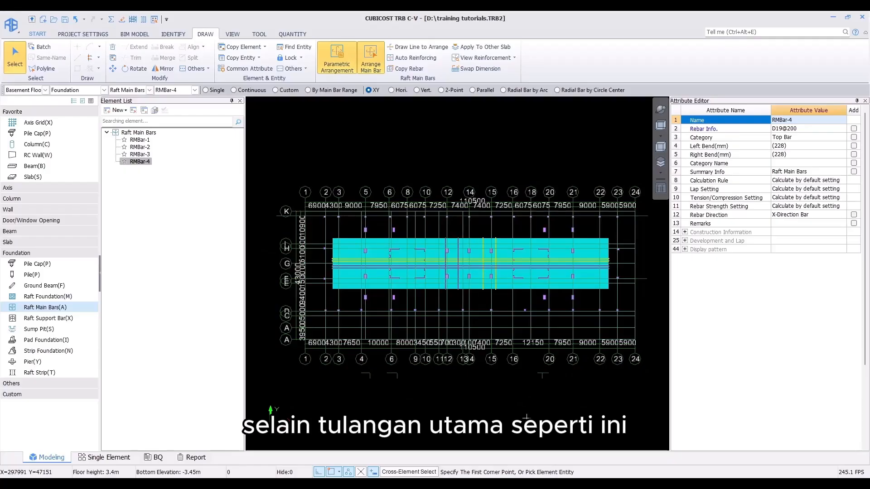
Step: Switch to CADReader and examine the extra bar annotations on the basement structure plan, then return to the modeller
{"action": "mouse_move", "coordinate": [514, 485]}
{"action": "left_click", "coordinate": [514, 446]}
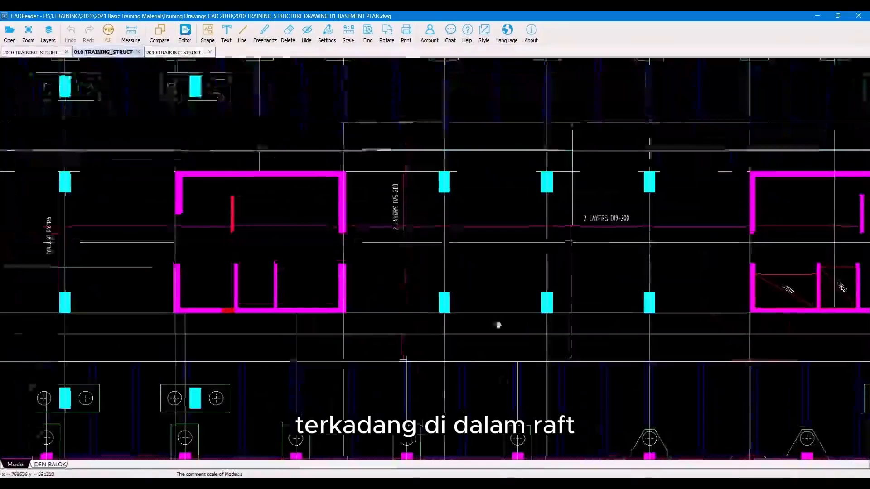
{"action": "scroll", "coordinate": [497, 324], "scroll_direction": "down", "scroll_amount": 3}
{"action": "scroll", "coordinate": [233, 281], "scroll_direction": "up", "scroll_amount": 4}
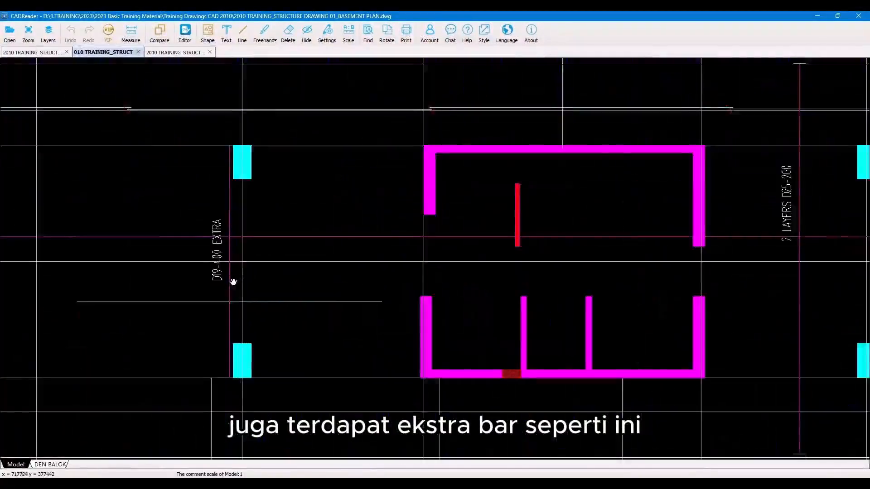
{"action": "left_click_drag", "start_coordinate": [233, 281], "coordinate": [271, 266]}
{"action": "scroll", "coordinate": [271, 266], "scroll_direction": "down", "scroll_amount": 6}
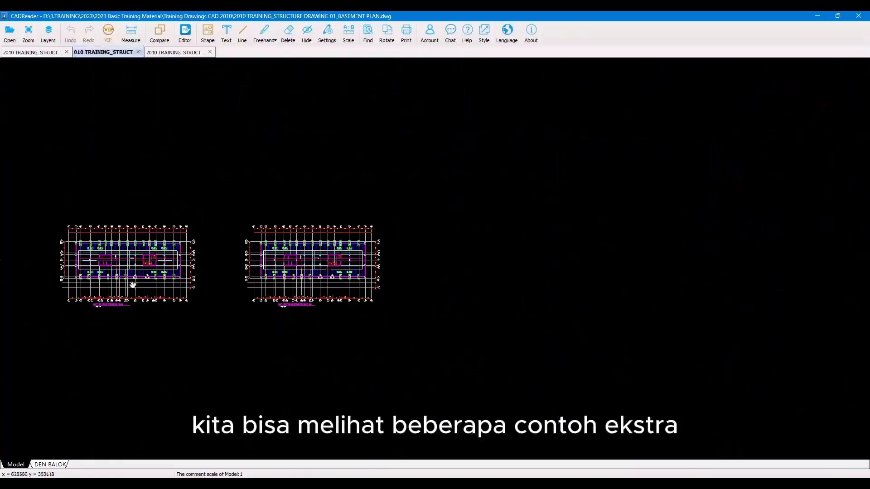
{"action": "scroll", "coordinate": [103, 260], "scroll_direction": "up", "scroll_amount": 2}
{"action": "scroll", "coordinate": [103, 261], "scroll_direction": "up", "scroll_amount": 2}
{"action": "scroll", "coordinate": [59, 226], "scroll_direction": "up", "scroll_amount": 5}
{"action": "scroll", "coordinate": [60, 229], "scroll_direction": "down", "scroll_amount": 3}
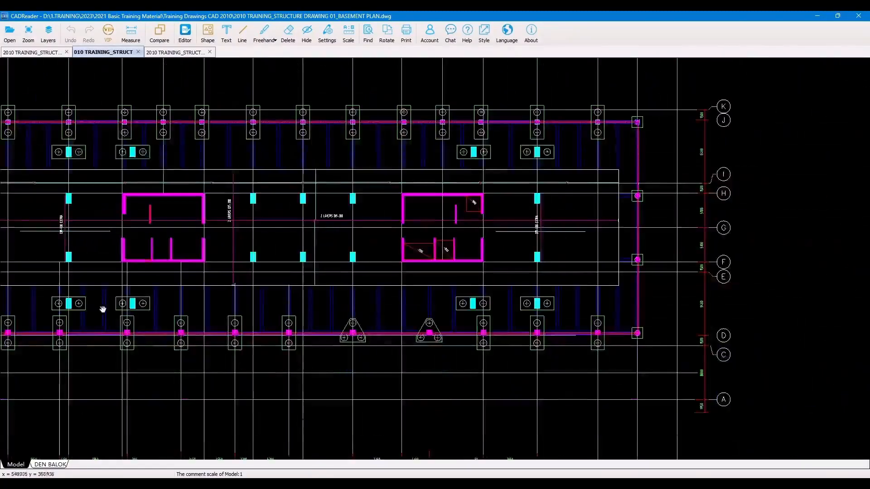
{"action": "left_click_drag", "start_coordinate": [103, 308], "coordinate": [205, 143]}
{"action": "scroll", "coordinate": [233, 317], "scroll_direction": "down", "scroll_amount": 2}
{"action": "scroll", "coordinate": [233, 231], "scroll_direction": "up", "scroll_amount": 5}
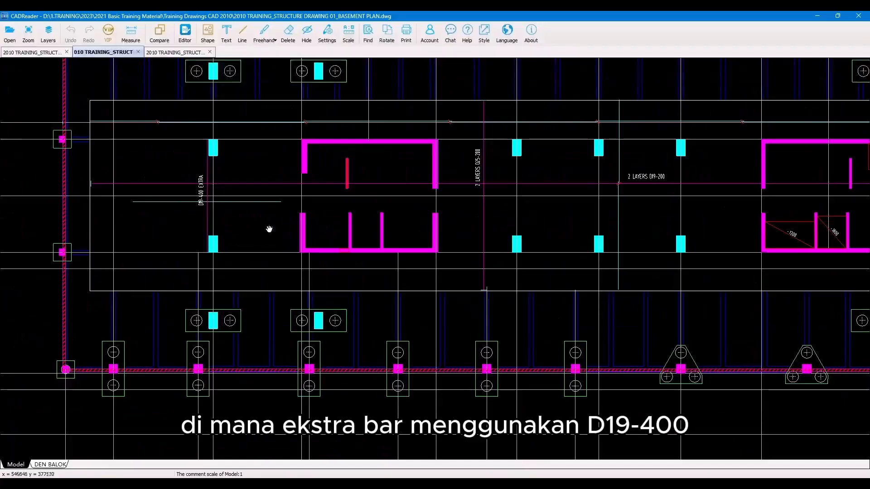
{"action": "mouse_move", "coordinate": [582, 242]}
{"action": "left_mouse_down"}
{"action": "mouse_move", "coordinate": [589, 235]}
{"action": "mouse_move", "coordinate": [170, 236]}
{"action": "left_mouse_up"}
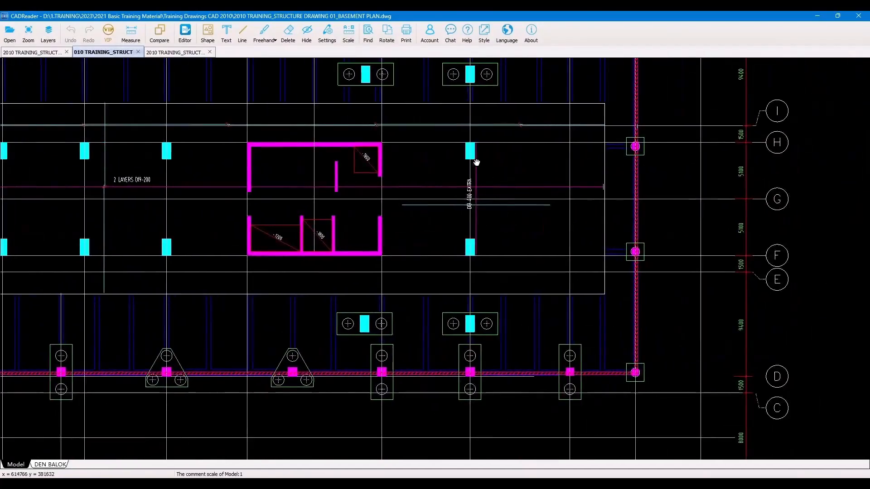
{"action": "scroll", "coordinate": [471, 174], "scroll_direction": "up", "scroll_amount": 3}
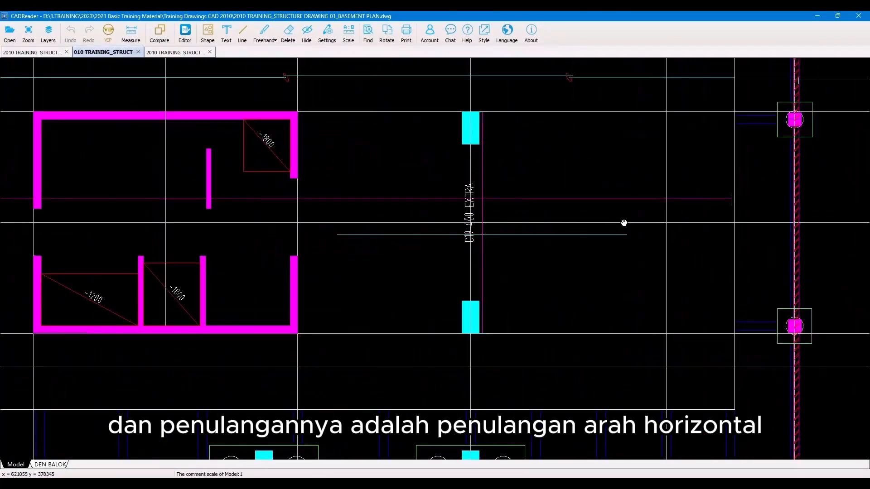
{"action": "scroll", "coordinate": [623, 222], "scroll_direction": "down", "scroll_amount": 2}
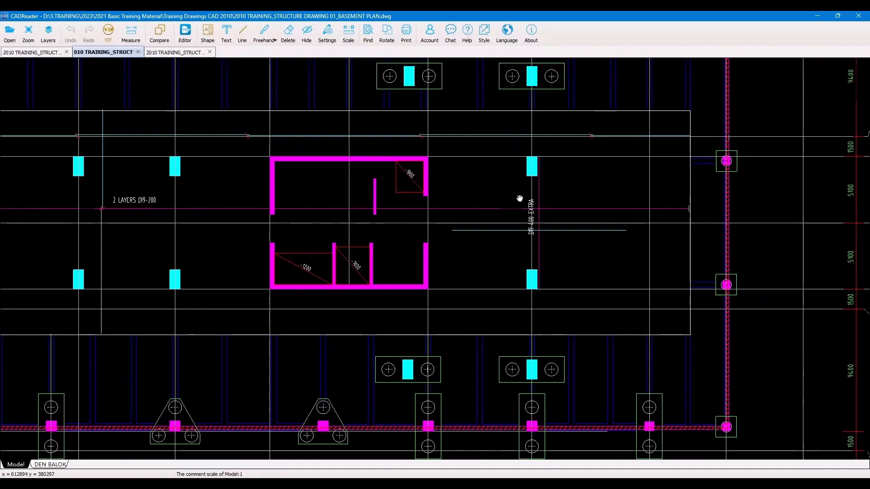
{"action": "scroll", "coordinate": [519, 197], "scroll_direction": "up", "scroll_amount": 3}
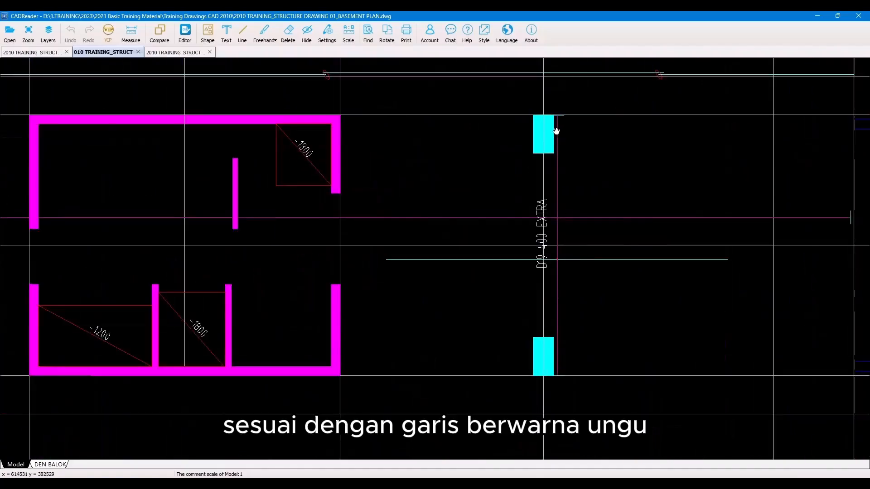
{"action": "scroll", "coordinate": [429, 191], "scroll_direction": "down", "scroll_amount": 2}
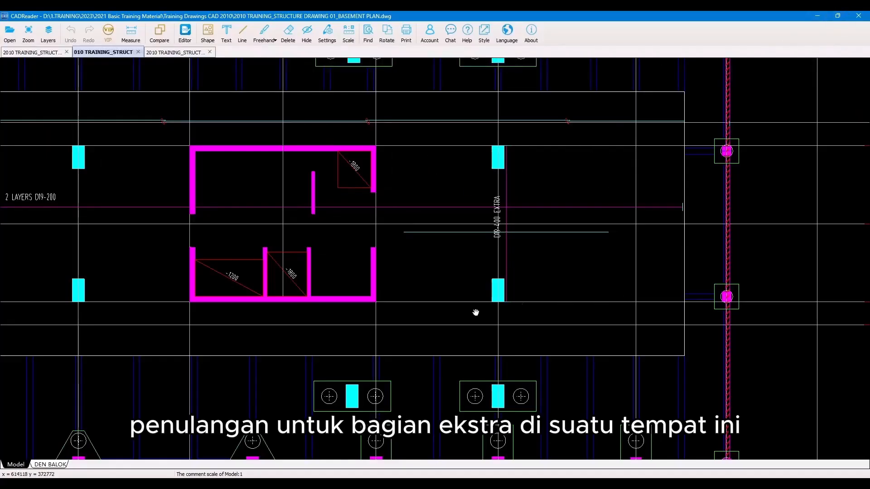
{"action": "left_click", "coordinate": [815, 15]}
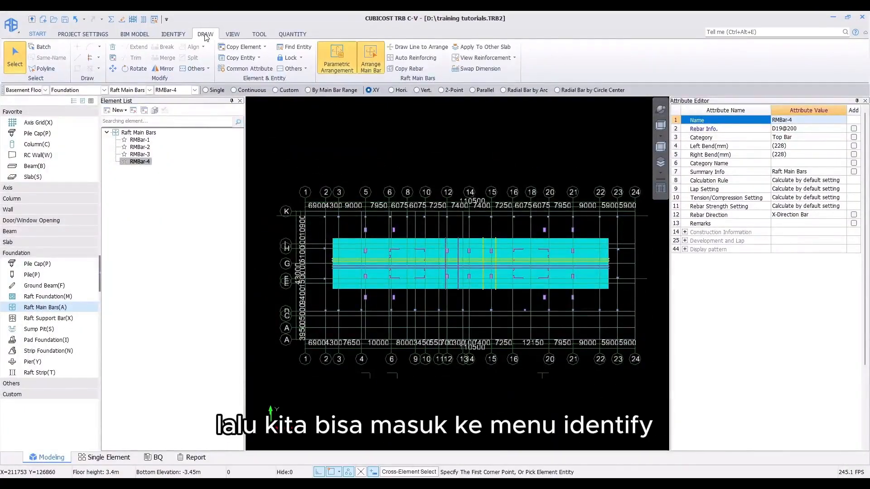
Step: Add the drawing 2010 TRAINING_STRUCTURE DRAWING 01_BASEMENT PLAN from the Training Drawings CAD 2010 folder to the drawing manager
{"action": "left_click", "coordinate": [174, 36]}
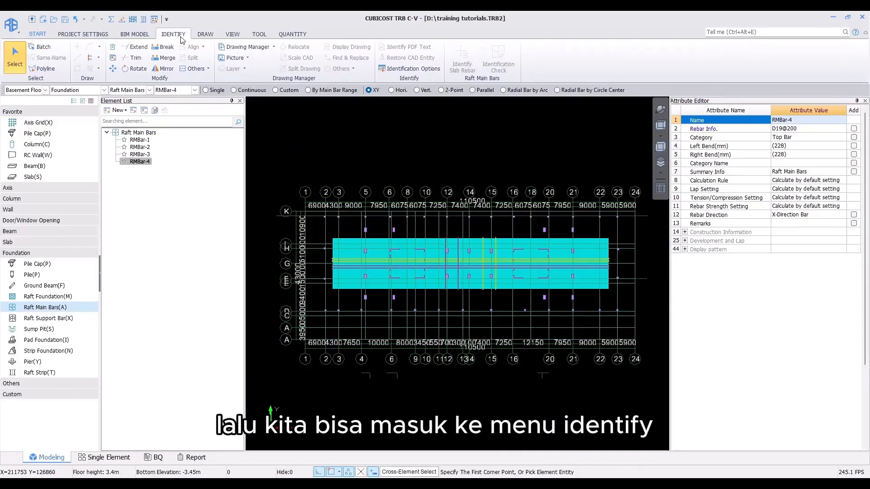
{"action": "left_click", "coordinate": [274, 47]}
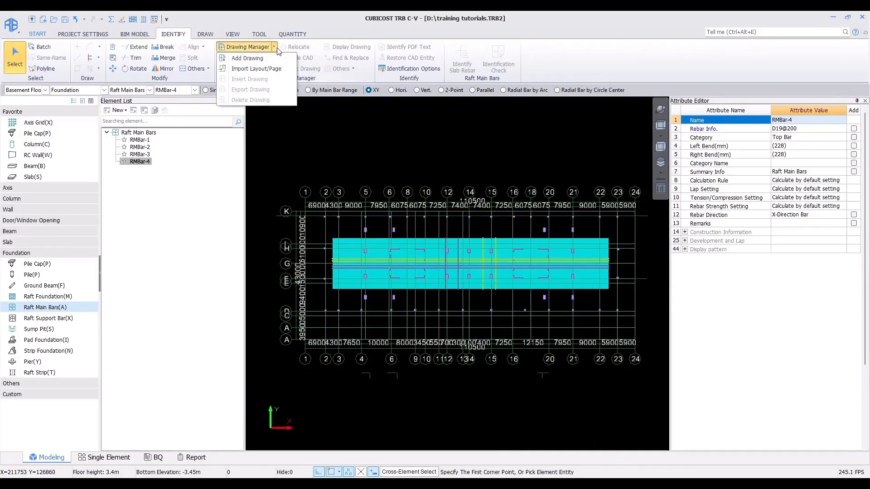
{"action": "left_click", "coordinate": [275, 60]}
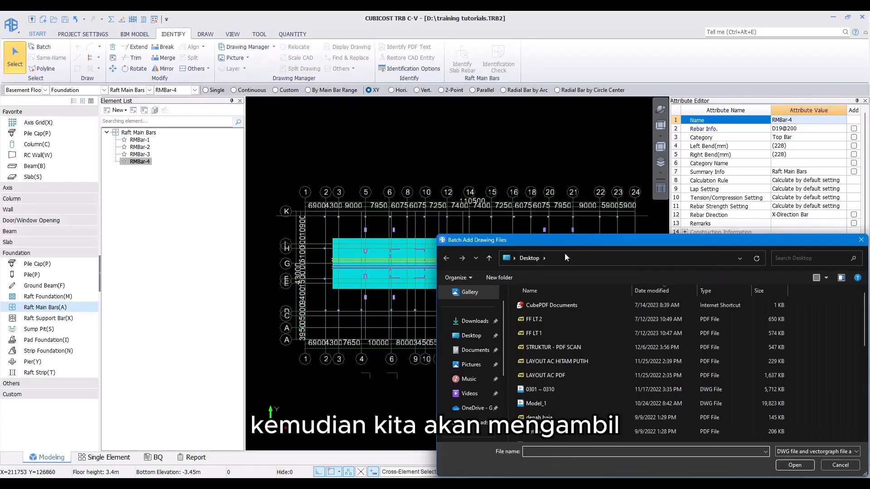
{"action": "left_click_drag", "start_coordinate": [564, 240], "coordinate": [409, 112]}
{"action": "scroll", "coordinate": [328, 275], "scroll_direction": "down", "scroll_amount": 2}
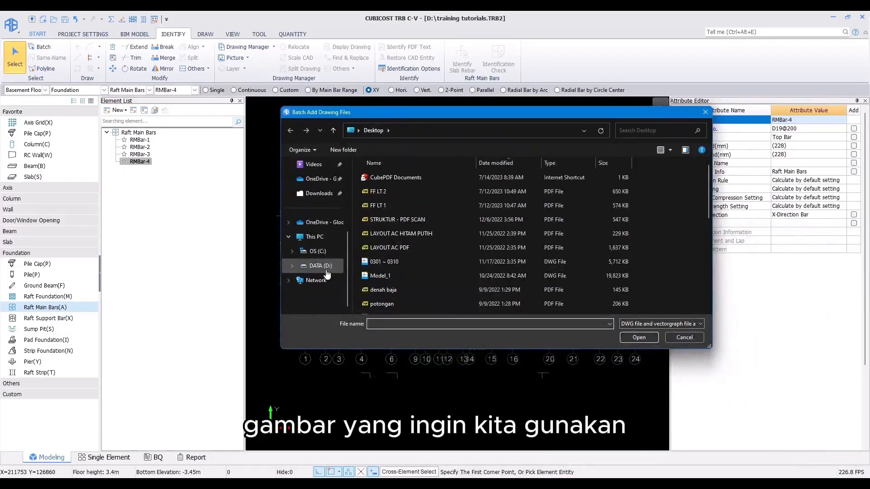
{"action": "left_click", "coordinate": [328, 271]}
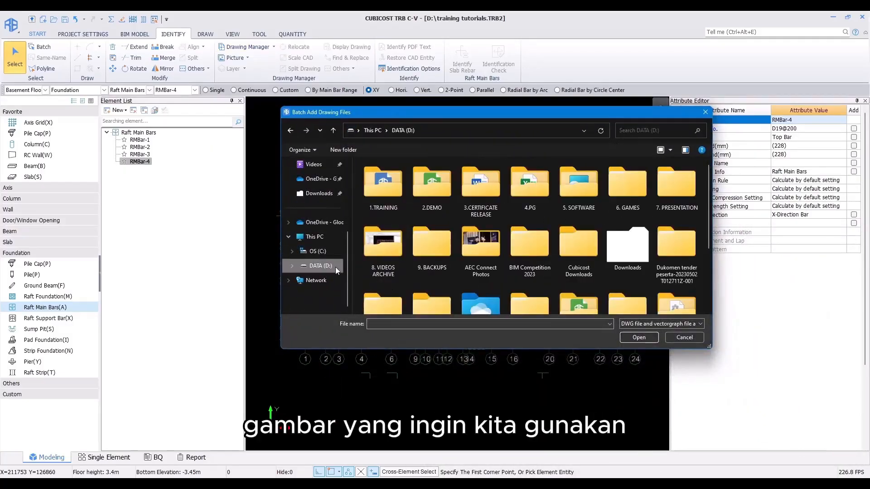
{"action": "double_click", "coordinate": [392, 194]}
{"action": "double_click", "coordinate": [375, 190]}
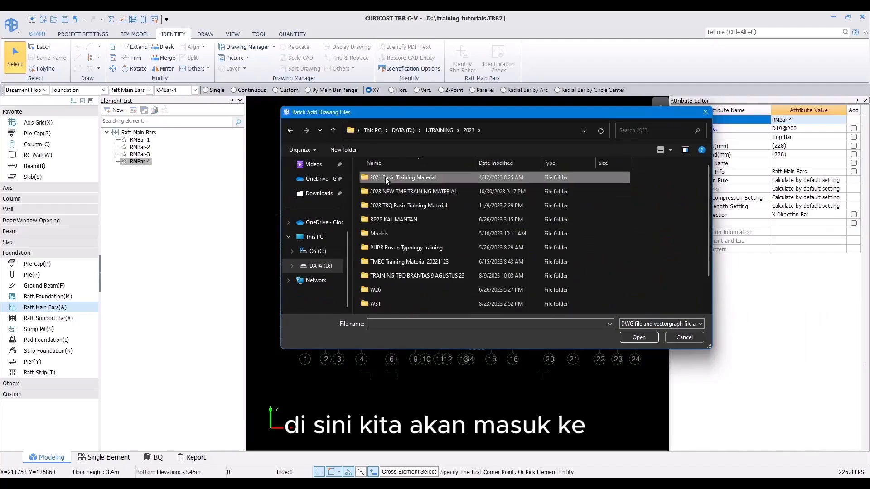
{"action": "double_click", "coordinate": [385, 178]}
{"action": "double_click", "coordinate": [399, 191]}
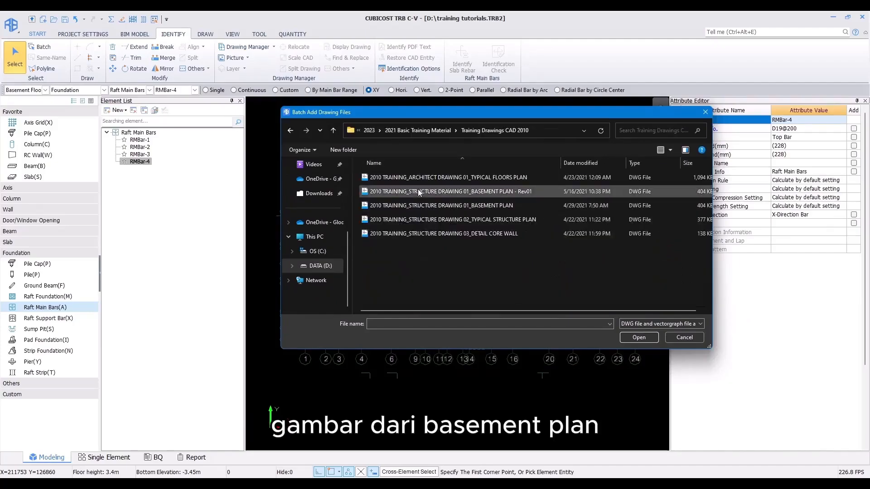
{"action": "left_click", "coordinate": [407, 207]}
{"action": "left_click", "coordinate": [639, 338]}
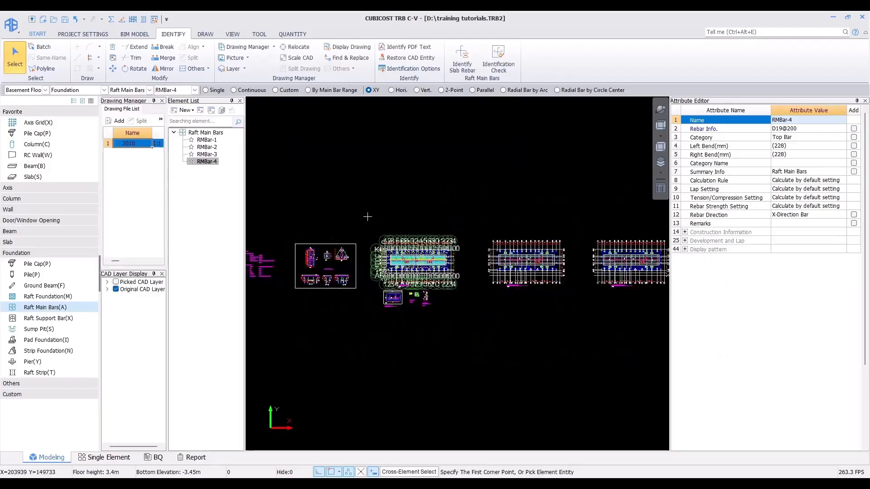
Step: Examine the imported drawing sheets, including the raft top reinforcement plan
{"action": "middle_click_drag", "start_coordinate": [437, 260], "coordinate": [425, 214]}
{"action": "scroll", "coordinate": [425, 213], "scroll_direction": "up", "scroll_amount": 3}
{"action": "middle_click_drag", "start_coordinate": [619, 187], "coordinate": [378, 167]}
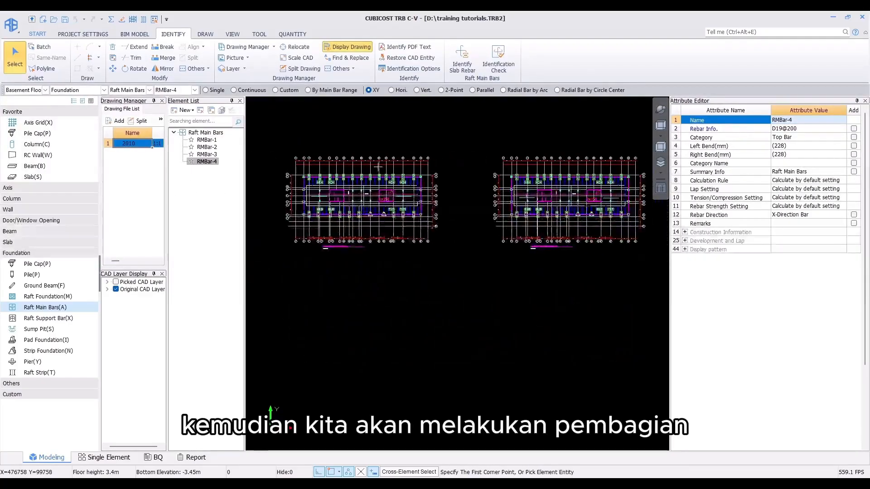
{"action": "middle_click_drag", "start_coordinate": [368, 204], "coordinate": [476, 199]}
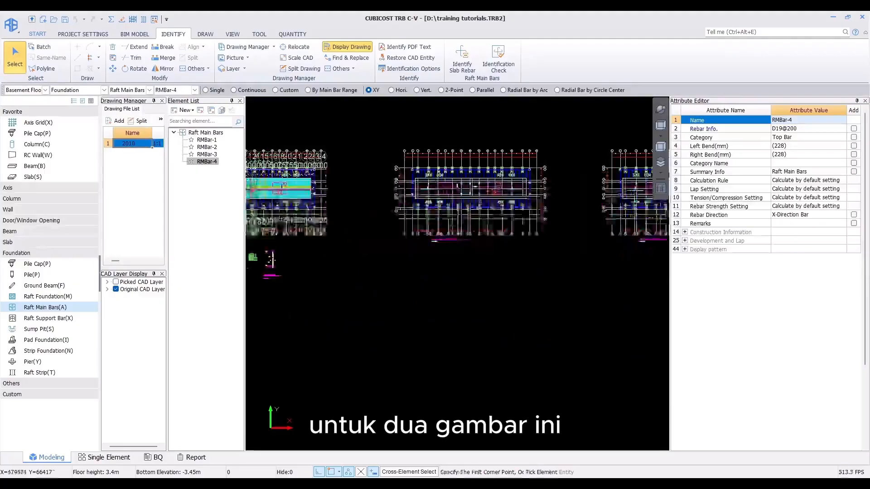
{"action": "scroll", "coordinate": [477, 198], "scroll_direction": "up", "scroll_amount": 3}
{"action": "scroll", "coordinate": [391, 180], "scroll_direction": "up", "scroll_amount": 4}
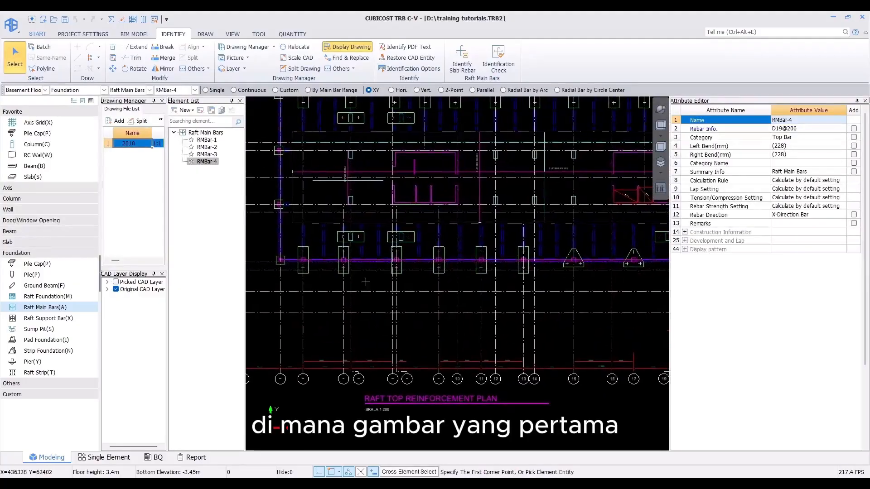
{"action": "scroll", "coordinate": [398, 389], "scroll_direction": "down", "scroll_amount": 5}
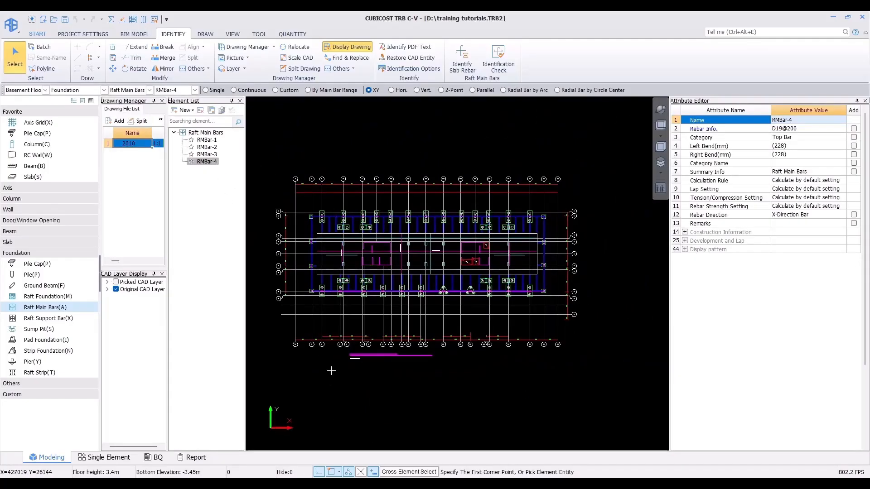
Step: Split the raft top reinforcement plan from the imported drawing, naming it RAFT TOP REINFORCEMENT PLAN from its title
{"action": "left_click", "coordinate": [304, 69]}
{"action": "mouse_move", "coordinate": [311, 207]}
{"action": "left_mouse_down"}
{"action": "mouse_move", "coordinate": [617, 369]}
{"action": "mouse_move", "coordinate": [615, 384]}
{"action": "left_mouse_up"}
{"action": "scroll", "coordinate": [361, 351], "scroll_direction": "up", "scroll_amount": 3}
{"action": "scroll", "coordinate": [376, 347], "scroll_direction": "up", "scroll_amount": 2}
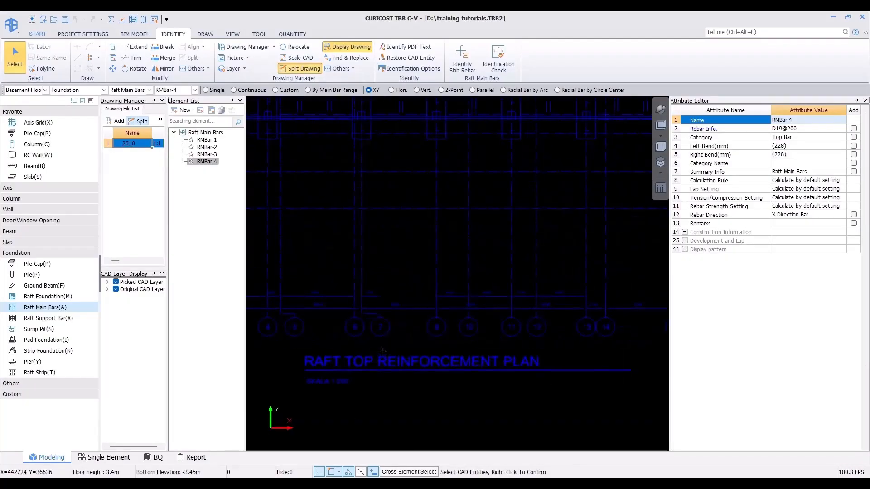
{"action": "right_click", "coordinate": [375, 347]}
{"action": "left_click", "coordinate": [362, 361]}
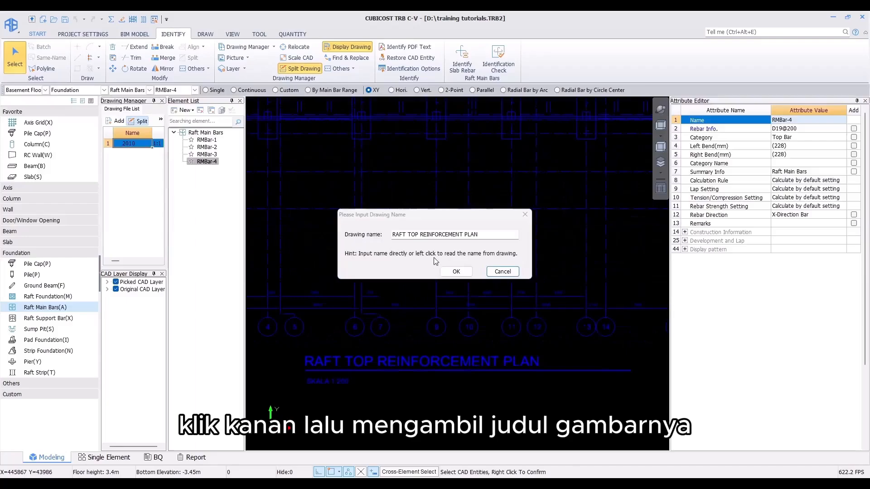
{"action": "left_click", "coordinate": [456, 272]}
Step: Split the raft bottom reinforcement plan from the drawing, naming it RAFT BOTTOM REINFORCEMENT PLAN from its title
{"action": "scroll", "coordinate": [404, 253], "scroll_direction": "down", "scroll_amount": 5}
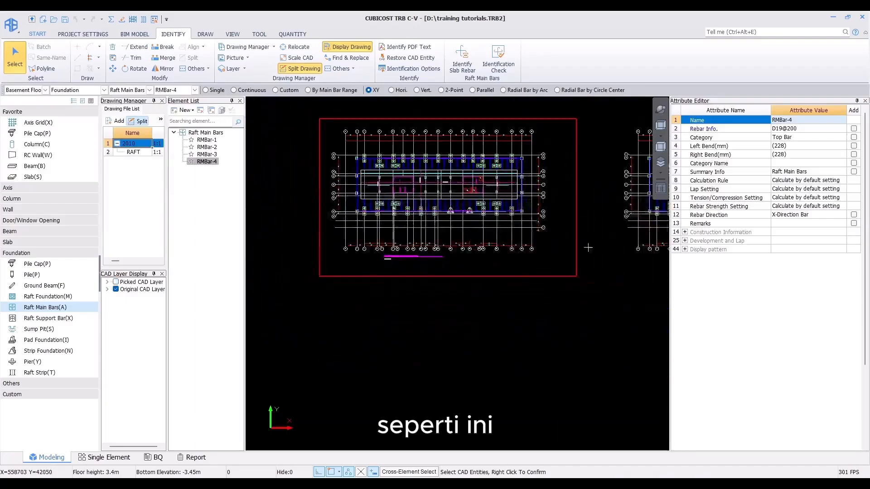
{"action": "middle_click_drag", "start_coordinate": [587, 247], "coordinate": [411, 249]}
{"action": "scroll", "coordinate": [463, 301], "scroll_direction": "up", "scroll_amount": 5}
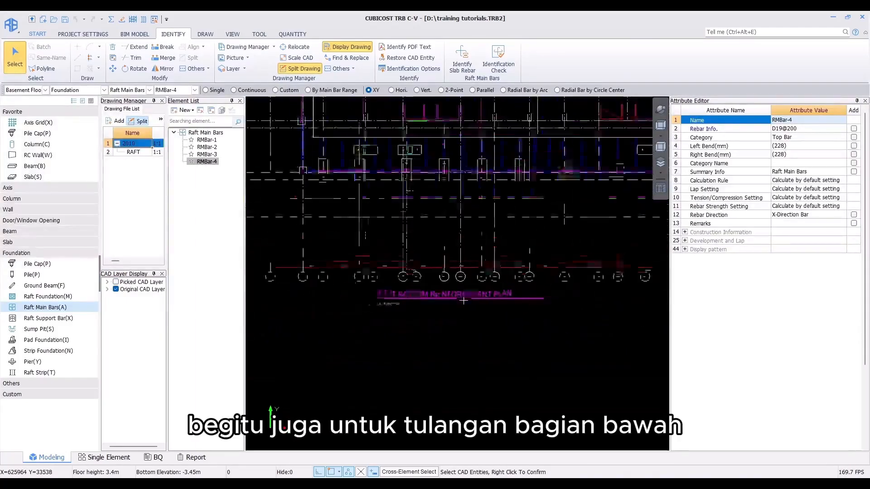
{"action": "scroll", "coordinate": [463, 300], "scroll_direction": "down", "scroll_amount": 5}
{"action": "left_click_drag", "start_coordinate": [329, 161], "coordinate": [619, 319]}
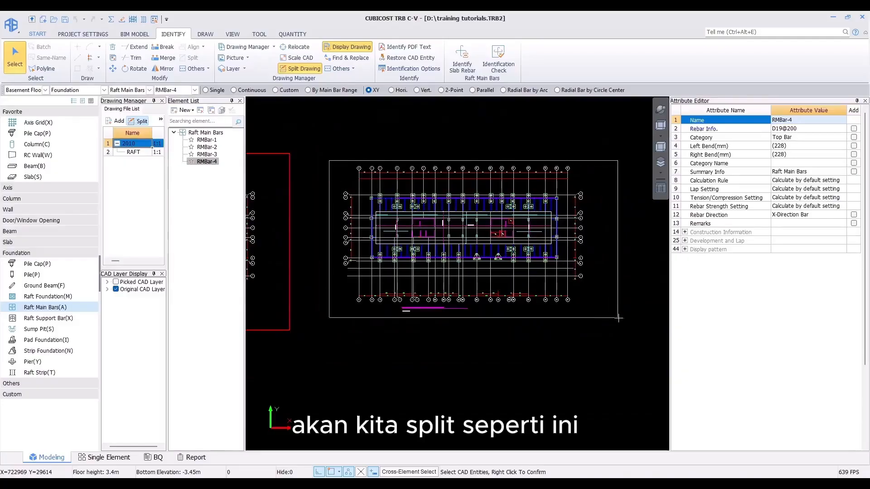
{"action": "right_click", "coordinate": [471, 307]}
{"action": "scroll", "coordinate": [417, 292], "scroll_direction": "up", "scroll_amount": 5}
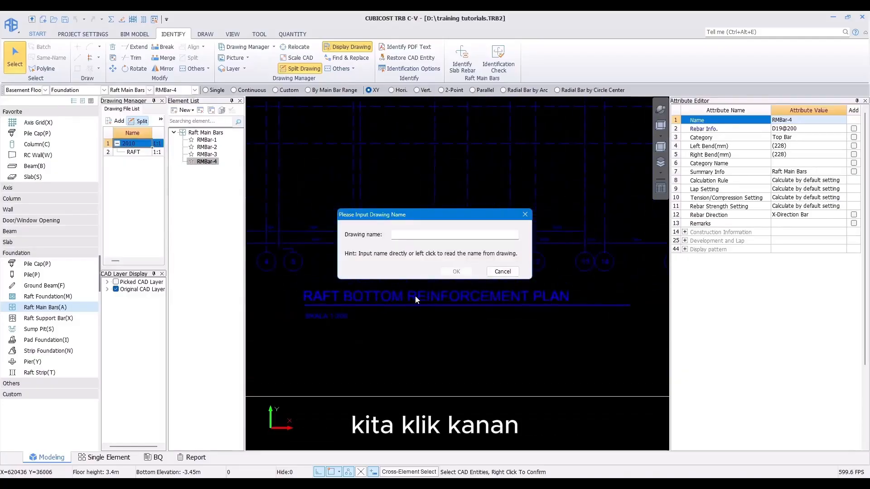
{"action": "left_click", "coordinate": [415, 300]}
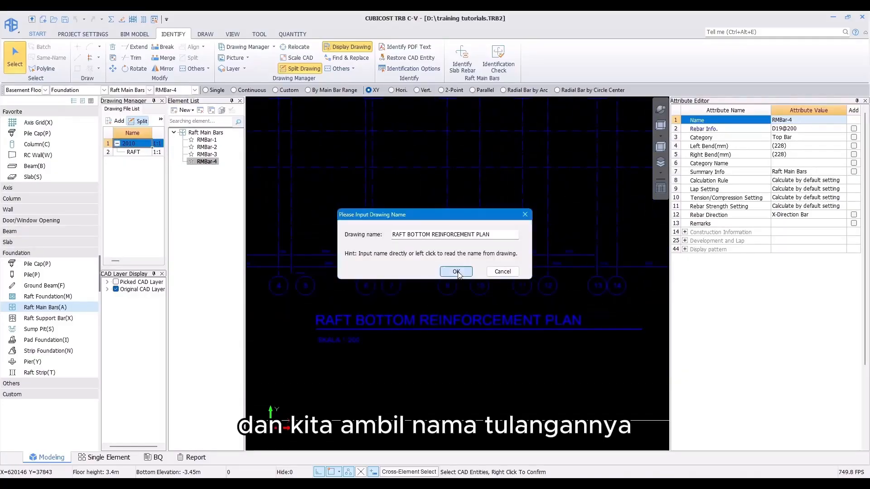
{"action": "left_click", "coordinate": [456, 271]}
Step: Open the split raft top reinforcement plan drawing in the drawing area
{"action": "scroll", "coordinate": [418, 266], "scroll_direction": "down", "scroll_amount": 5}
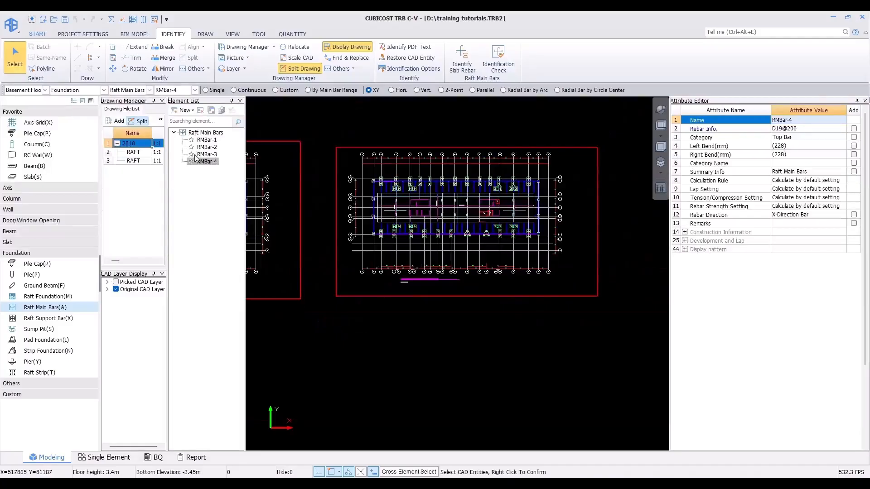
{"action": "double_click", "coordinate": [130, 156]}
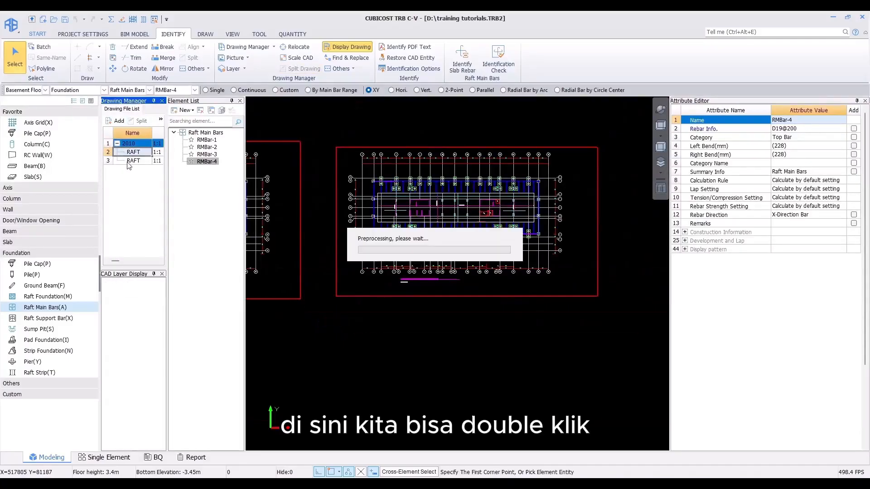
{"action": "left_click", "coordinate": [117, 154]}
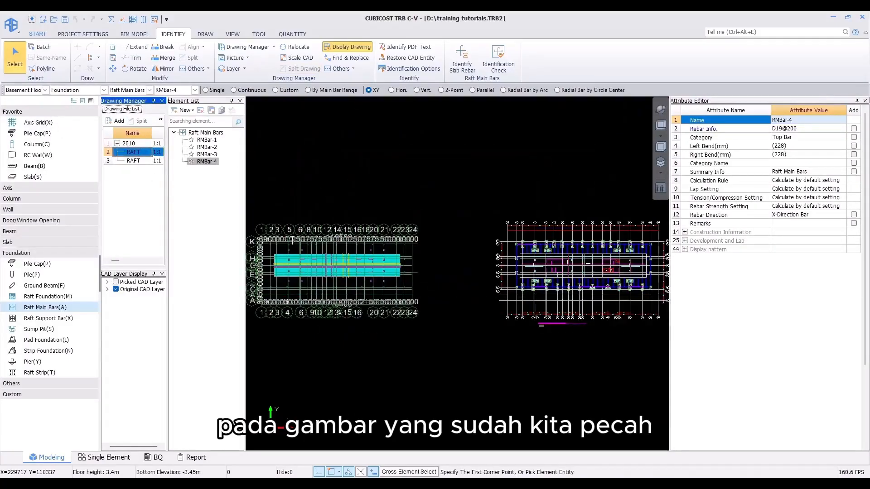
{"action": "middle_click_drag", "start_coordinate": [292, 240], "coordinate": [300, 234]}
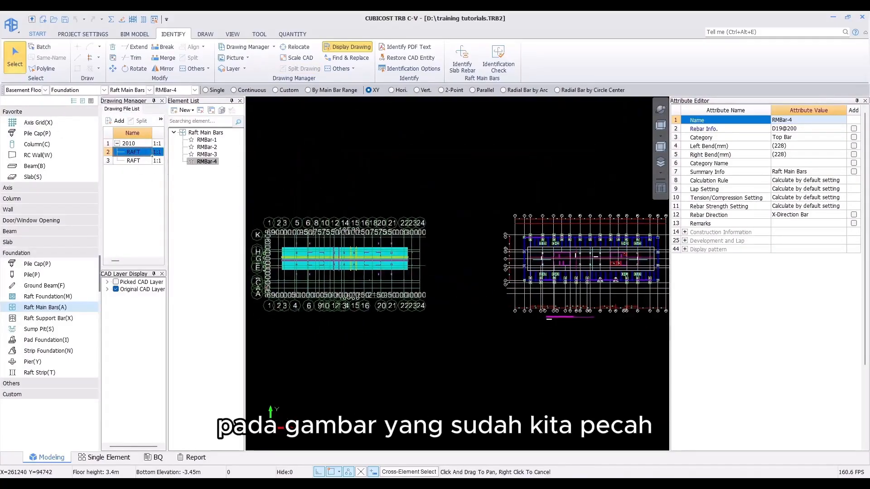
Step: Relocate the top reinforcement plan so its axis 1/K intersection lands on the model's axis 1/K intersection
{"action": "left_click", "coordinate": [296, 47]}
{"action": "scroll", "coordinate": [517, 235], "scroll_direction": "up", "scroll_amount": 5}
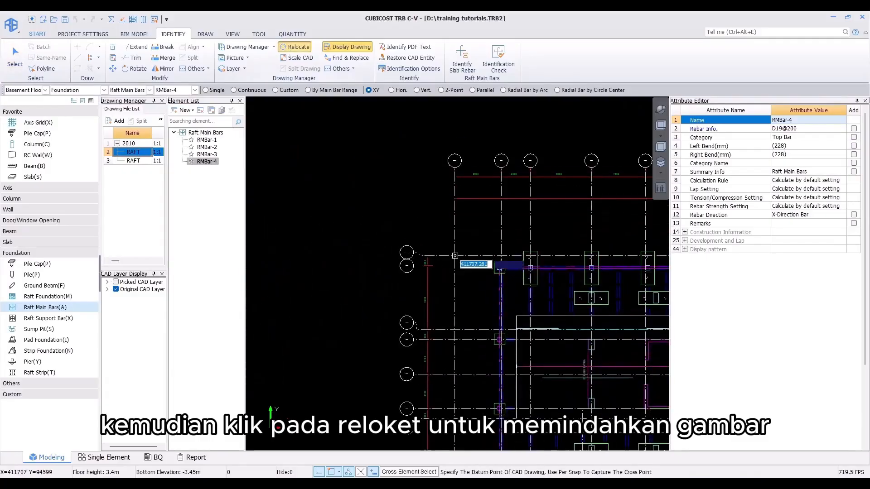
{"action": "left_click", "coordinate": [455, 254]}
{"action": "scroll", "coordinate": [448, 262], "scroll_direction": "down", "scroll_amount": 5}
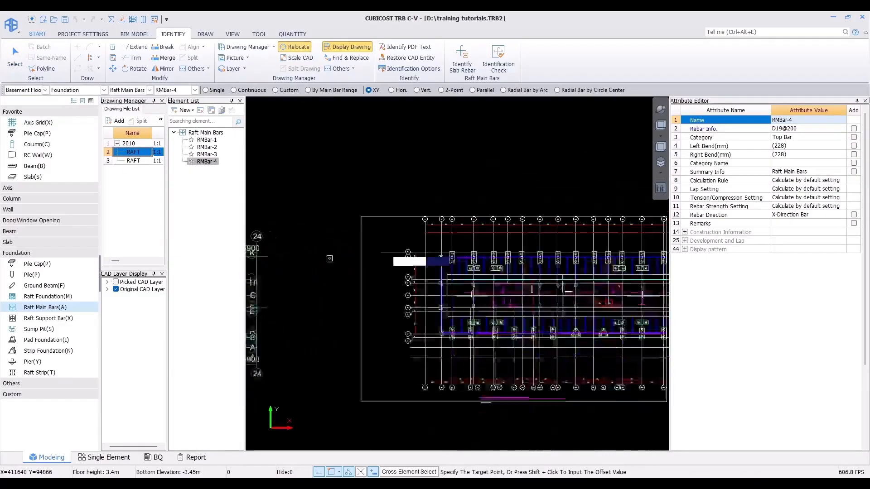
{"action": "scroll", "coordinate": [349, 248], "scroll_direction": "up", "scroll_amount": 6}
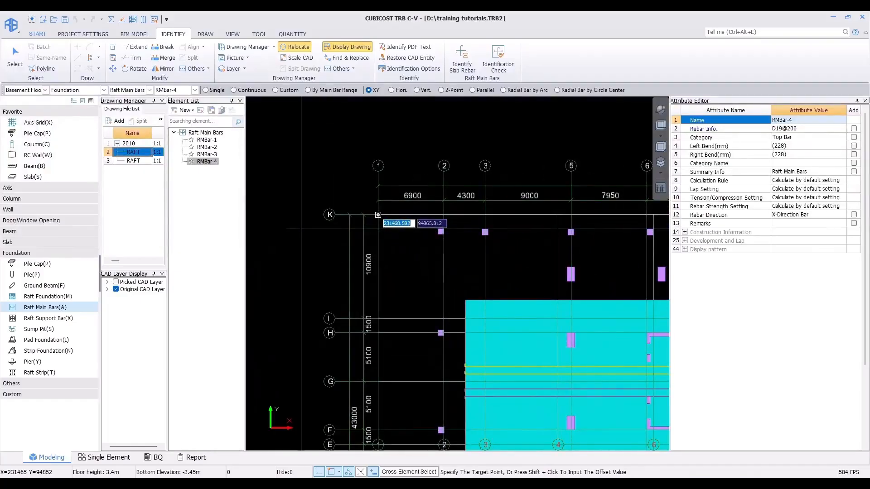
{"action": "left_click", "coordinate": [377, 215]}
{"action": "scroll", "coordinate": [378, 215], "scroll_direction": "down", "scroll_amount": 5}
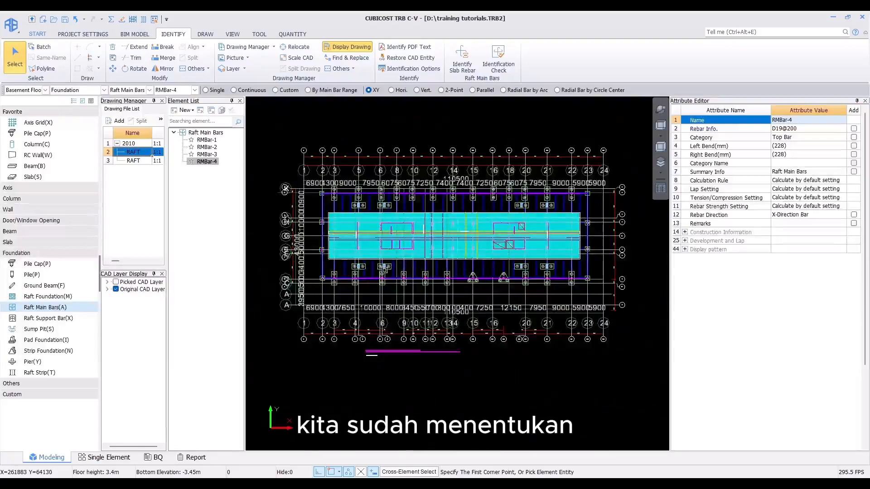
Step: Create a new raft main bar named d19-400 extra with rebar info D19@400
{"action": "scroll", "coordinate": [341, 256], "scroll_direction": "up", "scroll_amount": 3}
{"action": "scroll", "coordinate": [344, 232], "scroll_direction": "up", "scroll_amount": 5}
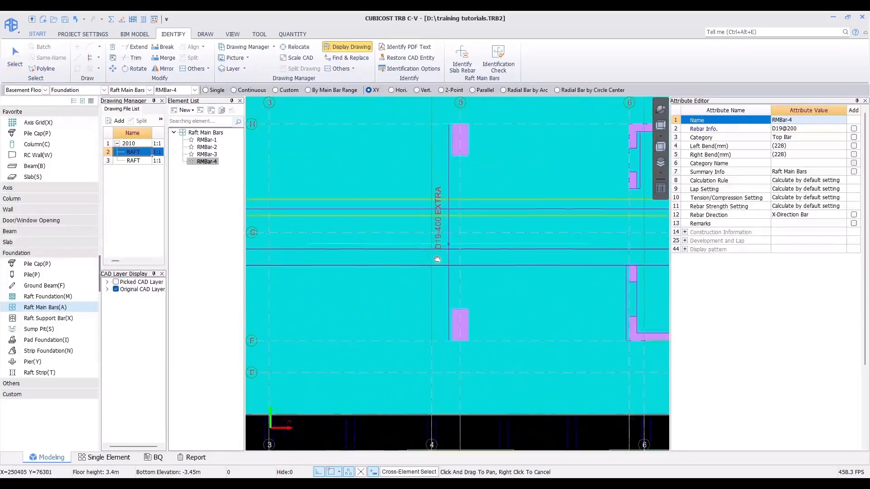
{"action": "scroll", "coordinate": [430, 242], "scroll_direction": "down", "scroll_amount": 2}
{"action": "scroll", "coordinate": [443, 256], "scroll_direction": "up", "scroll_amount": 4}
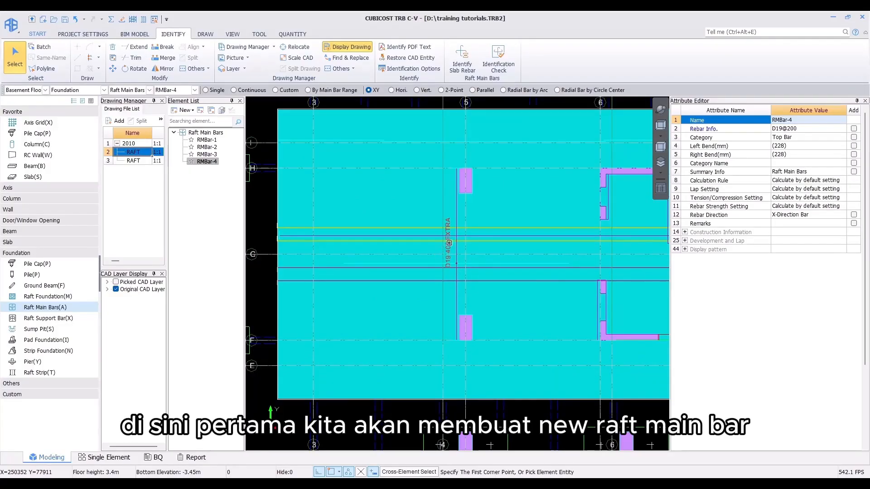
{"action": "left_click", "coordinate": [182, 111]}
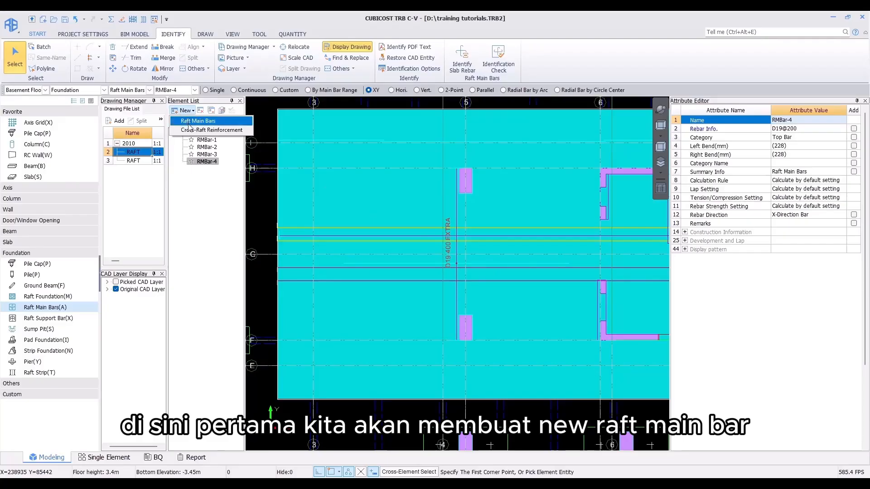
{"action": "left_click", "coordinate": [189, 123]}
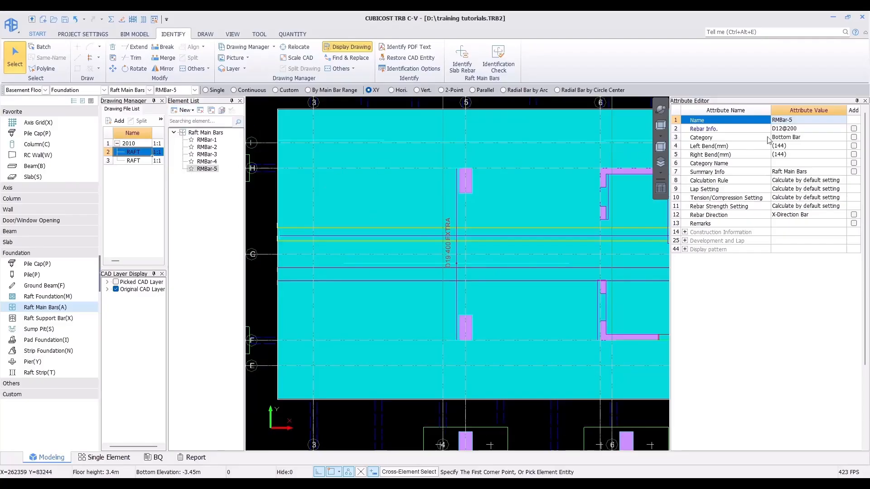
{"action": "double_click", "coordinate": [792, 120]}
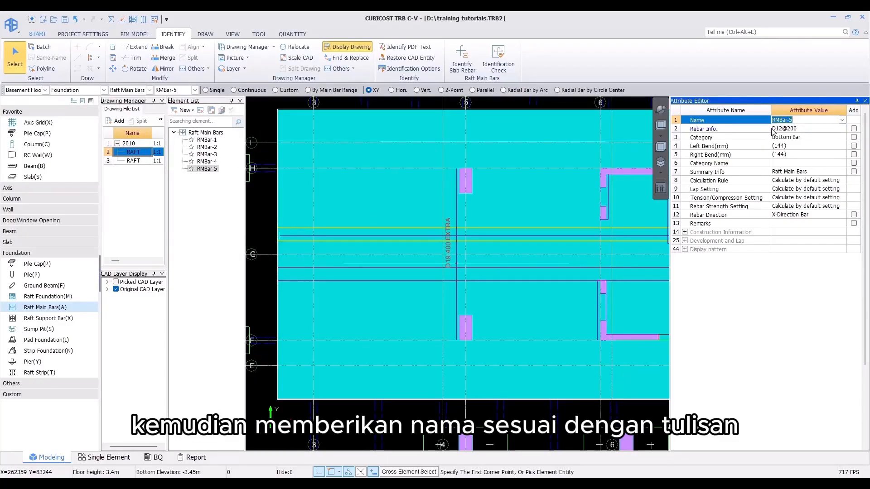
{"action": "type", "text": "d19-4"}
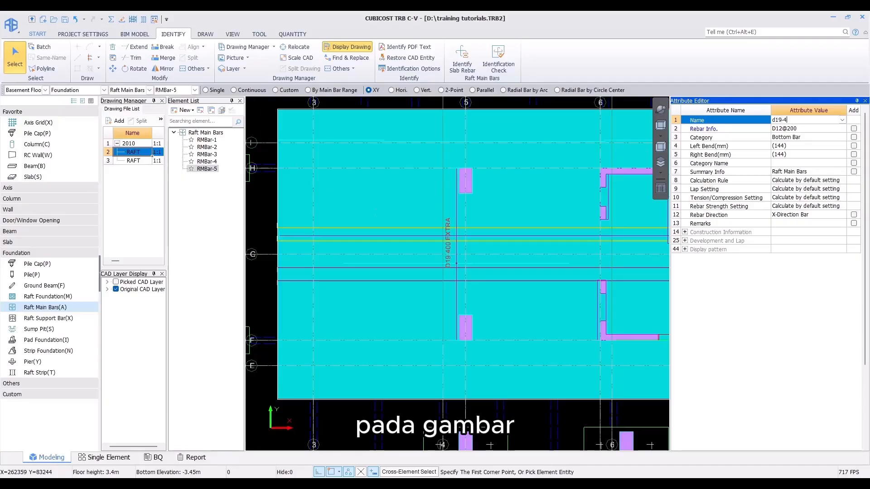
{"action": "type", "text": "00 e"}
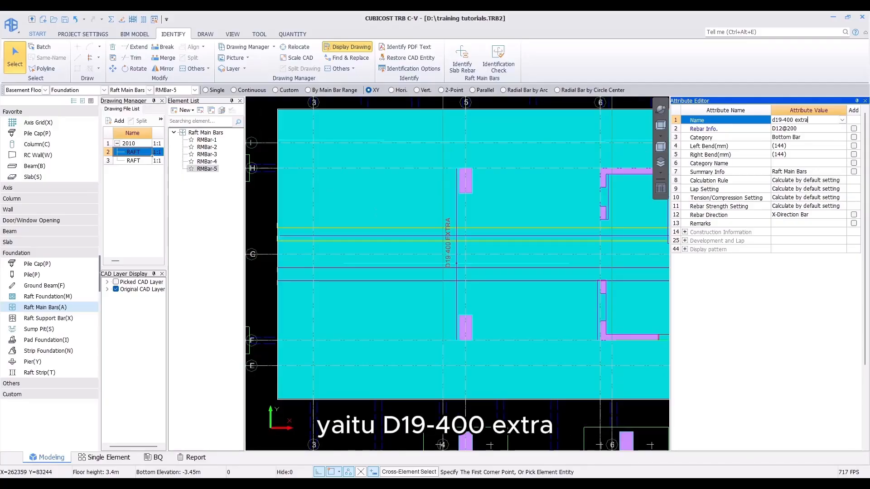
{"action": "type", "text": "xtra"}
{"action": "key", "text": "Return"}
{"action": "type", "text": "d19@400"}
{"action": "key", "text": "Return"}
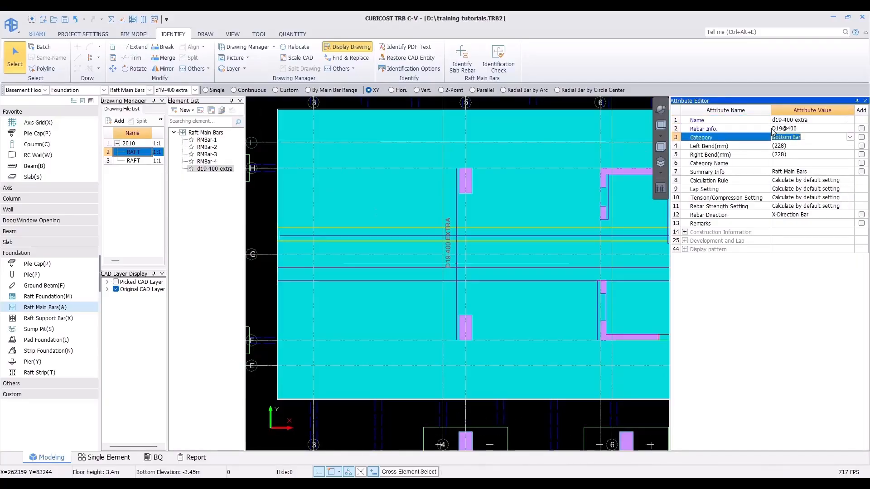
Step: Set the new bar's category to Top Bar and both its left and right bends to 0
{"action": "left_click", "coordinate": [850, 138]}
{"action": "left_click", "coordinate": [811, 151]}
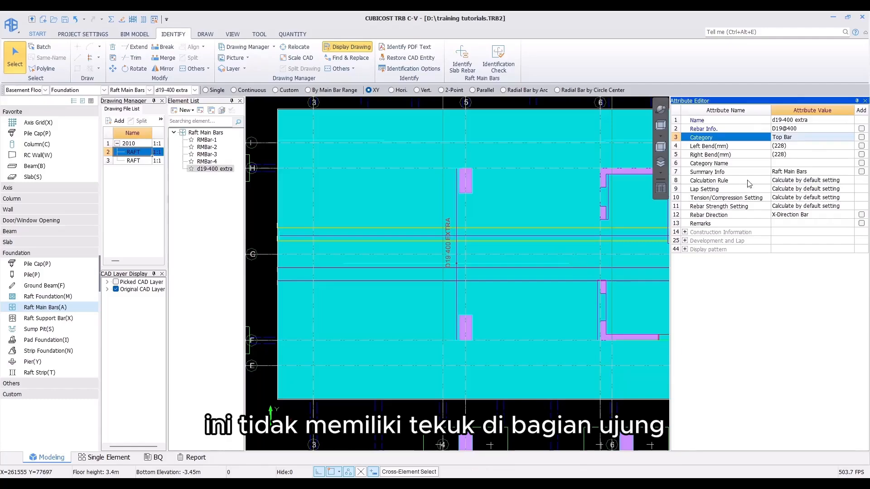
{"action": "left_click", "coordinate": [791, 146]}
{"action": "type", "text": "0"}
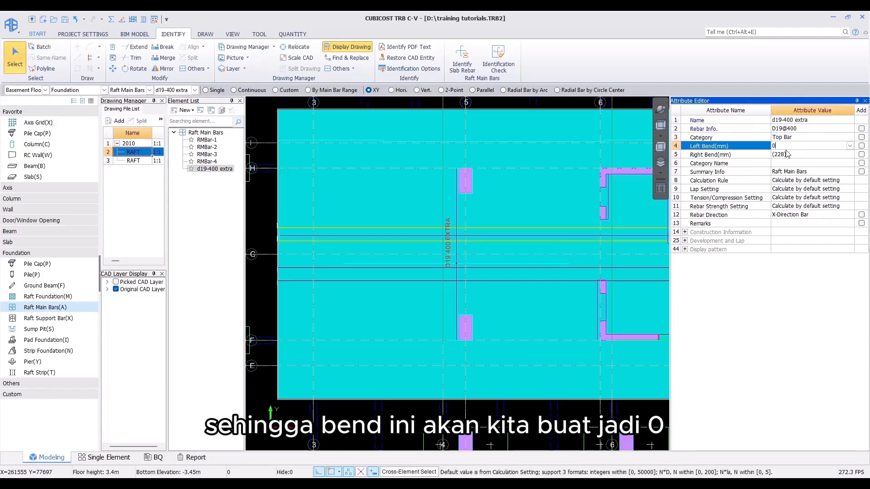
{"action": "left_click", "coordinate": [787, 154]}
{"action": "type", "text": "0"}
{"action": "key", "text": "Return"}
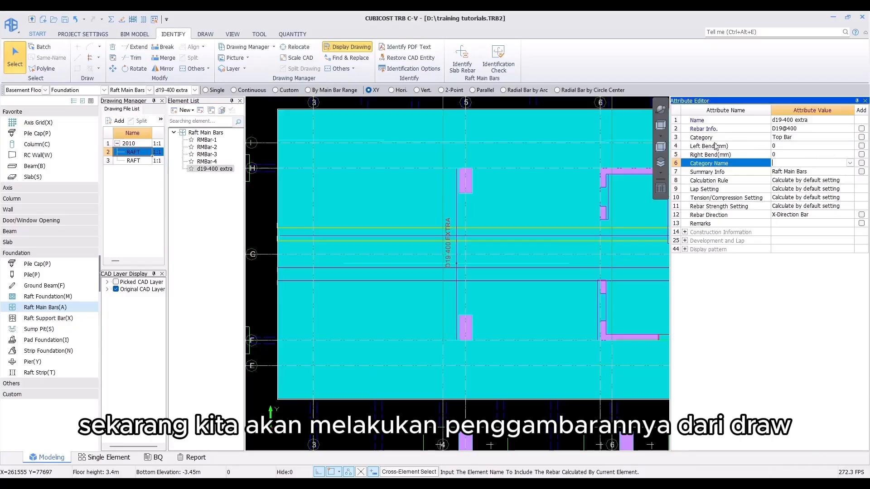
Step: Draw the extra bar with Draw Line to Arrange: range along the D19-400 EXTRA line, bar line across it
{"action": "left_click", "coordinate": [206, 36]}
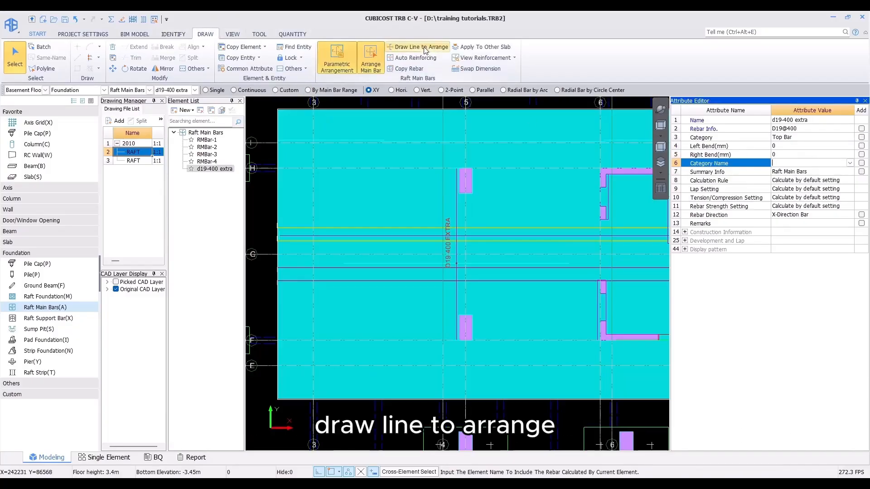
{"action": "left_click", "coordinate": [417, 47]}
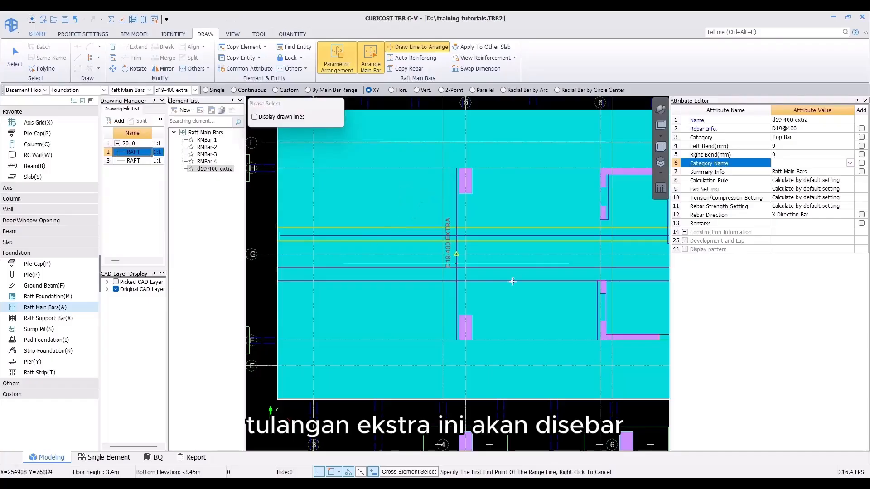
{"action": "left_click", "coordinate": [456, 340]}
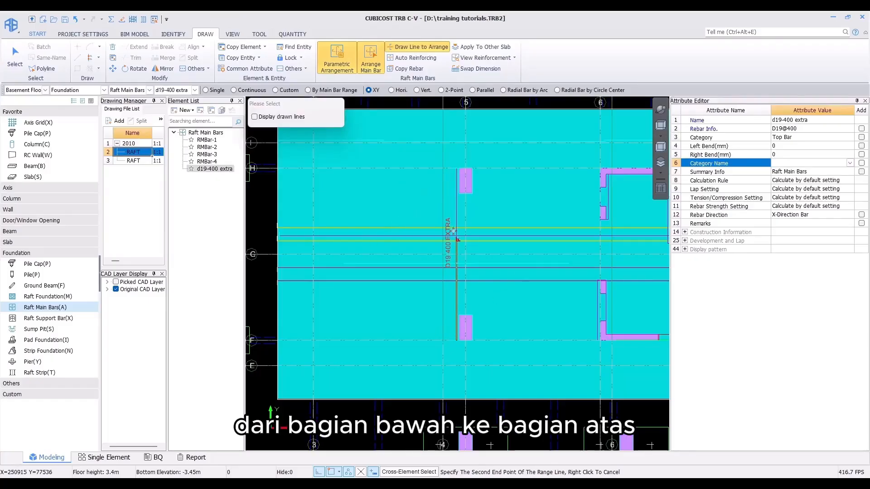
{"action": "left_click", "coordinate": [457, 170]}
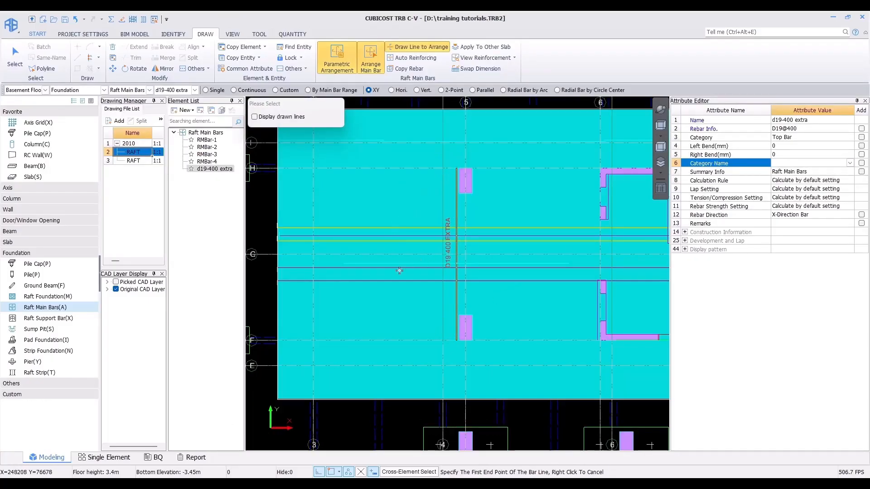
{"action": "left_click", "coordinate": [344, 263]}
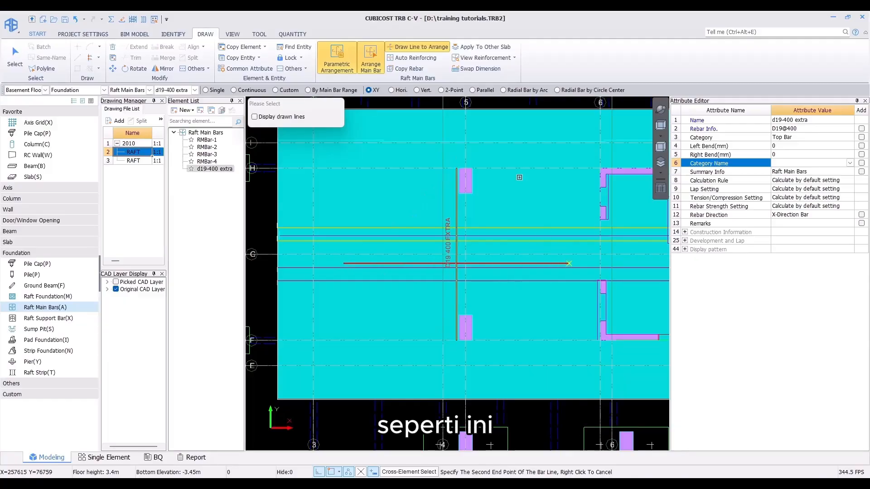
{"action": "left_click", "coordinate": [569, 263]}
{"action": "scroll", "coordinate": [448, 270], "scroll_direction": "up", "scroll_amount": 3}
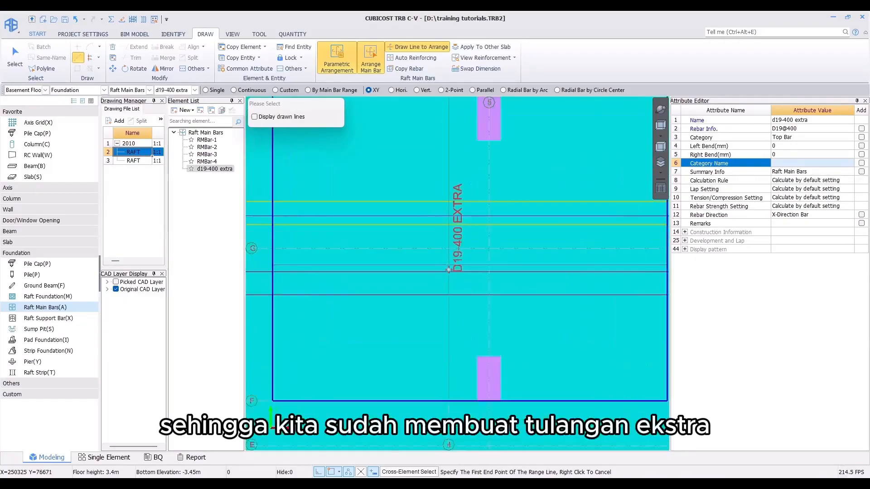
{"action": "scroll", "coordinate": [449, 270], "scroll_direction": "down", "scroll_amount": 2}
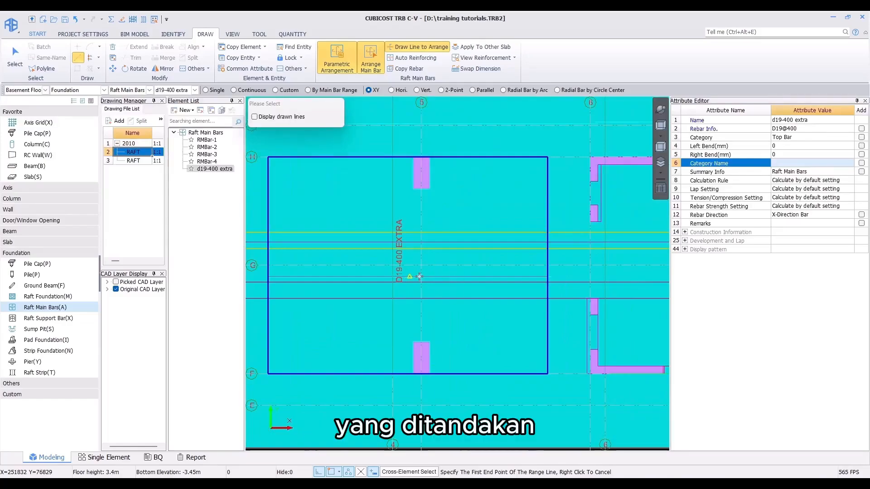
{"action": "key", "text": "F10"}
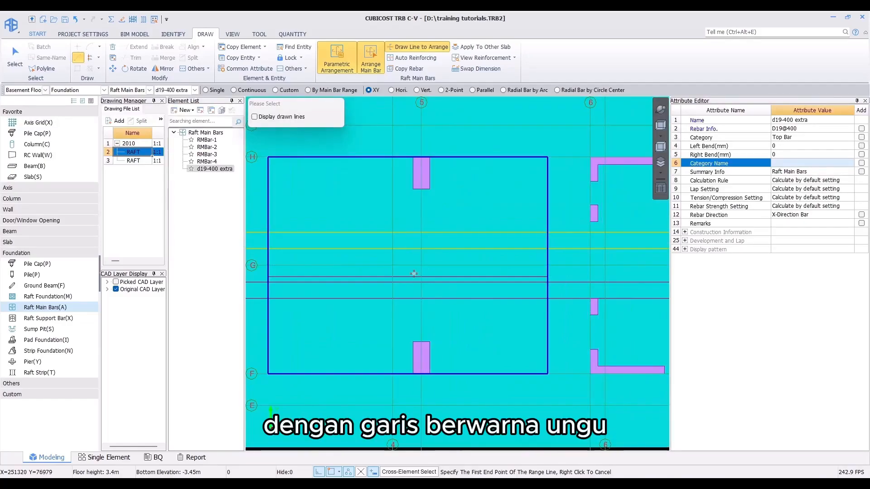
{"action": "scroll", "coordinate": [408, 254], "scroll_direction": "down", "scroll_amount": 5}
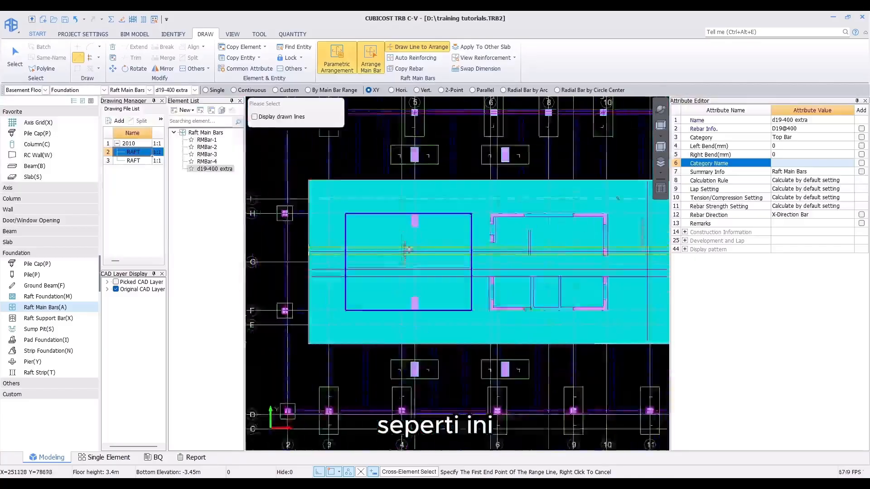
Step: Draw another extra top bar near axis 21 with Draw Line to Arrange: range along the D19-400 EXTRA line, bar line across it
{"action": "scroll", "coordinate": [470, 273], "scroll_direction": "up", "scroll_amount": 6}
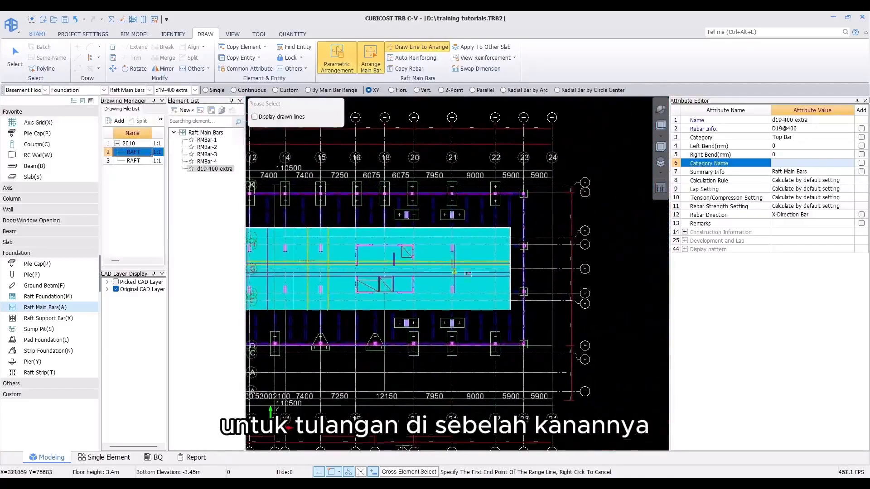
{"action": "scroll", "coordinate": [469, 273], "scroll_direction": "up", "scroll_amount": 1}
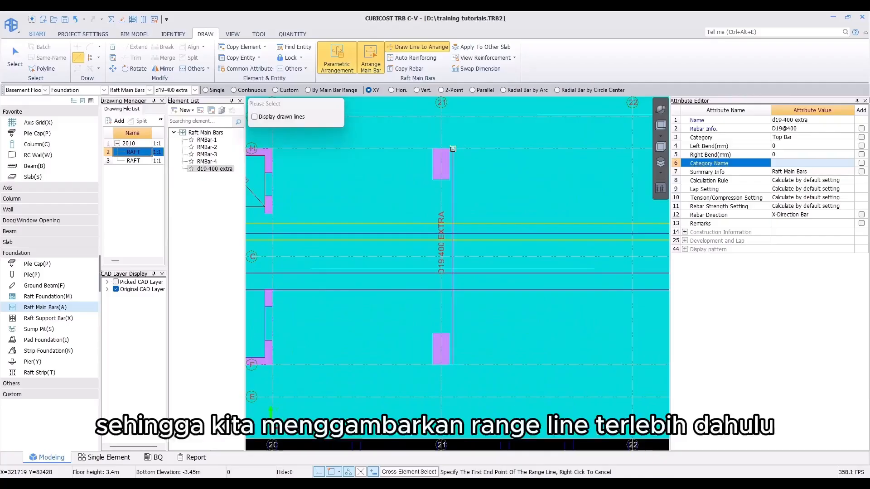
{"action": "left_click", "coordinate": [452, 150]}
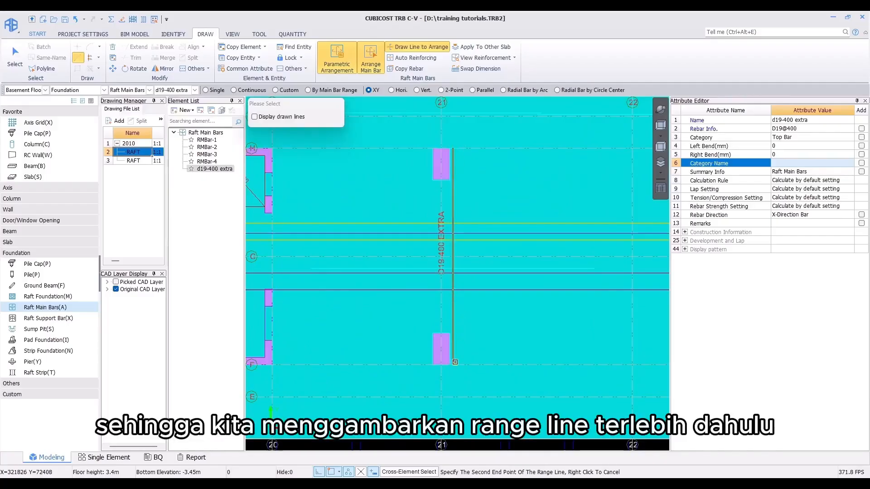
{"action": "left_click", "coordinate": [393, 277]}
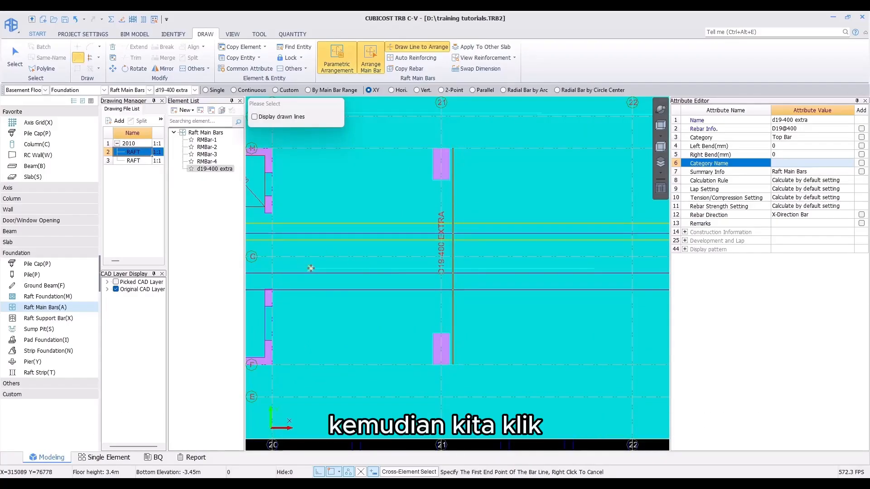
{"action": "left_click", "coordinate": [310, 268]}
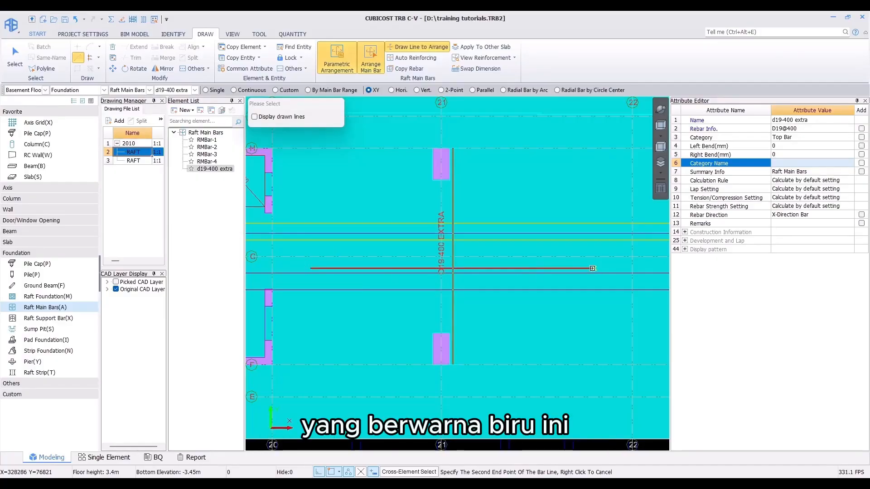
{"action": "left_click", "coordinate": [592, 268]}
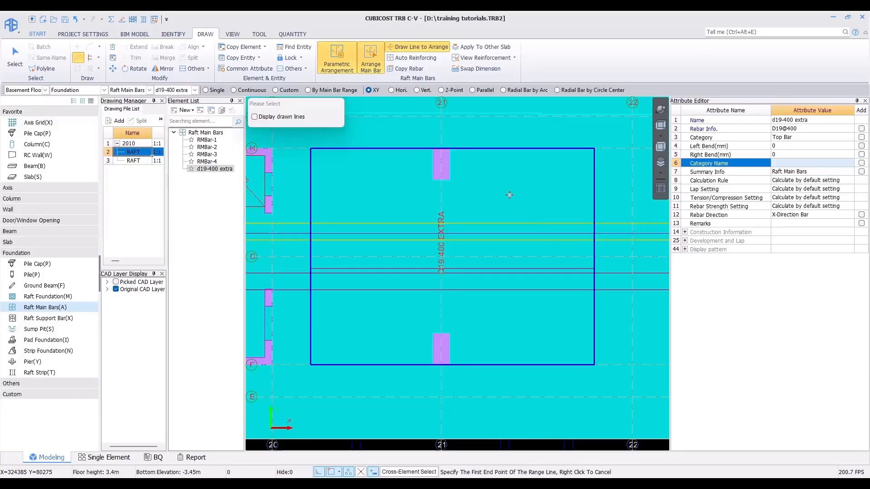
Step: Open the second RAFT drawing and relocate it so its axis 1/K intersection lands on the model's axis 1/K intersection
{"action": "double_click", "coordinate": [139, 161]}
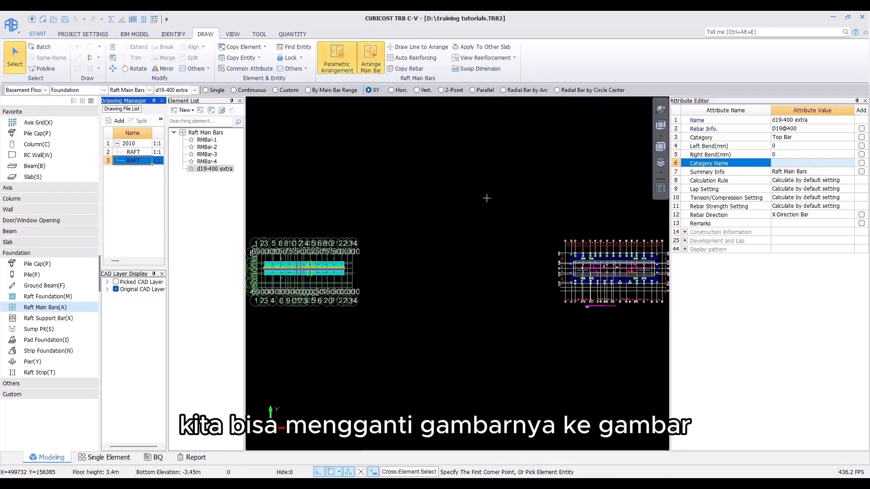
{"action": "middle_click_drag", "start_coordinate": [476, 217], "coordinate": [369, 189]}
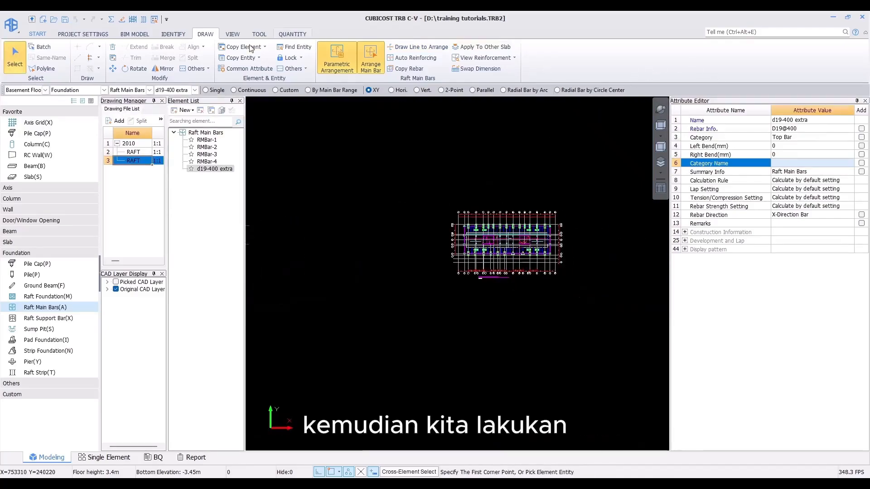
{"action": "left_click", "coordinate": [173, 34]}
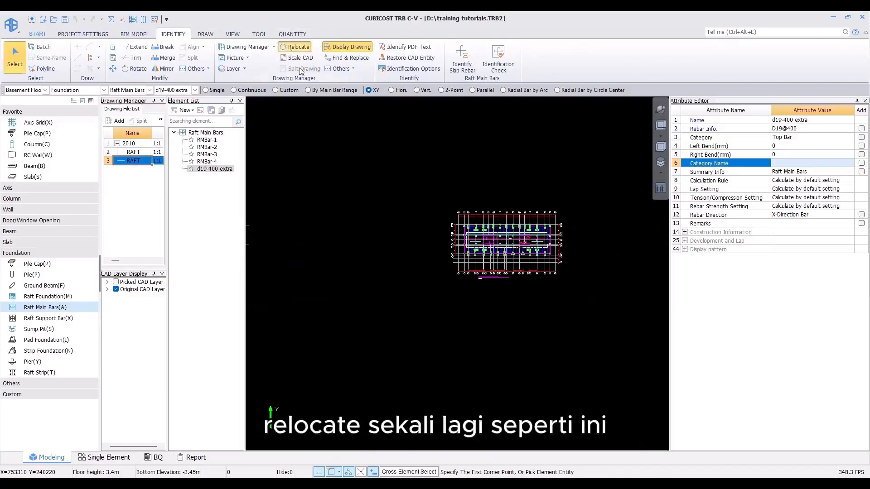
{"action": "scroll", "coordinate": [448, 218], "scroll_direction": "up", "scroll_amount": 10}
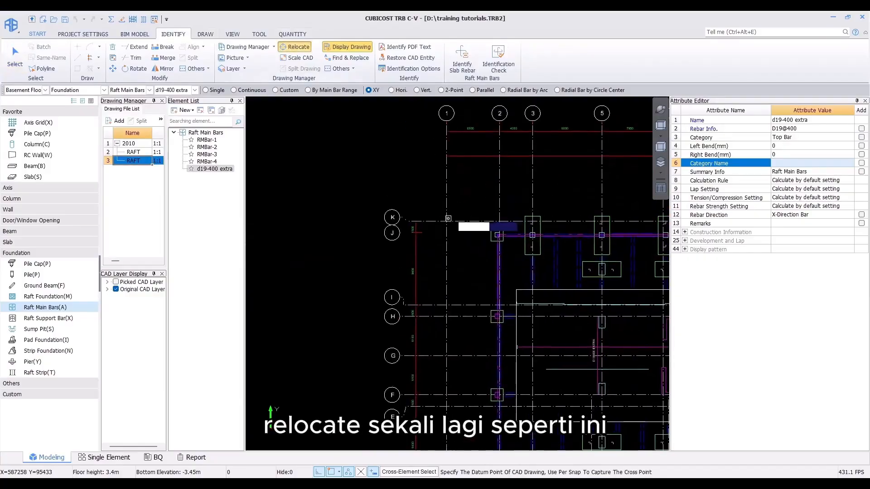
{"action": "left_click", "coordinate": [447, 221]}
{"action": "scroll", "coordinate": [385, 262], "scroll_direction": "down", "scroll_amount": 5}
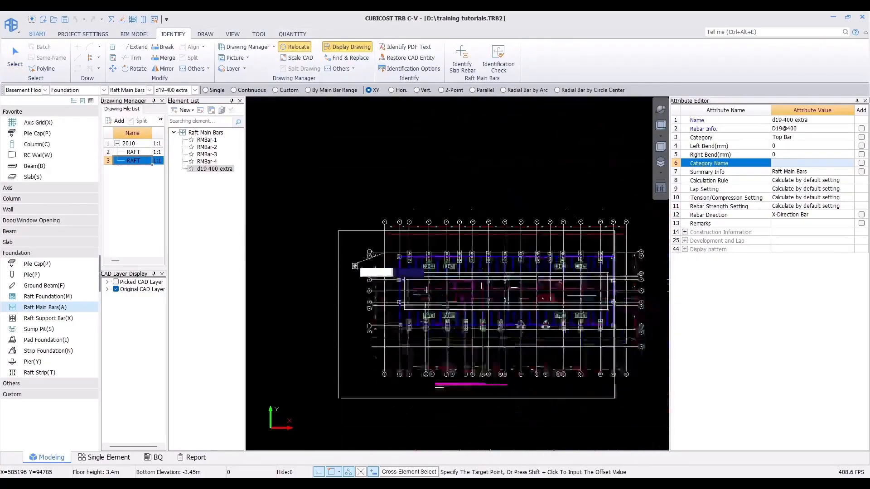
{"action": "scroll", "coordinate": [355, 266], "scroll_direction": "down", "scroll_amount": 5}
{"action": "middle_click_drag", "start_coordinate": [299, 286], "coordinate": [521, 252]}
{"action": "scroll", "coordinate": [459, 255], "scroll_direction": "up", "scroll_amount": 5}
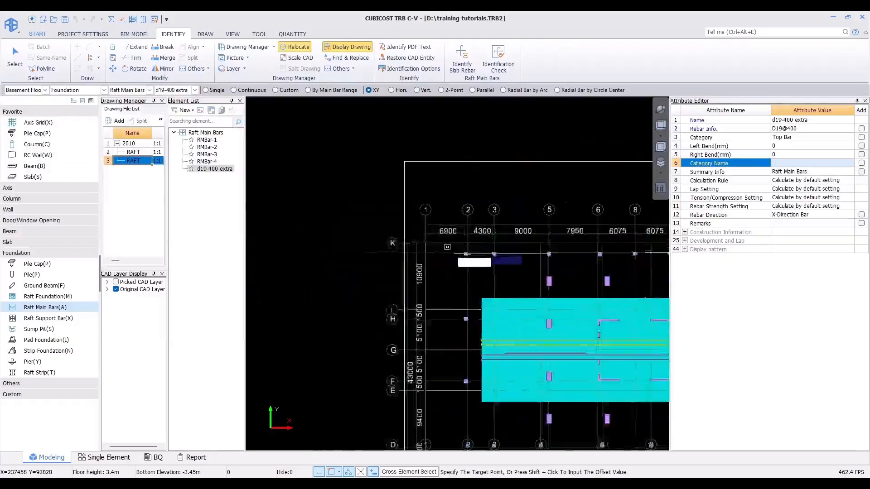
{"action": "left_click", "coordinate": [423, 243]}
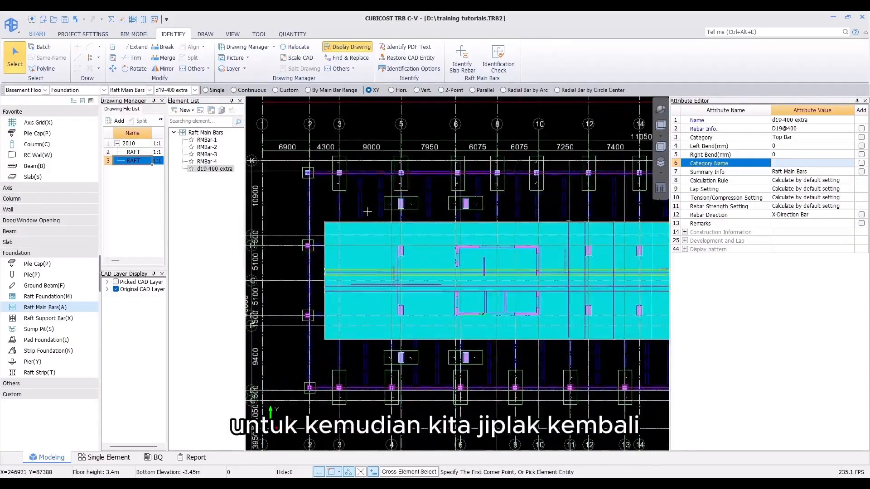
Step: Relocate the bottom reinforcement plan again, snapping its axis 1/K intersection precisely onto the model's axis 1/K
{"action": "middle_click_drag", "start_coordinate": [356, 210], "coordinate": [385, 230]}
{"action": "left_click", "coordinate": [297, 47]}
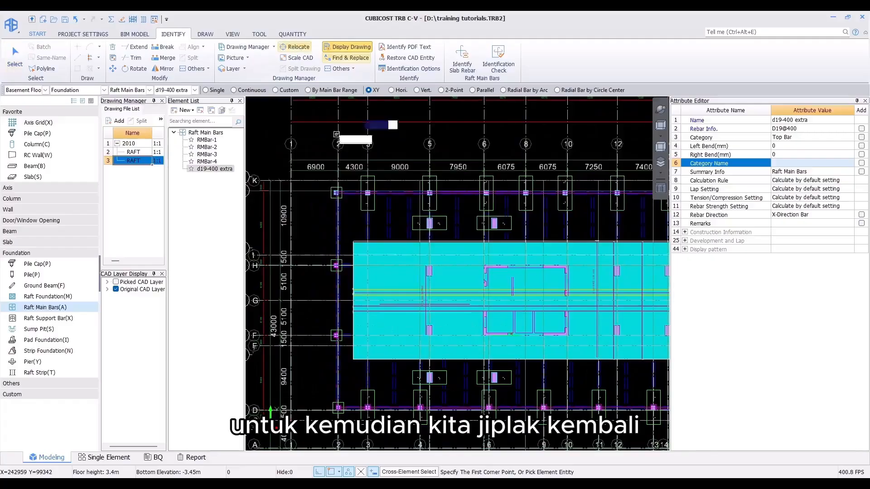
{"action": "scroll", "coordinate": [267, 174], "scroll_direction": "up", "scroll_amount": 2}
{"action": "scroll", "coordinate": [286, 181], "scroll_direction": "up", "scroll_amount": 4}
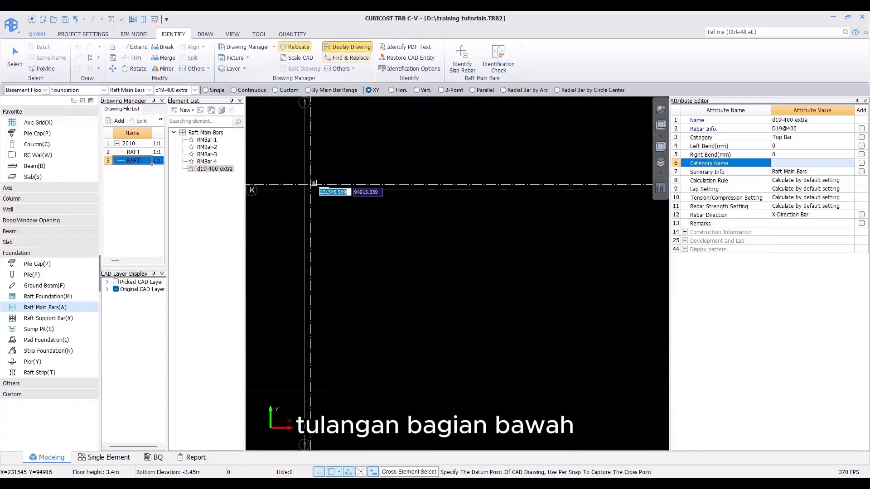
{"action": "left_click", "coordinate": [310, 185]}
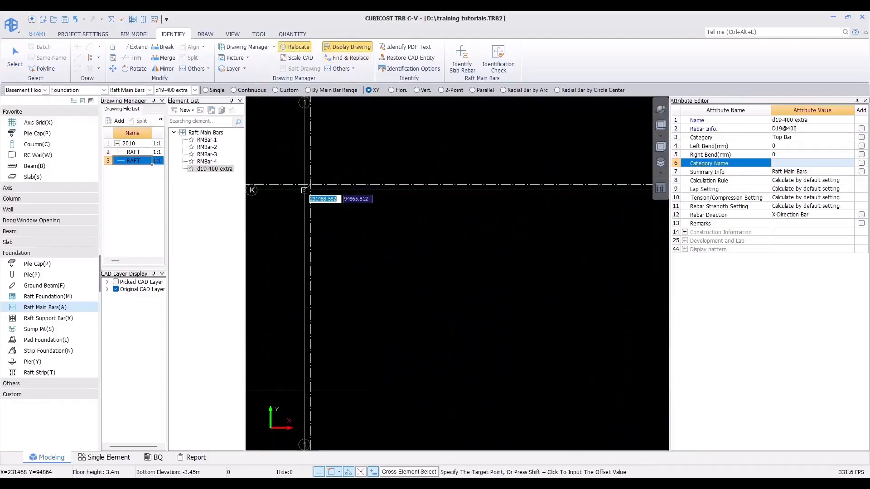
{"action": "left_click", "coordinate": [350, 202]}
{"action": "scroll", "coordinate": [313, 187], "scroll_direction": "down", "scroll_amount": 4}
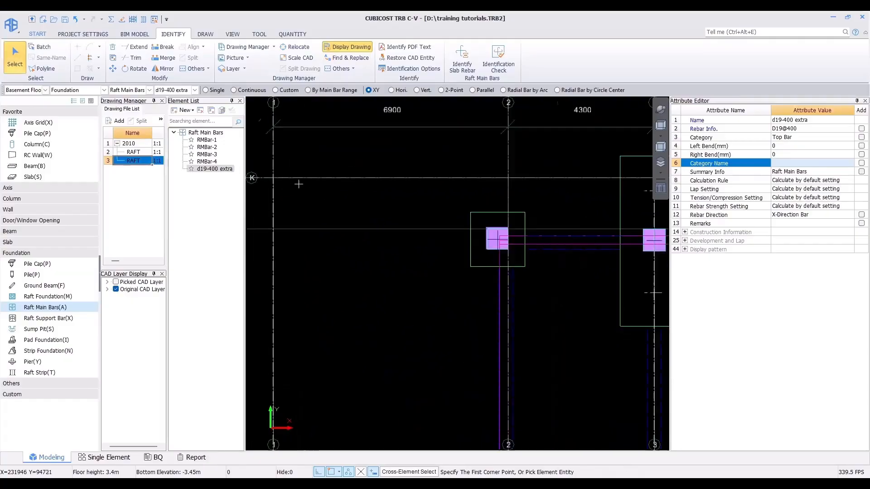
{"action": "scroll", "coordinate": [313, 187], "scroll_direction": "down", "scroll_amount": 3}
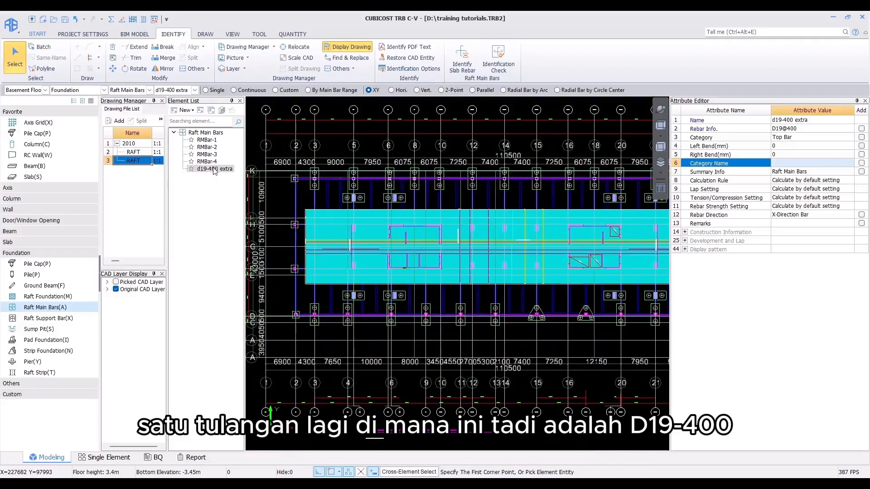
Step: Rename the extra raft bar to d19-400 extra top and make a copy of it
{"action": "left_click", "coordinate": [818, 120]}
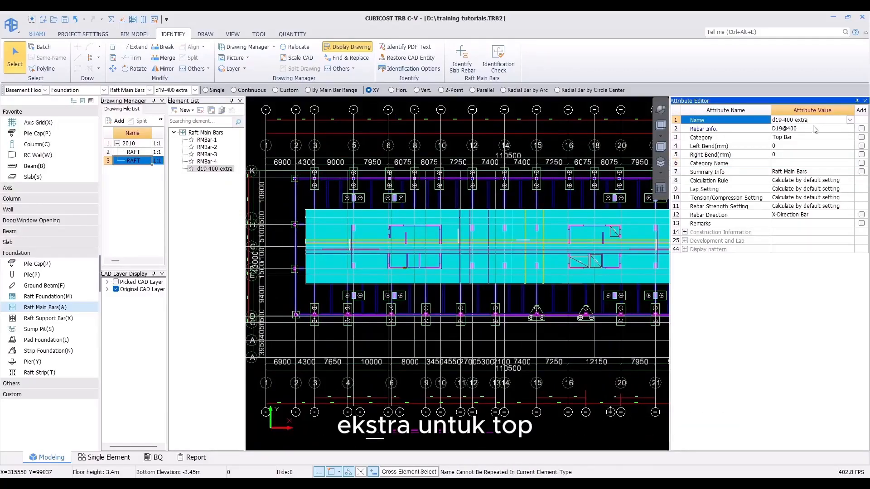
{"action": "left_click", "coordinate": [813, 128]}
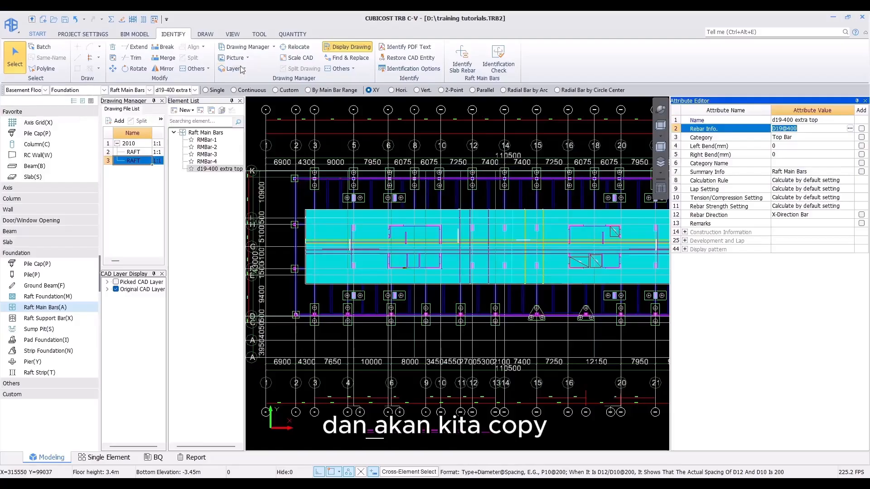
{"action": "left_click", "coordinate": [211, 110]}
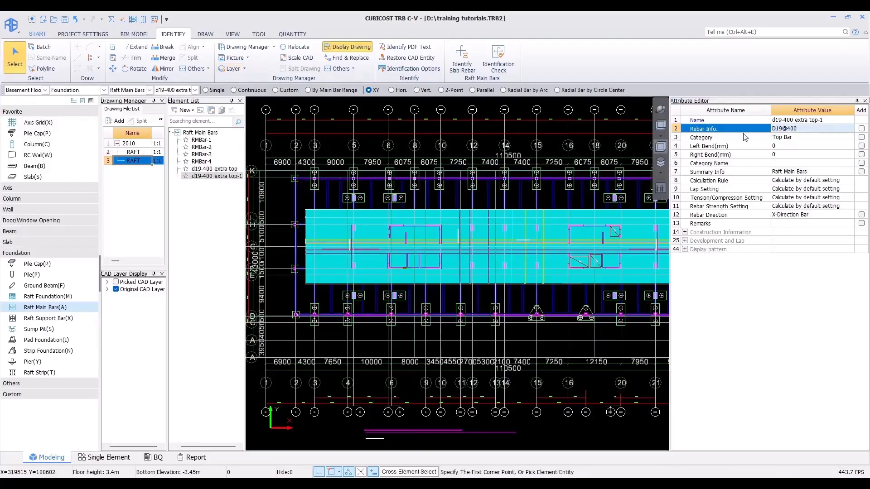
Step: Rename the copied bar to d19-400 extra botto
{"action": "left_click", "coordinate": [806, 120]}
{"action": "left_click_drag", "start_coordinate": [815, 119], "coordinate": [838, 119]}
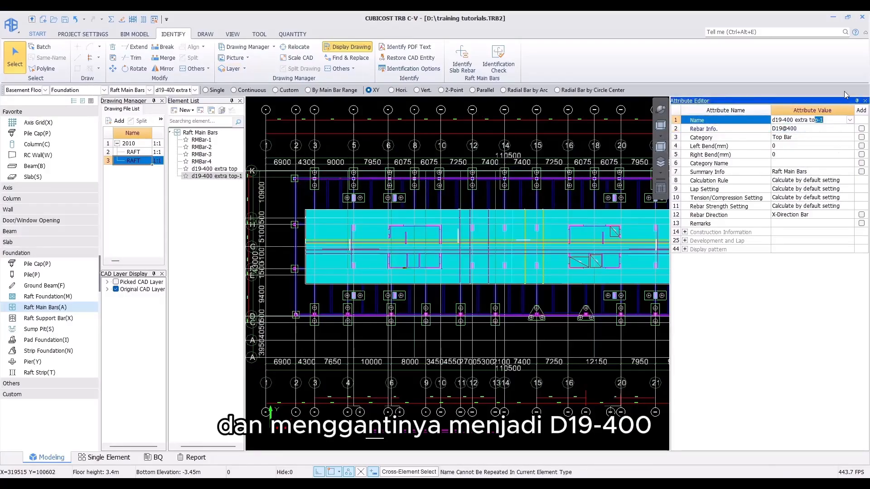
{"action": "key", "text": "BackSpace"}
{"action": "key", "text": "BackSpace"}
{"action": "key", "text": "BackSpace"}
{"action": "type", "text": "bton"}
{"action": "type", "text": "to"}
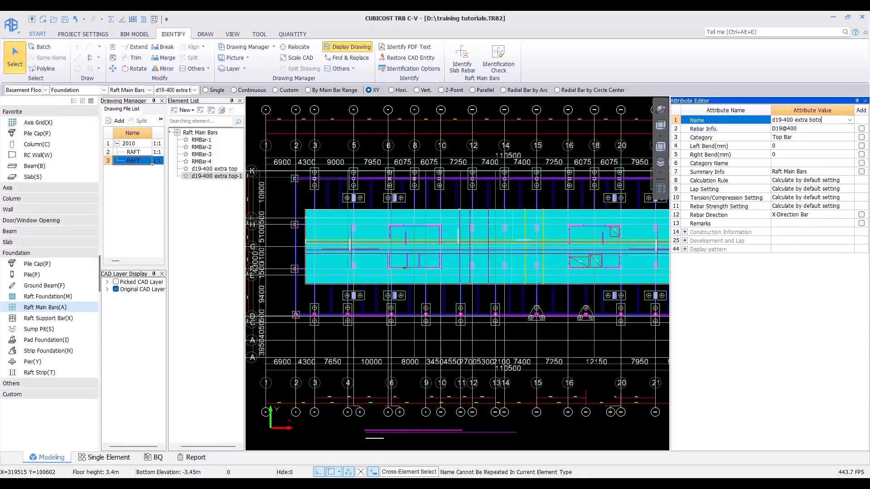
{"action": "key", "text": "Return"}
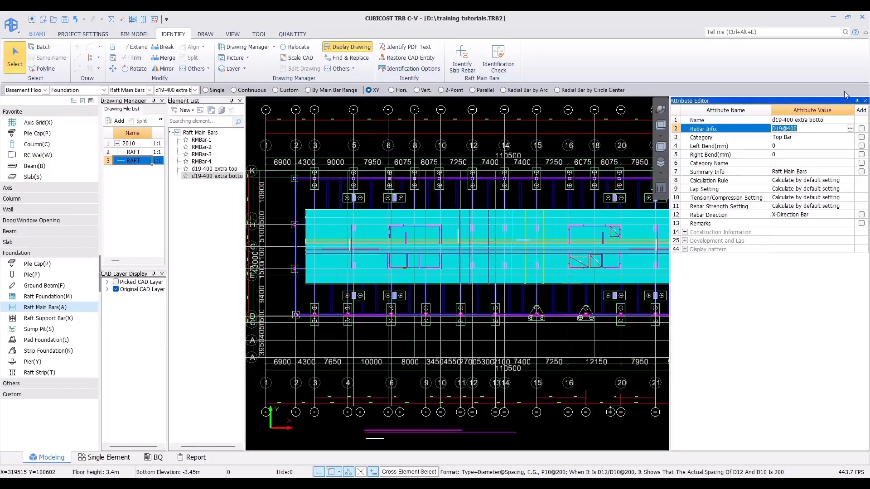
Step: Set the copied bar's category to Bottom Bar and complete its name as d19-400 extra bottom
{"action": "left_click", "coordinate": [839, 140]}
{"action": "left_click", "coordinate": [839, 139]}
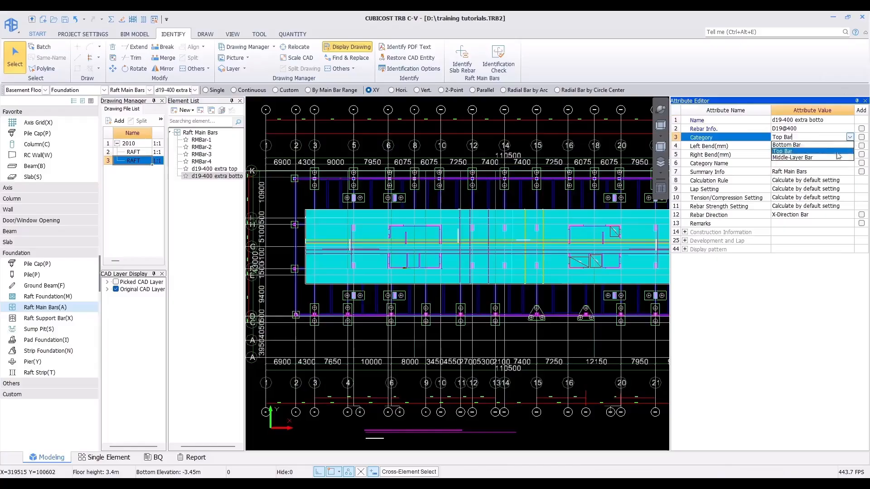
{"action": "left_click", "coordinate": [824, 144]}
{"action": "left_click", "coordinate": [834, 120]}
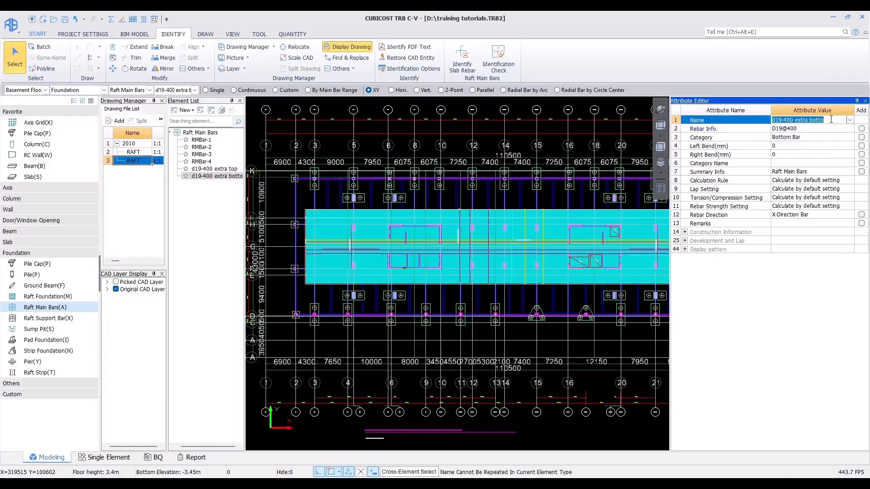
{"action": "left_click", "coordinate": [834, 120]}
{"action": "key", "text": "Return"}
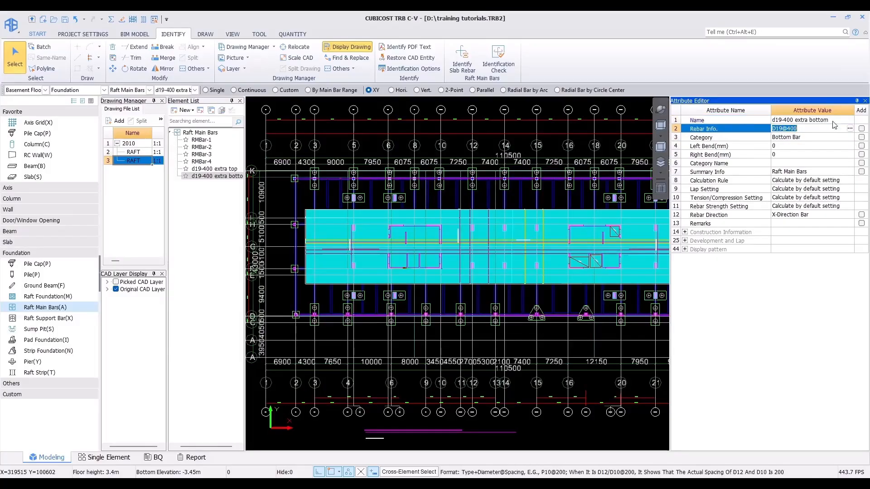
Step: Draw the bottom extra bar with Draw Line to Arrange: range along the D19-400 EXTRA line, bar line across it
{"action": "scroll", "coordinate": [339, 254], "scroll_direction": "up", "scroll_amount": 5}
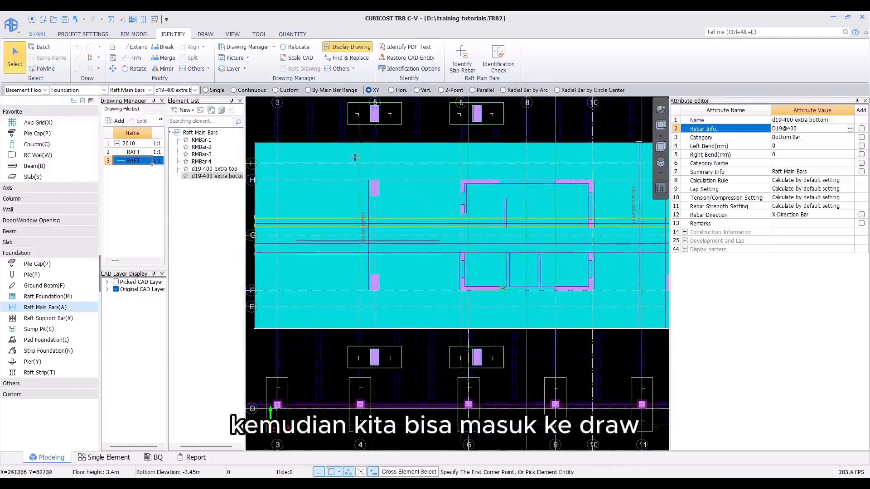
{"action": "left_click", "coordinate": [205, 35]}
{"action": "left_click", "coordinate": [399, 46]}
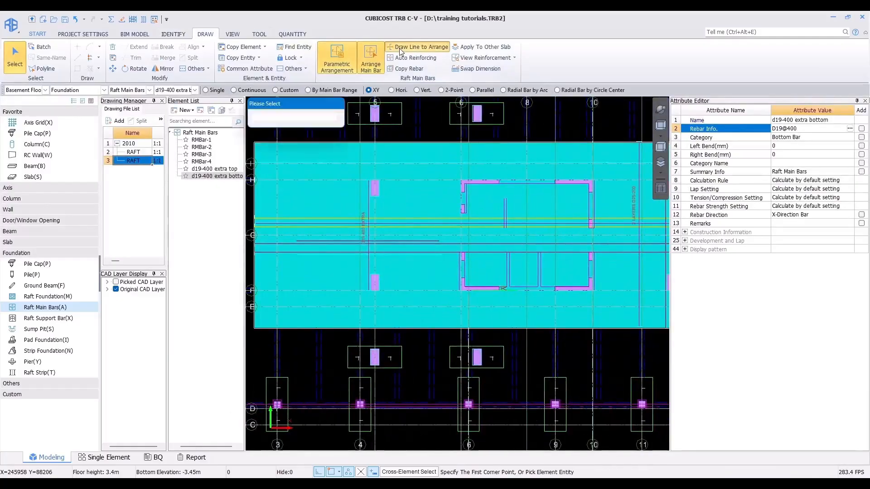
{"action": "scroll", "coordinate": [358, 195], "scroll_direction": "up", "scroll_amount": 5}
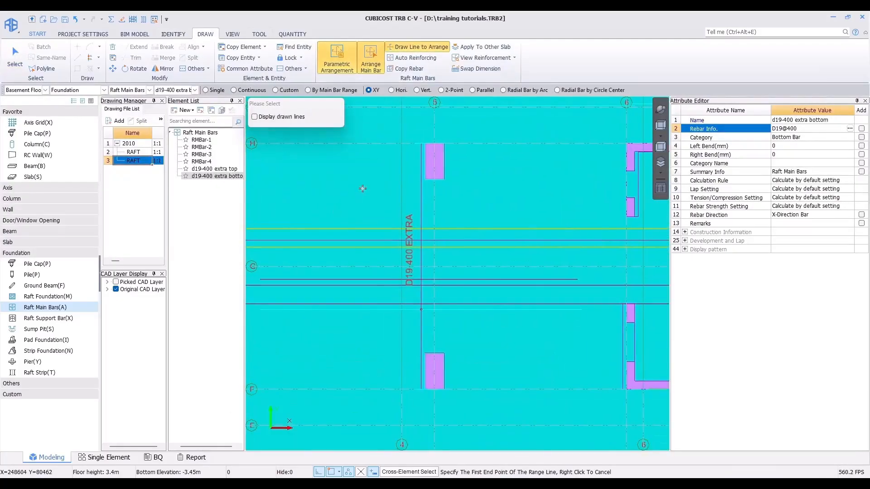
{"action": "left_click", "coordinate": [421, 143]}
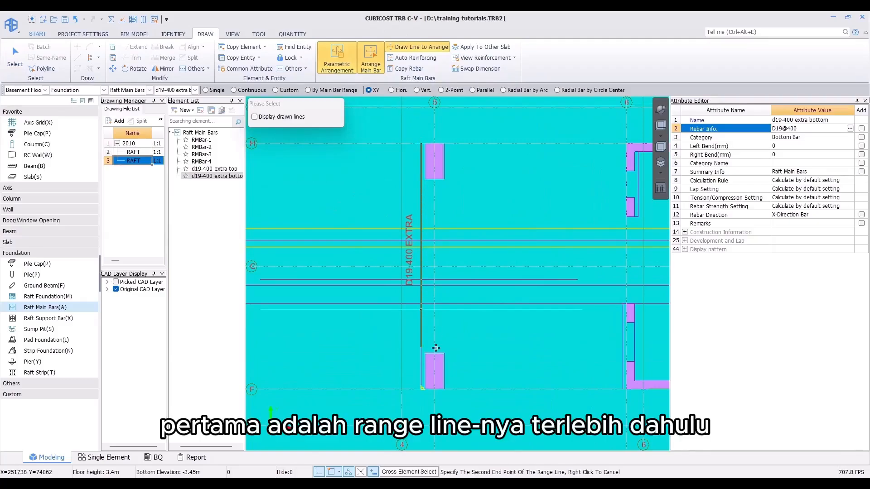
{"action": "left_click", "coordinate": [421, 383]}
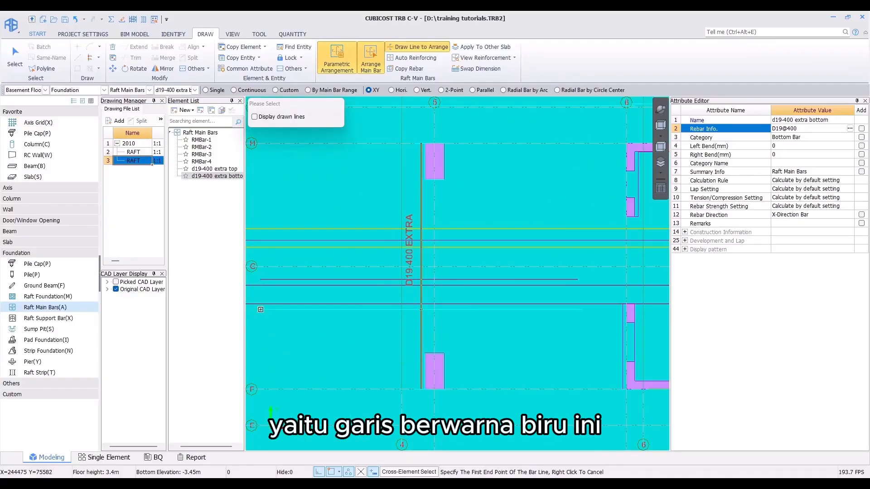
{"action": "left_click", "coordinate": [262, 309]}
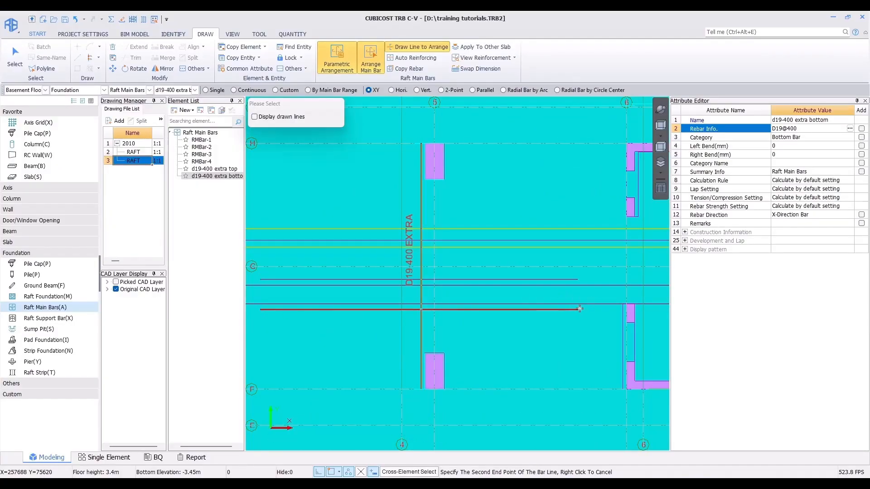
{"action": "left_click", "coordinate": [578, 328]}
Step: Draw one more bottom extra bar with Draw Line to Arrange: range along the second D19-400 EXTRA line, bar line across it
{"action": "scroll", "coordinate": [498, 254], "scroll_direction": "down", "scroll_amount": 5}
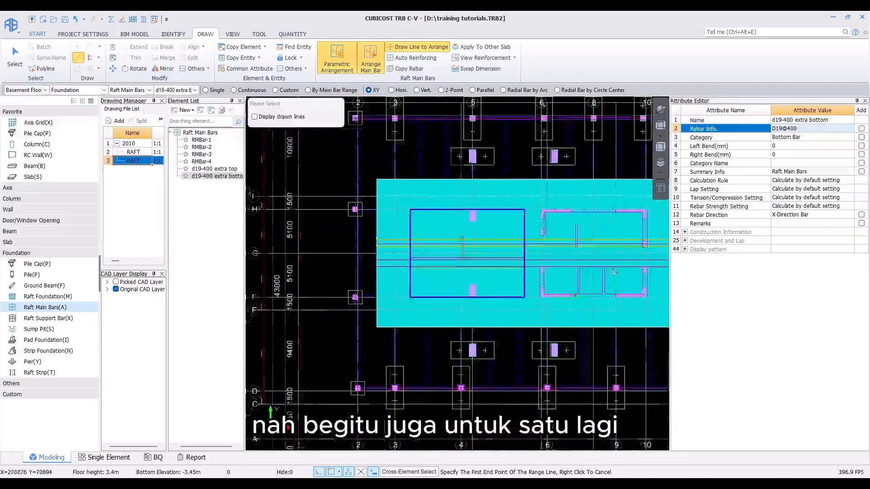
{"action": "middle_click_drag", "start_coordinate": [651, 301], "coordinate": [325, 296]}
{"action": "middle_click_drag", "start_coordinate": [639, 285], "coordinate": [332, 269]}
{"action": "scroll", "coordinate": [474, 246], "scroll_direction": "up", "scroll_amount": 4}
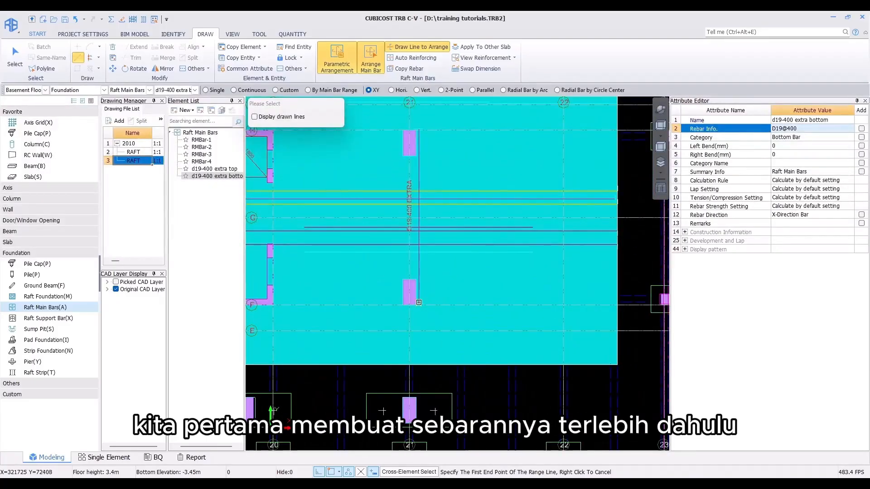
{"action": "left_click", "coordinate": [420, 244]}
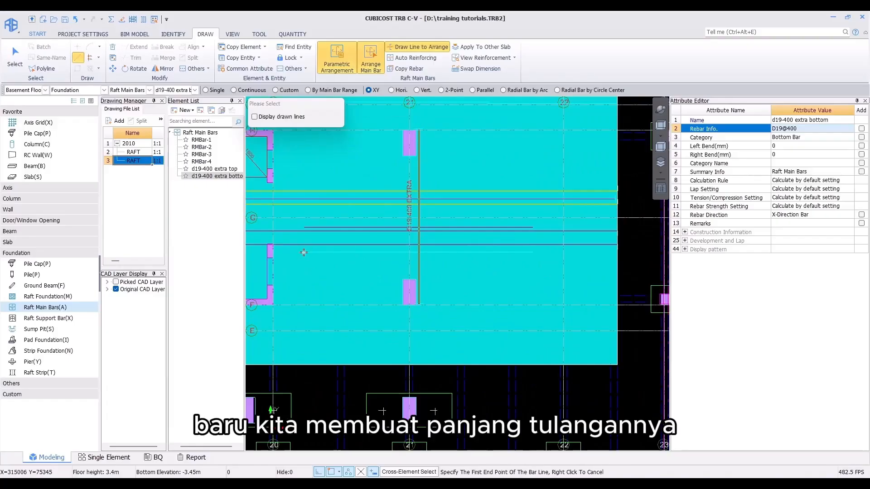
{"action": "left_click", "coordinate": [304, 253]}
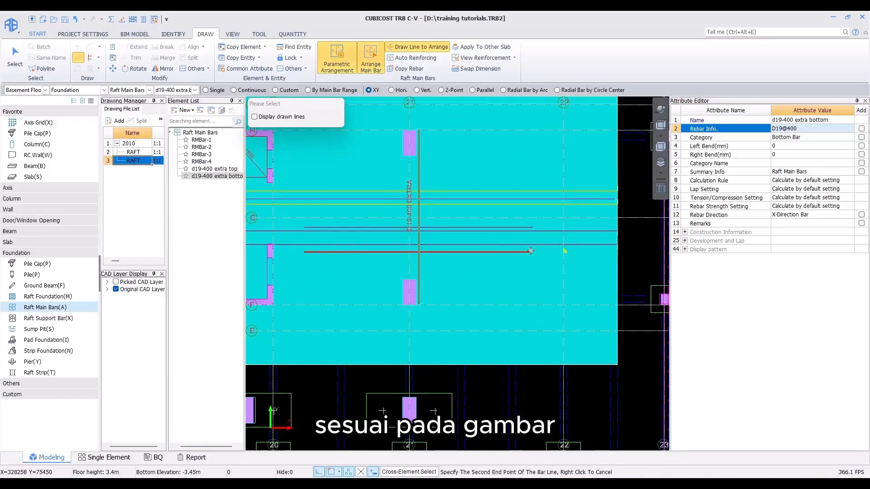
{"action": "left_click", "coordinate": [531, 252]}
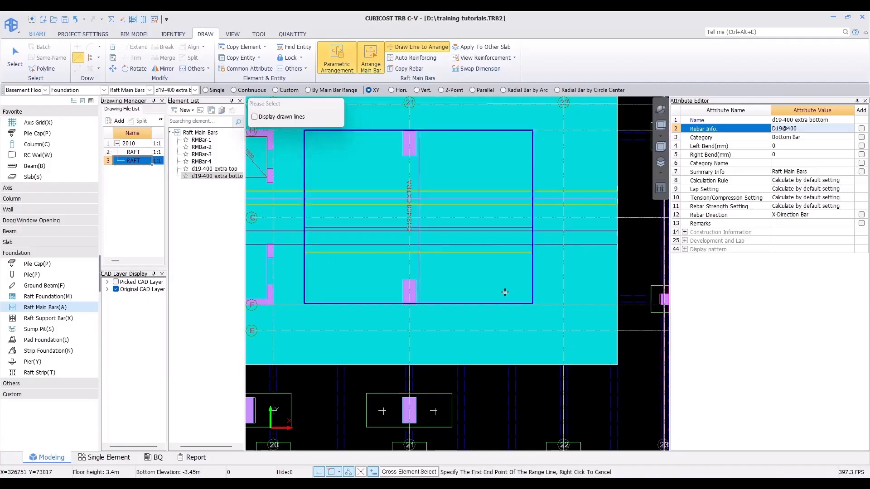
{"action": "right_click", "coordinate": [372, 223]}
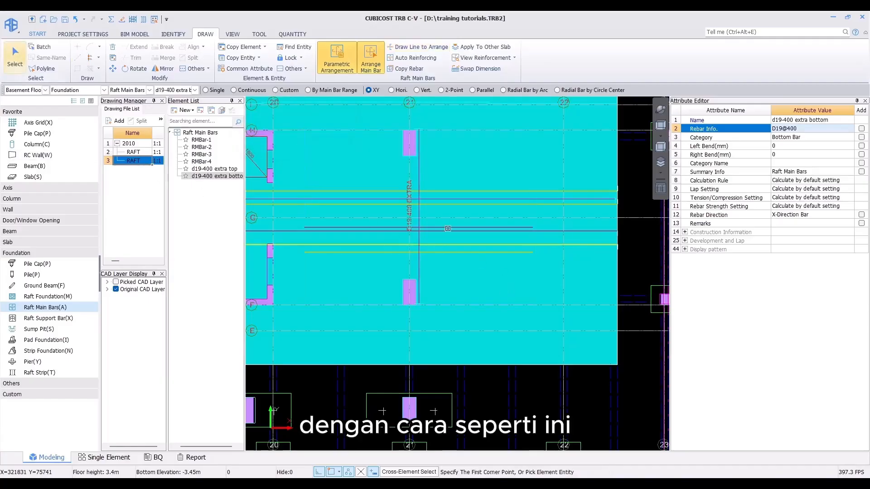
Step: Hide the imported CAD drawing so only the modelled elements are displayed
{"action": "middle_click_drag", "start_coordinate": [376, 229], "coordinate": [489, 257]}
{"action": "scroll", "coordinate": [488, 257], "scroll_direction": "down", "scroll_amount": 6}
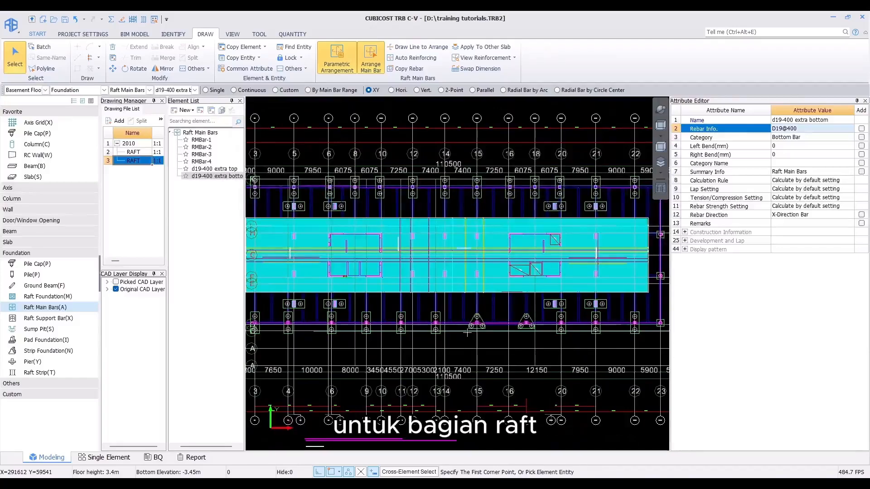
{"action": "middle_click_drag", "start_coordinate": [475, 336], "coordinate": [487, 345]}
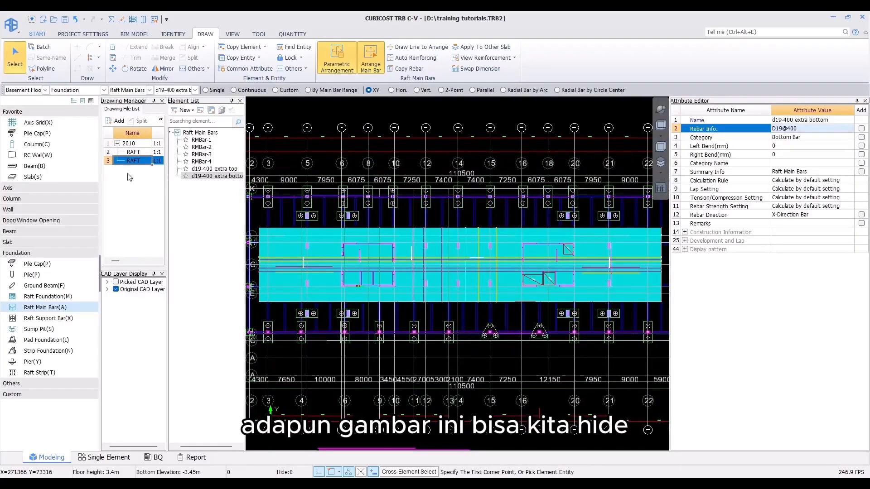
{"action": "left_click", "coordinate": [174, 35]}
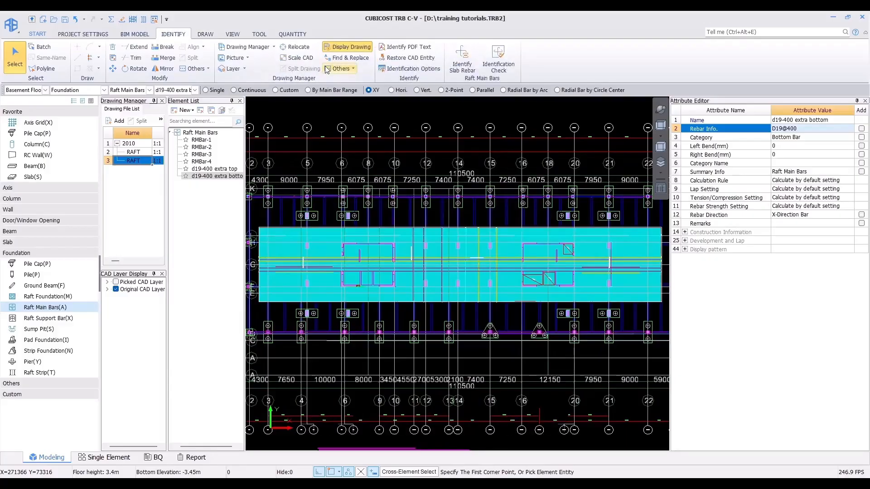
{"action": "left_click", "coordinate": [356, 50]}
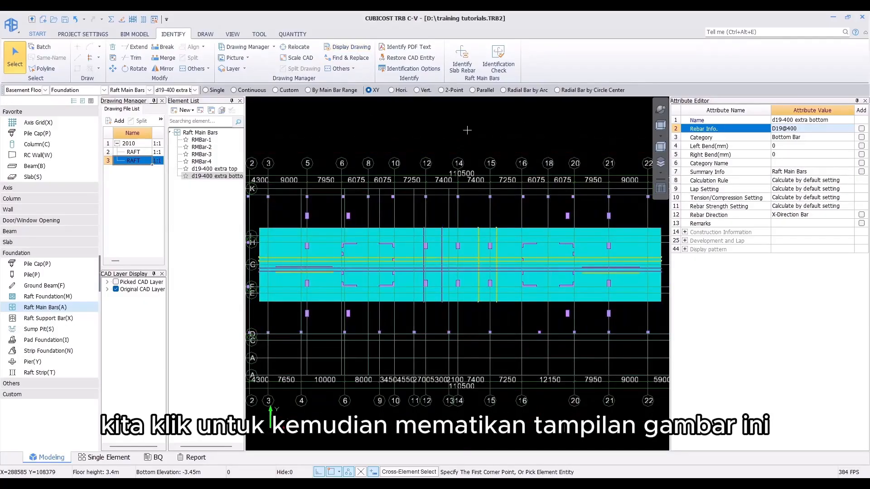
Step: Run the quantity calculation for the model and close the completion dialog
{"action": "scroll", "coordinate": [480, 156], "scroll_direction": "down", "scroll_amount": 2}
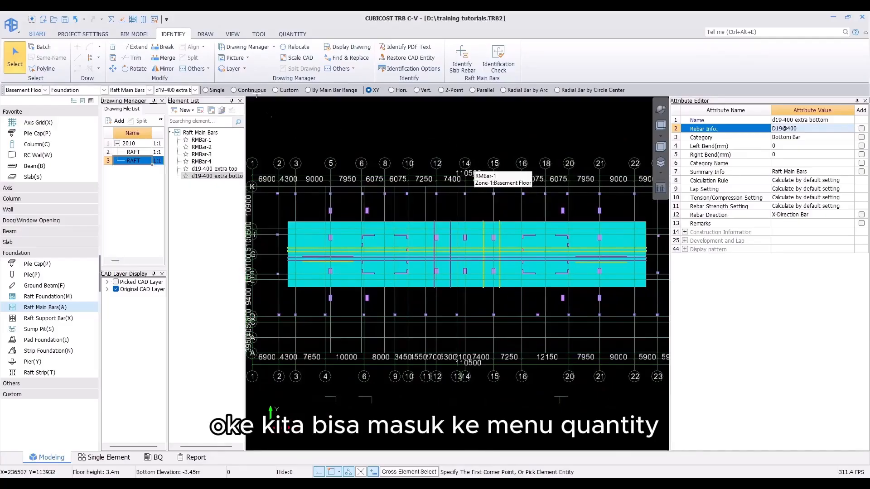
{"action": "left_click", "coordinate": [294, 34]}
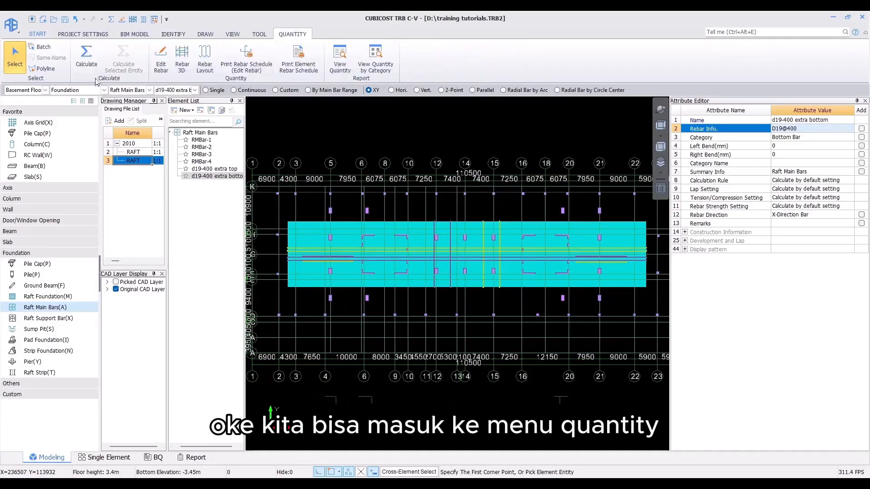
{"action": "left_click", "coordinate": [86, 57]}
{"action": "left_click", "coordinate": [451, 325]}
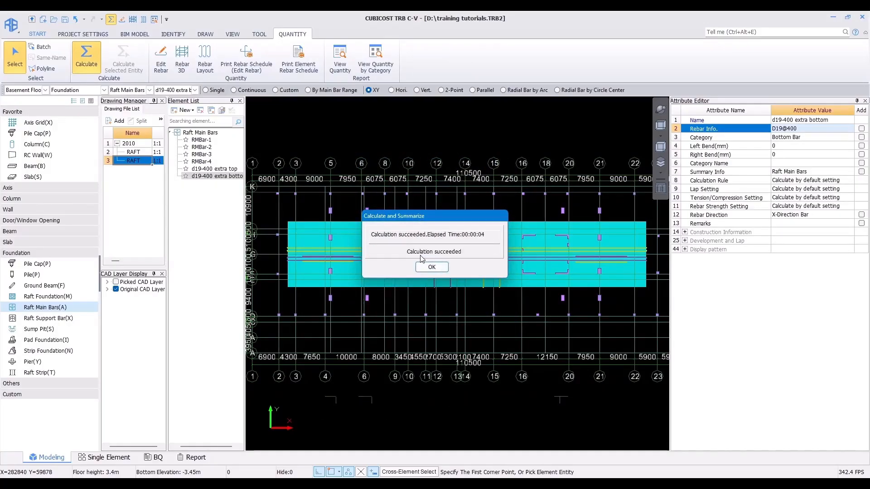
{"action": "left_click", "coordinate": [432, 266]}
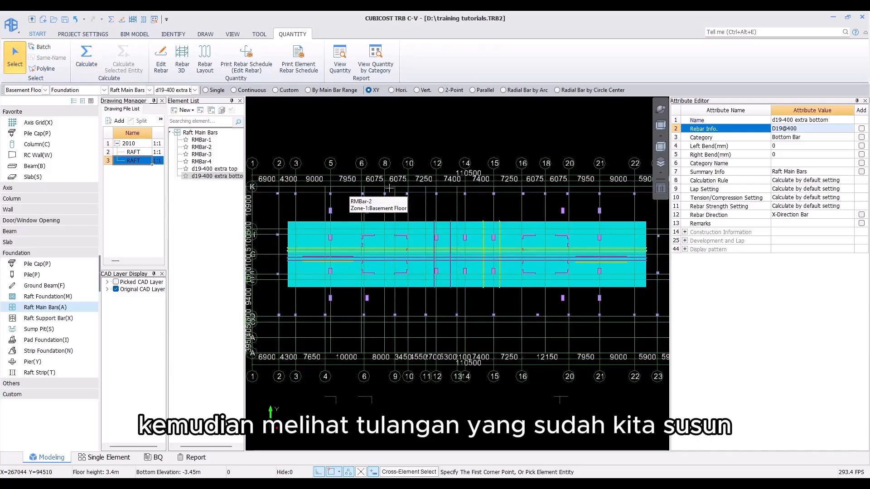
Step: Select one raft main bar and inspect its arrangement in Rebar 3D
{"action": "scroll", "coordinate": [408, 204], "scroll_direction": "up", "scroll_amount": 4}
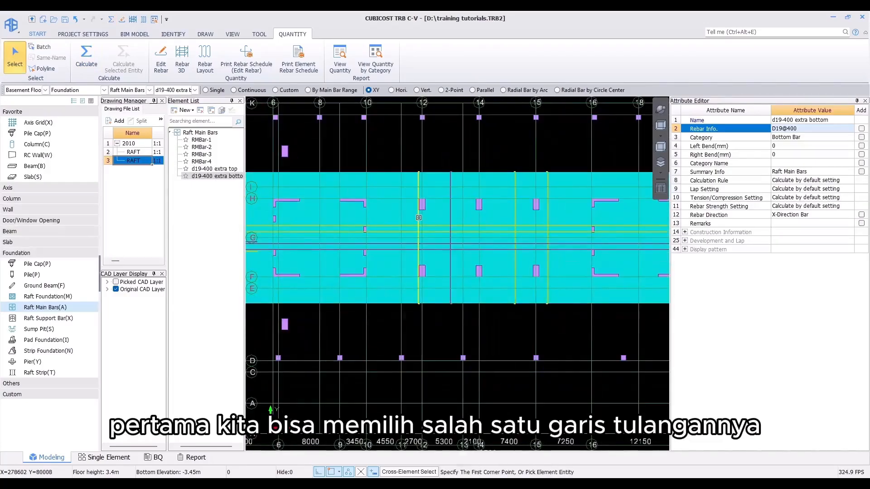
{"action": "left_click", "coordinate": [419, 217]}
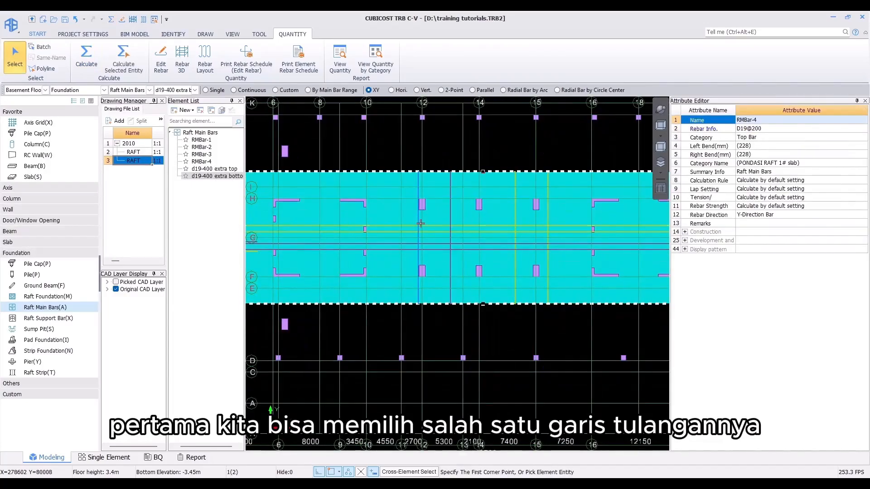
{"action": "left_click", "coordinate": [182, 60]}
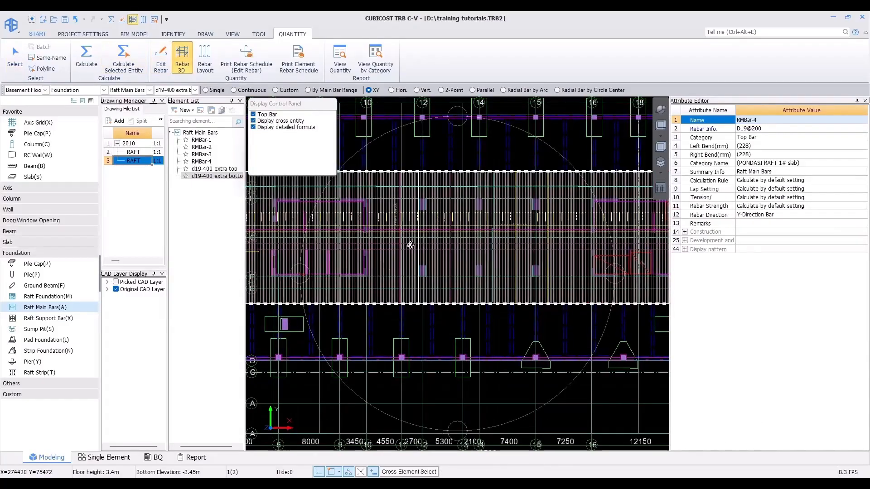
{"action": "scroll", "coordinate": [410, 245], "scroll_direction": "up", "scroll_amount": 6}
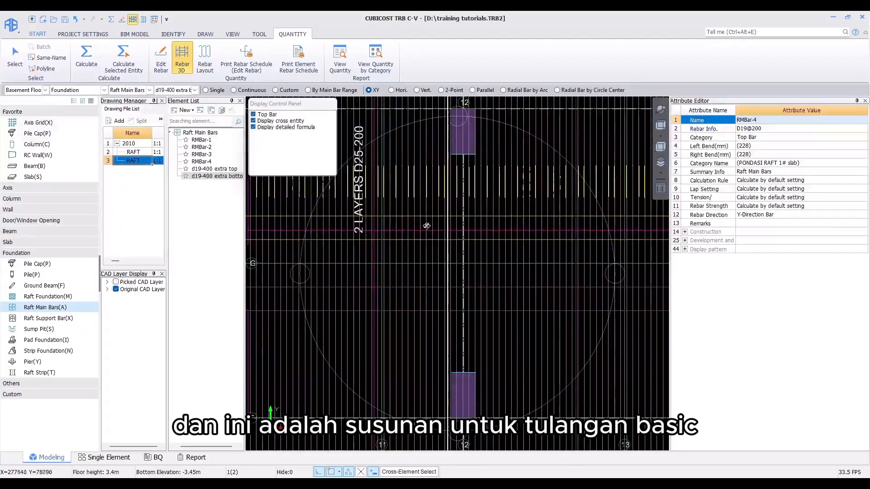
{"action": "scroll", "coordinate": [417, 218], "scroll_direction": "up", "scroll_amount": 4}
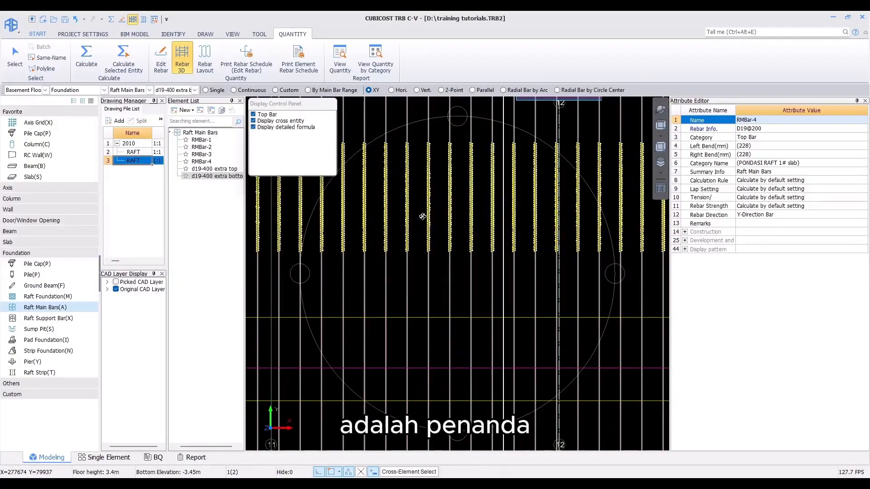
{"action": "scroll", "coordinate": [422, 216], "scroll_direction": "down", "scroll_amount": 4}
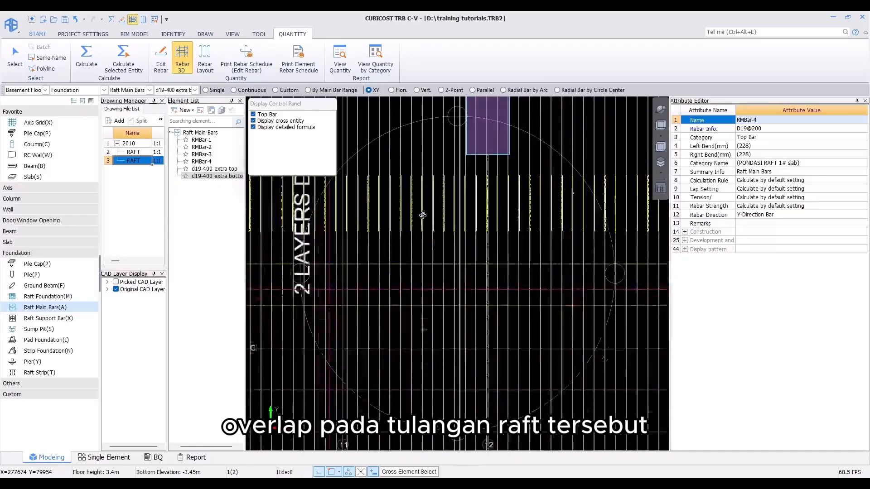
{"action": "scroll", "coordinate": [422, 216], "scroll_direction": "down", "scroll_amount": 2}
{"action": "key", "text": "Escape"}
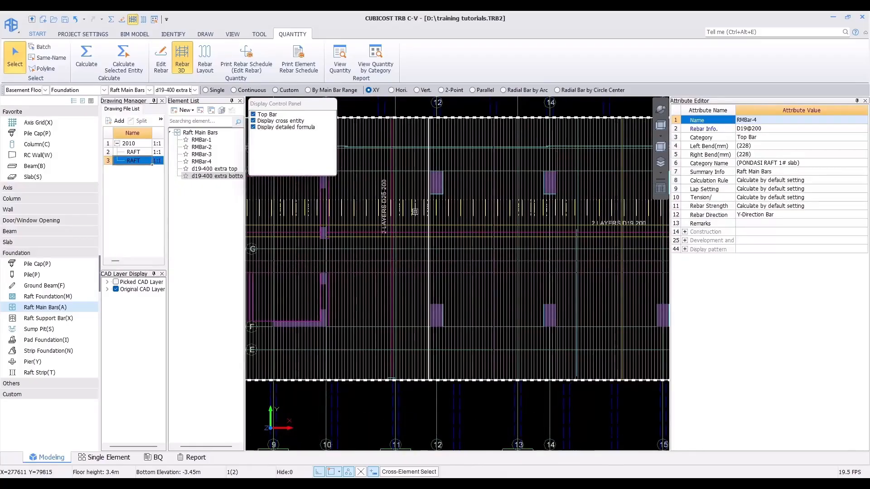
{"action": "key", "text": "Escape"}
{"action": "scroll", "coordinate": [414, 211], "scroll_direction": "down", "scroll_amount": 6}
{"action": "scroll", "coordinate": [347, 207], "scroll_direction": "up", "scroll_amount": 7}
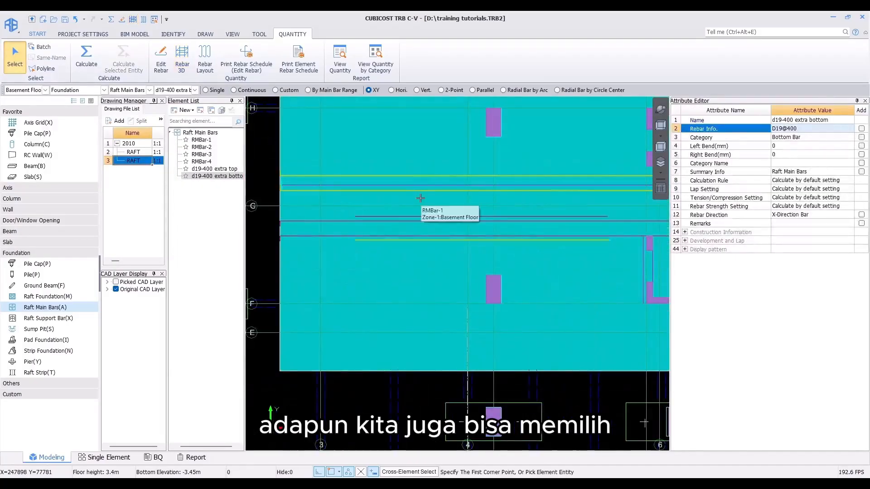
Step: Select the extra bar area and inspect the top and bottom extra bars in Rebar 3D, orbiting the view
{"action": "left_click_drag", "start_coordinate": [421, 198], "coordinate": [391, 254]}
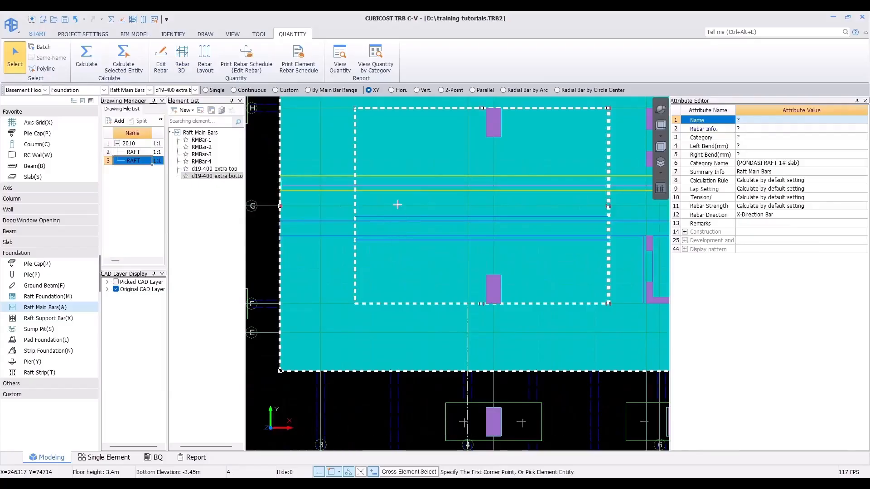
{"action": "left_click", "coordinate": [181, 58]}
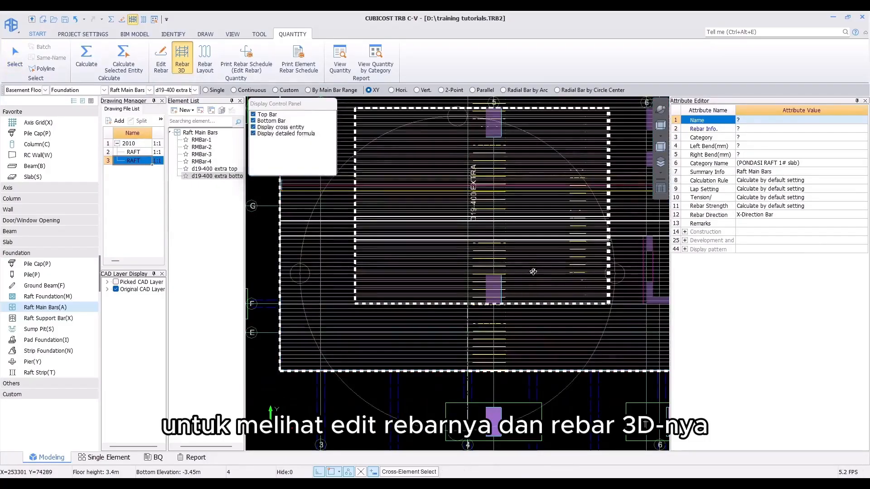
{"action": "left_click_drag", "start_coordinate": [587, 155], "coordinate": [393, 313]}
{"action": "scroll", "coordinate": [392, 314], "scroll_direction": "up", "scroll_amount": 5}
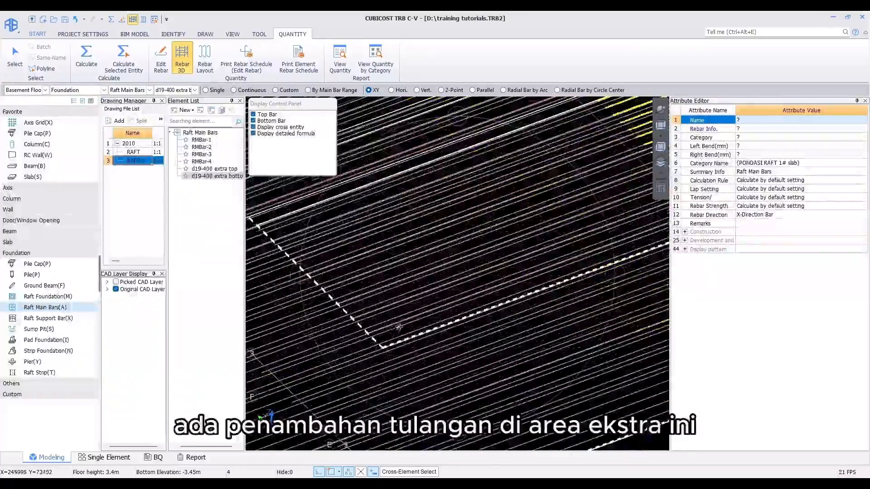
{"action": "scroll", "coordinate": [407, 284], "scroll_direction": "down", "scroll_amount": 6}
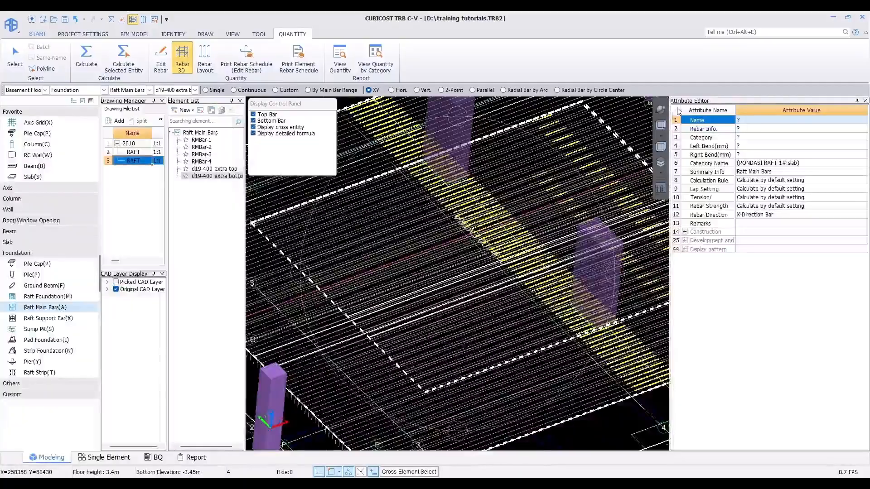
{"action": "left_click", "coordinate": [658, 127]}
{"action": "left_click", "coordinate": [14, 58]}
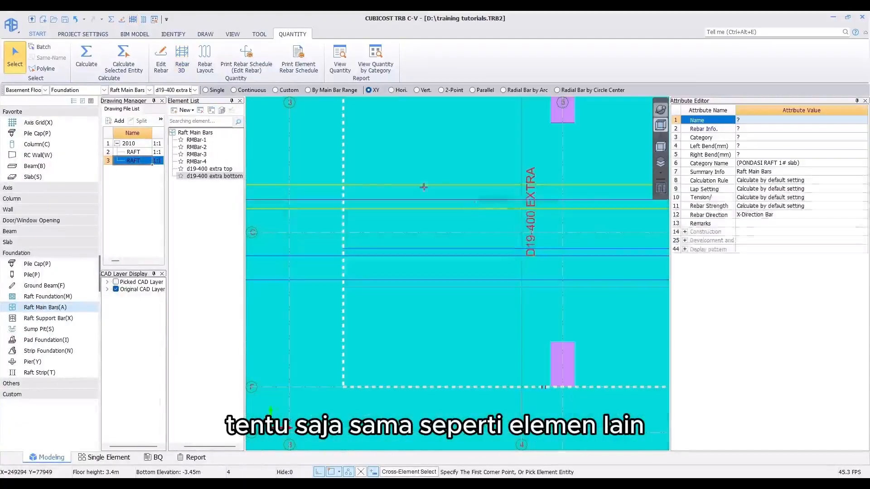
{"action": "key", "text": "Escape"}
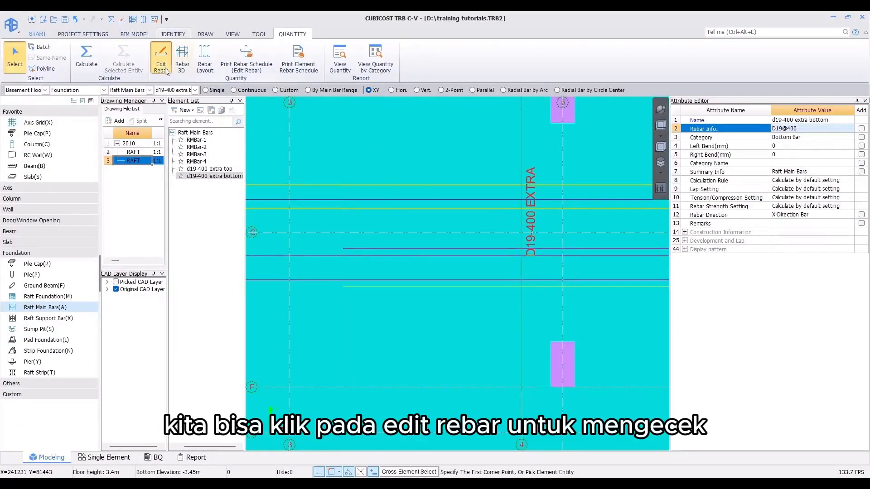
Step: Open Edit Rebar on the extra top bar to review its length calculation and quantity
{"action": "left_click", "coordinate": [161, 59]}
{"action": "left_click", "coordinate": [424, 154]}
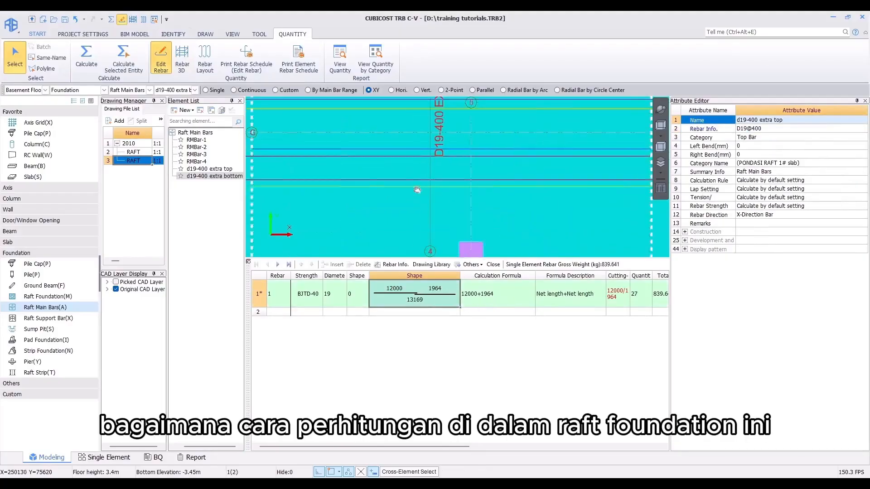
{"action": "scroll", "coordinate": [403, 182], "scroll_direction": "down", "scroll_amount": 5}
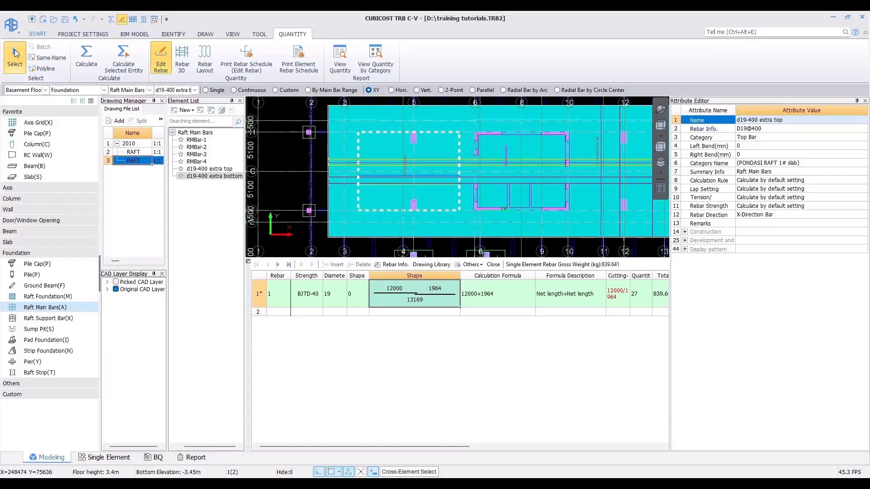
{"action": "key", "text": "Escape"}
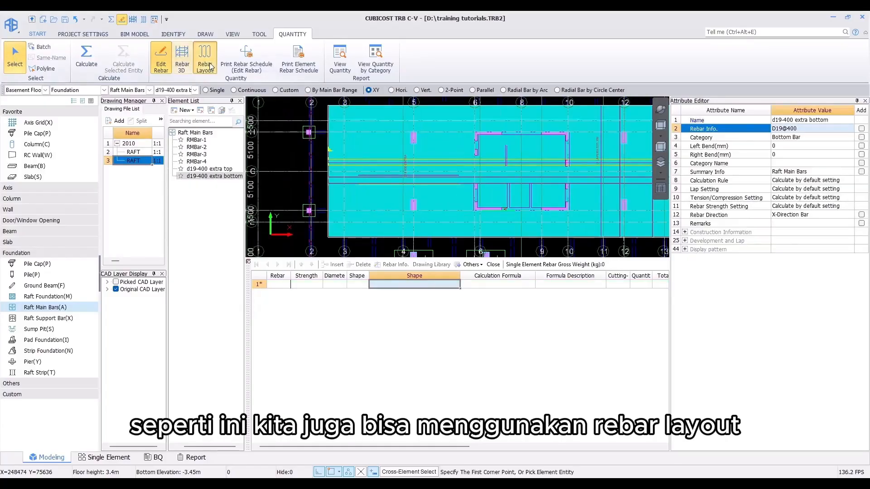
Step: Open Rebar Layout for the raft and turn on display of both the bottom and top bars
{"action": "left_click", "coordinate": [459, 166]}
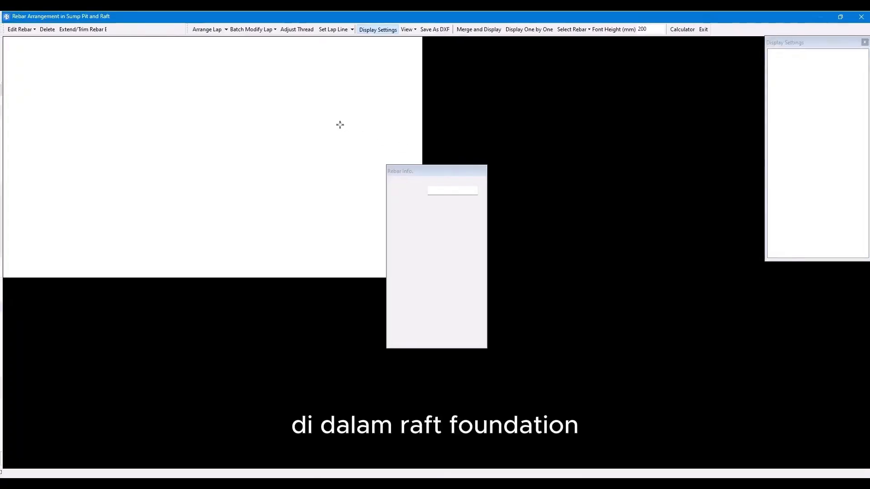
{"action": "scroll", "coordinate": [378, 203], "scroll_direction": "up", "scroll_amount": 5}
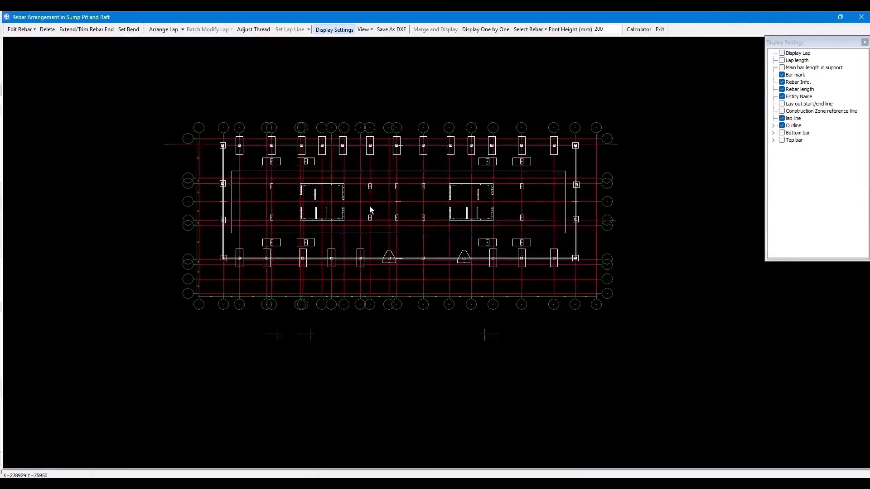
{"action": "left_click", "coordinate": [782, 132]}
{"action": "left_click", "coordinate": [782, 140]}
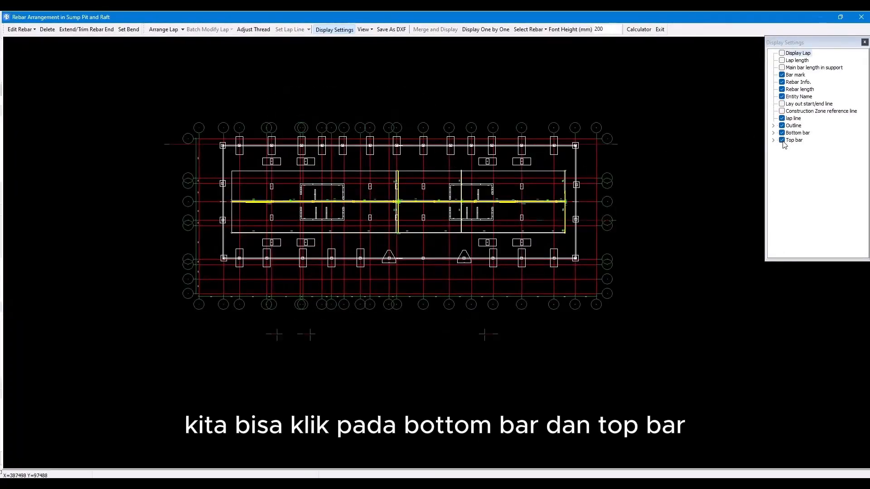
{"action": "scroll", "coordinate": [335, 202], "scroll_direction": "up", "scroll_amount": 8}
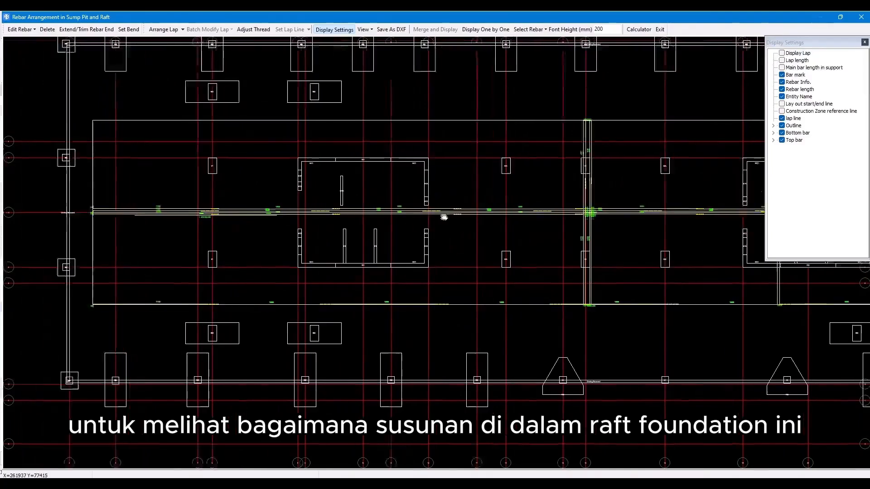
Step: Examine the top and bottom bar arrangement of the raft in the rebar layout view
{"action": "scroll", "coordinate": [362, 217], "scroll_direction": "up", "scroll_amount": 3}
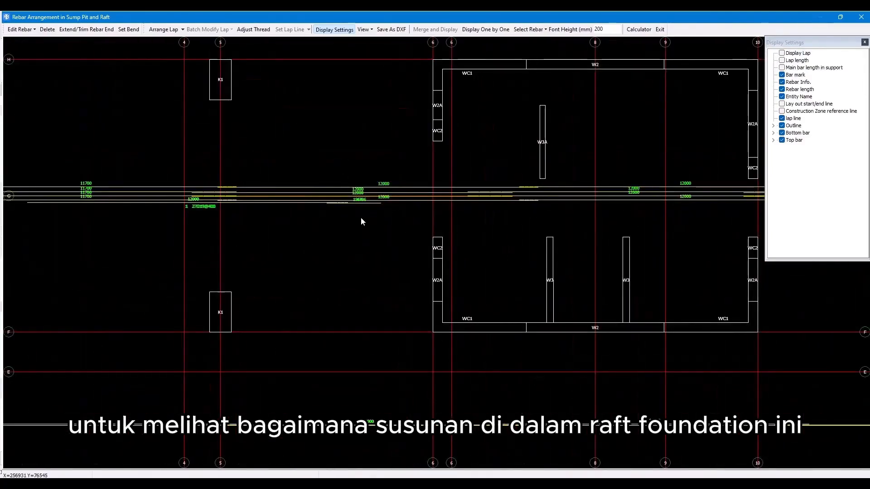
{"action": "scroll", "coordinate": [361, 221], "scroll_direction": "down", "scroll_amount": 4}
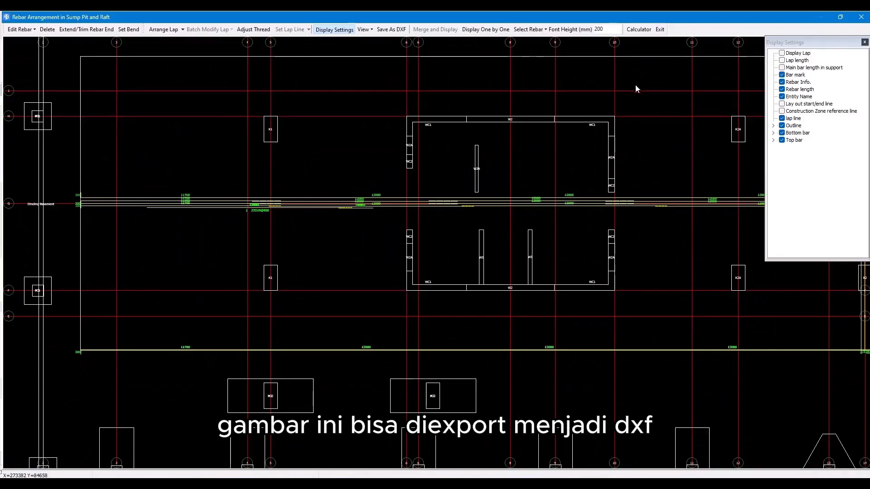
{"action": "middle_click_drag", "start_coordinate": [635, 89], "coordinate": [610, 106]}
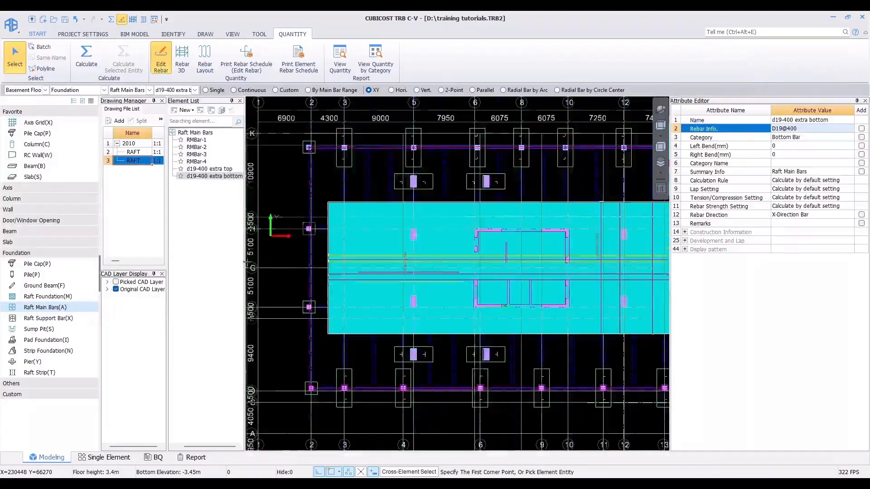
Step: Switch to the Slab Main Bar element type and open Parametric Arrangement for the slab
{"action": "scroll", "coordinate": [416, 245], "scroll_direction": "down", "scroll_amount": 5}
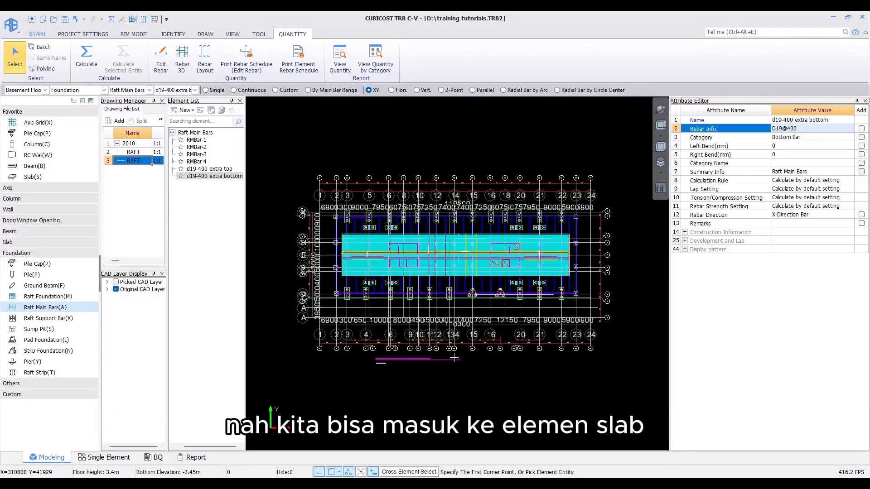
{"action": "left_click", "coordinate": [27, 241]}
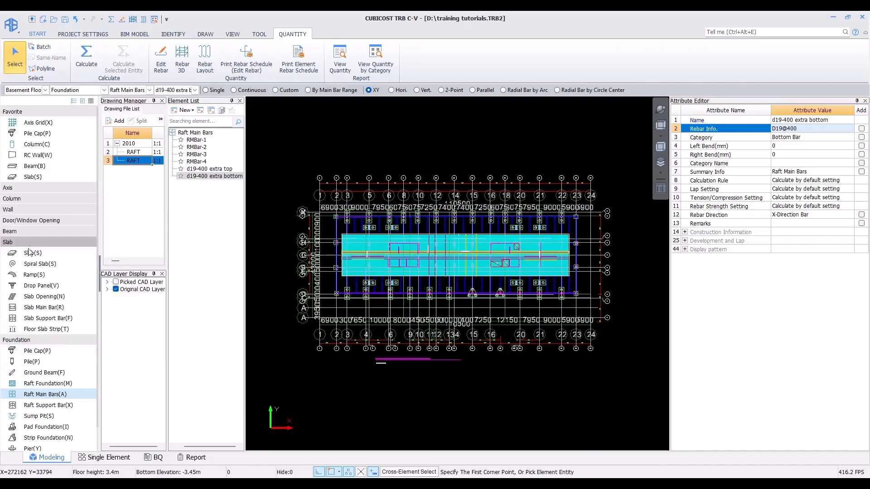
{"action": "left_click", "coordinate": [43, 307]}
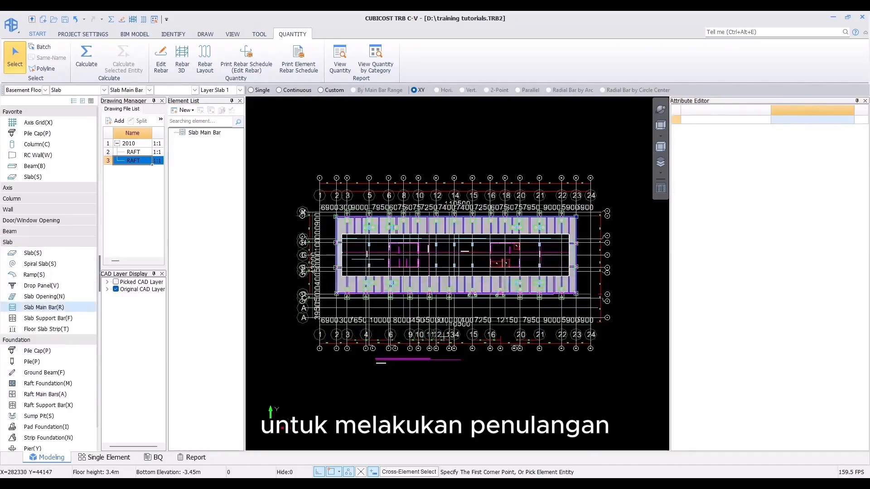
{"action": "scroll", "coordinate": [366, 351], "scroll_direction": "up", "scroll_amount": 3}
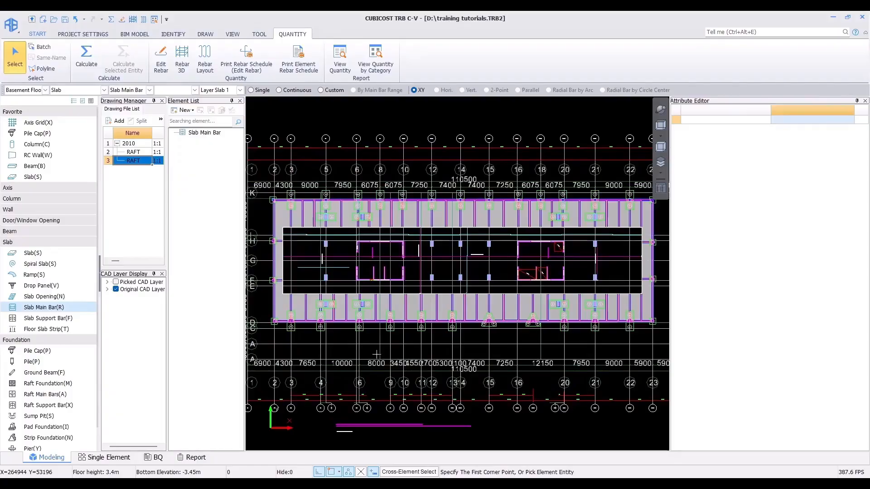
{"action": "left_click", "coordinate": [206, 34]}
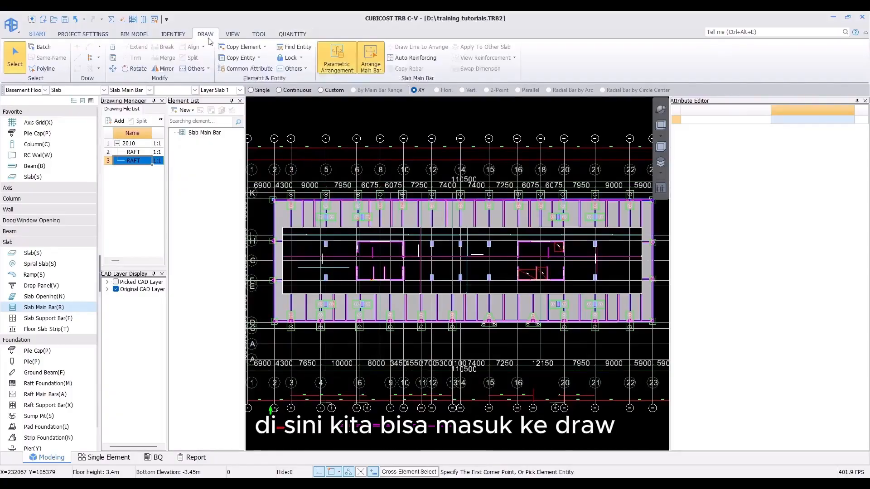
{"action": "left_click", "coordinate": [337, 61]}
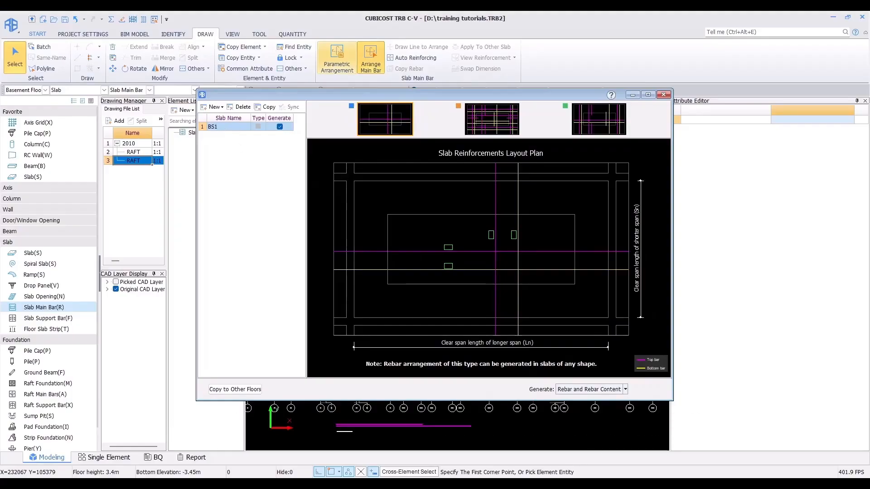
Step: Examine the BS1 slab reinforcement callouts in the basement plan drawing in CADReader
{"action": "left_click", "coordinate": [566, 486]}
{"action": "scroll", "coordinate": [449, 342], "scroll_direction": "down", "scroll_amount": 10}
{"action": "mouse_move", "coordinate": [264, 392]}
{"action": "left_mouse_down"}
{"action": "mouse_move", "coordinate": [390, 264]}
{"action": "mouse_move", "coordinate": [521, 194]}
{"action": "left_mouse_up"}
{"action": "mouse_move", "coordinate": [304, 305]}
{"action": "left_mouse_down"}
{"action": "mouse_move", "coordinate": [454, 235]}
{"action": "mouse_move", "coordinate": [588, 152]}
{"action": "left_mouse_up"}
{"action": "scroll", "coordinate": [439, 180], "scroll_direction": "up", "scroll_amount": 6}
{"action": "scroll", "coordinate": [439, 181], "scroll_direction": "up", "scroll_amount": 8}
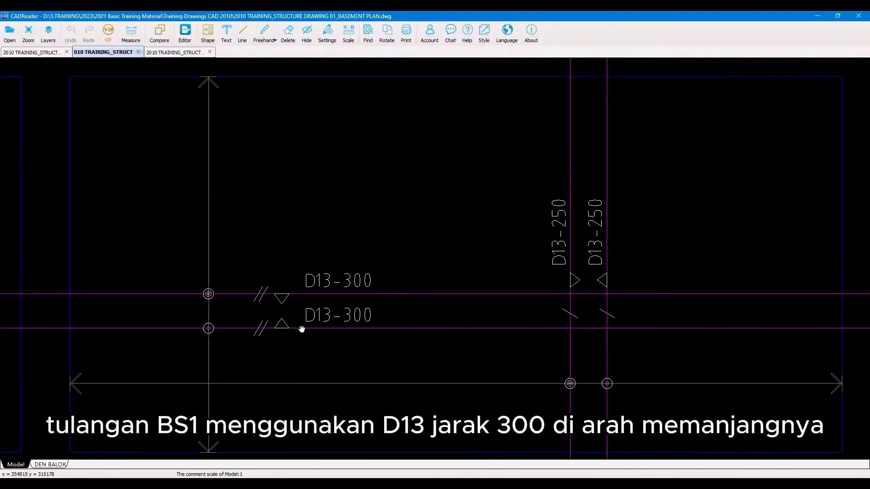
{"action": "scroll", "coordinate": [352, 270], "scroll_direction": "down", "scroll_amount": 2}
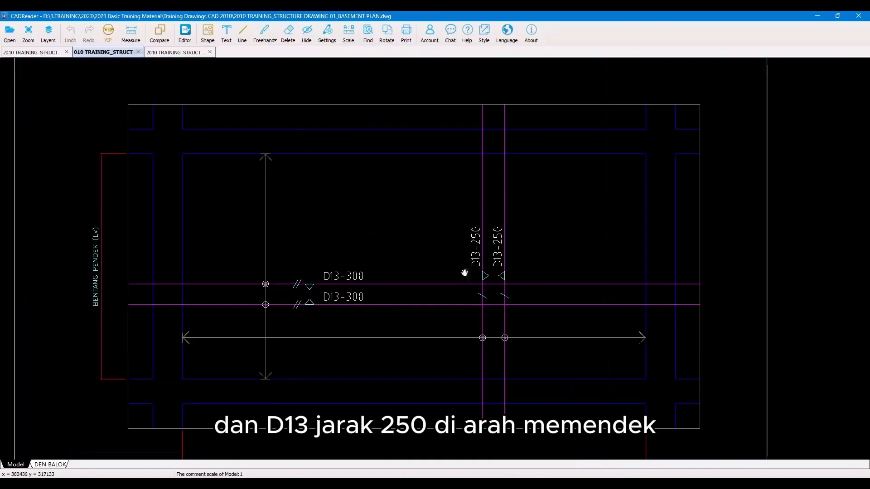
{"action": "left_click", "coordinate": [817, 16]}
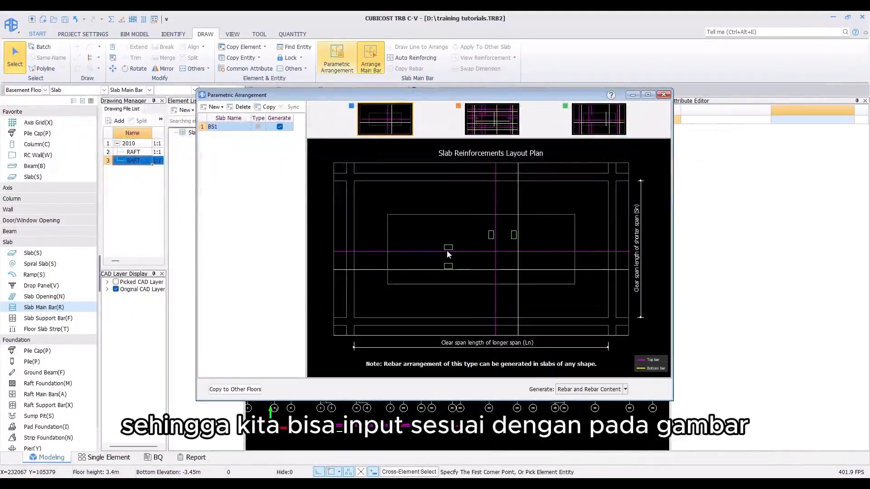
Step: Set the BS1 slab bars to D13-300 in one direction and D13-250 in the other, then generate rebar and rebar content
{"action": "left_click", "coordinate": [450, 247]}
{"action": "type", "text": "D13"}
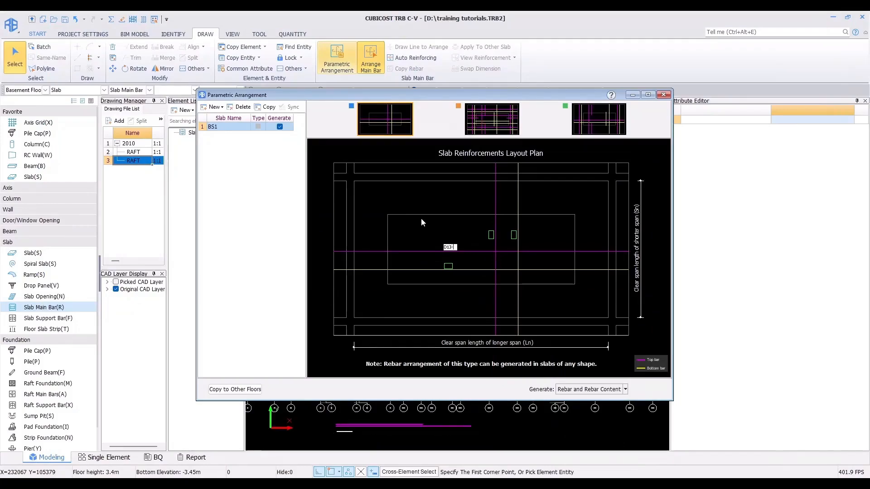
{"action": "type", "text": "-300"}
{"action": "key", "text": "Return"}
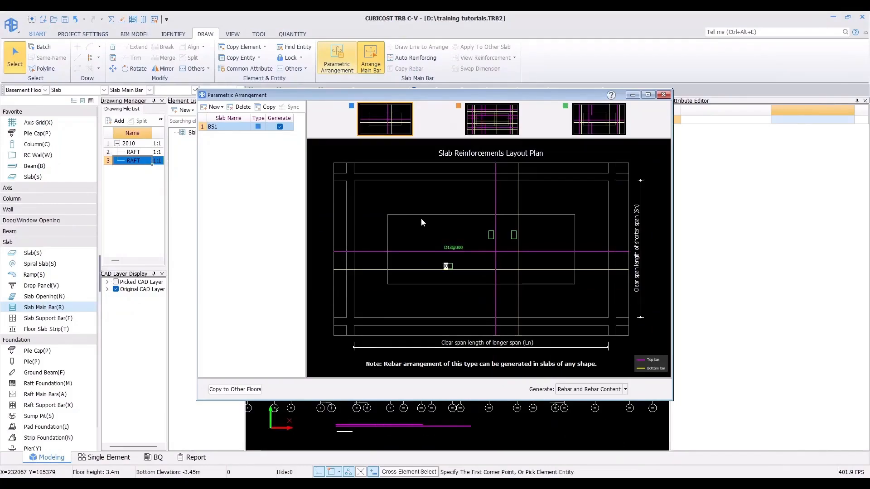
{"action": "key", "text": "Return"}
{"action": "type", "text": "D13-250"}
{"action": "key", "text": "Return"}
{"action": "key", "text": "Return"}
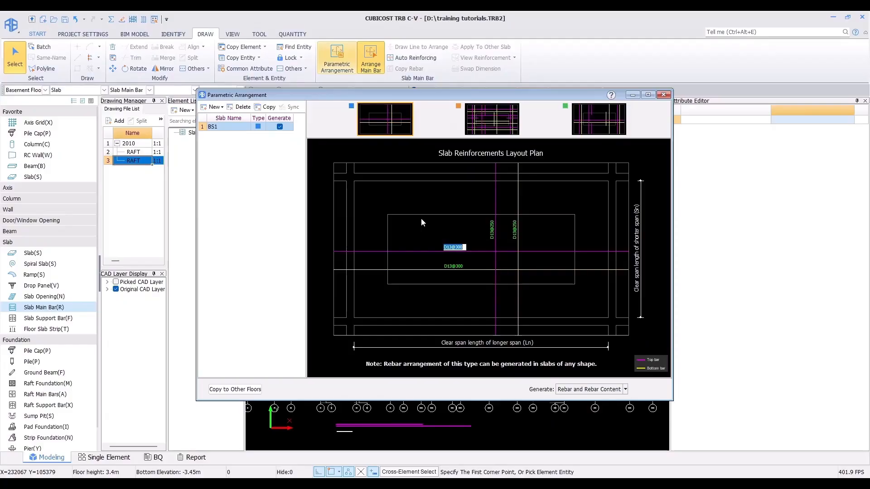
{"action": "key", "text": "Return"}
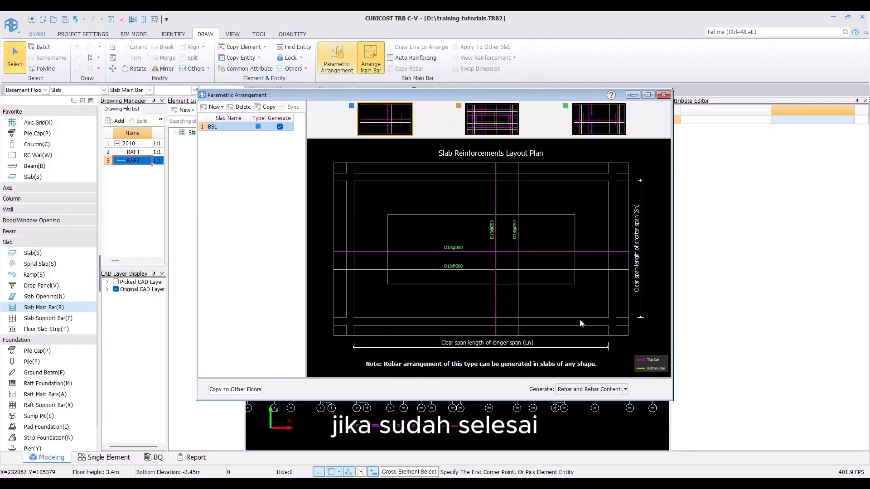
{"action": "left_click", "coordinate": [570, 391]}
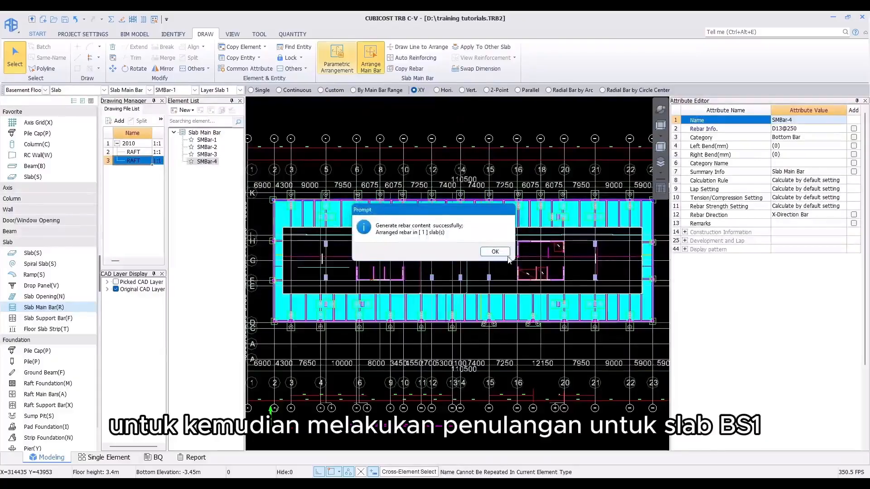
{"action": "left_click", "coordinate": [506, 255]}
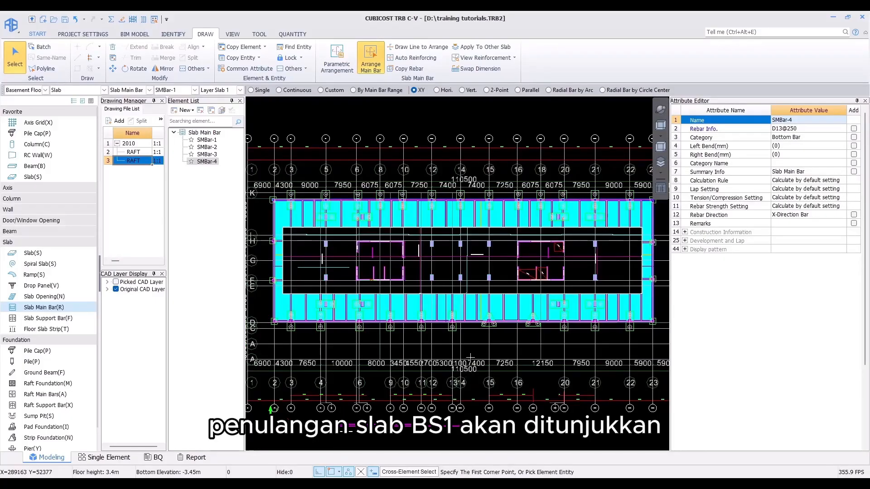
Step: Inspect the generated slab main bars by zooming in and selecting one bar
{"action": "scroll", "coordinate": [287, 246], "scroll_direction": "up", "scroll_amount": 5}
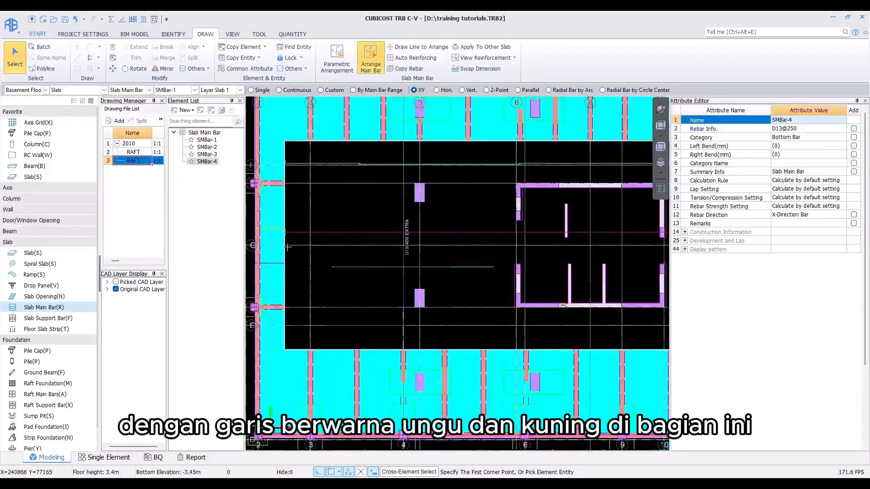
{"action": "scroll", "coordinate": [287, 247], "scroll_direction": "up", "scroll_amount": 3}
{"action": "middle_click_drag", "start_coordinate": [349, 243], "coordinate": [496, 256]}
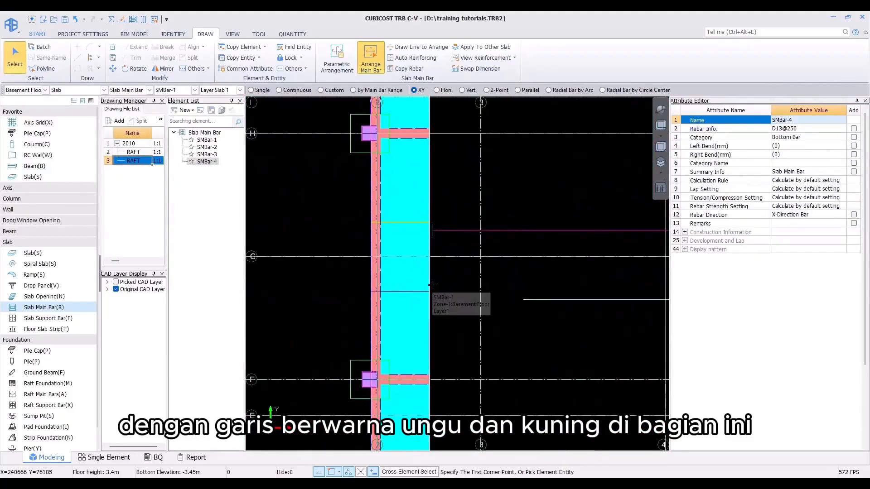
{"action": "left_click", "coordinate": [431, 285]}
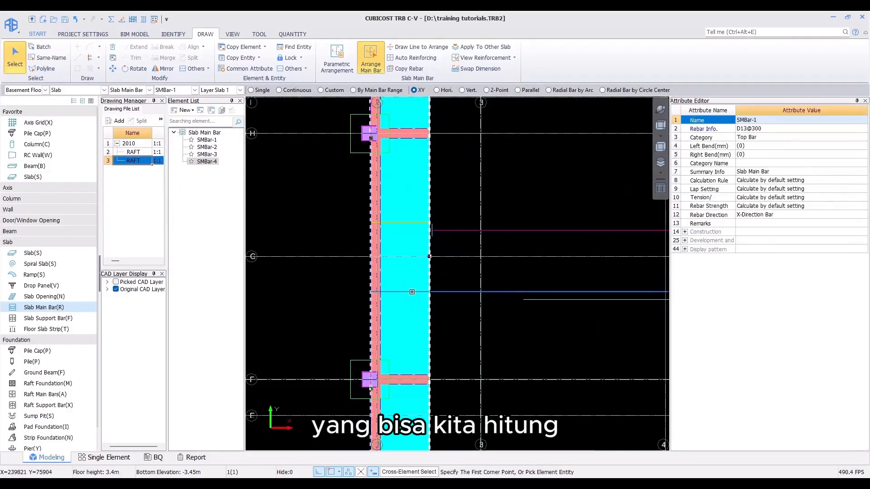
{"action": "key", "text": "Escape"}
{"action": "scroll", "coordinate": [411, 292], "scroll_direction": "down", "scroll_amount": 6}
{"action": "middle_click_drag", "start_coordinate": [451, 310], "coordinate": [378, 310]}
{"action": "scroll", "coordinate": [367, 305], "scroll_direction": "down", "scroll_amount": 4}
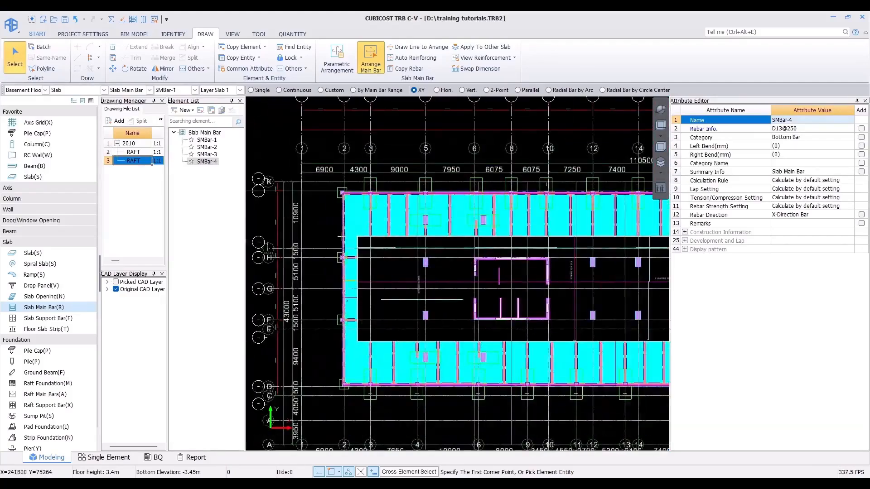
Step: Calculate the quantities for the model
{"action": "left_click", "coordinate": [292, 34]}
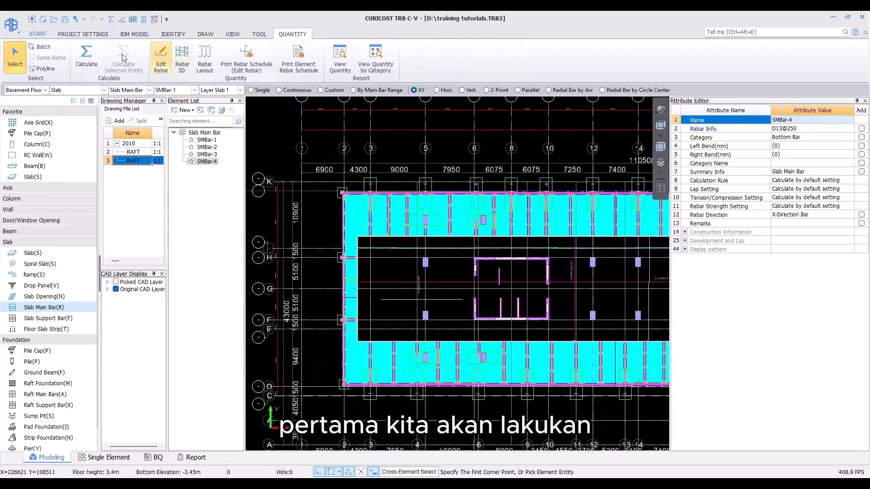
{"action": "left_click", "coordinate": [86, 57]}
{"action": "left_click", "coordinate": [450, 325]}
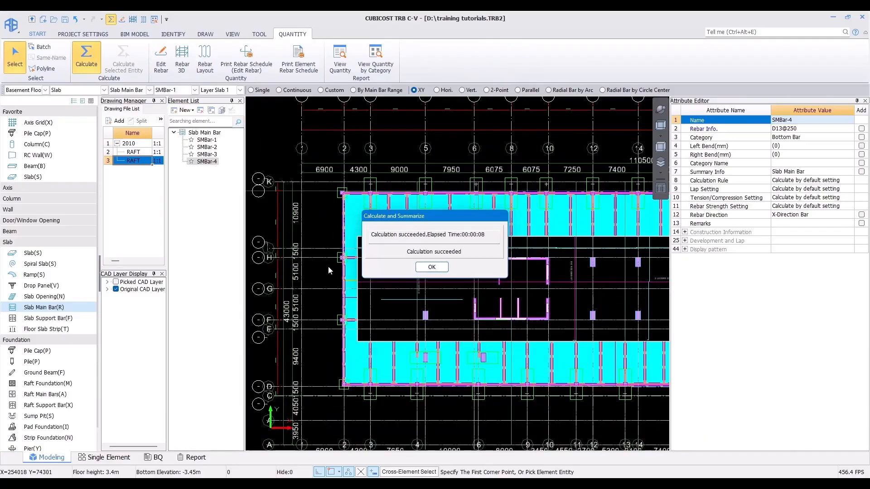
{"action": "left_click", "coordinate": [436, 267]}
Step: Select slab main bars and inspect their arrangement in Rebar 3D
{"action": "scroll", "coordinate": [351, 294], "scroll_direction": "up", "scroll_amount": 5}
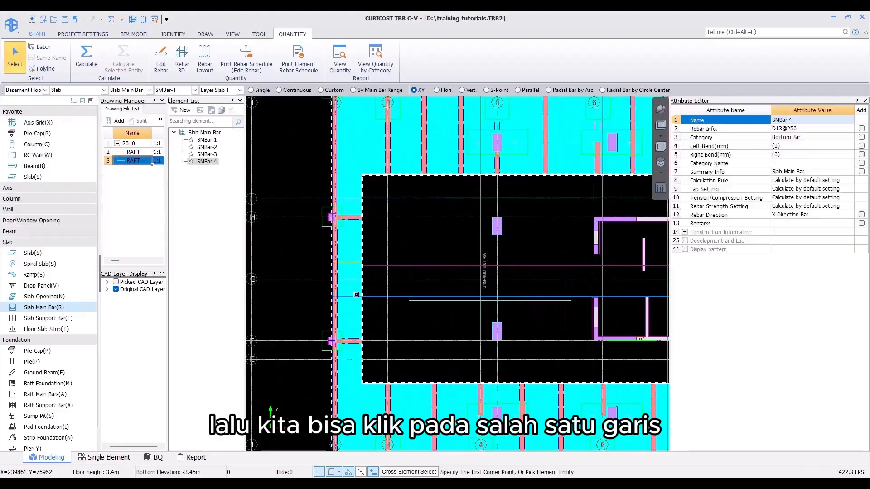
{"action": "left_click", "coordinate": [352, 297]}
{"action": "left_click", "coordinate": [351, 261]}
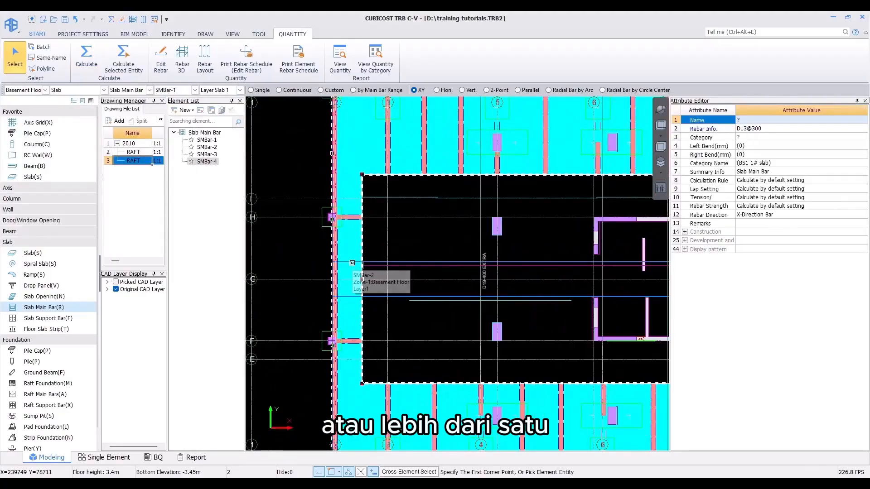
{"action": "left_click", "coordinate": [181, 66]}
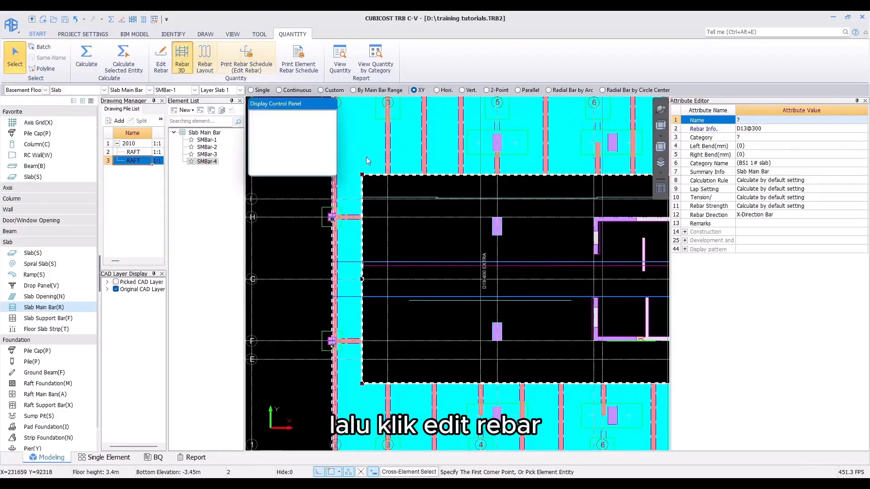
{"action": "middle_click_drag", "start_coordinate": [511, 206], "coordinate": [418, 255]}
{"action": "scroll", "coordinate": [417, 255], "scroll_direction": "down", "scroll_amount": 2}
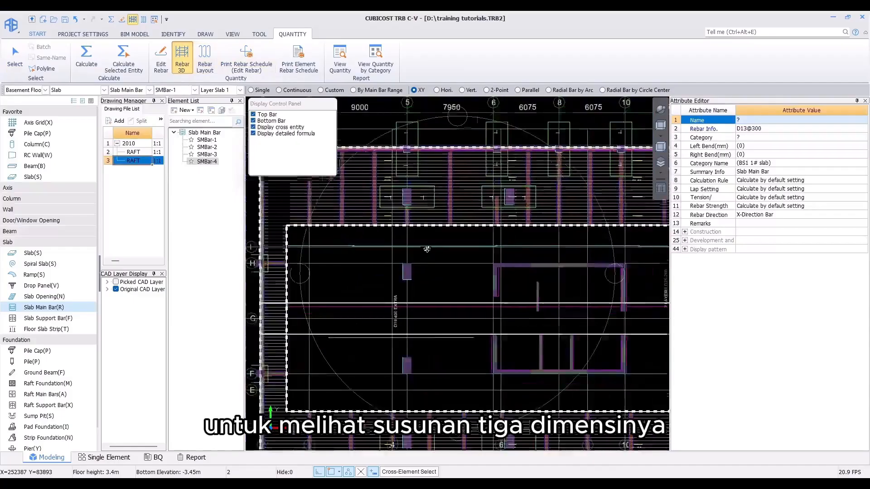
{"action": "middle_click_drag", "start_coordinate": [510, 247], "coordinate": [471, 257]}
{"action": "scroll", "coordinate": [466, 206], "scroll_direction": "up", "scroll_amount": 3}
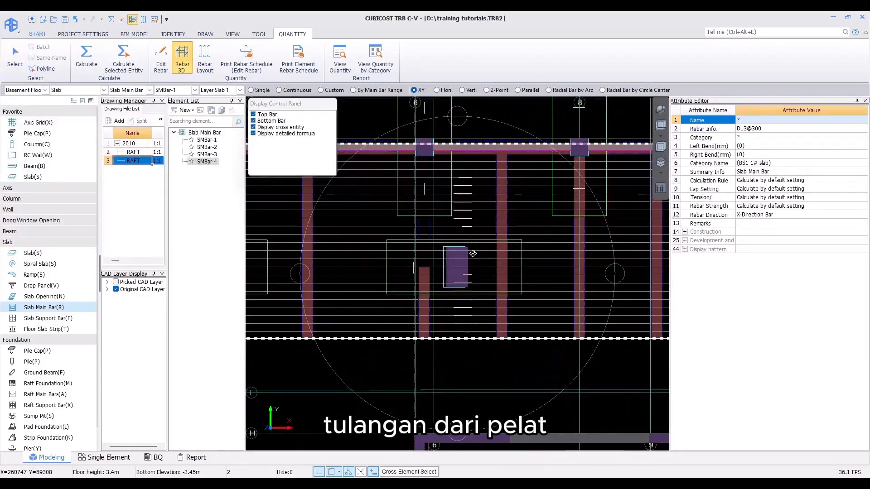
{"action": "scroll", "coordinate": [438, 245], "scroll_direction": "down", "scroll_amount": 1}
{"action": "scroll", "coordinate": [439, 244], "scroll_direction": "down", "scroll_amount": 2}
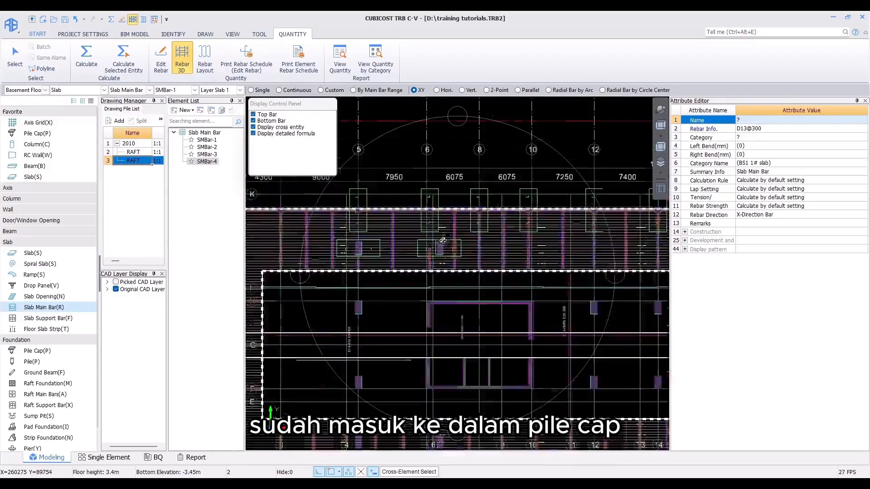
{"action": "scroll", "coordinate": [392, 243], "scroll_direction": "down", "scroll_amount": 2}
{"action": "middle_click_drag", "start_coordinate": [392, 243], "coordinate": [345, 266]}
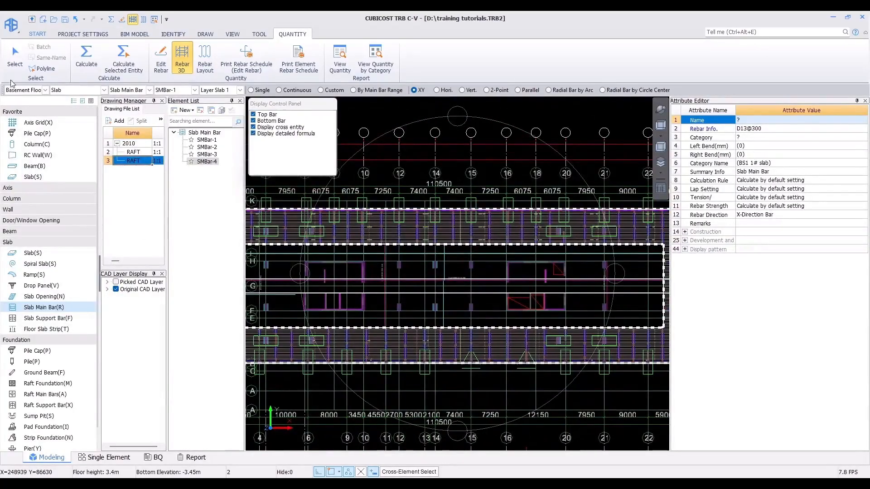
{"action": "left_click", "coordinate": [15, 55]}
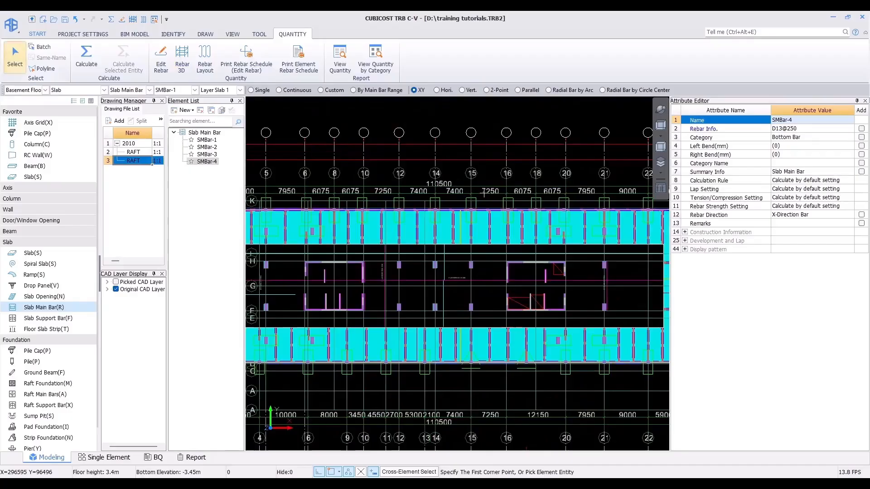
Step: Switch to the RC Wall element type
{"action": "scroll", "coordinate": [484, 192], "scroll_direction": "down", "scroll_amount": 3}
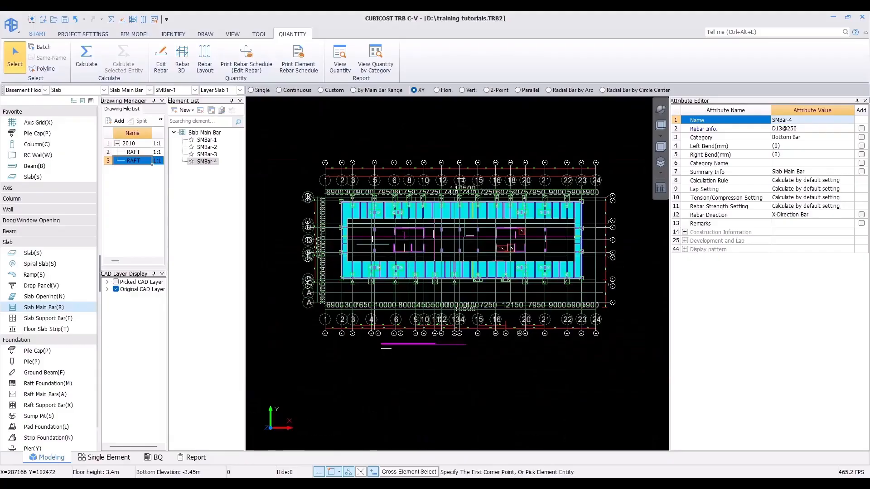
{"action": "left_click", "coordinate": [24, 210]}
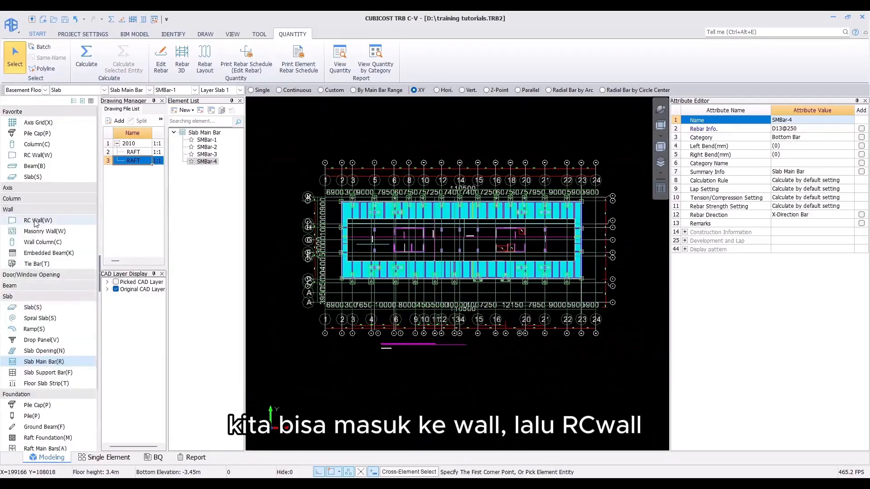
{"action": "left_click", "coordinate": [36, 221]}
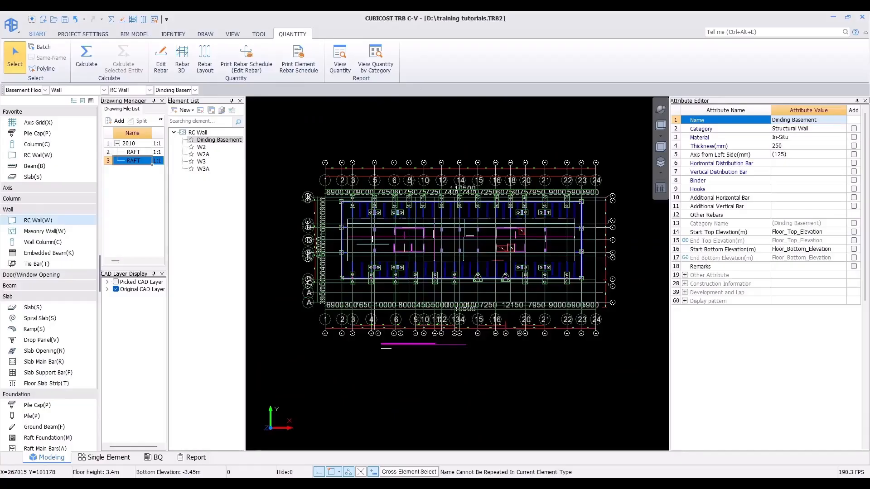
Step: Examine the W2 wall reinforcement details in the core wall detail drawing
{"action": "middle_click_drag", "start_coordinate": [410, 206], "coordinate": [404, 217]}
{"action": "scroll", "coordinate": [404, 217], "scroll_direction": "up", "scroll_amount": 3}
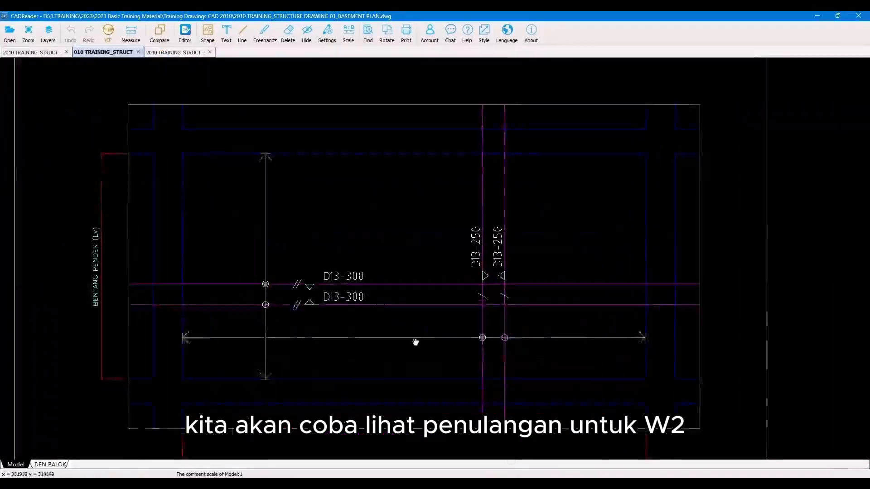
{"action": "scroll", "coordinate": [378, 306], "scroll_direction": "down", "scroll_amount": 10}
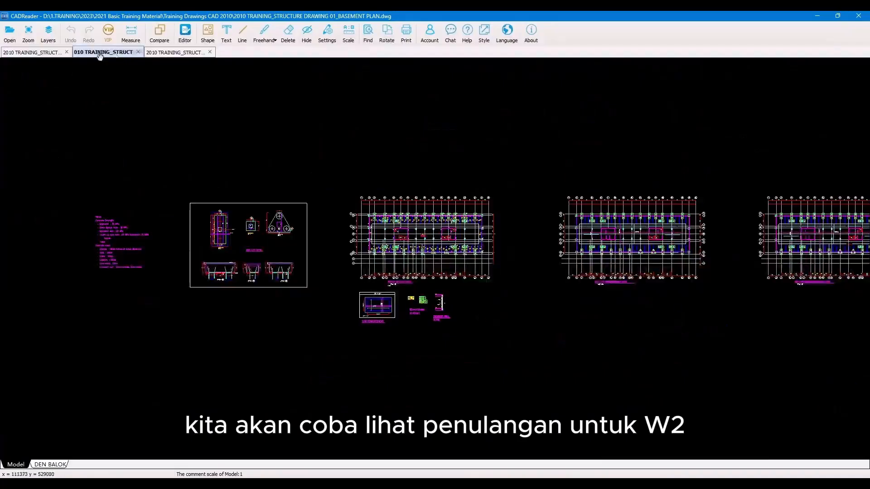
{"action": "left_click", "coordinate": [171, 51]}
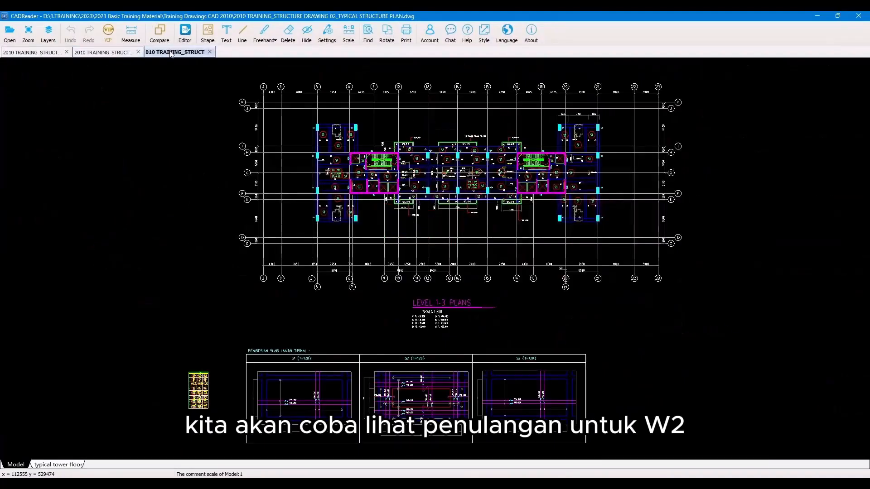
{"action": "left_click", "coordinate": [21, 53]}
{"action": "scroll", "coordinate": [353, 121], "scroll_direction": "up", "scroll_amount": 6}
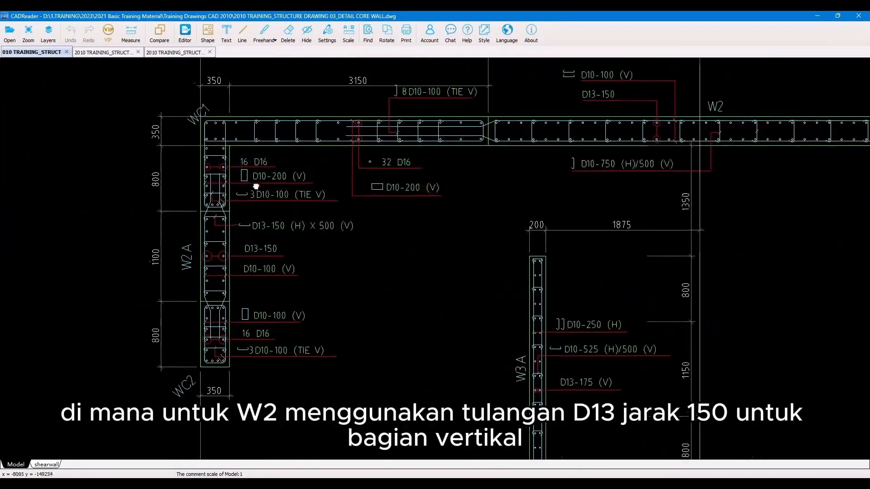
{"action": "scroll", "coordinate": [508, 188], "scroll_direction": "down", "scroll_amount": 4}
{"action": "scroll", "coordinate": [454, 227], "scroll_direction": "up", "scroll_amount": 6}
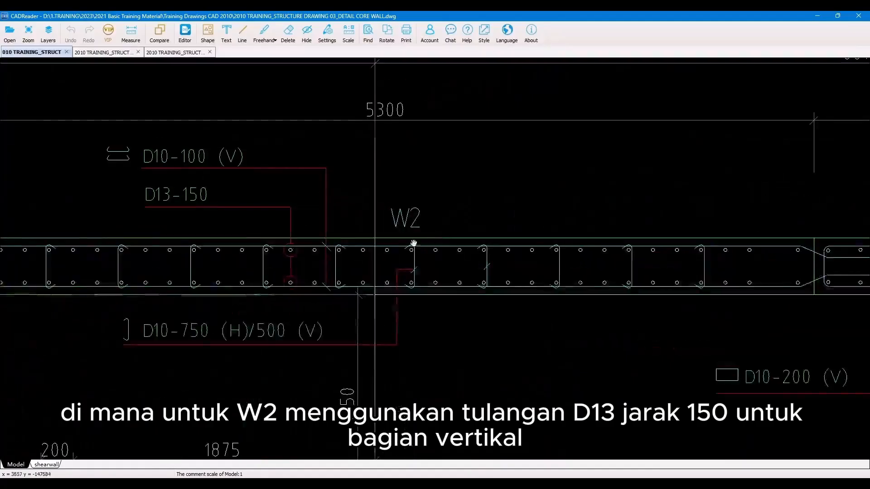
{"action": "scroll", "coordinate": [454, 227], "scroll_direction": "up", "scroll_amount": 2}
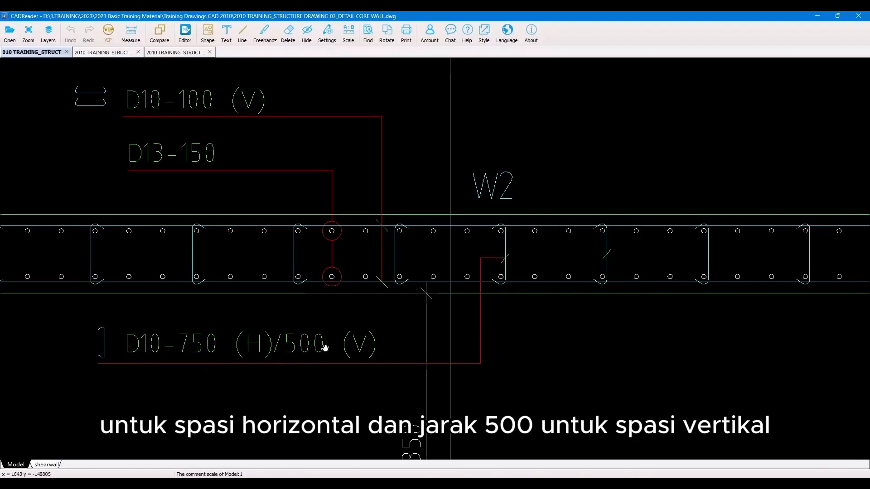
{"action": "left_click", "coordinate": [818, 16]}
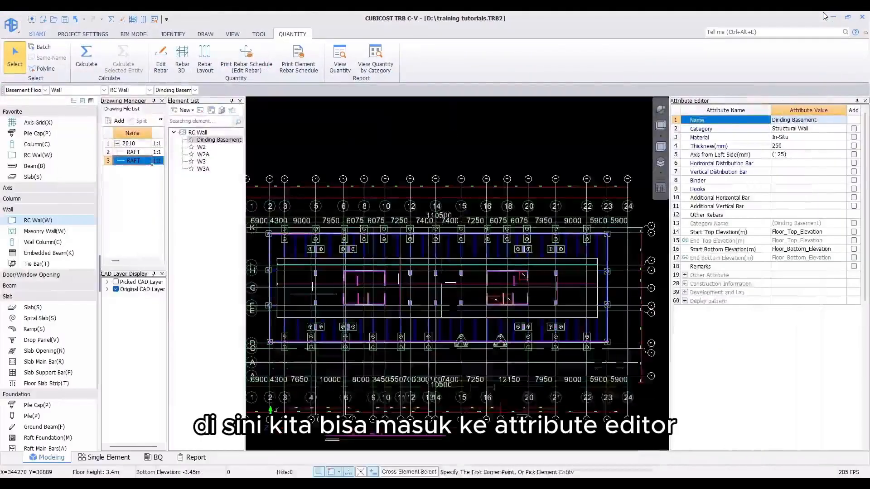
Step: Set the Dinding Basement wall's horizontal distribution bar to D10-100
{"action": "left_click", "coordinate": [784, 164]}
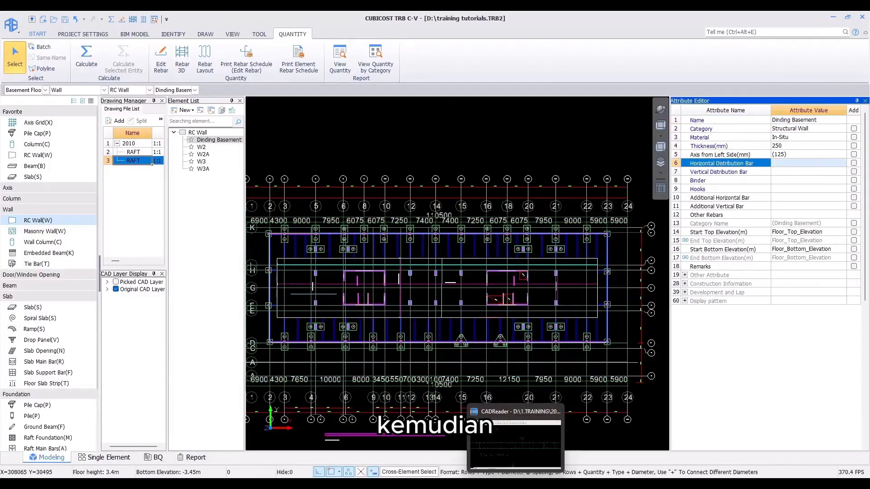
{"action": "left_click", "coordinate": [515, 442]}
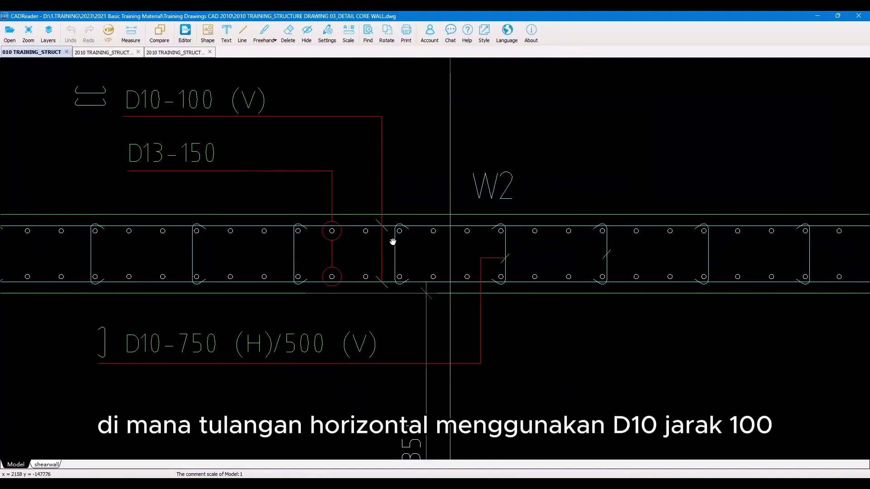
{"action": "left_click", "coordinate": [817, 16]}
{"action": "left_click", "coordinate": [789, 163]}
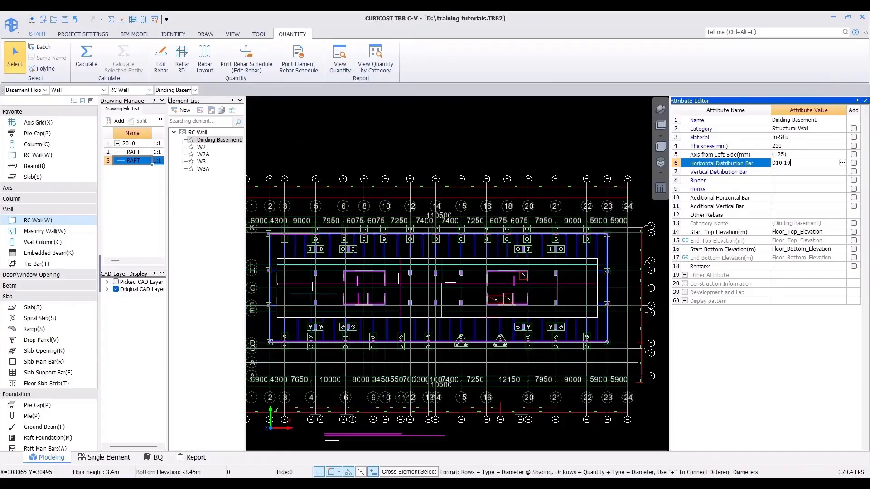
{"action": "type", "text": "D10-100"}
{"action": "key", "text": "Return"}
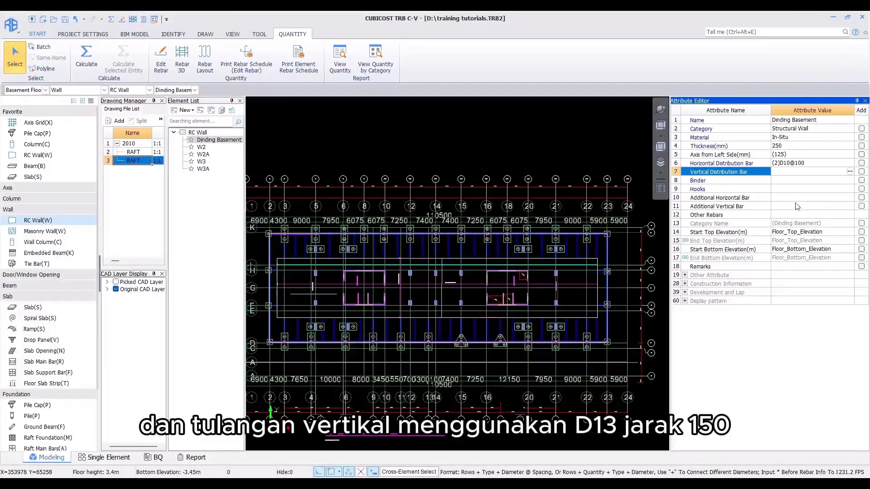
Step: Set the Dinding Basement wall's vertical distribution bar to D13-150
{"action": "type", "text": "D13-150"}
{"action": "key", "text": "Return"}
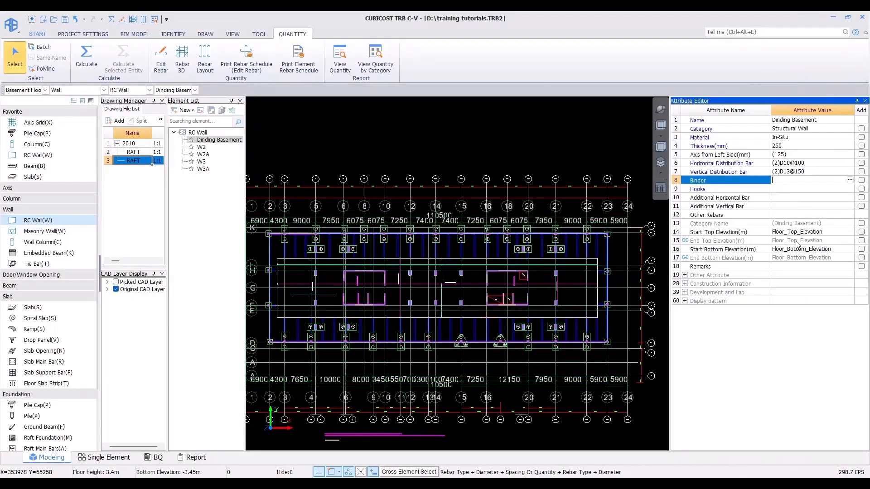
{"action": "left_click", "coordinate": [778, 165]}
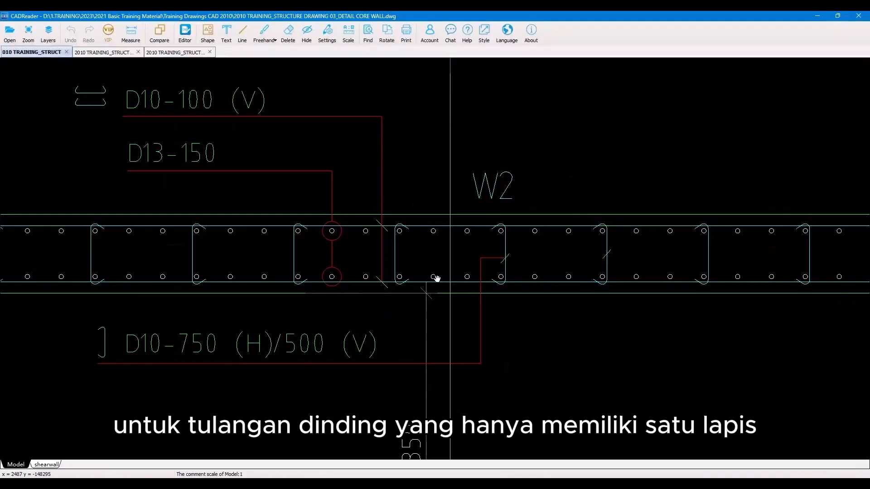
{"action": "left_click", "coordinate": [815, 15]}
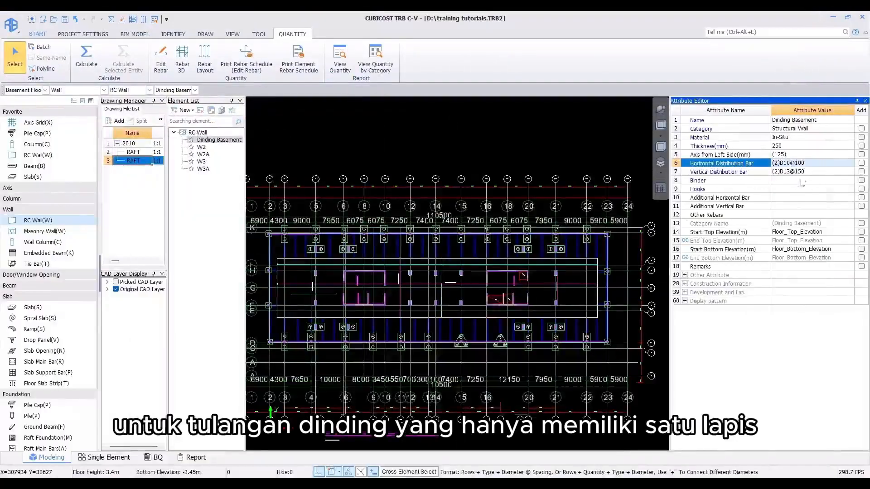
{"action": "left_click", "coordinate": [775, 163]}
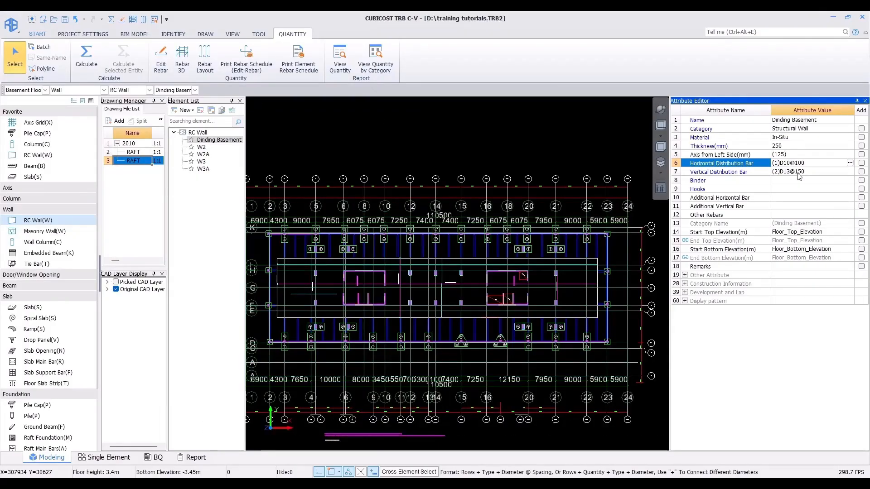
{"action": "key", "text": "Escape"}
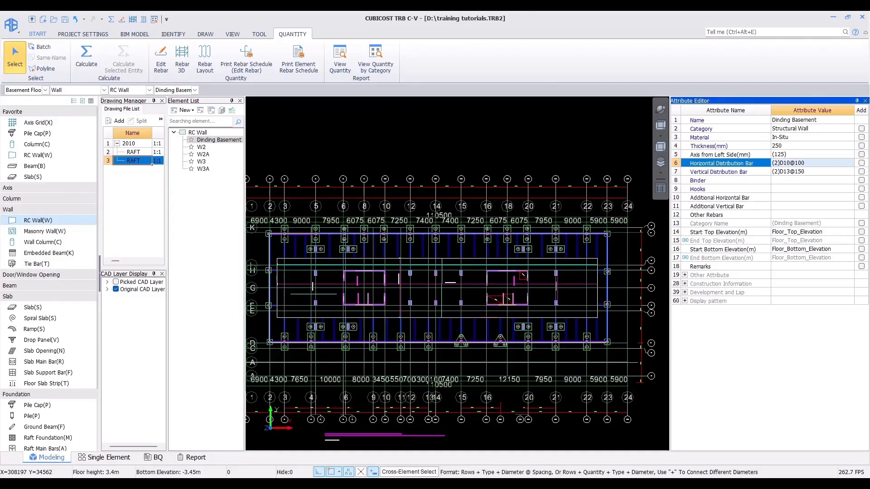
Step: Set the Dinding Basement wall's hooks to D10-750*500
{"action": "key", "text": "alt+Tab"}
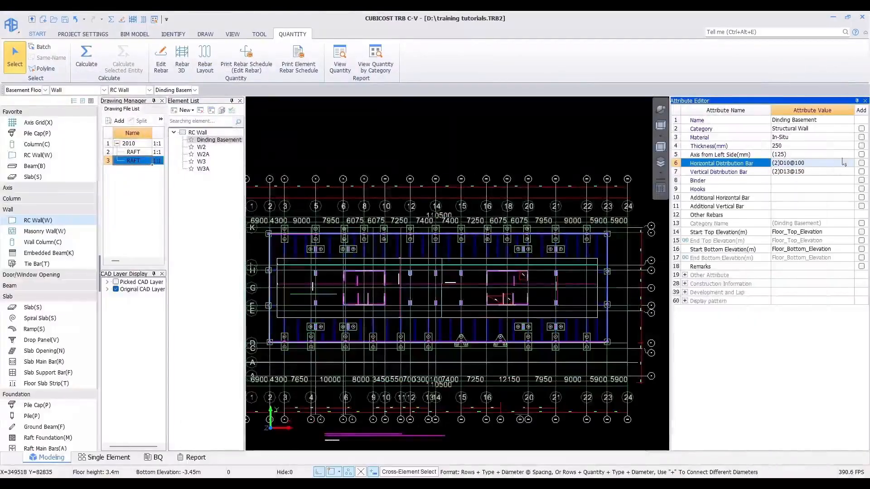
{"action": "left_click", "coordinate": [795, 189]}
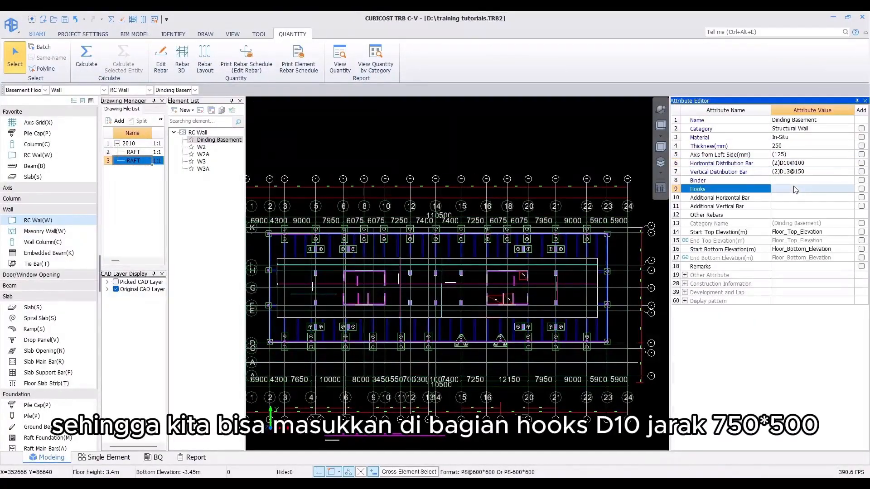
{"action": "type", "text": "D10-750*500"}
{"action": "left_click", "coordinate": [731, 198]}
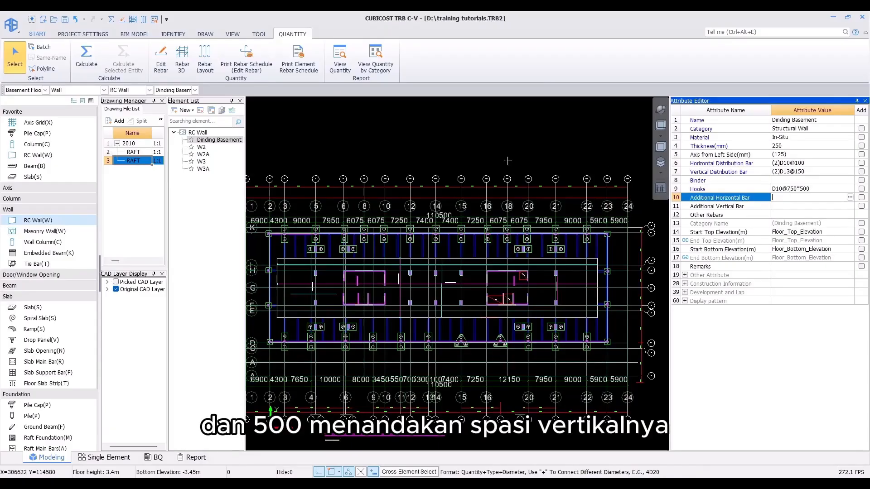
Step: Synchronize the horizontal, vertical and hooks attributes to all wall types on all floors
{"action": "middle_click_drag", "start_coordinate": [508, 160], "coordinate": [512, 165]}
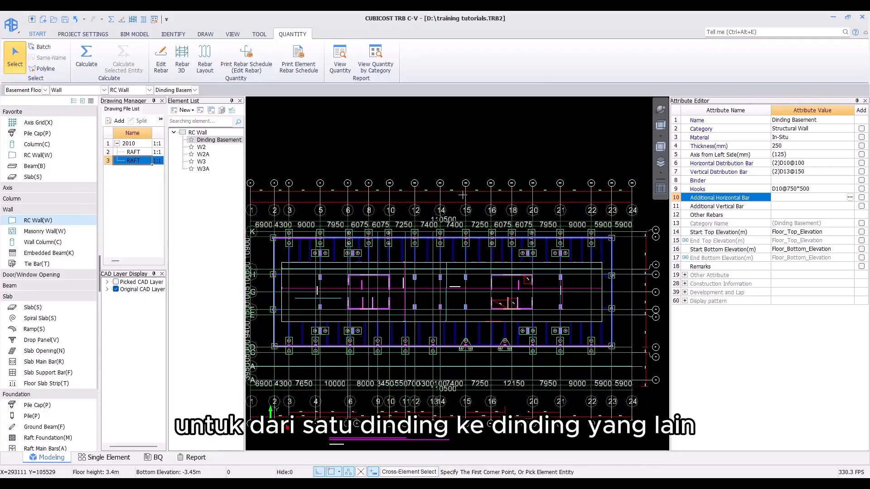
{"action": "left_click", "coordinate": [231, 111]}
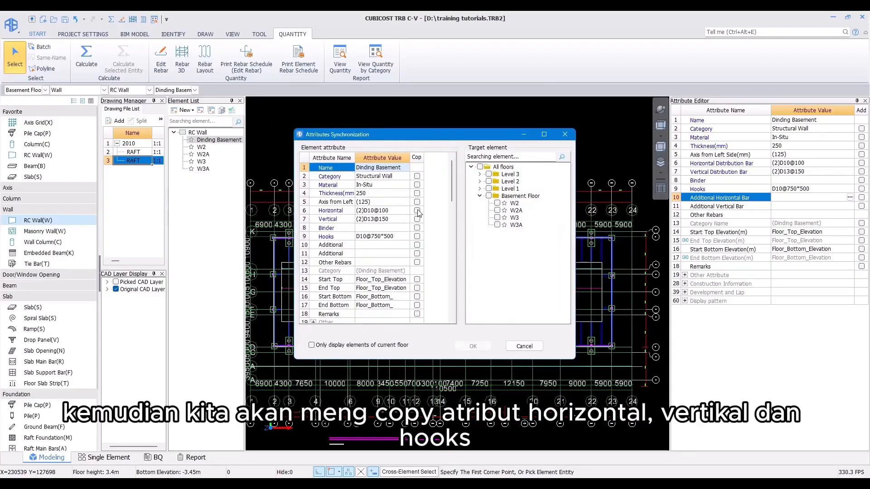
{"action": "left_click", "coordinate": [417, 211]}
{"action": "left_click", "coordinate": [417, 219]}
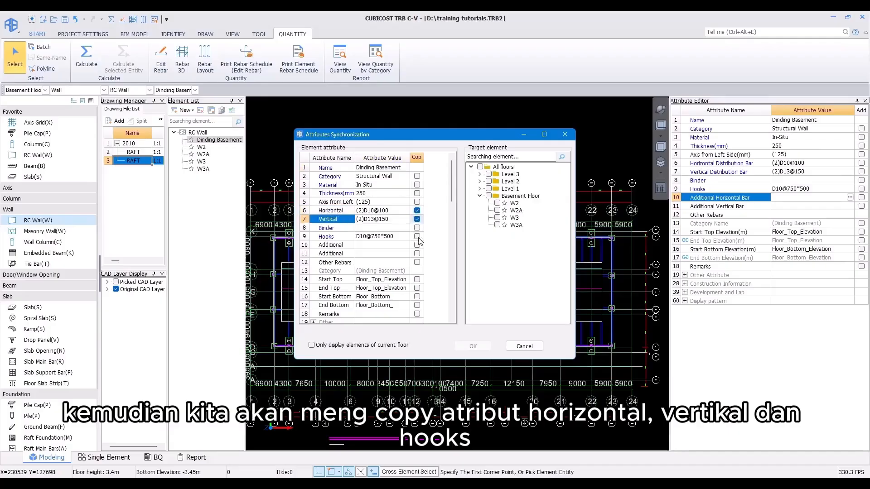
{"action": "left_click", "coordinate": [417, 237]}
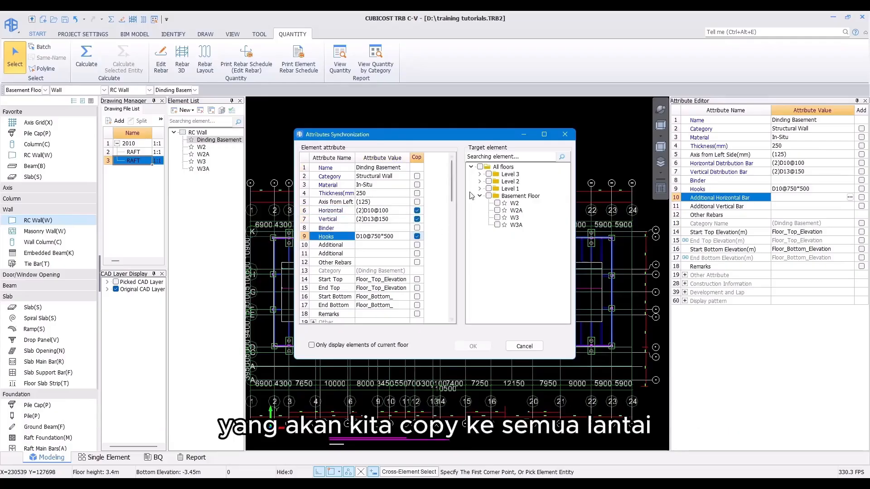
{"action": "left_click", "coordinate": [480, 167]}
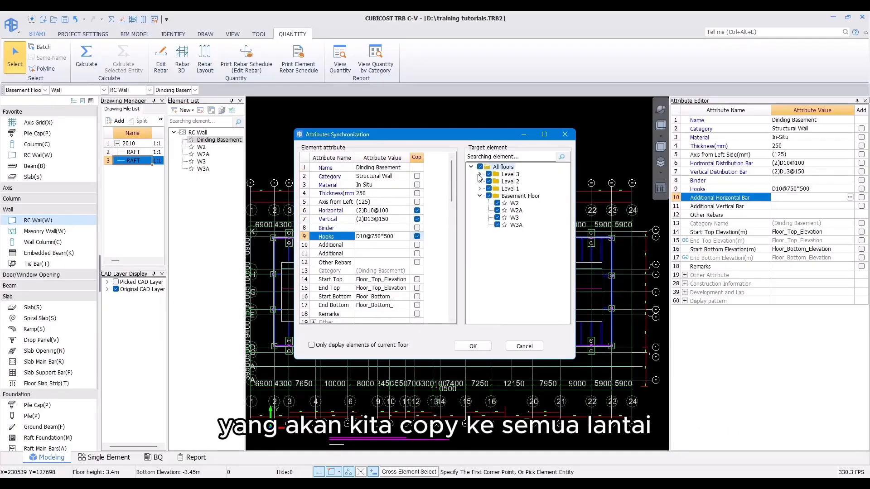
{"action": "left_click", "coordinate": [479, 174]}
{"action": "left_click", "coordinate": [480, 211]}
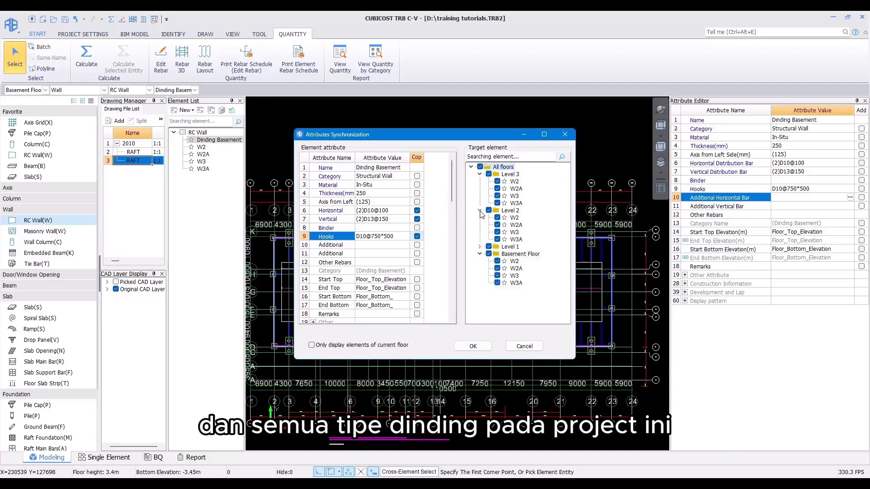
{"action": "left_click", "coordinate": [479, 246]}
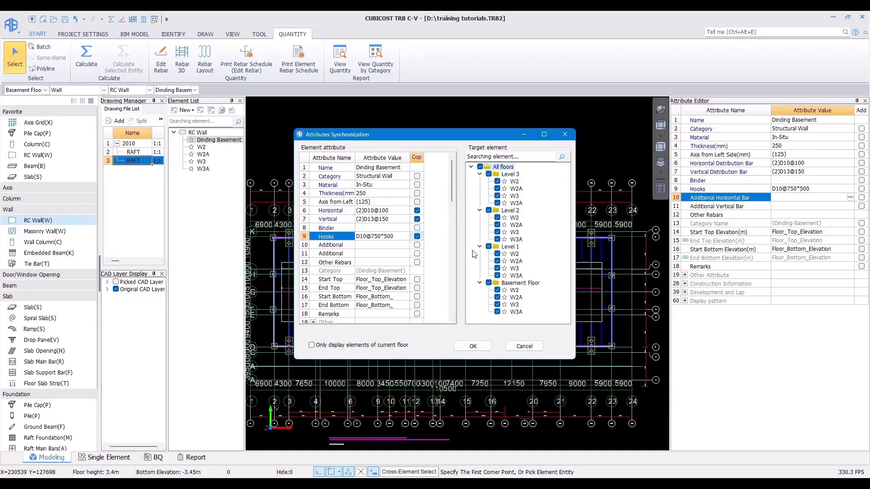
{"action": "left_click", "coordinate": [473, 346]}
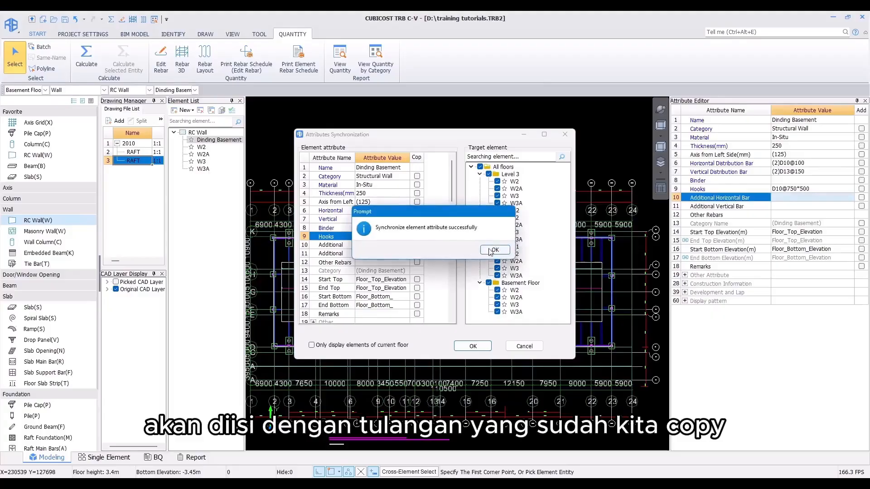
{"action": "left_click", "coordinate": [492, 252]}
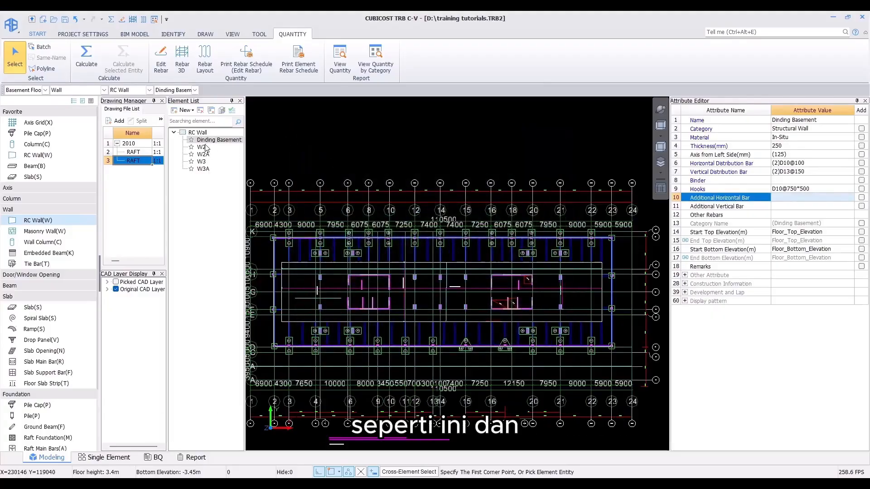
Step: Review the reinforcement attributes of walls W2 and W3
{"action": "left_click", "coordinate": [203, 147]}
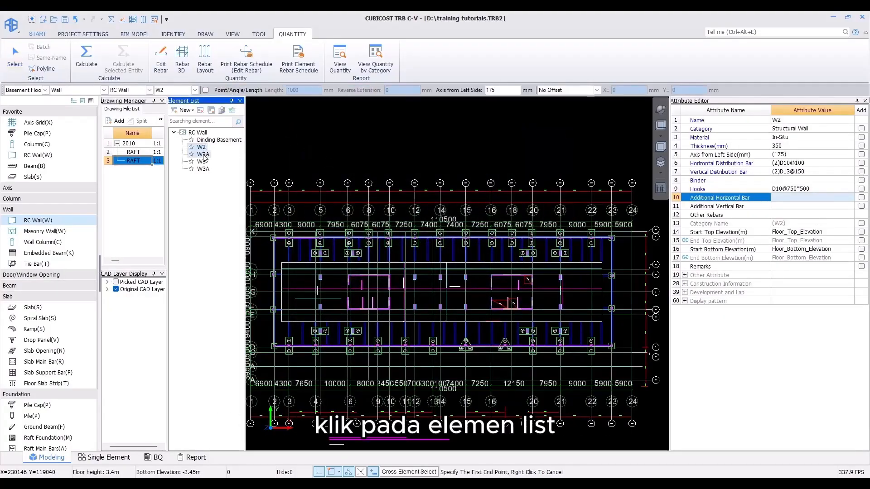
{"action": "left_click", "coordinate": [201, 161]}
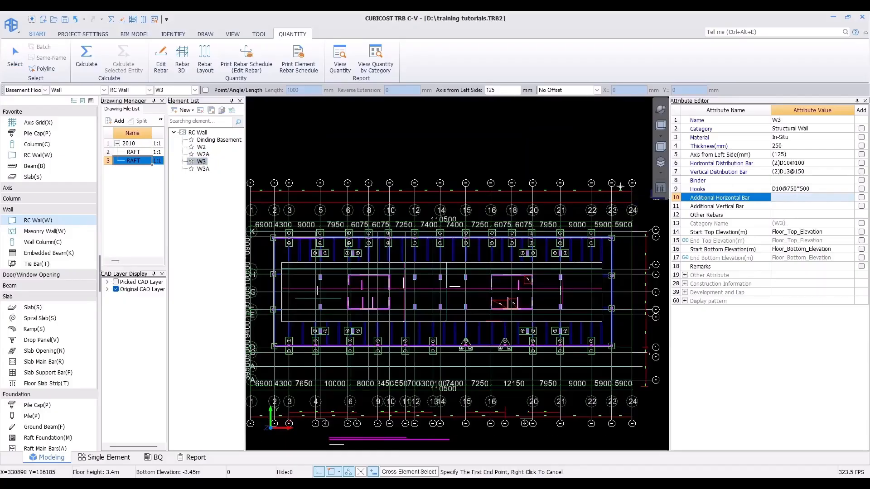
{"action": "right_click", "coordinate": [485, 144]}
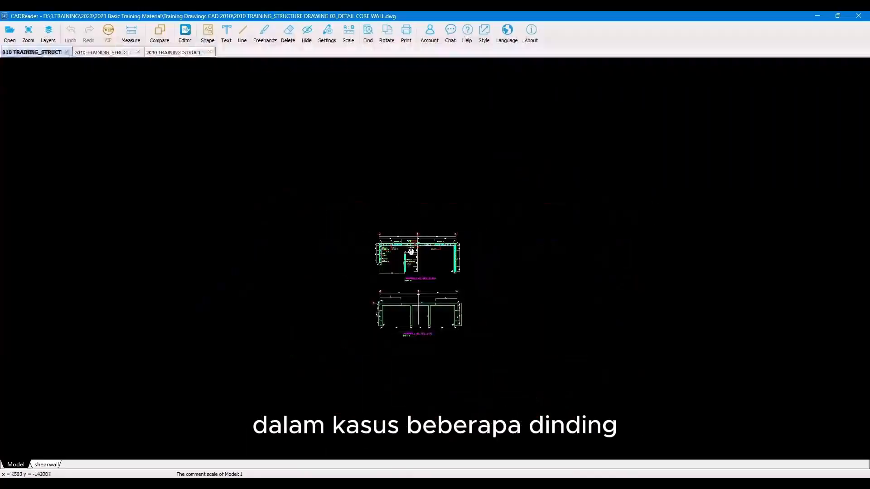
Step: Examine the basement wall section reinforcement in the basement plan drawing
{"action": "left_click", "coordinate": [98, 53]}
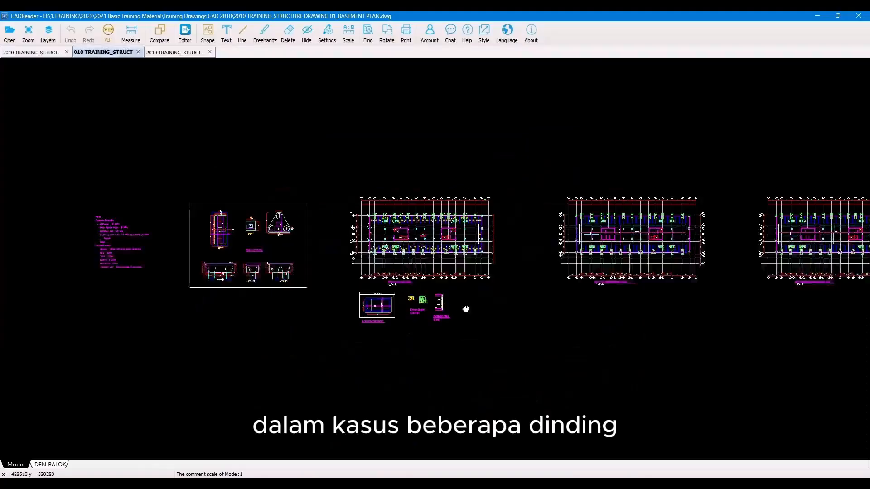
{"action": "scroll", "coordinate": [471, 301], "scroll_direction": "up", "scroll_amount": 5}
{"action": "scroll", "coordinate": [473, 293], "scroll_direction": "up", "scroll_amount": 4}
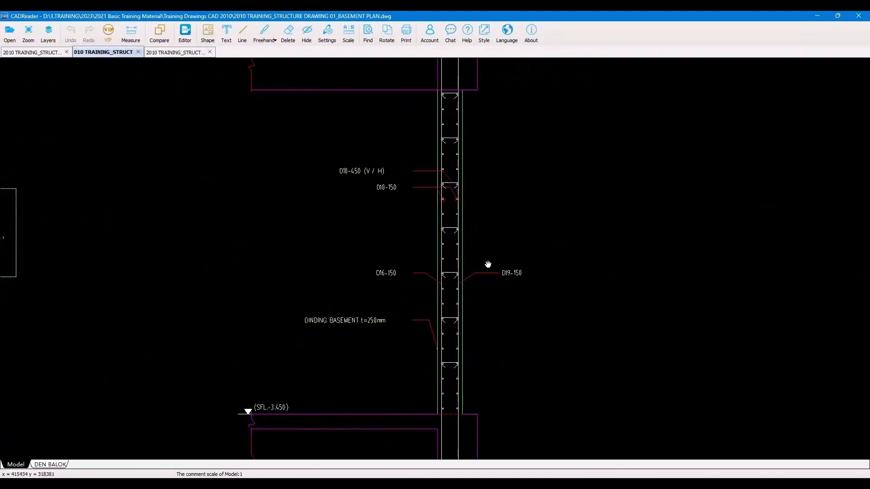
{"action": "scroll", "coordinate": [498, 240], "scroll_direction": "up", "scroll_amount": 3}
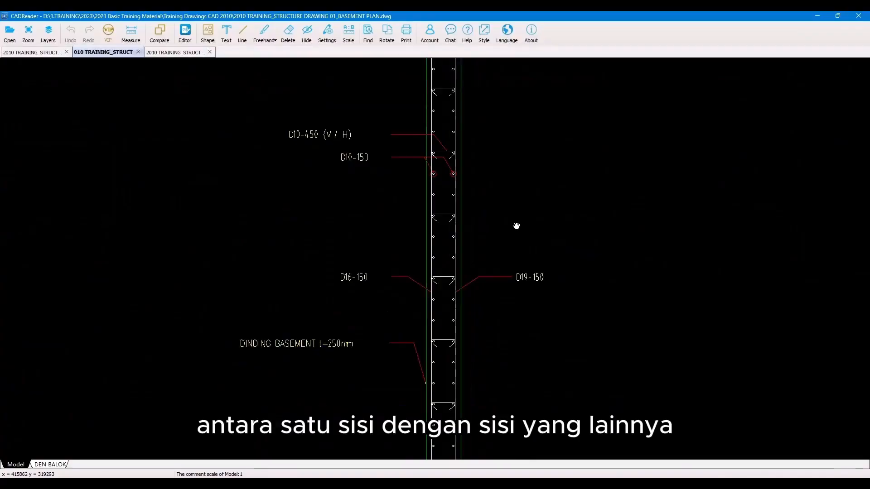
{"action": "left_click_drag", "start_coordinate": [516, 227], "coordinate": [543, 217]}
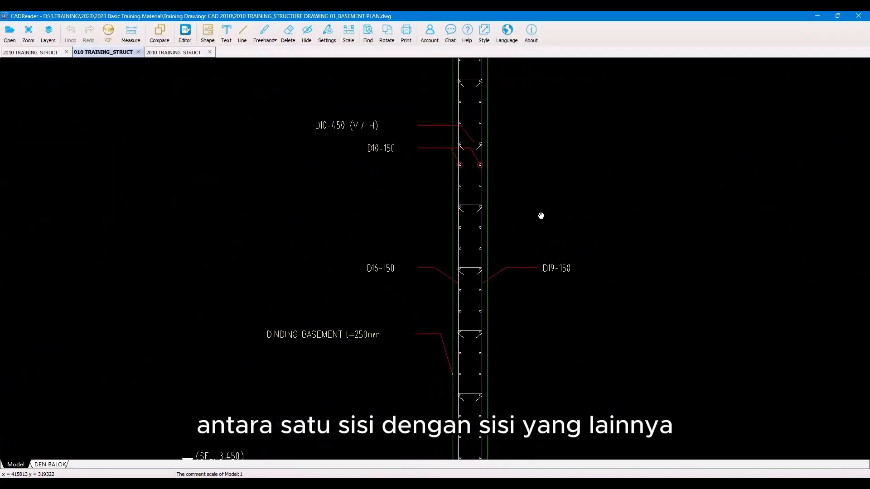
Step: Select the Dinding Basement wall type's vertical distribution bar and hide the CAD drawing to view the walls
{"action": "scroll", "coordinate": [541, 215], "scroll_direction": "down", "scroll_amount": 3}
{"action": "scroll", "coordinate": [542, 215], "scroll_direction": "up", "scroll_amount": 2}
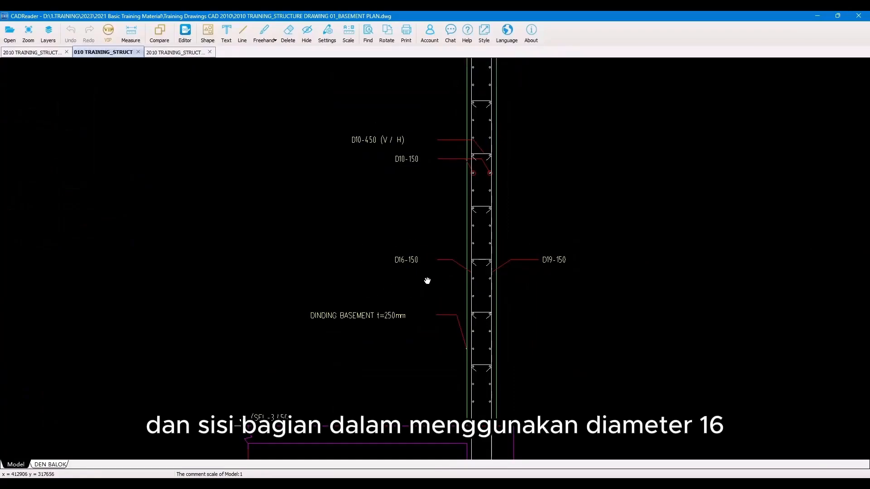
{"action": "left_click", "coordinate": [817, 16]}
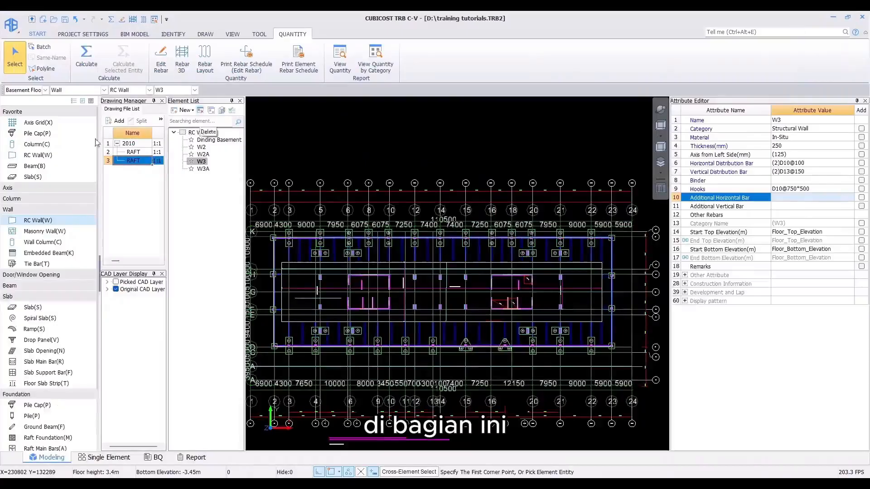
{"action": "left_click", "coordinate": [219, 140]}
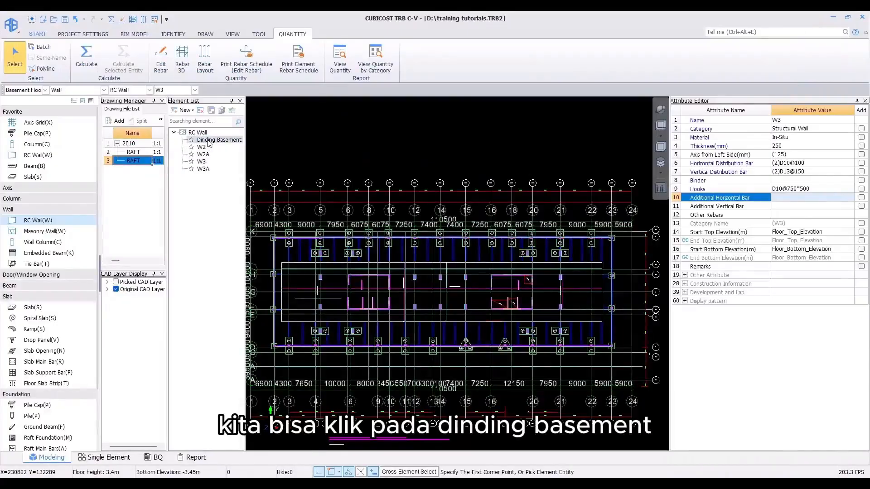
{"action": "left_click", "coordinate": [788, 171]}
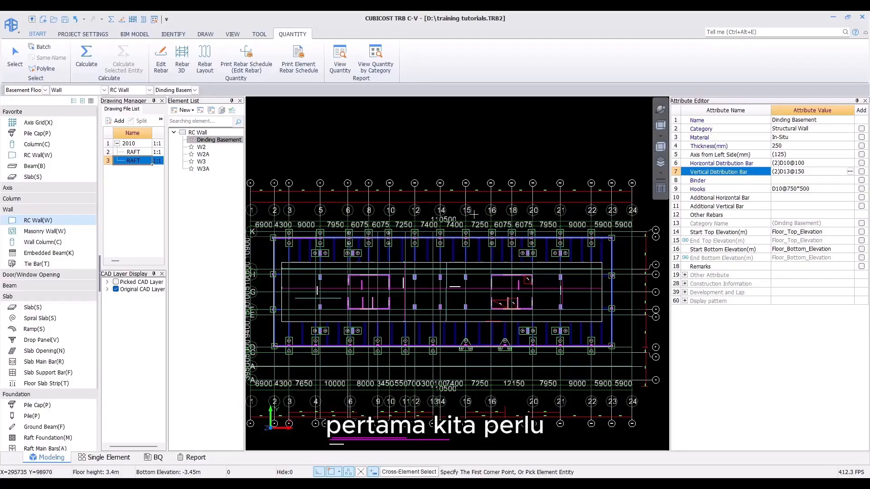
{"action": "mouse_move", "coordinate": [468, 203]}
{"action": "middle_mouse_down"}
{"action": "mouse_move", "coordinate": [466, 180]}
{"action": "mouse_move", "coordinate": [486, 176]}
{"action": "middle_mouse_up"}
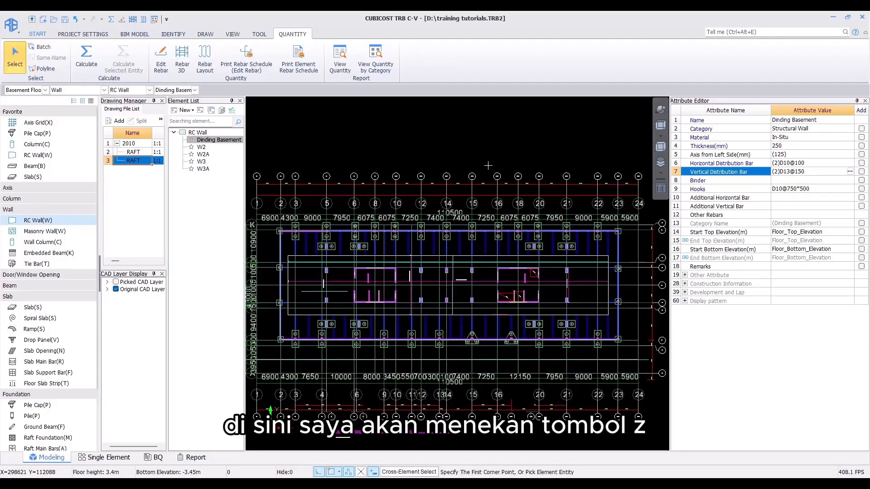
{"action": "key", "text": "z"}
{"action": "scroll", "coordinate": [469, 240], "scroll_direction": "up", "scroll_amount": 3}
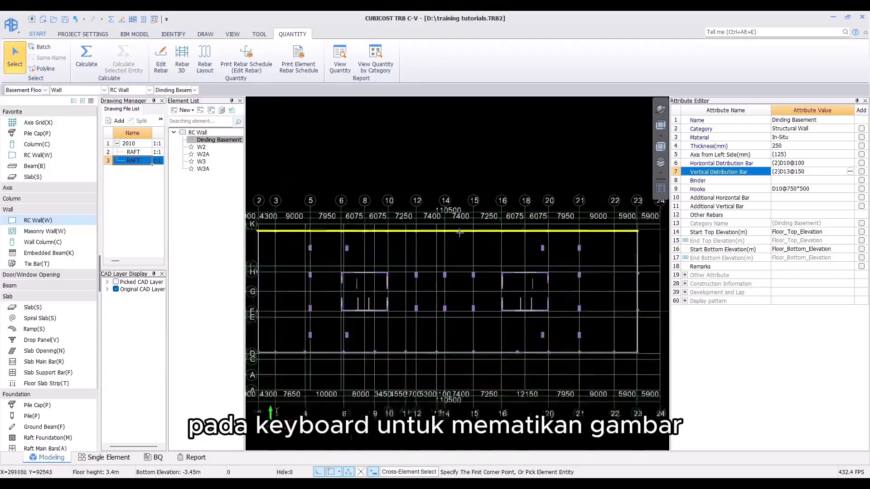
{"action": "scroll", "coordinate": [471, 247], "scroll_direction": "up", "scroll_amount": 2}
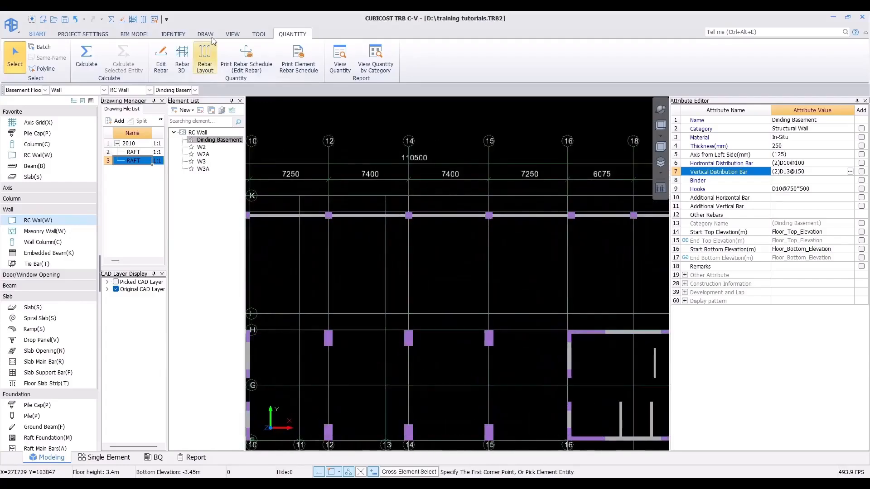
Step: Show the linear entity direction of the walls and inspect the direction arrow of the top basement wall
{"action": "left_click", "coordinate": [259, 35]}
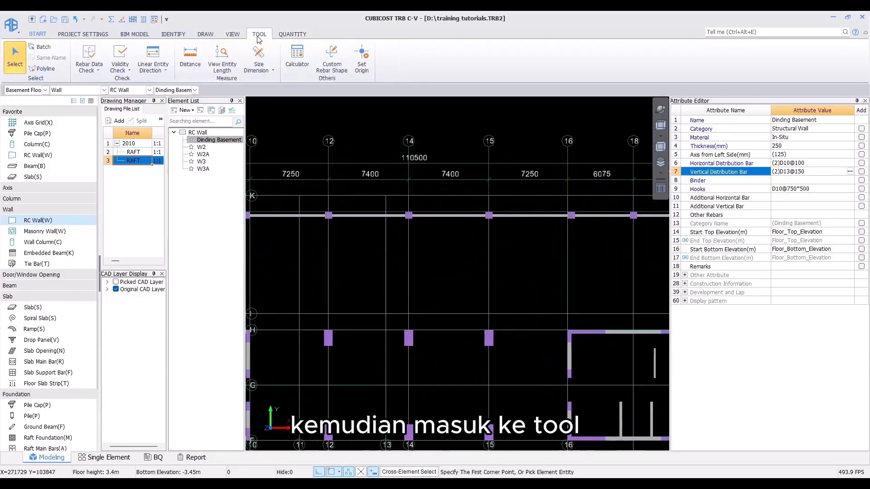
{"action": "left_click", "coordinate": [151, 68]}
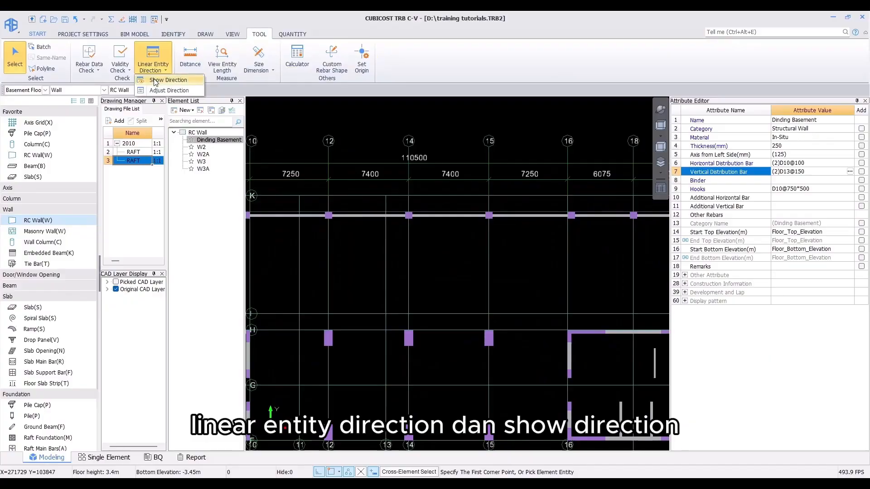
{"action": "left_click", "coordinate": [157, 80]}
{"action": "middle_click_drag", "start_coordinate": [529, 197], "coordinate": [256, 226]}
{"action": "scroll", "coordinate": [372, 258], "scroll_direction": "up", "scroll_amount": 10}
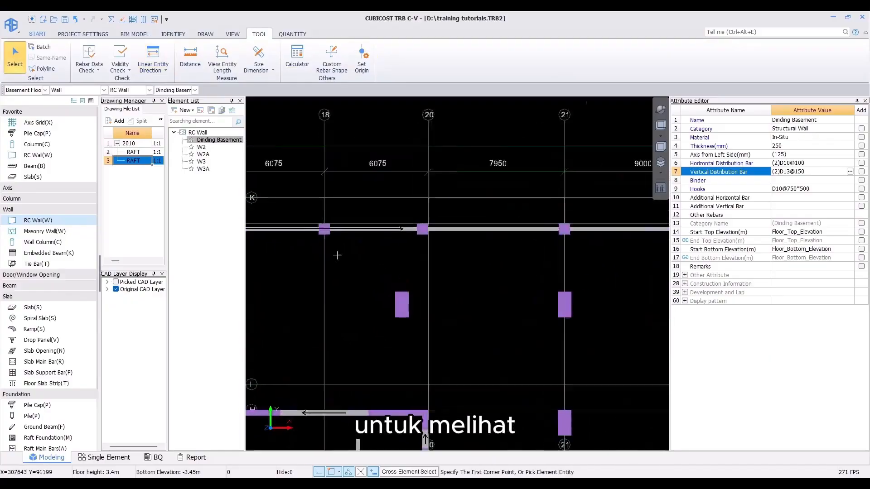
{"action": "scroll", "coordinate": [401, 248], "scroll_direction": "down", "scroll_amount": 6}
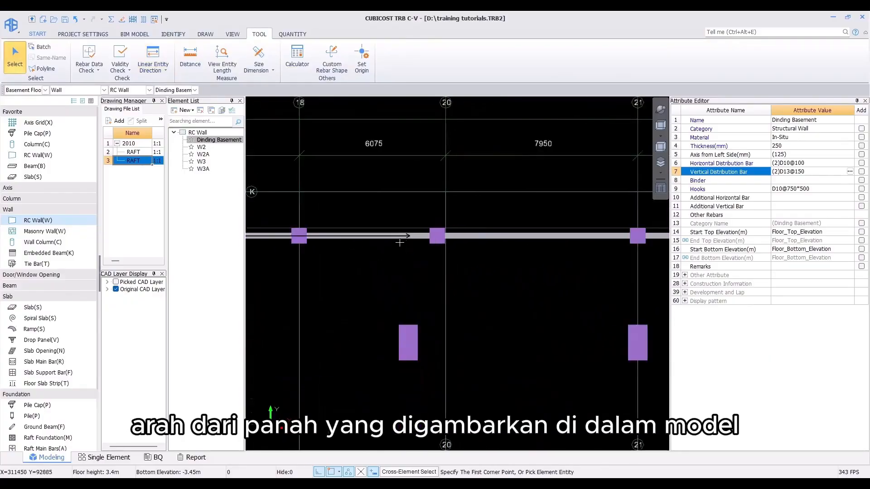
{"action": "middle_click_drag", "start_coordinate": [388, 229], "coordinate": [428, 235]}
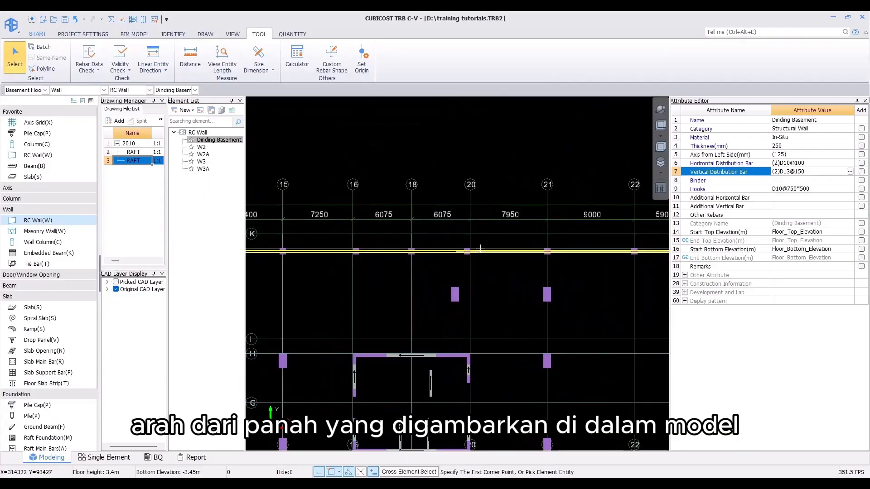
{"action": "scroll", "coordinate": [451, 257], "scroll_direction": "up", "scroll_amount": 5}
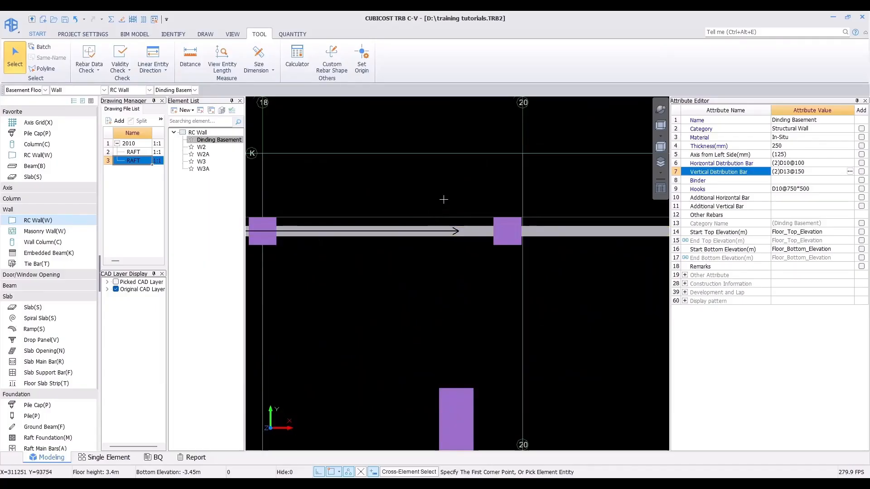
Step: Compare the wall section detail and review the rebar input formats for the vertical distribution bar
{"action": "left_click", "coordinate": [808, 172]}
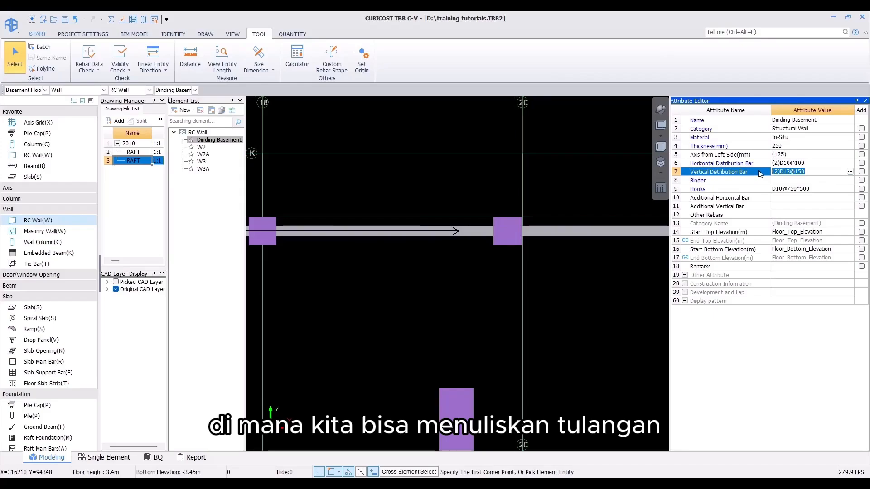
{"action": "key", "text": "alt+Tab"}
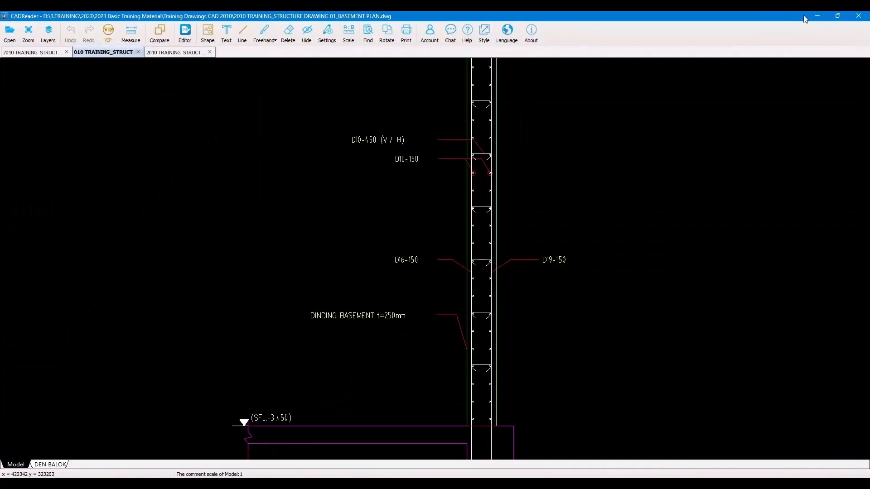
{"action": "left_click", "coordinate": [817, 15]}
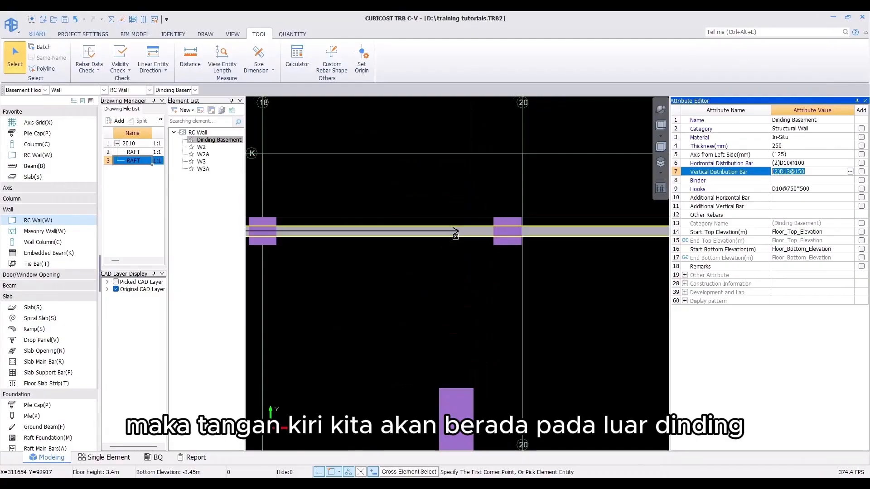
{"action": "scroll", "coordinate": [369, 221], "scroll_direction": "up", "scroll_amount": 3}
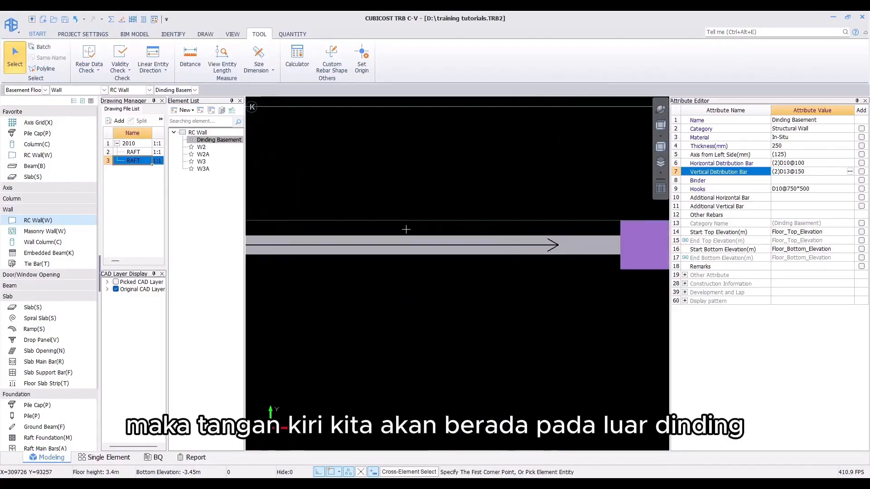
{"action": "scroll", "coordinate": [406, 229], "scroll_direction": "down", "scroll_amount": 4}
{"action": "scroll", "coordinate": [415, 150], "scroll_direction": "up", "scroll_amount": 2}
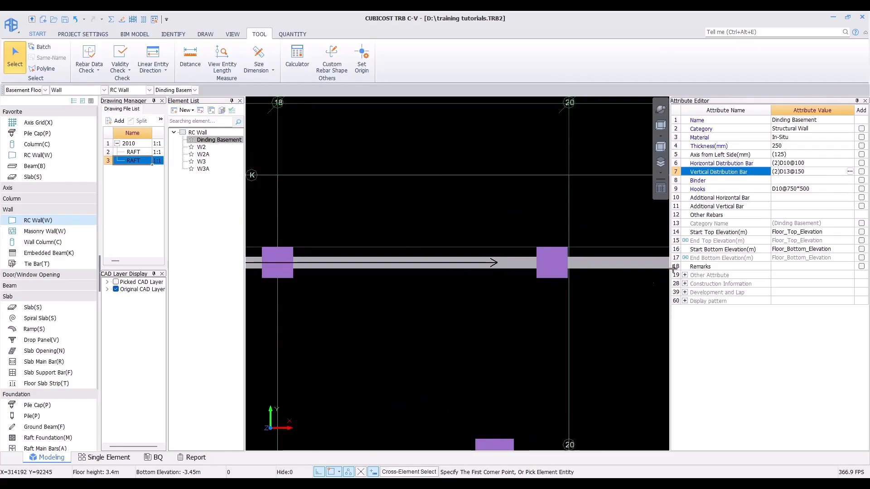
{"action": "left_click", "coordinate": [850, 171]}
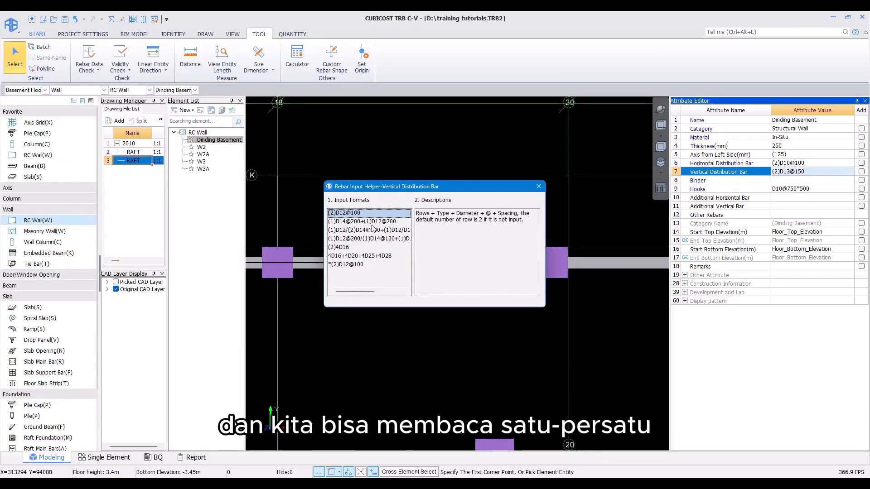
{"action": "key", "text": "Down"}
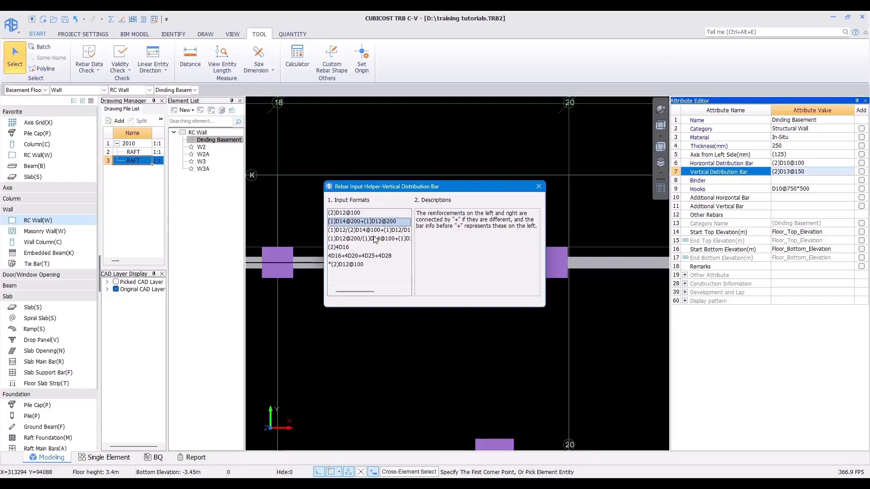
{"action": "left_click", "coordinate": [538, 186]}
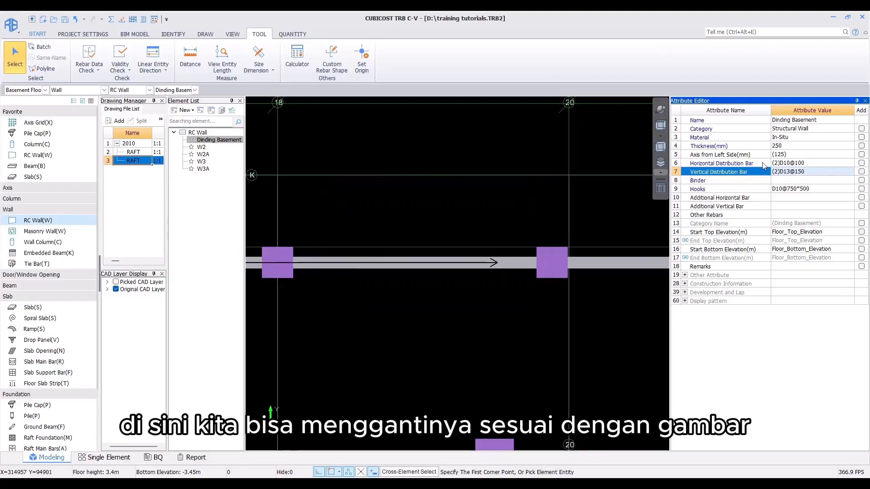
Step: Set the Dinding Basement wall's vertical distribution bar to (1)D19@150+(1)D16@150
{"action": "left_click", "coordinate": [776, 172]}
{"action": "double_click", "coordinate": [777, 172]}
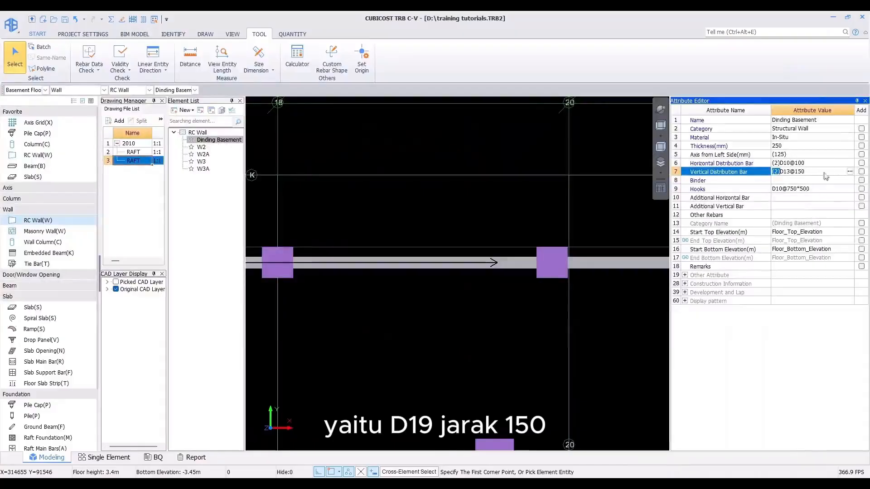
{"action": "double_click", "coordinate": [814, 172]}
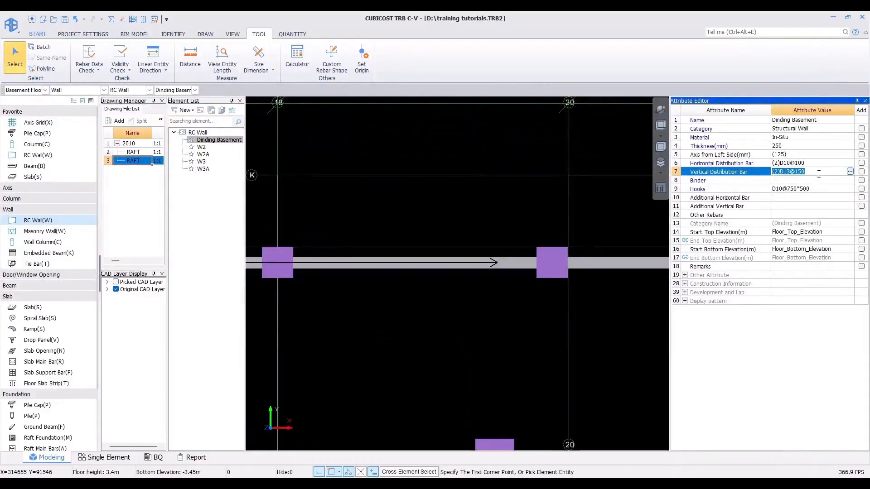
{"action": "type", "text": "(1)D19-1"}
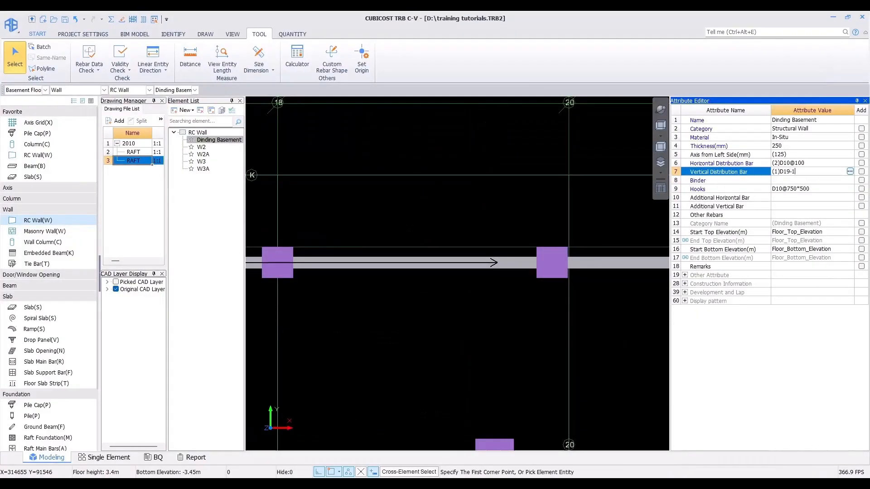
{"action": "type", "text": "50+"}
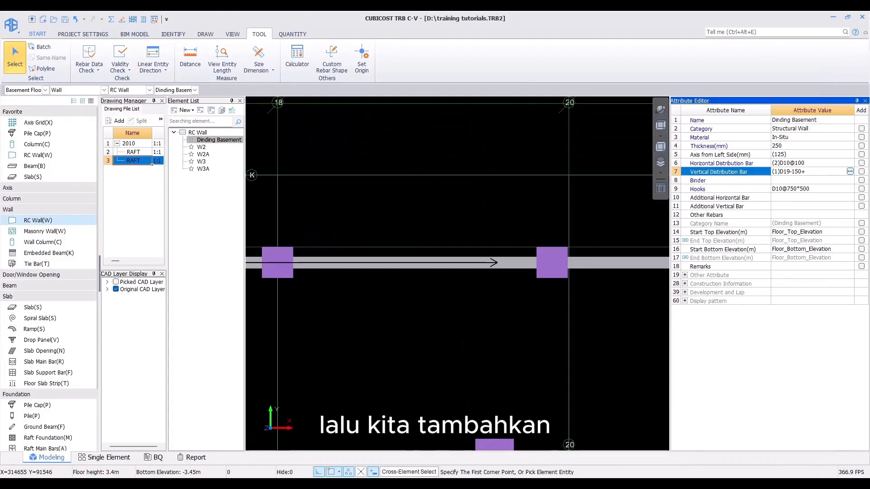
{"action": "type", "text": "(1)D1"}
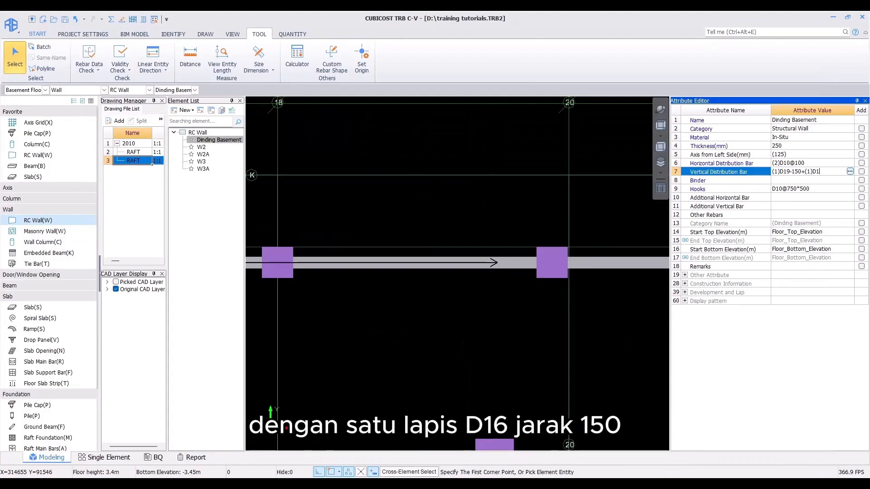
{"action": "type", "text": "6-150"}
{"action": "key", "text": "Return"}
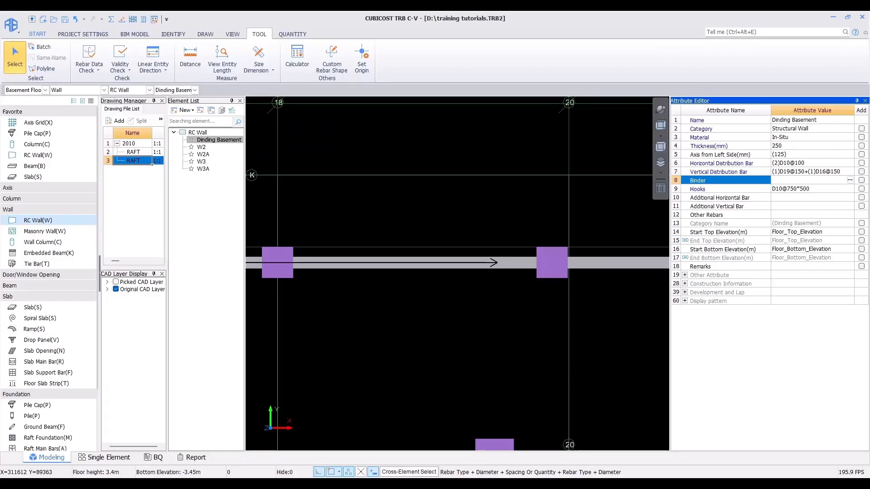
Step: Check the detail drawing and set the wall's horizontal distribution bar to (2)D10@150
{"action": "left_click", "coordinate": [473, 484]}
{"action": "left_click_drag", "start_coordinate": [389, 188], "coordinate": [373, 222]}
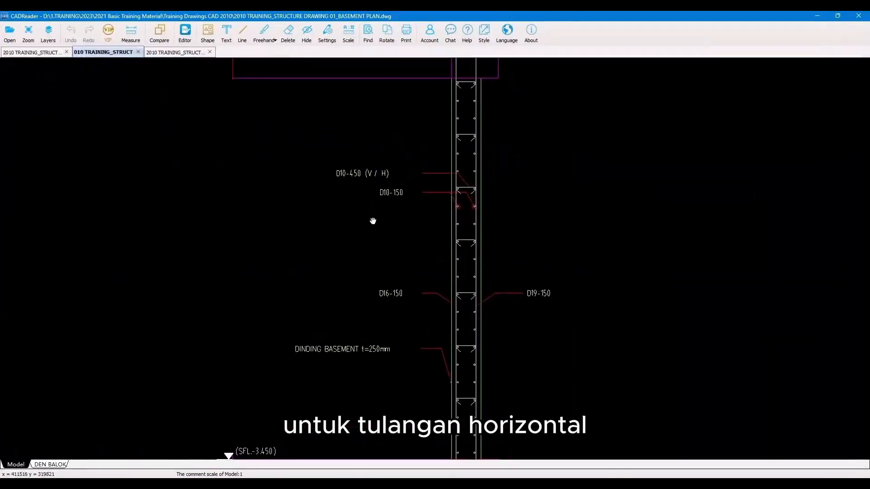
{"action": "scroll", "coordinate": [398, 198], "scroll_direction": "up", "scroll_amount": 2}
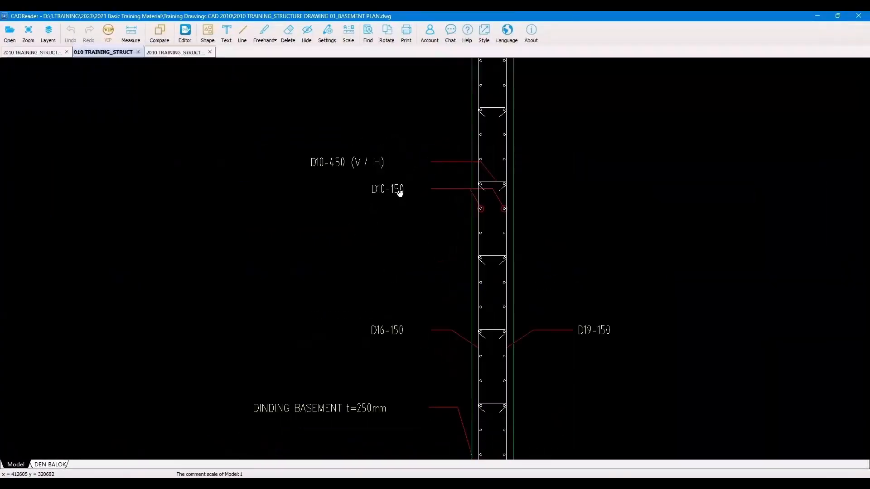
{"action": "left_click", "coordinate": [817, 15]}
{"action": "left_click", "coordinate": [802, 165]}
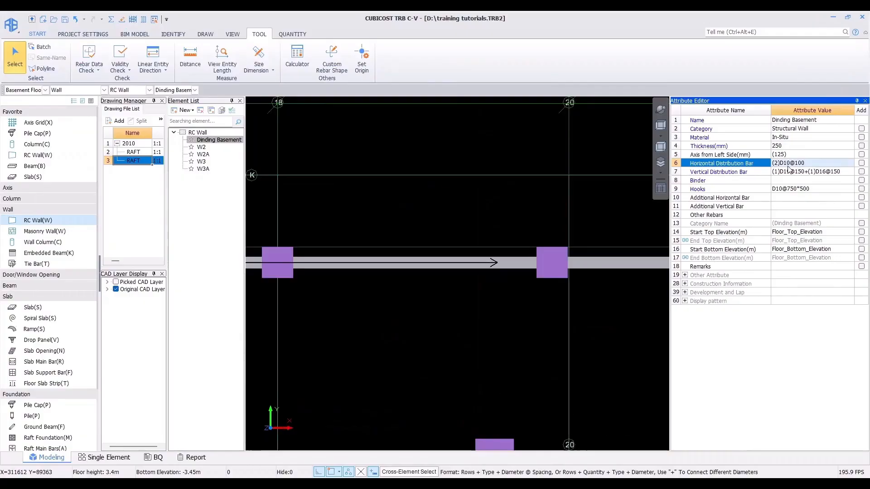
{"action": "left_click", "coordinate": [802, 165]}
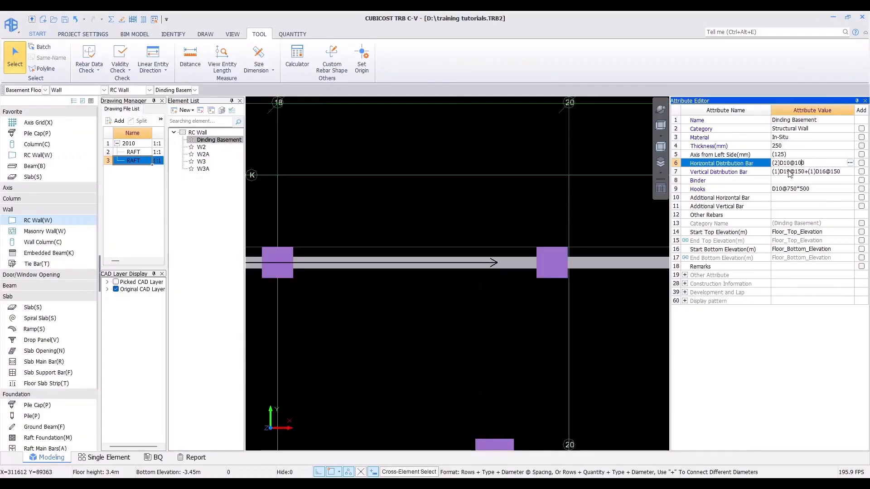
{"action": "key", "text": "BackSpace"}
{"action": "type", "text": "5"}
{"action": "key", "text": "Return"}
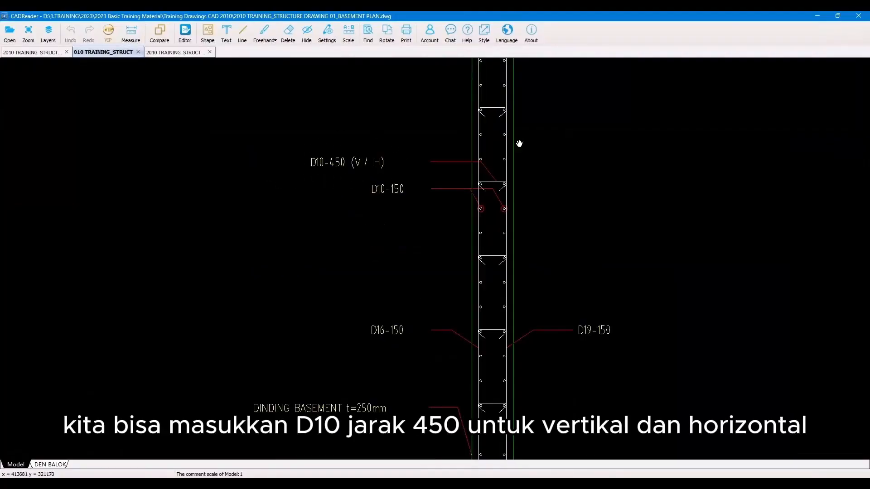
Step: Return to the TRB model and set the Dinding Basement wall's hooks to D10@450*450
{"action": "left_click", "coordinate": [818, 16]}
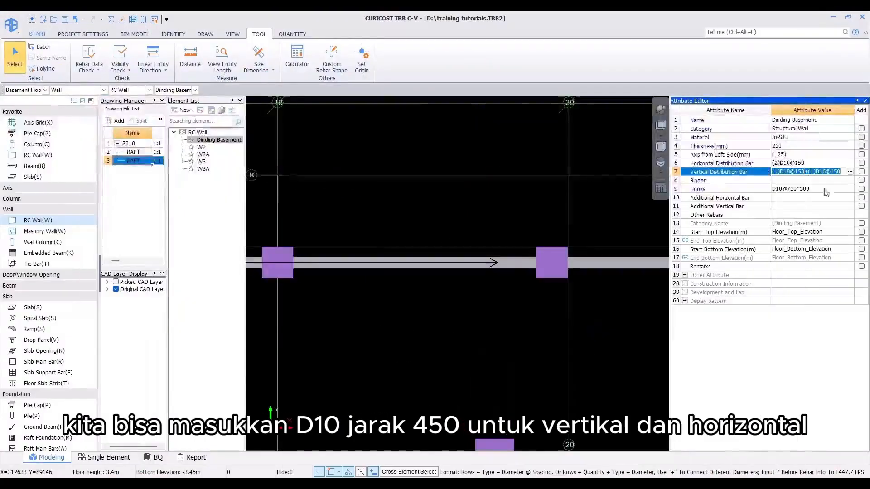
{"action": "left_click", "coordinate": [799, 186]}
{"action": "left_click_drag", "start_coordinate": [787, 189], "coordinate": [820, 190]}
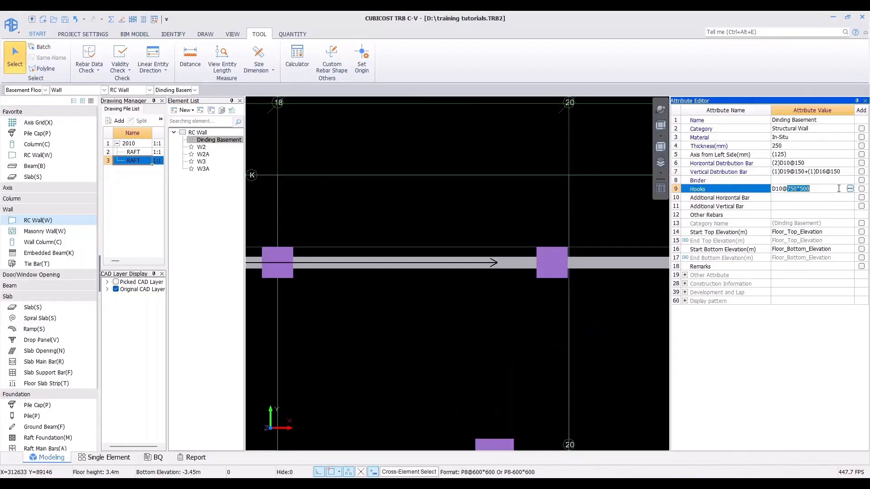
{"action": "type", "text": "450"}
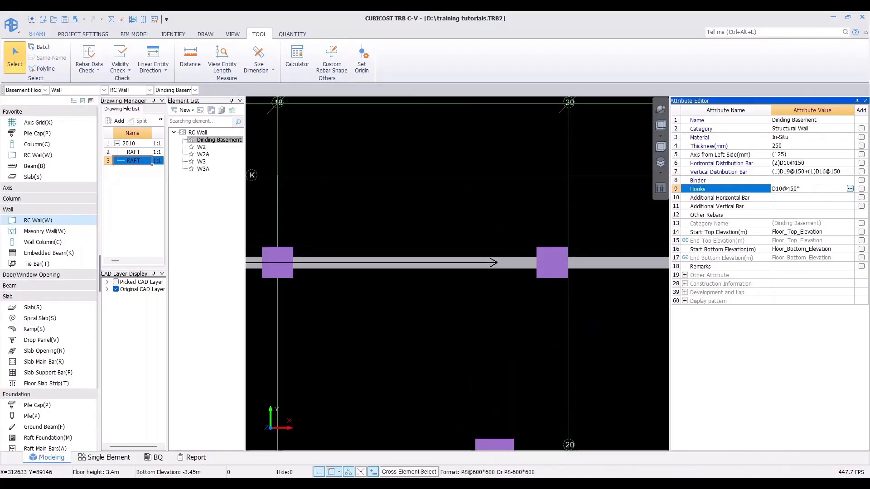
{"action": "key", "text": "Return"}
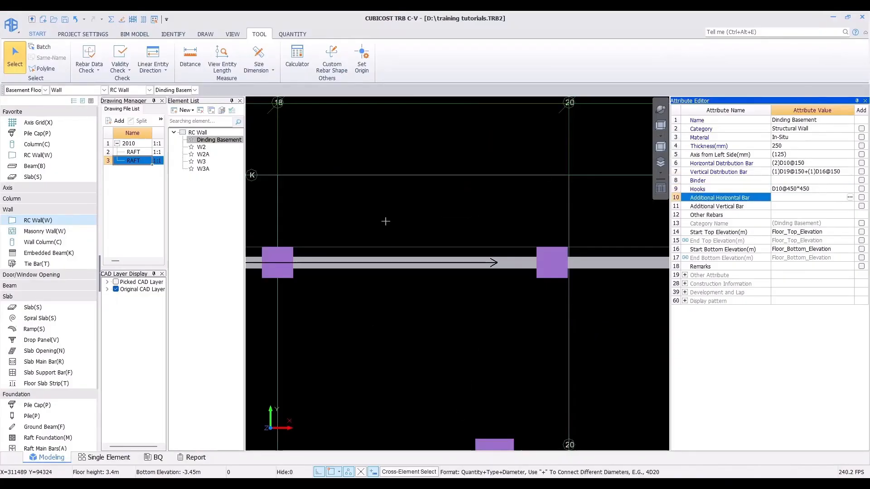
Step: Batch-select all RC walls on the basement floor
{"action": "scroll", "coordinate": [385, 221], "scroll_direction": "down", "scroll_amount": 8}
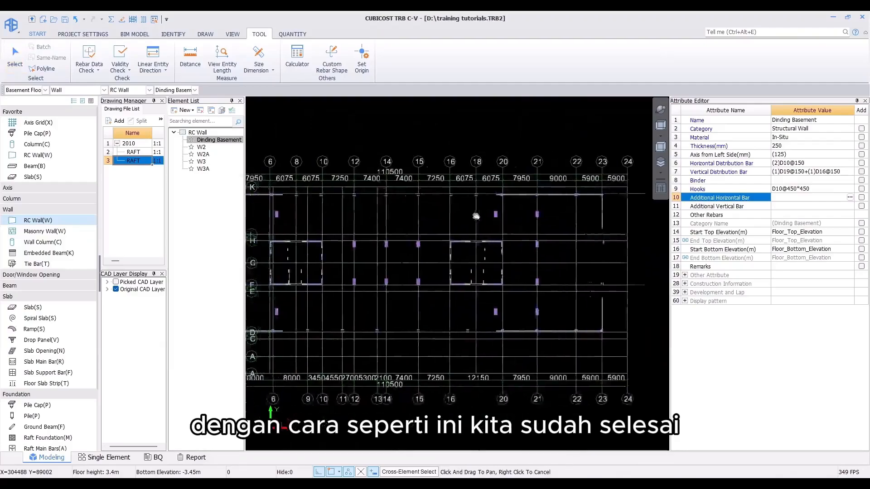
{"action": "scroll", "coordinate": [476, 216], "scroll_direction": "down", "scroll_amount": 3}
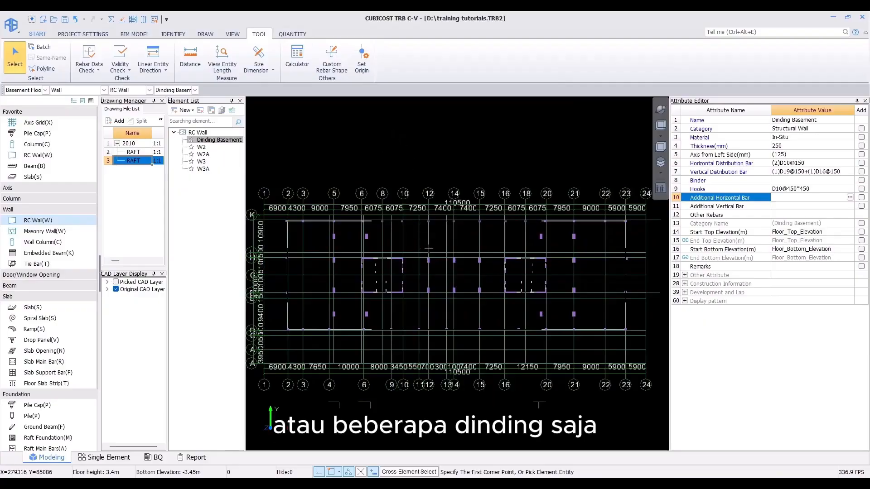
{"action": "left_click", "coordinate": [42, 46]}
{"action": "left_click", "coordinate": [417, 206]}
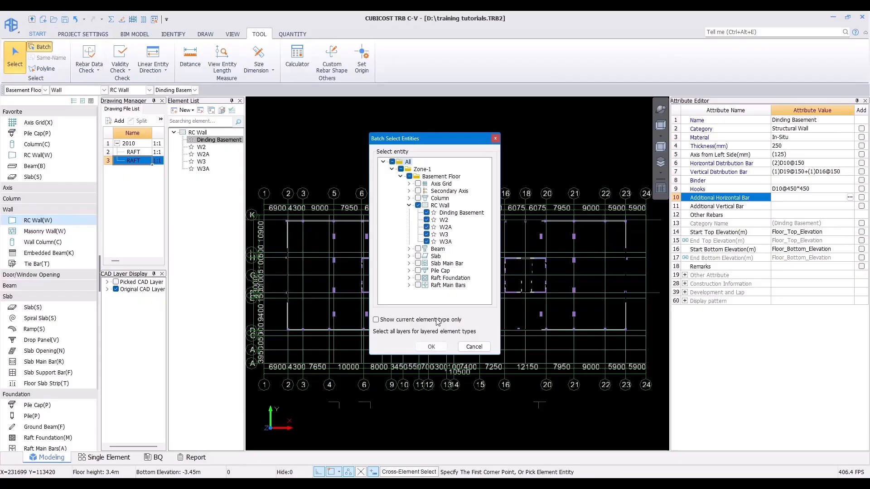
{"action": "left_click", "coordinate": [430, 347]}
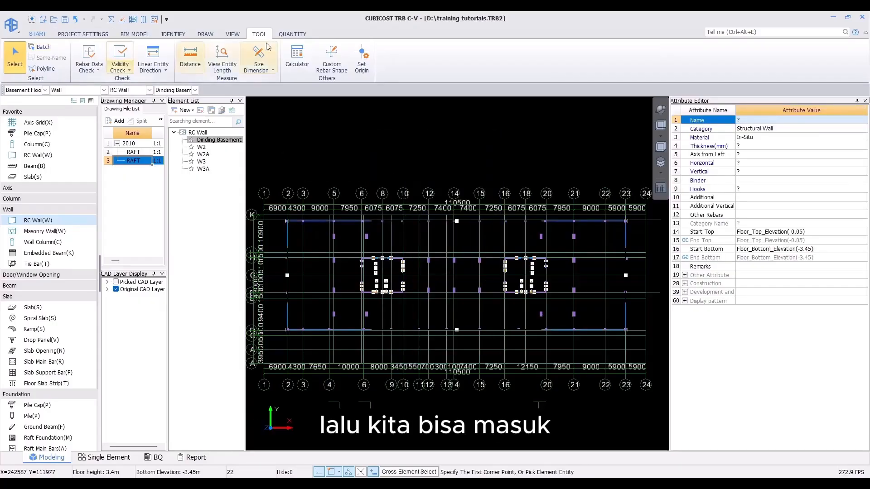
Step: Calculate rebar quantities for the selected walls
{"action": "left_click", "coordinate": [291, 35]}
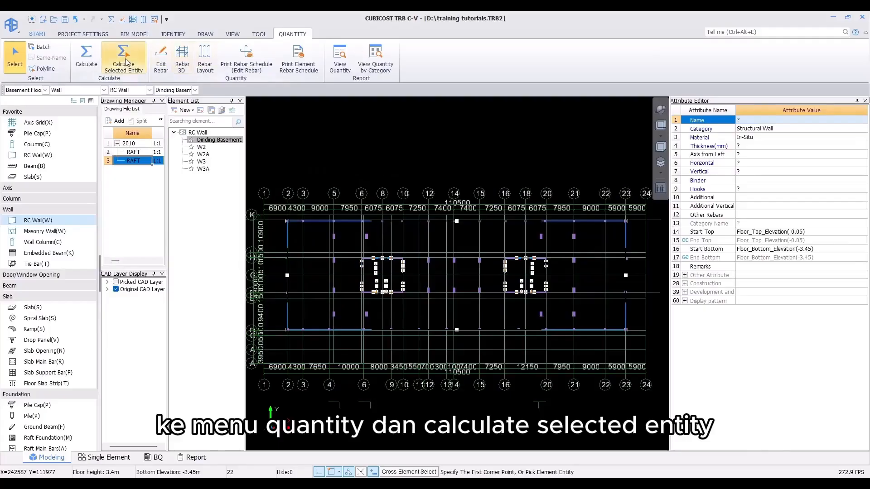
{"action": "left_click", "coordinate": [123, 61]}
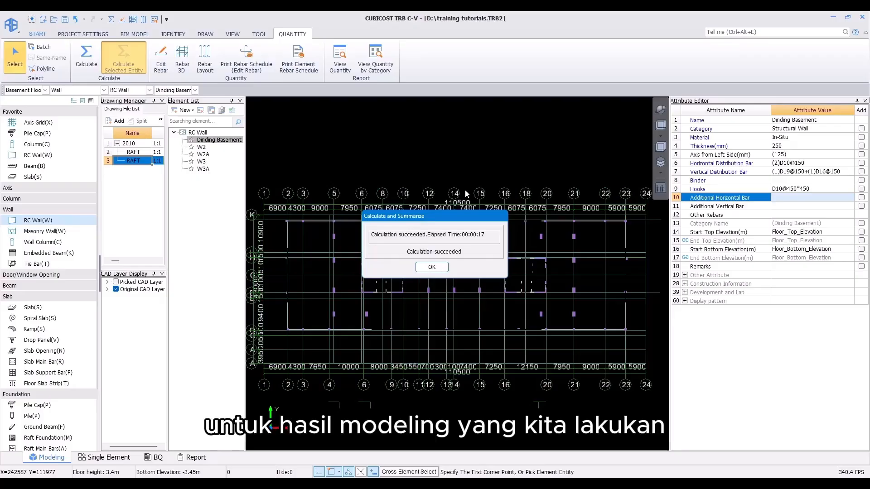
{"action": "left_click", "coordinate": [433, 268]}
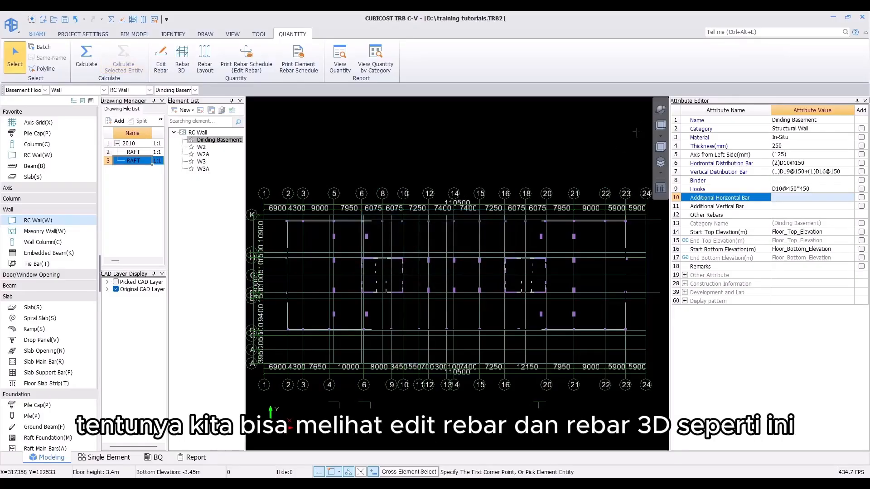
Step: Switch to a 3D view, select the top basement wall and display its Rebar 3D
{"action": "left_click", "coordinate": [660, 110]}
{"action": "left_click_drag", "start_coordinate": [625, 142], "coordinate": [575, 94]}
{"action": "scroll", "coordinate": [390, 222], "scroll_direction": "up", "scroll_amount": 4}
{"action": "left_click_drag", "start_coordinate": [431, 239], "coordinate": [465, 232]}
{"action": "key", "text": "Escape"}
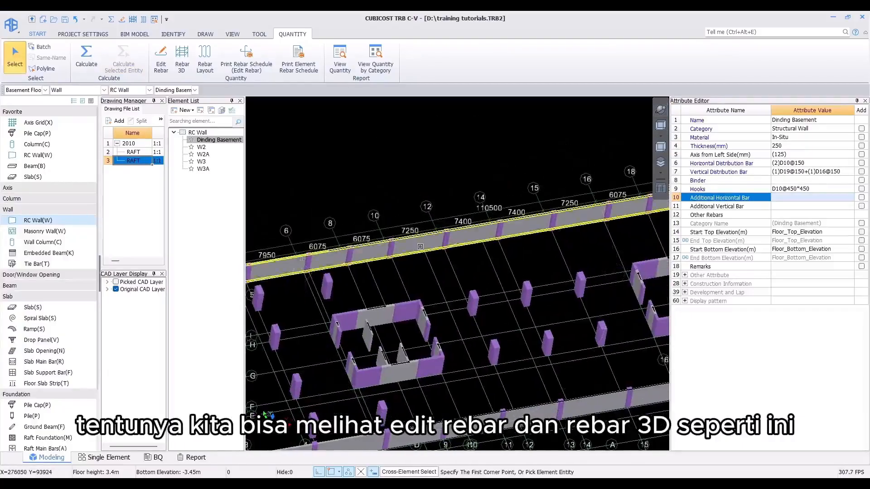
{"action": "left_click", "coordinate": [502, 237]}
{"action": "left_click", "coordinate": [182, 57]}
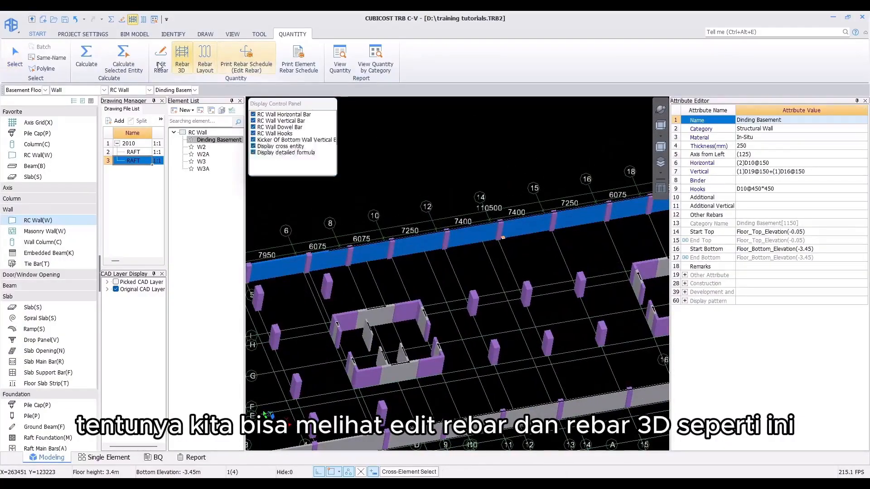
Step: Examine the wall's 3D rebar, including the overlap zones and bars running through the columns
{"action": "middle_click_drag", "start_coordinate": [425, 247], "coordinate": [449, 267]}
{"action": "scroll", "coordinate": [450, 267], "scroll_direction": "up", "scroll_amount": 2}
{"action": "scroll", "coordinate": [449, 267], "scroll_direction": "up", "scroll_amount": 3}
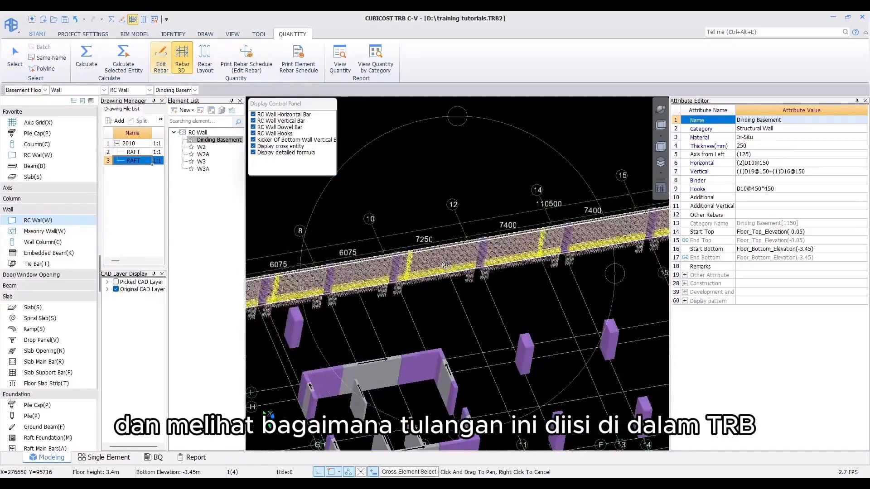
{"action": "middle_click_drag", "start_coordinate": [427, 264], "coordinate": [559, 241]}
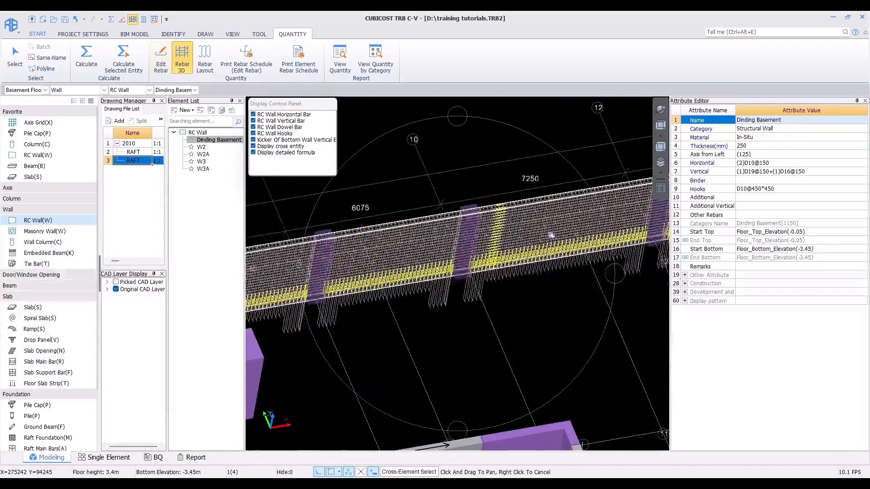
{"action": "scroll", "coordinate": [533, 235], "scroll_direction": "up", "scroll_amount": 3}
{"action": "scroll", "coordinate": [533, 234], "scroll_direction": "up", "scroll_amount": 1}
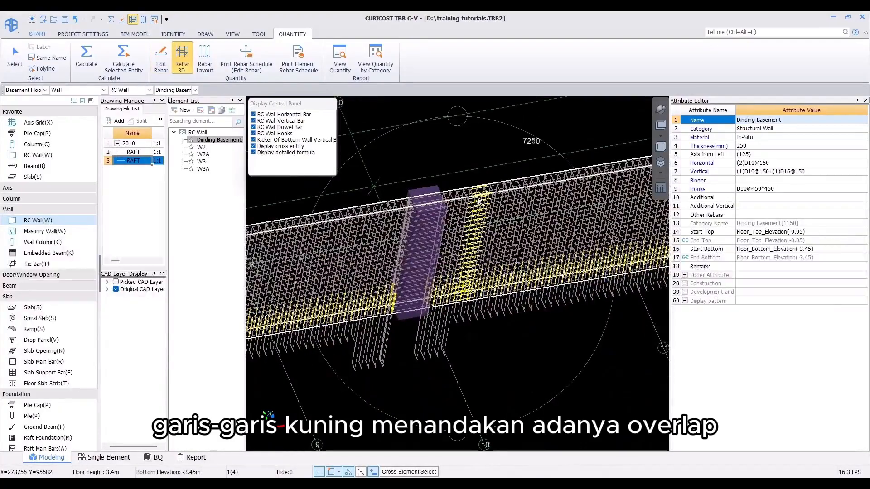
{"action": "scroll", "coordinate": [478, 201], "scroll_direction": "down", "scroll_amount": 2}
{"action": "middle_click_drag", "start_coordinate": [369, 261], "coordinate": [435, 219]}
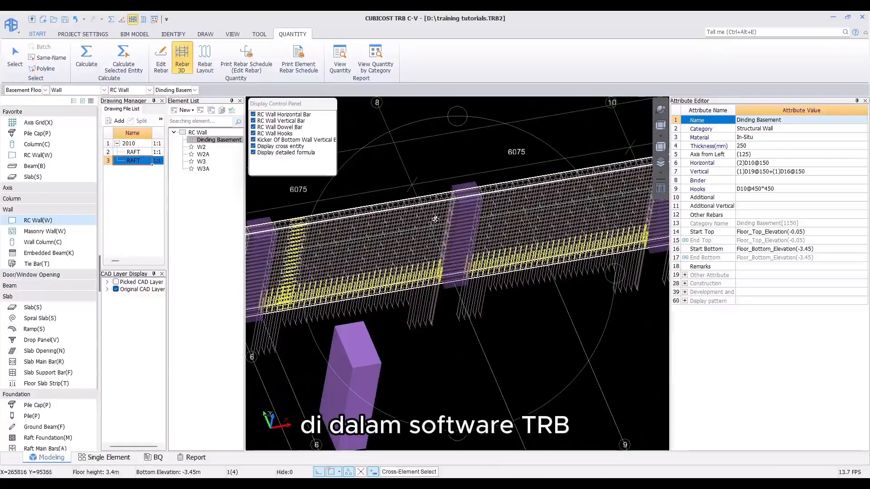
{"action": "scroll", "coordinate": [435, 219], "scroll_direction": "up", "scroll_amount": 4}
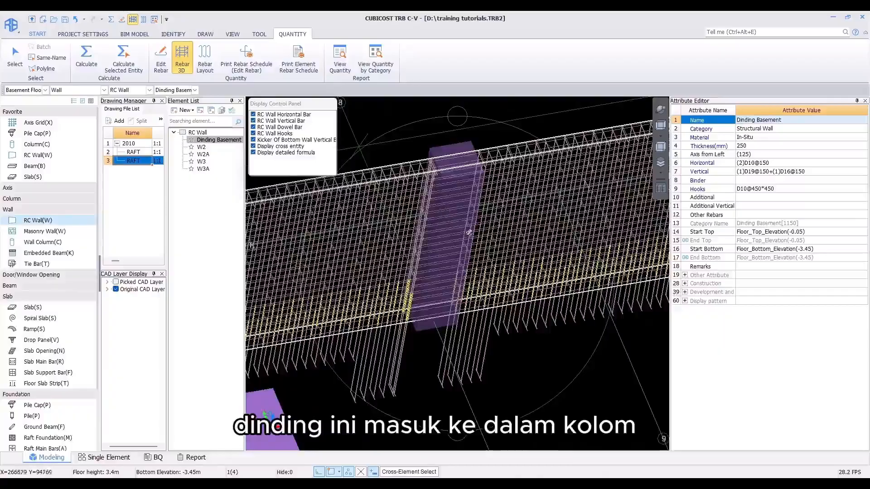
{"action": "scroll", "coordinate": [469, 232], "scroll_direction": "up", "scroll_amount": 2}
{"action": "scroll", "coordinate": [447, 216], "scroll_direction": "up", "scroll_amount": 2}
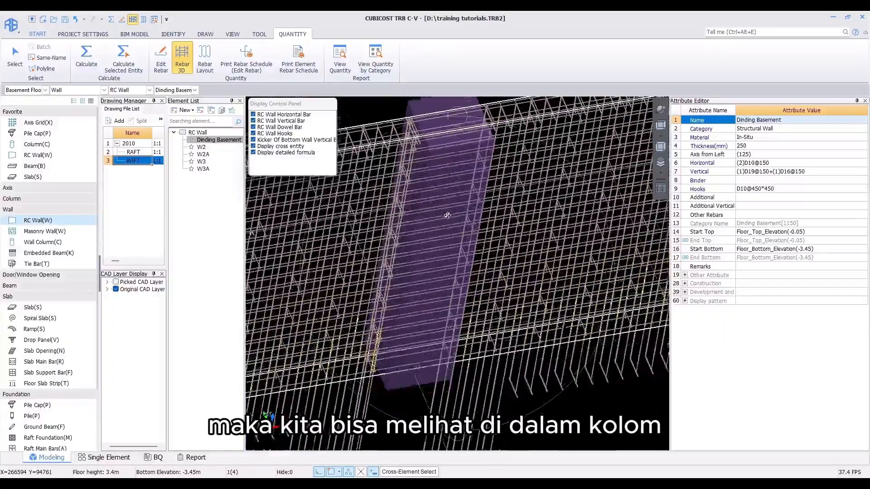
{"action": "scroll", "coordinate": [447, 215], "scroll_direction": "down", "scroll_amount": 1}
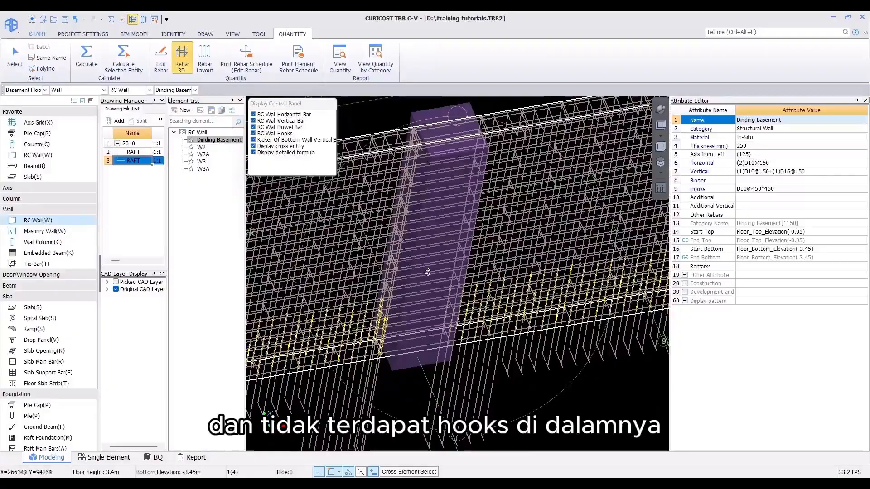
{"action": "scroll", "coordinate": [428, 250], "scroll_direction": "down", "scroll_amount": 2}
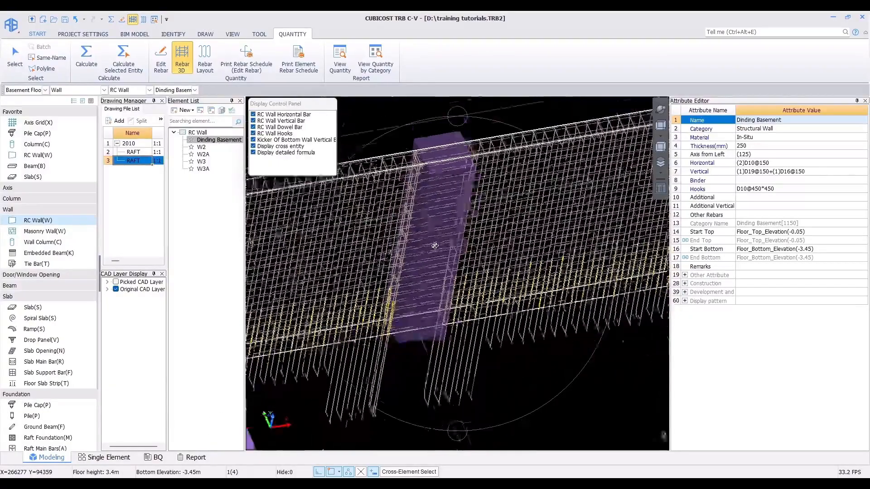
{"action": "middle_click_drag", "start_coordinate": [418, 253], "coordinate": [287, 267]}
{"action": "middle_click_drag", "start_coordinate": [580, 231], "coordinate": [442, 252]}
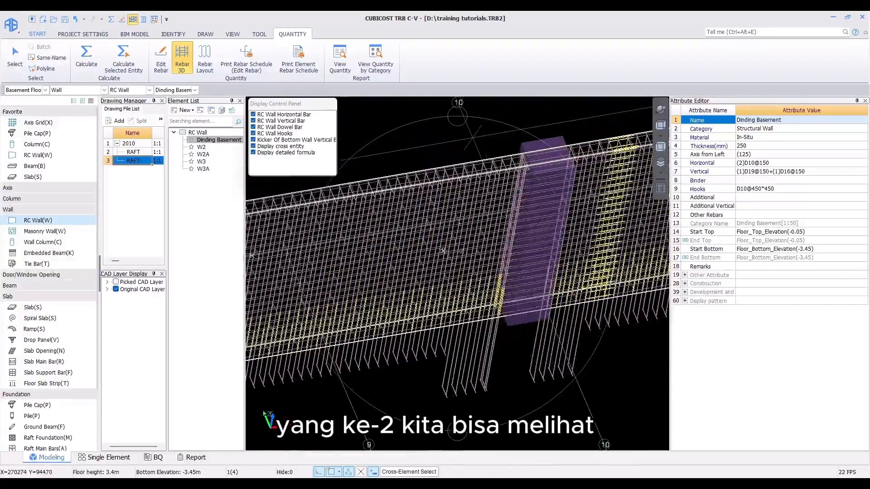
{"action": "middle_click_drag", "start_coordinate": [539, 242], "coordinate": [403, 248]}
{"action": "scroll", "coordinate": [441, 223], "scroll_direction": "down", "scroll_amount": 1}
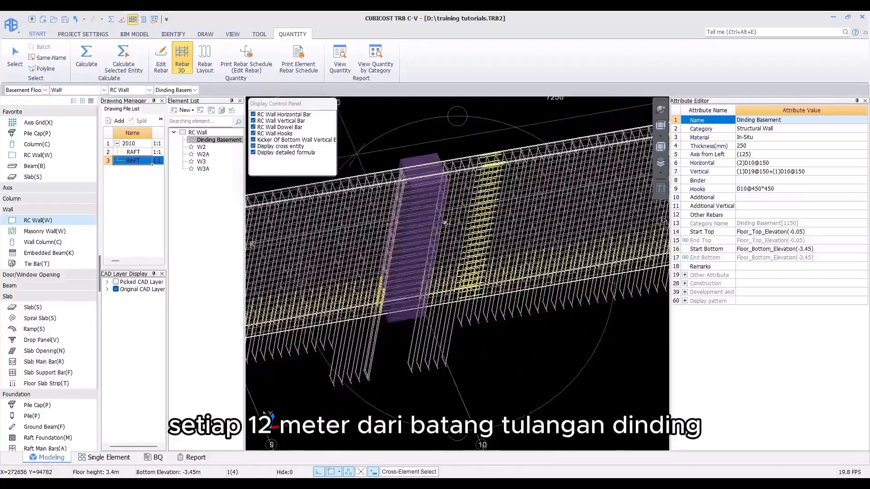
{"action": "scroll", "coordinate": [483, 192], "scroll_direction": "up", "scroll_amount": 4}
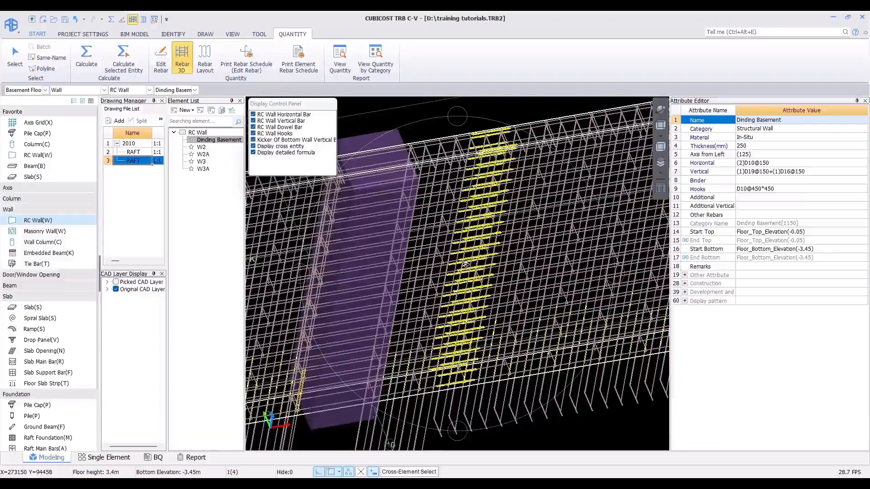
{"action": "scroll", "coordinate": [466, 263], "scroll_direction": "down", "scroll_amount": 4}
{"action": "scroll", "coordinate": [475, 253], "scroll_direction": "down", "scroll_amount": 1}
{"action": "middle_click_drag", "start_coordinate": [488, 236], "coordinate": [538, 219]}
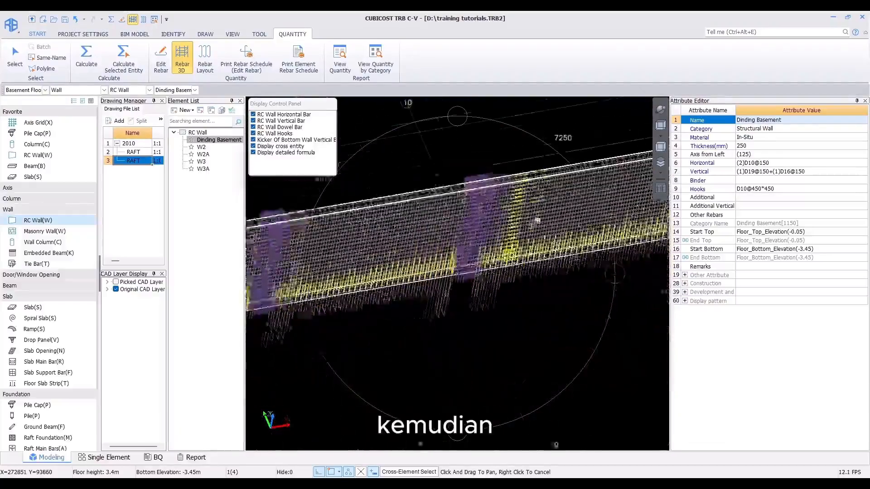
{"action": "scroll", "coordinate": [485, 260], "scroll_direction": "up", "scroll_amount": 4}
{"action": "middle_click_drag", "start_coordinate": [488, 258], "coordinate": [453, 259]}
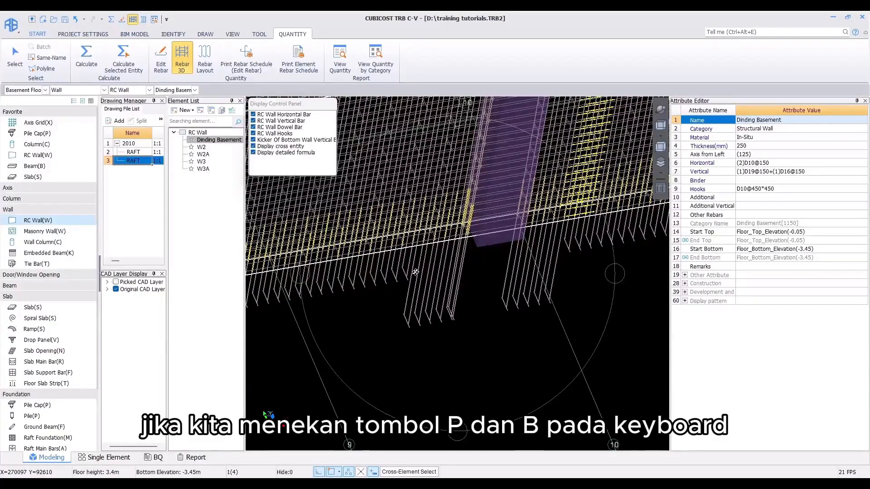
Step: Show pile caps and beams and examine how the wall's vertical bars anchor into the foundation
{"action": "key", "text": "p"}
{"action": "key", "text": "b"}
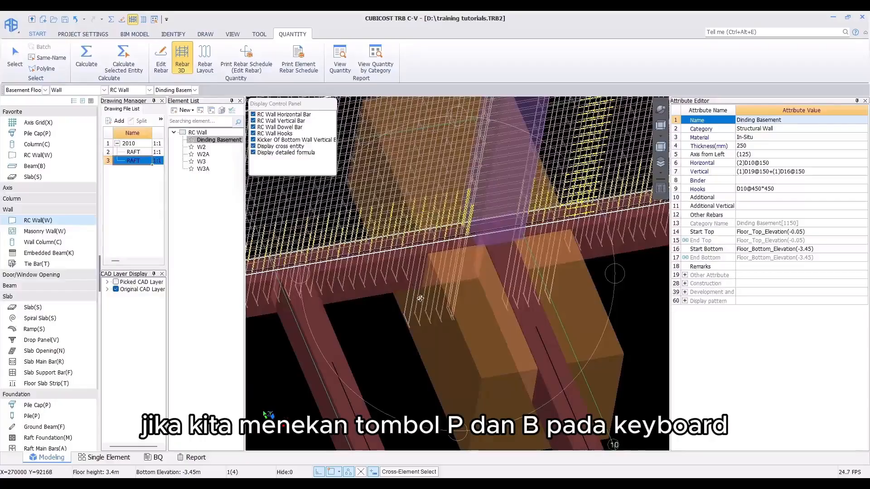
{"action": "left_click_drag", "start_coordinate": [588, 147], "coordinate": [438, 295]}
{"action": "scroll", "coordinate": [455, 347], "scroll_direction": "up", "scroll_amount": 4}
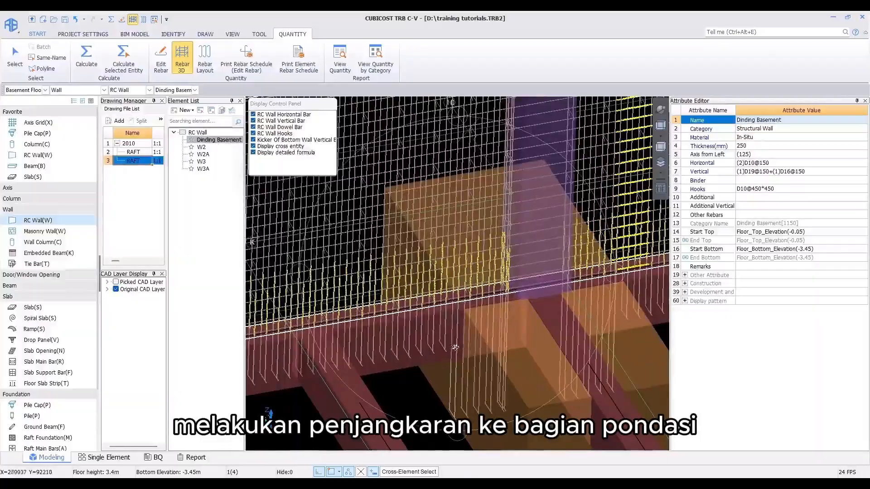
{"action": "left_click_drag", "start_coordinate": [461, 352], "coordinate": [406, 314]}
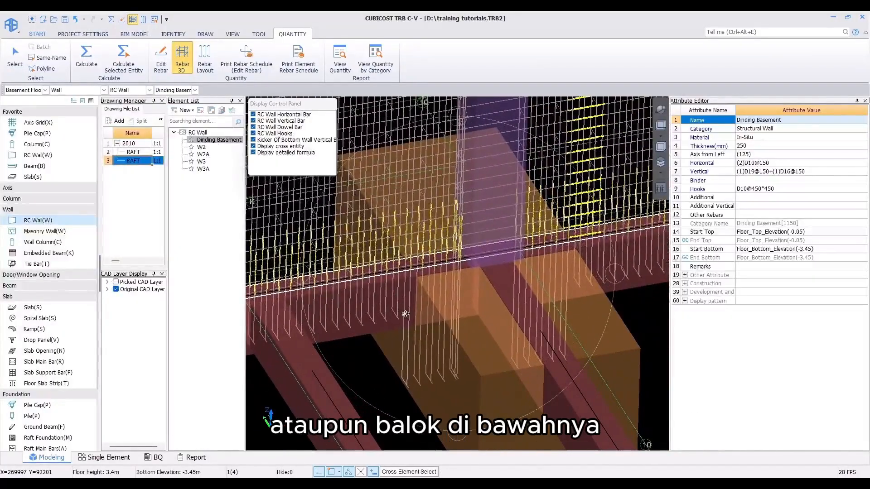
{"action": "scroll", "coordinate": [449, 278], "scroll_direction": "up", "scroll_amount": 5}
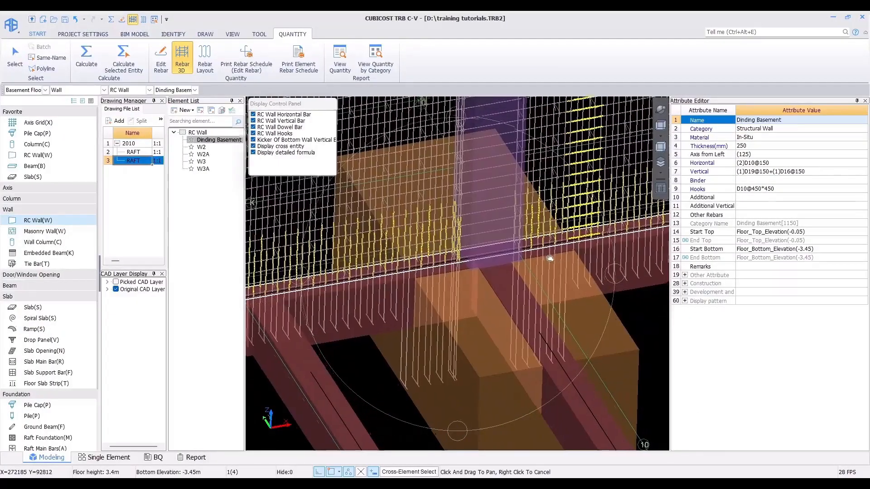
{"action": "scroll", "coordinate": [457, 275], "scroll_direction": "down", "scroll_amount": 3}
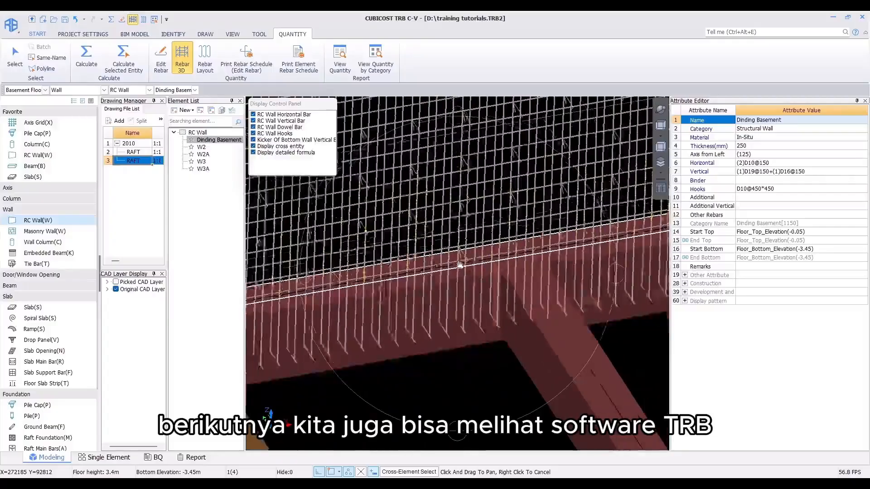
{"action": "middle_click_drag", "start_coordinate": [467, 269], "coordinate": [480, 284]}
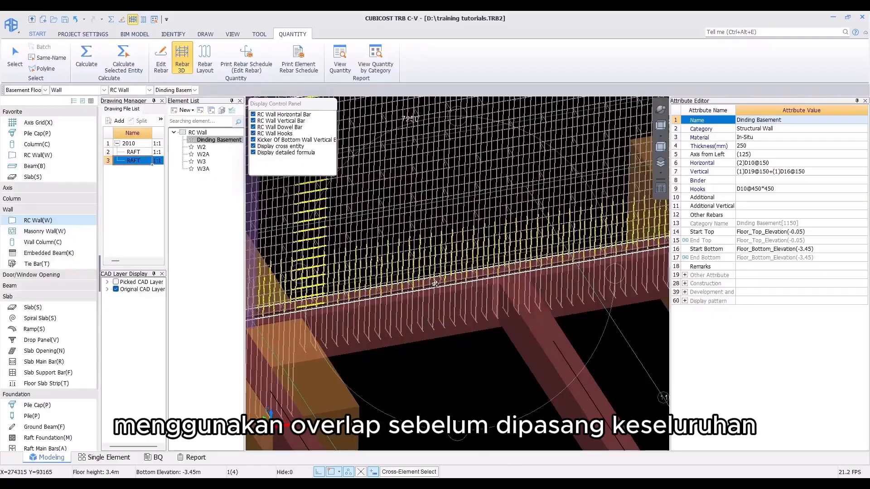
{"action": "left_click_drag", "start_coordinate": [448, 239], "coordinate": [451, 268]}
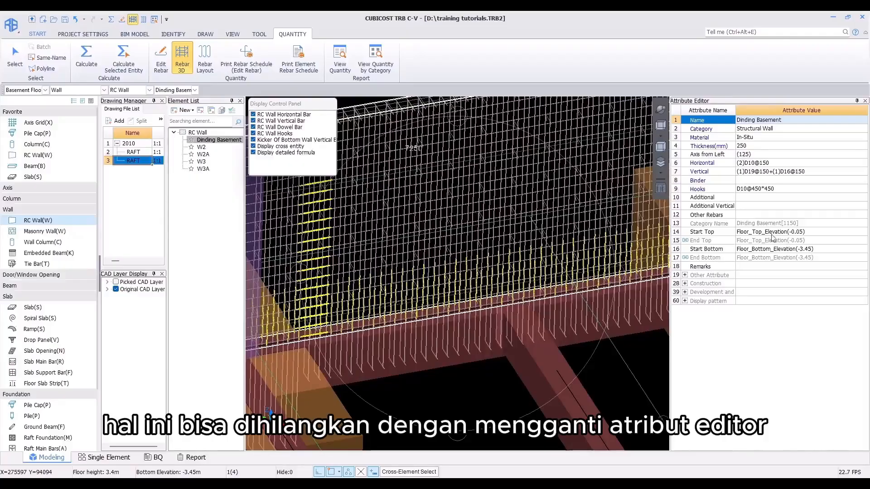
Step: Examine the wall's Main Bar anchorage options under Other Attribute in the attribute editor
{"action": "left_click", "coordinate": [685, 275]}
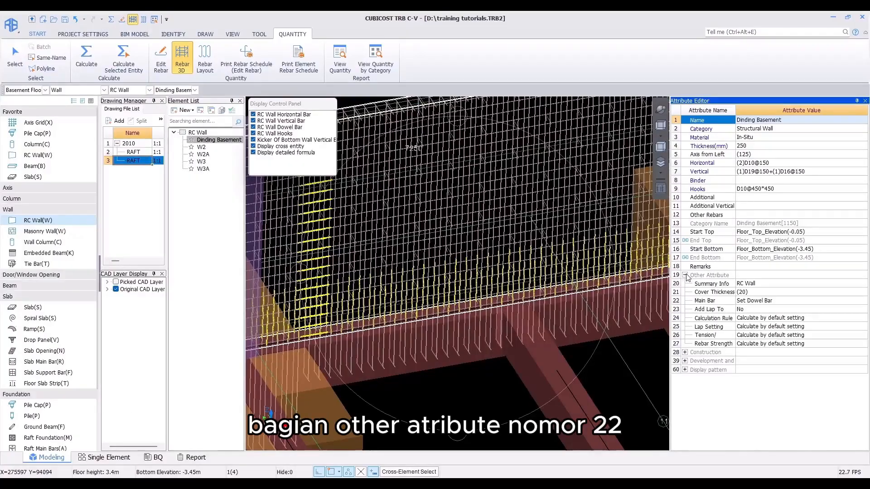
{"action": "left_click", "coordinate": [805, 301]}
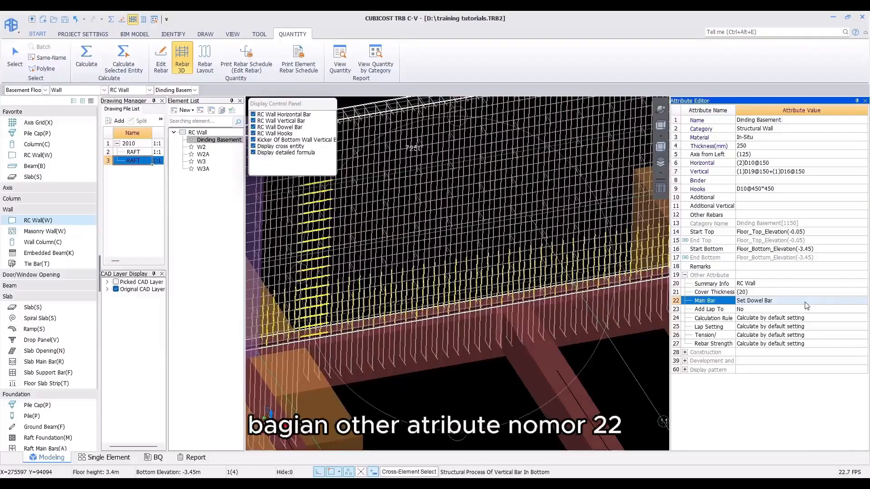
{"action": "left_click", "coordinate": [863, 300]}
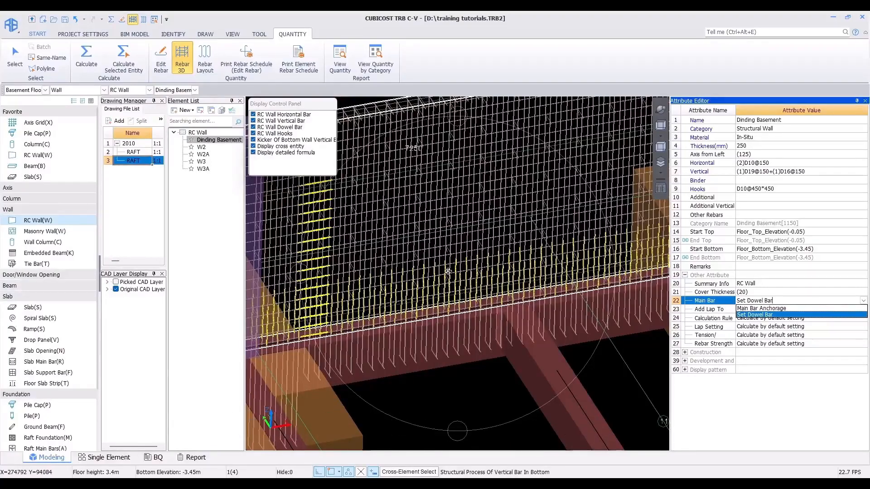
Step: Switch to columns in the plan view and examine the K3 column schedule in the structural CAD drawing
{"action": "left_click", "coordinate": [659, 123]}
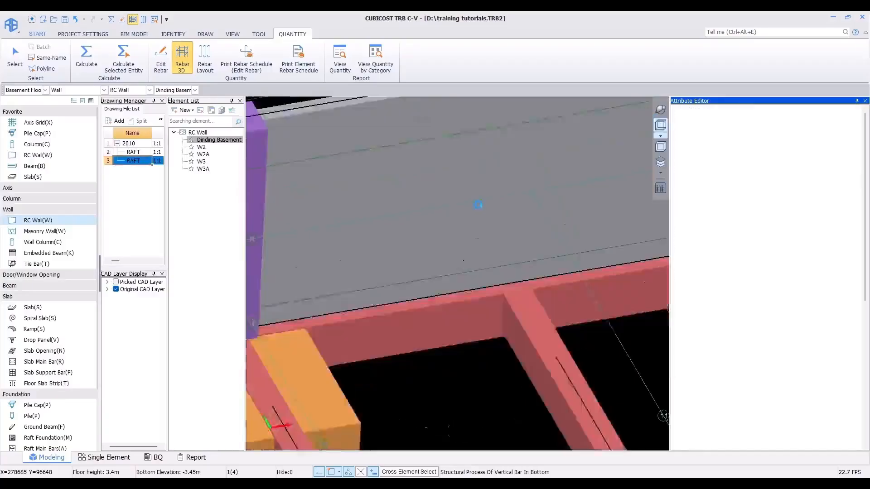
{"action": "scroll", "coordinate": [442, 234], "scroll_direction": "down", "scroll_amount": 6}
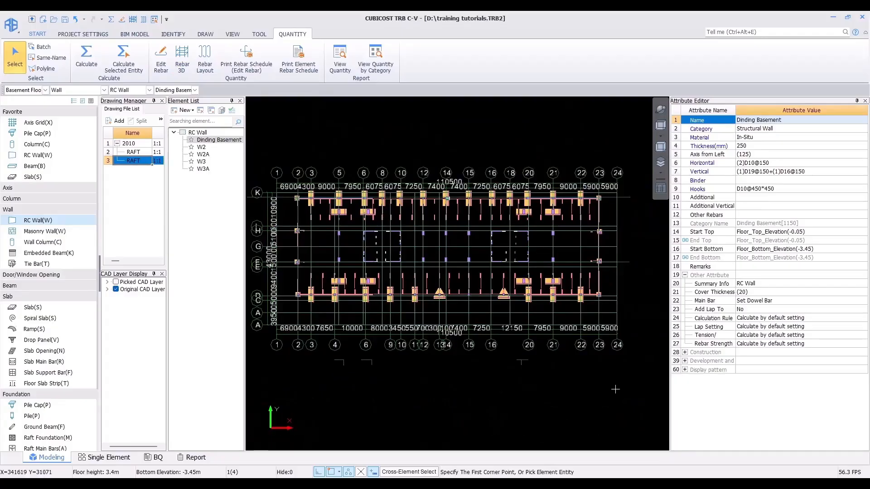
{"action": "left_click", "coordinate": [33, 145]}
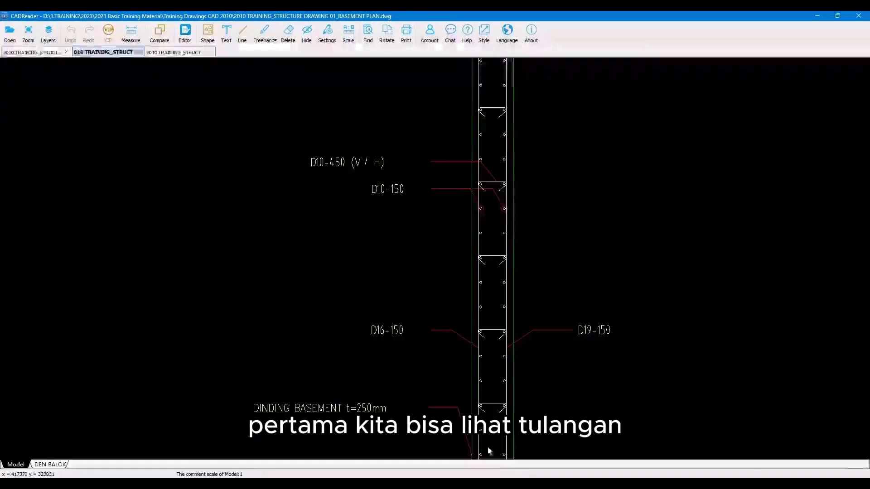
{"action": "scroll", "coordinate": [285, 231], "scroll_direction": "down", "scroll_amount": 3}
{"action": "scroll", "coordinate": [187, 235], "scroll_direction": "up", "scroll_amount": 5}
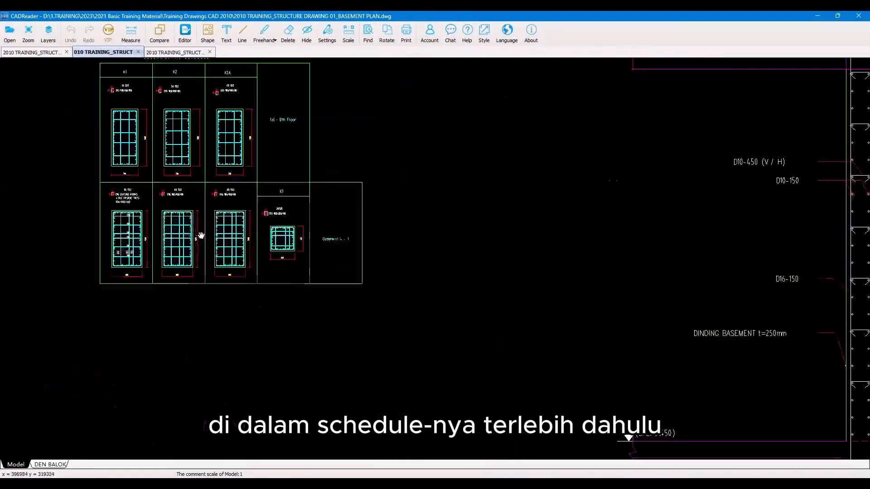
{"action": "scroll", "coordinate": [300, 218], "scroll_direction": "up", "scroll_amount": 3}
{"action": "left_click_drag", "start_coordinate": [312, 218], "coordinate": [678, 219]}
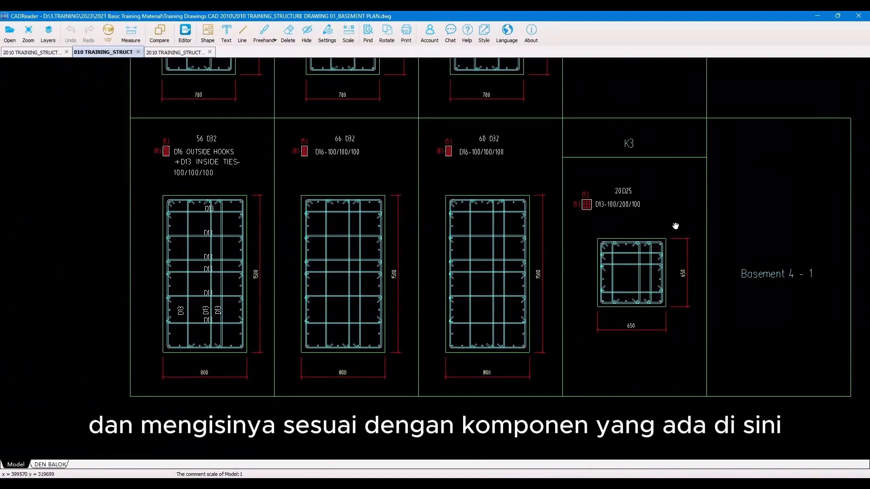
{"action": "scroll", "coordinate": [677, 228], "scroll_direction": "up", "scroll_amount": 5}
{"action": "scroll", "coordinate": [679, 229], "scroll_direction": "down", "scroll_amount": 3}
{"action": "left_click_drag", "start_coordinate": [662, 202], "coordinate": [575, 239]}
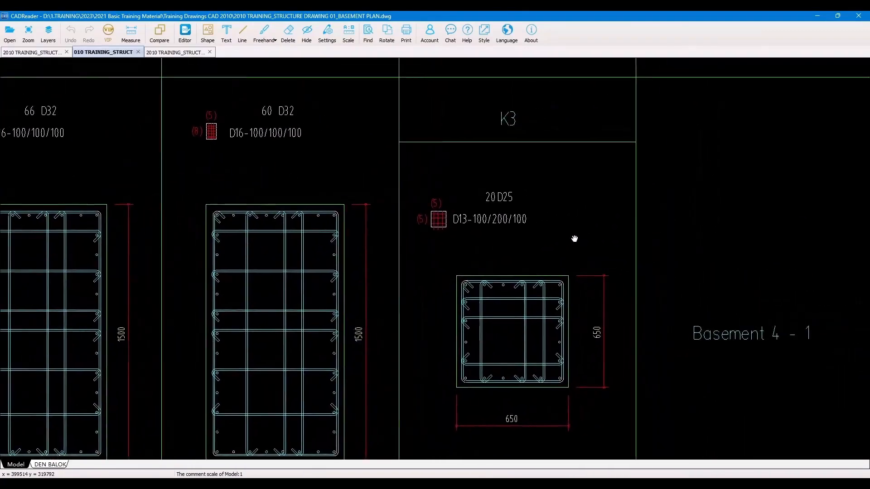
{"action": "scroll", "coordinate": [576, 239], "scroll_direction": "up", "scroll_amount": 2}
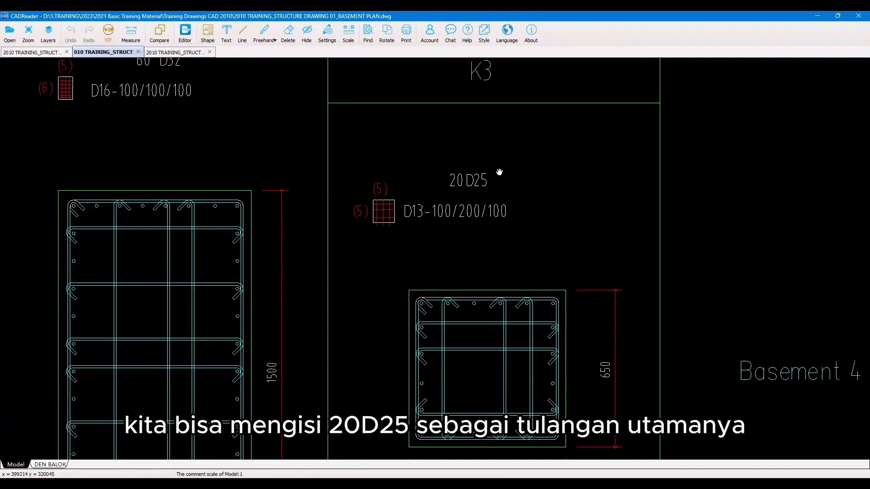
{"action": "left_click", "coordinate": [818, 16]}
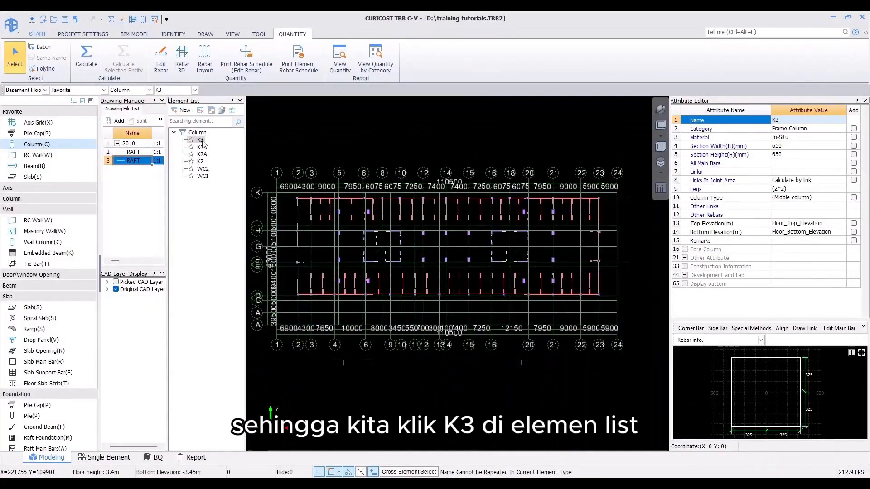
Step: Select column K3 in the element list and set its All Main Bars to 20D25
{"action": "left_click", "coordinate": [200, 140]}
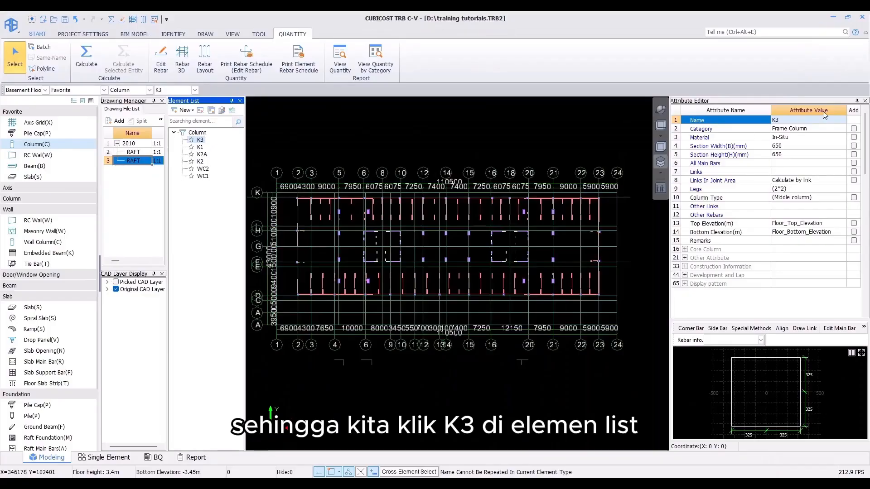
{"action": "left_click", "coordinate": [790, 164]}
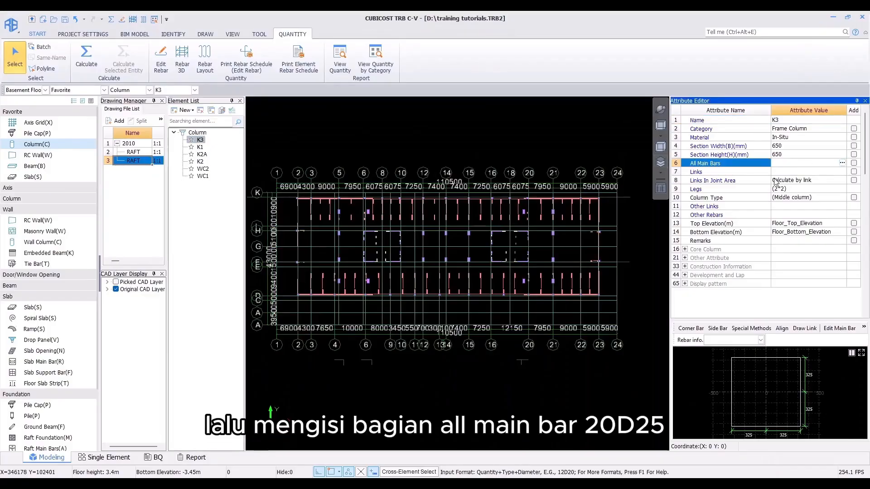
{"action": "type", "text": "20d25"}
{"action": "key", "text": "Return"}
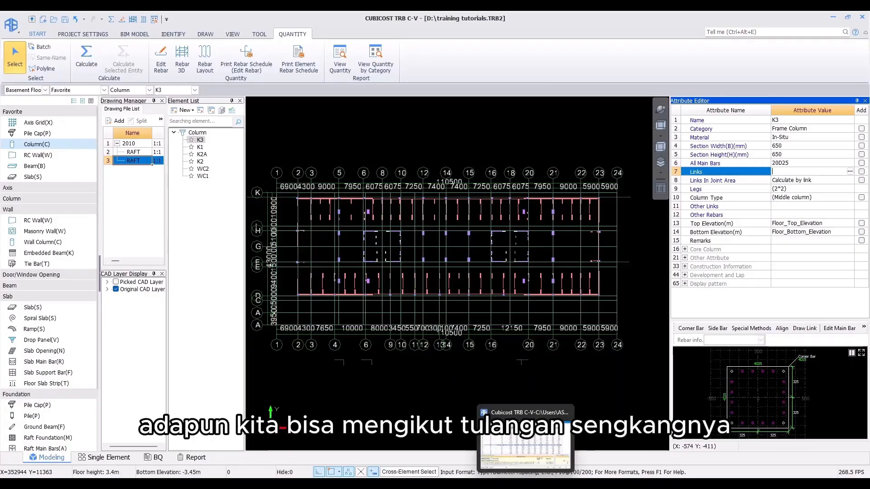
Step: Check the drawing's tie callout and set column K3's Links to D13@100/200
{"action": "left_click", "coordinate": [506, 486]}
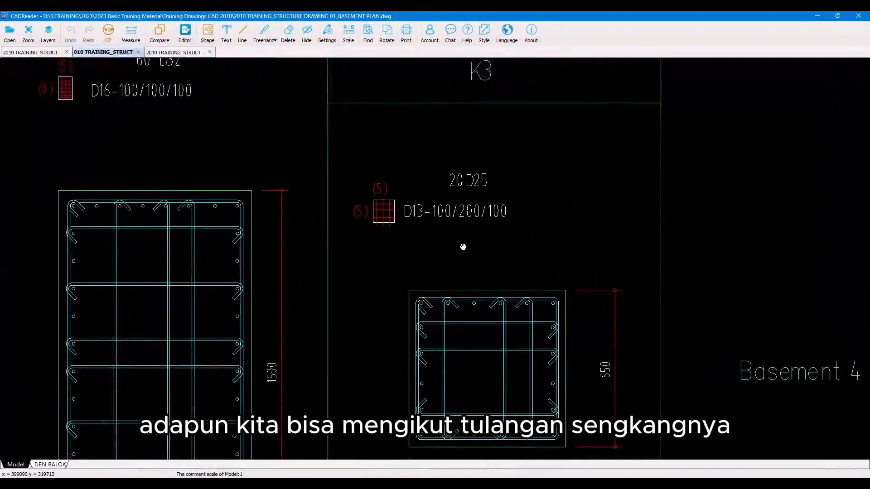
{"action": "scroll", "coordinate": [447, 240], "scroll_direction": "up", "scroll_amount": 2}
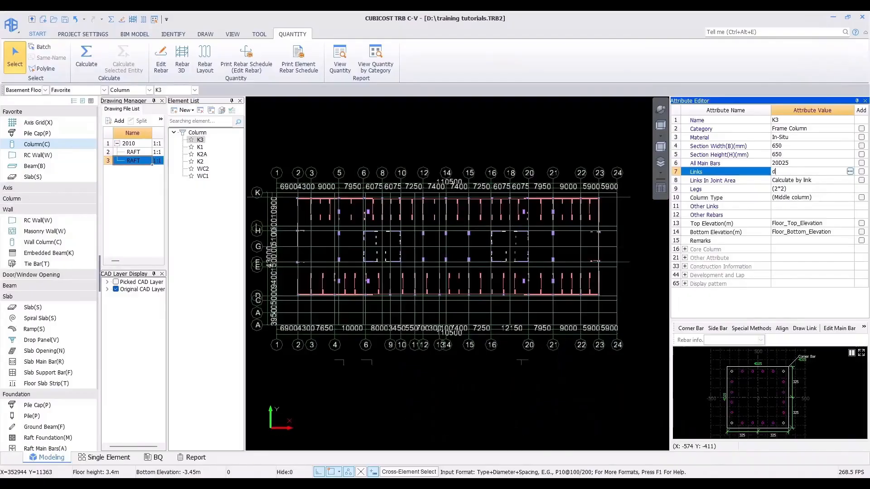
{"action": "type", "text": "13"}
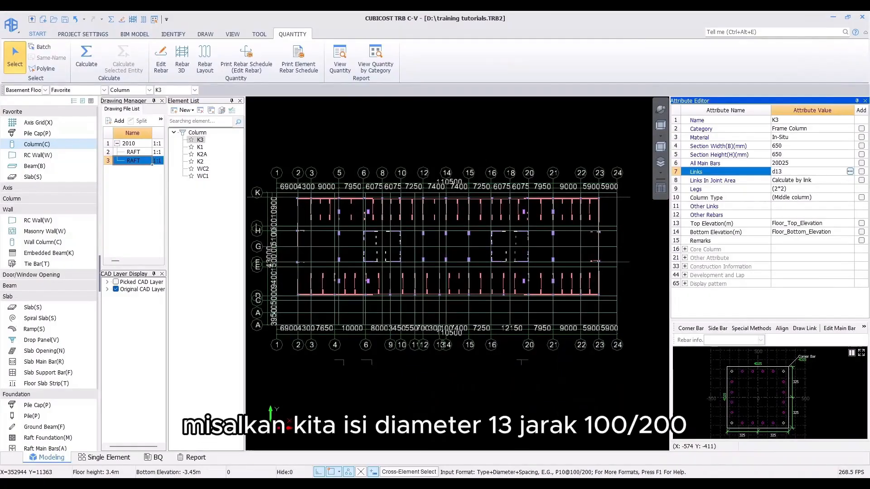
{"action": "type", "text": "-100/200"}
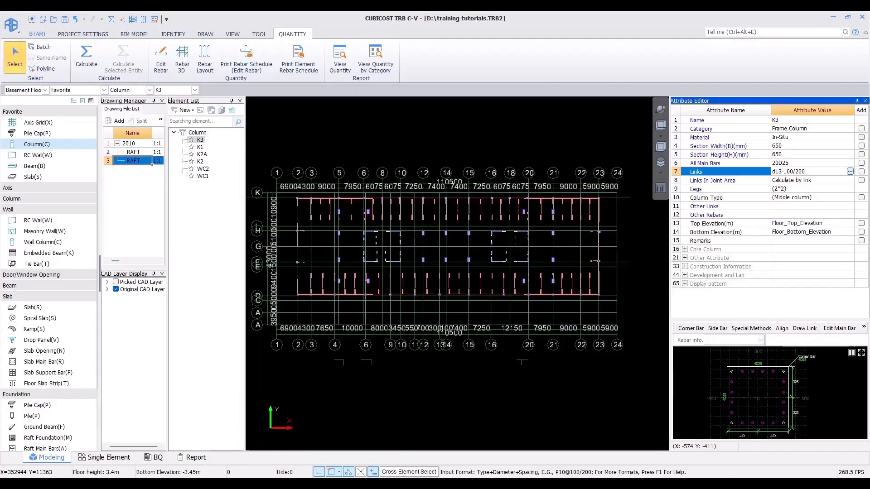
{"action": "key", "text": "Return"}
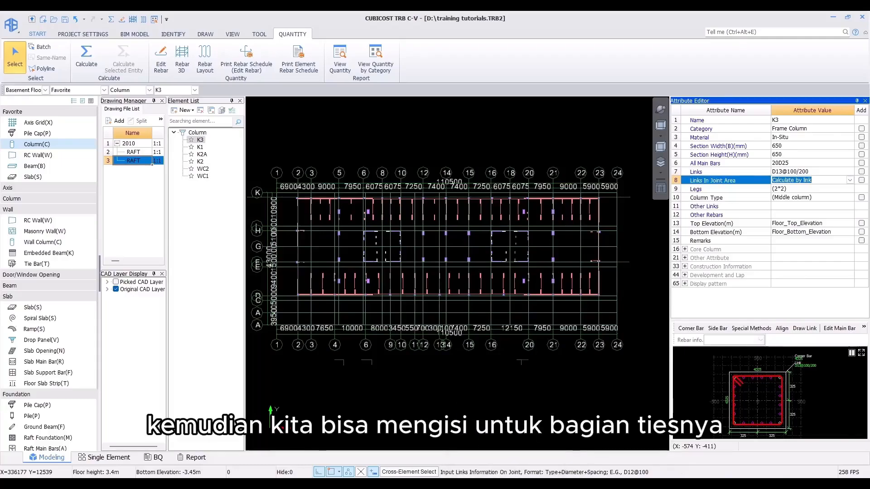
Step: Zoom into the K3 column section in the CAD drawing to examine the tie legs in each direction
{"action": "key", "text": "alt+Tab"}
{"action": "middle_click_drag", "start_coordinate": [438, 295], "coordinate": [427, 190]}
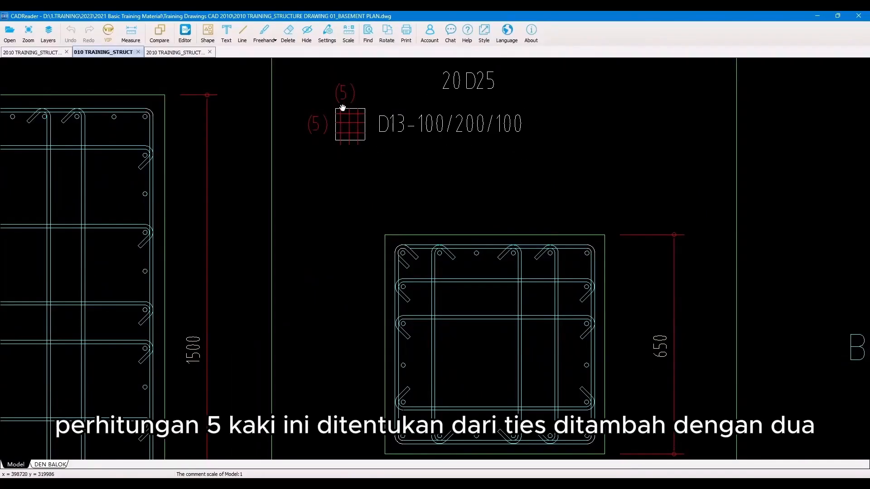
{"action": "left_click_drag", "start_coordinate": [456, 220], "coordinate": [434, 142]}
{"action": "scroll", "coordinate": [434, 227], "scroll_direction": "up", "scroll_amount": 1}
{"action": "left_click_drag", "start_coordinate": [448, 259], "coordinate": [435, 229]}
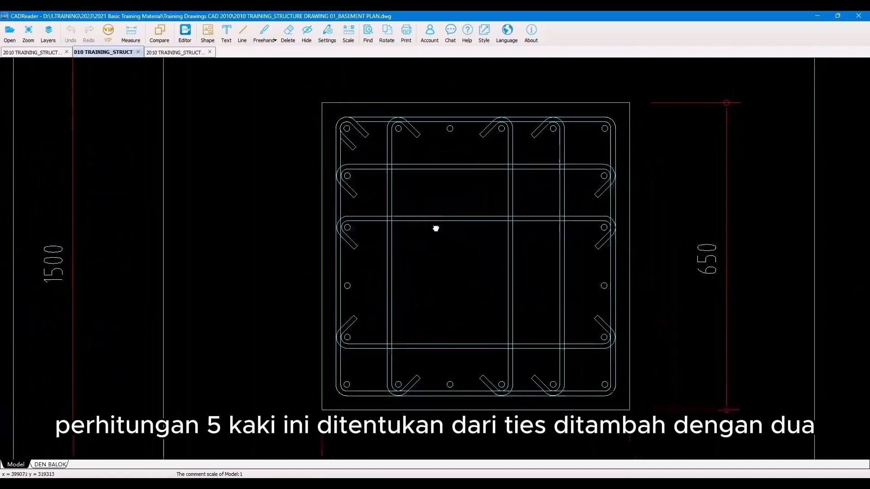
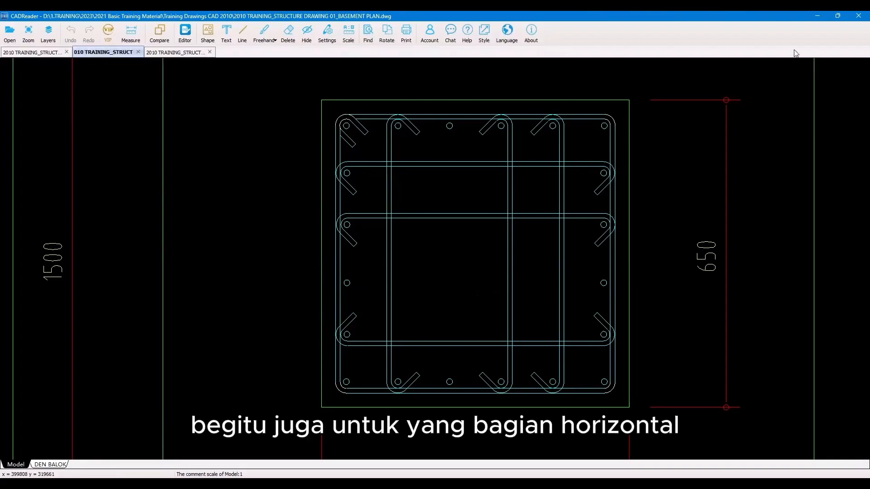
Step: Set column K3's Links to D13@100/200(5*5), adding five legs in each direction
{"action": "left_click", "coordinate": [820, 14]}
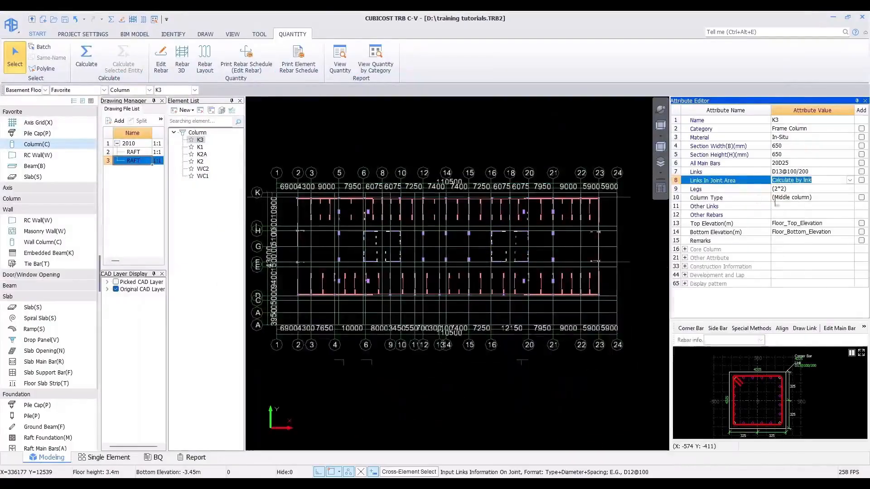
{"action": "left_click", "coordinate": [814, 171]}
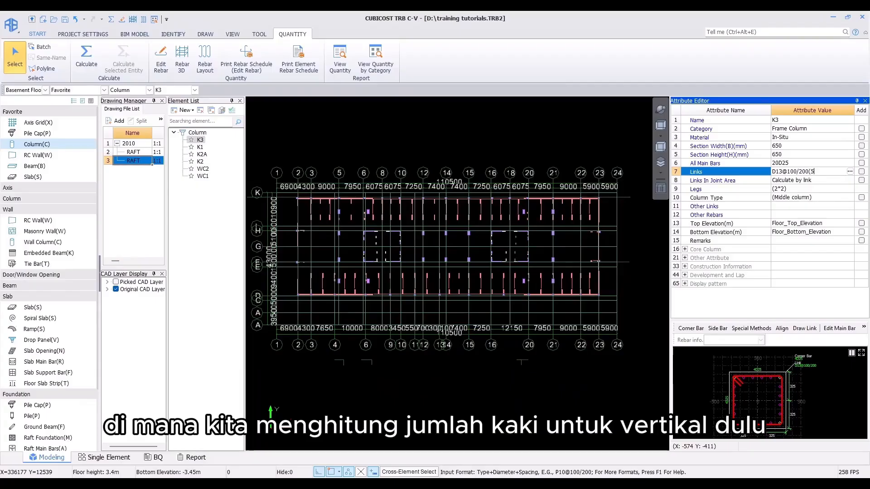
{"action": "type", "text": "5"}
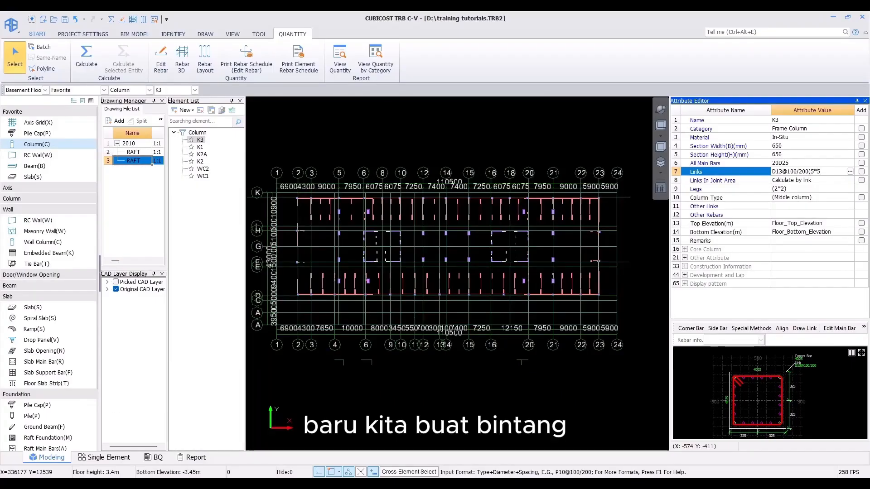
{"action": "type", "text": ")"}
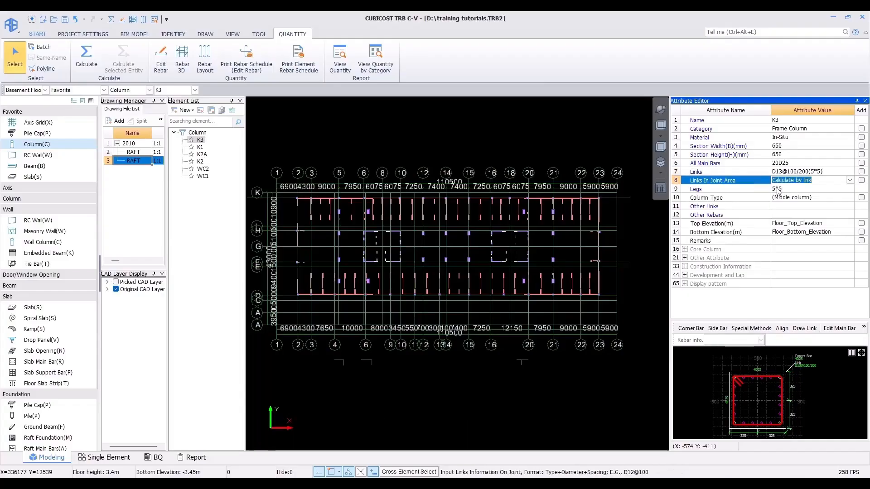
{"action": "left_click", "coordinate": [801, 183]}
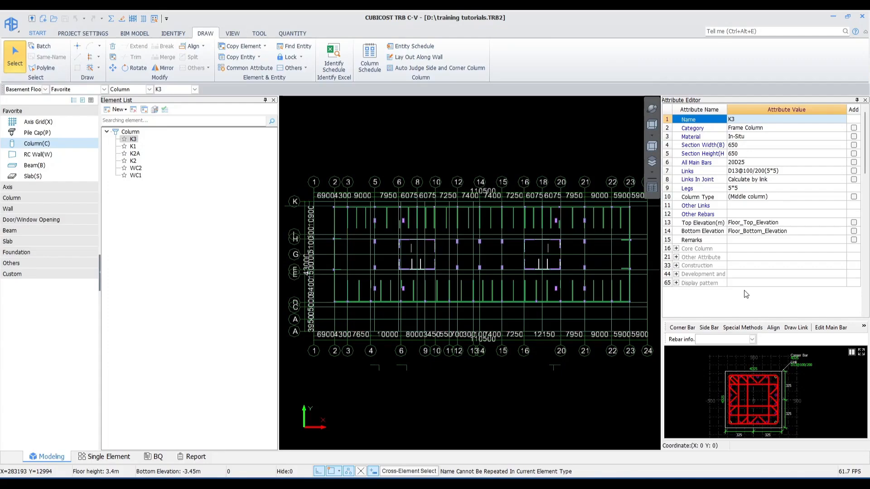
Step: Open the pop-out section editor and examine K3's link sections along the column height
{"action": "left_click", "coordinate": [861, 353]}
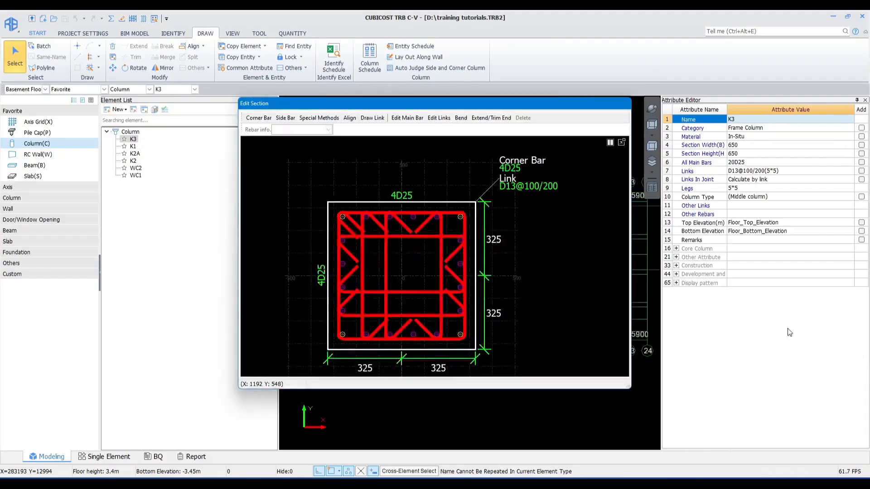
{"action": "left_click", "coordinate": [610, 144]}
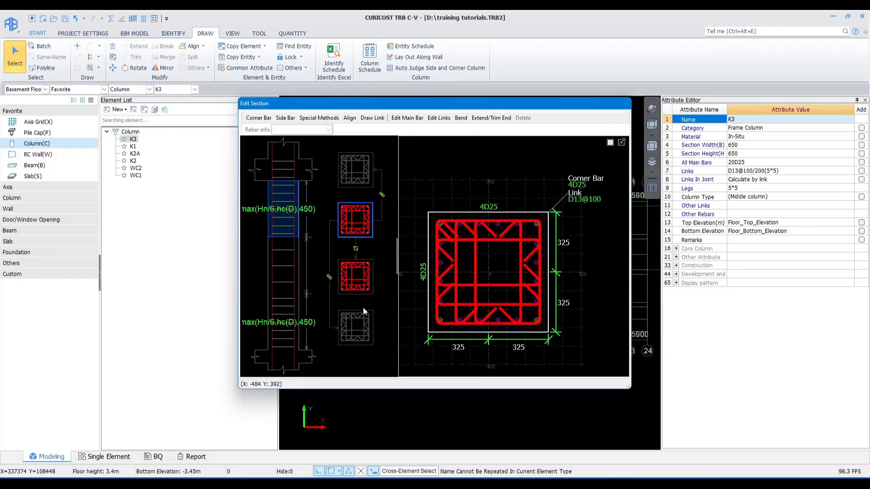
{"action": "left_click", "coordinate": [329, 278]}
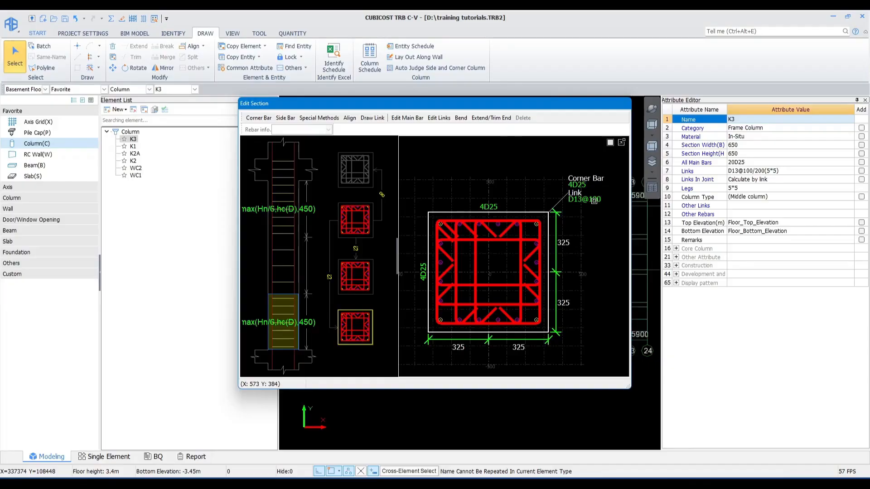
{"action": "left_click", "coordinate": [329, 279]}
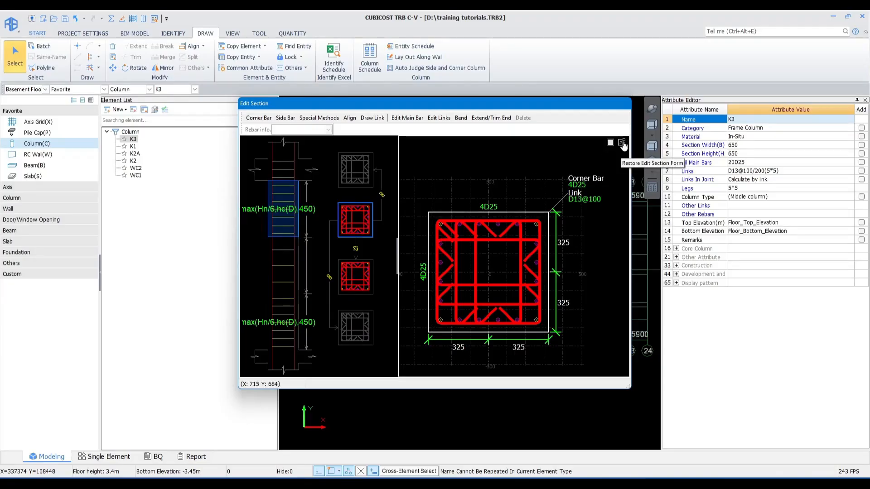
{"action": "left_click", "coordinate": [622, 143]}
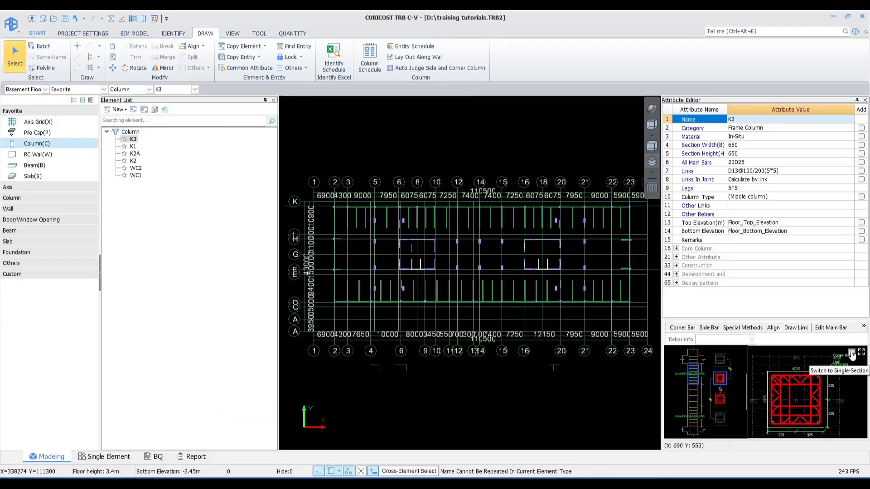
{"action": "left_click", "coordinate": [852, 352]}
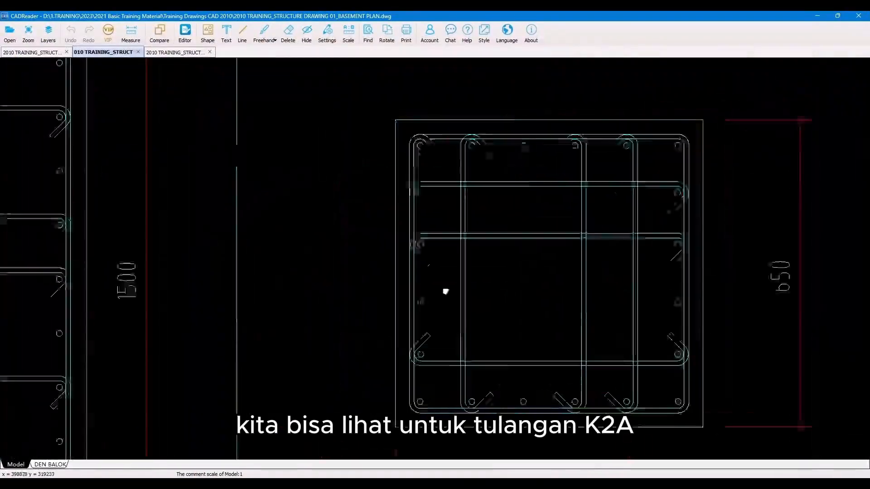
Step: Check the K2A callout in the drawing, select column K2A and set its All Main Bars to 60D32
{"action": "scroll", "coordinate": [498, 298], "scroll_direction": "down", "scroll_amount": 4}
{"action": "left_click_drag", "start_coordinate": [339, 263], "coordinate": [538, 358]}
{"action": "scroll", "coordinate": [516, 193], "scroll_direction": "up", "scroll_amount": 3}
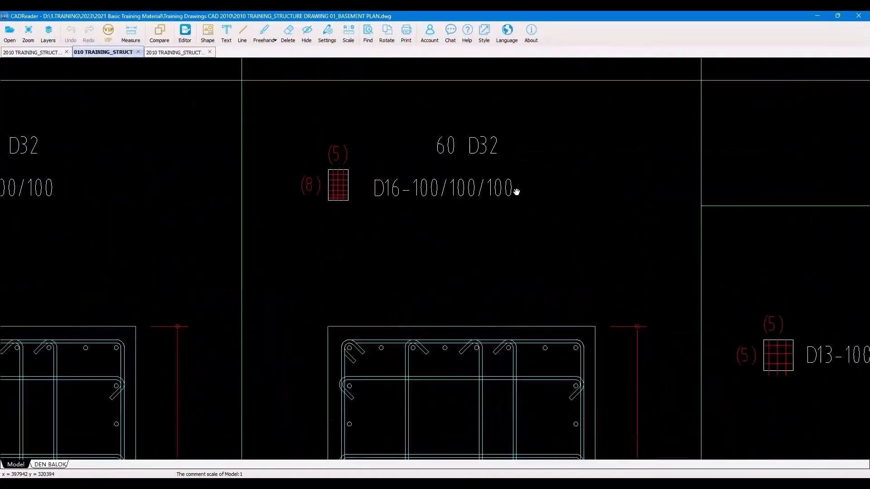
{"action": "left_click", "coordinate": [817, 16]}
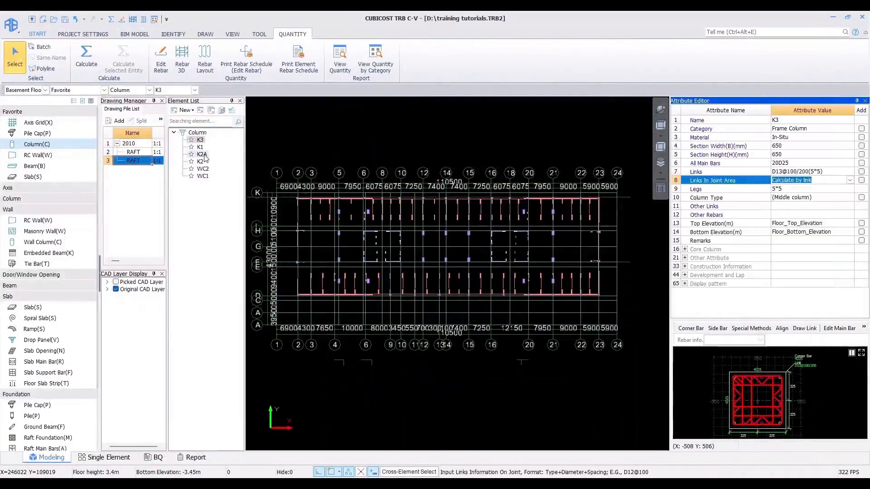
{"action": "left_click", "coordinate": [203, 155]}
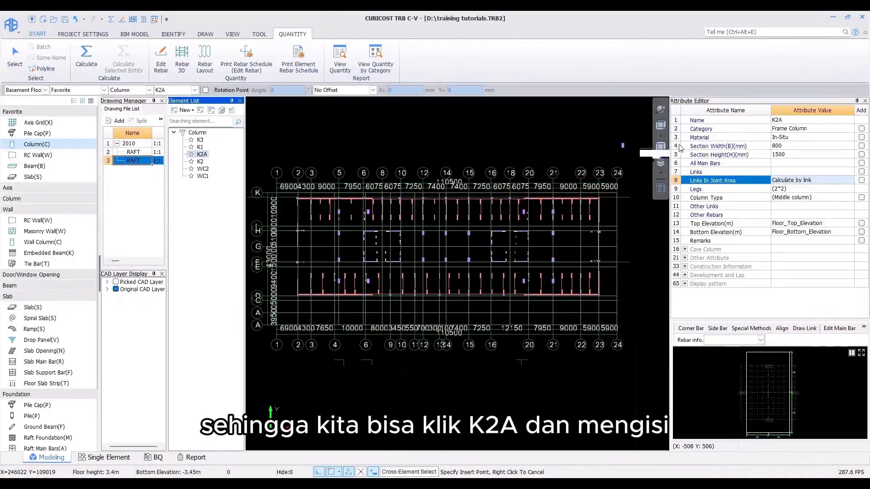
{"action": "left_click", "coordinate": [776, 164]}
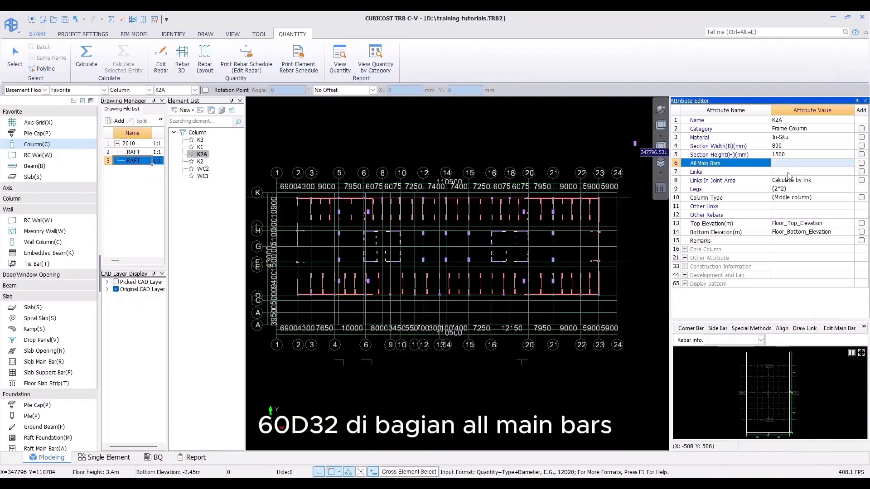
{"action": "type", "text": "60d32"}
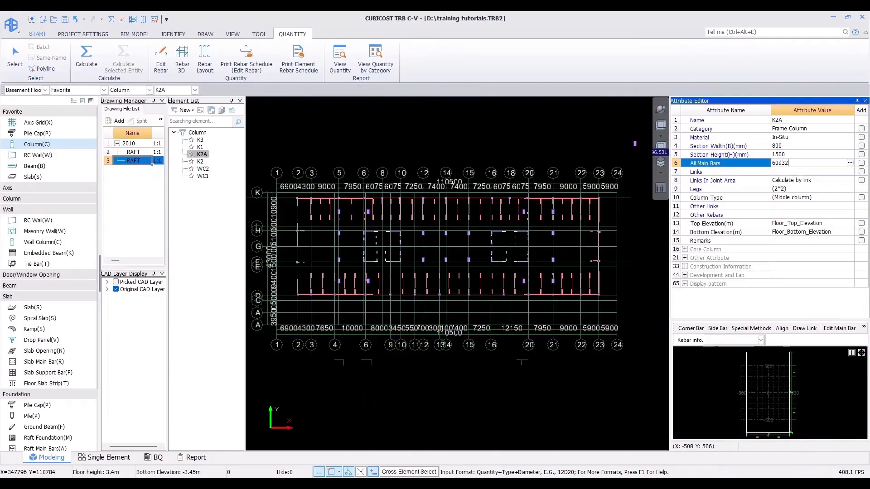
{"action": "key", "text": "Return"}
Step: Check the K2A tie callout and set its Links to D16@100/100(5*8)
{"action": "left_click", "coordinate": [474, 434]}
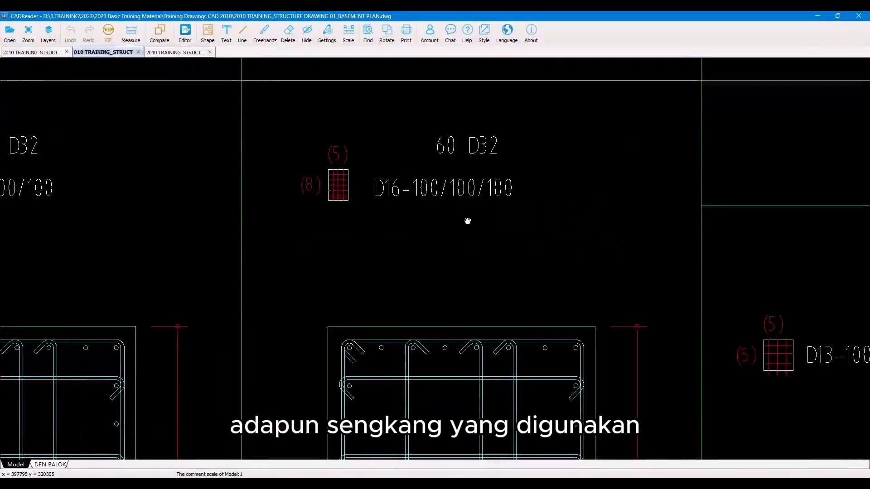
{"action": "scroll", "coordinate": [453, 226], "scroll_direction": "up", "scroll_amount": 2}
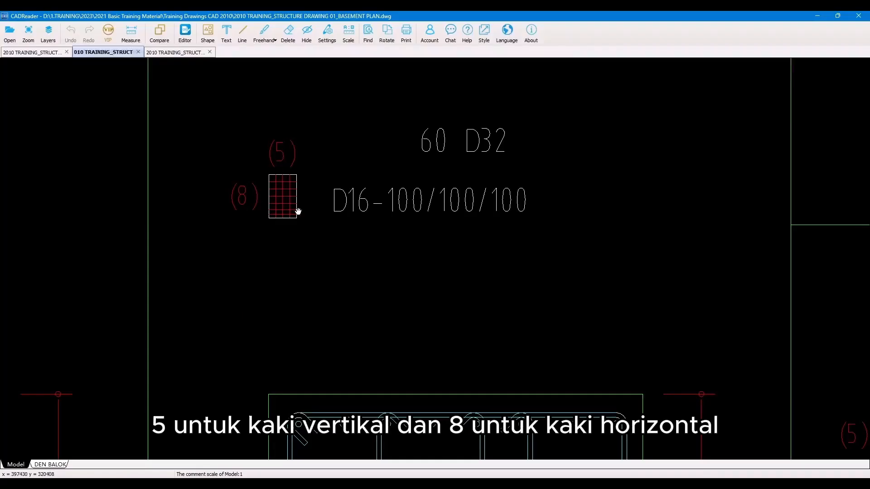
{"action": "left_click_drag", "start_coordinate": [334, 320], "coordinate": [334, 156]}
{"action": "scroll", "coordinate": [334, 155], "scroll_direction": "down", "scroll_amount": 3}
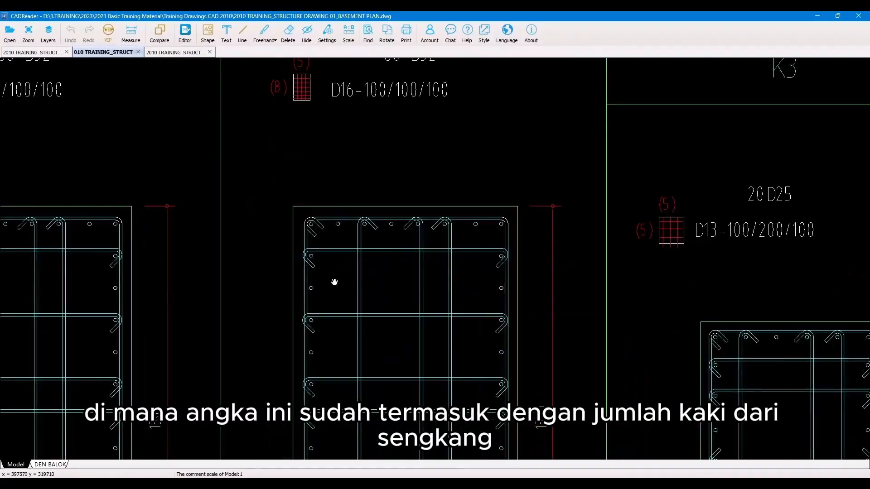
{"action": "scroll", "coordinate": [452, 294], "scroll_direction": "up", "scroll_amount": 2}
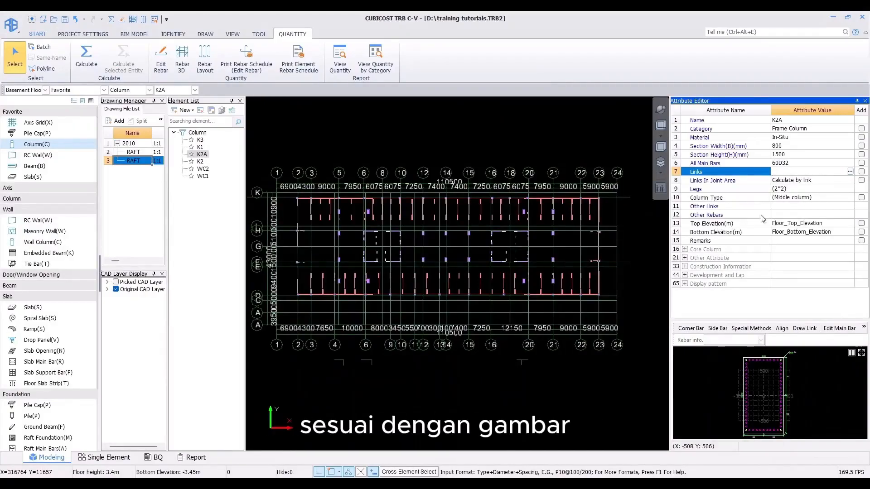
{"action": "type", "text": "d16"}
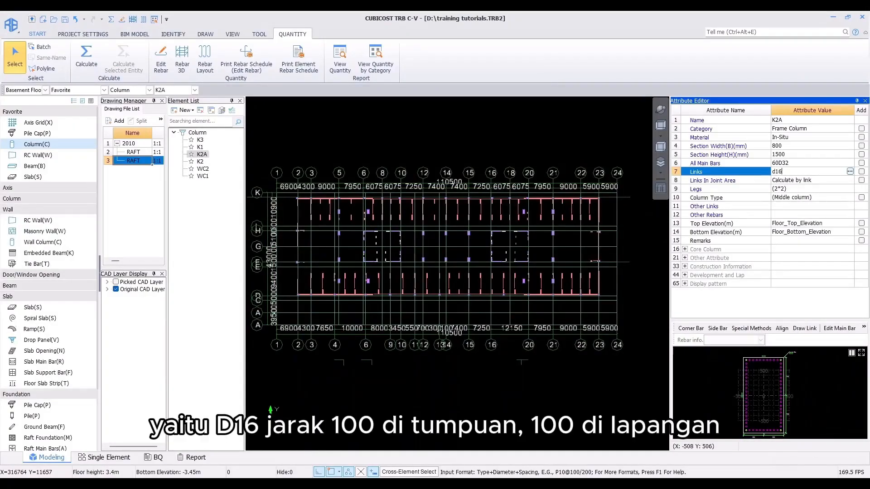
{"action": "type", "text": "-100/100"}
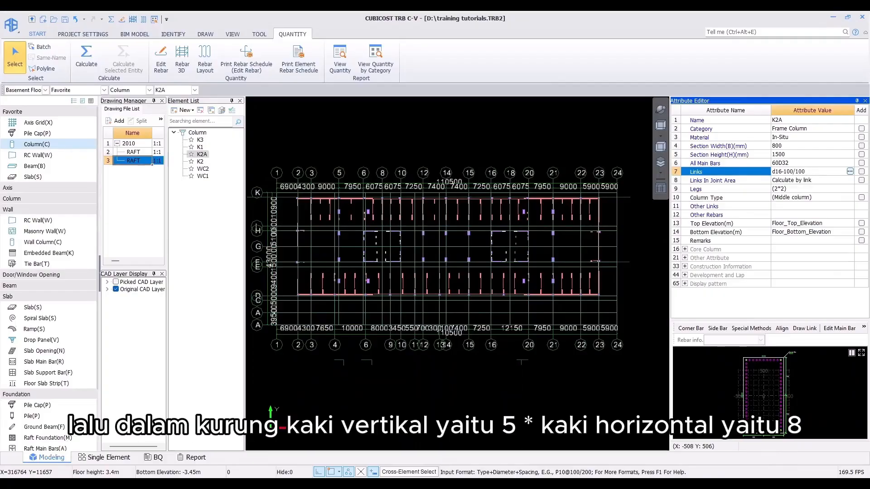
{"action": "type", "text": "(5*"}
{"action": "type", "text": "8)"}
{"action": "left_click", "coordinate": [773, 180]}
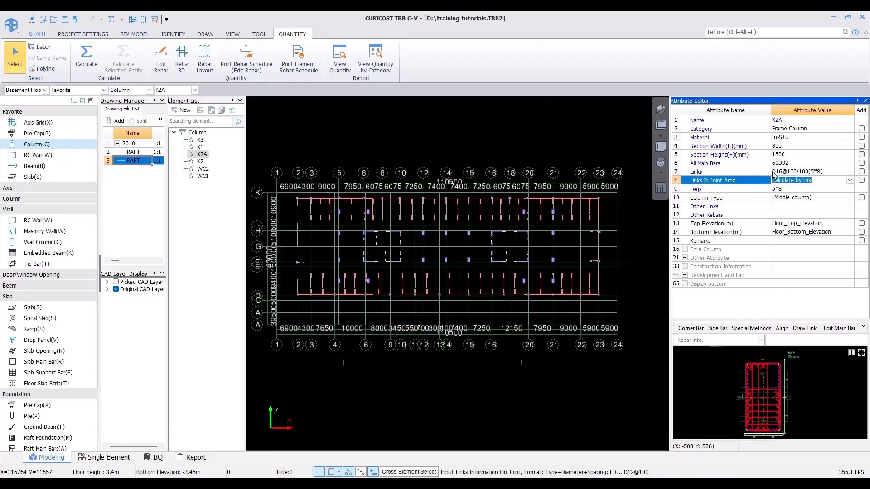
Step: Select column K2, check its callout in the drawing, and set its All Main Bars to 66D32
{"action": "left_click", "coordinate": [199, 161]}
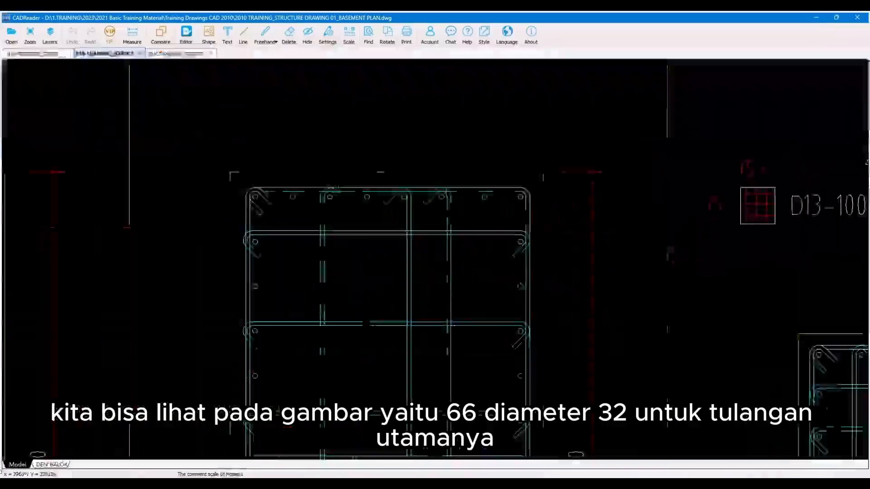
{"action": "scroll", "coordinate": [292, 216], "scroll_direction": "up", "scroll_amount": 3}
{"action": "scroll", "coordinate": [293, 216], "scroll_direction": "up", "scroll_amount": 5}
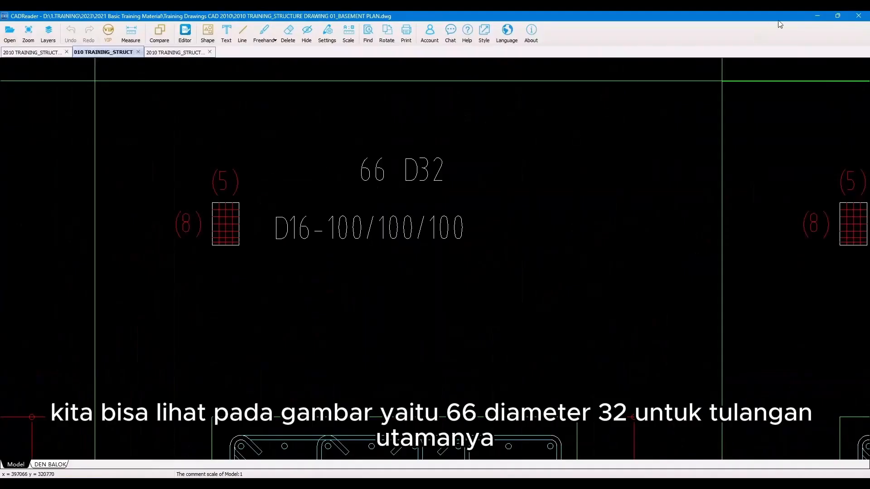
{"action": "left_click", "coordinate": [815, 15]}
{"action": "left_click", "coordinate": [791, 164]}
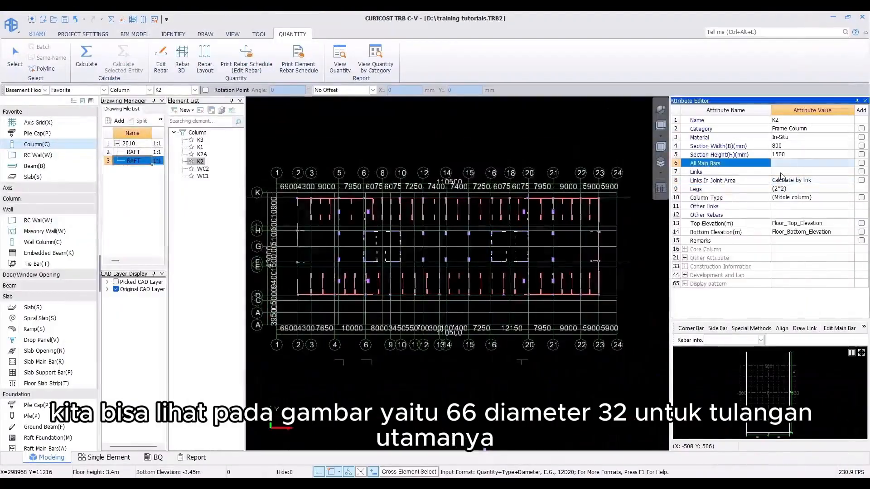
{"action": "type", "text": "66d32"}
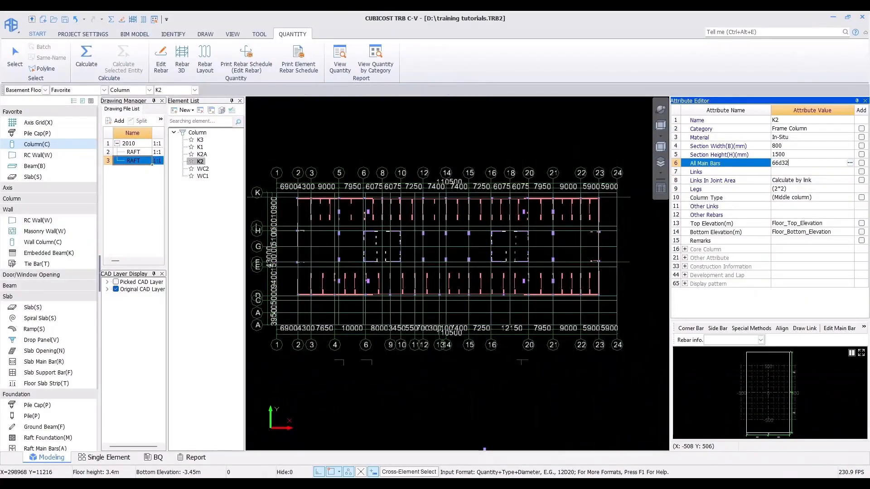
{"action": "key", "text": "Return"}
Step: Set column K2's Links to D16@100/100(5*8)
{"action": "type", "text": "d16"}
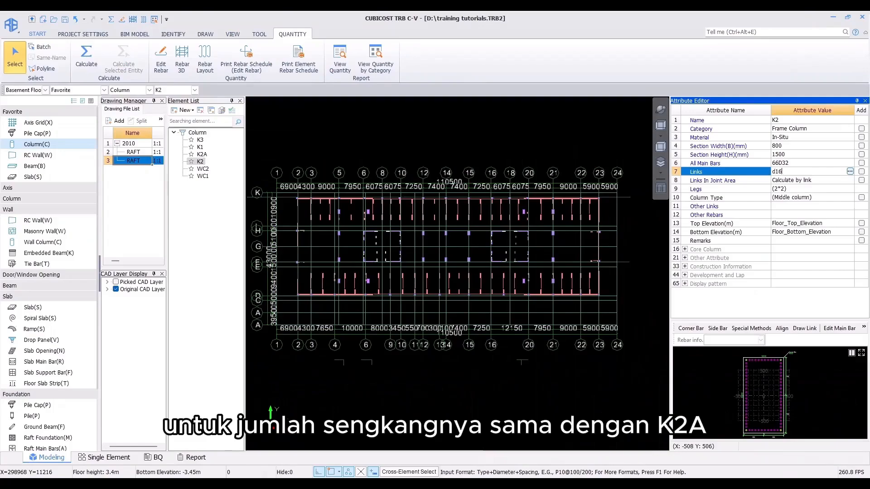
{"action": "type", "text": "-100"}
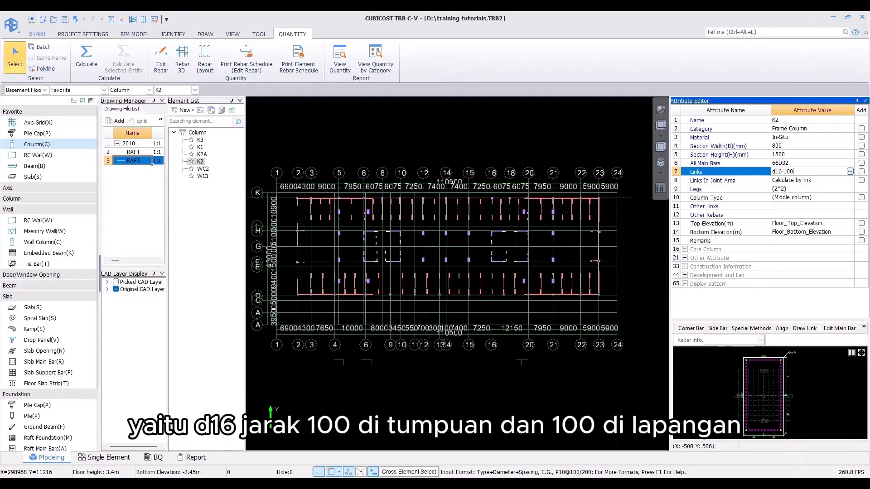
{"action": "type", "text": "/100(5*"}
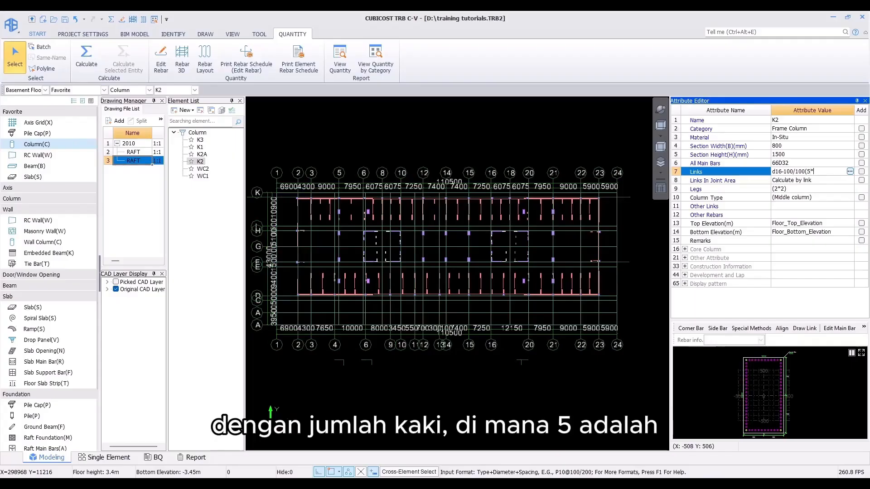
{"action": "type", "text": "5)"}
{"action": "key", "text": "Return"}
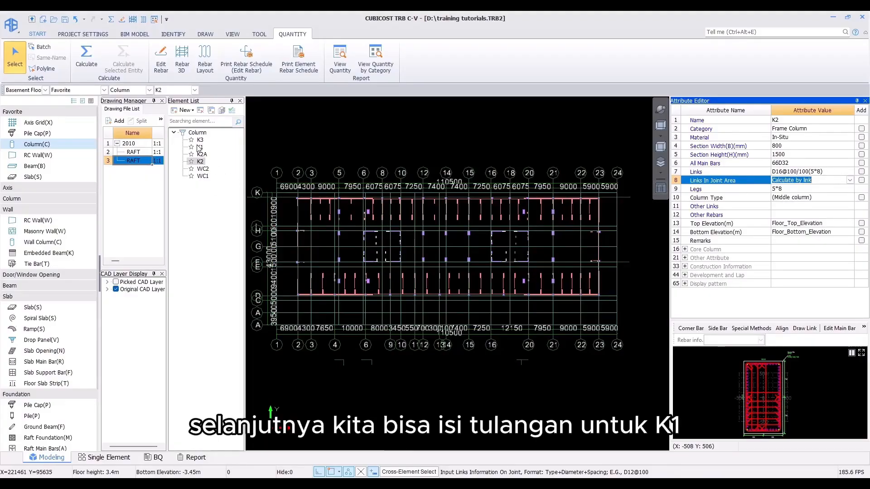
Step: Check the K1 callout in the drawing and set column K1's All Main Bars to 56D32
{"action": "key", "text": "alt+Tab"}
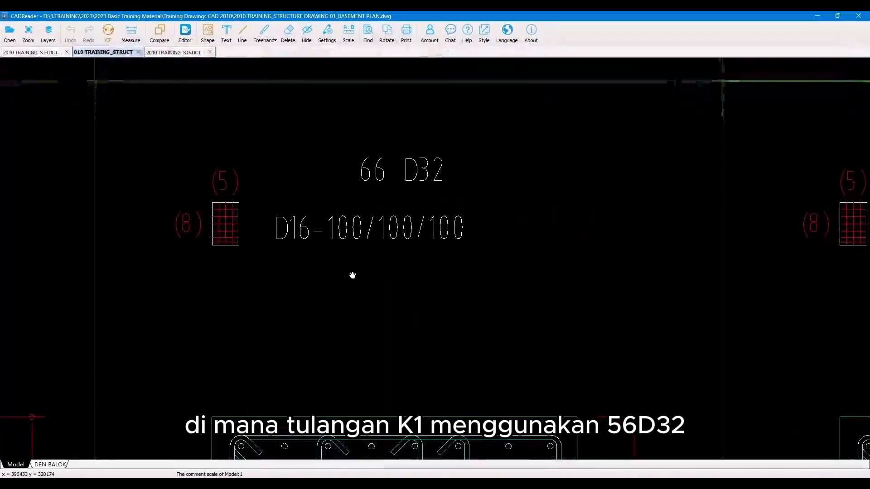
{"action": "scroll", "coordinate": [352, 275], "scroll_direction": "down", "scroll_amount": 3}
{"action": "scroll", "coordinate": [122, 237], "scroll_direction": "up", "scroll_amount": 3}
{"action": "left_click_drag", "start_coordinate": [122, 237], "coordinate": [369, 233]}
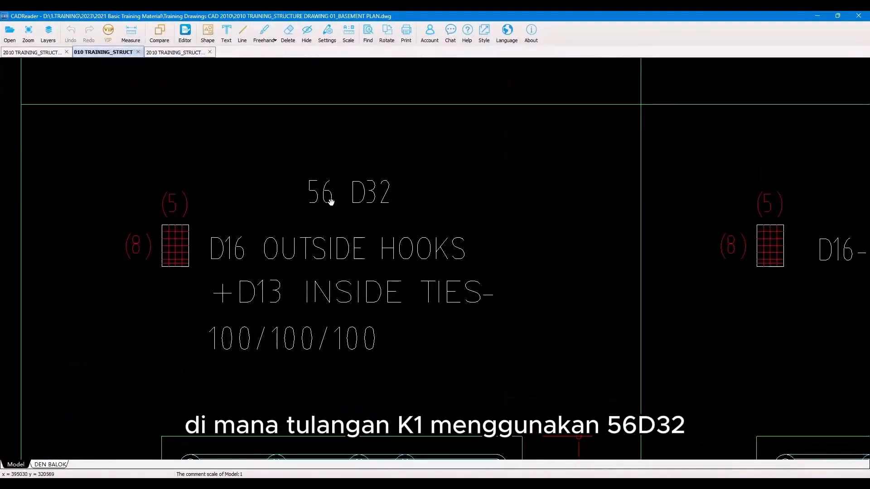
{"action": "key", "text": "alt+Tab"}
{"action": "left_click", "coordinate": [791, 165]}
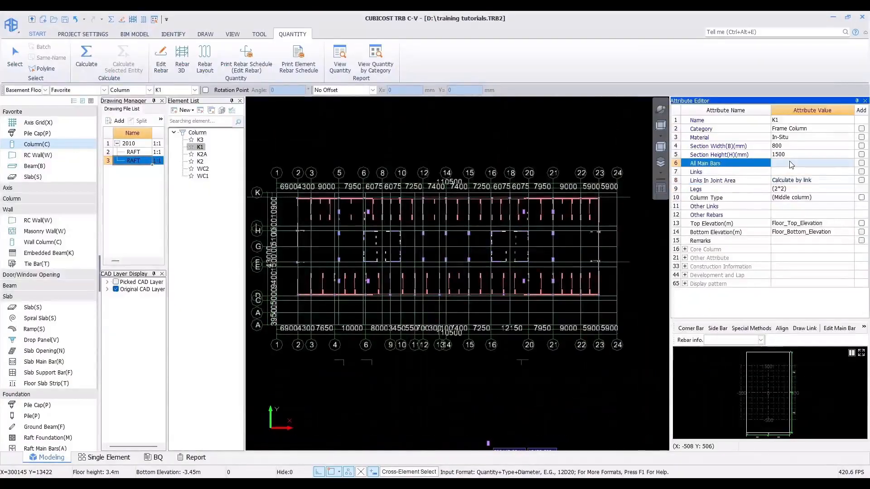
{"action": "type", "text": "56d32"}
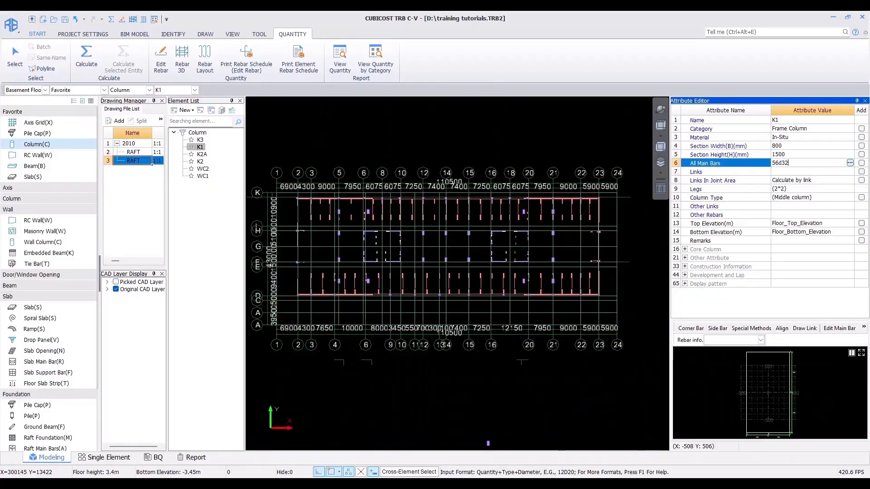
{"action": "key", "text": "Return"}
Step: Examine K1's outside hook and inside tie callout in the detail drawing
{"action": "key", "text": "alt+Tab"}
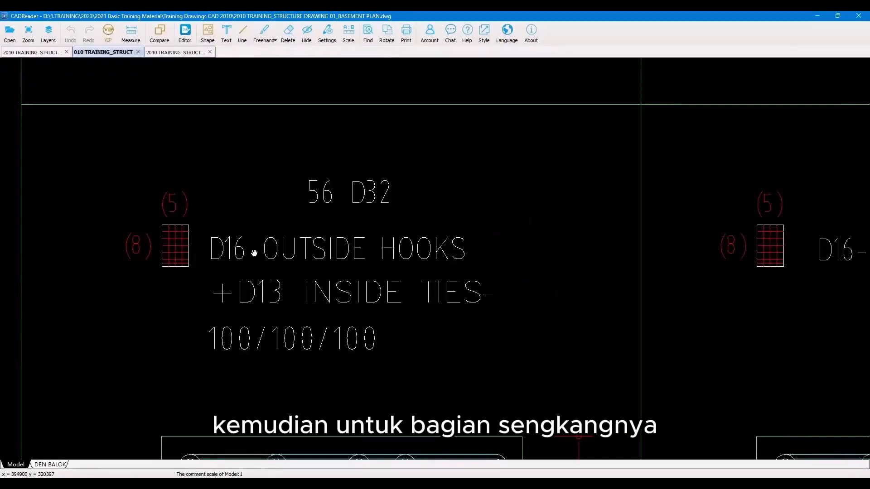
{"action": "left_click_drag", "start_coordinate": [257, 256], "coordinate": [325, 240]}
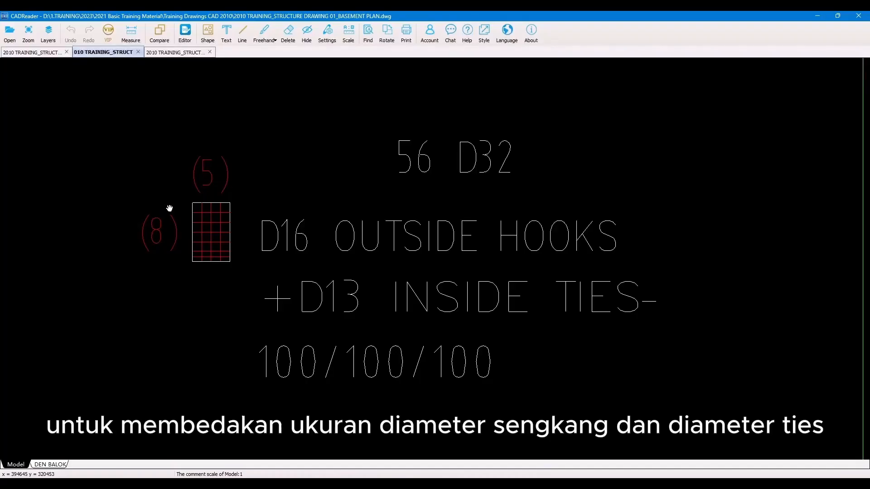
{"action": "scroll", "coordinate": [218, 245], "scroll_direction": "down", "scroll_amount": 3}
{"action": "left_click_drag", "start_coordinate": [265, 349], "coordinate": [324, 239]}
{"action": "scroll", "coordinate": [324, 239], "scroll_direction": "up", "scroll_amount": 2}
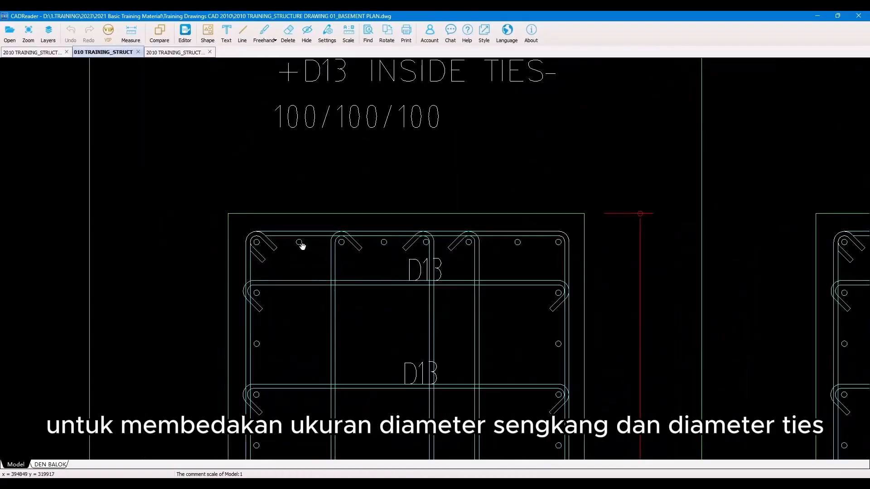
{"action": "mouse_move", "coordinate": [334, 80]}
{"action": "left_mouse_down"}
{"action": "mouse_move", "coordinate": [330, 242]}
{"action": "mouse_move", "coordinate": [351, 308]}
{"action": "left_mouse_up"}
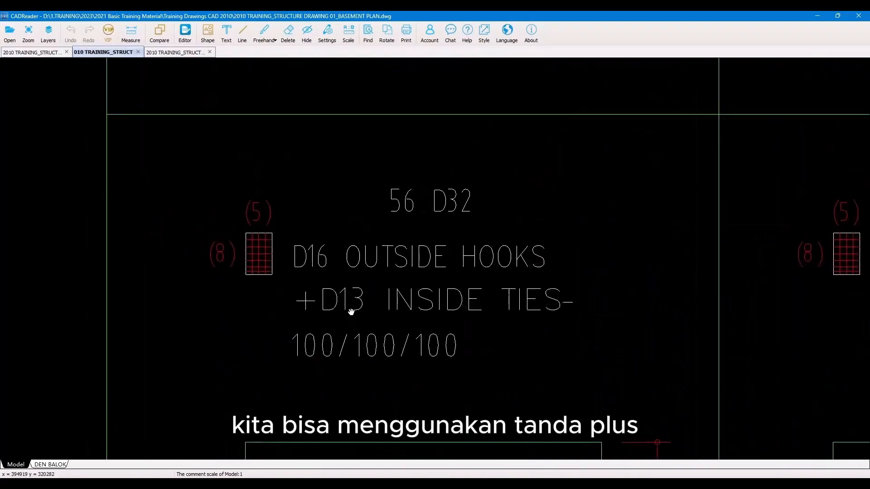
{"action": "scroll", "coordinate": [350, 308], "scroll_direction": "up", "scroll_amount": 1}
{"action": "left_click", "coordinate": [817, 16]}
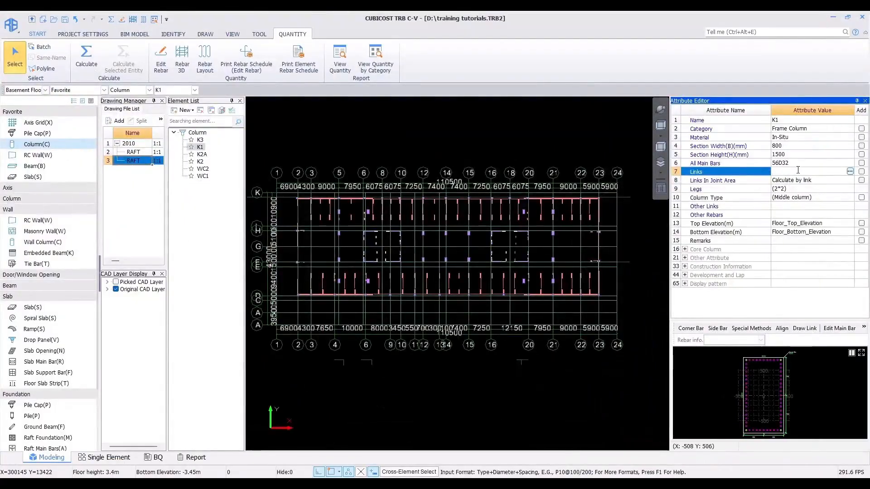
Step: Consult the links input formats and set K1's Links to D16@100+D13@100(5*8)
{"action": "left_click", "coordinate": [849, 171]}
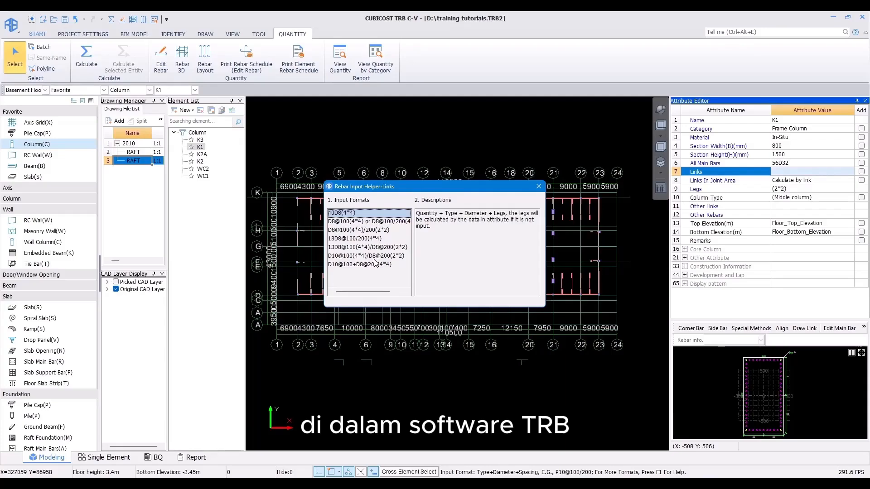
{"action": "left_click", "coordinate": [537, 186]}
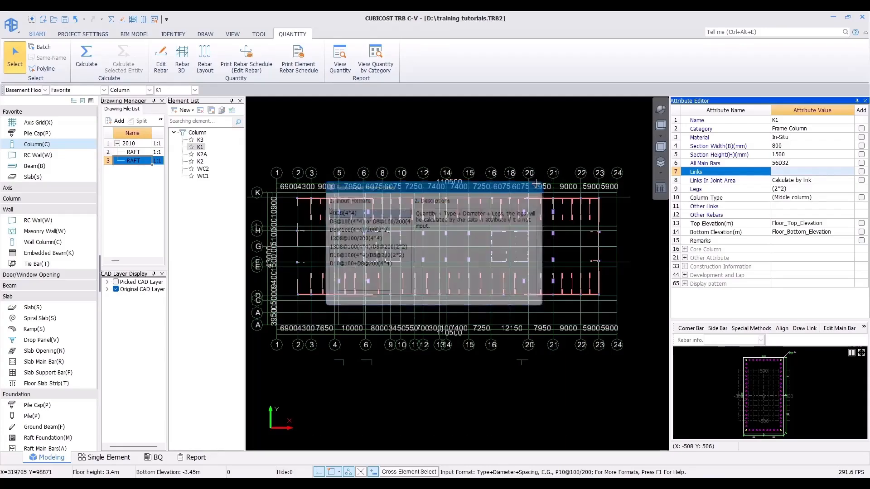
{"action": "left_click", "coordinate": [789, 172]}
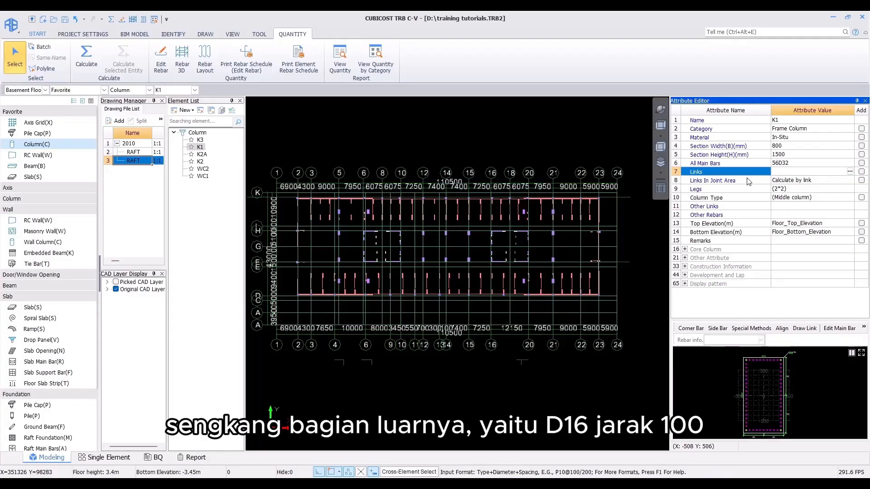
{"action": "type", "text": "d16-100"}
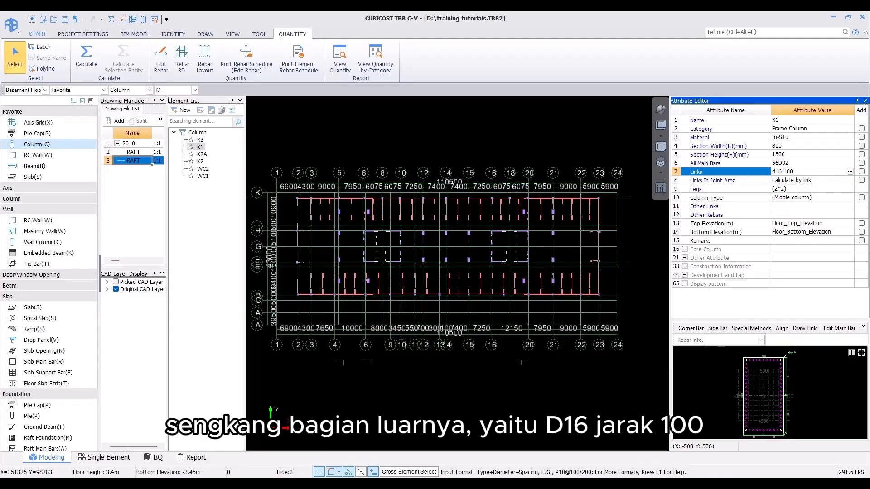
{"action": "type", "text": "+"}
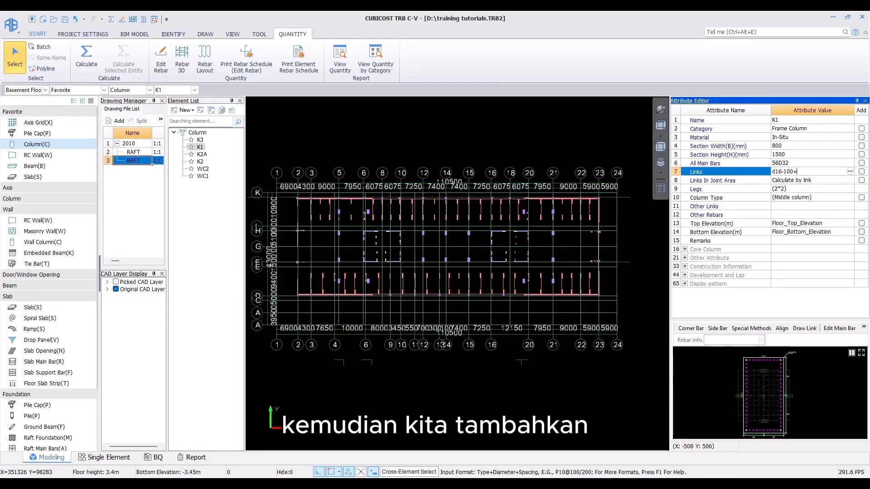
{"action": "type", "text": "d13"}
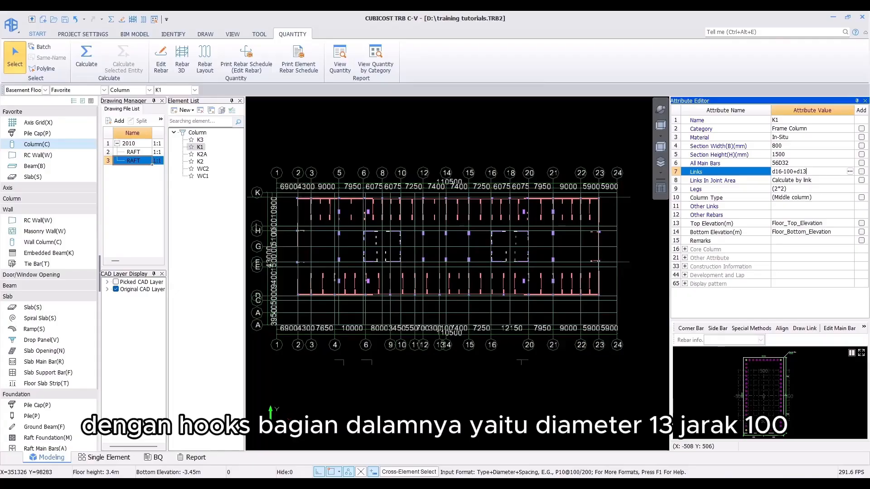
{"action": "type", "text": "-100("}
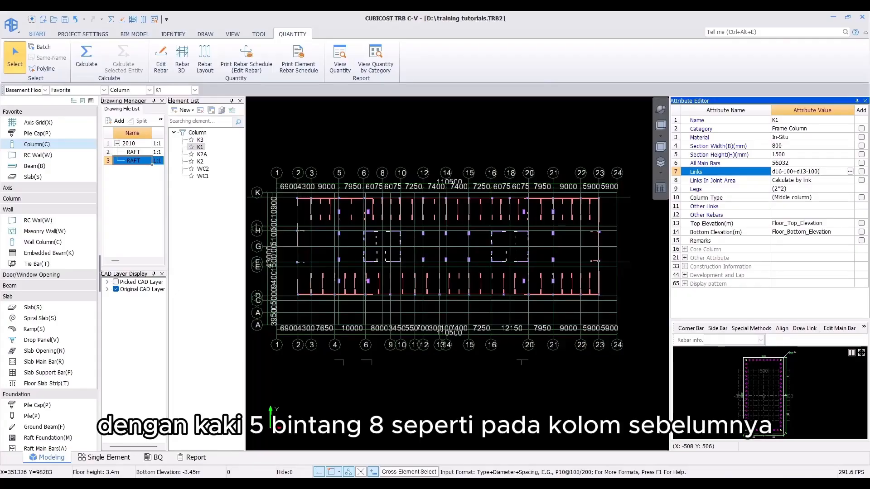
{"action": "type", "text": "5*8)"}
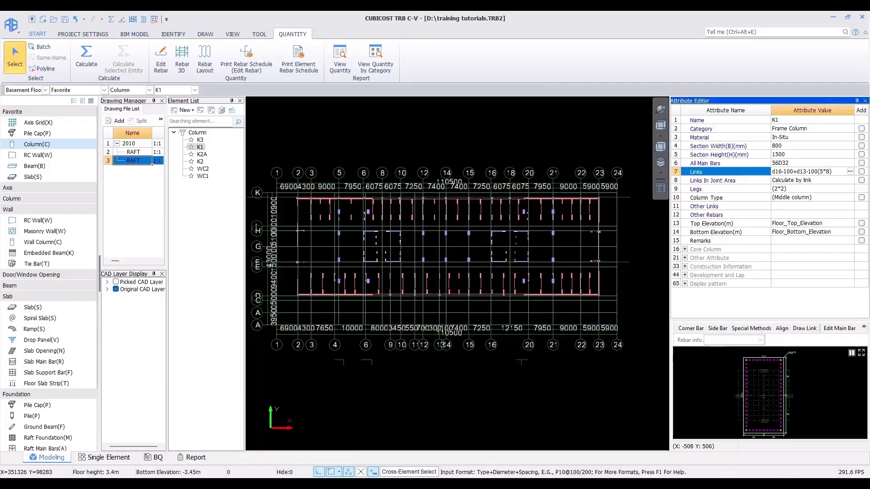
{"action": "left_click", "coordinate": [748, 181]}
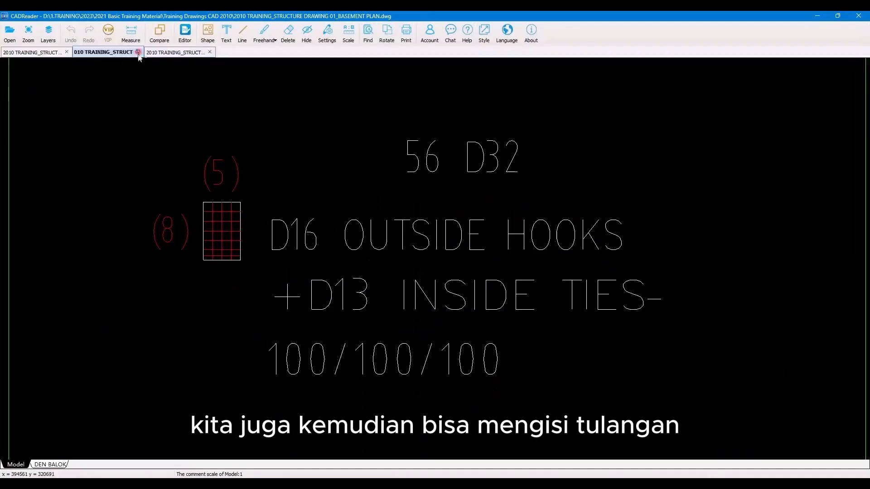
Step: Check the WC2 callout in the core wall drawing, select column WC2 and set its All Main Bars to 16D16
{"action": "left_click", "coordinate": [156, 53]}
{"action": "left_click", "coordinate": [31, 52]}
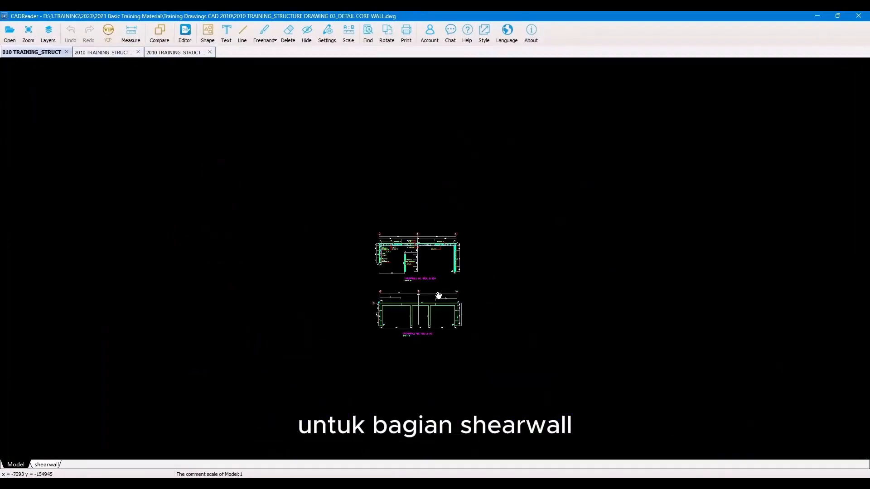
{"action": "scroll", "coordinate": [437, 295], "scroll_direction": "up", "scroll_amount": 5}
{"action": "scroll", "coordinate": [274, 204], "scroll_direction": "up", "scroll_amount": 5}
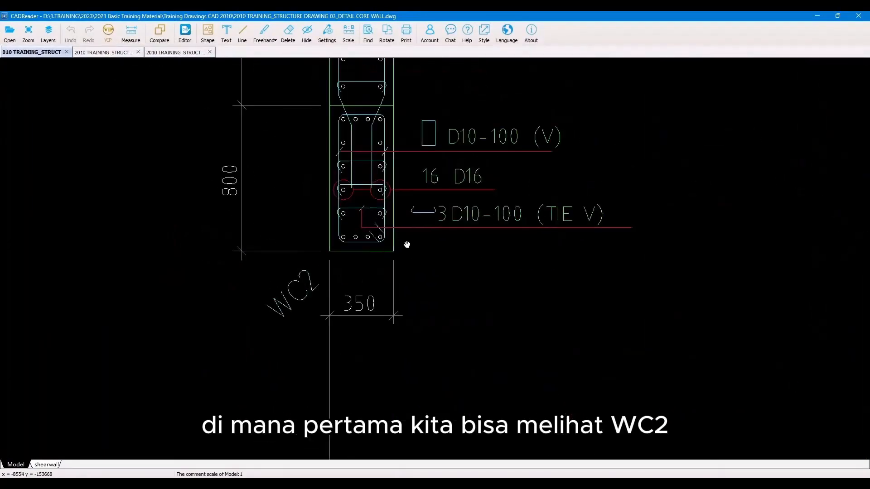
{"action": "scroll", "coordinate": [405, 242], "scroll_direction": "down", "scroll_amount": 1}
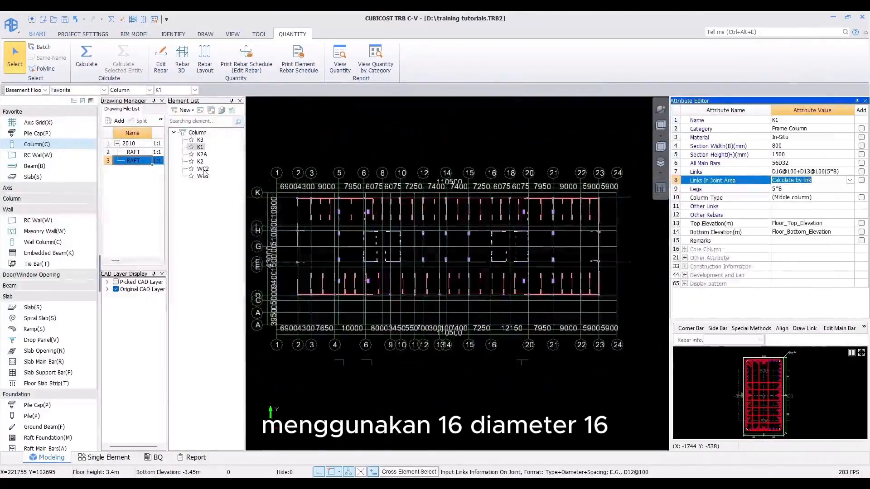
{"action": "left_click", "coordinate": [202, 169]}
{"action": "left_click", "coordinate": [793, 121]}
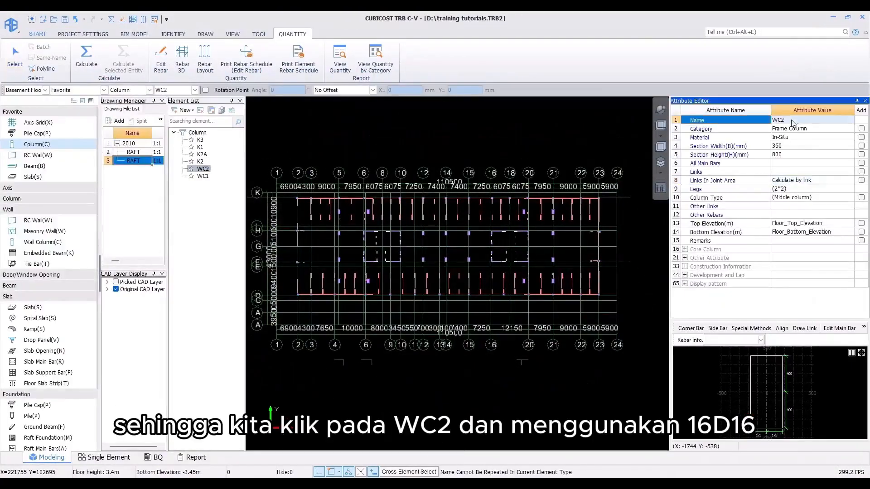
{"action": "left_click", "coordinate": [785, 163]}
{"action": "type", "text": "16d16"}
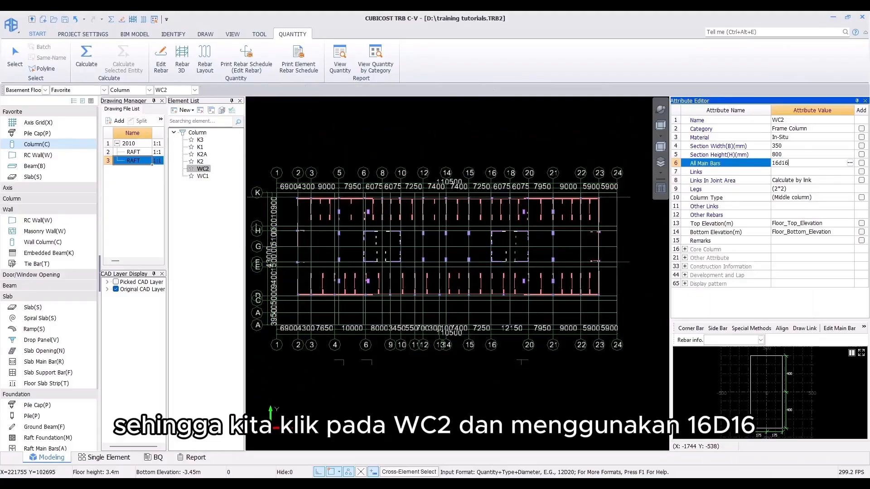
{"action": "key", "text": "Return"}
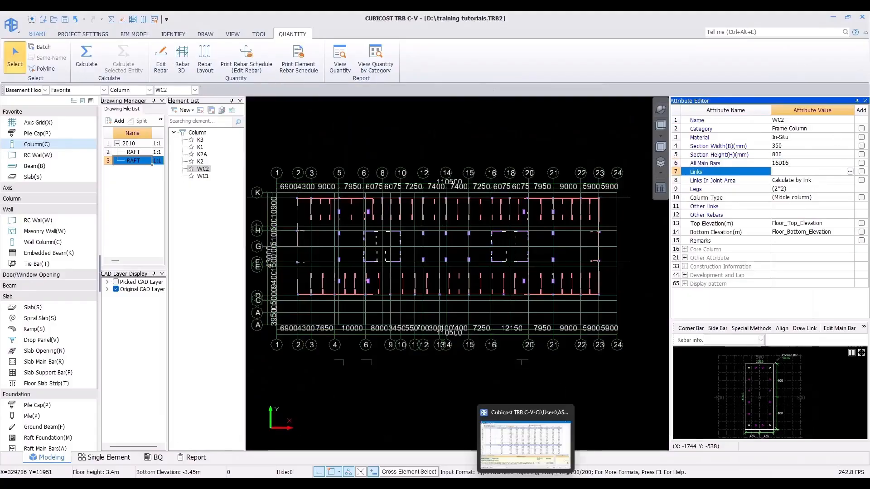
Step: Set WC2's Links to D10@100(2*5)
{"action": "left_click", "coordinate": [506, 485]}
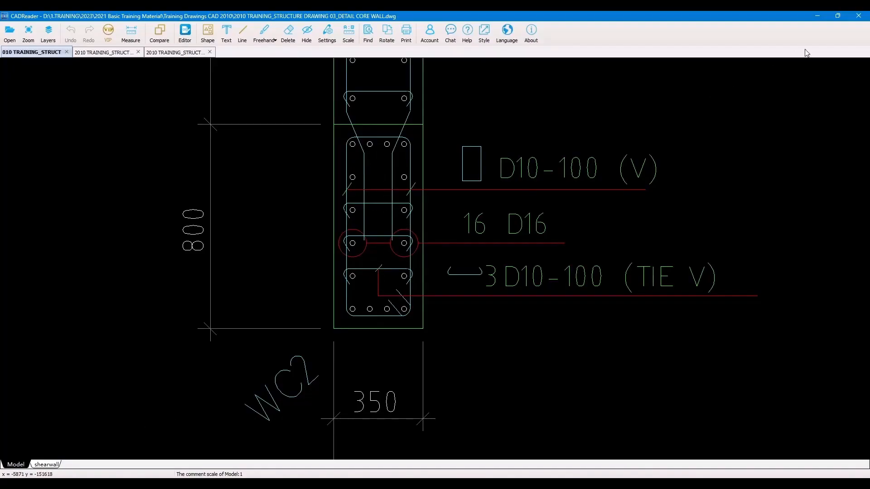
{"action": "left_click", "coordinate": [817, 16]}
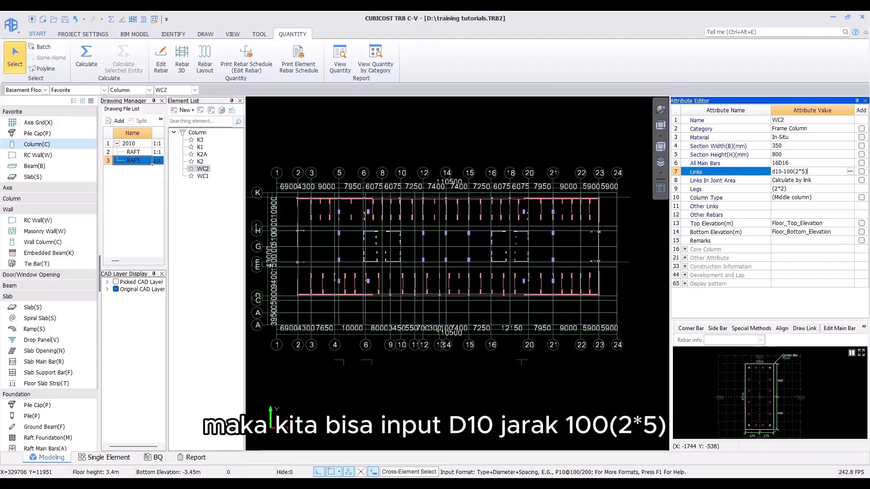
{"action": "key", "text": "Return"}
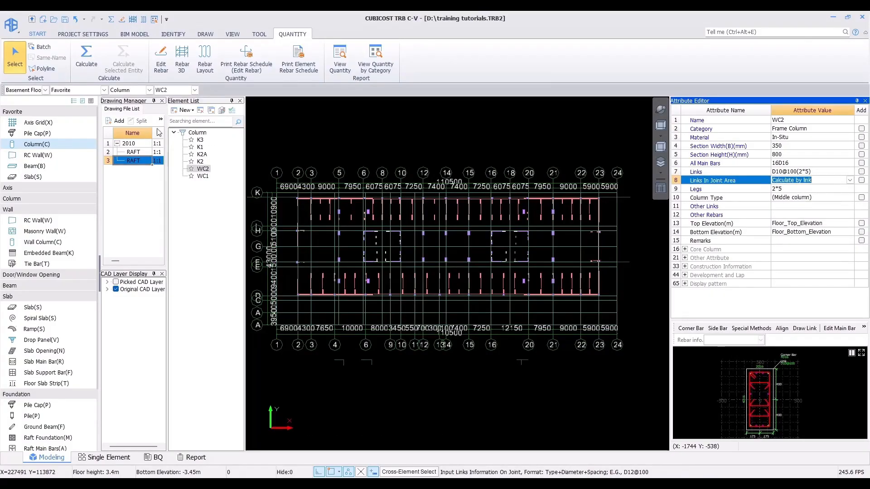
Step: Select column WC1, check its callout in the core wall drawing, and set its All Main Bars to 16D16+32D16
{"action": "left_click", "coordinate": [202, 176]}
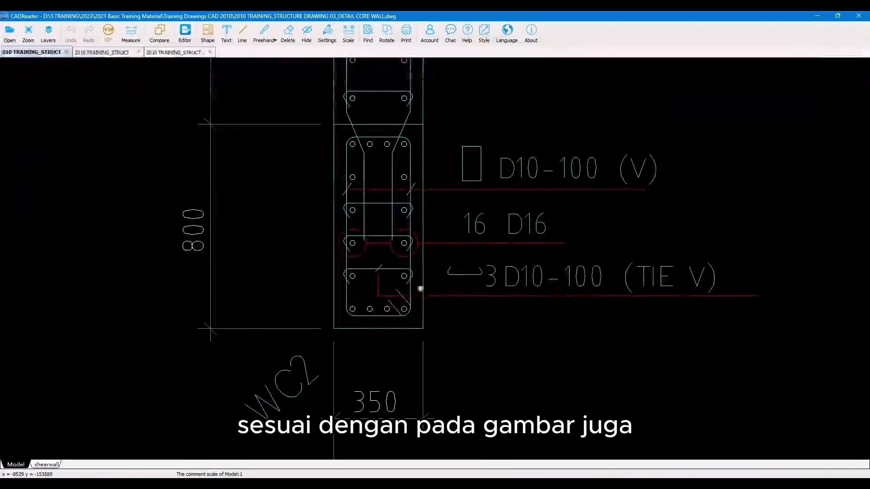
{"action": "scroll", "coordinate": [418, 287], "scroll_direction": "down", "scroll_amount": 3}
{"action": "scroll", "coordinate": [409, 151], "scroll_direction": "up", "scroll_amount": 3}
{"action": "scroll", "coordinate": [347, 267], "scroll_direction": "up", "scroll_amount": 3}
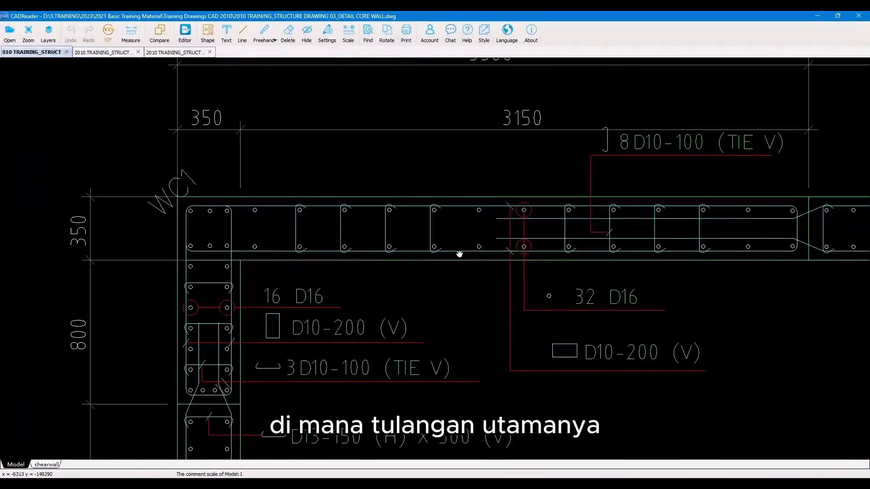
{"action": "left_click_drag", "start_coordinate": [477, 255], "coordinate": [464, 246]}
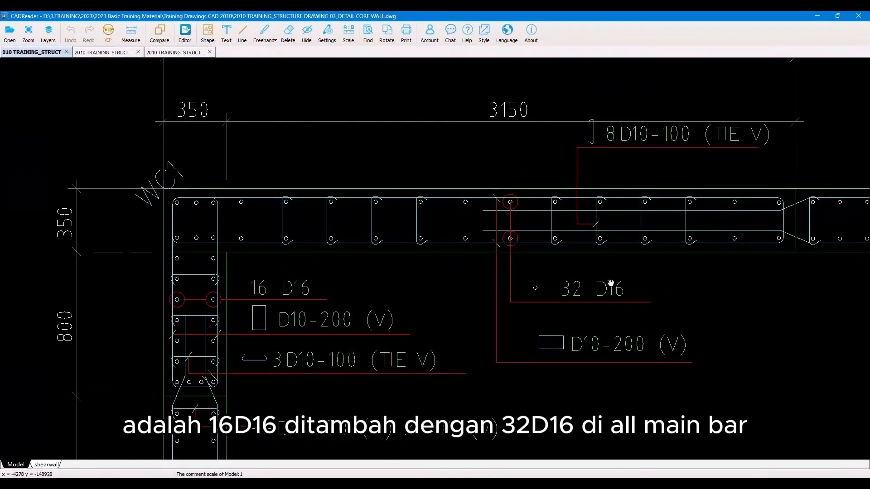
{"action": "left_click", "coordinate": [819, 15]}
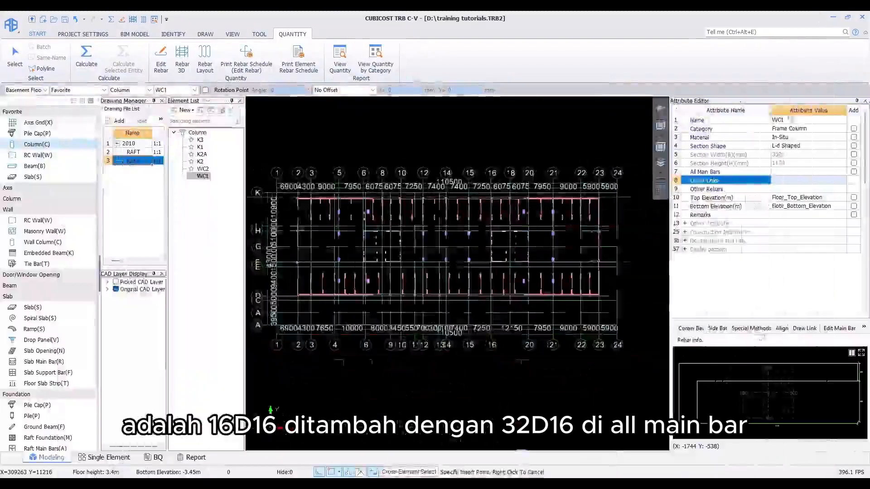
{"action": "left_click", "coordinate": [790, 172]}
{"action": "type", "text": "1"}
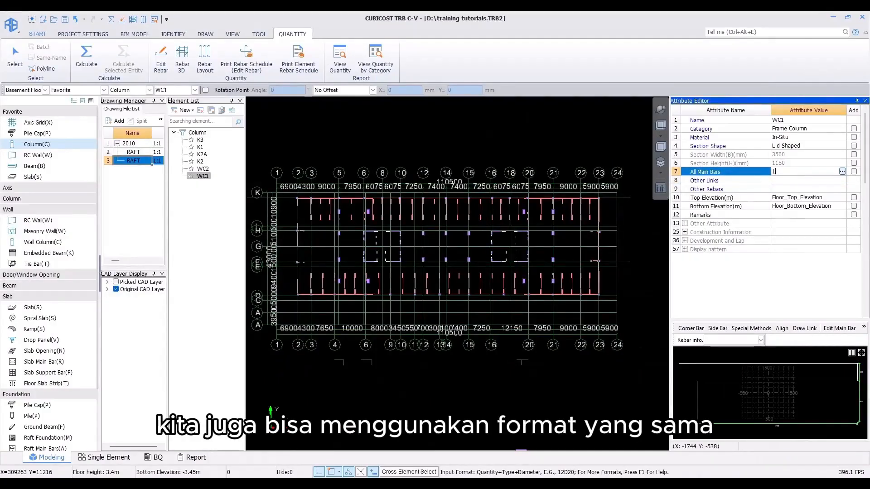
{"action": "type", "text": "6d16+32d16"}
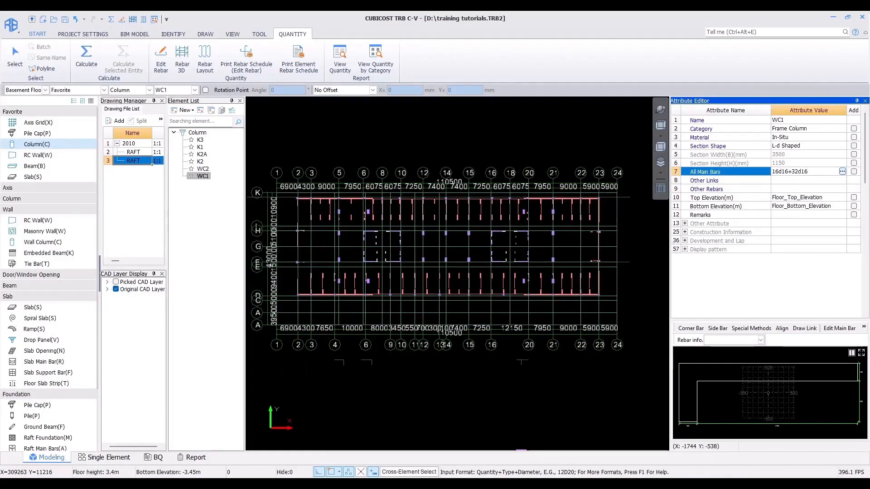
{"action": "key", "text": "Return"}
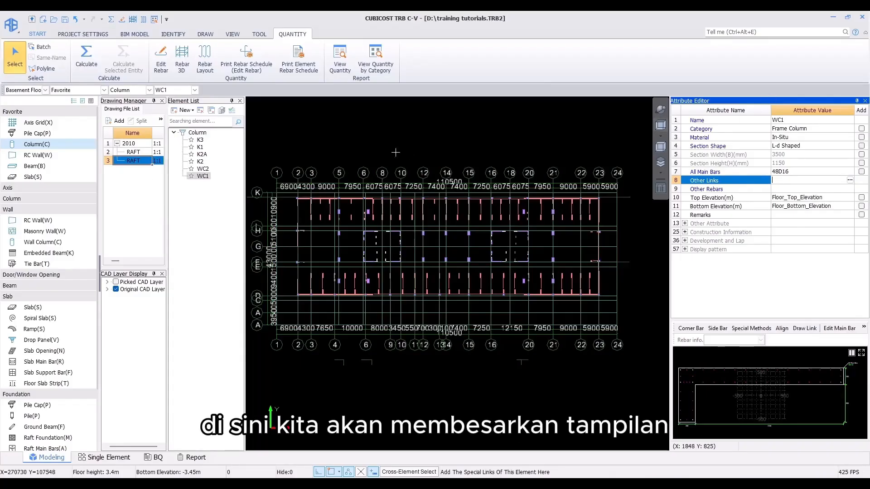
Step: Open column WC1's section rebar editor and check its link callouts in the core wall drawing
{"action": "double_click", "coordinate": [207, 176]}
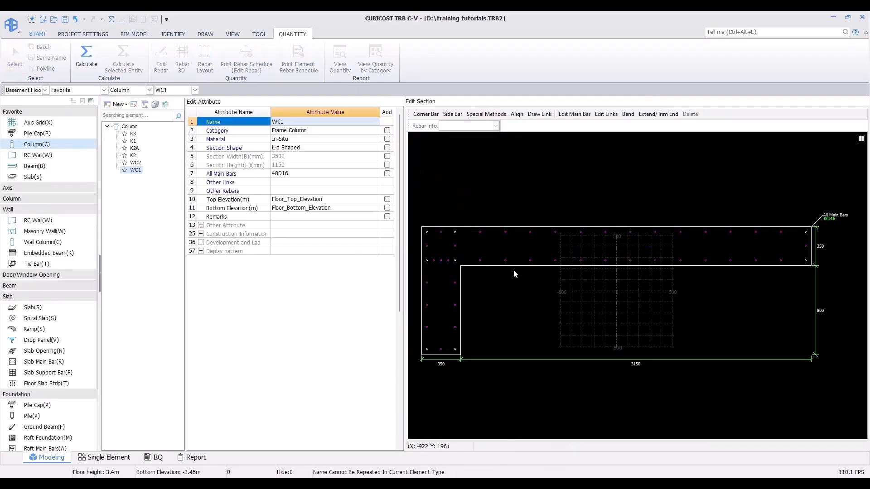
{"action": "middle_click_drag", "start_coordinate": [512, 271], "coordinate": [588, 267]}
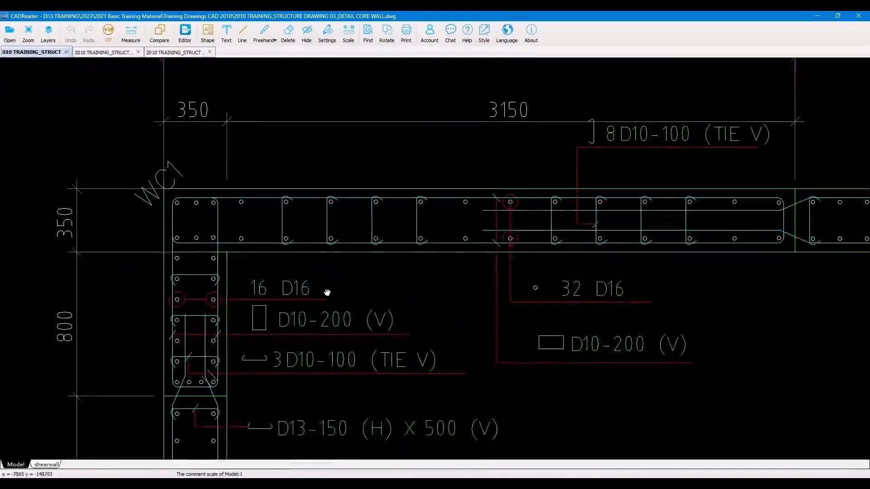
{"action": "middle_click_drag", "start_coordinate": [326, 291], "coordinate": [297, 276]}
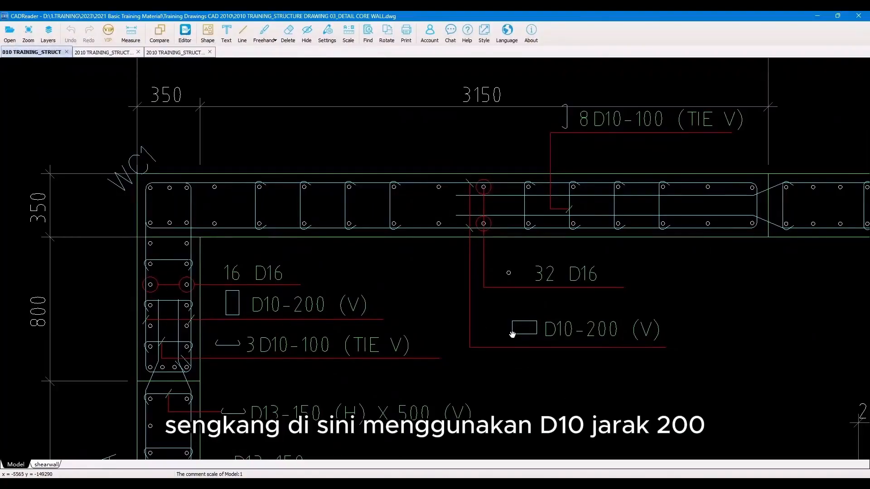
{"action": "left_click", "coordinate": [817, 17]}
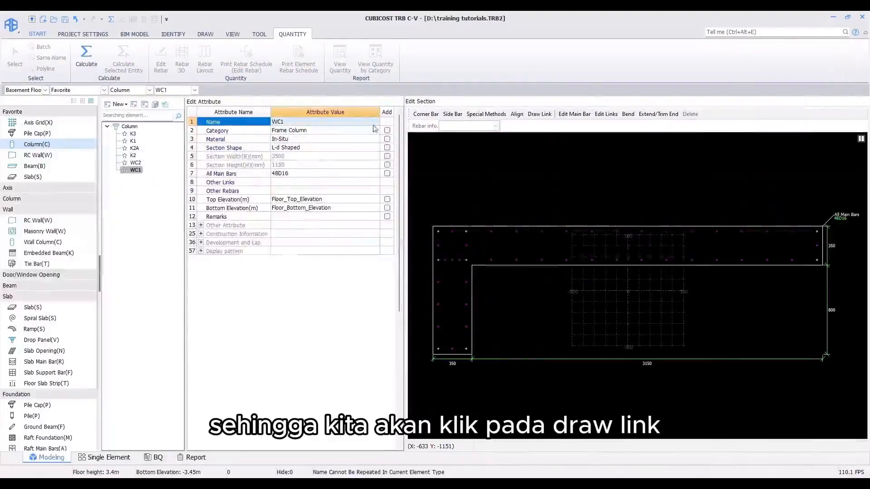
Step: Draw D10@200 rectangular links around WC1's vertical leg and along its horizontal leg
{"action": "left_click", "coordinate": [539, 114]}
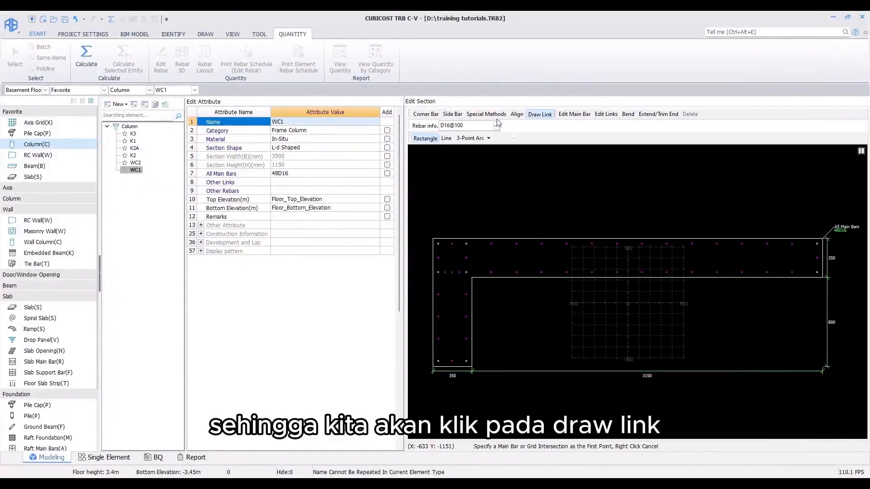
{"action": "double_click", "coordinate": [450, 126]}
{"action": "type", "text": "d10-200"}
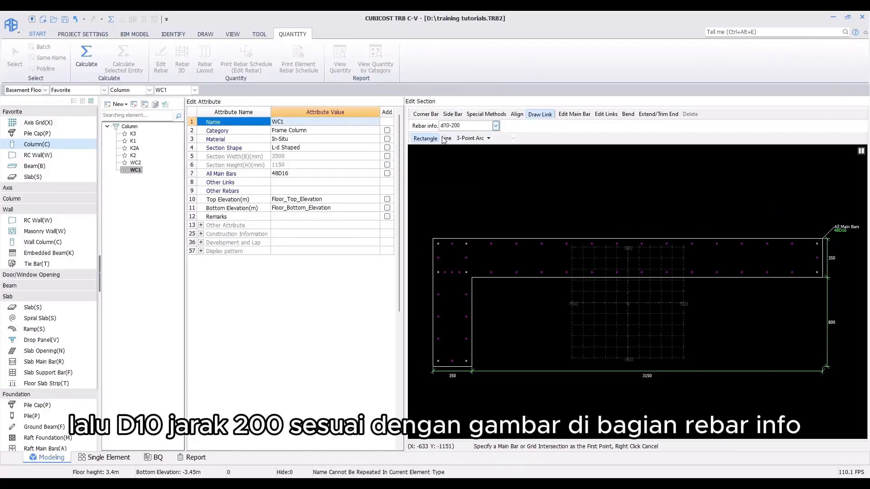
{"action": "key", "text": "Return"}
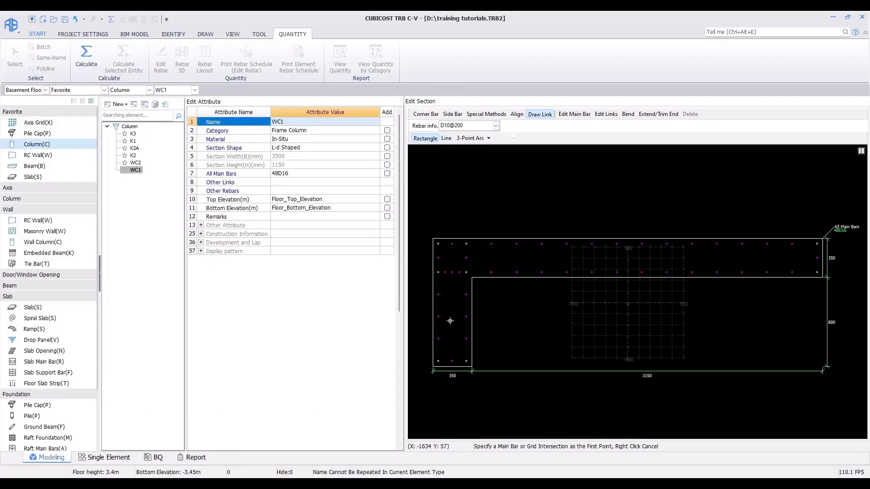
{"action": "left_click", "coordinate": [438, 361]}
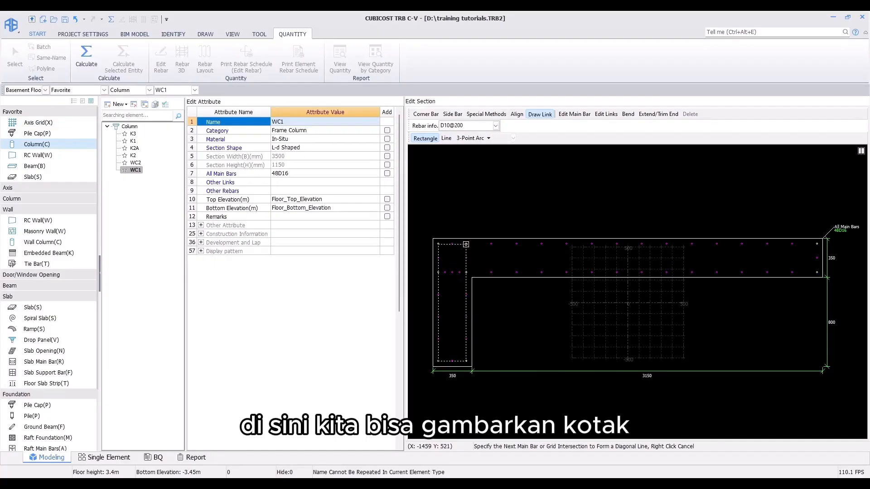
{"action": "left_click", "coordinate": [465, 246]}
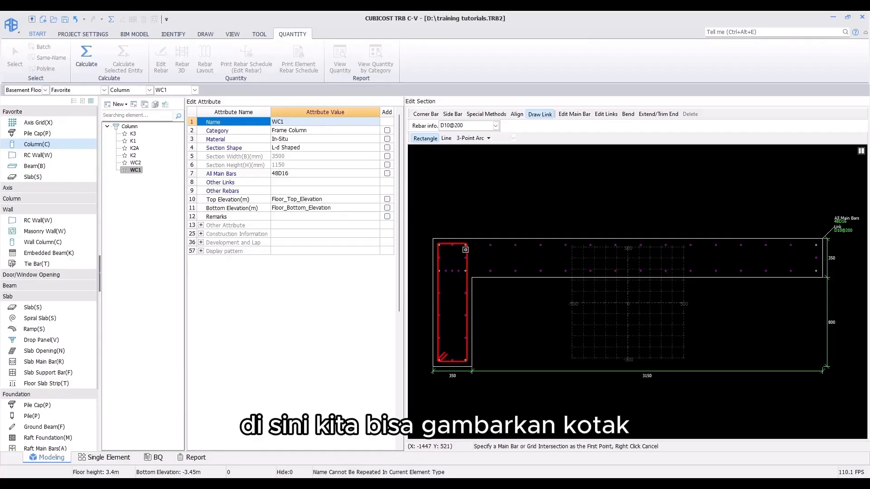
{"action": "left_click", "coordinate": [438, 270]}
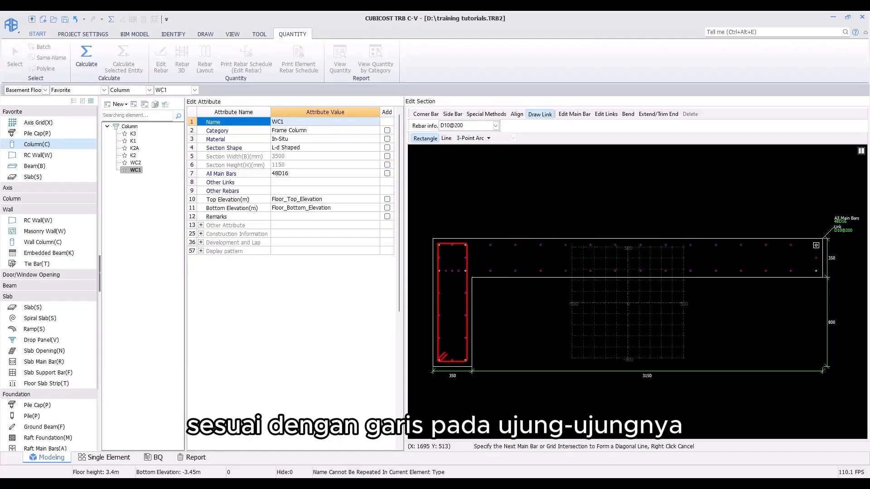
{"action": "left_click", "coordinate": [817, 244]}
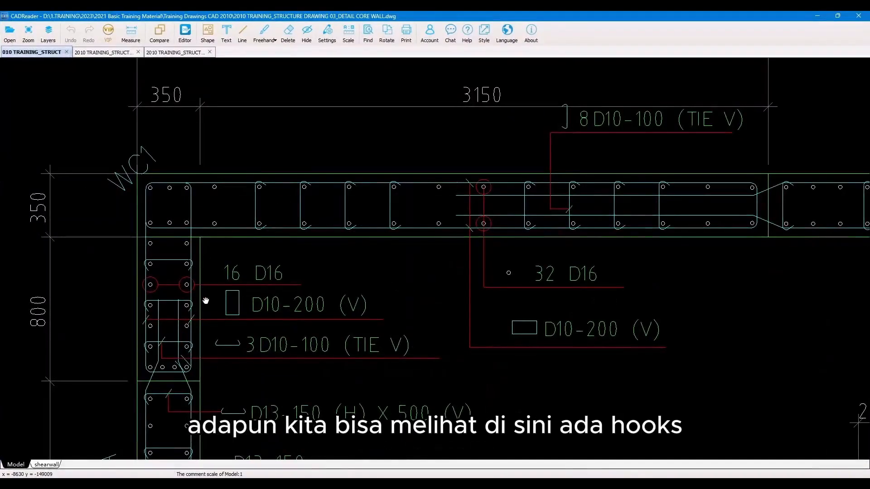
Step: Draw three straight D10@100 ties across WC1's vertical leg, following the tie callout in the core wall drawing
{"action": "scroll", "coordinate": [205, 305], "scroll_direction": "up", "scroll_amount": 3}
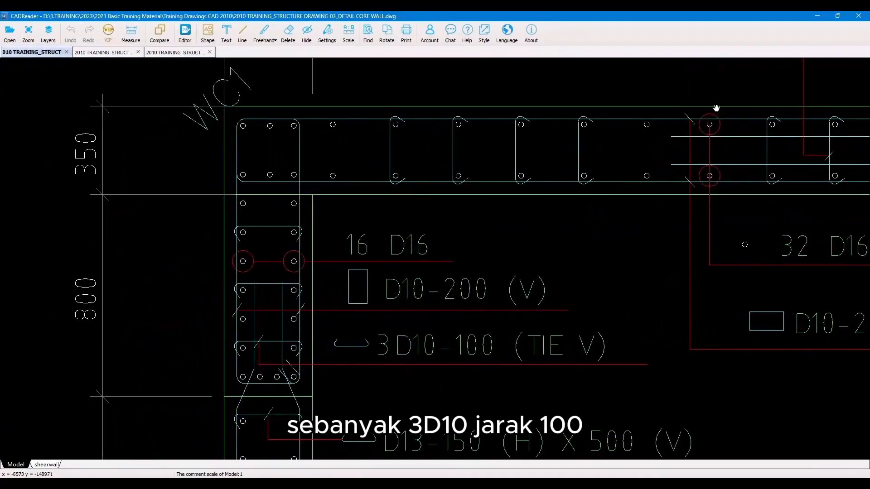
{"action": "left_click", "coordinate": [817, 16]}
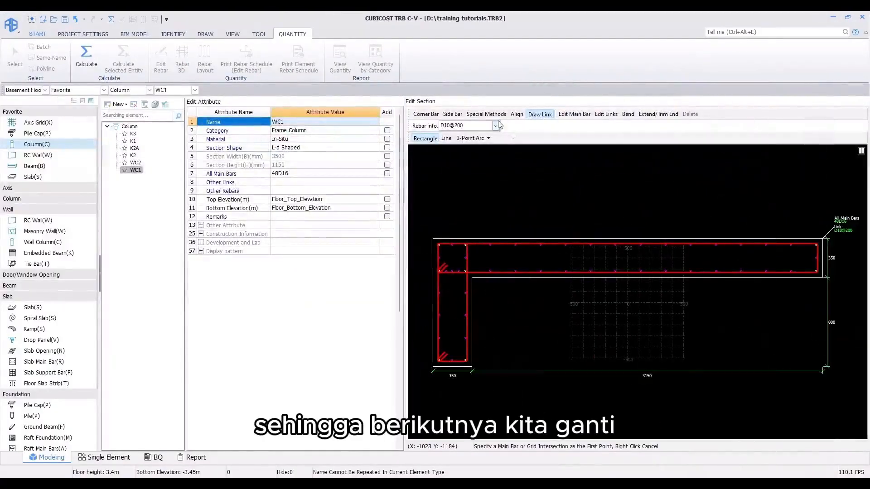
{"action": "double_click", "coordinate": [482, 124]}
{"action": "left_click", "coordinate": [459, 128]}
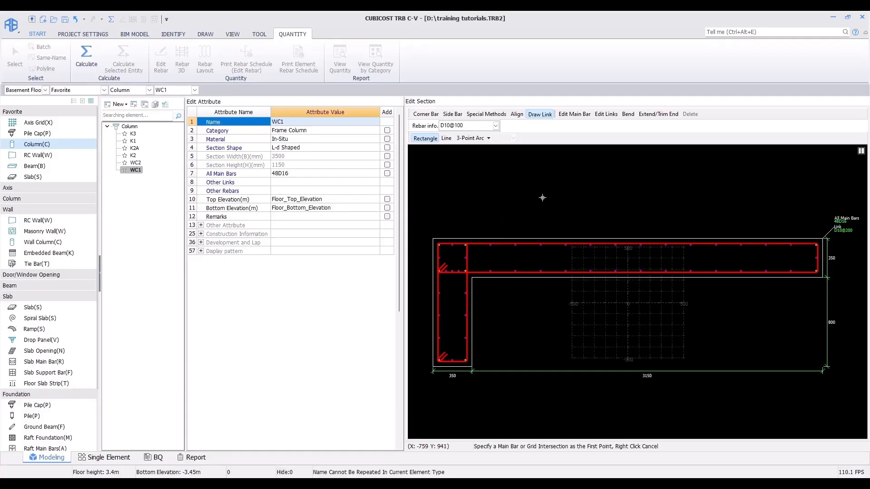
{"action": "left_click", "coordinate": [446, 139]}
{"action": "scroll", "coordinate": [426, 320], "scroll_direction": "up", "scroll_amount": 4}
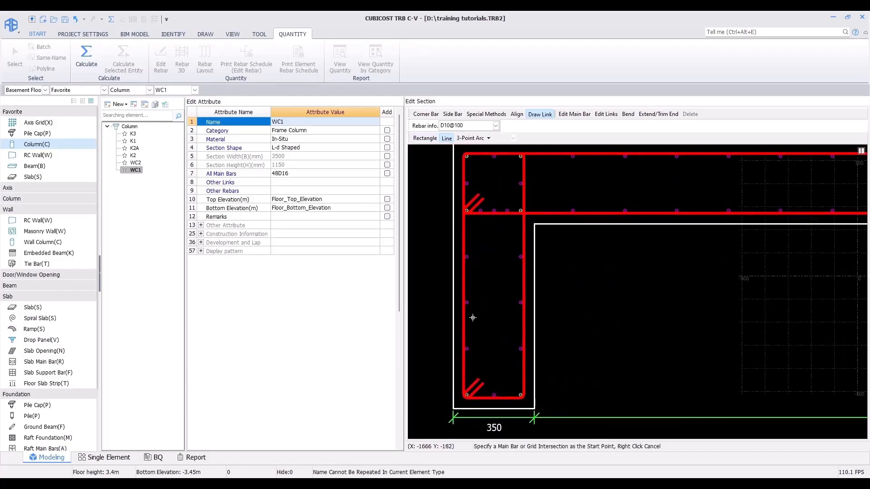
{"action": "left_click", "coordinate": [467, 347]}
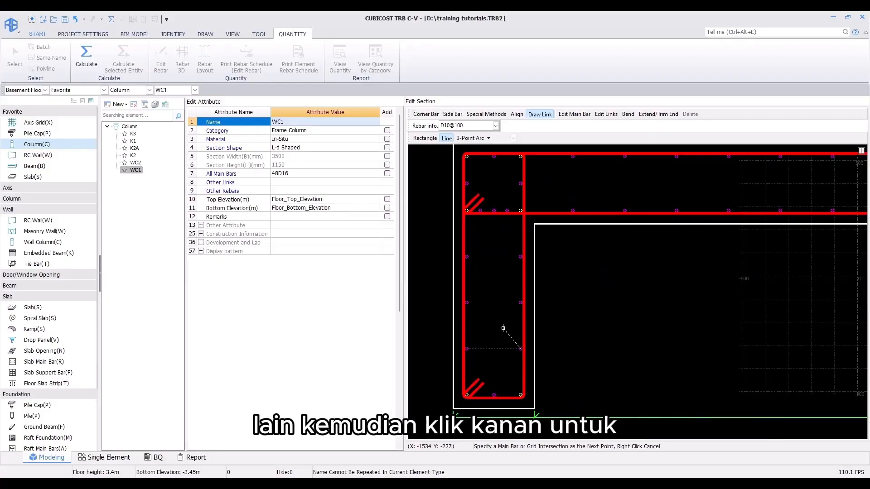
{"action": "left_click", "coordinate": [503, 329]}
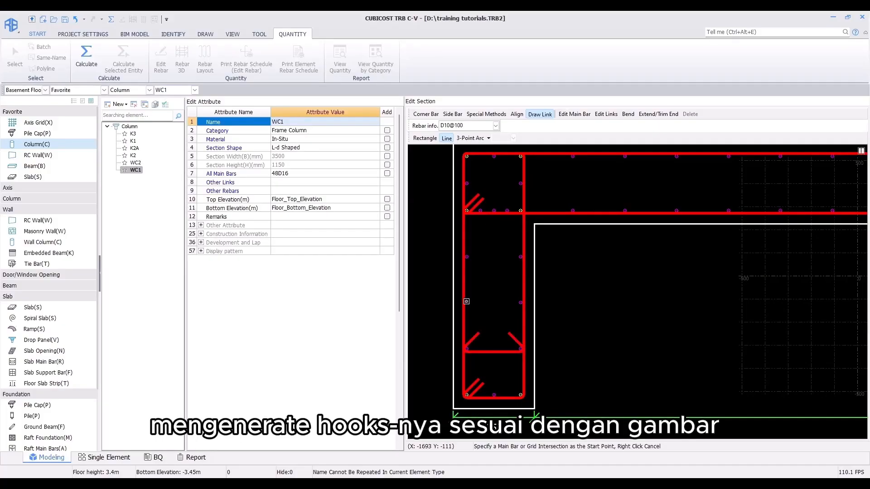
{"action": "left_click", "coordinate": [467, 302]}
{"action": "left_click", "coordinate": [520, 303]}
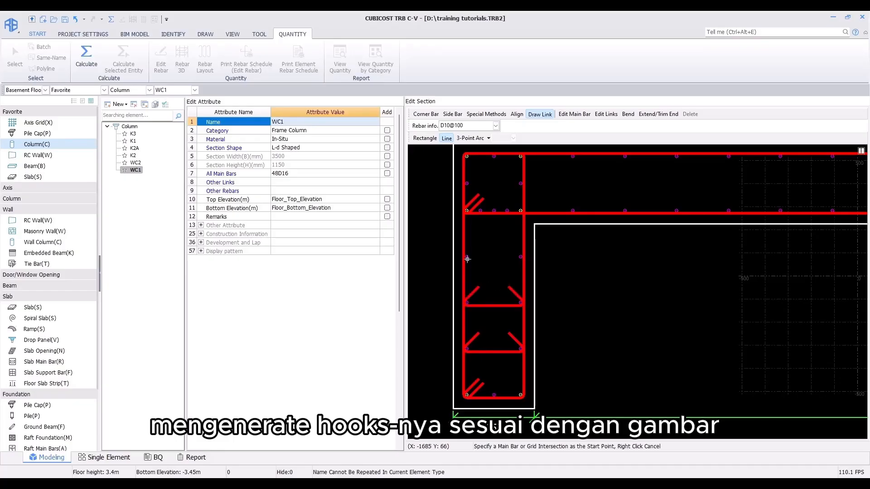
{"action": "left_click", "coordinate": [466, 257]}
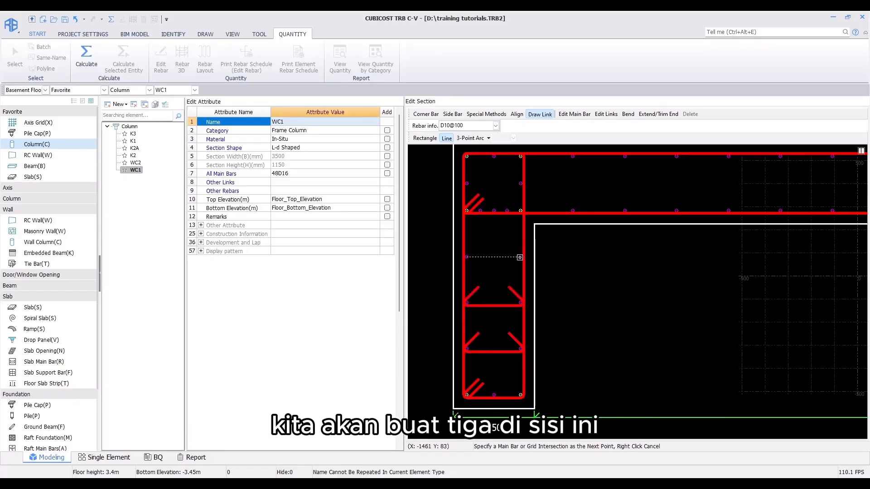
{"action": "left_click", "coordinate": [519, 257]}
Step: Draw straight D10@100 ties across WC1's horizontal leg between the bar pairs shown in the drawing
{"action": "scroll", "coordinate": [480, 256], "scroll_direction": "down", "scroll_amount": 2}
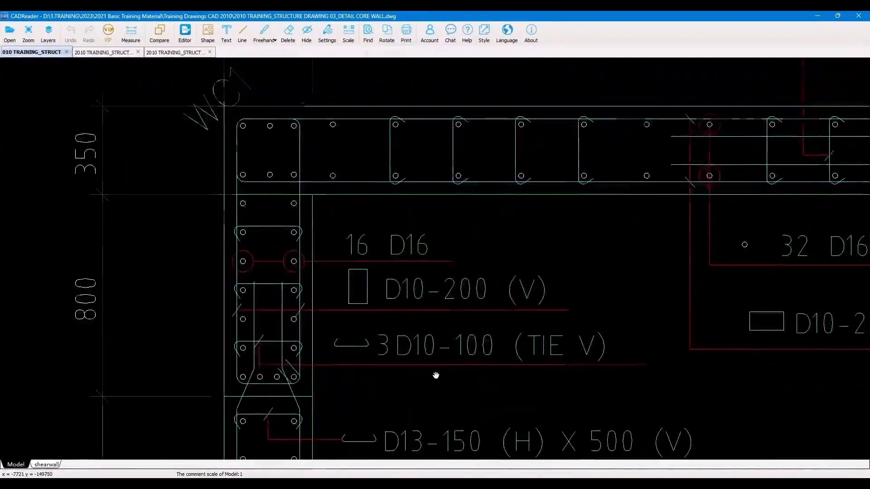
{"action": "scroll", "coordinate": [437, 375], "scroll_direction": "down", "scroll_amount": 2}
{"action": "middle_click_drag", "start_coordinate": [527, 334], "coordinate": [393, 339]}
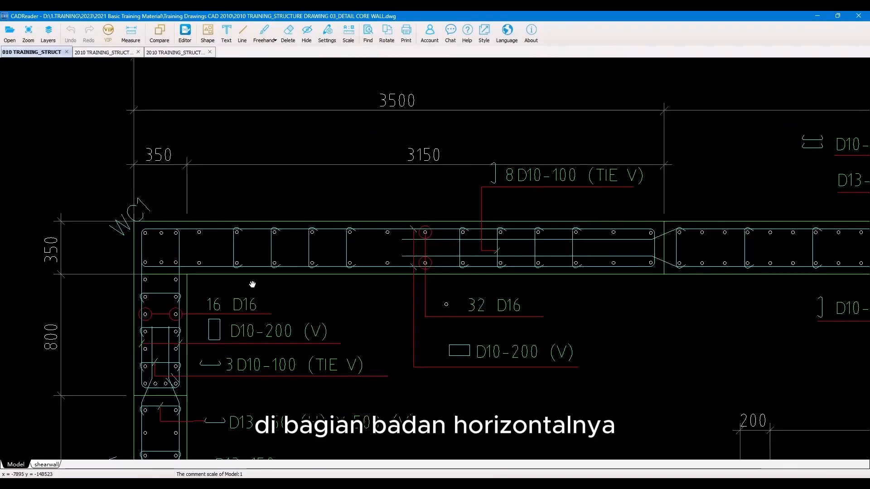
{"action": "left_click", "coordinate": [815, 17]}
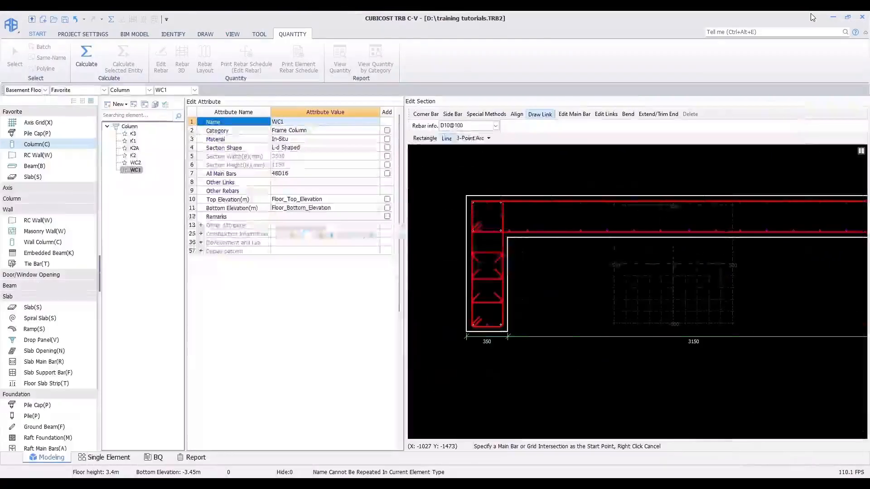
{"action": "middle_click_drag", "start_coordinate": [677, 226], "coordinate": [571, 271]}
{"action": "middle_click_drag", "start_coordinate": [431, 292], "coordinate": [458, 299]}
{"action": "scroll", "coordinate": [465, 290], "scroll_direction": "up", "scroll_amount": 3}
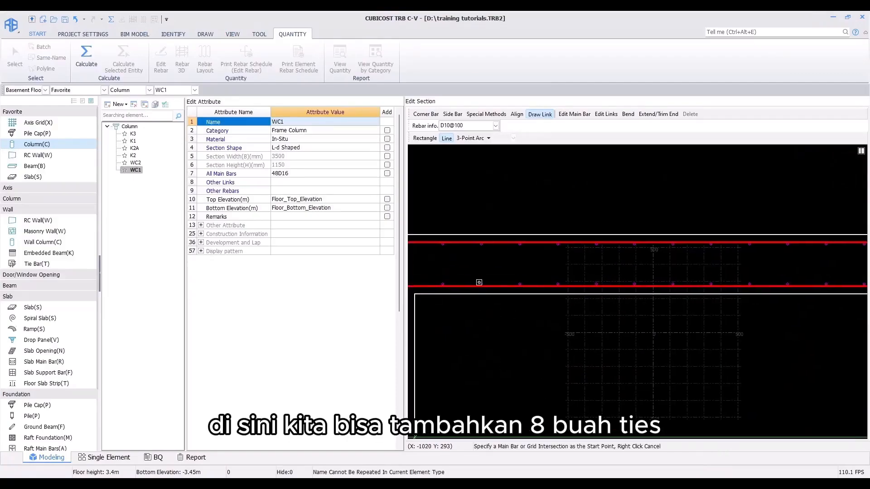
{"action": "left_click", "coordinate": [480, 284]}
{"action": "left_click", "coordinate": [480, 241]}
{"action": "right_click", "coordinate": [531, 263]}
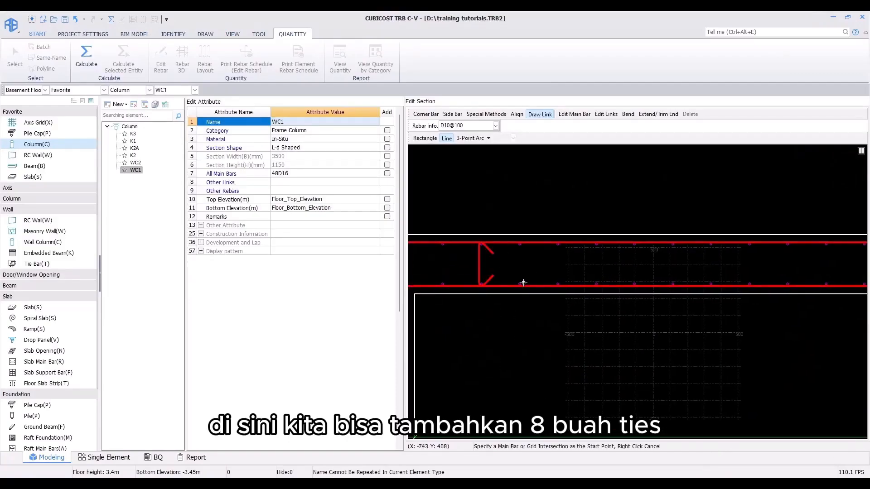
{"action": "left_click", "coordinate": [519, 243]}
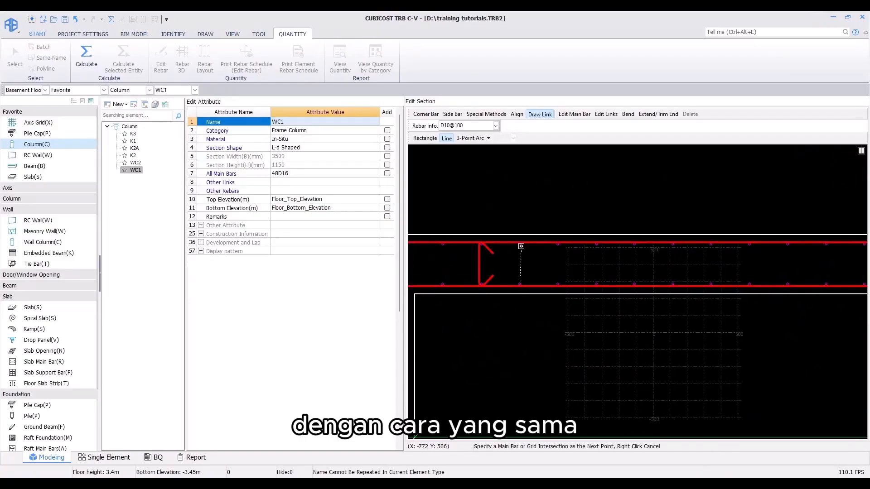
{"action": "right_click", "coordinate": [521, 261]}
{"action": "left_click", "coordinate": [557, 284]}
{"action": "left_click", "coordinate": [556, 244]}
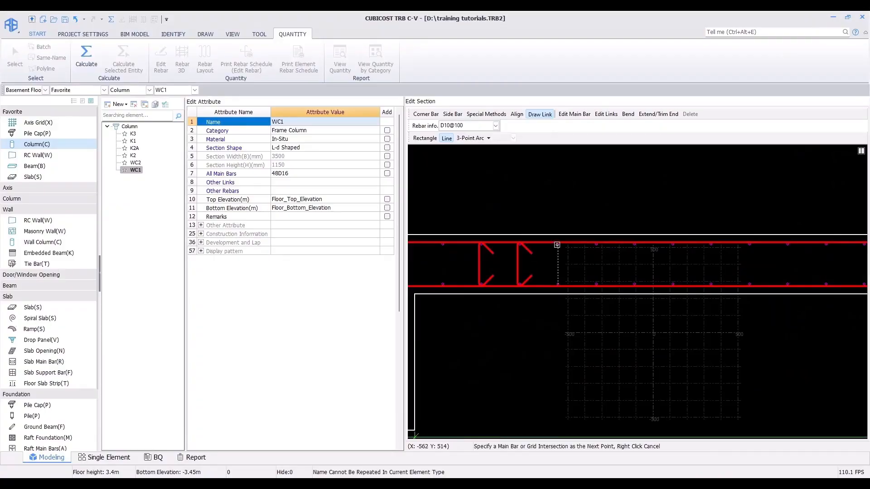
{"action": "right_click", "coordinate": [557, 251]}
{"action": "left_click", "coordinate": [597, 285]}
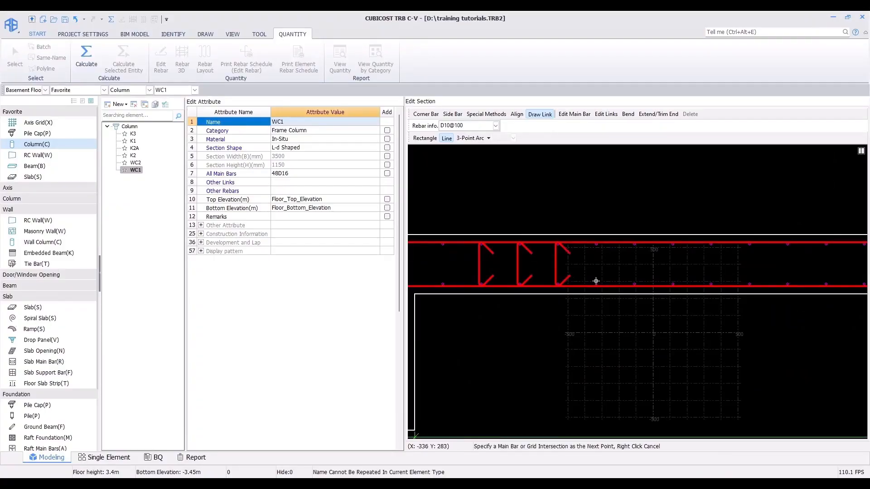
{"action": "left_click", "coordinate": [596, 243]}
{"action": "right_click", "coordinate": [588, 266]}
{"action": "left_click", "coordinate": [750, 284]}
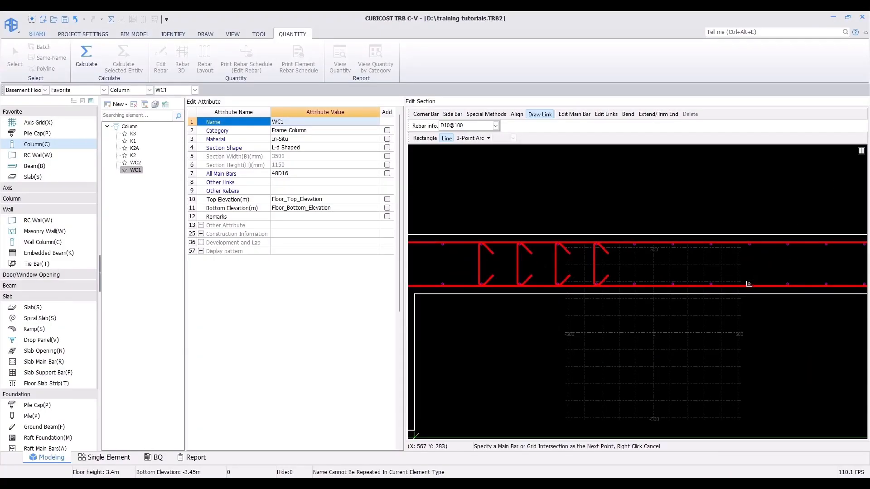
{"action": "left_click", "coordinate": [750, 243]}
{"action": "right_click", "coordinate": [797, 273]}
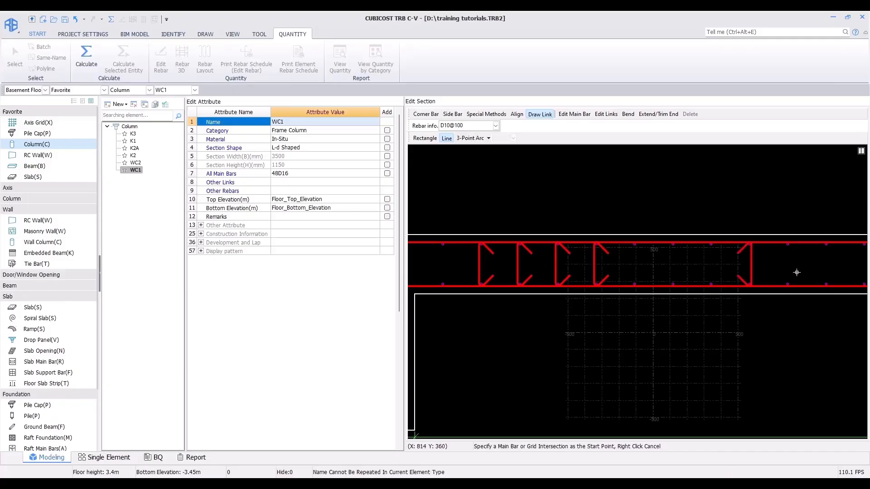
{"action": "left_click", "coordinate": [826, 286]}
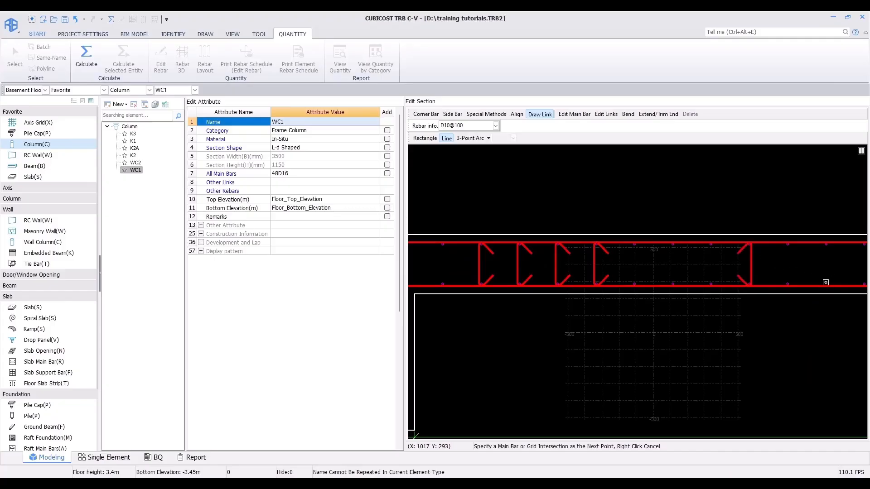
{"action": "left_click", "coordinate": [826, 243]}
{"action": "right_click", "coordinate": [793, 274]}
{"action": "left_click", "coordinate": [788, 284]}
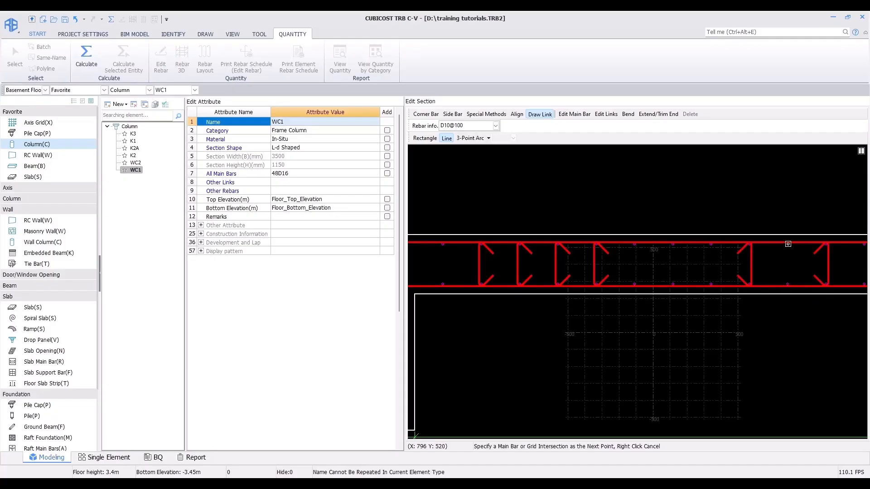
{"action": "left_click", "coordinate": [788, 244]}
{"action": "right_click", "coordinate": [717, 276]}
Step: Add a new other-link type to column WC1 and give it rebar shape 485
{"action": "scroll", "coordinate": [695, 254], "scroll_direction": "down", "scroll_amount": 2}
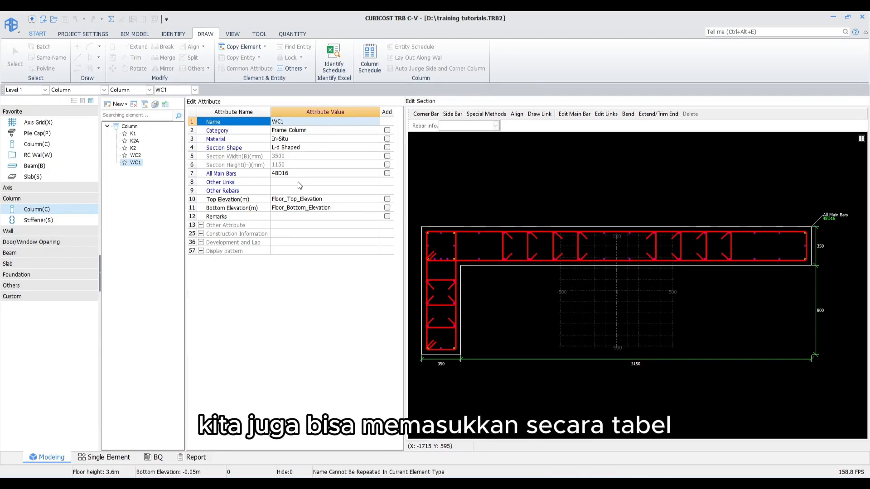
{"action": "left_click", "coordinate": [272, 183]}
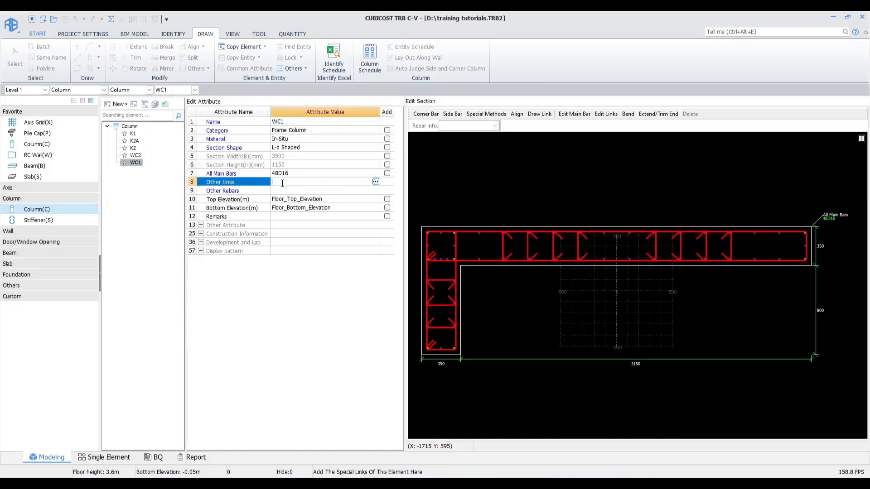
{"action": "left_click", "coordinate": [376, 182]}
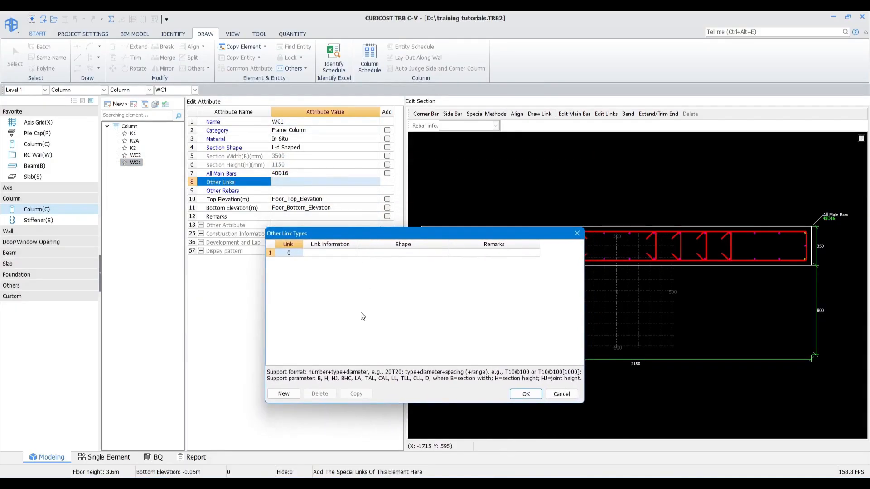
{"action": "left_click", "coordinate": [285, 398]}
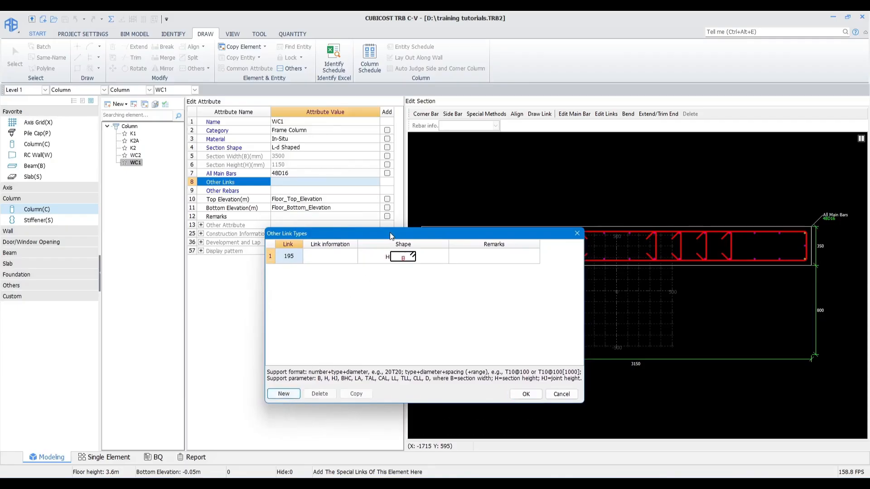
{"action": "mouse_move", "coordinate": [391, 236]}
{"action": "left_mouse_down"}
{"action": "mouse_move", "coordinate": [379, 285]}
{"action": "mouse_move", "coordinate": [387, 293]}
{"action": "mouse_move", "coordinate": [233, 261]}
{"action": "left_mouse_up"}
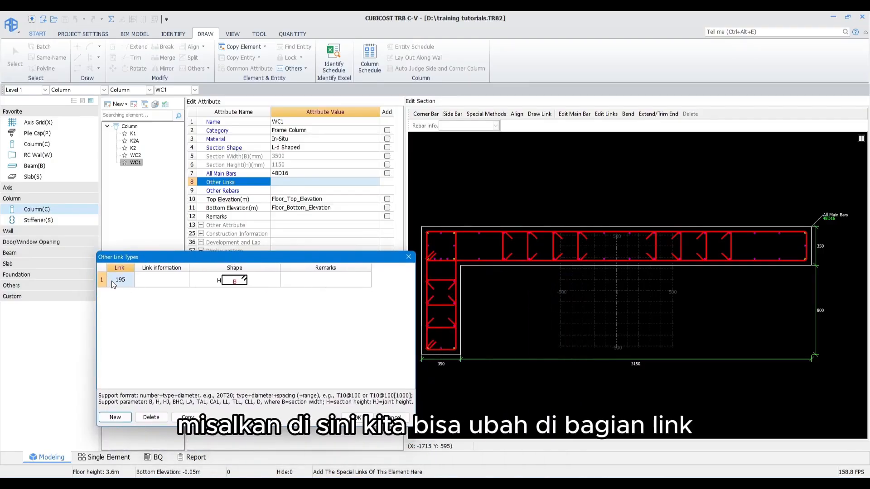
{"action": "double_click", "coordinate": [120, 281]}
{"action": "left_click", "coordinate": [131, 281]}
{"action": "left_click", "coordinate": [456, 235]}
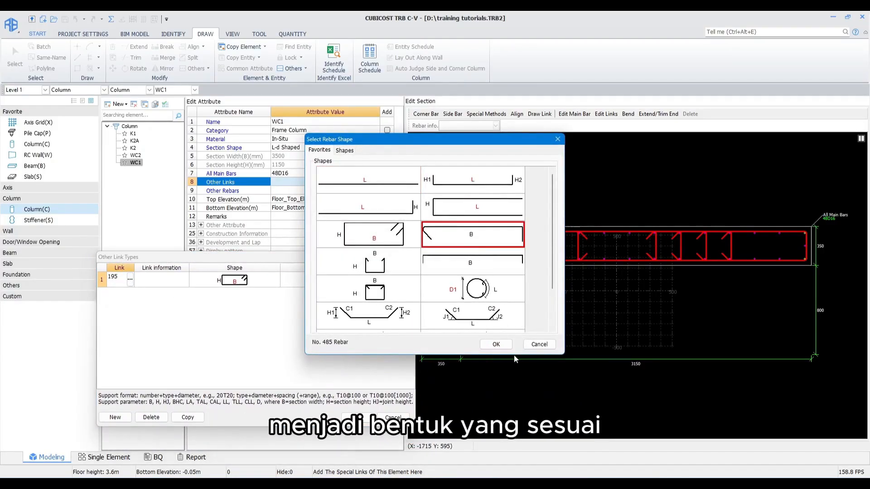
{"action": "left_click", "coordinate": [496, 344]}
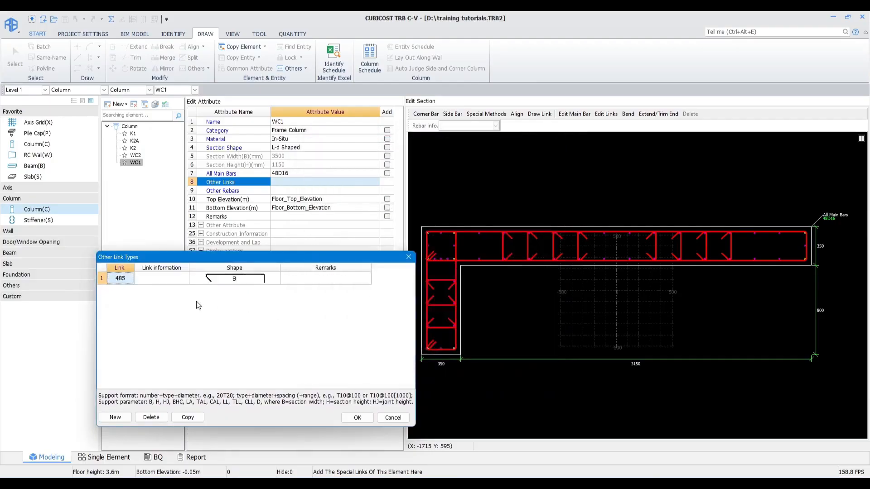
Step: Enter link information 11D10@300 and a B dimension of 350-80 for the new link type, then confirm
{"action": "left_click", "coordinate": [171, 279]}
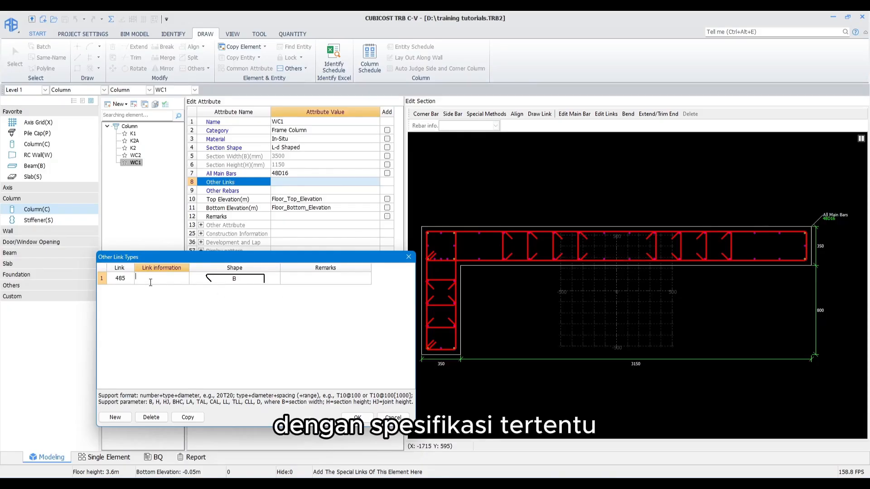
{"action": "type", "text": "11"}
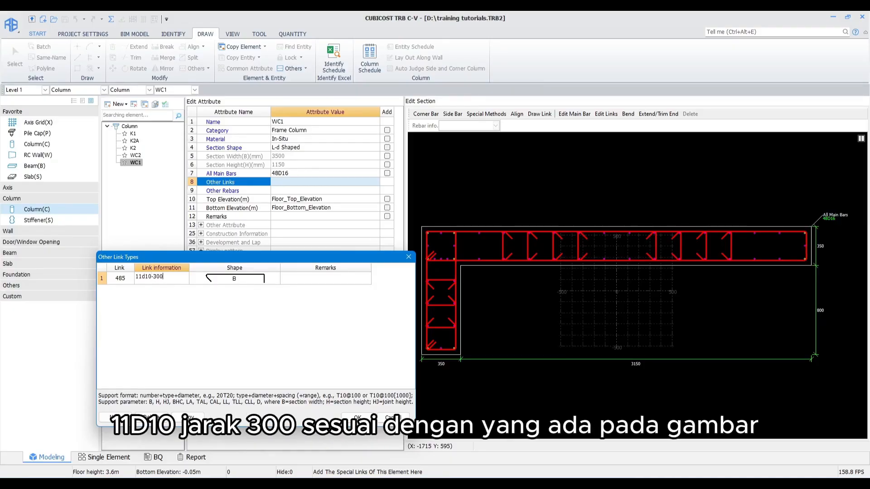
{"action": "type", "text": "d10-300"}
{"action": "key", "text": "Tab"}
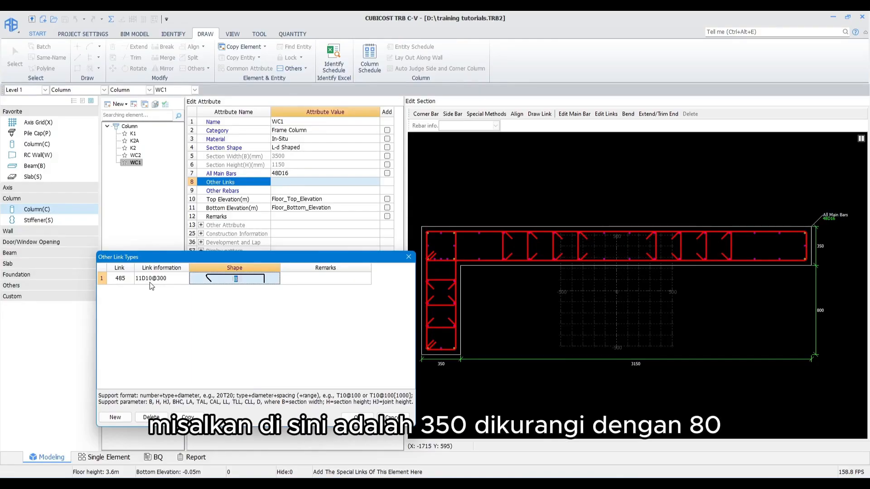
{"action": "type", "text": "350-80"}
{"action": "key", "text": "Tab"}
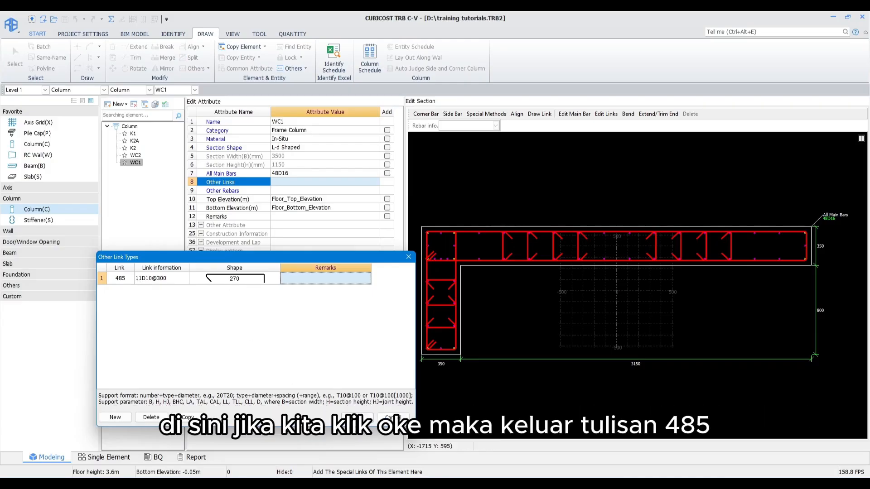
{"action": "left_click", "coordinate": [358, 417]}
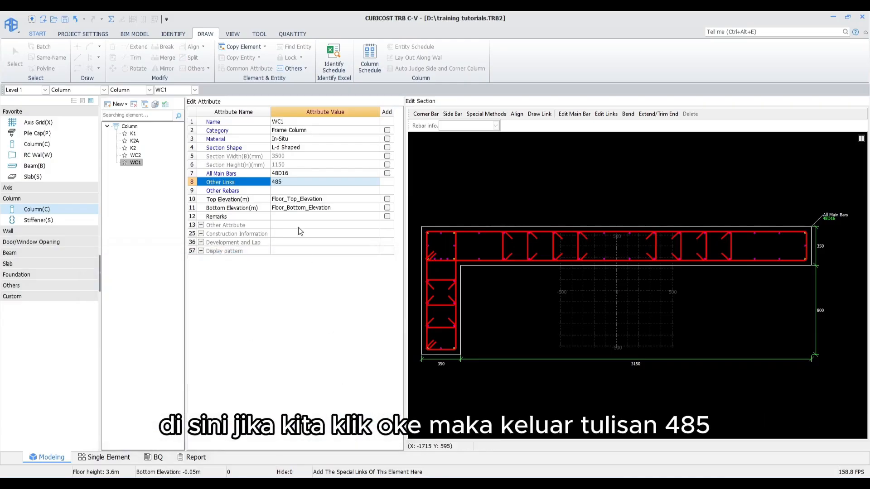
Step: Reopen WC1's other links and delete the 485 link type
{"action": "left_click", "coordinate": [286, 182]}
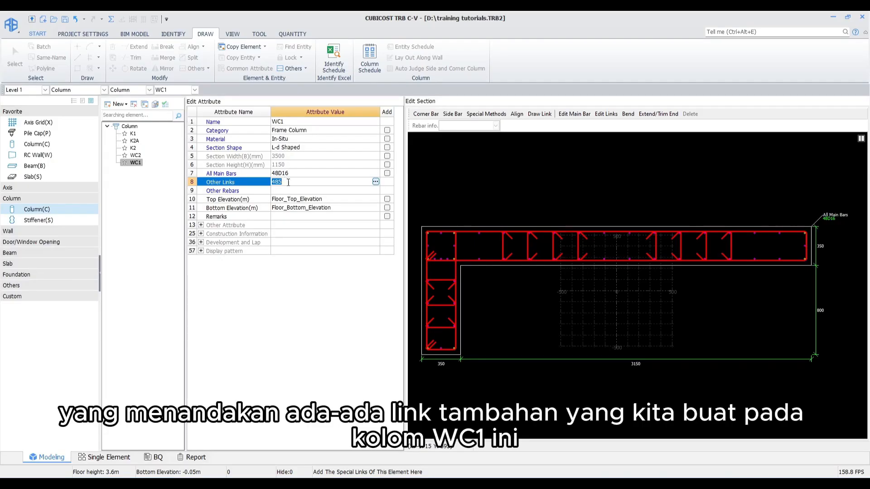
{"action": "left_click", "coordinate": [376, 181]}
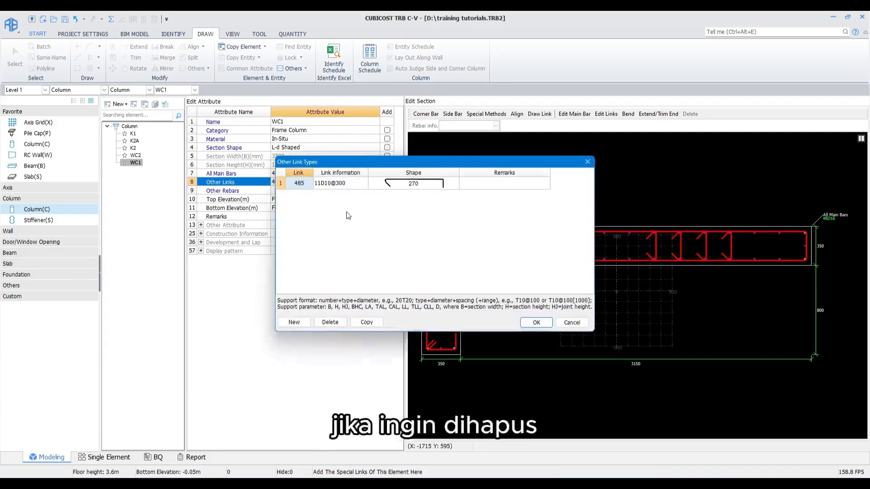
{"action": "left_click", "coordinate": [335, 184]}
{"action": "left_click", "coordinate": [331, 322]}
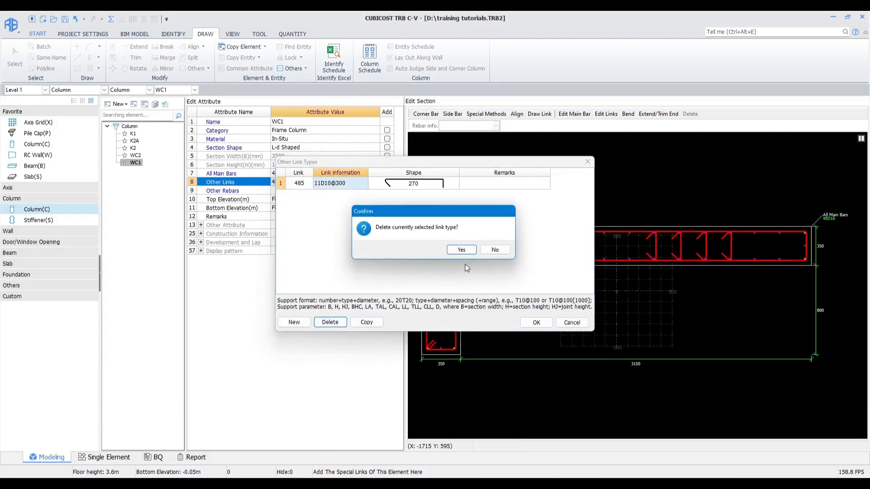
{"action": "left_click", "coordinate": [464, 250]}
{"action": "left_click", "coordinate": [534, 321]}
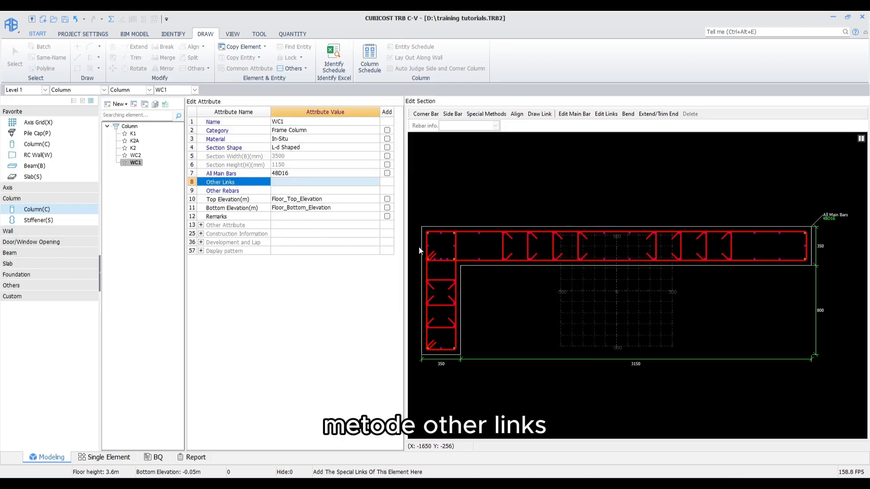
{"action": "left_click_drag", "start_coordinate": [442, 274], "coordinate": [440, 336]}
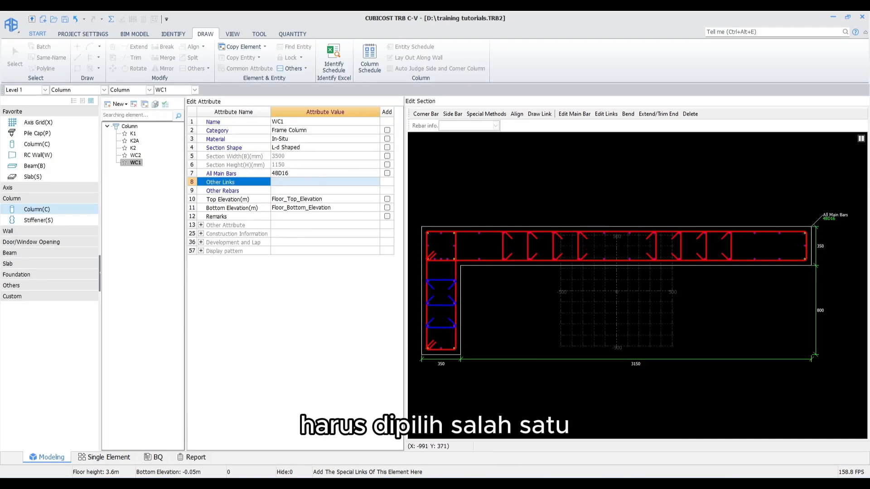
{"action": "left_click_drag", "start_coordinate": [762, 243], "coordinate": [493, 249]}
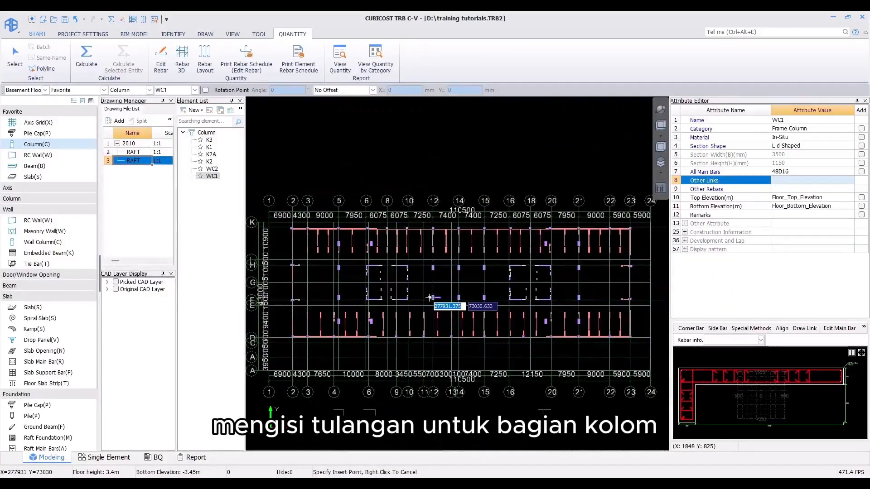
{"action": "right_click", "coordinate": [429, 296]}
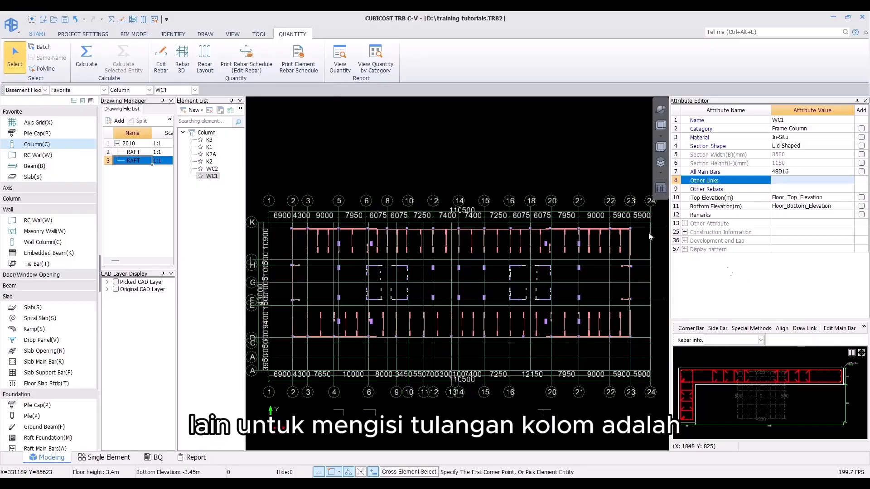
Step: Open the Column Schedule, enlarge its window and generate its rows from the existing column elements
{"action": "left_click", "coordinate": [204, 37]}
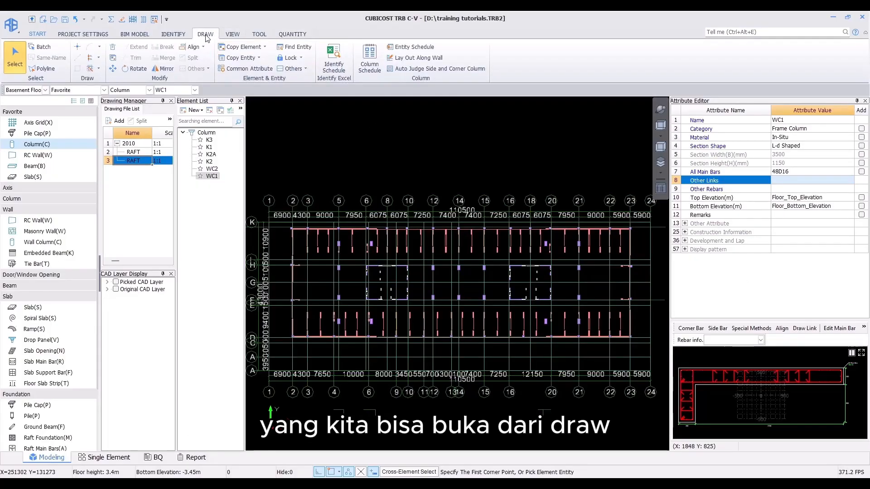
{"action": "left_click", "coordinate": [369, 59]}
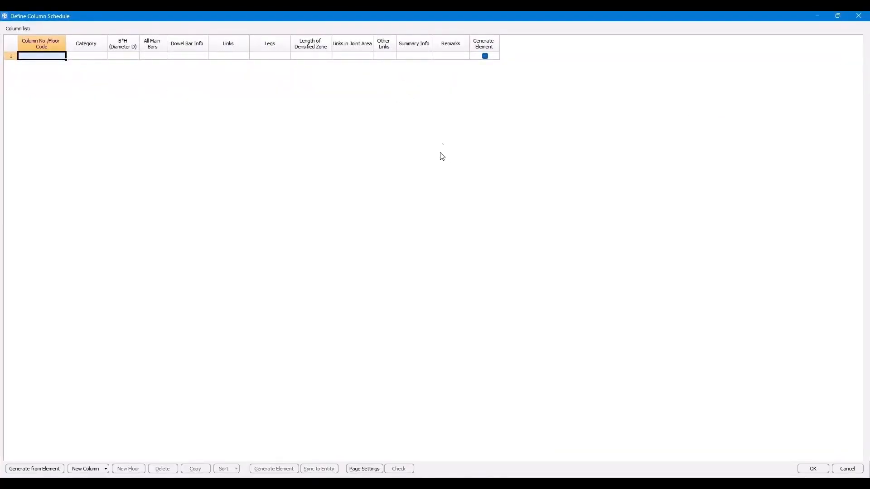
{"action": "double_click", "coordinate": [454, 15]}
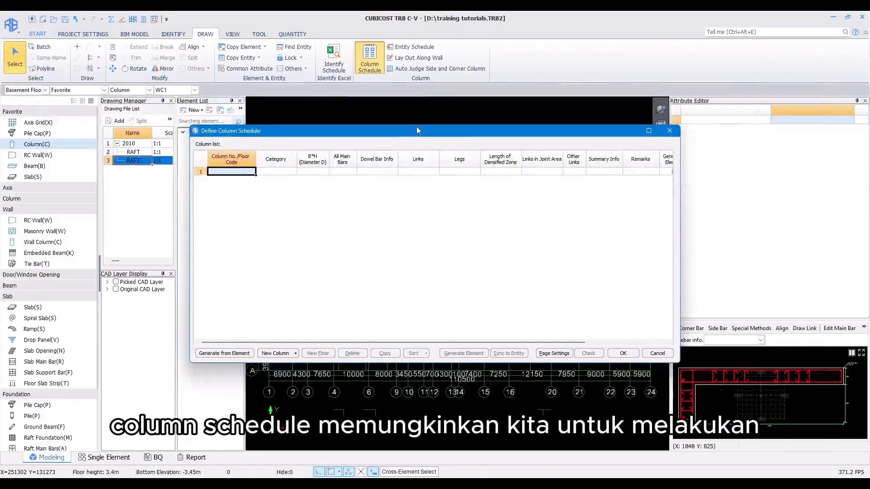
{"action": "left_click_drag", "start_coordinate": [416, 126], "coordinate": [381, 73]}
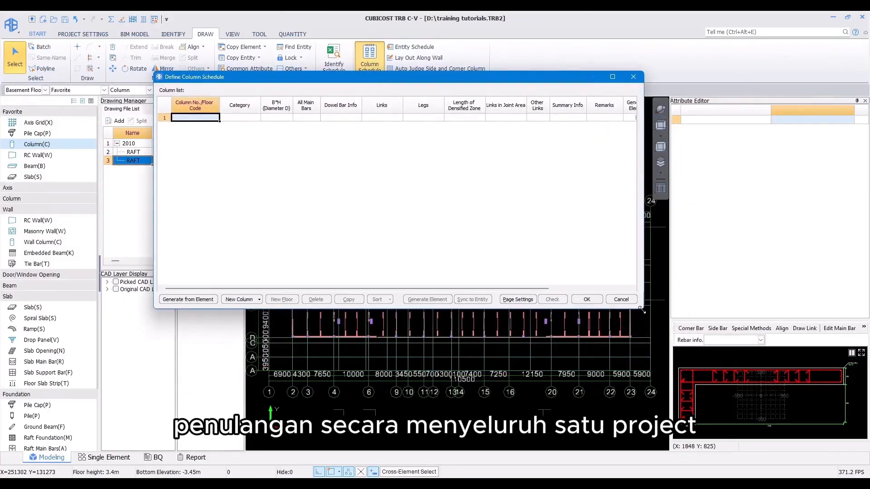
{"action": "left_click_drag", "start_coordinate": [643, 306], "coordinate": [739, 415]}
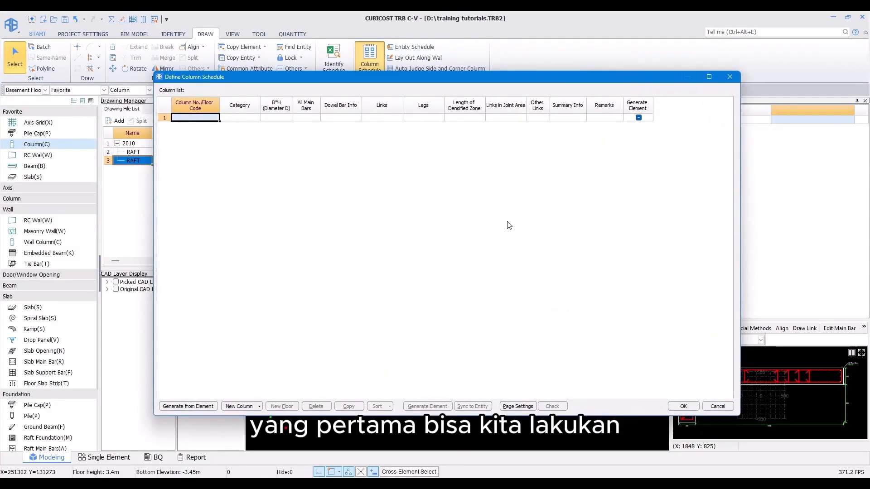
{"action": "left_click", "coordinate": [171, 407]}
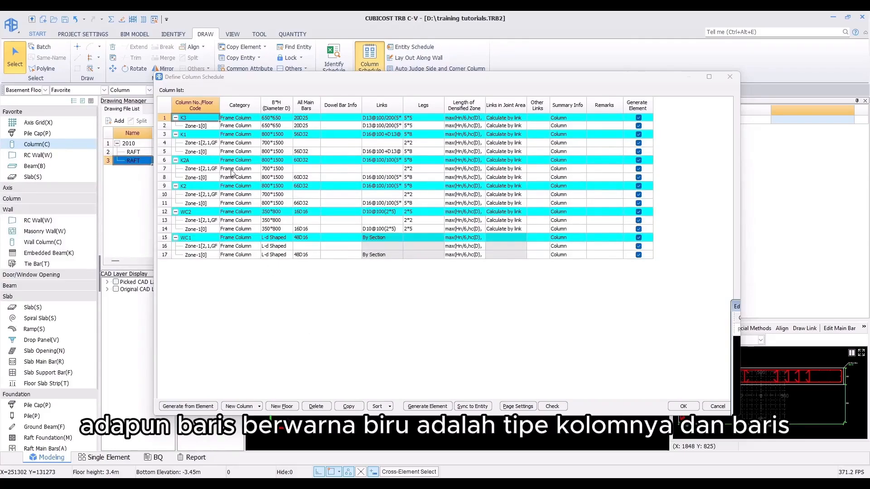
Step: Examine the column schedule rows and open the floor selection for K1's Zone-1[2,1,GF] code
{"action": "left_click", "coordinate": [194, 126]}
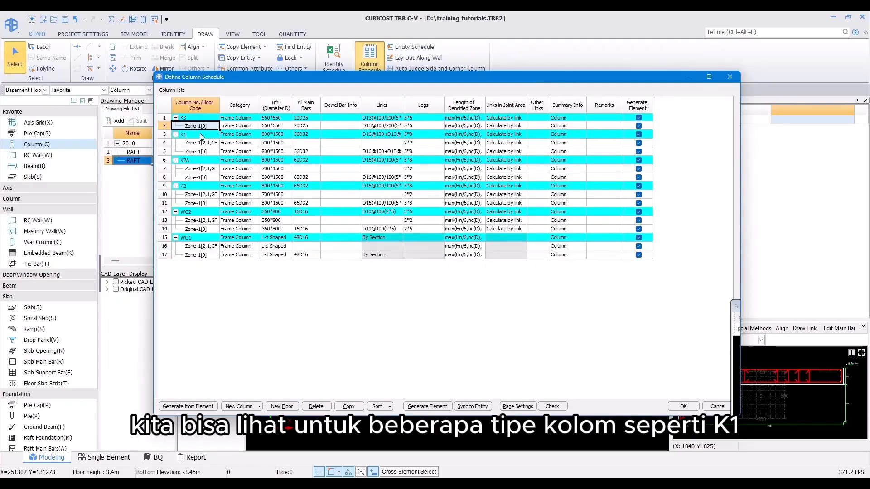
{"action": "left_click", "coordinate": [202, 135]}
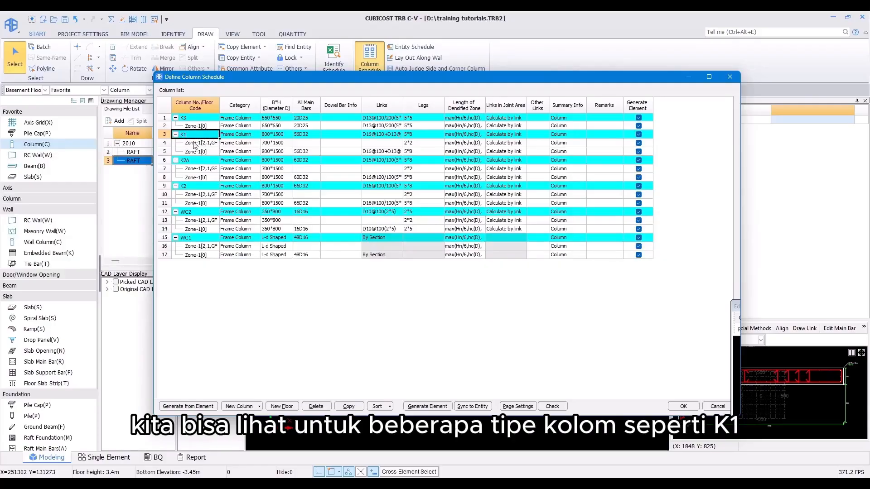
{"action": "left_click", "coordinate": [208, 154]}
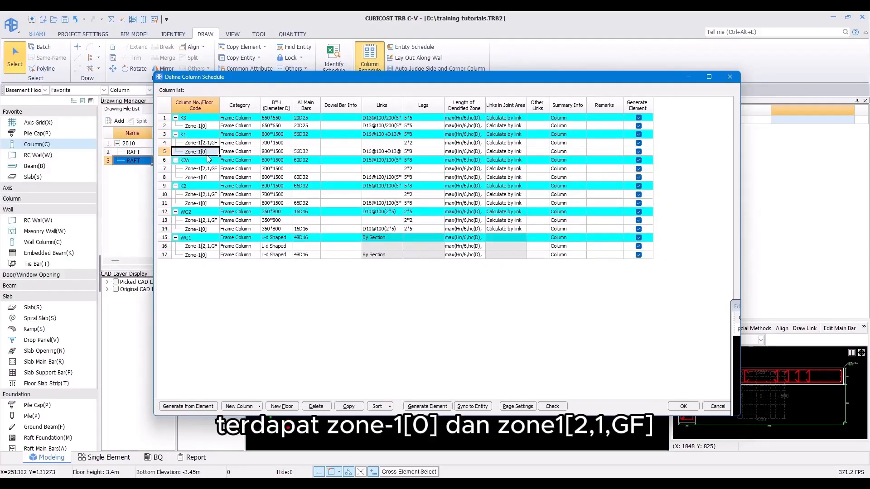
{"action": "left_click", "coordinate": [203, 144]}
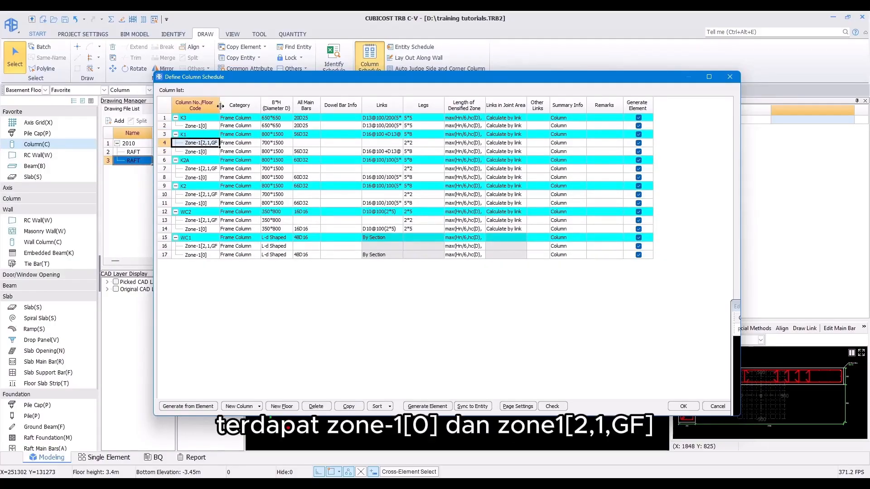
{"action": "left_click_drag", "start_coordinate": [219, 107], "coordinate": [236, 107]}
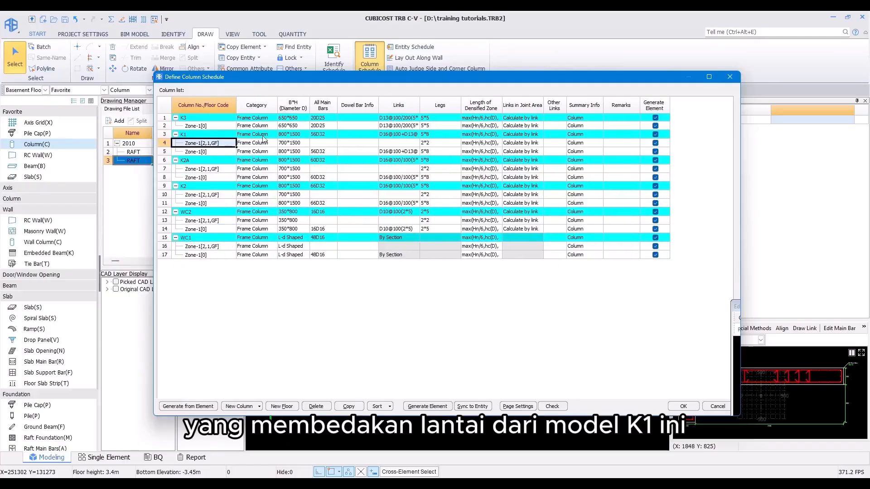
{"action": "left_click", "coordinate": [229, 151]}
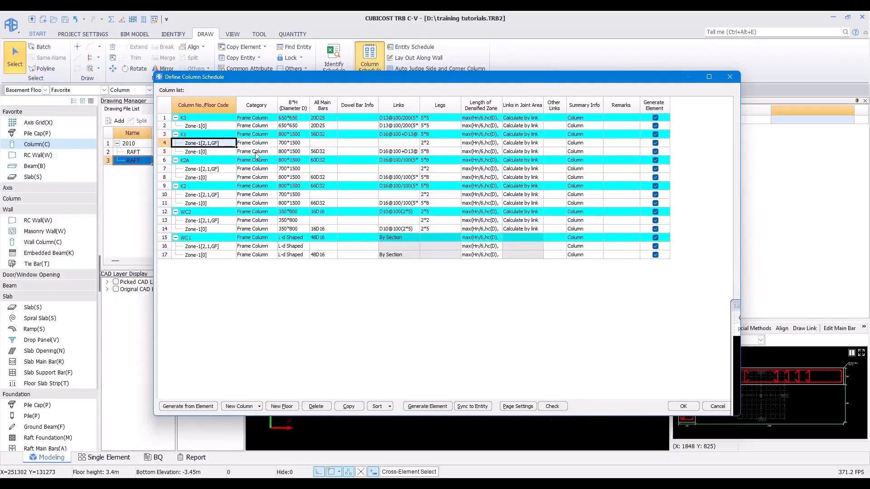
{"action": "left_click", "coordinate": [297, 150]}
{"action": "left_click", "coordinate": [296, 144]}
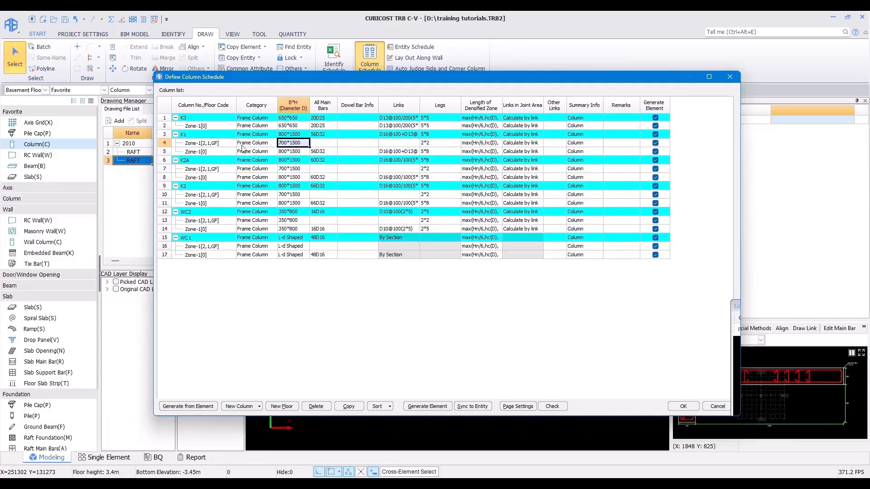
{"action": "left_click", "coordinate": [210, 143]}
{"action": "left_click", "coordinate": [209, 144]}
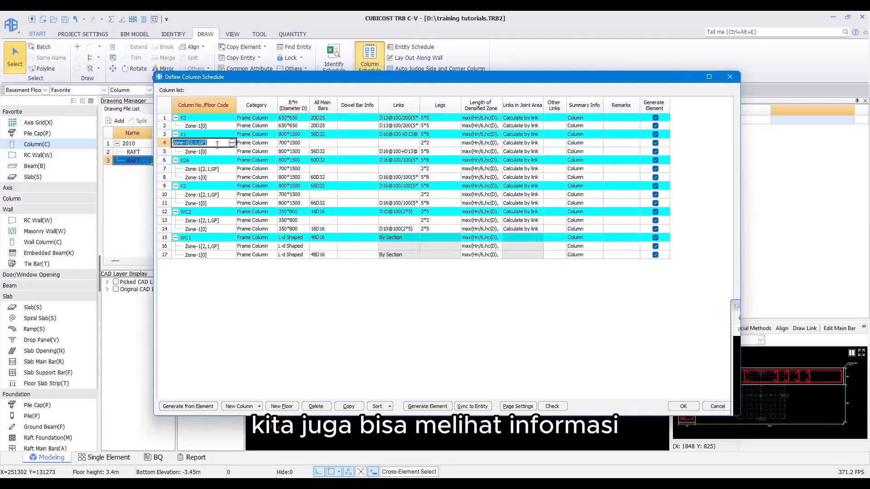
{"action": "left_click", "coordinate": [233, 143]}
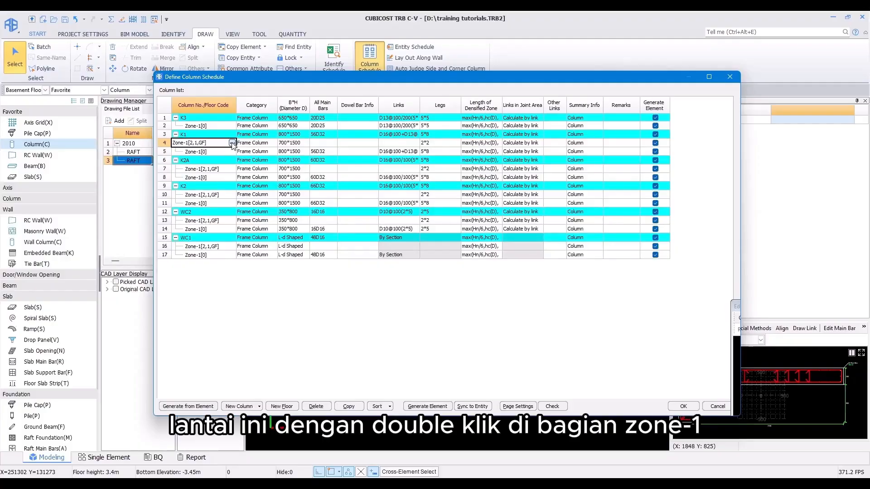
{"action": "left_click", "coordinate": [233, 143]}
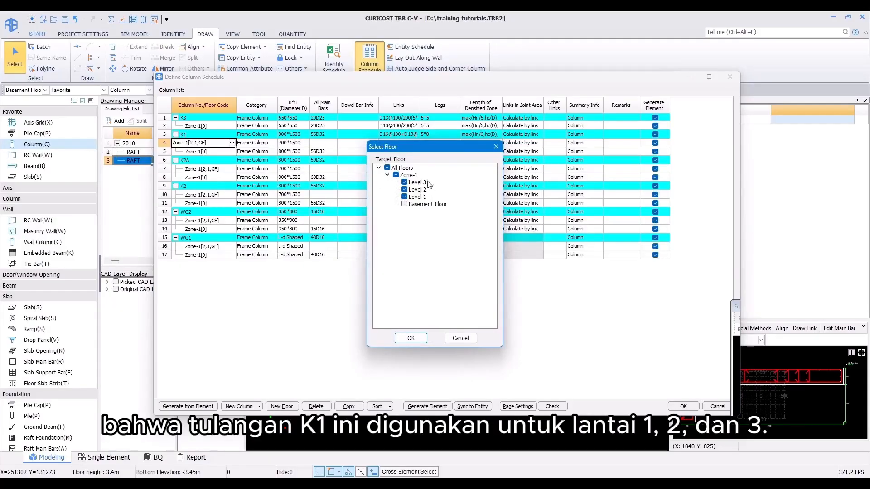
Step: Following the CAD K1 detail, set K1's Zone-1[2,1,GF] row to 36D22 main bars and D13@100(4*6) links
{"action": "left_click", "coordinate": [496, 147]}
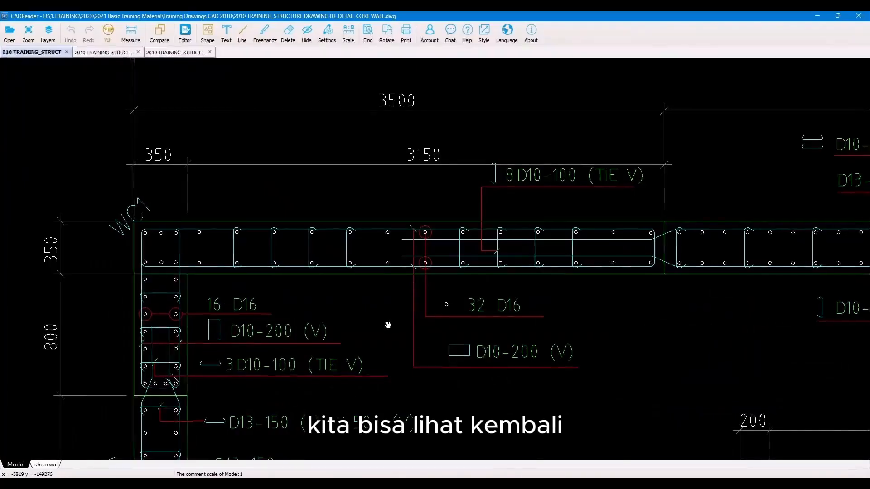
{"action": "scroll", "coordinate": [388, 312], "scroll_direction": "down", "scroll_amount": 5}
{"action": "left_click", "coordinate": [104, 52]}
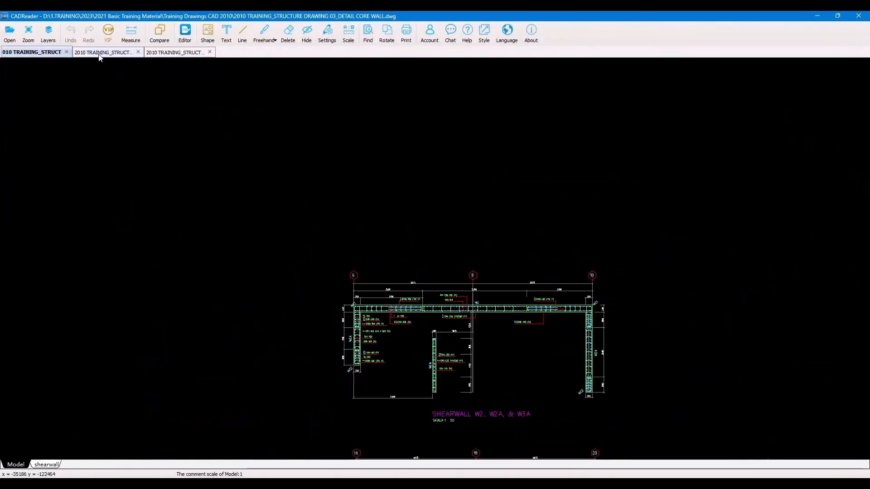
{"action": "scroll", "coordinate": [229, 181], "scroll_direction": "down", "scroll_amount": 5}
{"action": "scroll", "coordinate": [235, 146], "scroll_direction": "up", "scroll_amount": 10}
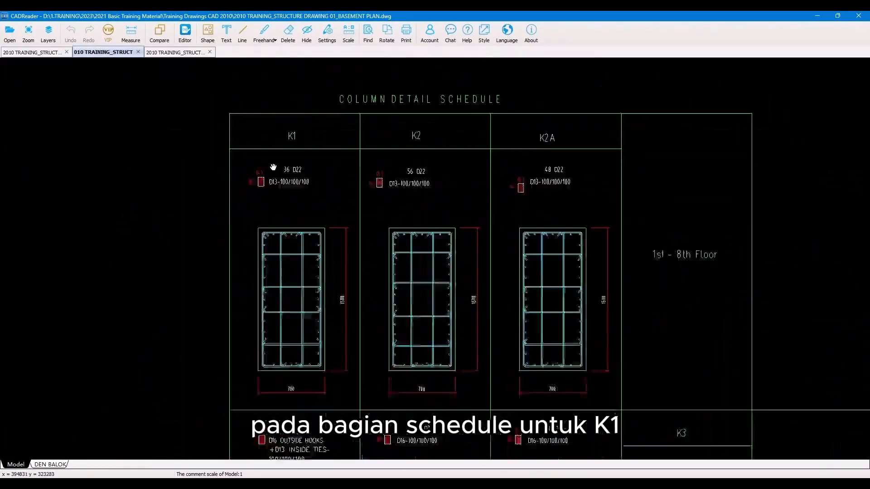
{"action": "left_click_drag", "start_coordinate": [367, 185], "coordinate": [382, 241]}
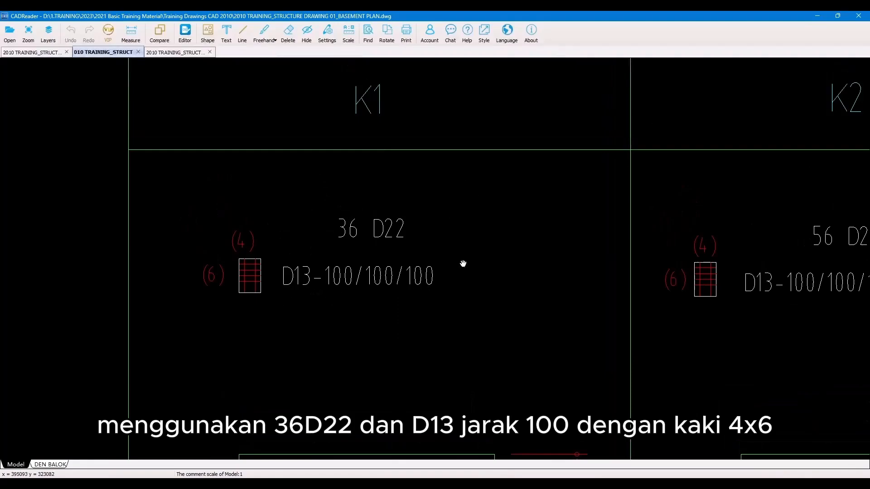
{"action": "left_click", "coordinate": [817, 16]}
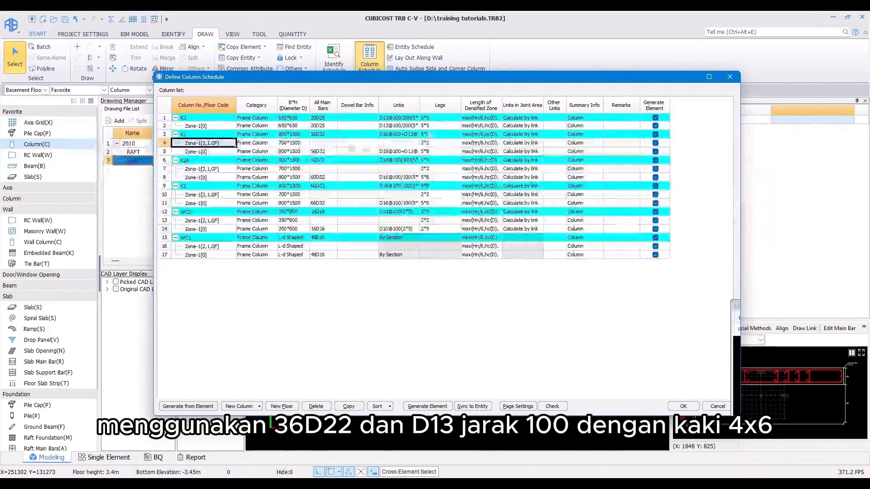
{"action": "left_click", "coordinate": [325, 142]}
{"action": "type", "text": "36d"}
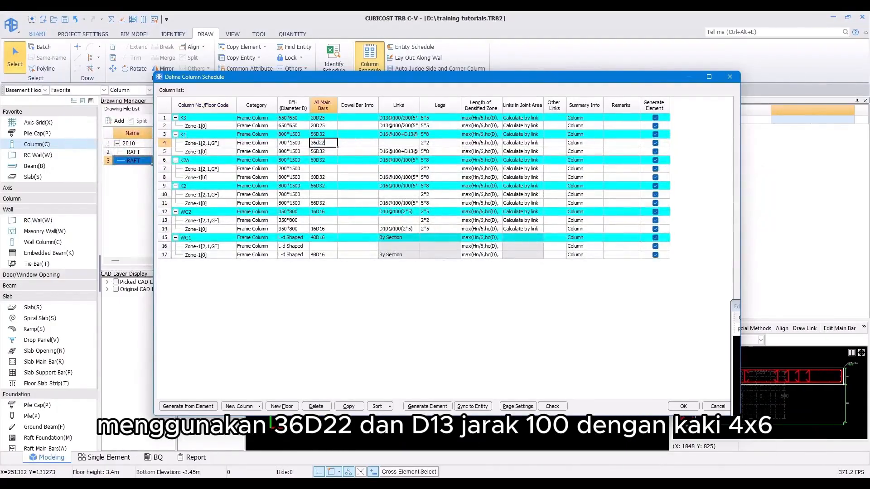
{"action": "type", "text": "22"}
{"action": "key", "text": "Return"}
{"action": "key", "text": "Return"}
{"action": "type", "text": "d13-100"}
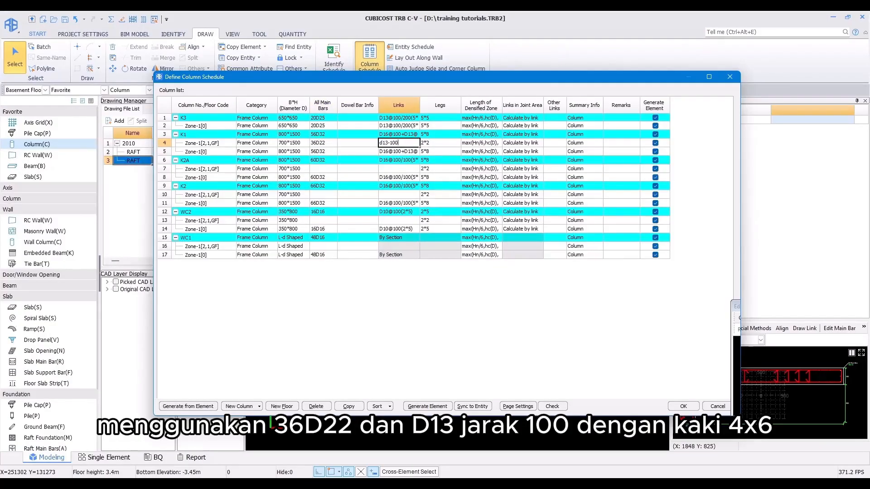
{"action": "type", "text": "(4*6)"}
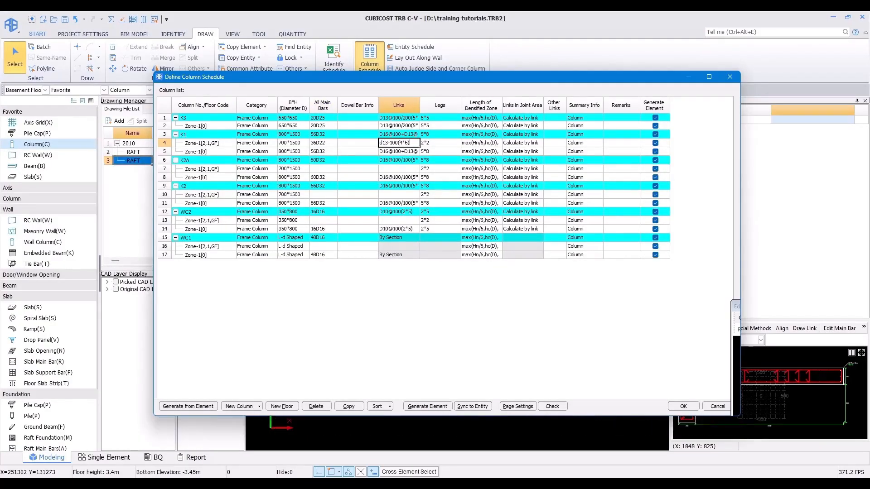
{"action": "key", "text": "Return"}
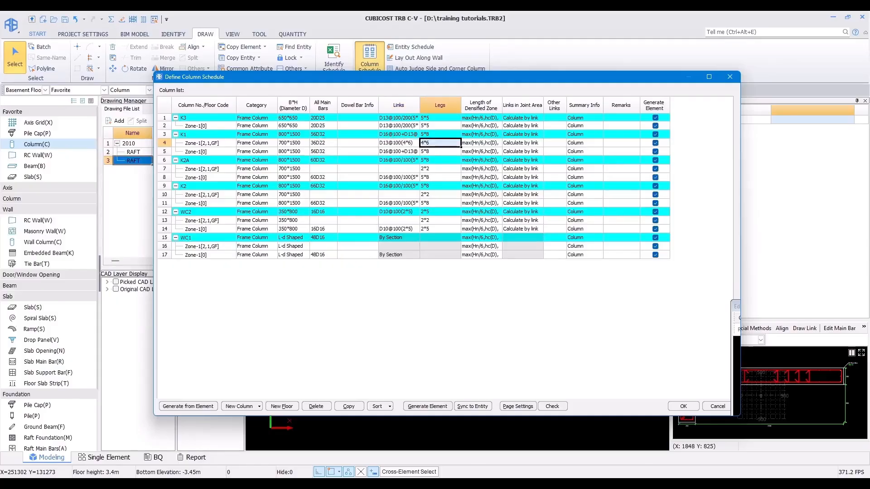
Step: Examine the K2 and K2A reinforcement in the CAD column detail schedule
{"action": "key", "text": "alt+Tab"}
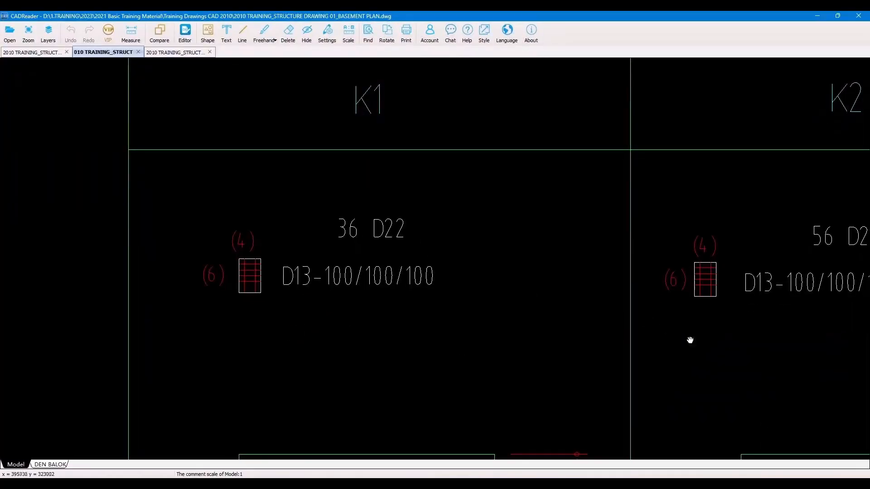
{"action": "mouse_move", "coordinate": [690, 340]}
{"action": "left_mouse_down"}
{"action": "mouse_move", "coordinate": [631, 359]}
{"action": "mouse_move", "coordinate": [244, 402]}
{"action": "left_mouse_up"}
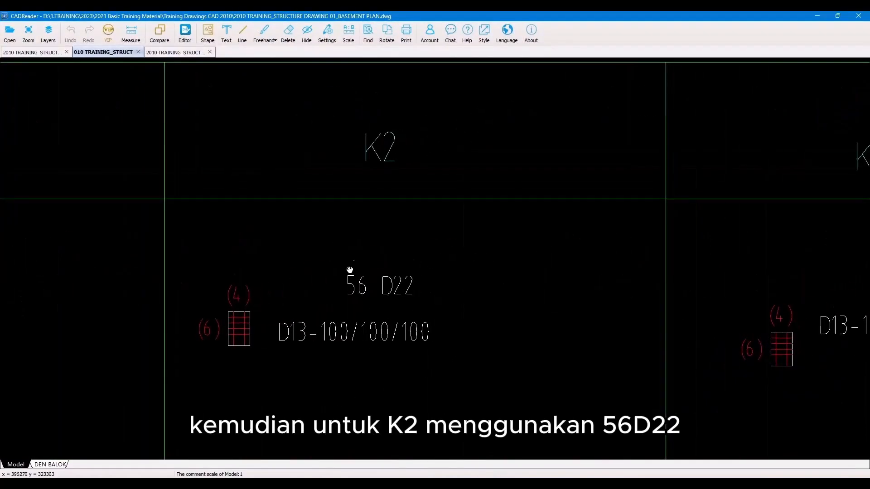
{"action": "mouse_move", "coordinate": [701, 378]}
{"action": "left_mouse_down"}
{"action": "mouse_move", "coordinate": [365, 350]}
{"action": "mouse_move", "coordinate": [268, 375]}
{"action": "left_mouse_up"}
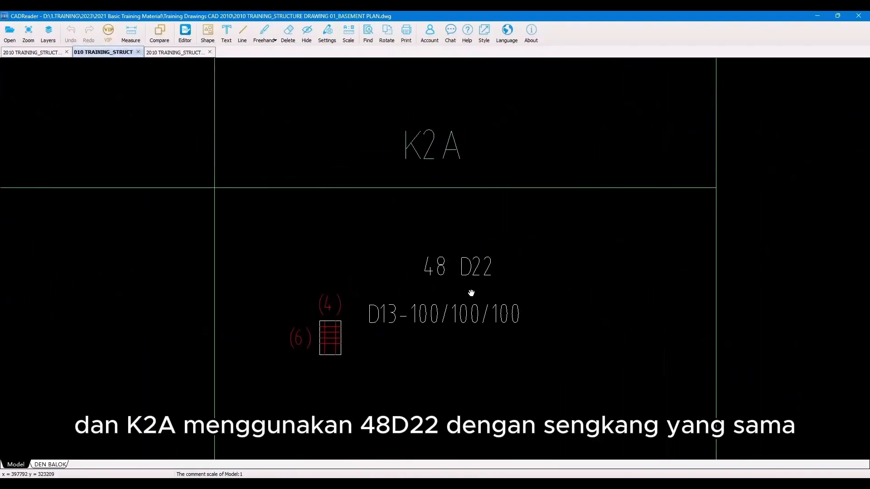
{"action": "scroll", "coordinate": [437, 250], "scroll_direction": "down", "scroll_amount": 6}
{"action": "scroll", "coordinate": [313, 286], "scroll_direction": "up", "scroll_amount": 4}
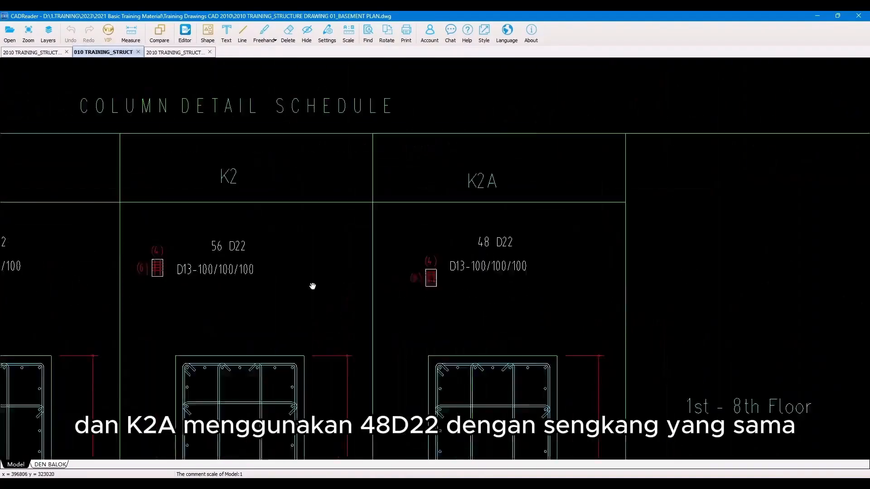
{"action": "left_click_drag", "start_coordinate": [312, 285], "coordinate": [356, 325]}
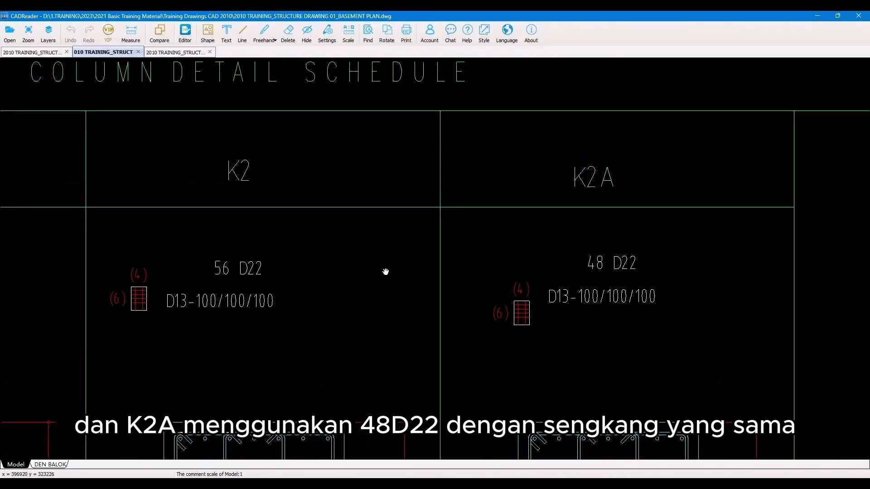
{"action": "left_click", "coordinate": [821, 15]}
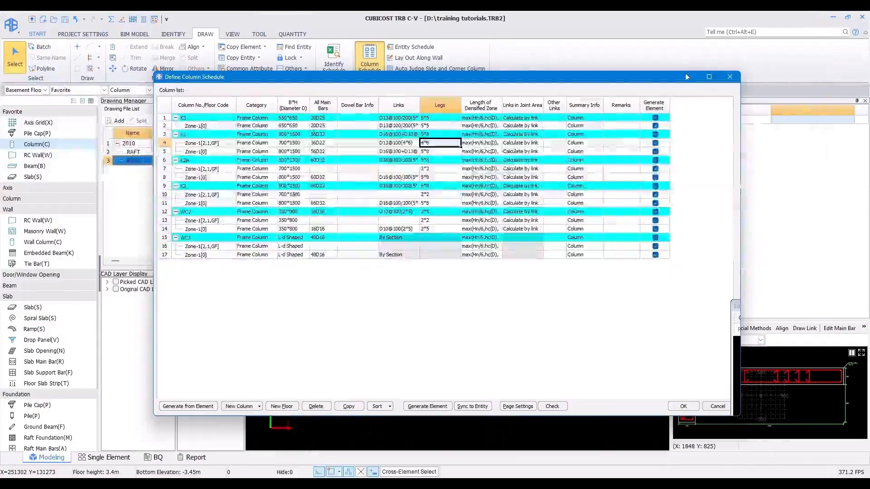
{"action": "left_click", "coordinate": [323, 168]}
{"action": "type", "text": "5"}
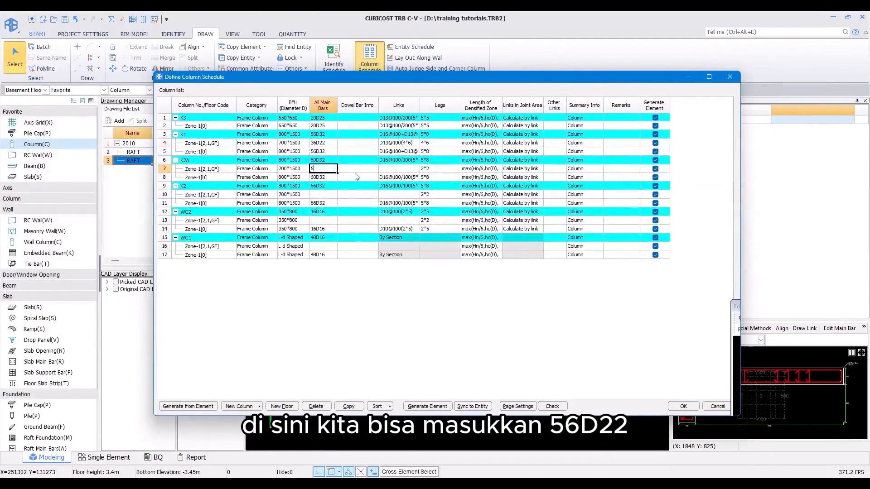
{"action": "key", "text": "BackSpace"}
{"action": "key", "text": "BackSpace"}
{"action": "key", "text": "BackSpace"}
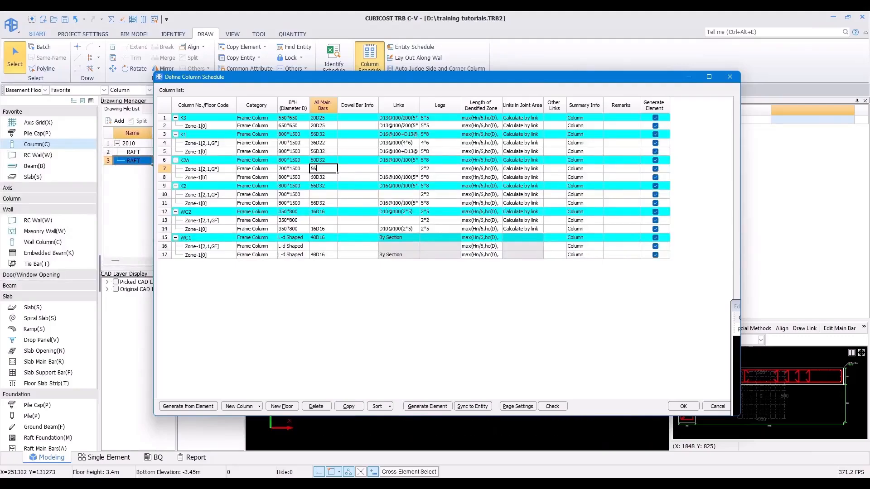
Step: Set K2's Zone-1[2,1,GF] main bars to 56D22
{"action": "left_click", "coordinate": [318, 197]}
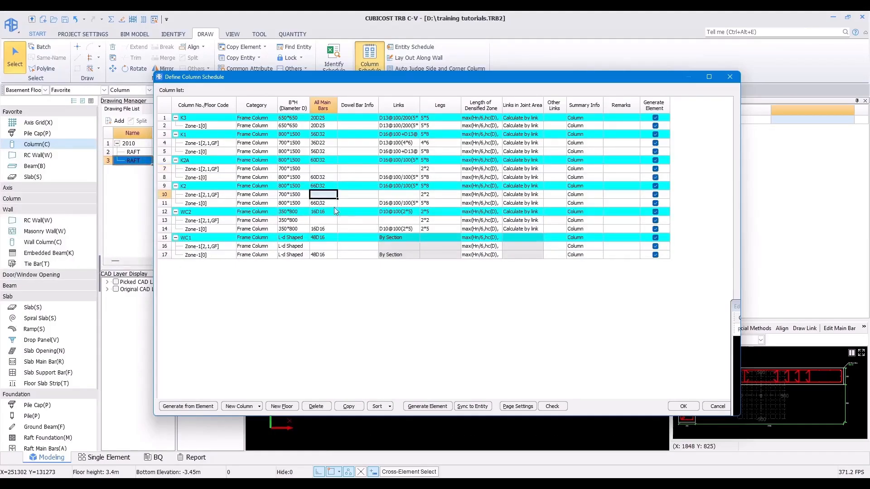
{"action": "type", "text": "56d22"}
{"action": "key", "text": "Return"}
Step: Set K2A's Zone-1[2,1,GF] main bars to 48D22
{"action": "key", "text": "alt+Tab"}
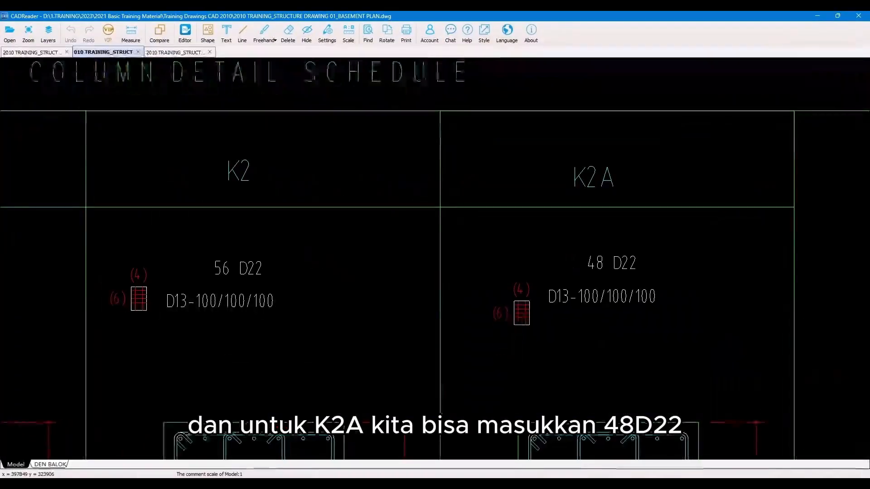
{"action": "key", "text": "alt+Tab"}
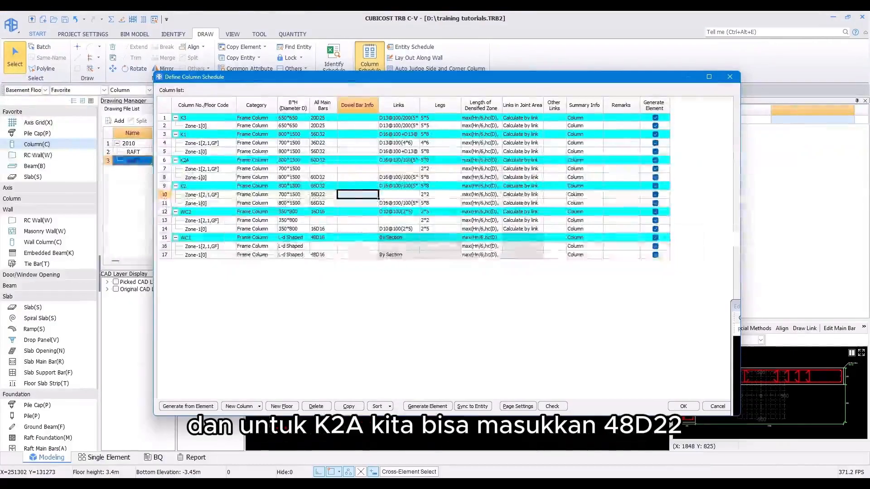
{"action": "left_click", "coordinate": [323, 169]}
{"action": "type", "text": "48d2"}
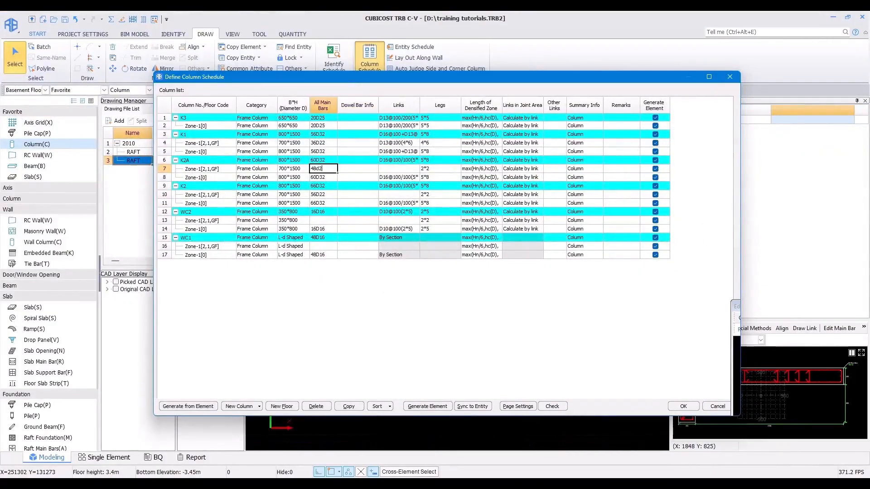
{"action": "type", "text": "2"}
{"action": "key", "text": "Return"}
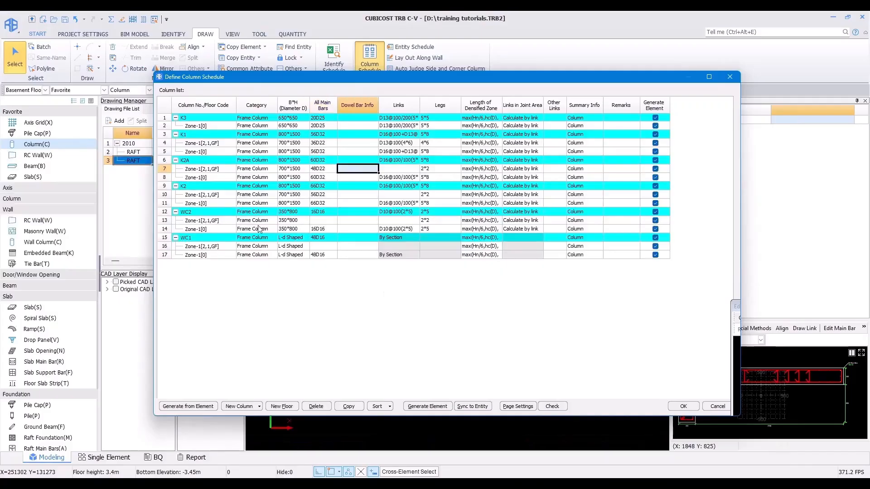
Step: Copy K1's D13@100(4*6) links into the Zone-1[2,1,GF] rows of K2A and K2
{"action": "left_click", "coordinate": [413, 143]}
{"action": "key", "text": "Down"}
{"action": "key", "text": "Down"}
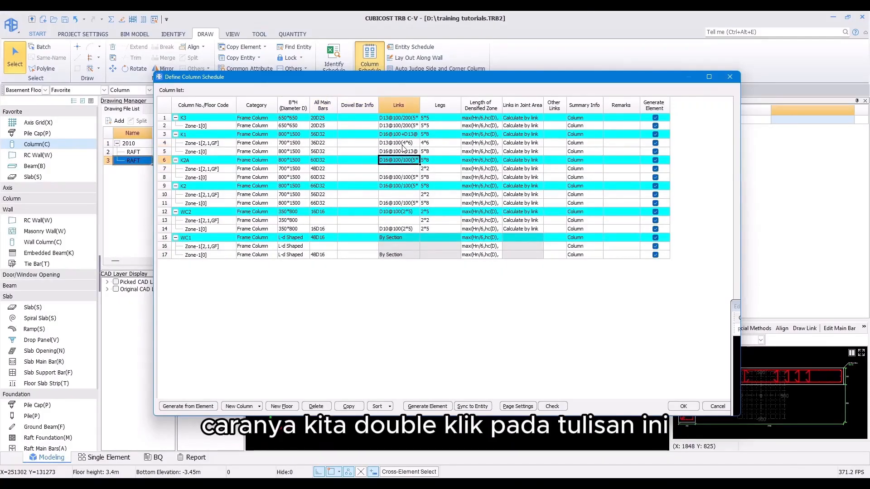
{"action": "double_click", "coordinate": [402, 144]}
{"action": "key", "text": "ctrl+c"}
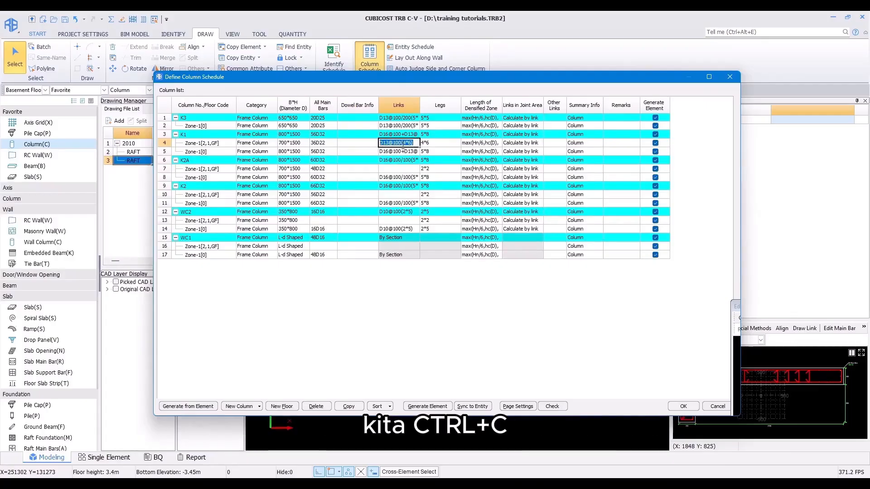
{"action": "double_click", "coordinate": [399, 169]}
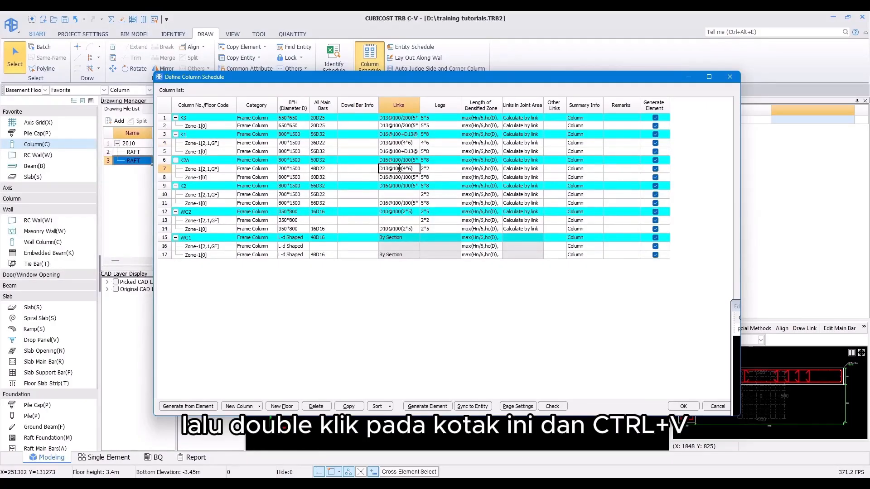
{"action": "double_click", "coordinate": [404, 195]}
{"action": "key", "text": "ctrl+v"}
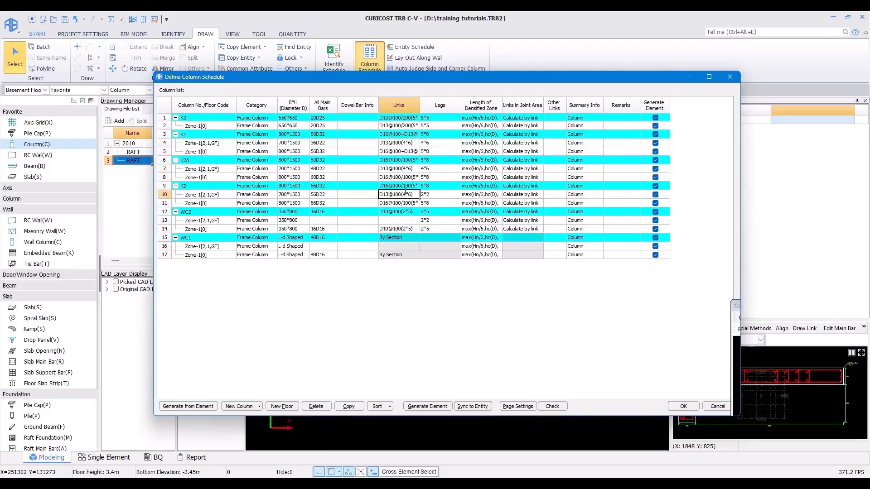
{"action": "left_click", "coordinate": [409, 172]}
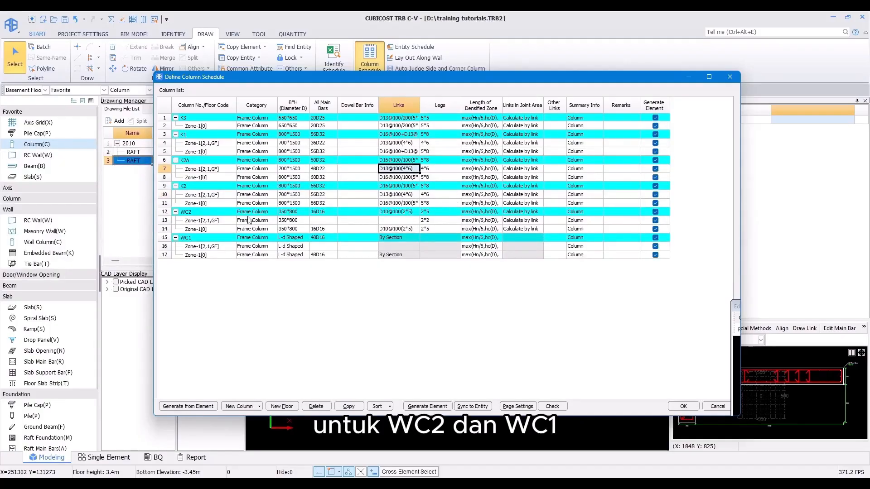
Step: Delete the Zone-1[2,1,GF] rows of WC2 and WC1 from the column schedule
{"action": "left_click", "coordinate": [207, 222]}
{"action": "left_click", "coordinate": [215, 229]}
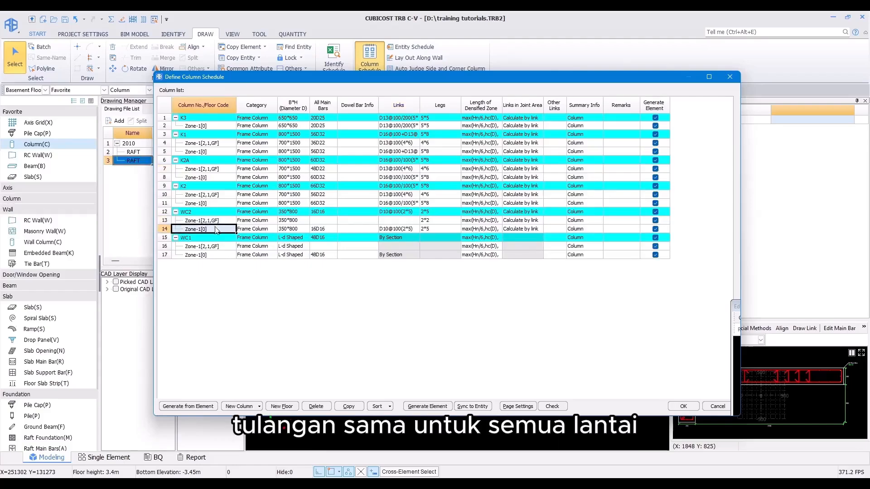
{"action": "left_click", "coordinate": [223, 256]}
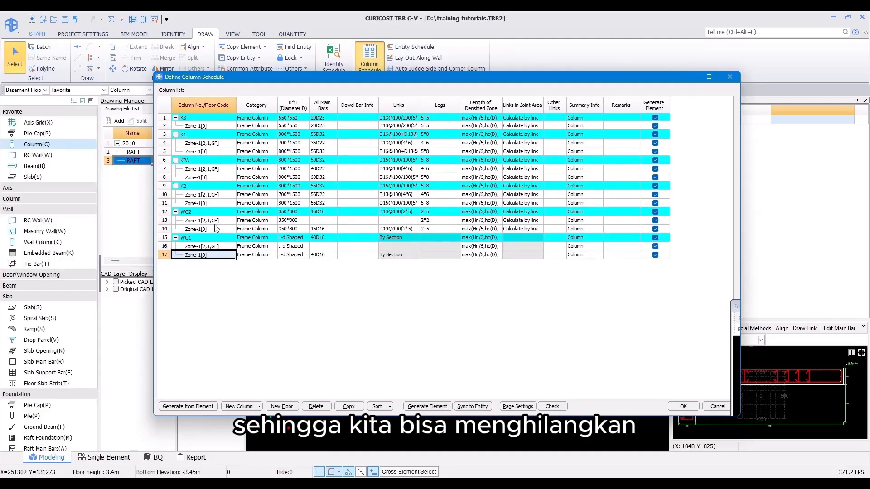
{"action": "left_click", "coordinate": [162, 221]}
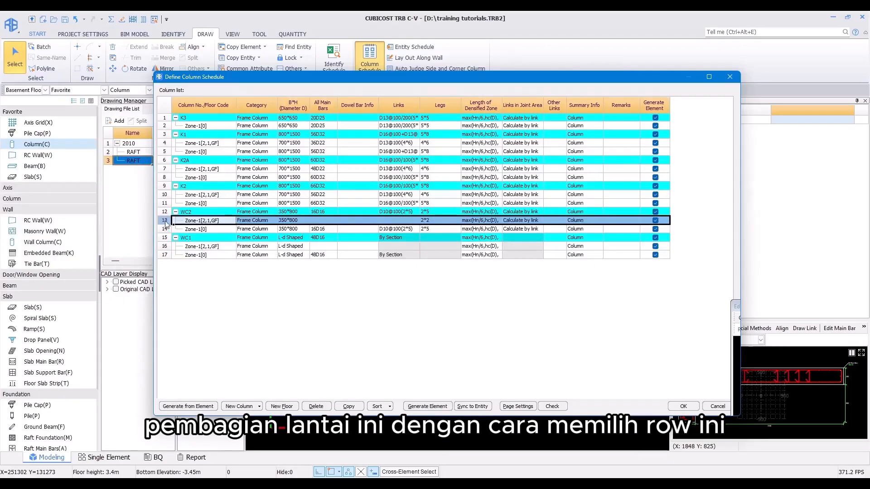
{"action": "left_click", "coordinate": [315, 406]}
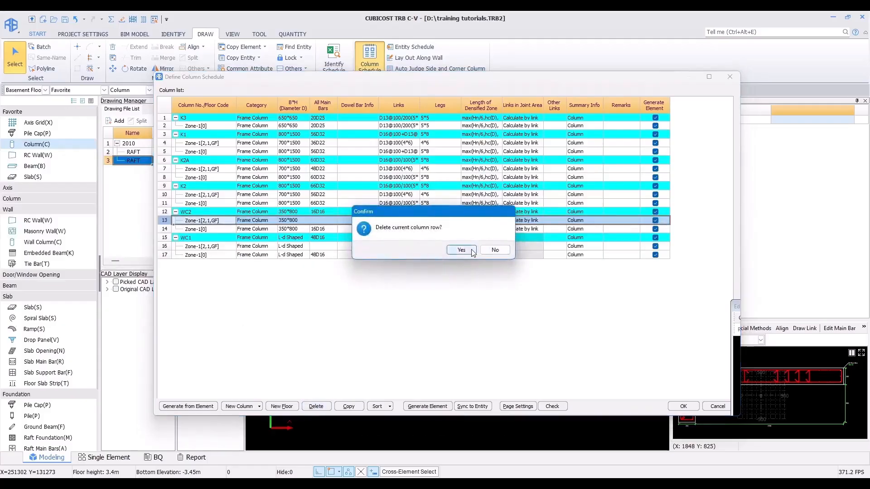
{"action": "left_click", "coordinate": [471, 250]}
{"action": "left_click", "coordinate": [175, 238]}
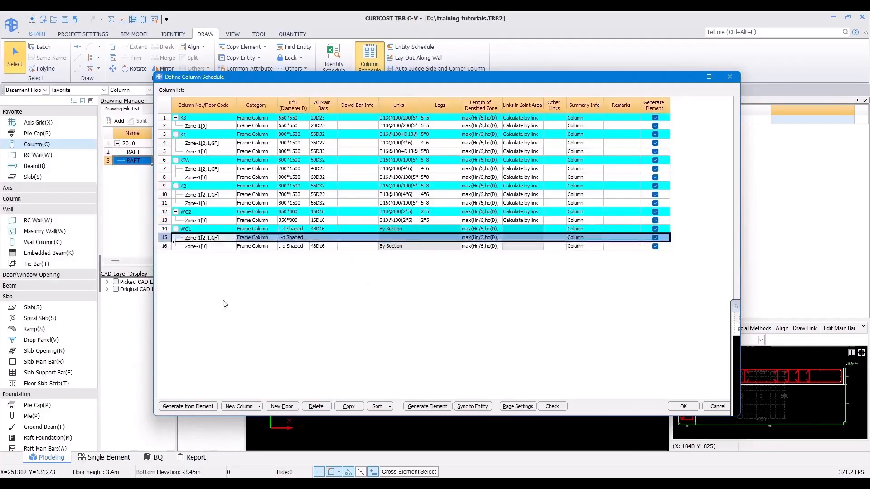
{"action": "left_click", "coordinate": [322, 408]}
{"action": "left_click", "coordinate": [462, 250]}
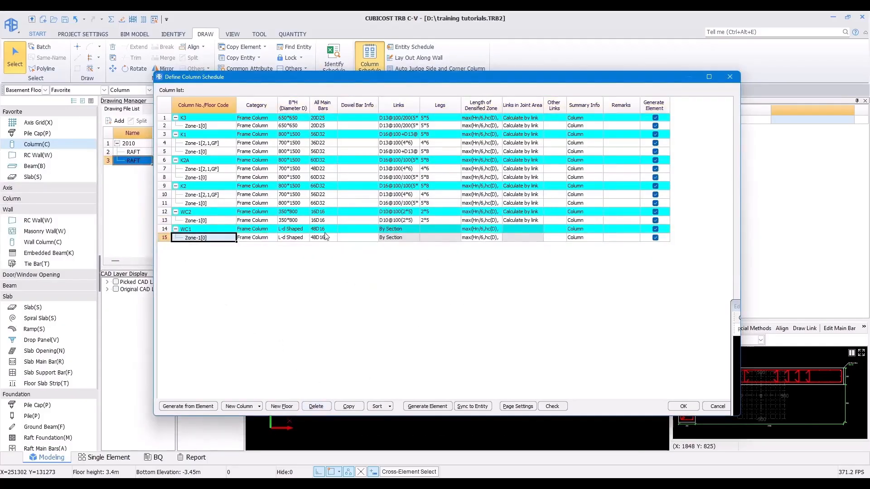
Step: Assign WC2's zone row to all Zone-1 floors: Level 3, Level 2, Level 1 and Basement Floor
{"action": "double_click", "coordinate": [219, 220]}
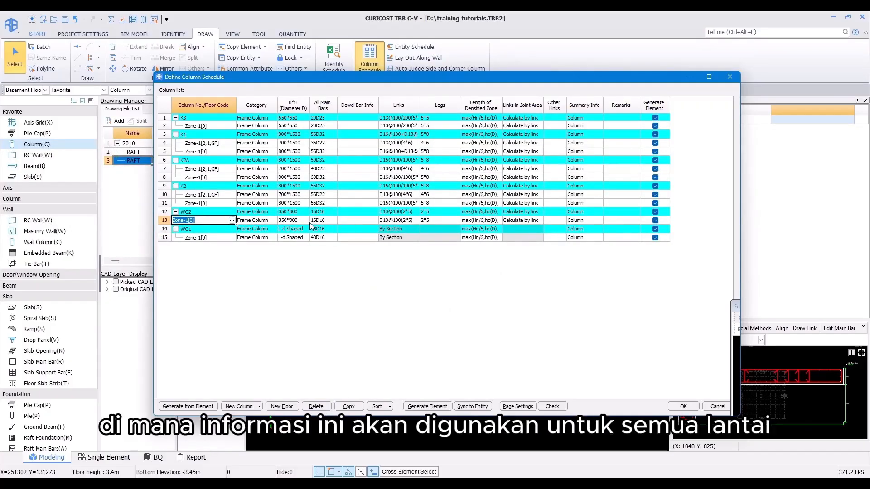
{"action": "left_click", "coordinate": [231, 221]}
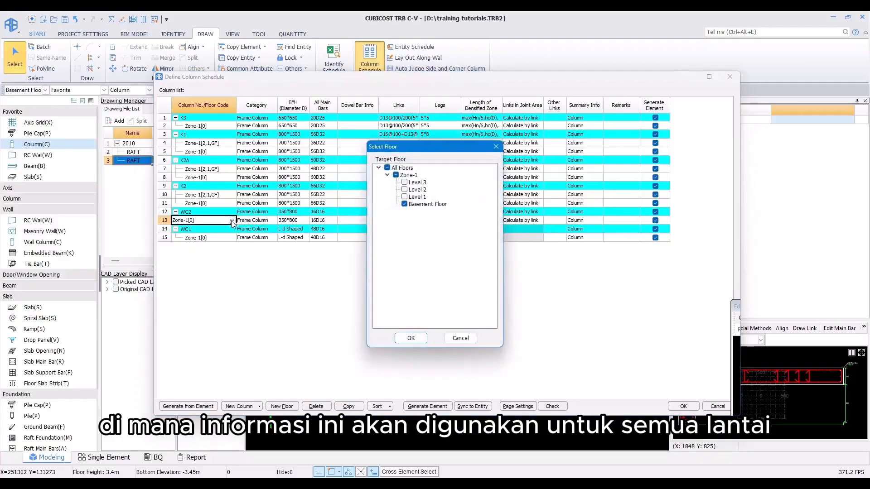
{"action": "left_click", "coordinate": [396, 176]}
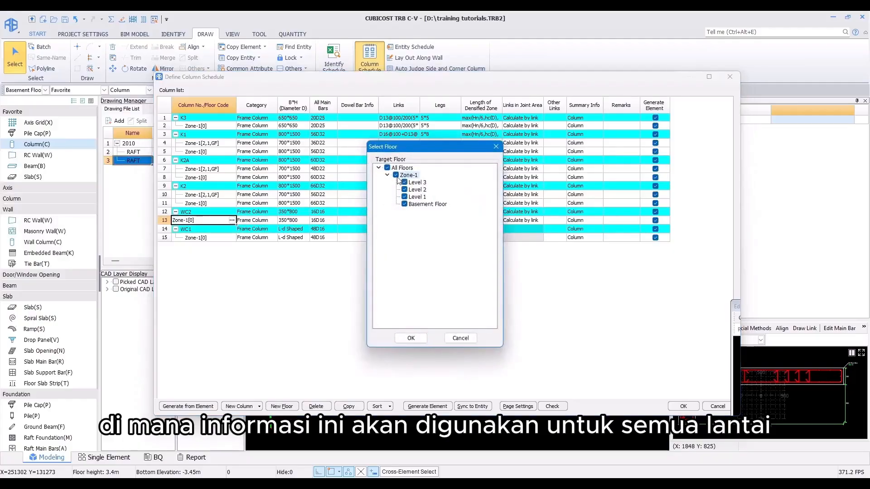
{"action": "left_click", "coordinate": [410, 338]}
Step: Assign WC1's zone row to all Zone-1 floors: Level 3, Level 2, Level 1 and Basement Floor
{"action": "left_click", "coordinate": [196, 238]}
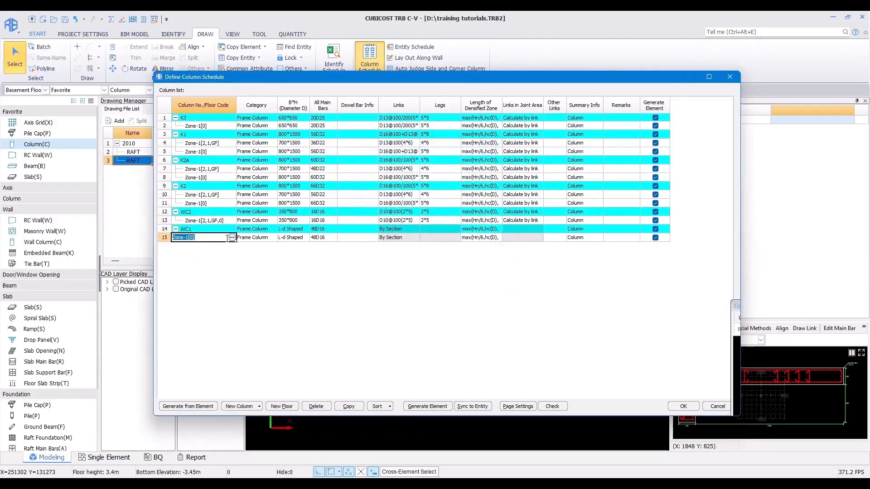
{"action": "left_click", "coordinate": [231, 238]}
{"action": "left_click", "coordinate": [395, 175]}
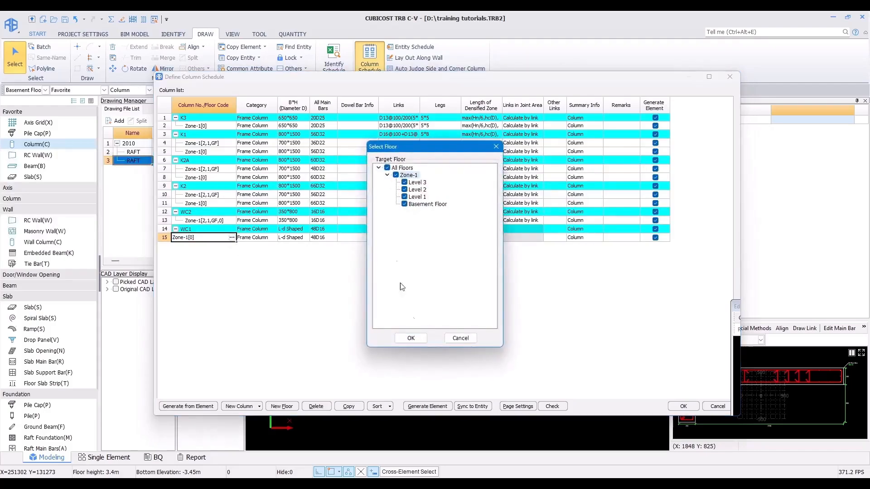
{"action": "left_click", "coordinate": [409, 339]}
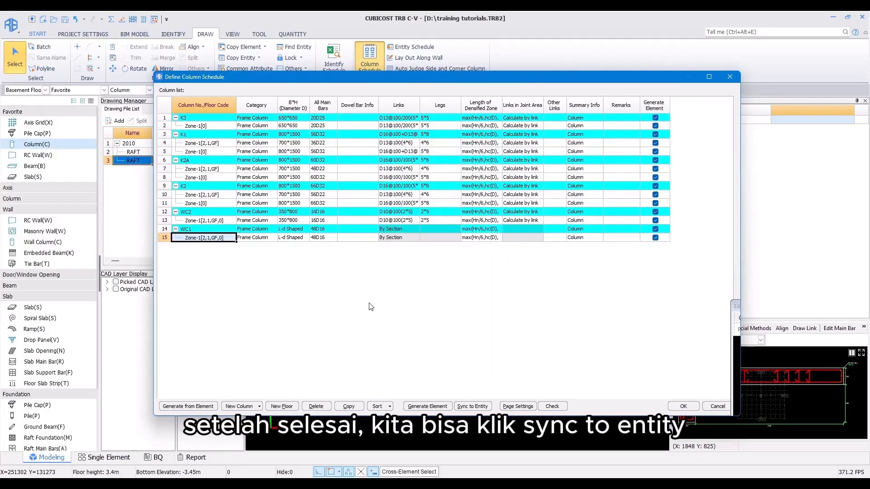
Step: Sync all selected schedule attributes to the column entities and close the column schedule
{"action": "left_click", "coordinate": [470, 406]}
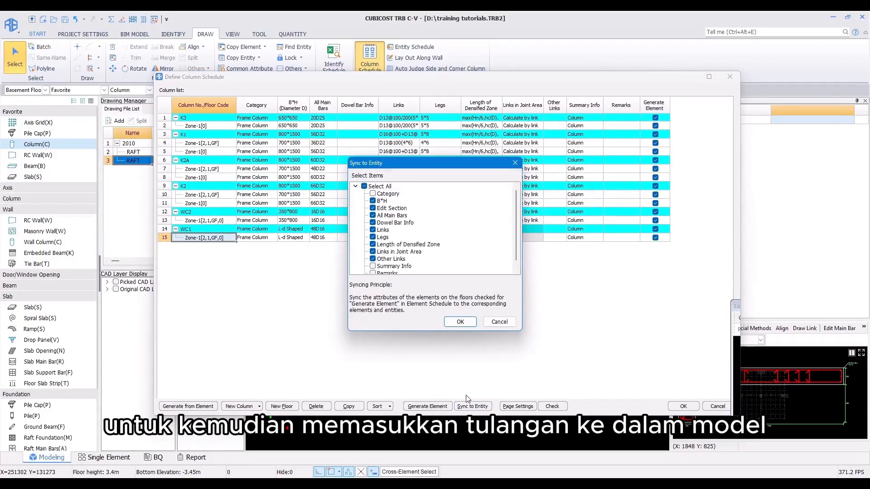
{"action": "left_click", "coordinate": [461, 322]}
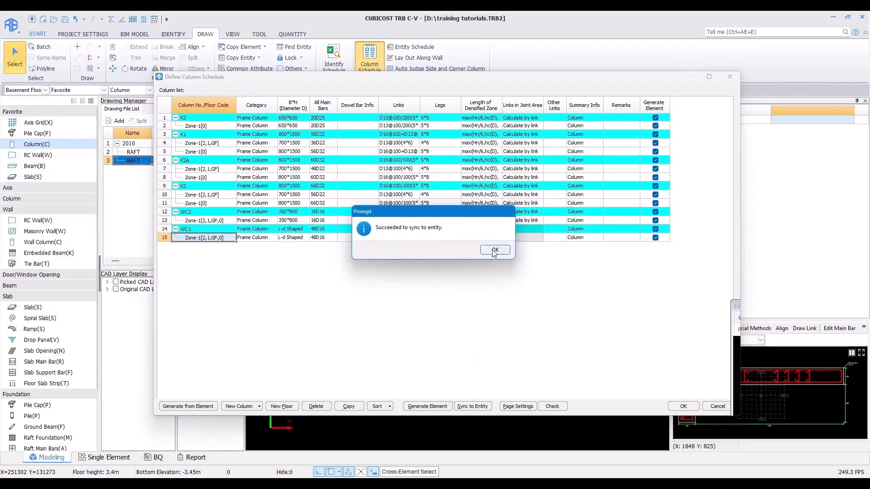
{"action": "left_click", "coordinate": [494, 250]}
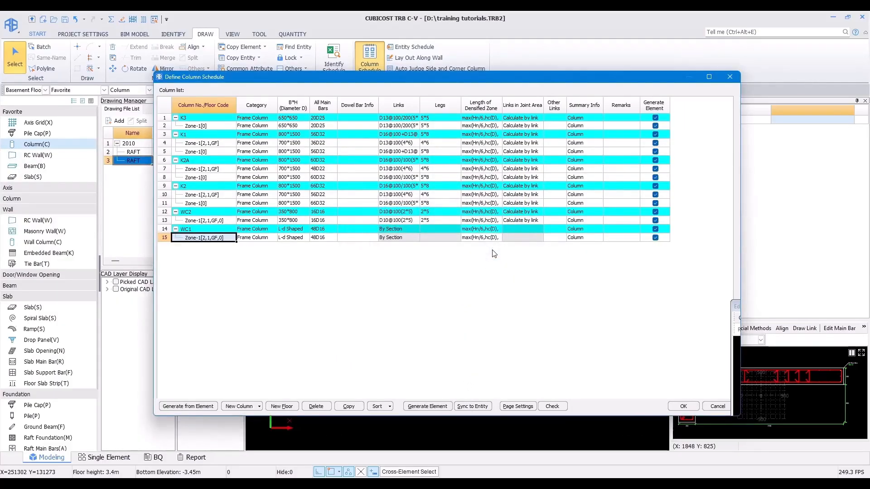
{"action": "left_click", "coordinate": [679, 407]}
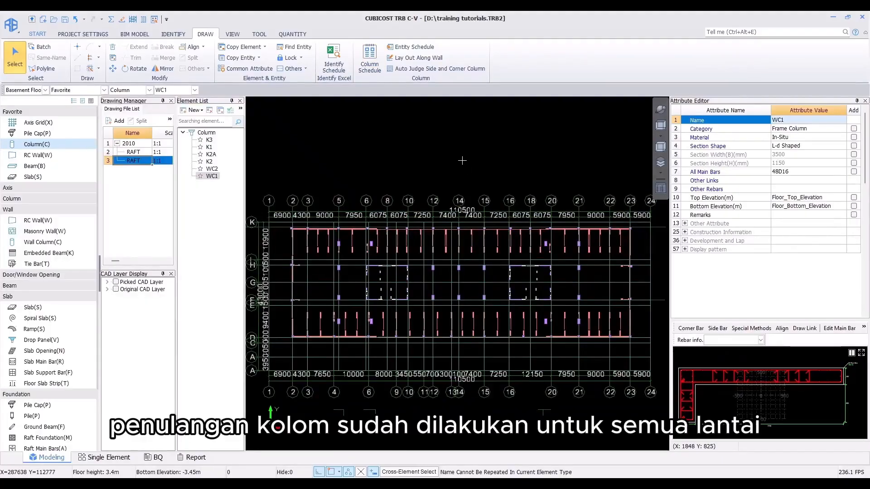
Step: Calculate rebar quantities for all floors with modeling and same-rebar summing enabled
{"action": "left_click", "coordinate": [298, 34]}
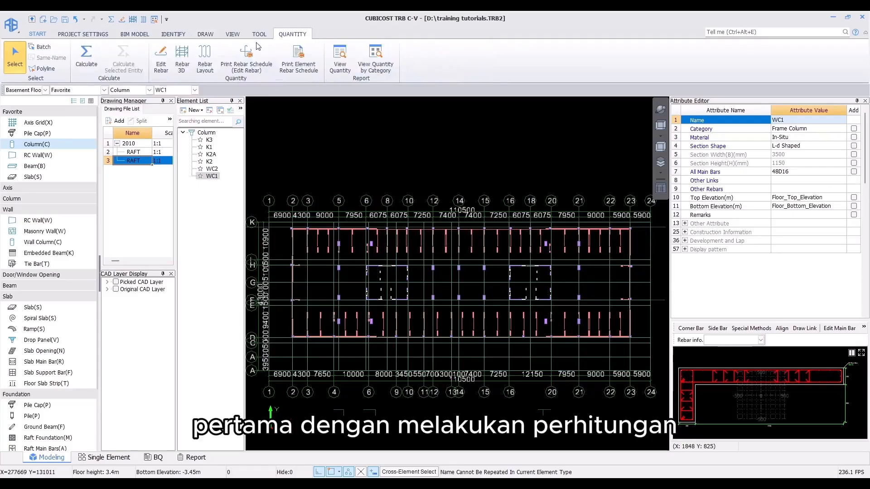
{"action": "left_click", "coordinate": [80, 64]}
{"action": "left_click", "coordinate": [375, 174]}
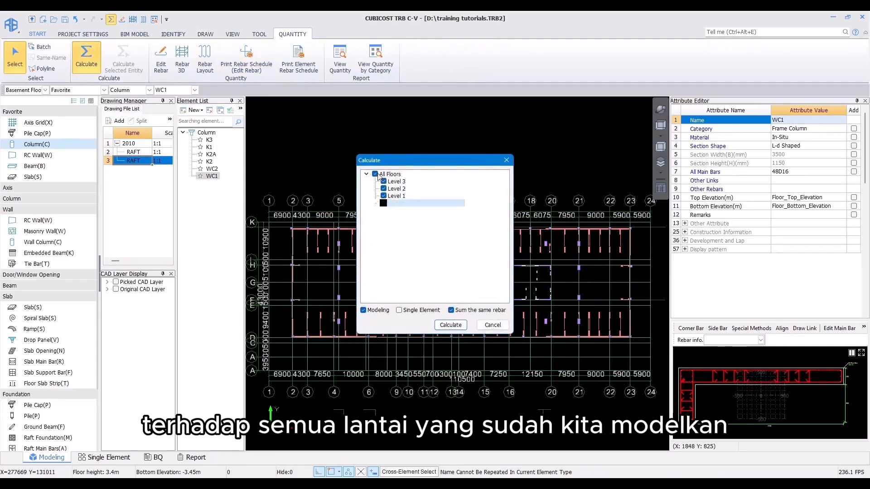
{"action": "left_click", "coordinate": [450, 324]}
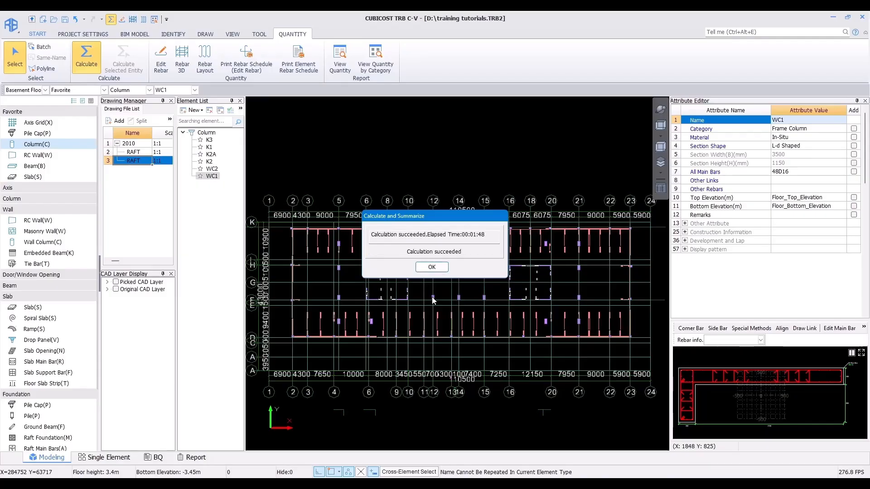
{"action": "left_click", "coordinate": [432, 267]}
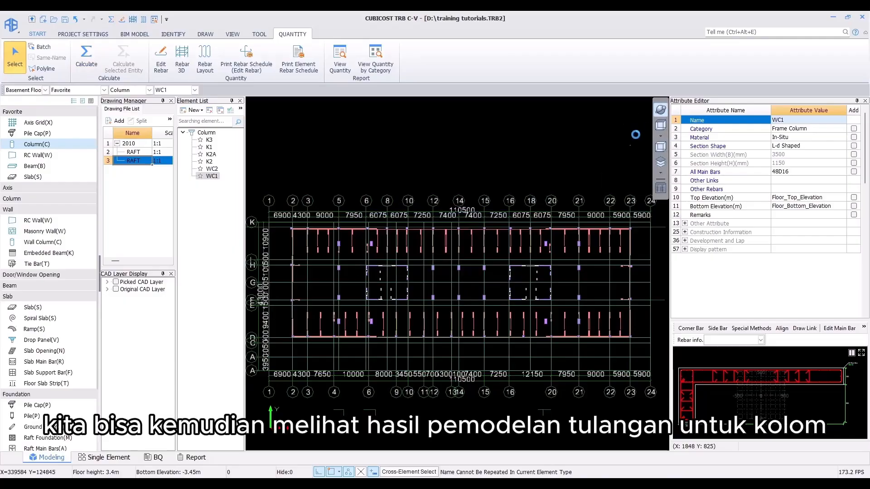
Step: Open the Edit Rebar table for the K2A column on the basement floor
{"action": "left_click_drag", "start_coordinate": [631, 154], "coordinate": [494, 235]}
{"action": "scroll", "coordinate": [460, 291], "scroll_direction": "up", "scroll_amount": 5}
{"action": "middle_click_drag", "start_coordinate": [461, 291], "coordinate": [411, 280]}
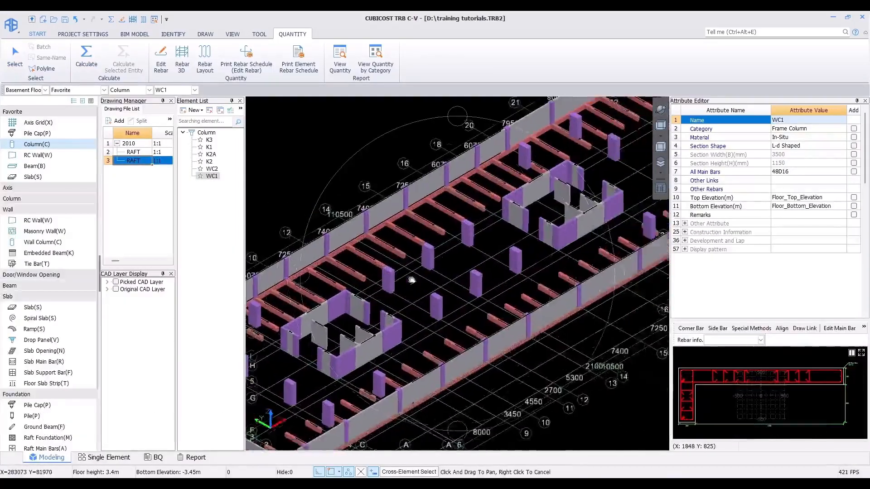
{"action": "scroll", "coordinate": [417, 269], "scroll_direction": "up", "scroll_amount": 3}
{"action": "right_click", "coordinate": [433, 273]}
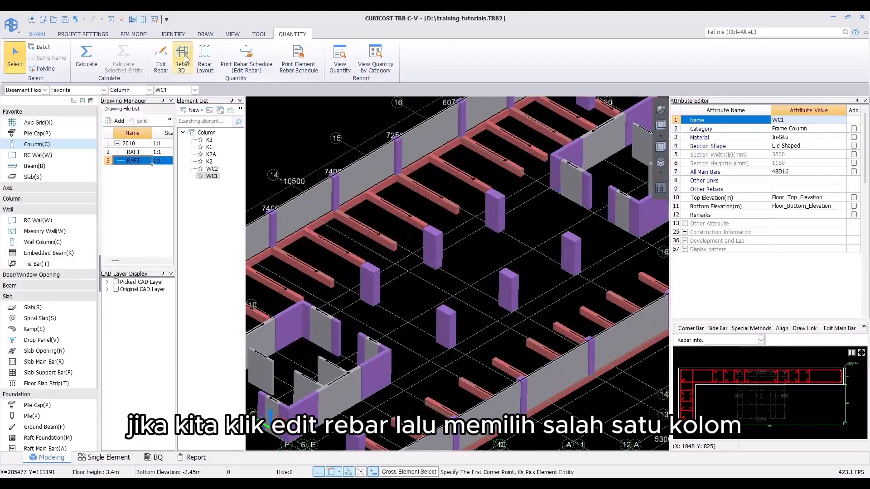
{"action": "left_click", "coordinate": [160, 58]}
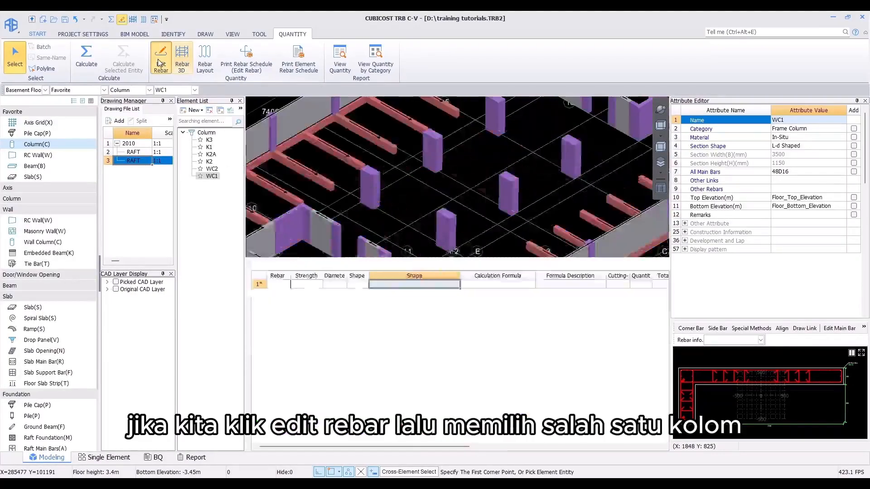
{"action": "left_click", "coordinate": [447, 230]}
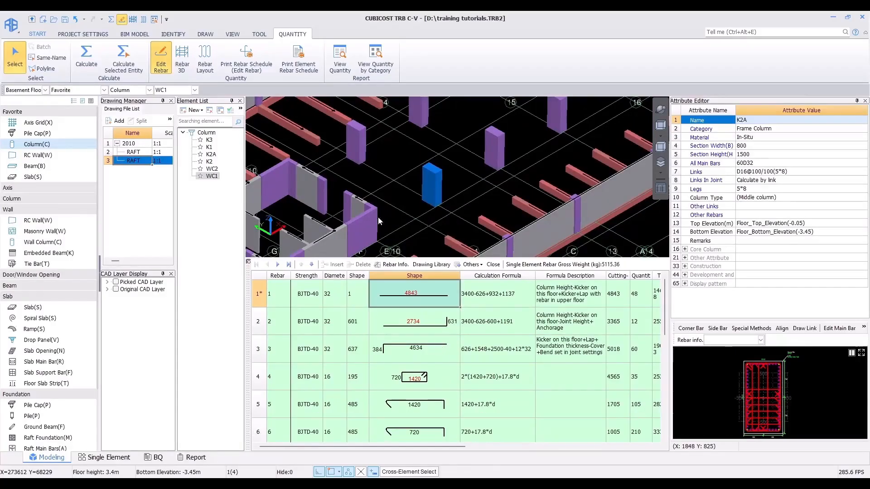
Step: Display K2A's rebar in 3D and orbit around it to inspect the bars and their anchorage
{"action": "left_click", "coordinate": [182, 59]}
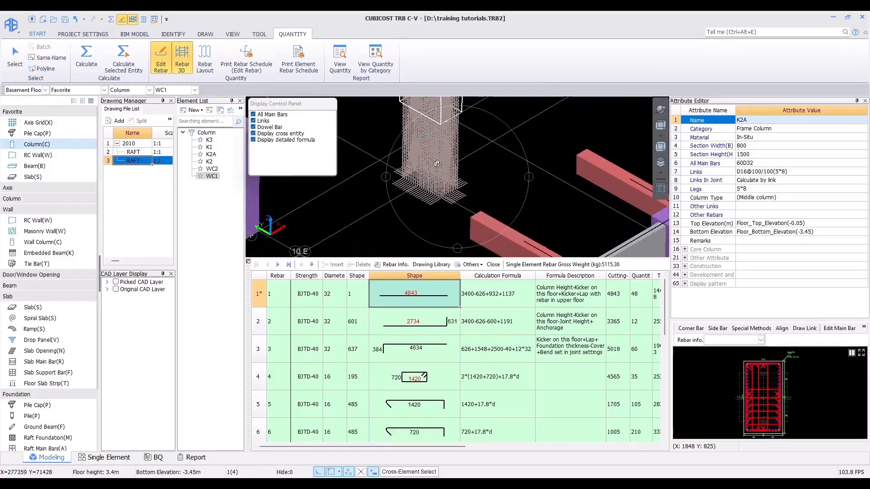
{"action": "scroll", "coordinate": [466, 192], "scroll_direction": "down", "scroll_amount": 2}
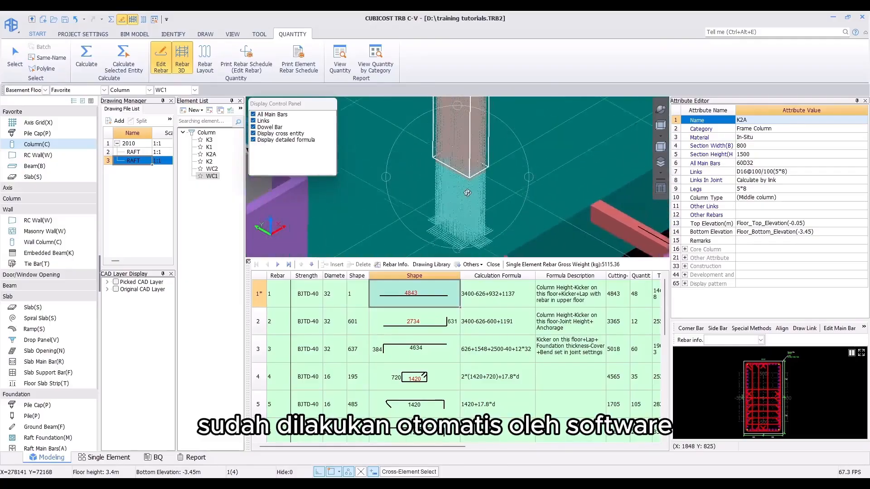
{"action": "key", "text": "m"}
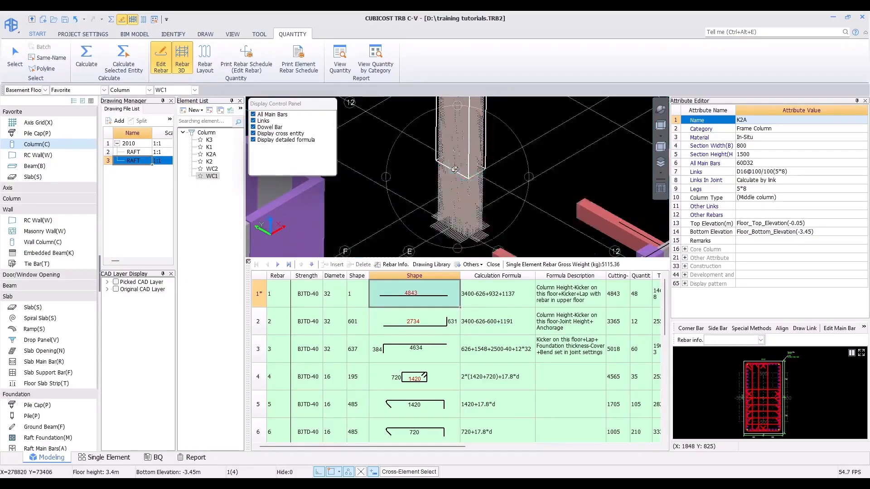
{"action": "middle_click_drag", "start_coordinate": [456, 153], "coordinate": [450, 230]}
{"action": "scroll", "coordinate": [468, 176], "scroll_direction": "down", "scroll_amount": 1}
{"action": "scroll", "coordinate": [467, 175], "scroll_direction": "up", "scroll_amount": 2}
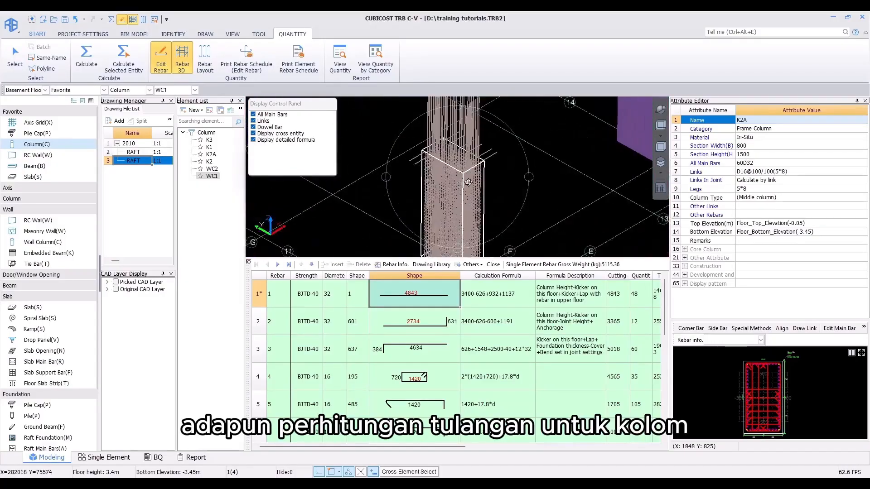
{"action": "scroll", "coordinate": [468, 166], "scroll_direction": "down", "scroll_amount": 1}
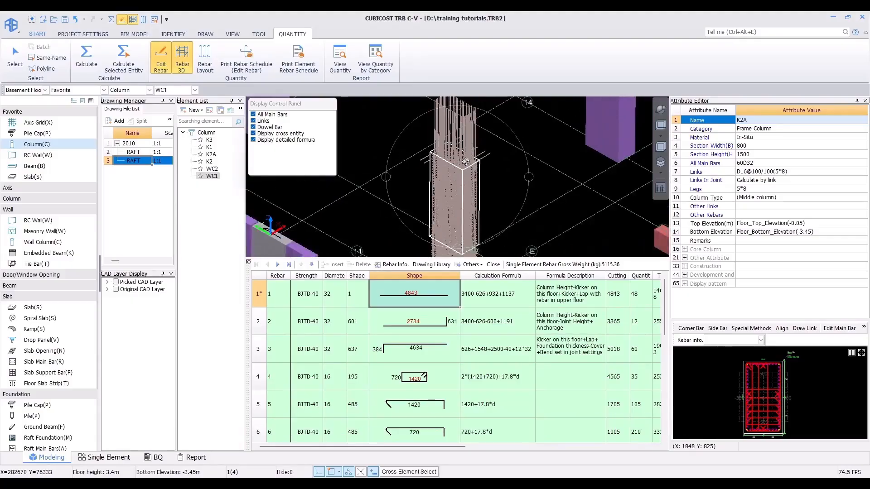
{"action": "left_click_drag", "start_coordinate": [465, 162], "coordinate": [429, 229]}
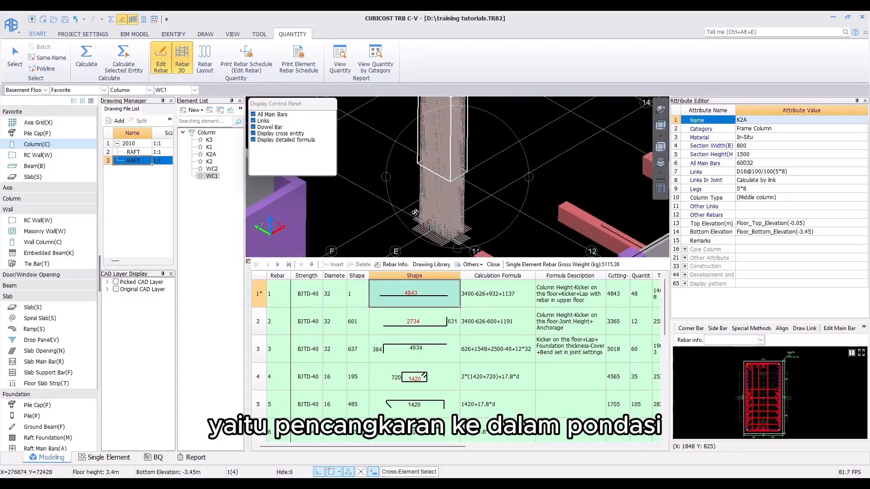
{"action": "left_click_drag", "start_coordinate": [443, 138], "coordinate": [452, 174]}
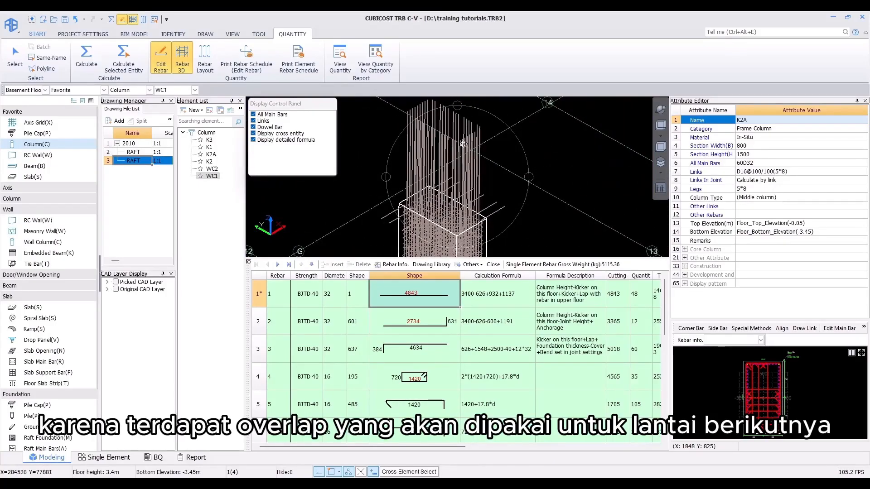
{"action": "scroll", "coordinate": [463, 144], "scroll_direction": "down", "scroll_amount": 2}
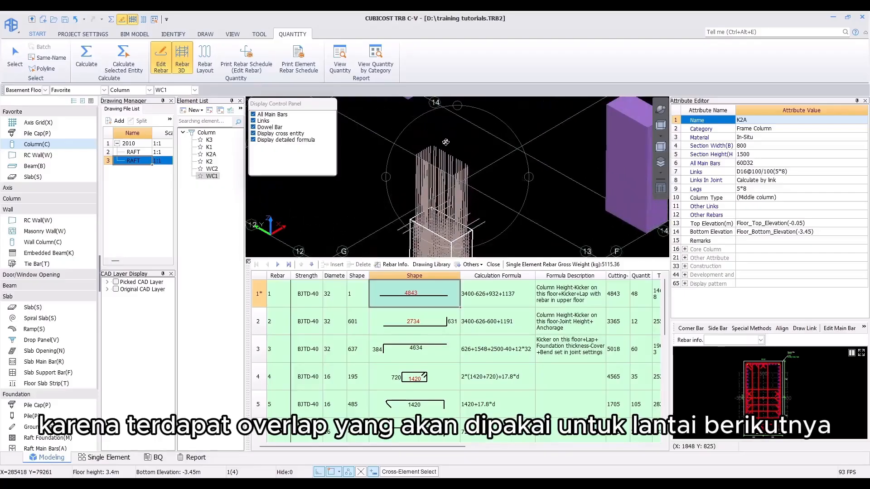
{"action": "key", "text": "Escape"}
Step: Switch to Level 1 and open the rebar table and 3D rebar view of the K1 column
{"action": "scroll", "coordinate": [439, 136], "scroll_direction": "down", "scroll_amount": 3}
{"action": "left_click", "coordinate": [45, 89]}
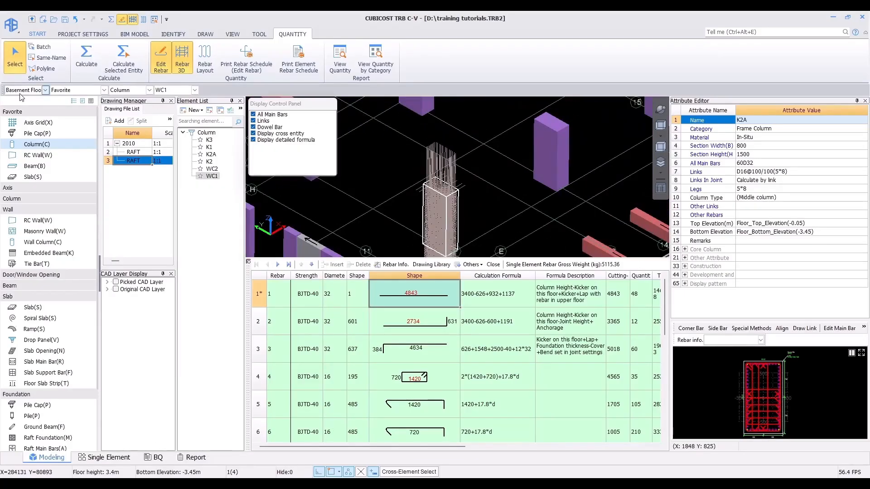
{"action": "left_click", "coordinate": [20, 104]}
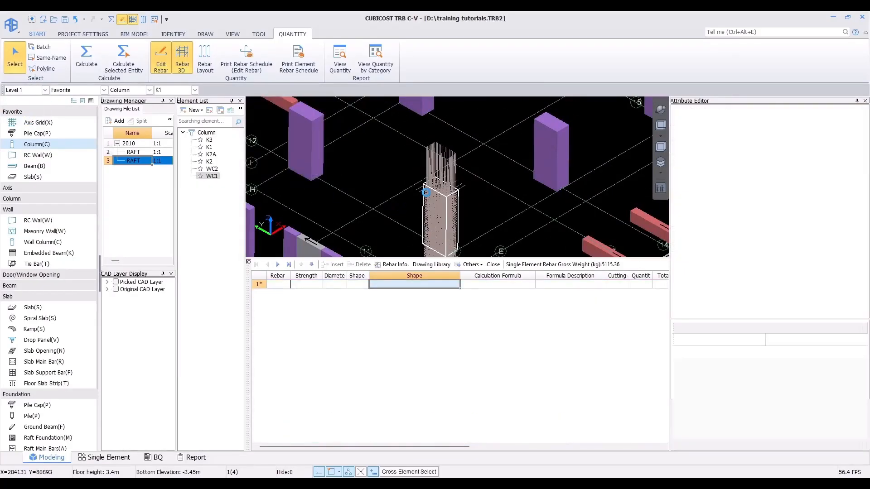
{"action": "left_click", "coordinate": [436, 201]}
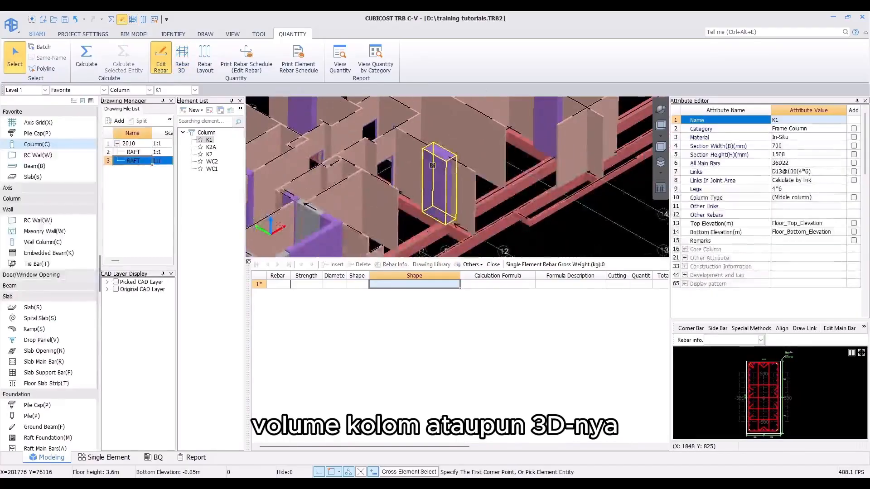
{"action": "left_click", "coordinate": [436, 195]}
{"action": "left_click", "coordinate": [187, 63]}
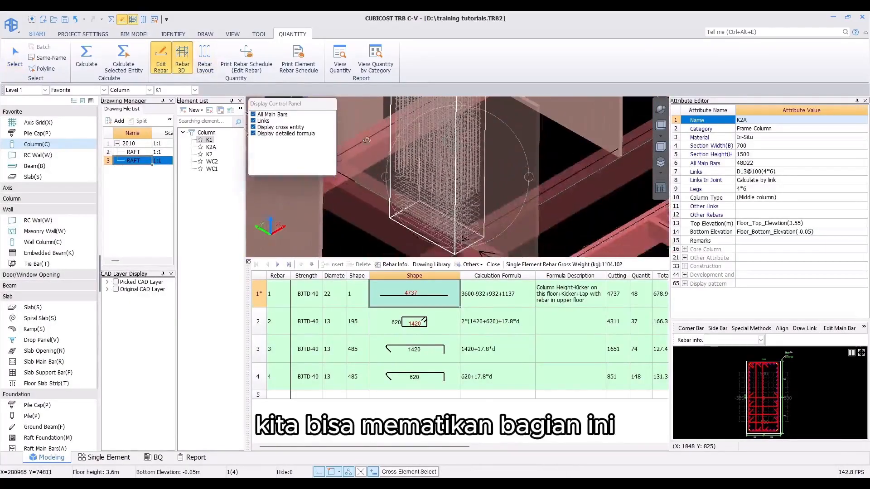
Step: Show only main bars in the 3D rebar view, hiding links, cross entity and detailed formula, and inspect K1's bars
{"action": "left_click", "coordinate": [253, 120]}
{"action": "left_click", "coordinate": [253, 127]}
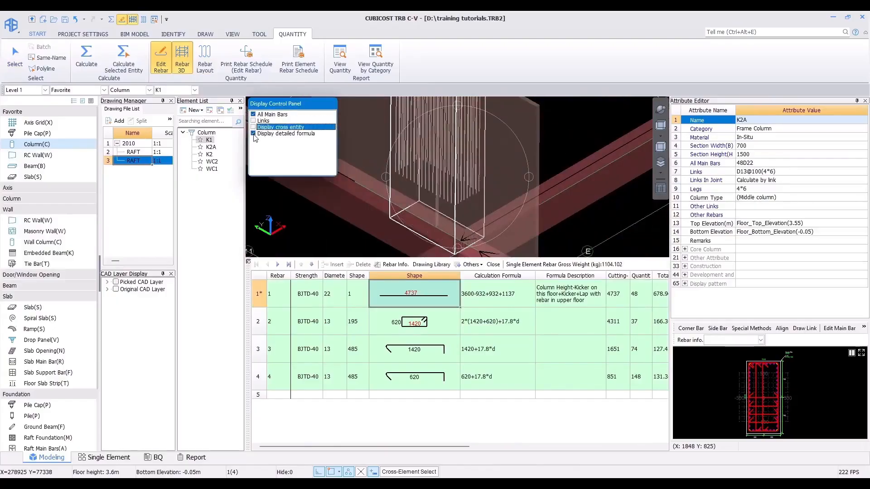
{"action": "left_click", "coordinate": [253, 134]}
{"action": "scroll", "coordinate": [457, 167], "scroll_direction": "down", "scroll_amount": 5}
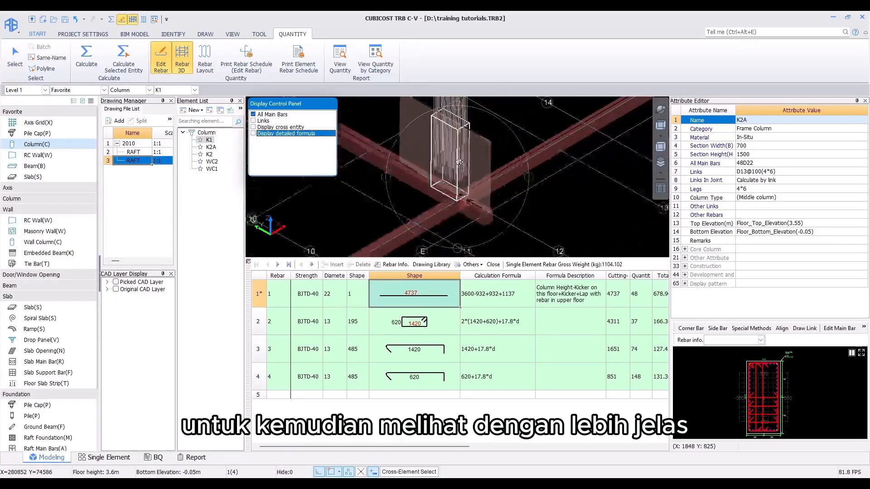
{"action": "scroll", "coordinate": [460, 181], "scroll_direction": "up", "scroll_amount": 2}
{"action": "middle_click_drag", "start_coordinate": [453, 172], "coordinate": [437, 188]}
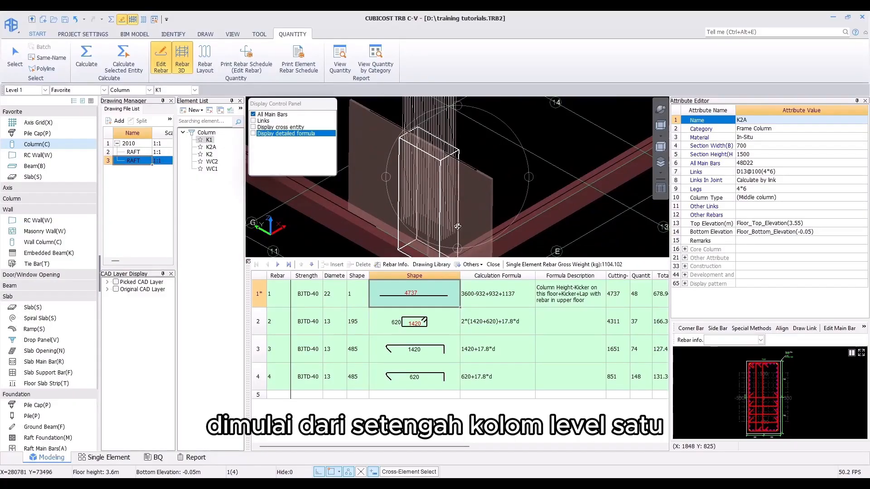
{"action": "middle_click_drag", "start_coordinate": [432, 150], "coordinate": [431, 213]}
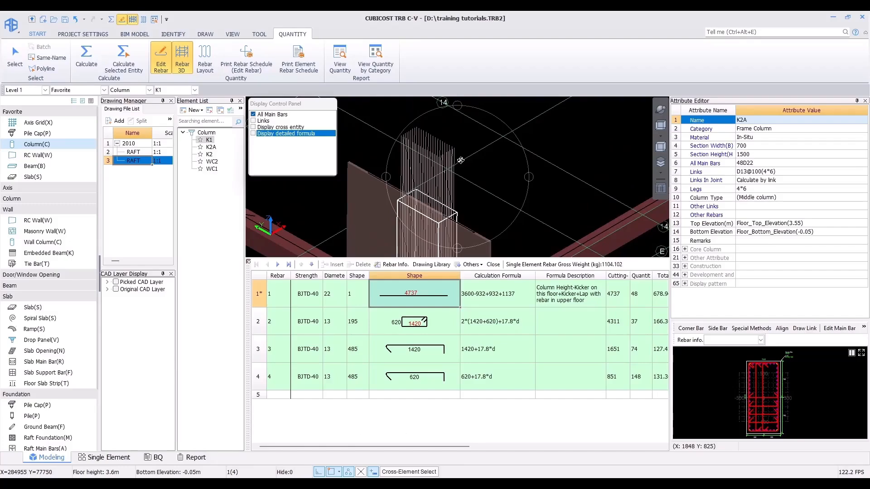
{"action": "scroll", "coordinate": [460, 160], "scroll_direction": "down", "scroll_amount": 2}
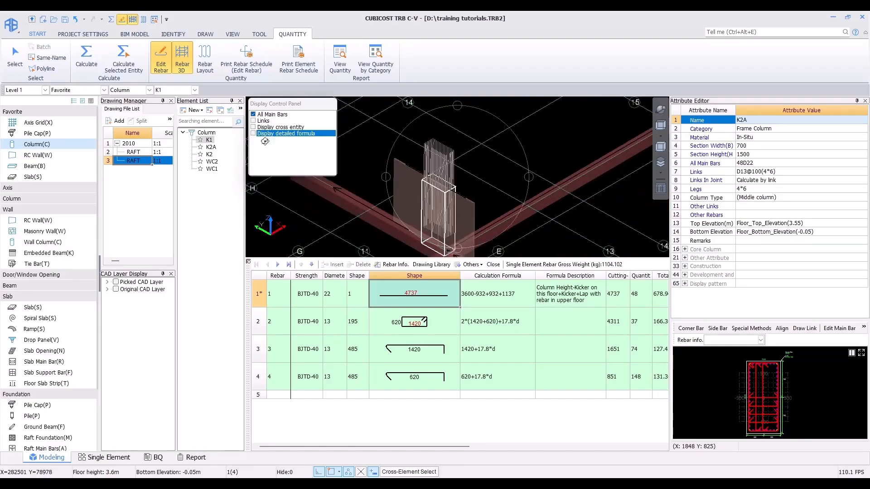
Step: Switch to Level 3 and view the K2A column's rebar table and 3D rebar
{"action": "left_click", "coordinate": [26, 90]}
{"action": "left_click", "coordinate": [26, 99]}
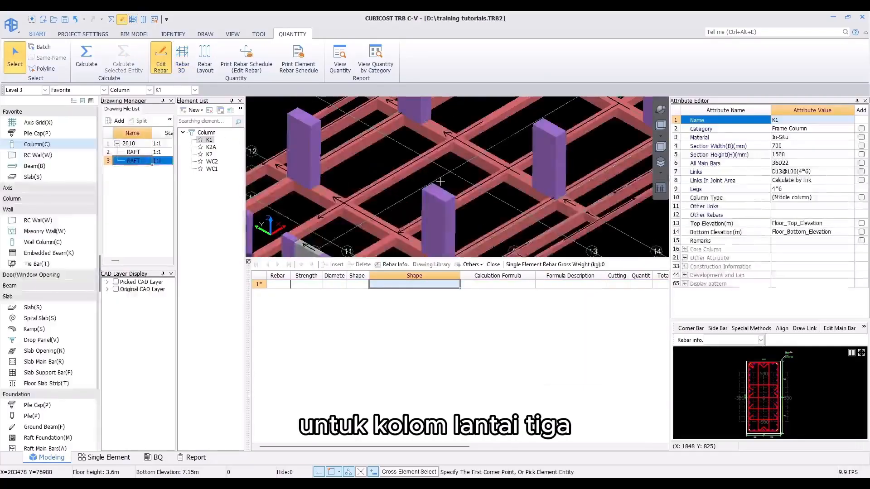
{"action": "left_click", "coordinate": [181, 64]}
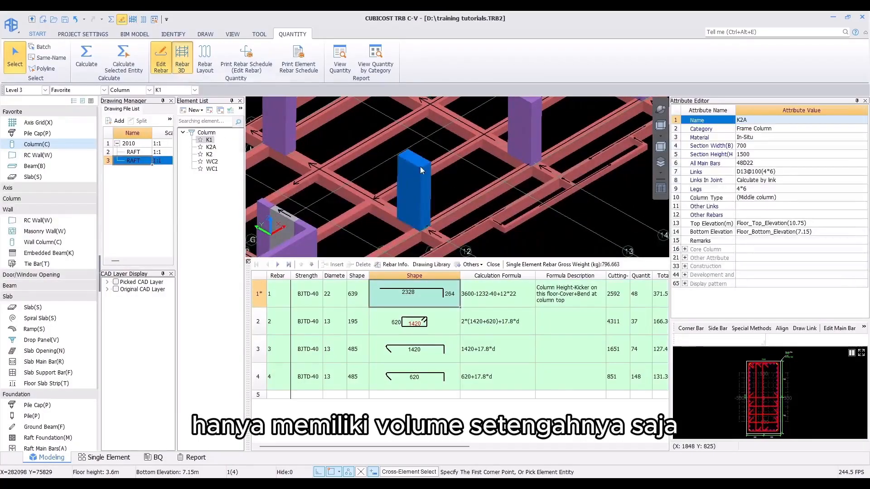
{"action": "middle_click_drag", "start_coordinate": [403, 159], "coordinate": [401, 153]}
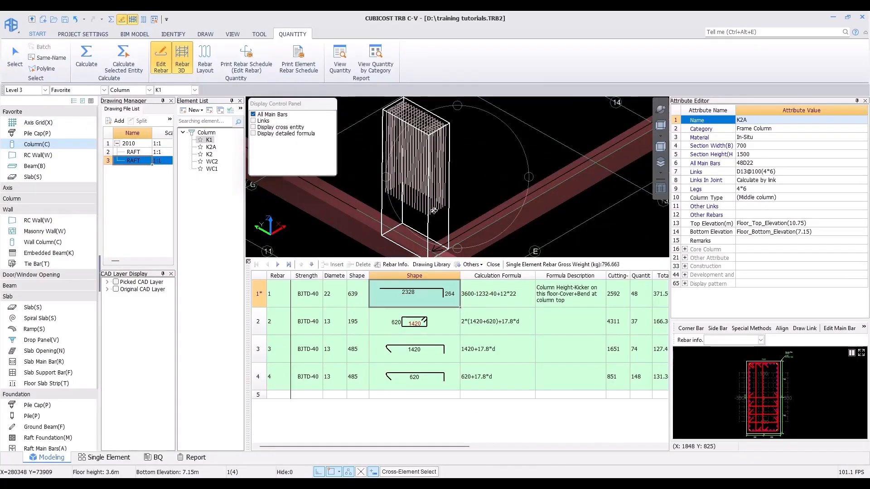
{"action": "scroll", "coordinate": [434, 211], "scroll_direction": "down", "scroll_amount": 3}
{"action": "key", "text": "Escape"}
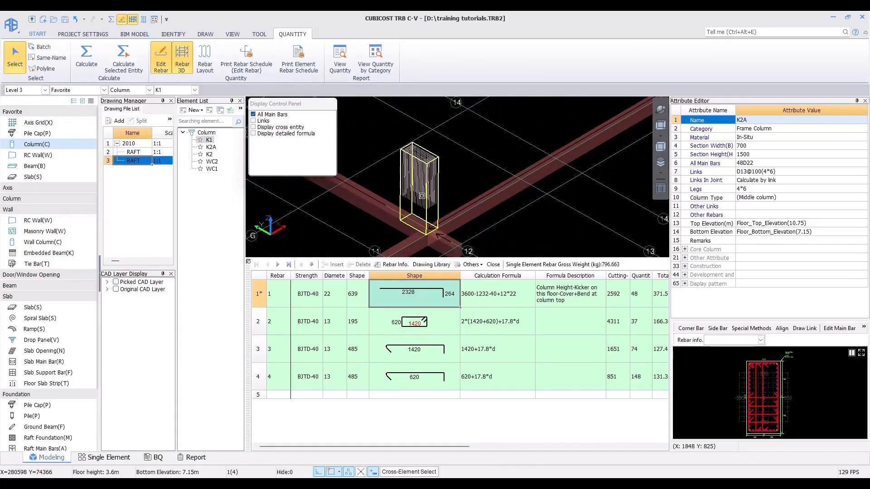
Step: Open the Rebar Layout arrangement view for a Level 3 column across all floors
{"action": "key", "text": "Escape"}
{"action": "left_click", "coordinate": [204, 64]}
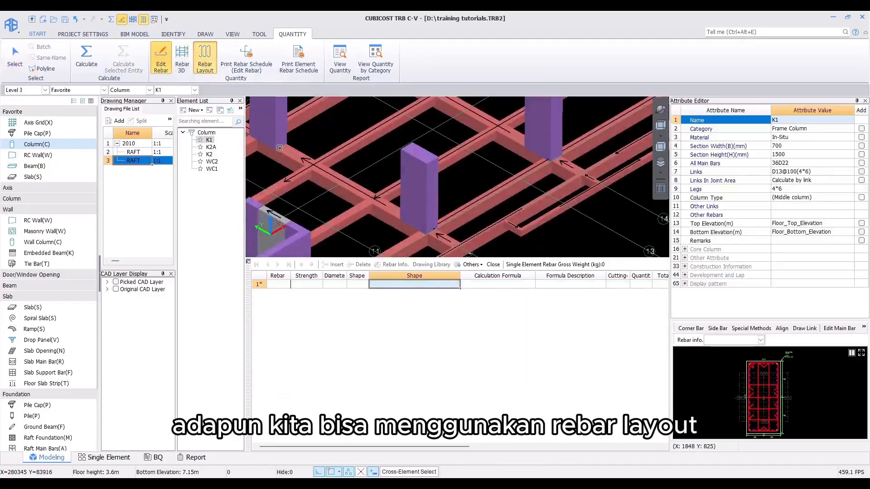
{"action": "left_click", "coordinate": [420, 192]}
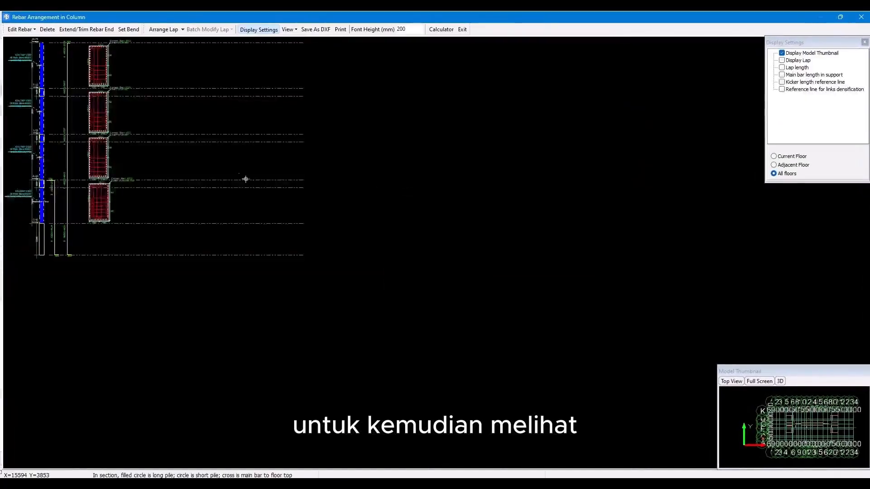
{"action": "middle_click_drag", "start_coordinate": [246, 179], "coordinate": [567, 275]}
{"action": "scroll", "coordinate": [484, 254], "scroll_direction": "up", "scroll_amount": 2}
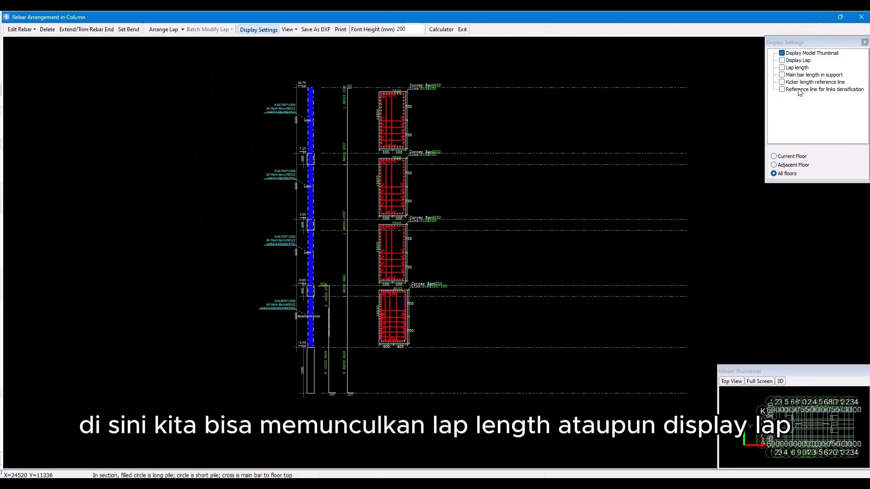
Step: Turn on Display Lap and Lap length in the column rebar arrangement, inspect the laps, and close it
{"action": "left_click", "coordinate": [782, 67]}
{"action": "left_click", "coordinate": [781, 60]}
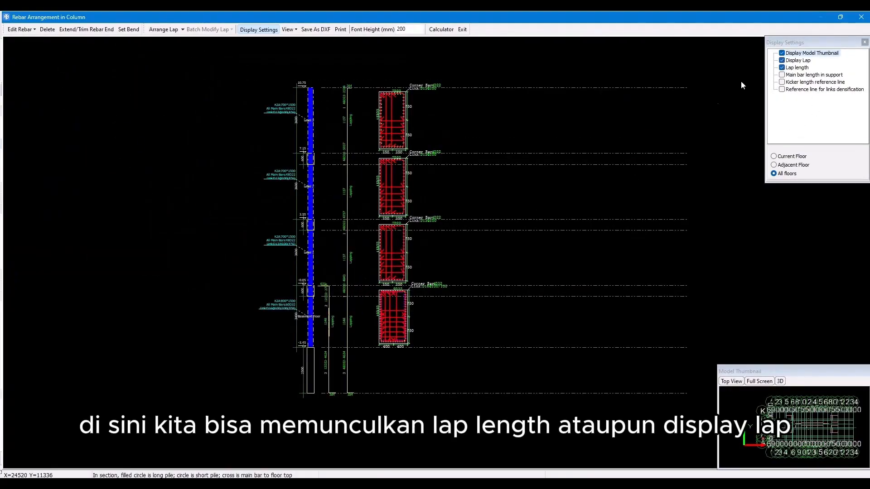
{"action": "scroll", "coordinate": [363, 256], "scroll_direction": "up", "scroll_amount": 1}
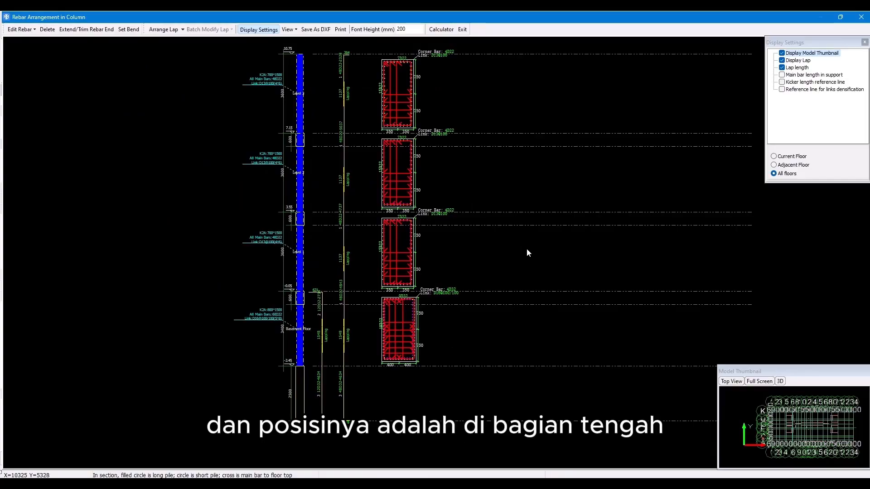
{"action": "scroll", "coordinate": [355, 186], "scroll_direction": "up", "scroll_amount": 1}
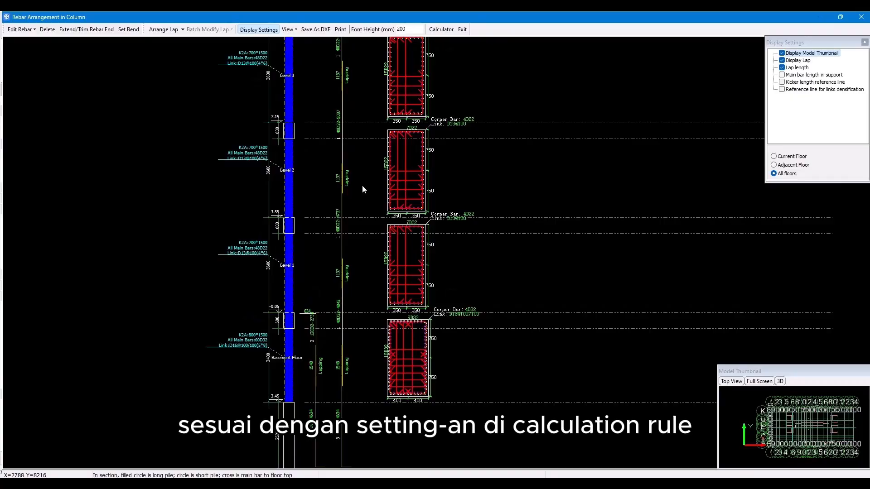
{"action": "scroll", "coordinate": [362, 189], "scroll_direction": "down", "scroll_amount": 1}
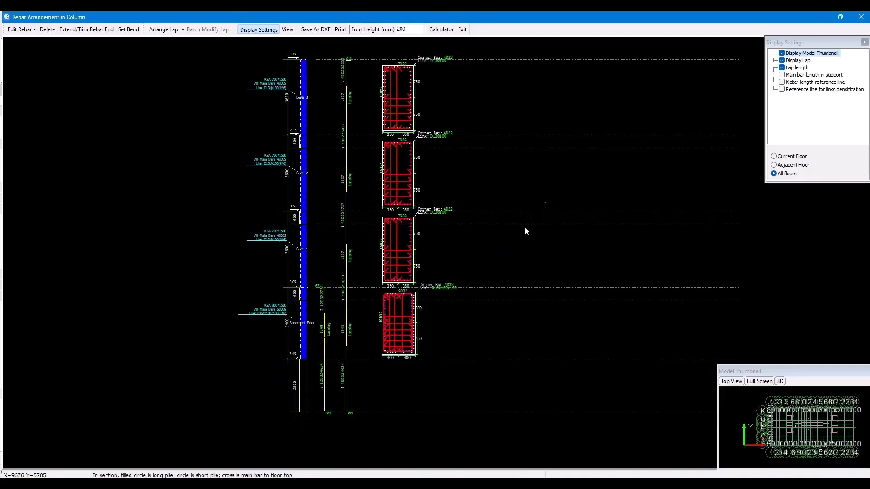
{"action": "left_click", "coordinate": [861, 16]}
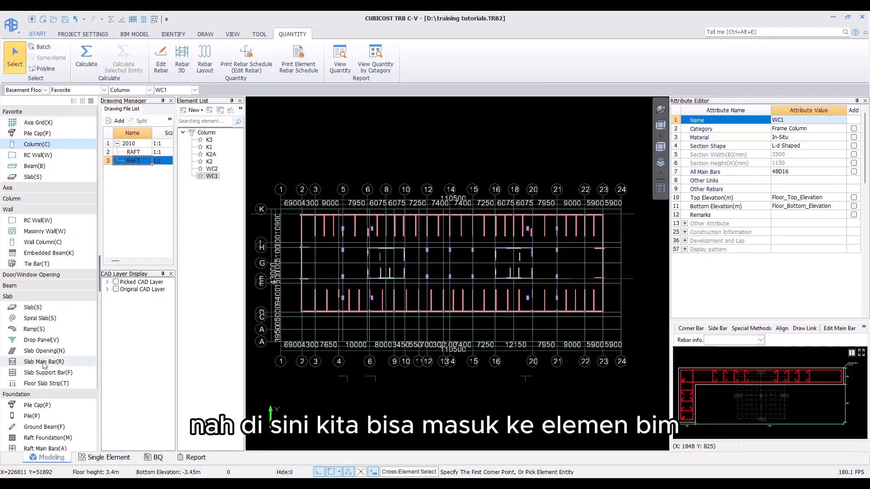
Step: Switch to beam elements and examine the TB1 and TB2 beam detail schedule in the CAD drawing
{"action": "left_click", "coordinate": [35, 166]}
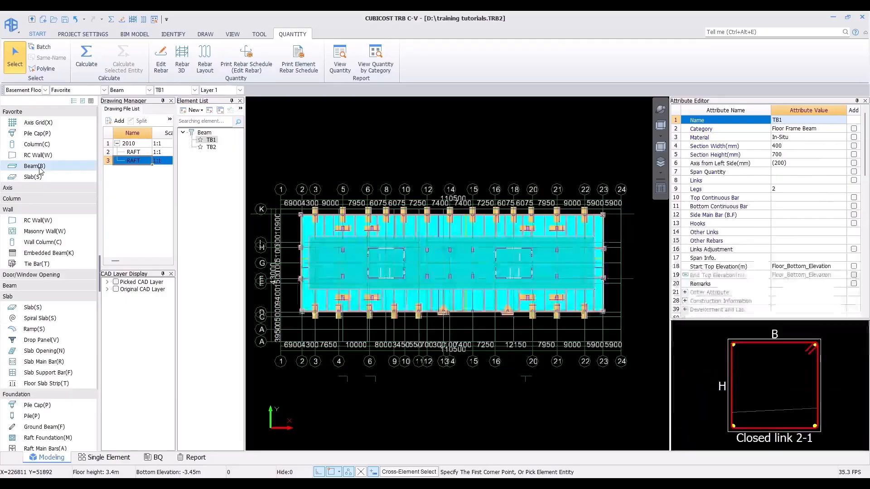
{"action": "left_click", "coordinate": [205, 34]}
{"action": "middle_click_drag", "start_coordinate": [429, 219], "coordinate": [435, 223]}
{"action": "left_click", "coordinate": [514, 485]}
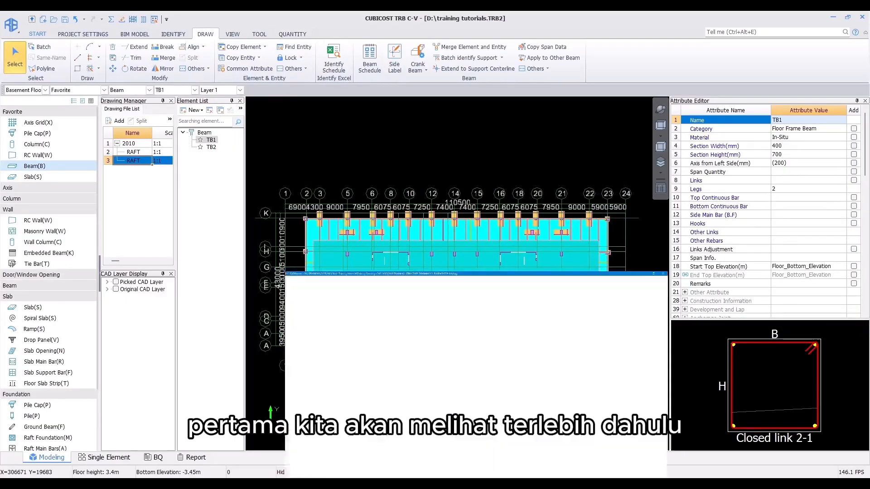
{"action": "scroll", "coordinate": [423, 319], "scroll_direction": "up", "scroll_amount": 6}
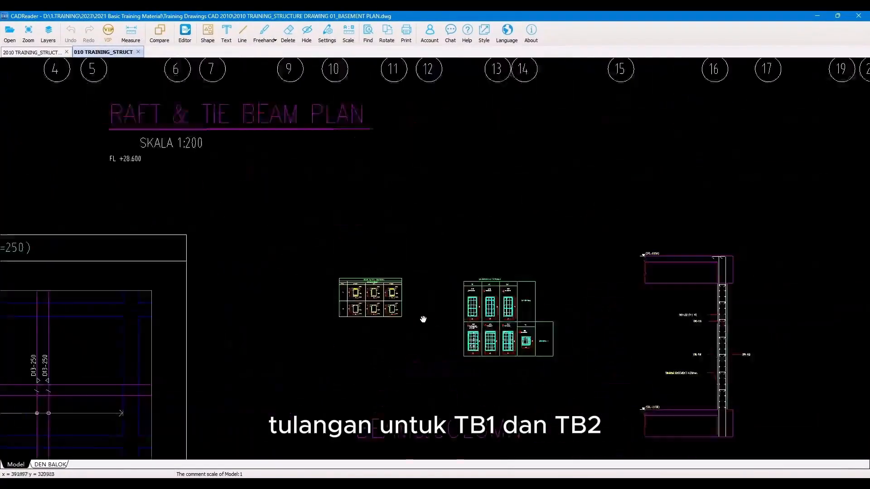
{"action": "scroll", "coordinate": [402, 313], "scroll_direction": "up", "scroll_amount": 10}
{"action": "mouse_move", "coordinate": [217, 217]}
{"action": "middle_mouse_down"}
{"action": "mouse_move", "coordinate": [196, 248]}
{"action": "mouse_move", "coordinate": [140, 251]}
{"action": "middle_mouse_up"}
{"action": "scroll", "coordinate": [170, 242], "scroll_direction": "up", "scroll_amount": 2}
{"action": "scroll", "coordinate": [170, 241], "scroll_direction": "down", "scroll_amount": 3}
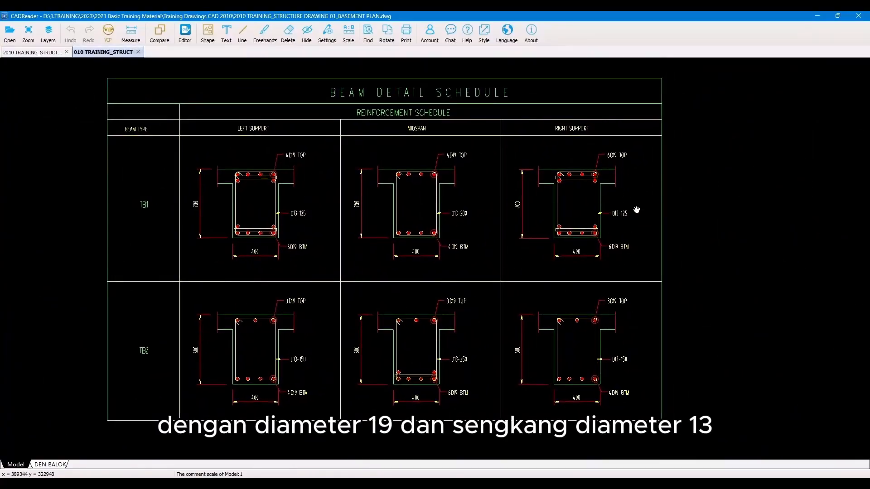
{"action": "left_click", "coordinate": [819, 15]}
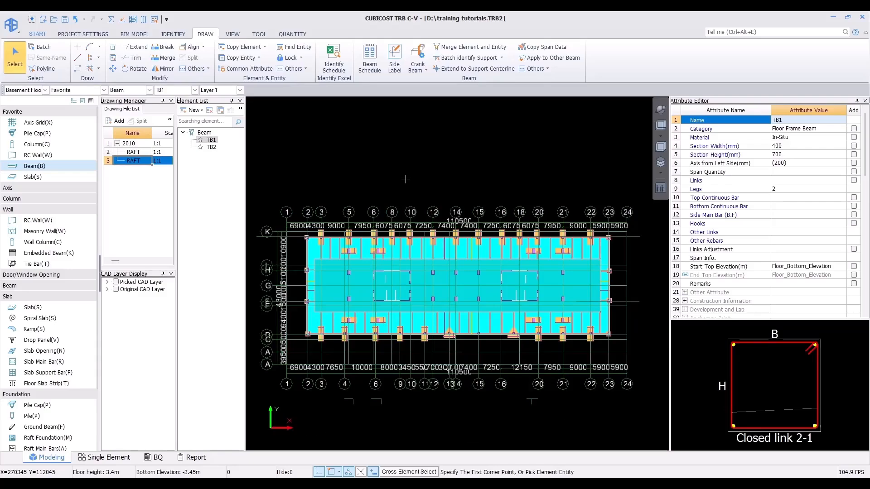
Step: Batch-select all TB1 and TB2 beams and run Batch Identify Support on them
{"action": "left_click", "coordinate": [41, 48]}
{"action": "left_click", "coordinate": [418, 212]}
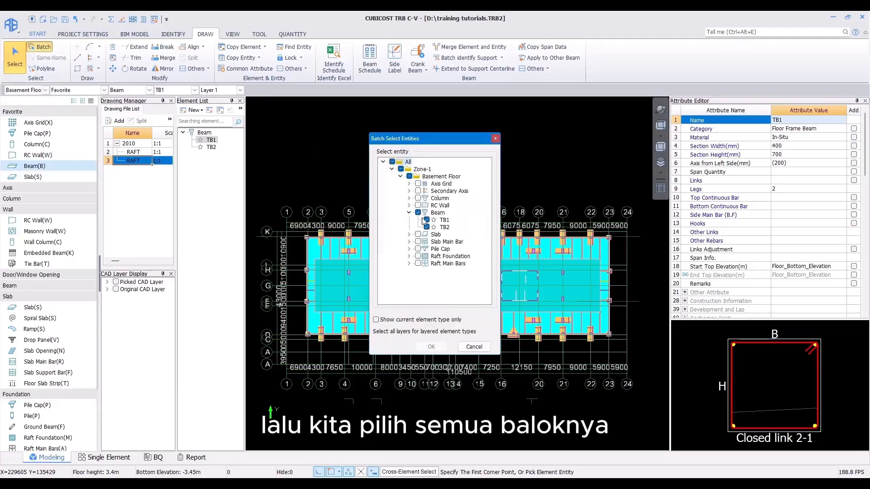
{"action": "left_click", "coordinate": [431, 346]}
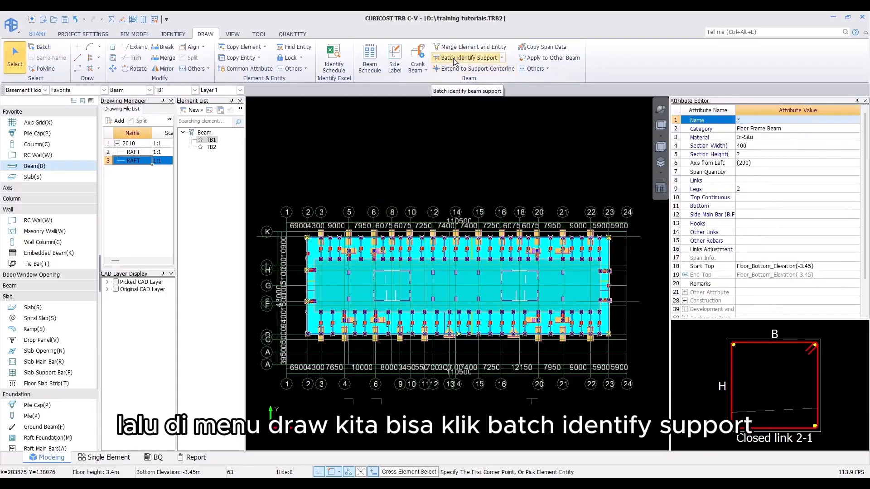
{"action": "left_click", "coordinate": [454, 60]}
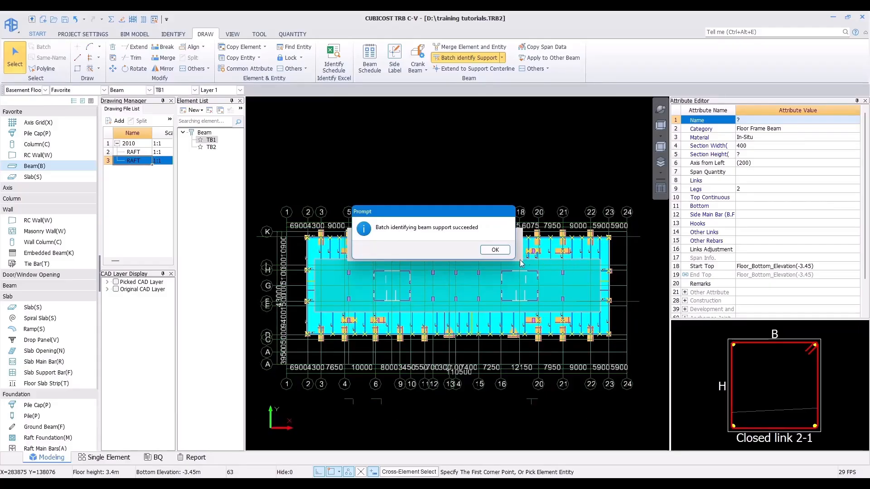
{"action": "left_click", "coordinate": [494, 250]}
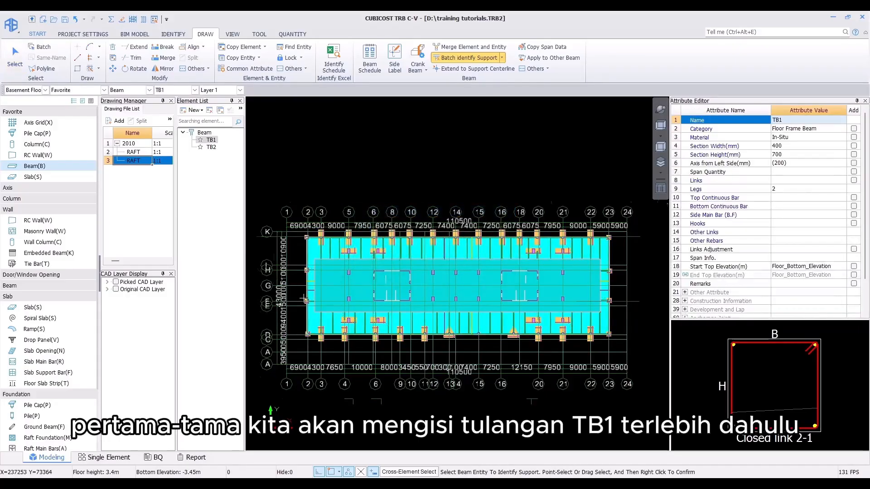
Step: Start Side Label input on the TB1 beam span along axis K between axes 2 and 3
{"action": "scroll", "coordinate": [313, 240], "scroll_direction": "up", "scroll_amount": 5}
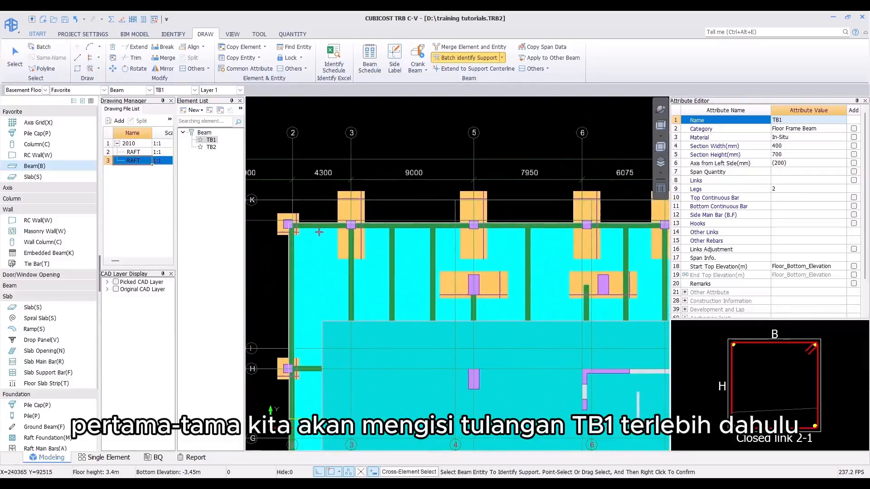
{"action": "left_click", "coordinate": [318, 226]}
{"action": "scroll", "coordinate": [320, 230], "scroll_direction": "up", "scroll_amount": 2}
{"action": "middle_click_drag", "start_coordinate": [324, 236], "coordinate": [338, 260]}
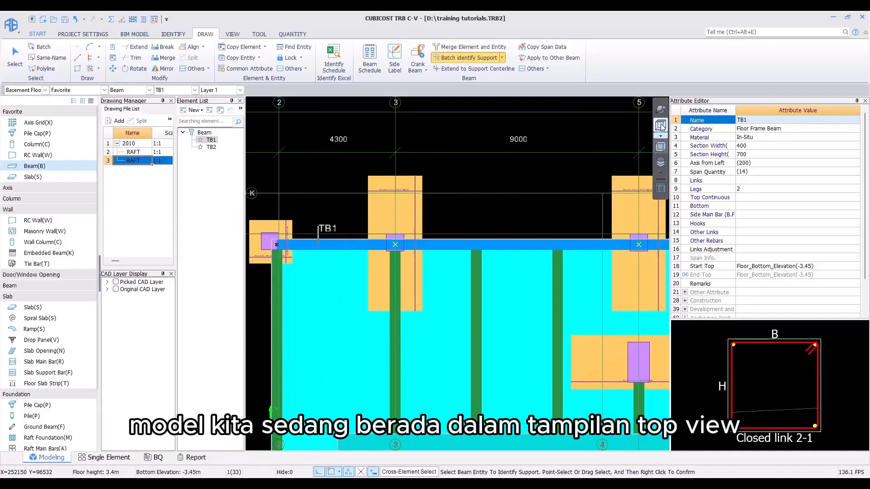
{"action": "left_click", "coordinate": [315, 249]}
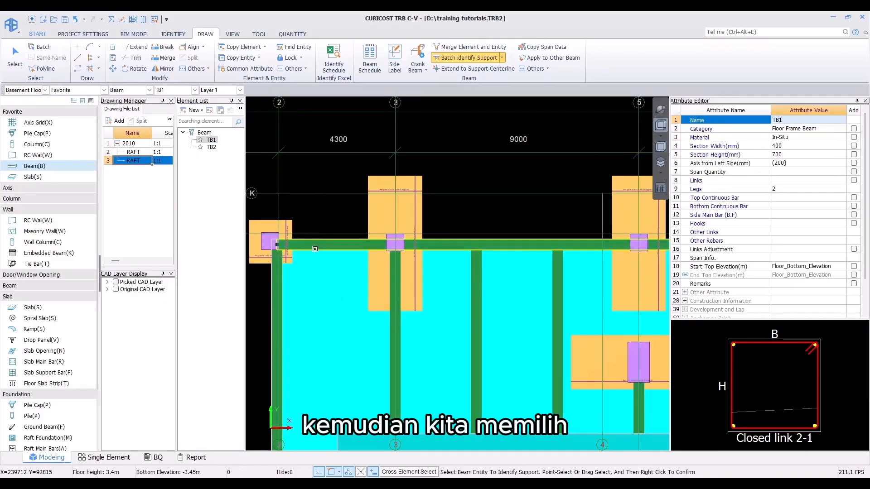
{"action": "left_click", "coordinate": [314, 248]}
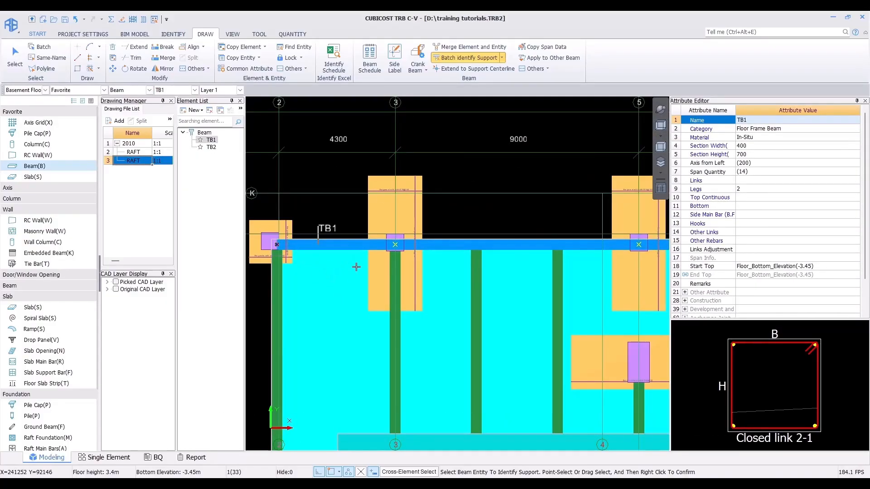
{"action": "left_click", "coordinate": [394, 58]}
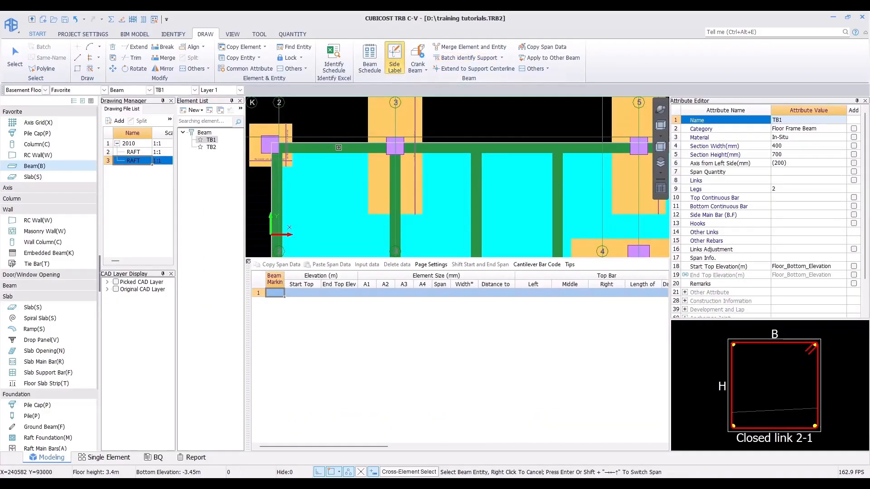
{"action": "left_click", "coordinate": [338, 147]}
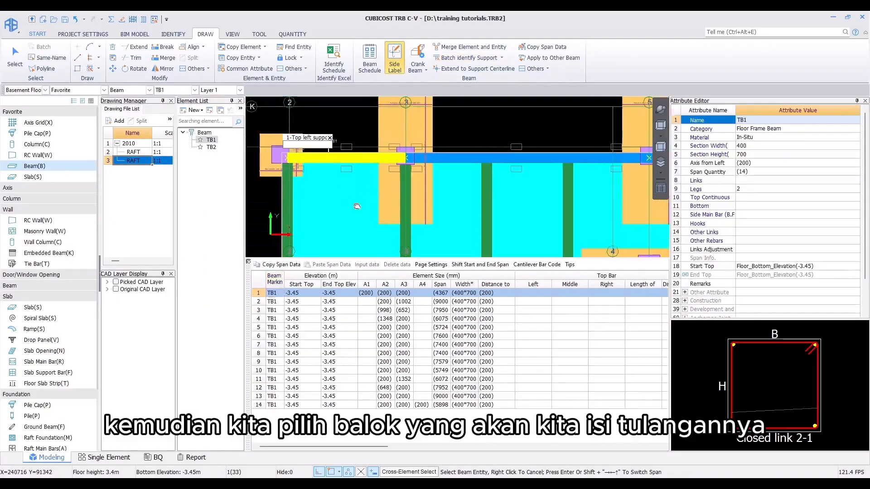
Step: Consult the TB1 beam detail and enter the span's top bars: 6D19 left support, 4D19 midspan, 6D19 right support
{"action": "middle_click_drag", "start_coordinate": [357, 206], "coordinate": [377, 223]}
{"action": "scroll", "coordinate": [343, 185], "scroll_direction": "up", "scroll_amount": 5}
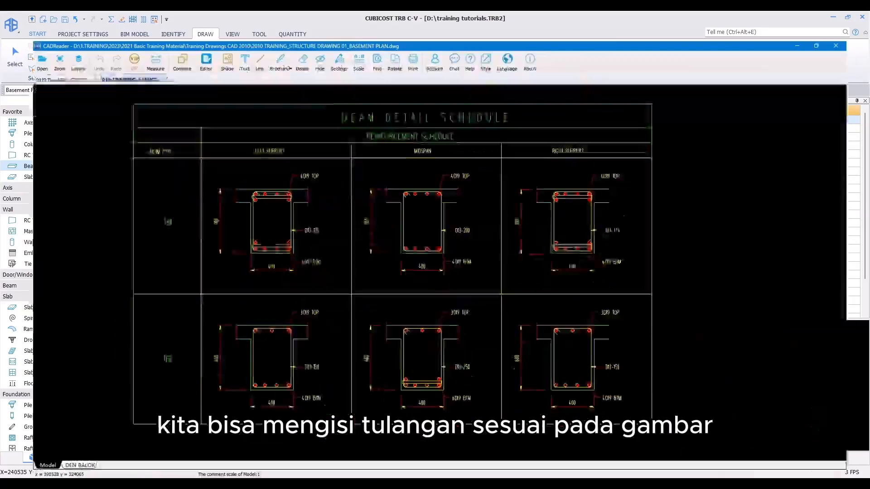
{"action": "left_click_drag", "start_coordinate": [273, 269], "coordinate": [275, 274]}
{"action": "scroll", "coordinate": [330, 205], "scroll_direction": "up", "scroll_amount": 2}
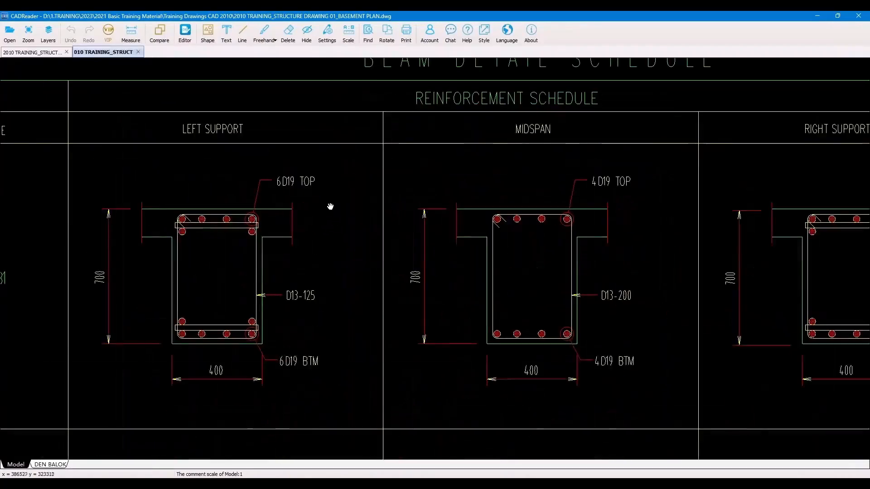
{"action": "scroll", "coordinate": [312, 190], "scroll_direction": "down", "scroll_amount": 2}
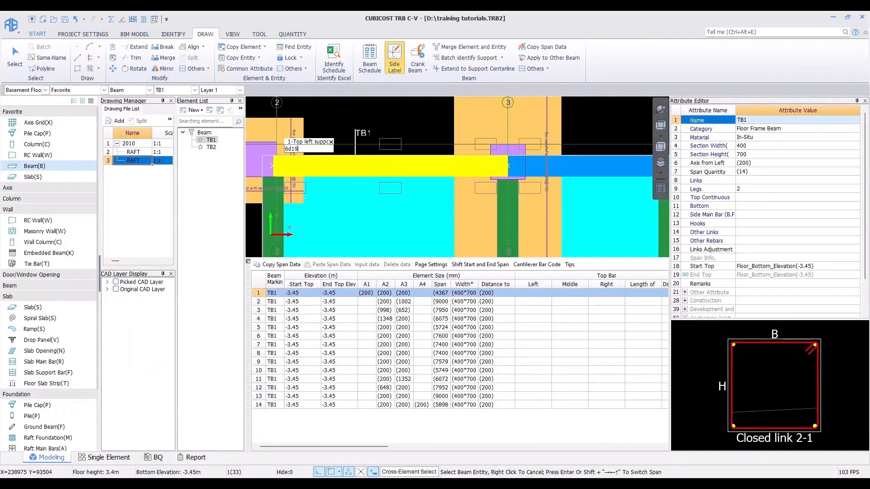
{"action": "key", "text": "Return"}
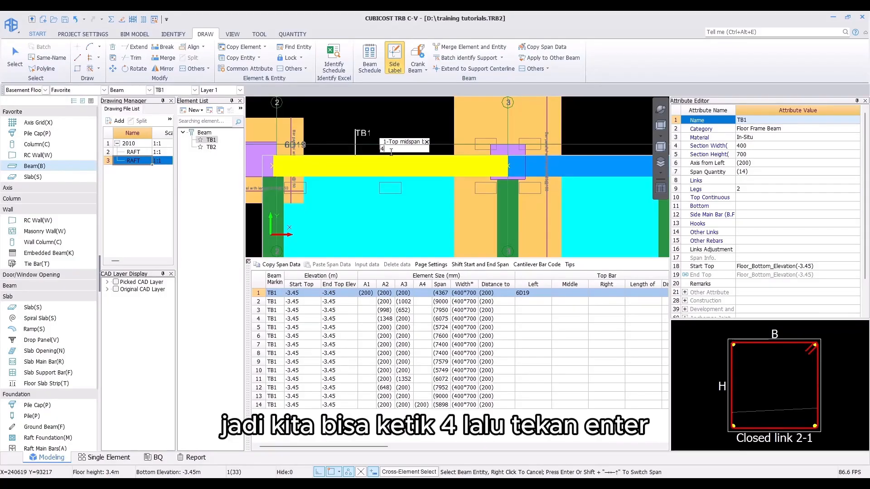
{"action": "key", "text": "Return"}
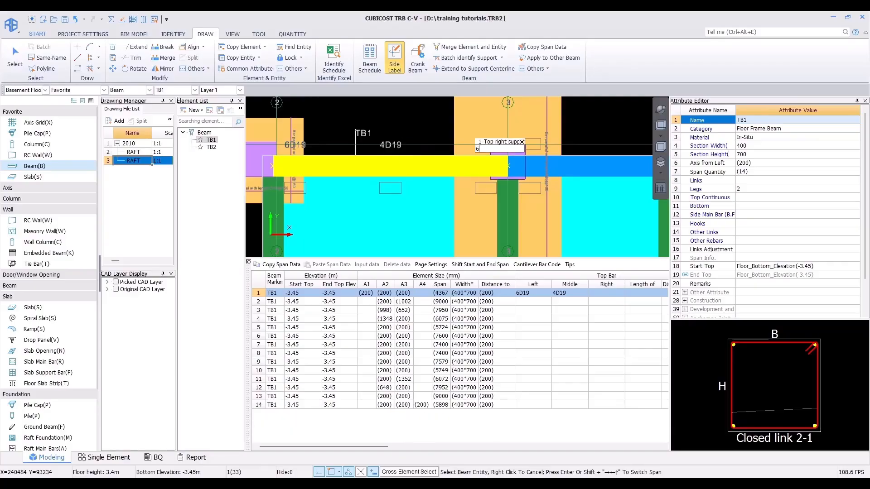
{"action": "key", "text": "Return"}
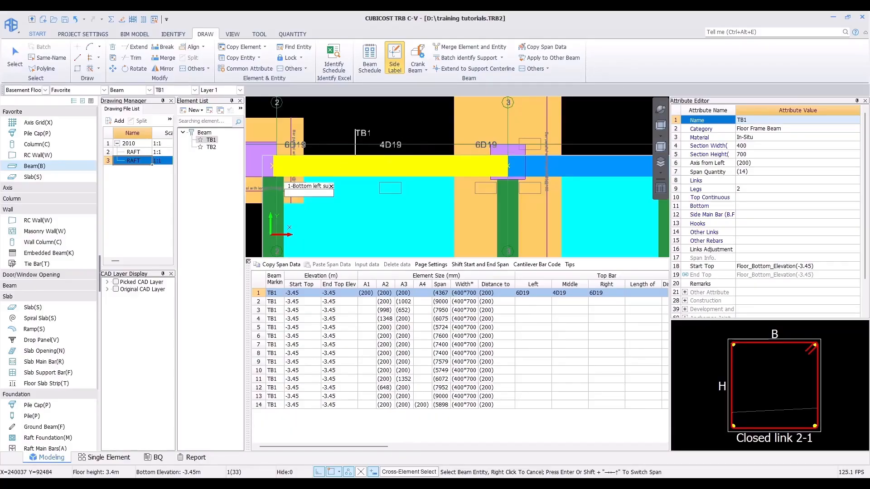
Step: Enter the span's bottom bars from the drawing: 6D19 left support, 4D19 midspan, 6D19 right support
{"action": "key", "text": "alt+Tab"}
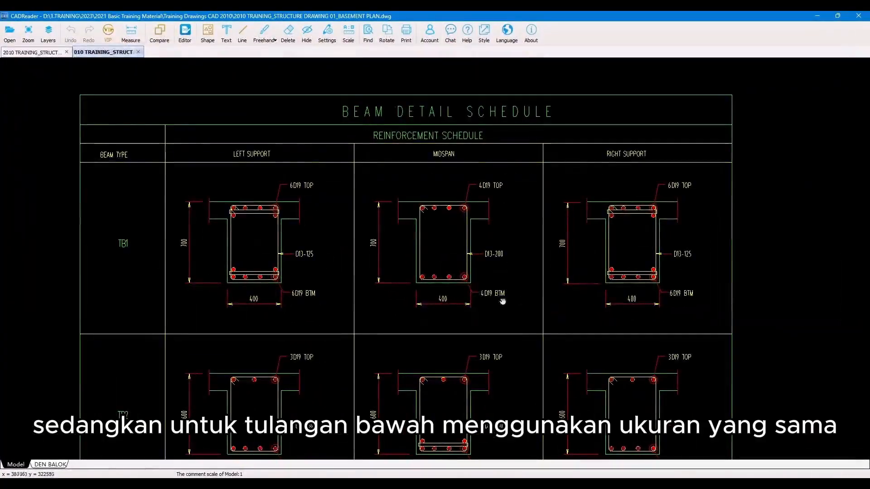
{"action": "left_click", "coordinate": [817, 17]}
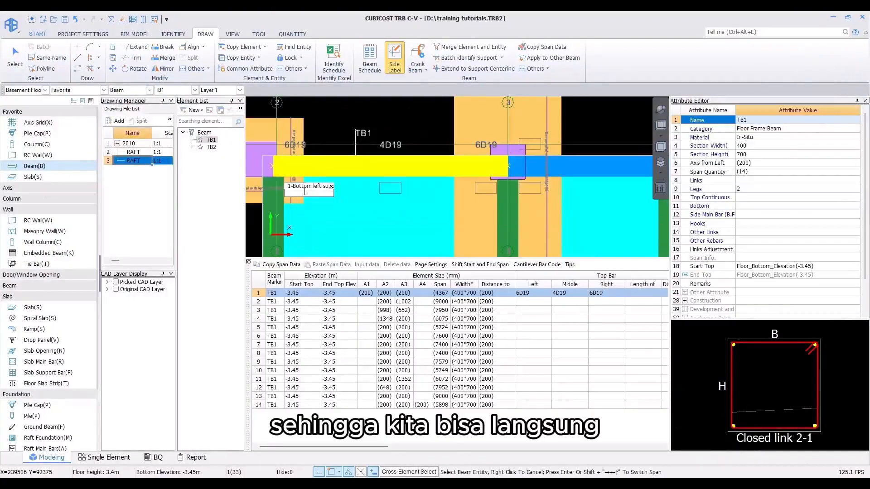
{"action": "type", "text": "6D19"}
{"action": "key", "text": "Return"}
{"action": "type", "text": "4D19"}
{"action": "key", "text": "Return"}
{"action": "type", "text": "6D19"}
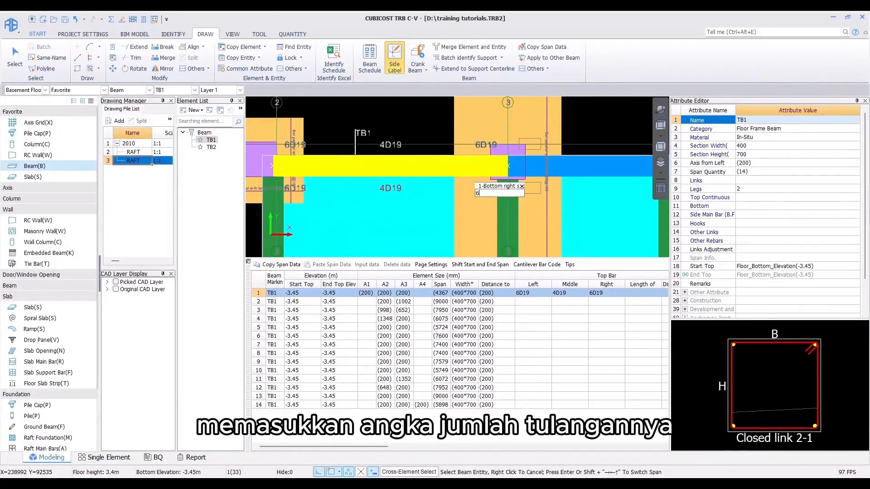
{"action": "key", "text": "Return"}
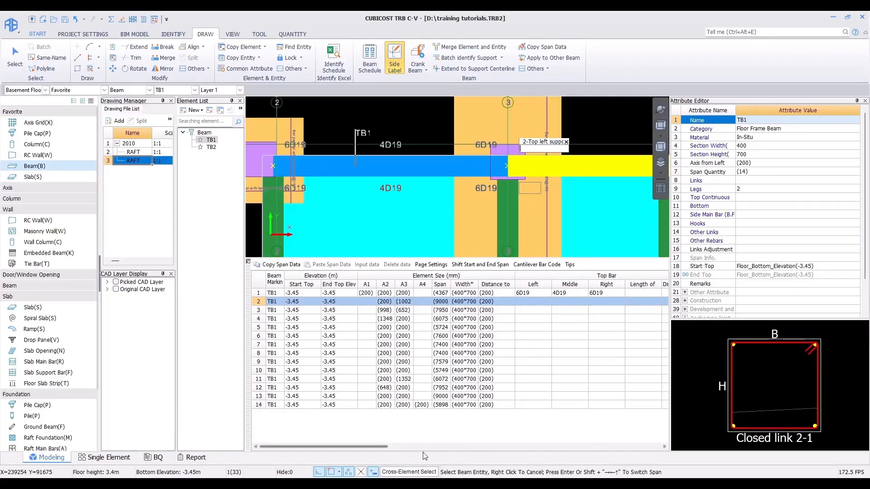
Step: Set the link for the first TB1 span to D13-125/200 in the span table
{"action": "left_click_drag", "start_coordinate": [371, 444], "coordinate": [623, 438]}
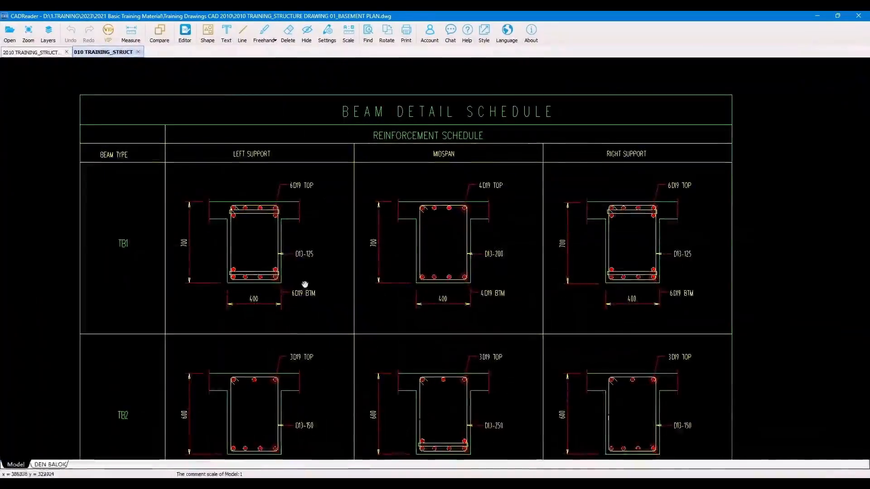
{"action": "scroll", "coordinate": [274, 245], "scroll_direction": "up", "scroll_amount": 2}
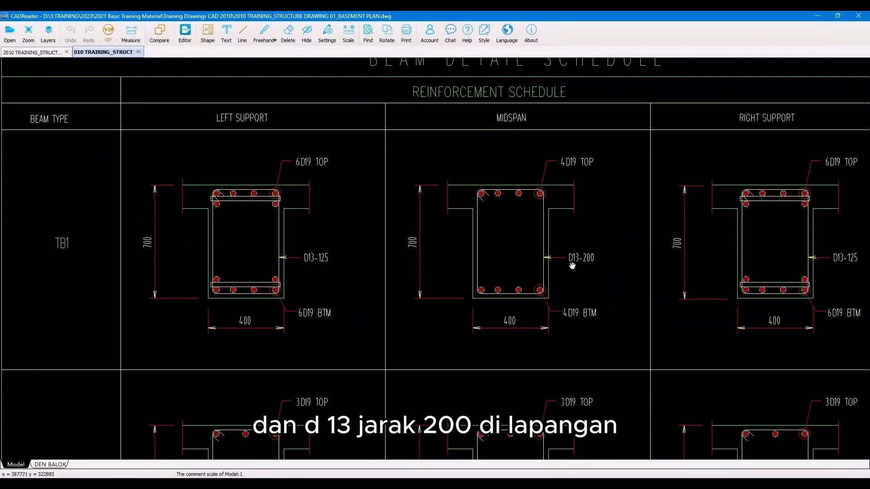
{"action": "left_click_drag", "start_coordinate": [575, 264], "coordinate": [577, 302]}
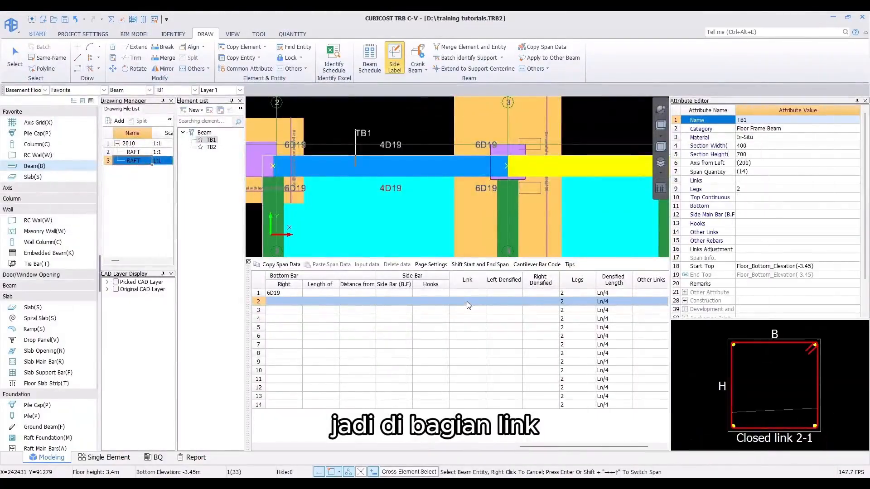
{"action": "left_click", "coordinate": [463, 294]}
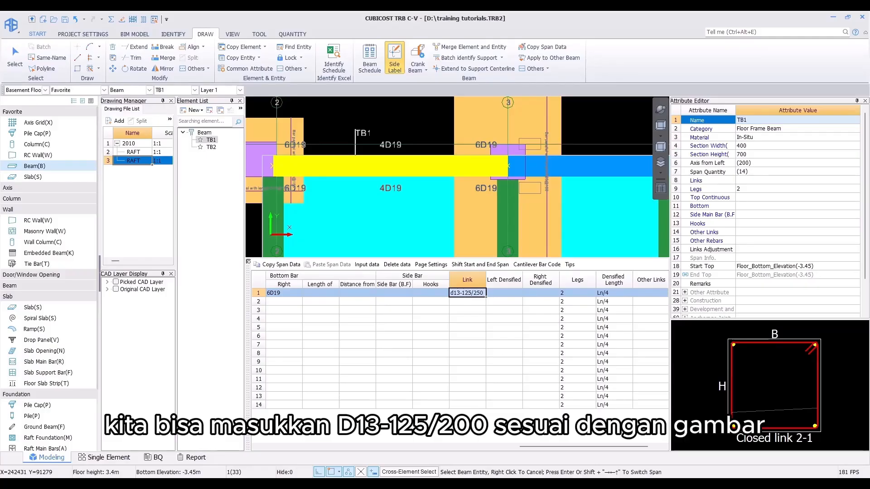
{"action": "key", "text": "alt+Tab"}
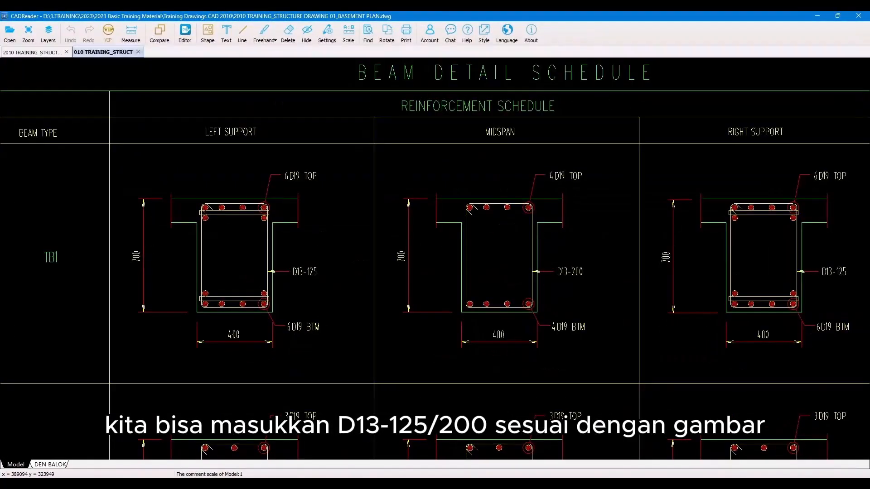
{"action": "key", "text": "alt+Tab"}
{"action": "type", "text": "250"}
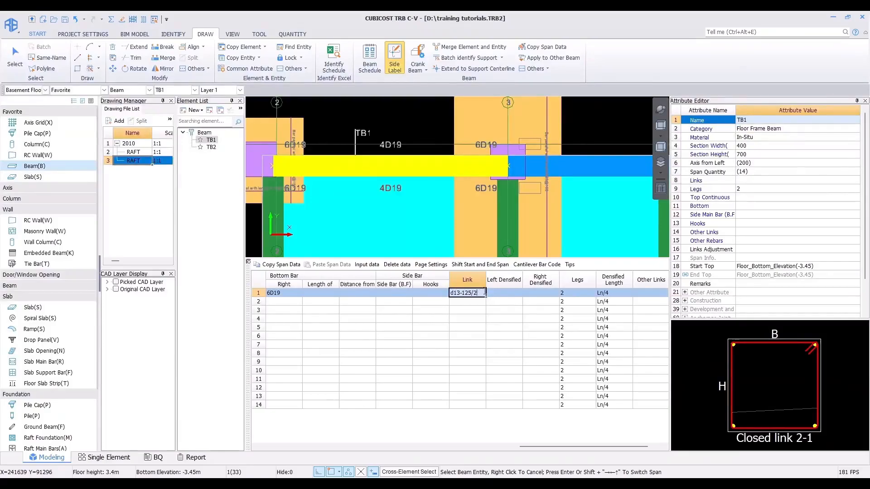
{"action": "key", "text": "Return"}
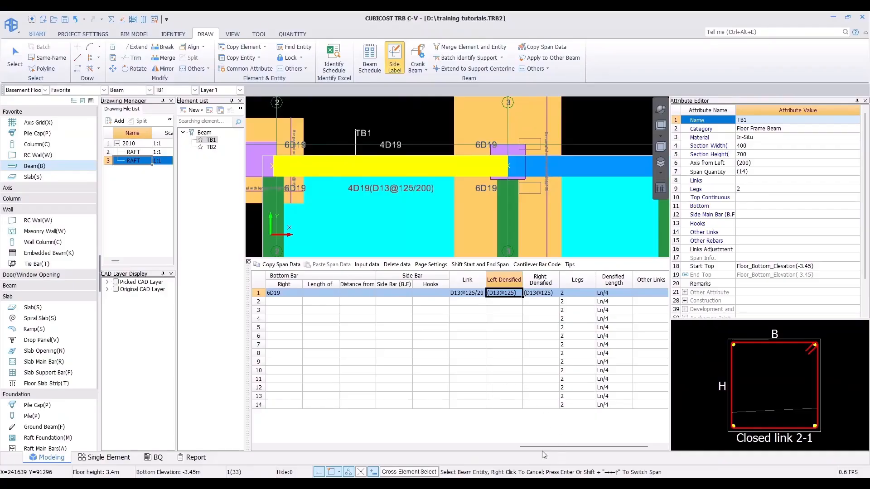
Step: Copy the first span's bottom bar and link values down to all 14 spans in the table
{"action": "left_click_drag", "start_coordinate": [543, 449], "coordinate": [528, 432]}
{"action": "left_click", "coordinate": [510, 293], "text": "shift"}
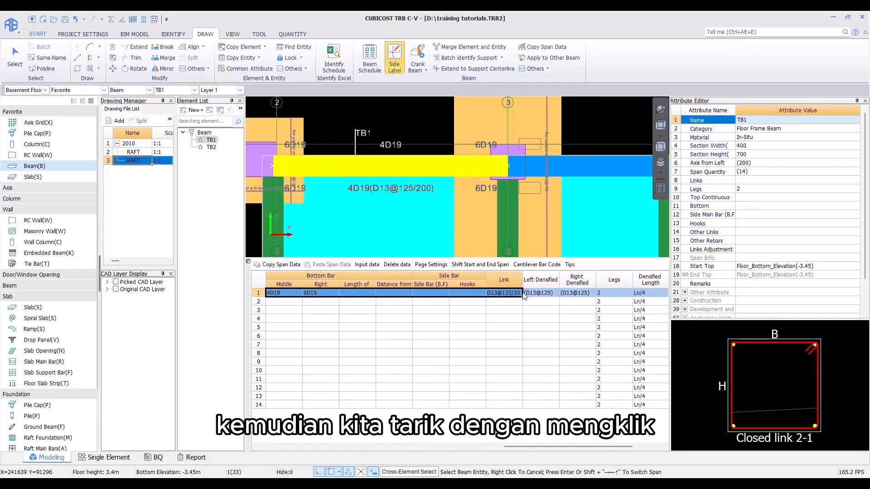
{"action": "left_click_drag", "start_coordinate": [523, 298], "coordinate": [506, 406]}
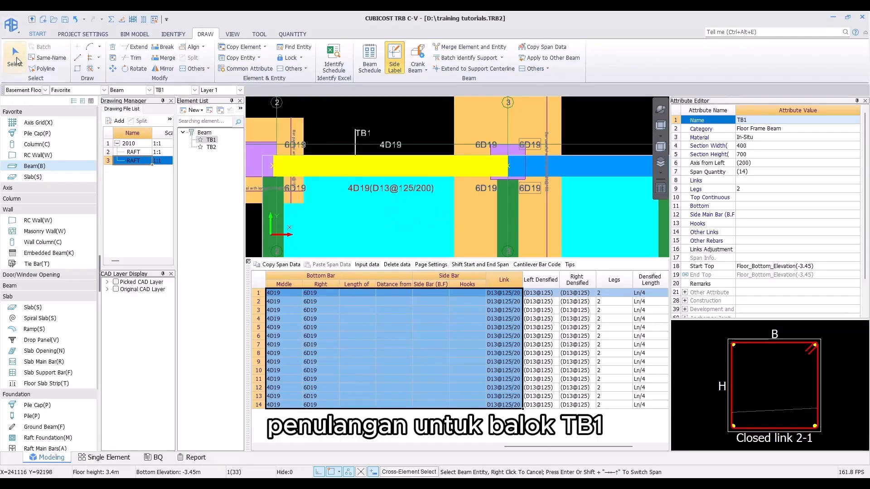
Step: Leave Side Label and examine the labelled TB1 reinforcement along axis K across the plan
{"action": "left_click", "coordinate": [15, 58]}
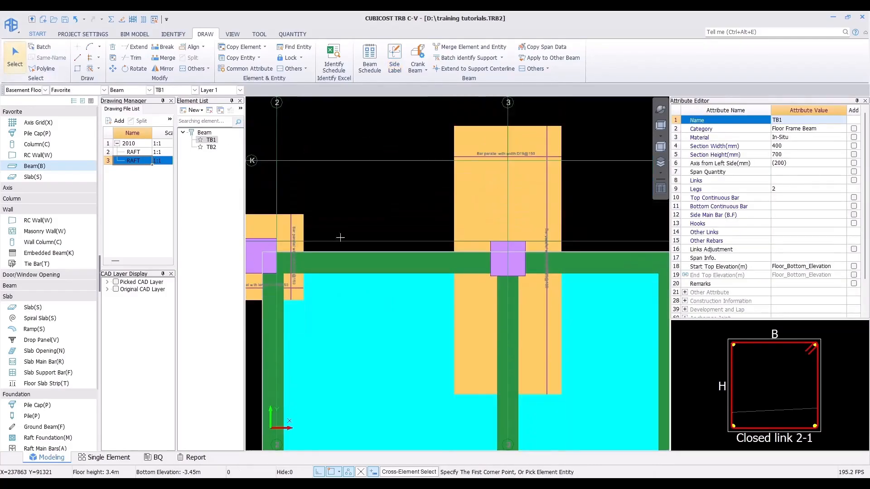
{"action": "left_click", "coordinate": [361, 252]}
{"action": "scroll", "coordinate": [337, 179], "scroll_direction": "down", "scroll_amount": 2}
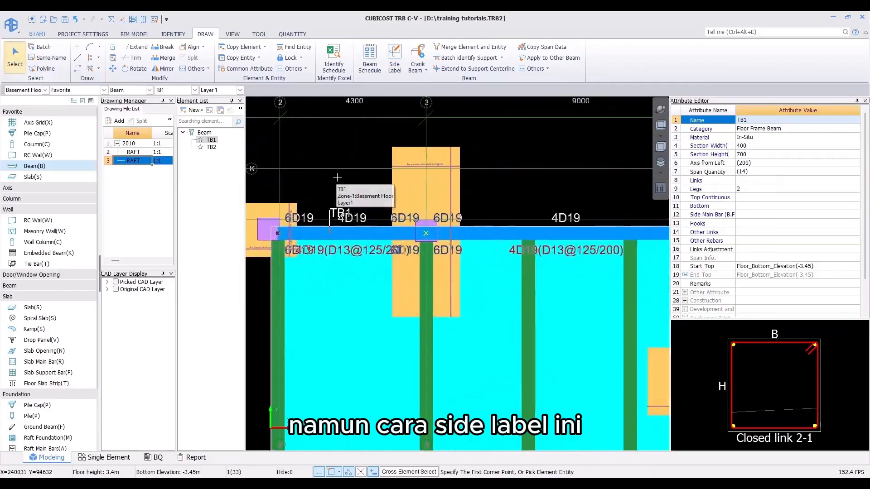
{"action": "scroll", "coordinate": [337, 178], "scroll_direction": "down", "scroll_amount": 4}
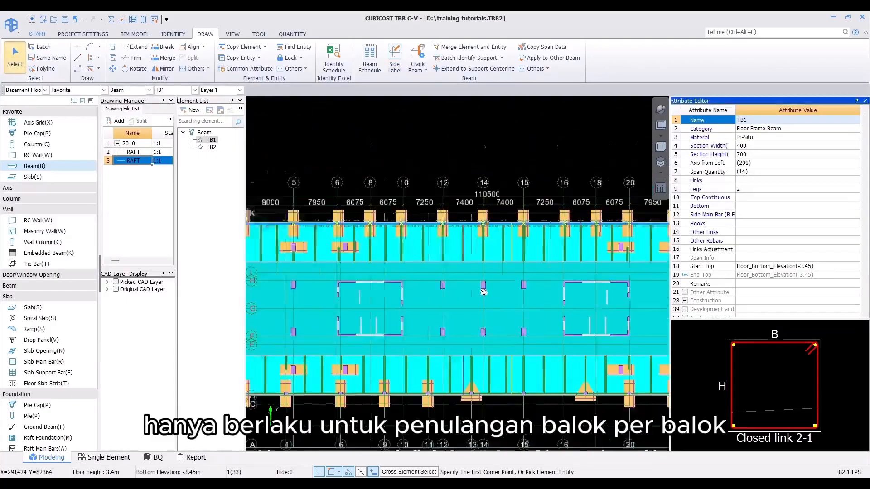
{"action": "middle_click_drag", "start_coordinate": [483, 292], "coordinate": [419, 298]}
{"action": "scroll", "coordinate": [584, 252], "scroll_direction": "up", "scroll_amount": 2}
{"action": "middle_click_drag", "start_coordinate": [593, 254], "coordinate": [406, 289]}
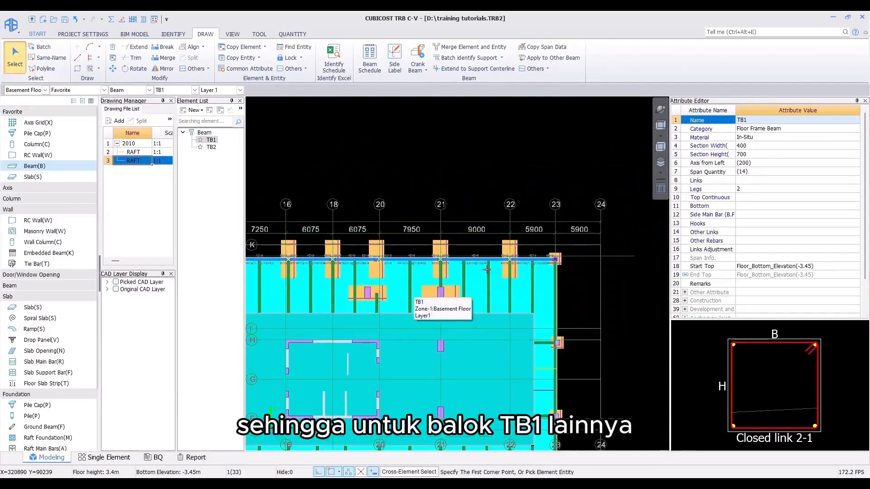
{"action": "scroll", "coordinate": [487, 269], "scroll_direction": "up", "scroll_amount": 2}
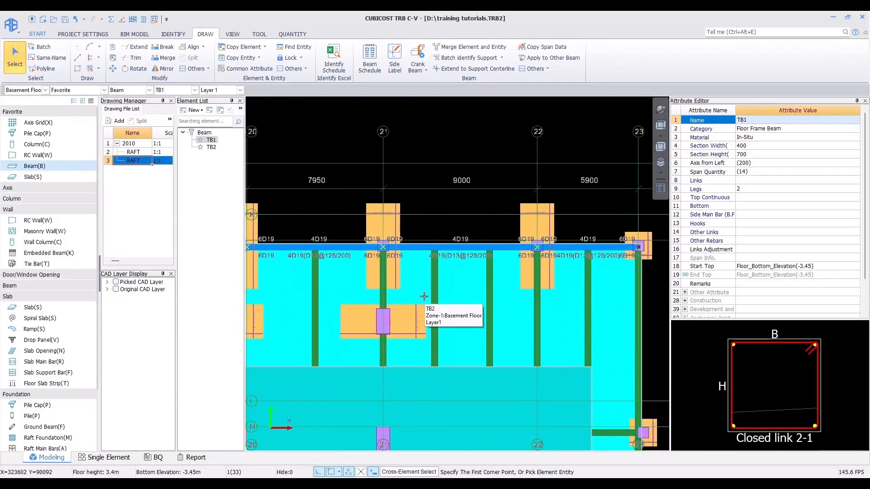
{"action": "middle_click_drag", "start_coordinate": [302, 302], "coordinate": [511, 308]}
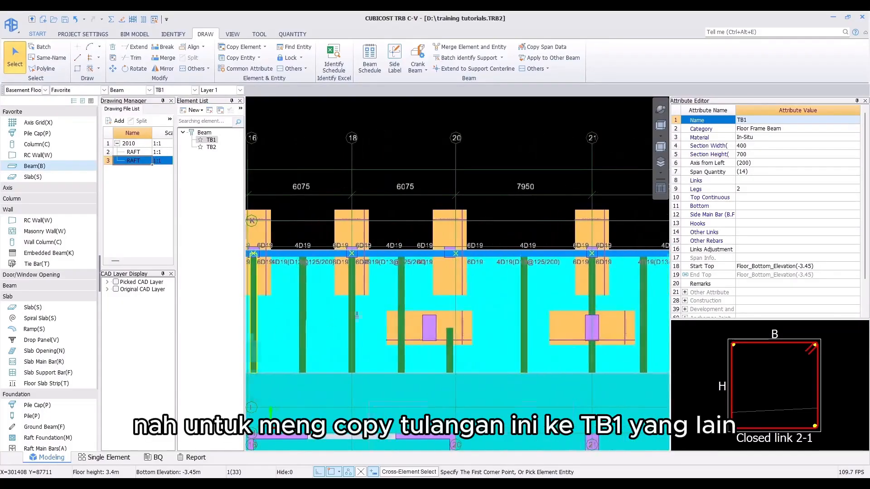
{"action": "scroll", "coordinate": [452, 302], "scroll_direction": "down", "scroll_amount": 5}
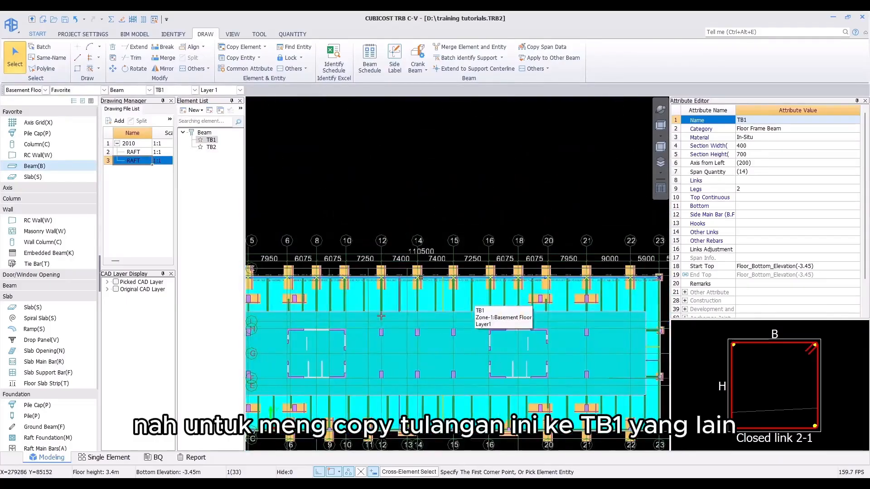
Step: Apply the labelled TB1 beam's reinforcement to all other TB1 beams with Apply to Other Beam, targeting all beams
{"action": "left_click", "coordinate": [10, 64]}
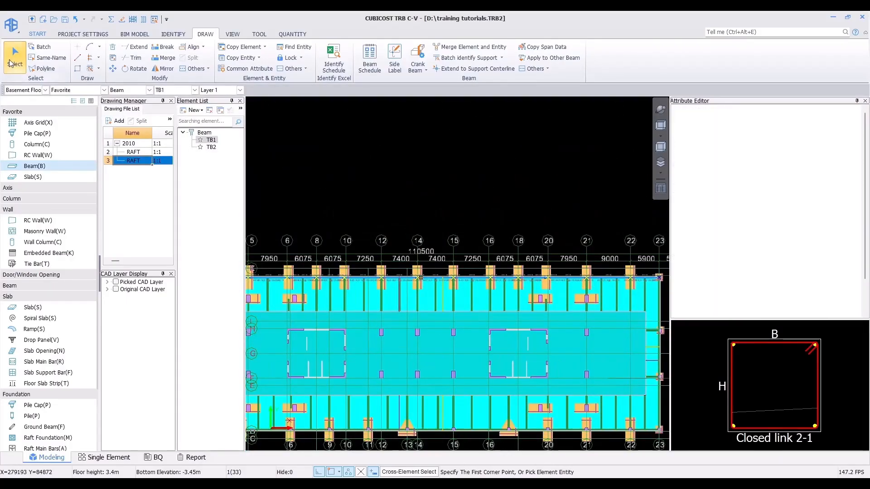
{"action": "left_click", "coordinate": [310, 278]}
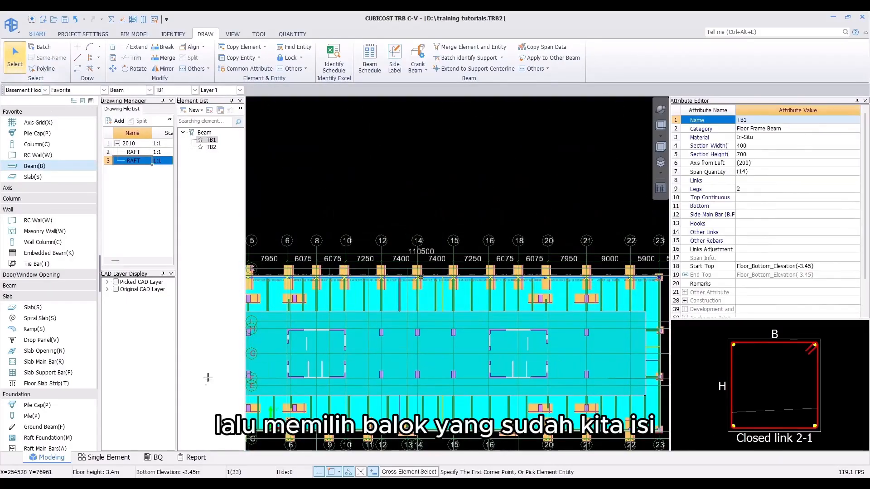
{"action": "middle_click_drag", "start_coordinate": [345, 369], "coordinate": [420, 375]}
{"action": "middle_click_drag", "start_coordinate": [280, 297], "coordinate": [426, 313]}
{"action": "scroll", "coordinate": [422, 309], "scroll_direction": "up", "scroll_amount": 6}
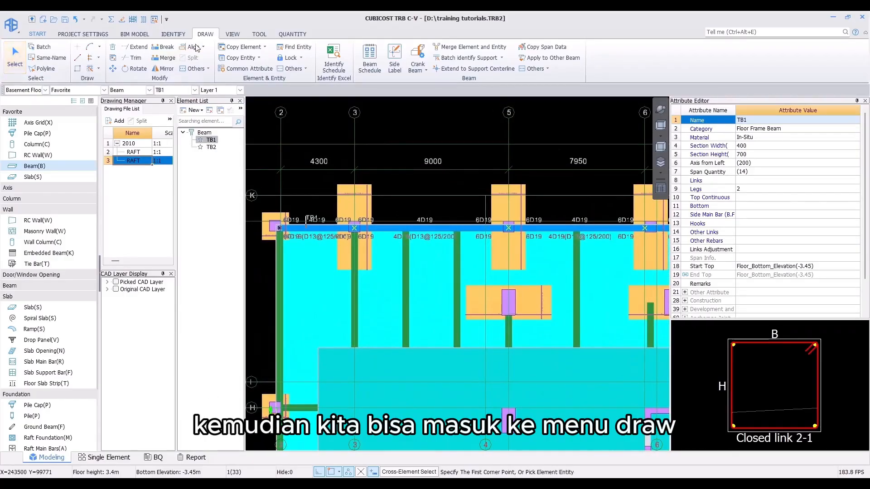
{"action": "left_click", "coordinate": [531, 60]}
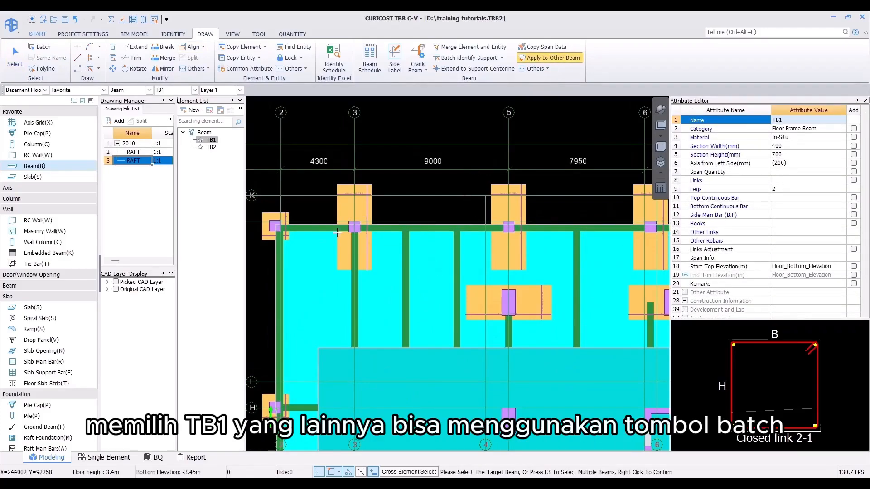
{"action": "left_click", "coordinate": [38, 47]}
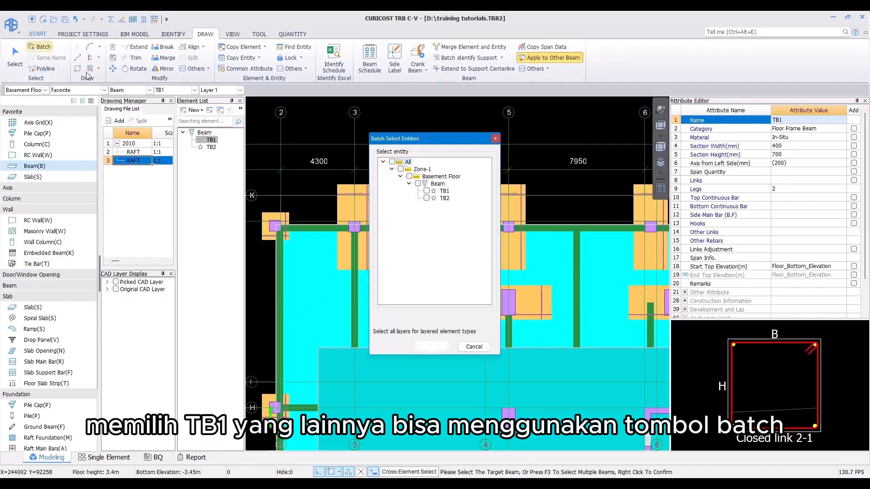
{"action": "left_click", "coordinate": [426, 191]}
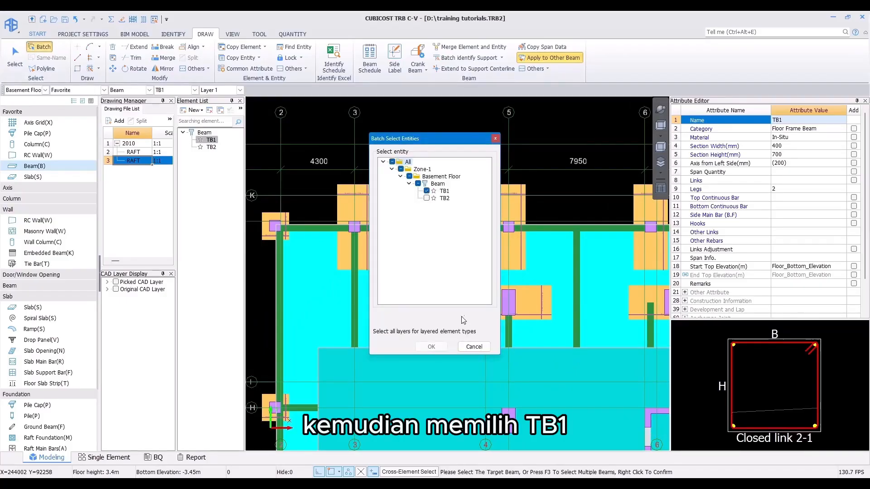
{"action": "left_click", "coordinate": [429, 347]}
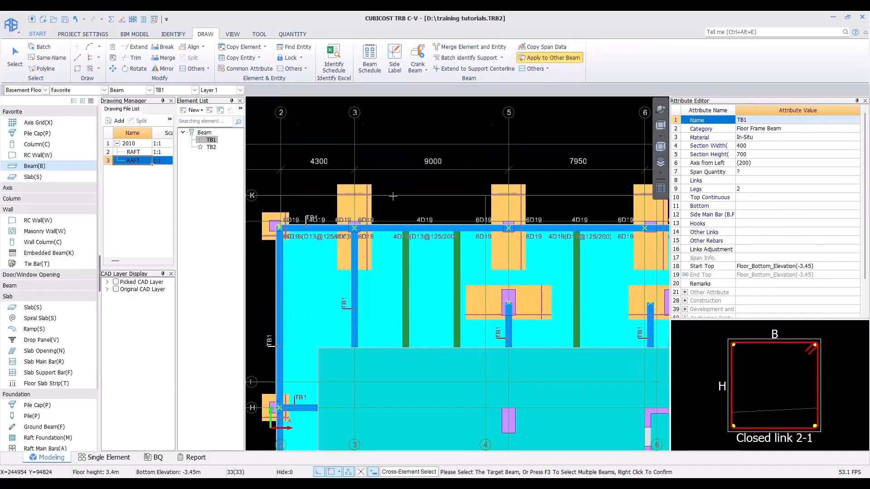
{"action": "scroll", "coordinate": [393, 195], "scroll_direction": "down", "scroll_amount": 3}
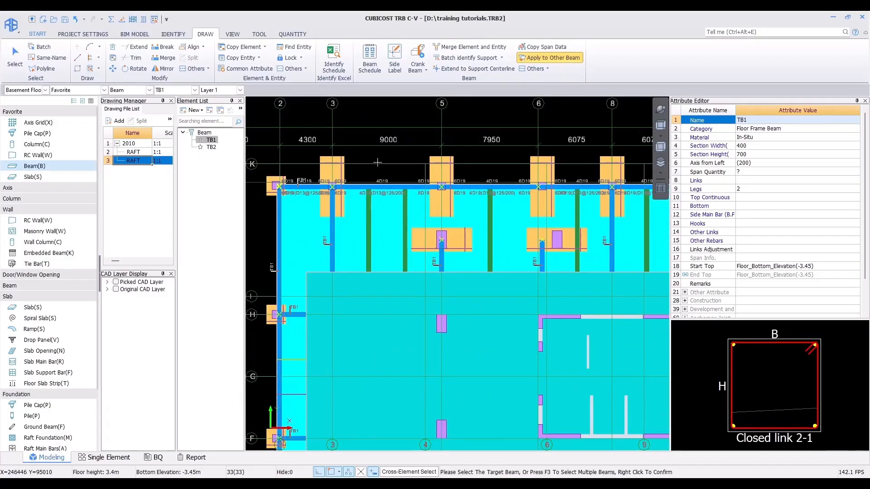
{"action": "right_click", "coordinate": [377, 163]}
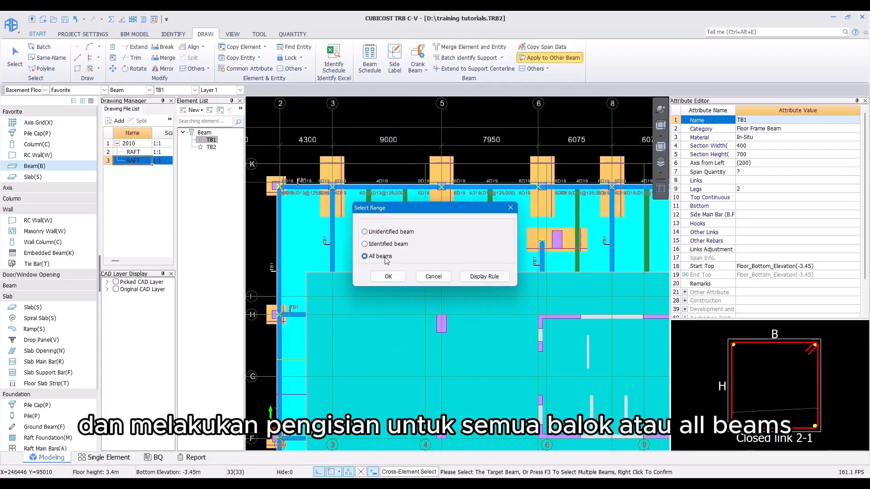
{"action": "left_click", "coordinate": [389, 276]}
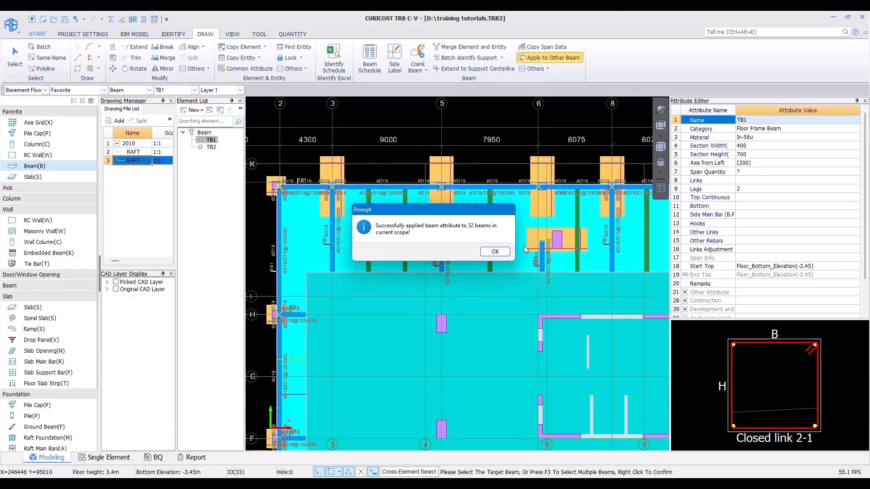
{"action": "left_click", "coordinate": [494, 252]}
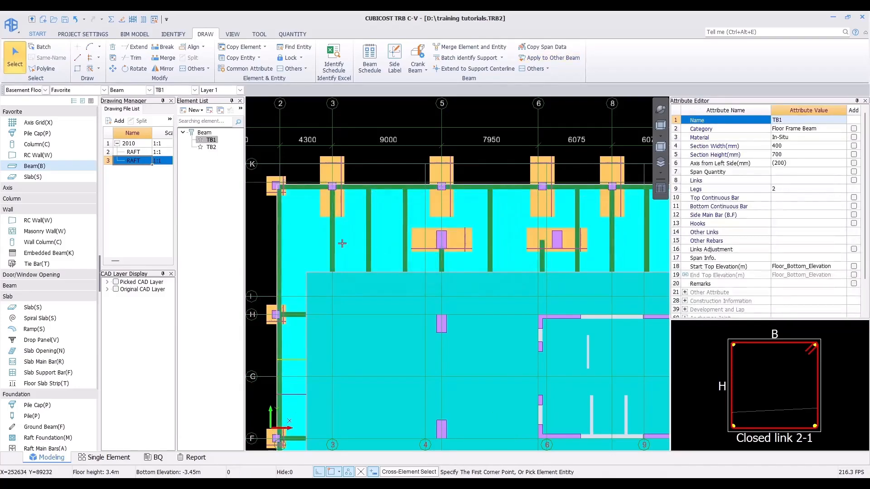
Step: Open Side Label on a TB2 tie beam between axes 3 and 4 to enter its rebar
{"action": "scroll", "coordinate": [342, 243], "scroll_direction": "up", "scroll_amount": 3}
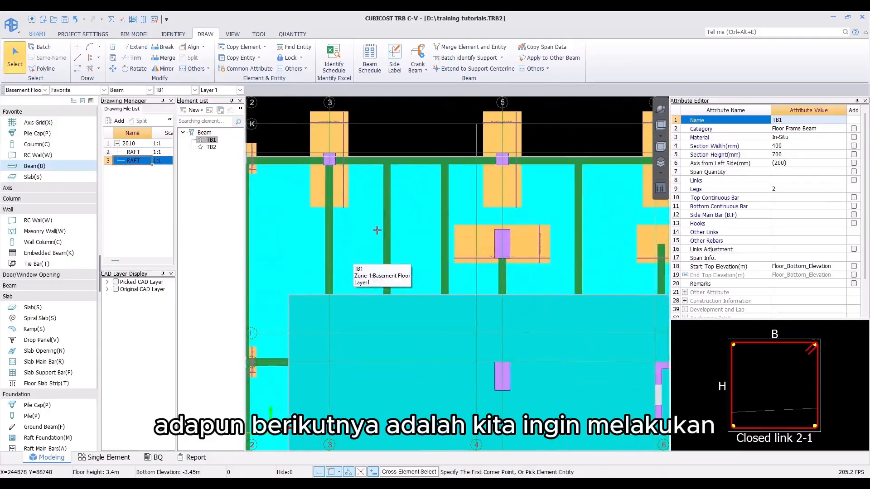
{"action": "left_click", "coordinate": [394, 66]}
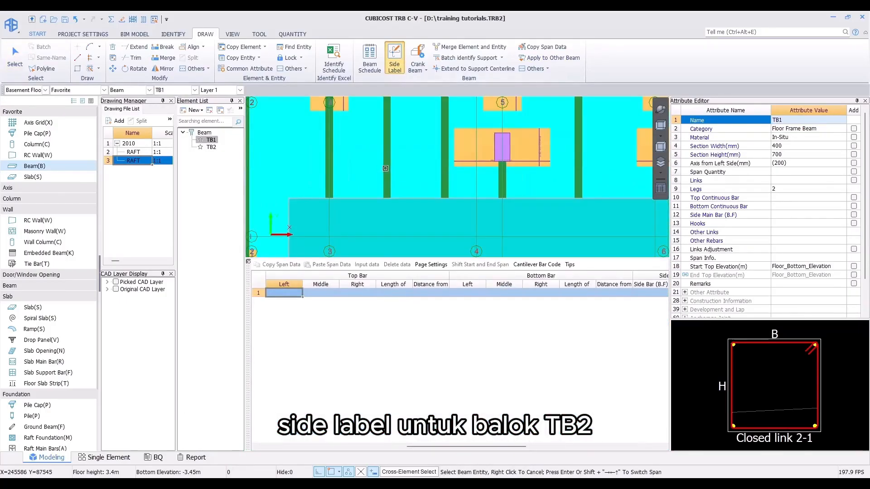
{"action": "left_click", "coordinate": [401, 195]}
{"action": "middle_click_drag", "start_coordinate": [369, 209], "coordinate": [375, 241]}
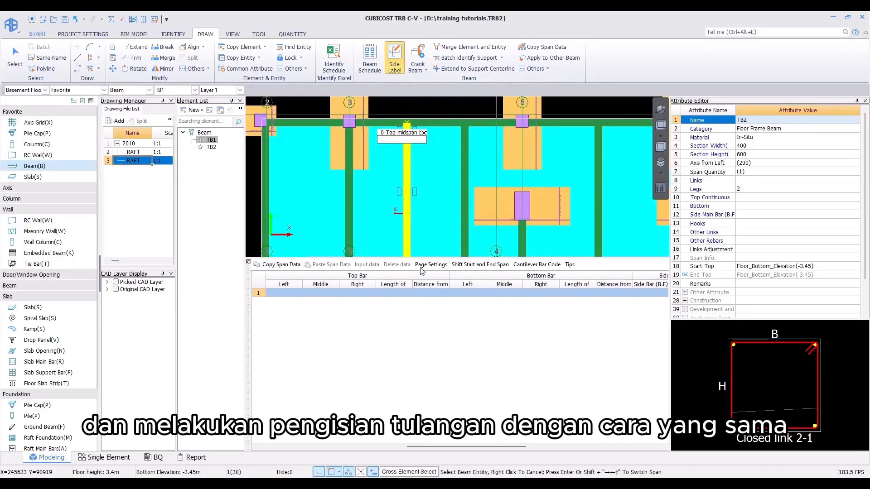
{"action": "mouse_move", "coordinate": [431, 215]}
{"action": "middle_mouse_down"}
{"action": "mouse_move", "coordinate": [428, 197]}
{"action": "mouse_move", "coordinate": [430, 205]}
{"action": "middle_mouse_up"}
{"action": "scroll", "coordinate": [420, 196], "scroll_direction": "up", "scroll_amount": 2}
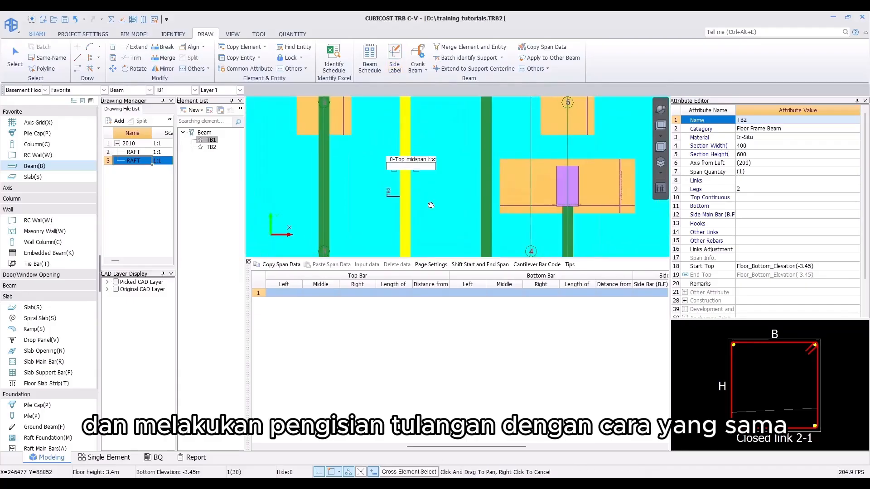
{"action": "scroll", "coordinate": [428, 199], "scroll_direction": "down", "scroll_amount": 1}
{"action": "scroll", "coordinate": [431, 201], "scroll_direction": "down", "scroll_amount": 1}
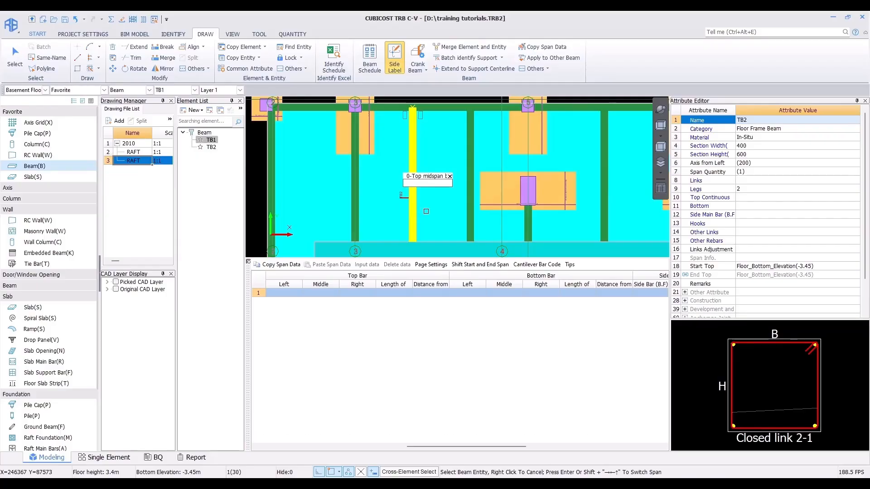
{"action": "middle_click_drag", "start_coordinate": [425, 211], "coordinate": [418, 207]}
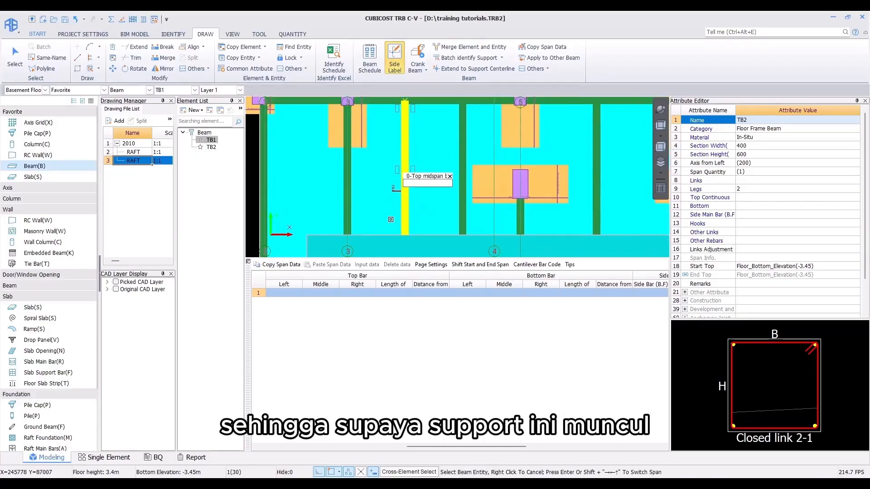
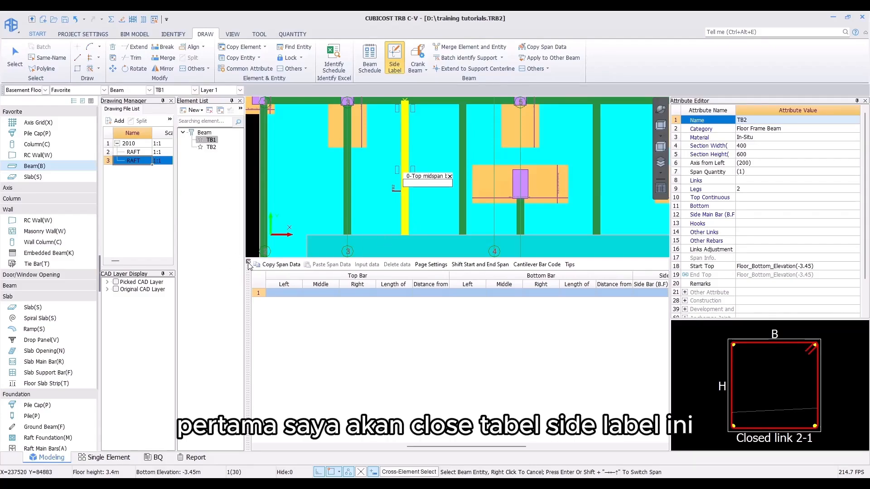
Step: Close the Side Label table and add a new rectangular beam type named Beam-Dummy
{"action": "left_click", "coordinate": [248, 262]}
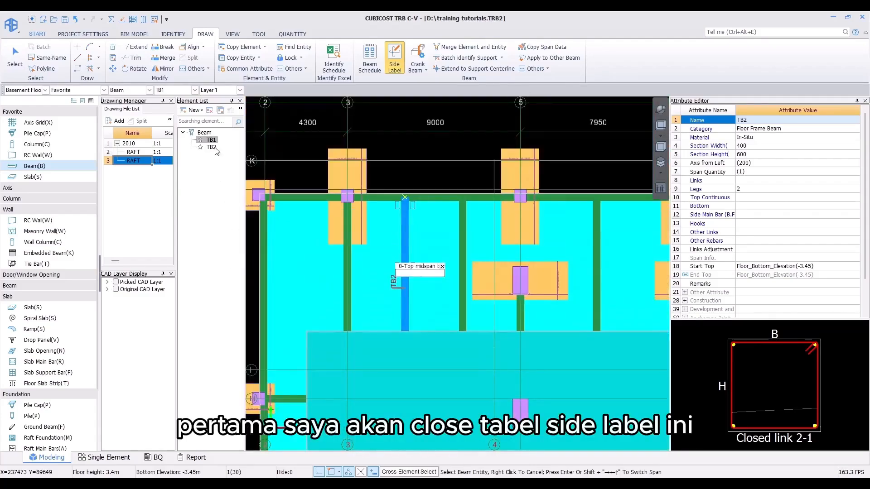
{"action": "left_click", "coordinate": [181, 113]}
{"action": "left_click", "coordinate": [201, 121]}
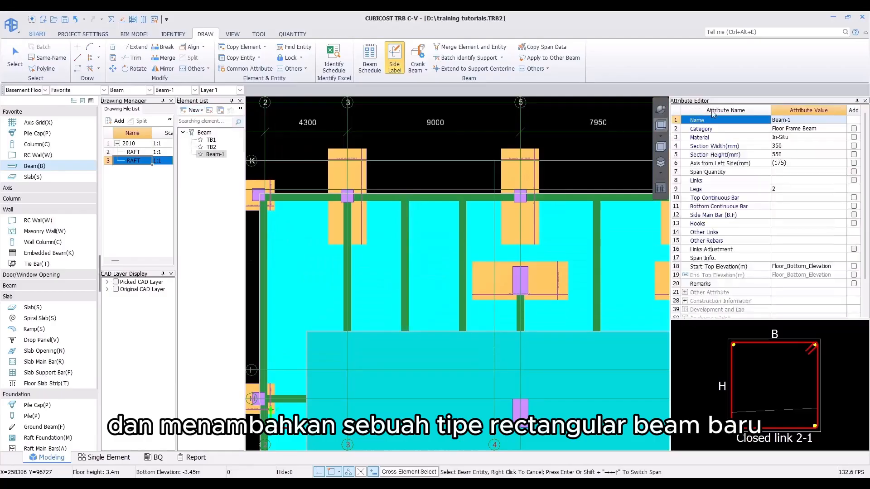
{"action": "left_click", "coordinate": [791, 120]}
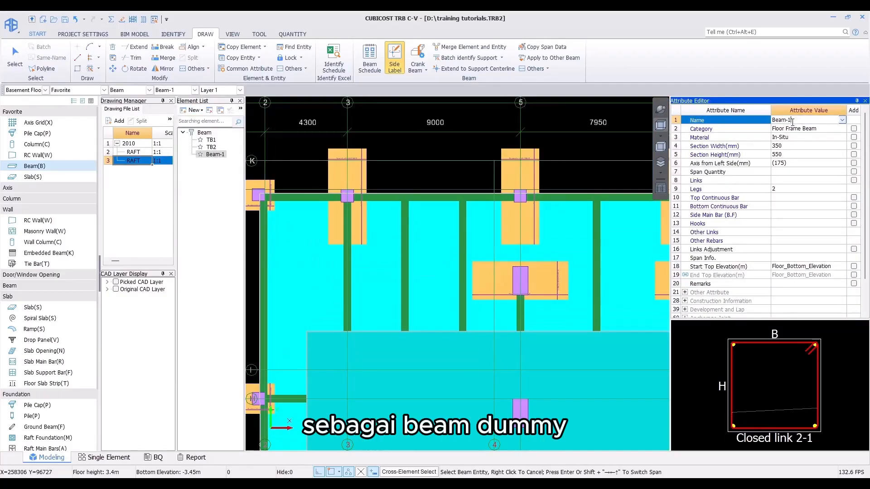
{"action": "type", "text": "Dumm"}
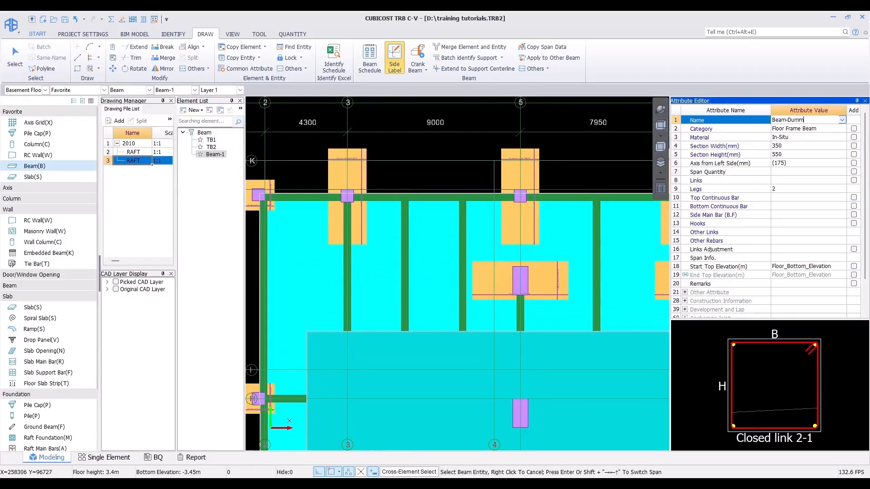
{"action": "type", "text": "y"}
{"action": "key", "text": "Return"}
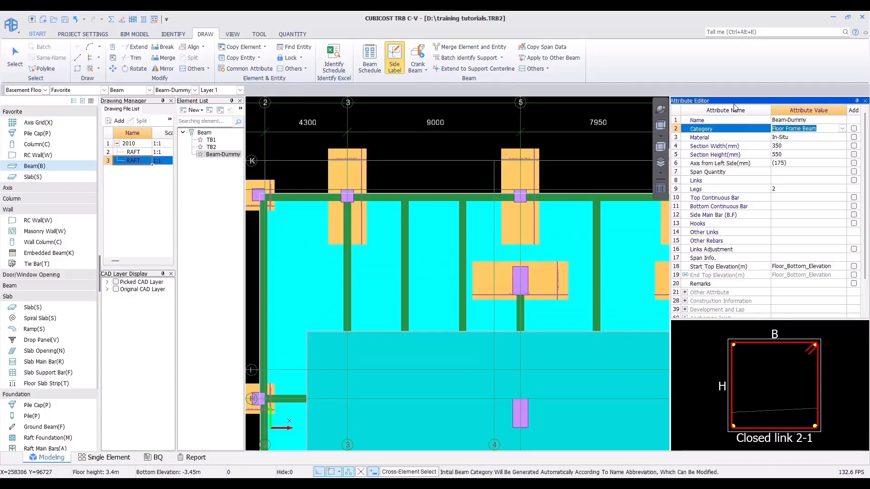
Step: Set Beam-Dummy's section width and section height to 1000 mm each
{"action": "left_click", "coordinate": [792, 149]}
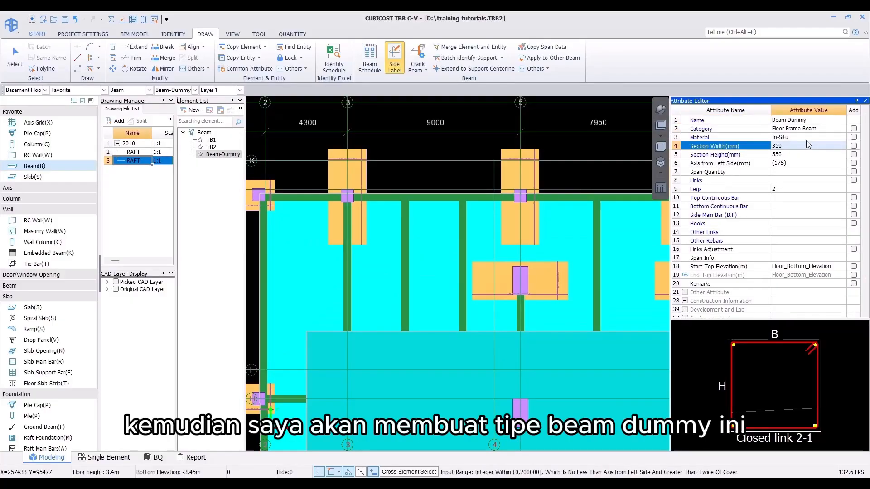
{"action": "type", "text": "1000"}
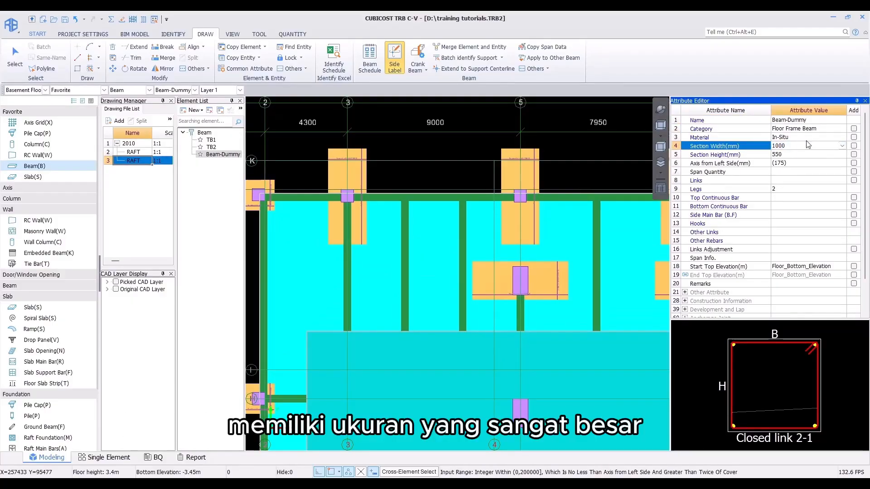
{"action": "key", "text": "Return"}
{"action": "type", "text": "1000"}
{"action": "key", "text": "Return"}
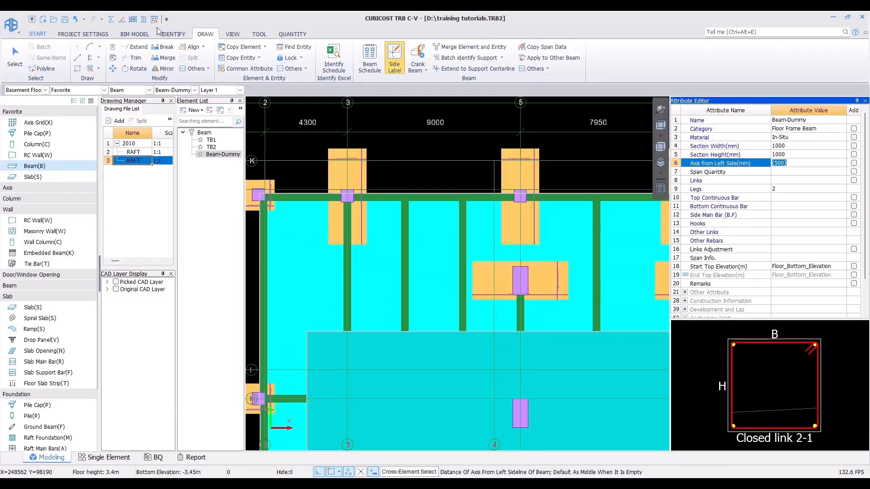
Step: Draw a Beam-Dummy rectangle along the raft's edge, from its first corner to the opposite corner near axis 22
{"action": "left_click", "coordinate": [78, 69]}
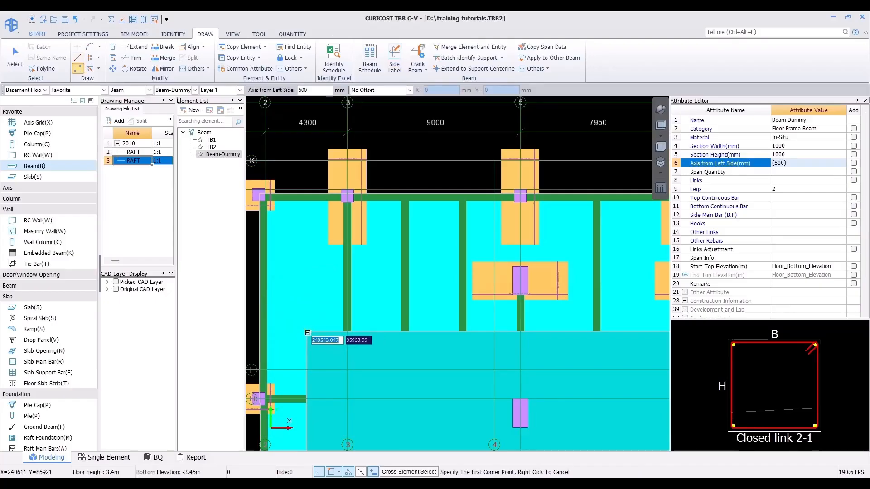
{"action": "left_click", "coordinate": [309, 330]}
{"action": "scroll", "coordinate": [309, 330], "scroll_direction": "down", "scroll_amount": 2}
{"action": "scroll", "coordinate": [311, 265], "scroll_direction": "down", "scroll_amount": 3}
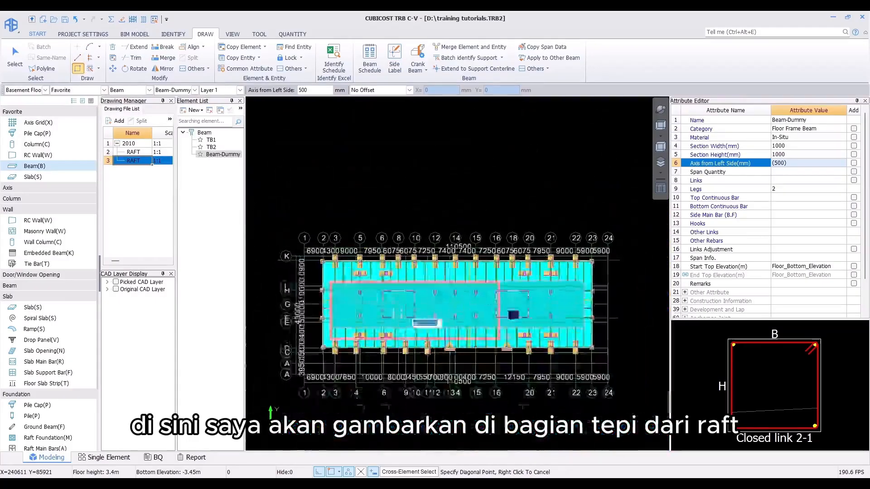
{"action": "scroll", "coordinate": [630, 329], "scroll_direction": "up", "scroll_amount": 3}
{"action": "scroll", "coordinate": [630, 329], "scroll_direction": "up", "scroll_amount": 3}
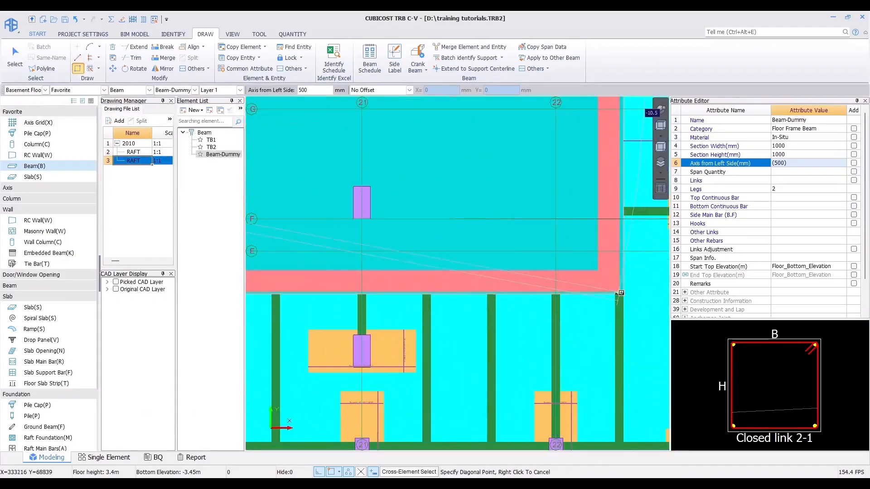
{"action": "key", "text": "F4"}
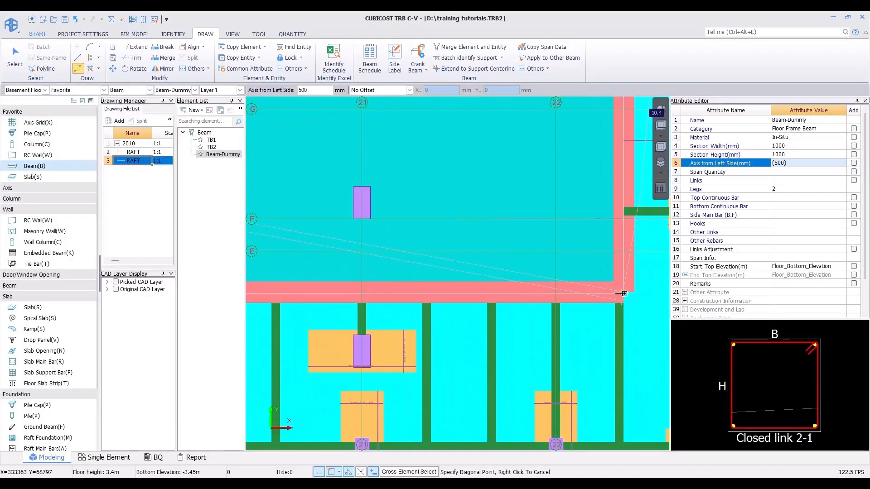
{"action": "left_click", "coordinate": [624, 293]}
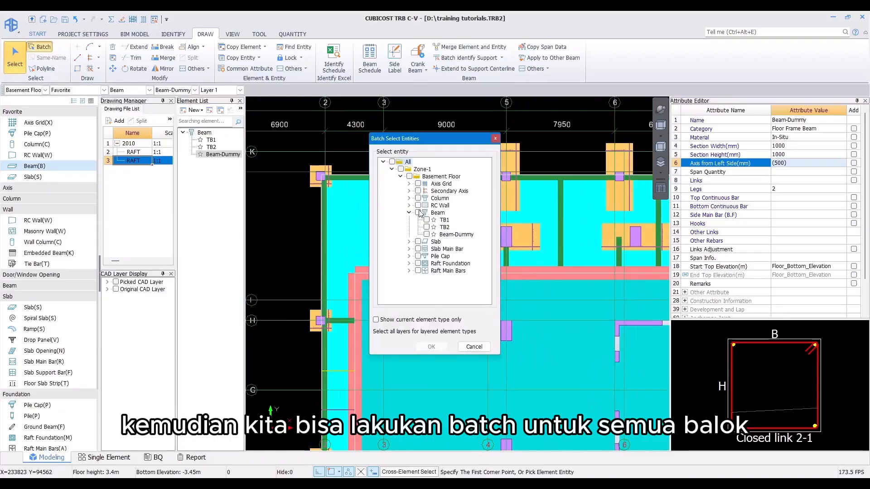
Step: Batch-select all TB1, TB2 and Beam-Dummy beams and run Batch Identify Support on them
{"action": "left_click", "coordinate": [417, 213]}
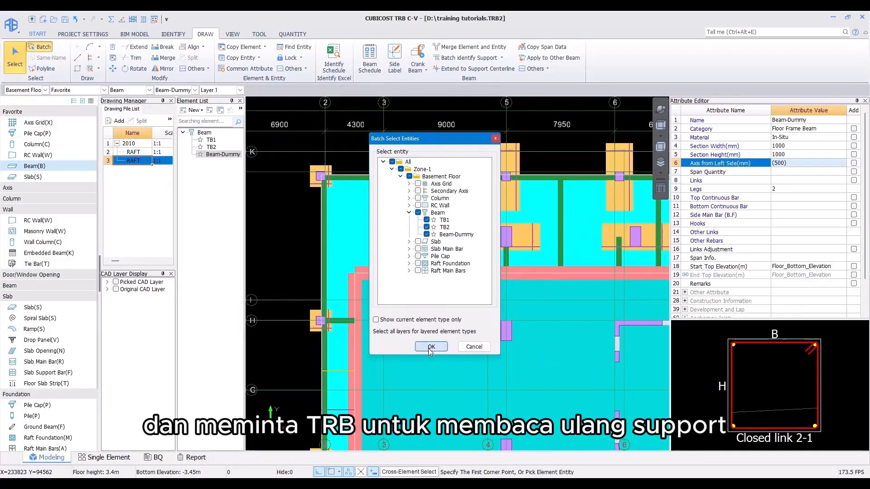
{"action": "left_click", "coordinate": [430, 346]}
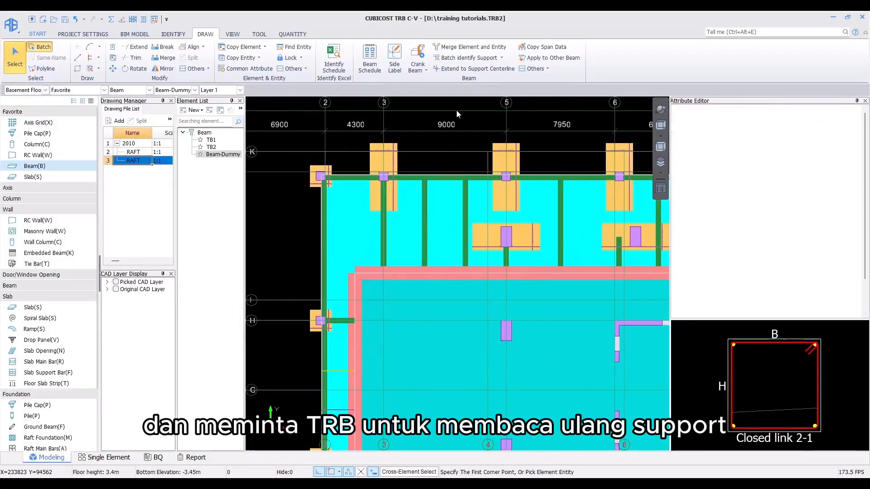
{"action": "left_click", "coordinate": [455, 58]}
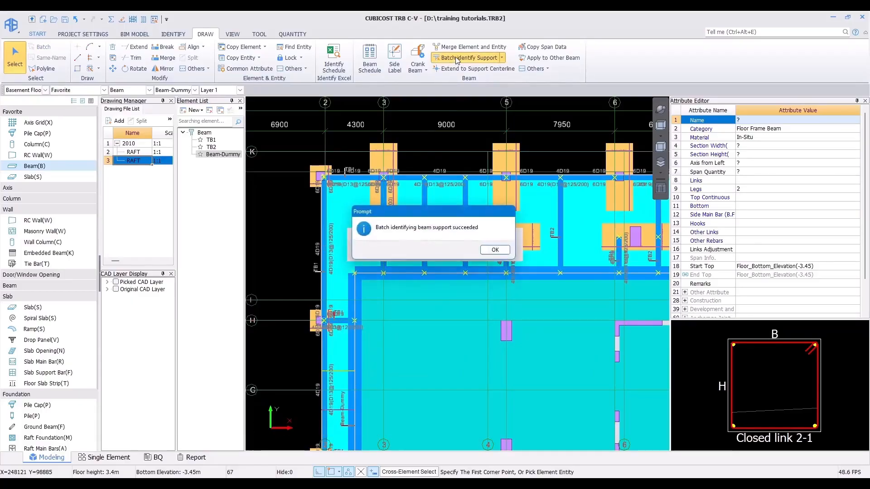
{"action": "left_click", "coordinate": [493, 250]}
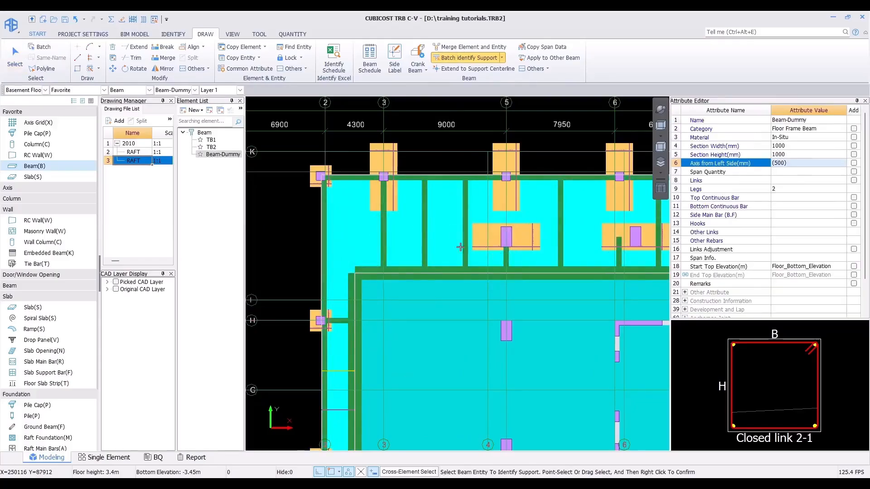
Step: Batch-select only the Beam-Dummy beams and delete them
{"action": "middle_click_drag", "start_coordinate": [491, 250], "coordinate": [431, 201]}
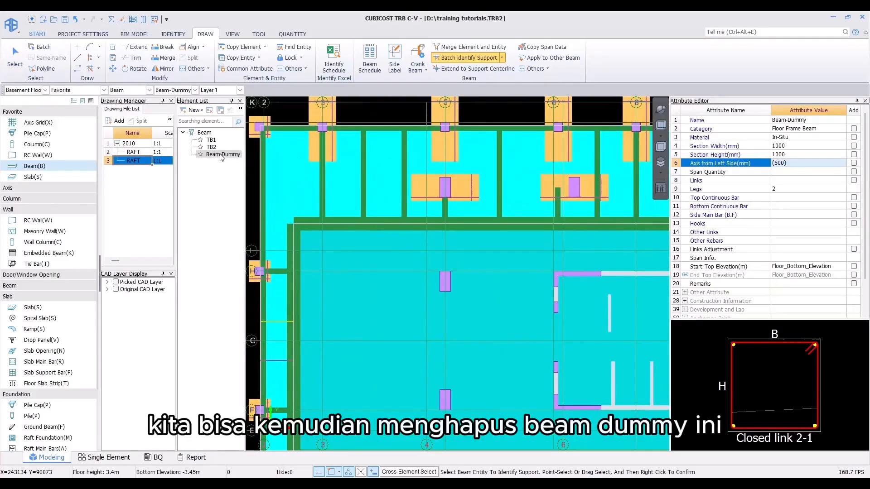
{"action": "right_click", "coordinate": [222, 155]}
{"action": "left_click", "coordinate": [18, 53]}
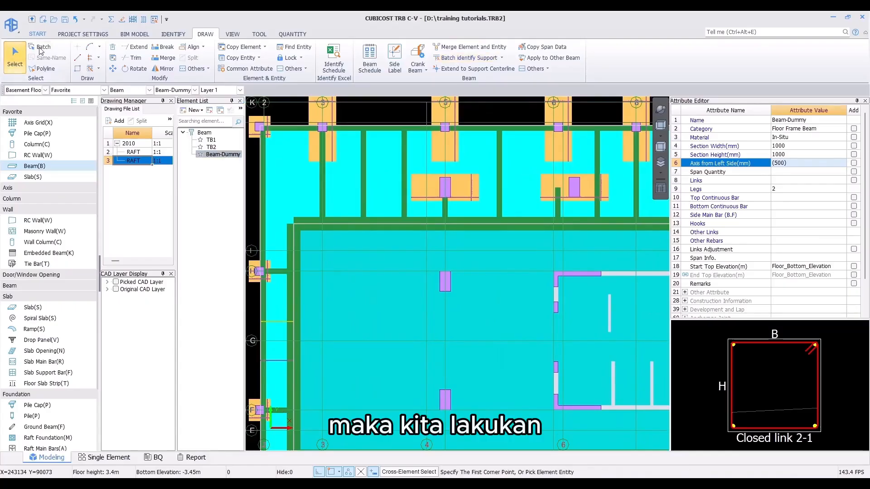
{"action": "left_click", "coordinate": [41, 48]}
{"action": "left_click", "coordinate": [426, 234]}
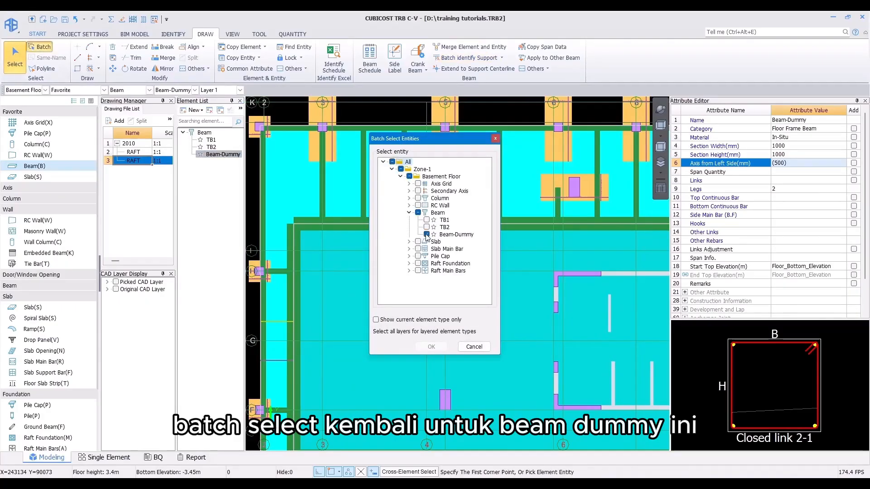
{"action": "left_click", "coordinate": [432, 347]}
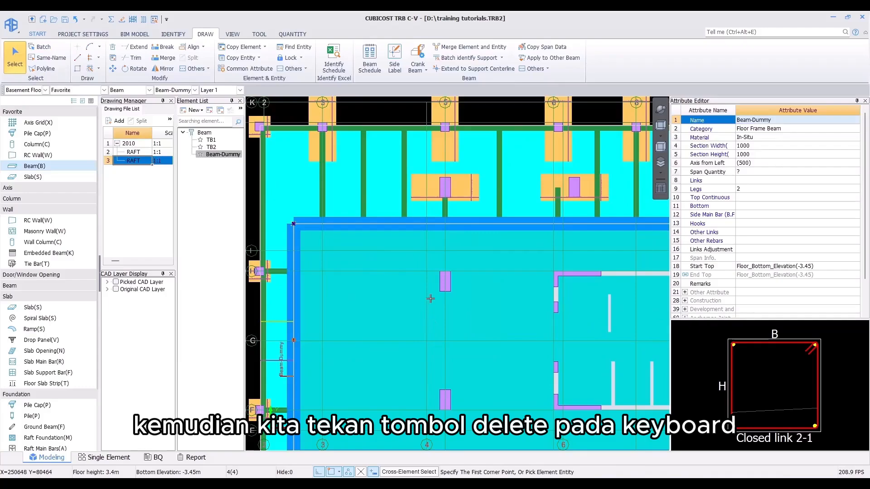
{"action": "key", "text": "Delete"}
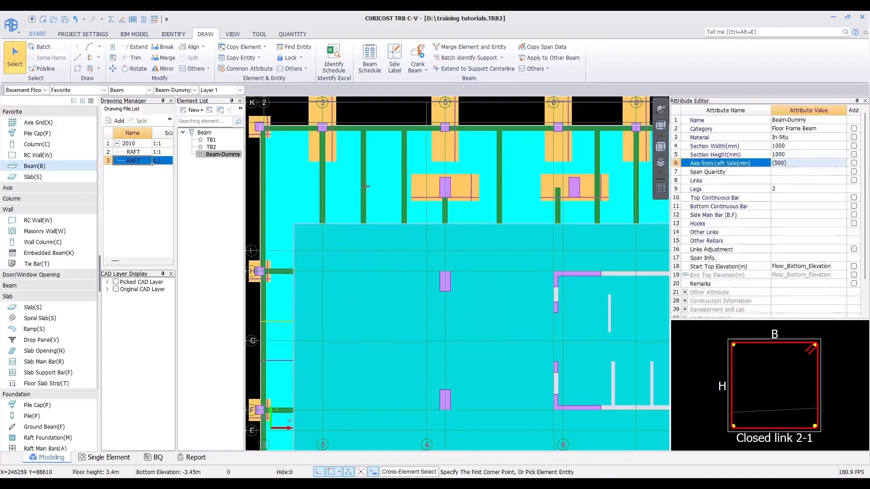
Step: Reopen Side Label on the TB2 beam between axes 3 and 4 and enter 3D19 as its left, middle and right top bars
{"action": "left_click", "coordinate": [401, 61]}
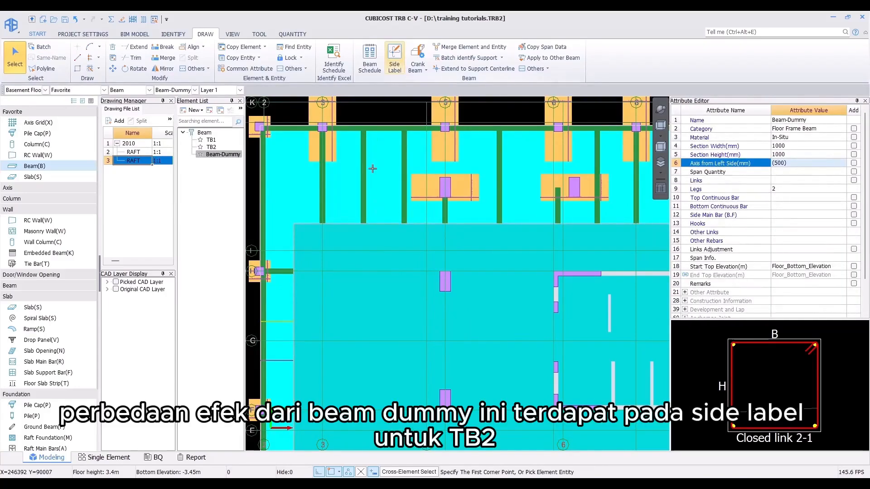
{"action": "left_click", "coordinate": [380, 135]}
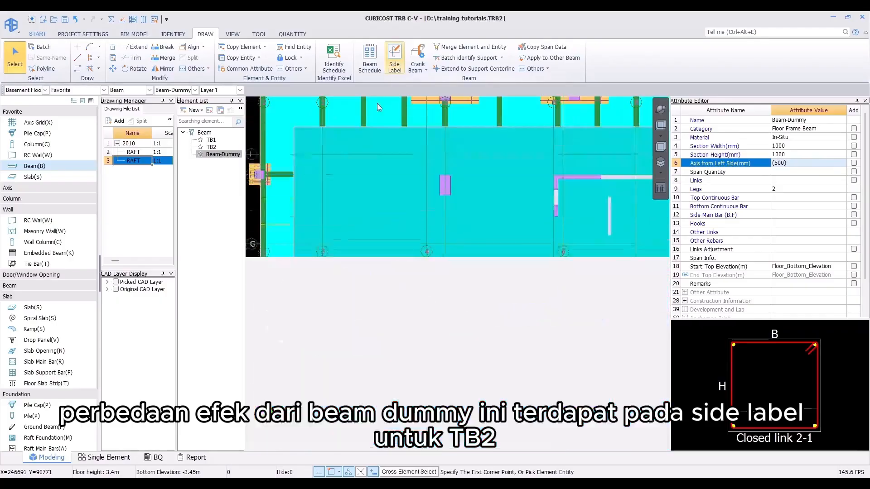
{"action": "left_click", "coordinate": [365, 105]}
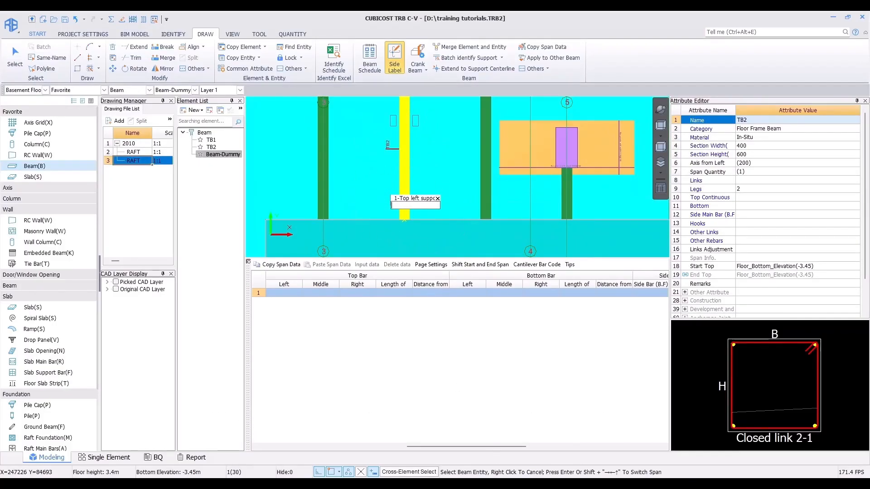
{"action": "left_click", "coordinate": [505, 485]}
{"action": "mouse_move", "coordinate": [373, 351]}
{"action": "left_mouse_down"}
{"action": "mouse_move", "coordinate": [383, 241]}
{"action": "mouse_move", "coordinate": [347, 165]}
{"action": "mouse_move", "coordinate": [303, 171]}
{"action": "left_mouse_up"}
{"action": "type", "text": "3D19"}
{"action": "key", "text": "Return"}
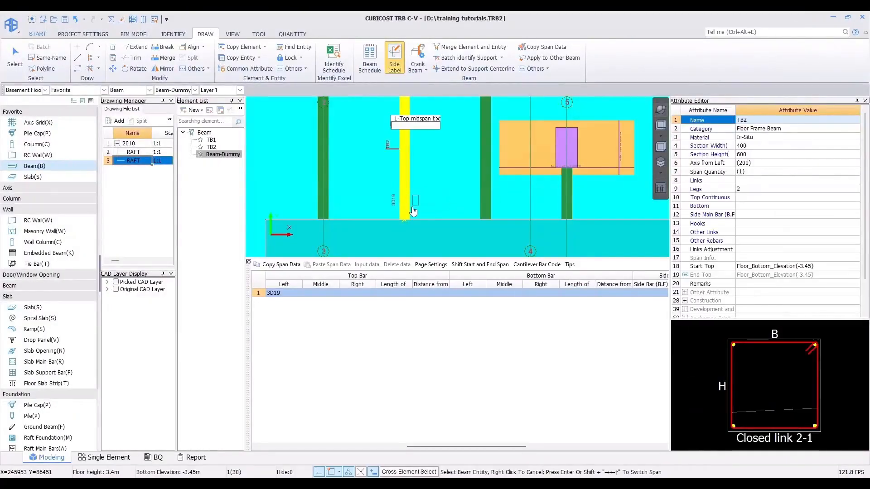
{"action": "type", "text": "3D19"}
{"action": "key", "text": "Return"}
{"action": "type", "text": "3D19"}
{"action": "key", "text": "Return"}
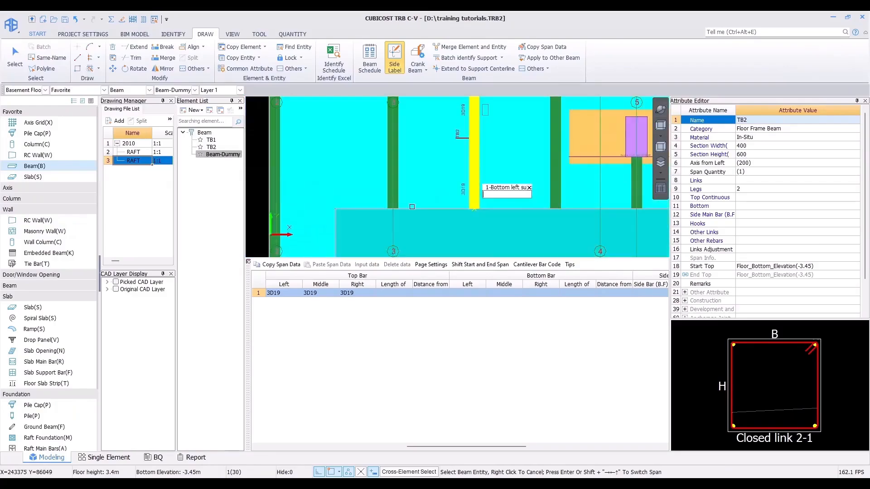
Step: Enter TB2's bottom bars as 4D19 left, 6D19 middle and 4D19 right
{"action": "type", "text": "4D19"}
{"action": "key", "text": "Return"}
{"action": "type", "text": "6D19"}
{"action": "key", "text": "Return"}
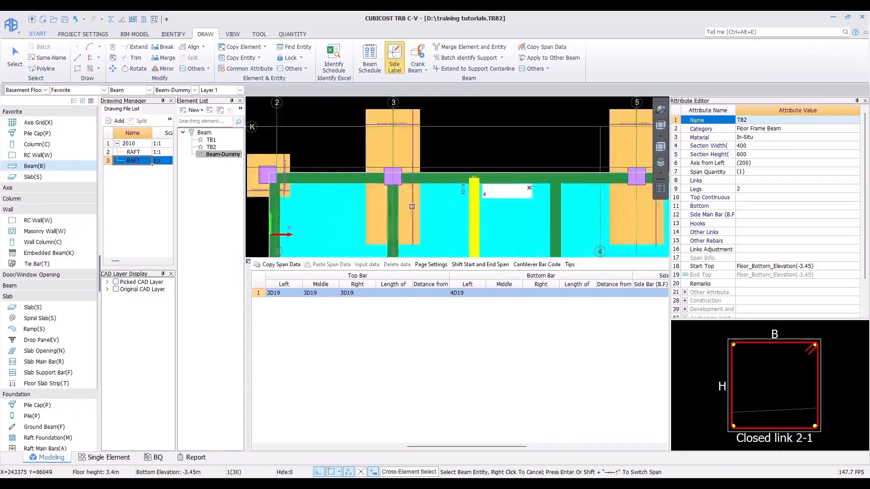
{"action": "type", "text": "4D19"}
{"action": "key", "text": "Return"}
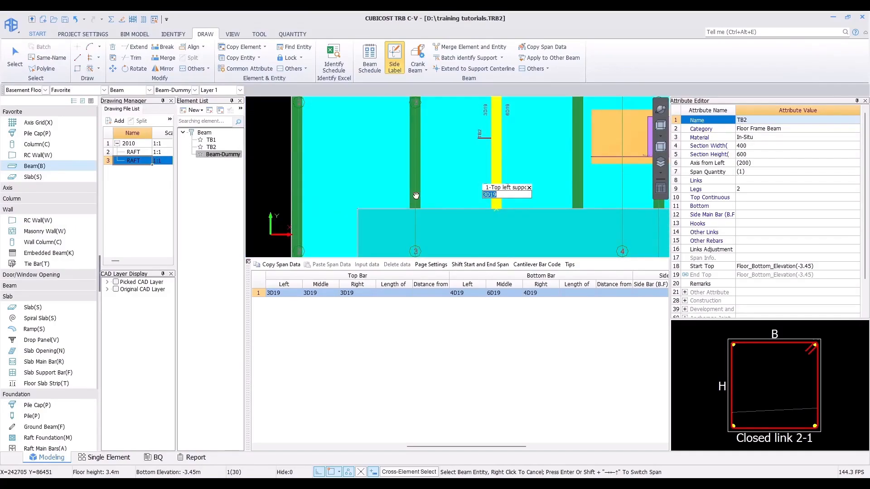
Step: Check the TB2 section in the CAD drawing and set TB2's link to D10-150/250
{"action": "key", "text": "alt+Tab"}
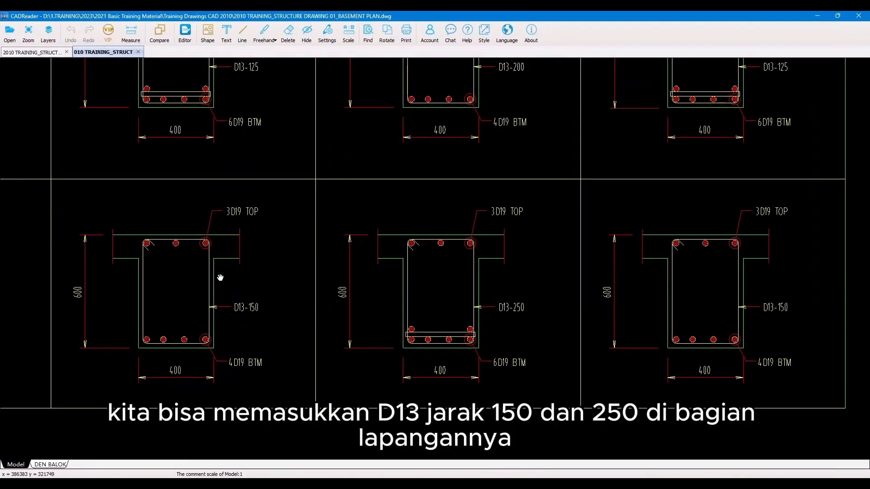
{"action": "key", "text": "alt+Tab"}
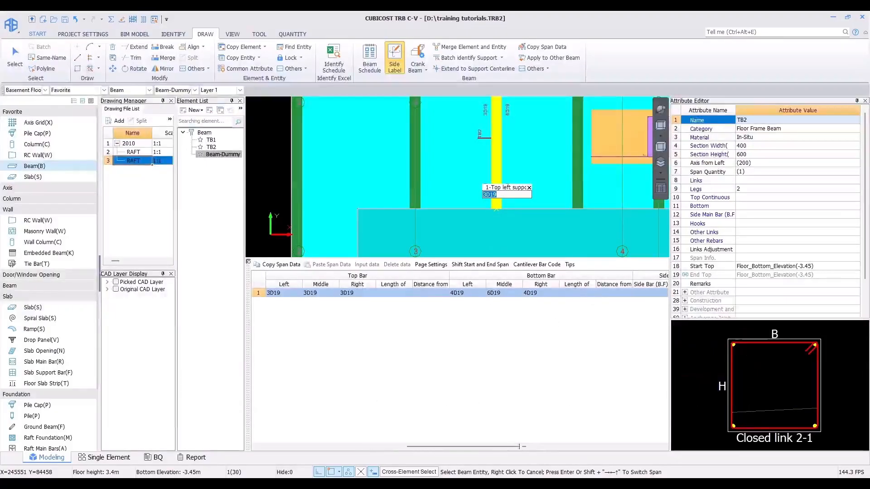
{"action": "left_click", "coordinate": [547, 447]}
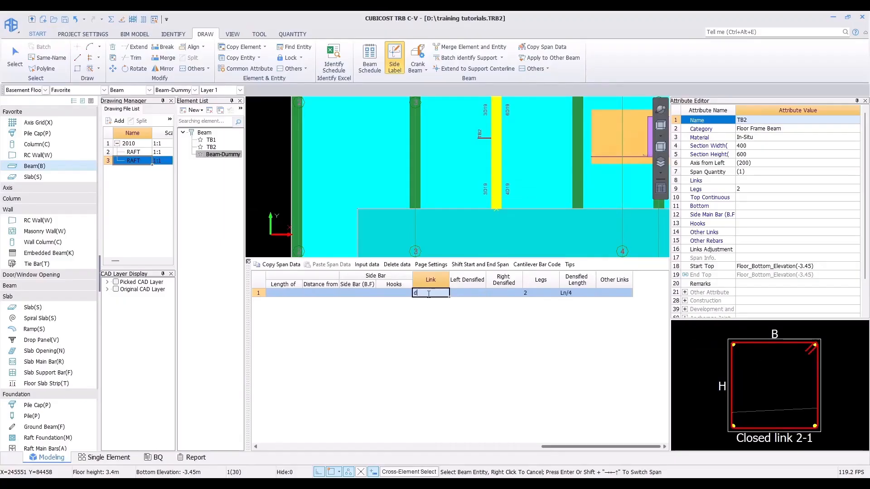
{"action": "type", "text": "d10-150/250"}
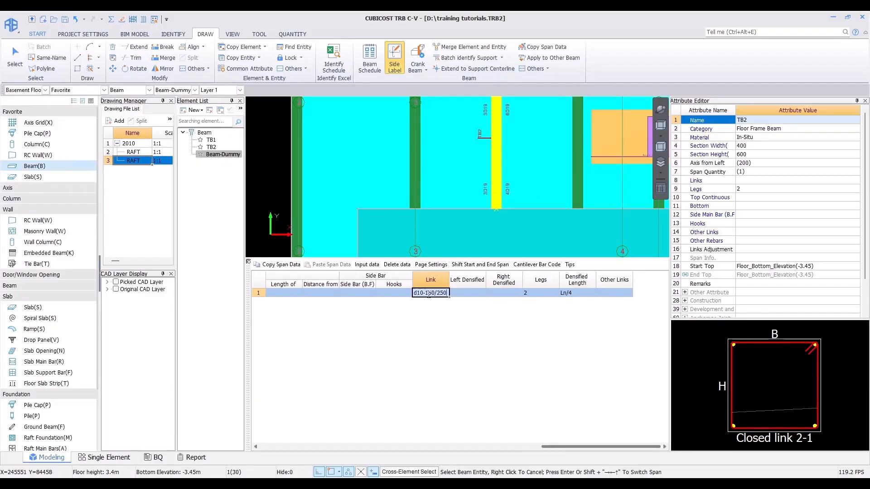
{"action": "key", "text": "Return"}
{"action": "scroll", "coordinate": [388, 175], "scroll_direction": "down", "scroll_amount": 5}
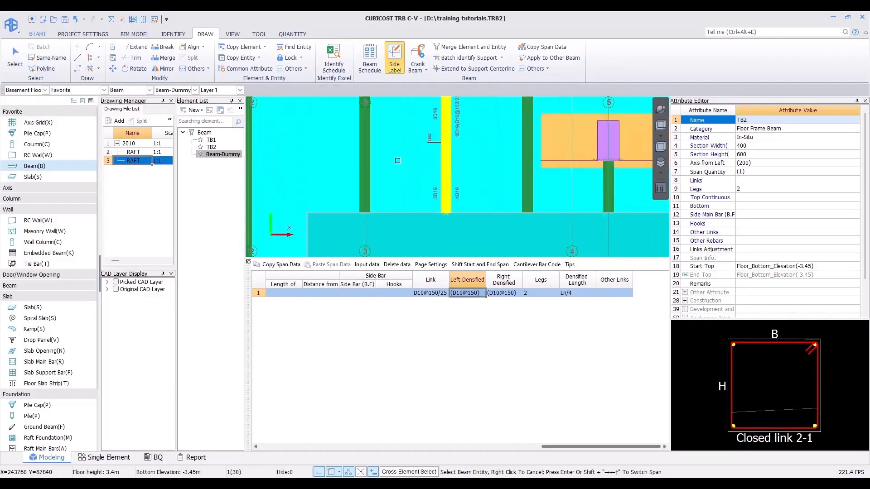
{"action": "middle_click_drag", "start_coordinate": [388, 175], "coordinate": [376, 184]}
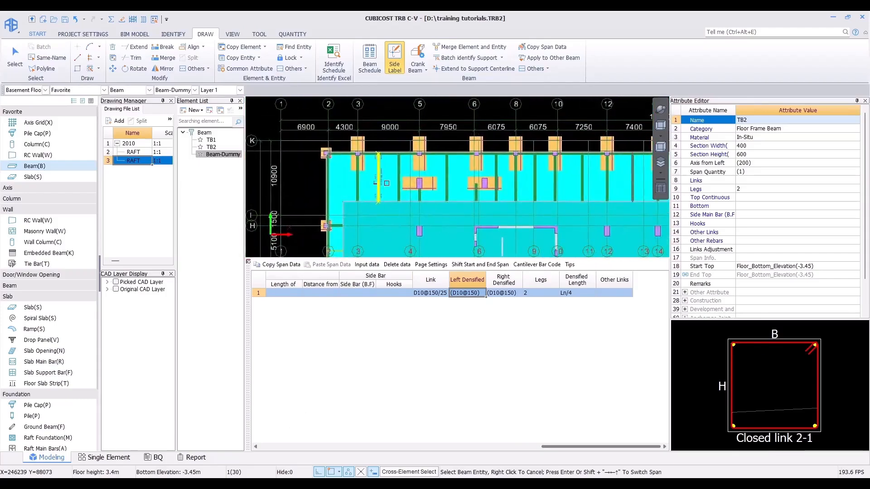
Step: Apply the TB2 beam's rebar to all other TB2 beams by batch-selecting TB2 across all beams
{"action": "scroll", "coordinate": [387, 187], "scroll_direction": "up", "scroll_amount": 3}
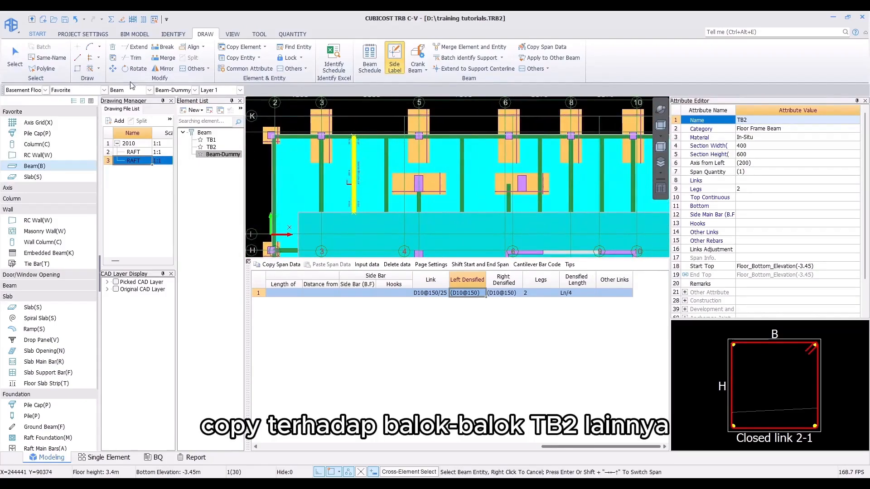
{"action": "left_click", "coordinate": [554, 59]}
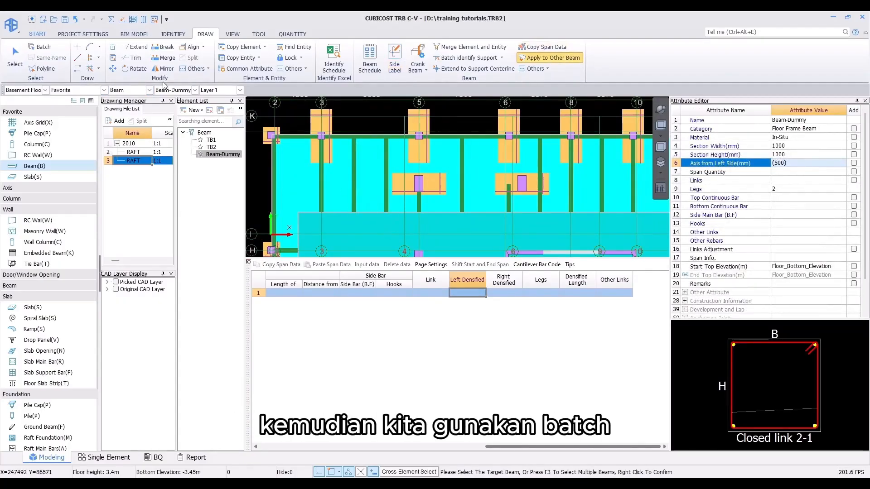
{"action": "left_click", "coordinate": [45, 50]}
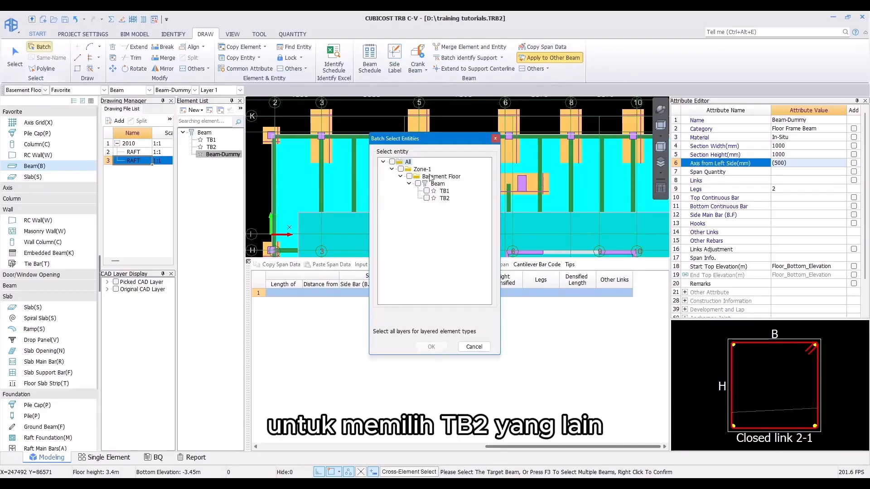
{"action": "left_click", "coordinate": [427, 198]}
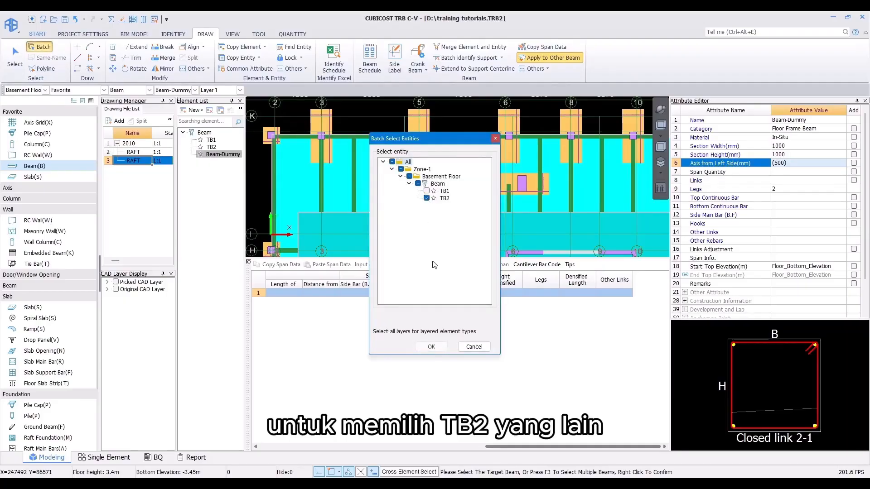
{"action": "left_click", "coordinate": [442, 350]}
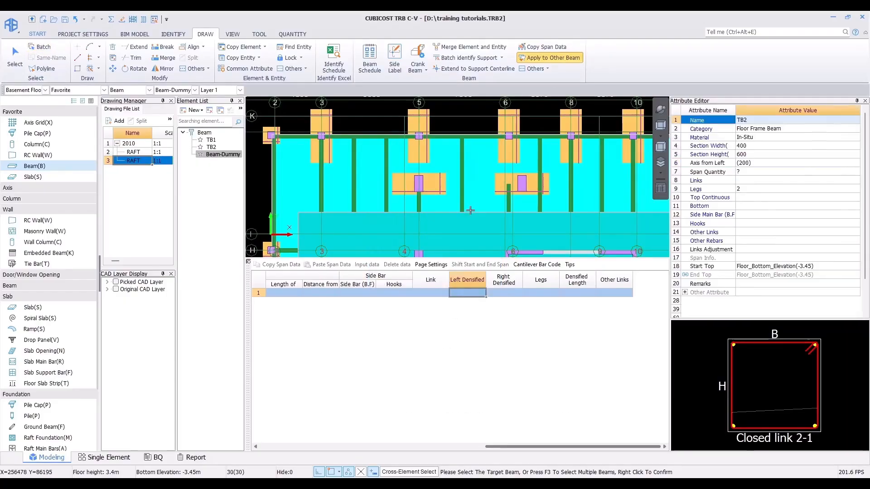
{"action": "right_click", "coordinate": [461, 172]}
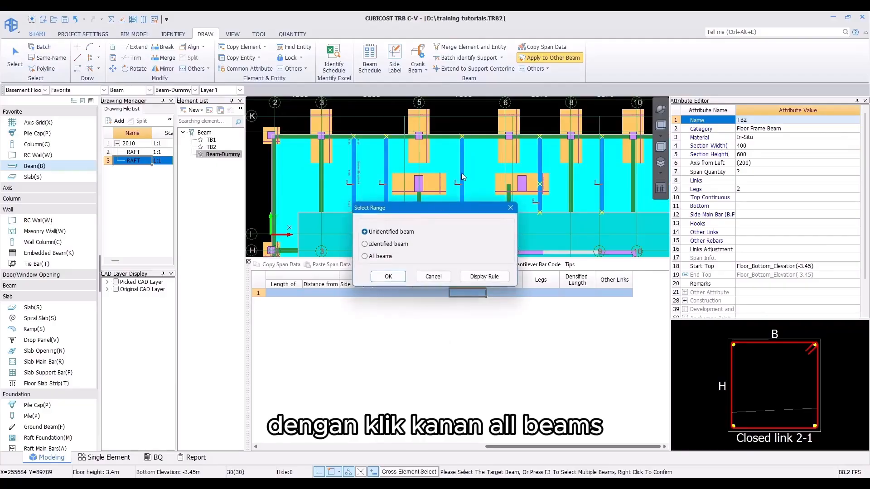
{"action": "left_click", "coordinate": [381, 256]}
{"action": "left_click", "coordinate": [388, 277]}
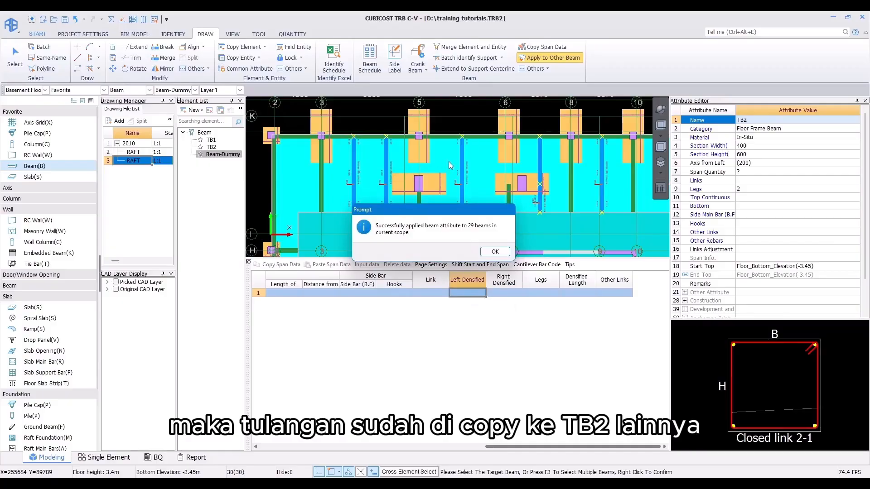
{"action": "left_click", "coordinate": [495, 251]}
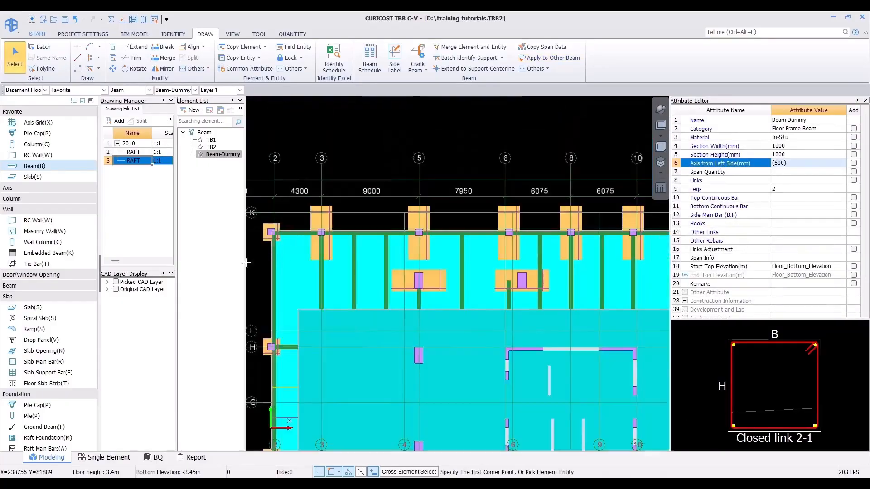
{"action": "scroll", "coordinate": [437, 200], "scroll_direction": "down", "scroll_amount": 4}
{"action": "middle_click_drag", "start_coordinate": [445, 212], "coordinate": [362, 249]}
{"action": "scroll", "coordinate": [337, 234], "scroll_direction": "down", "scroll_amount": 2}
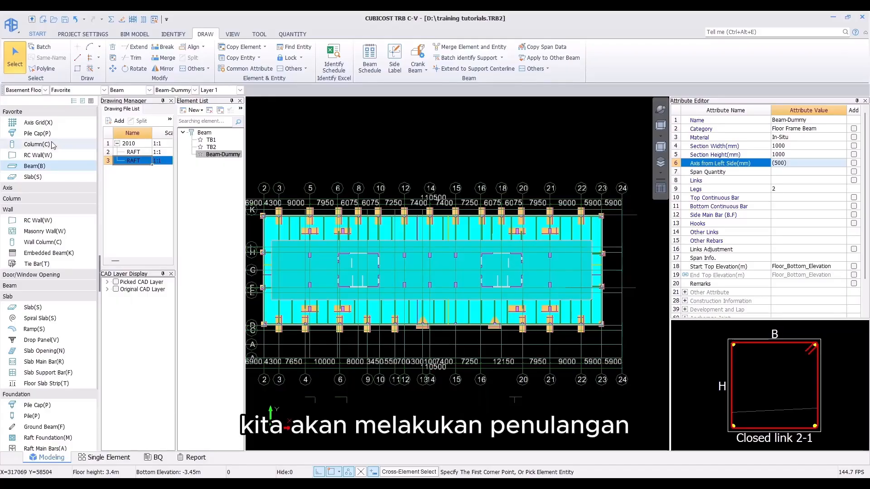
Step: Switch to Level 1 and import the Beam Rebar Table for Basement _ Typical Floor Excel file with Identify Schedule
{"action": "left_click", "coordinate": [45, 90]}
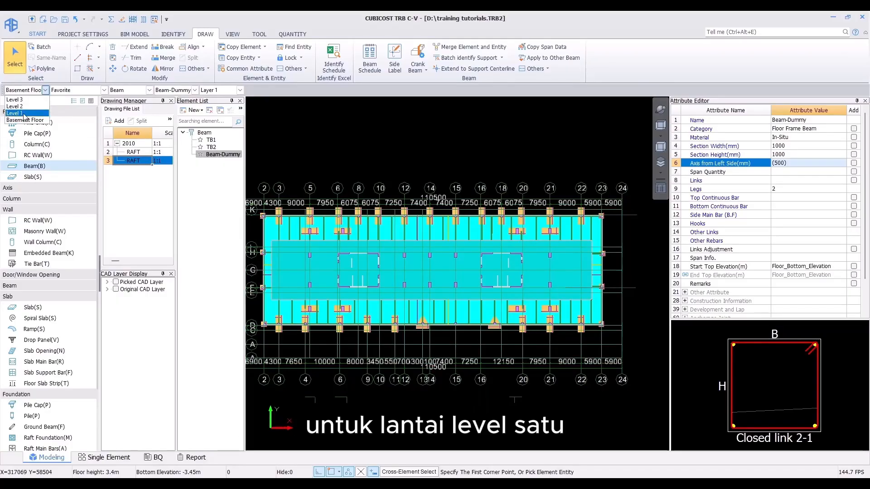
{"action": "left_click", "coordinate": [24, 113]}
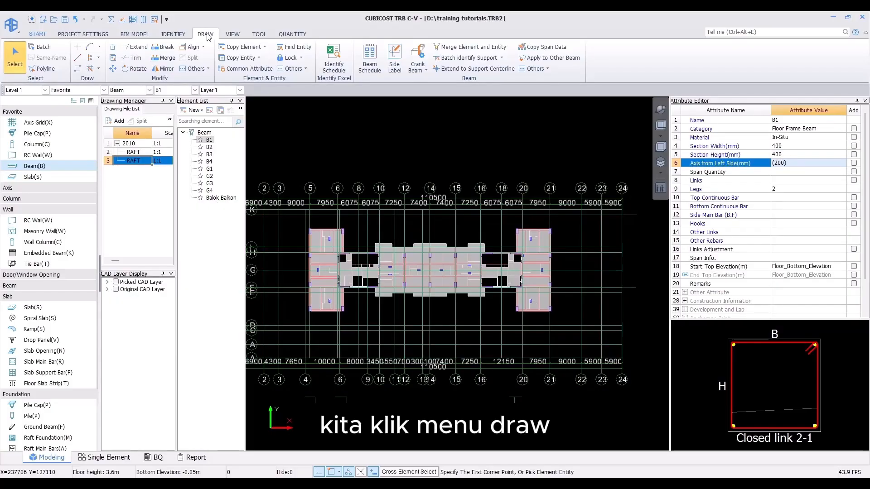
{"action": "left_click", "coordinate": [339, 59]}
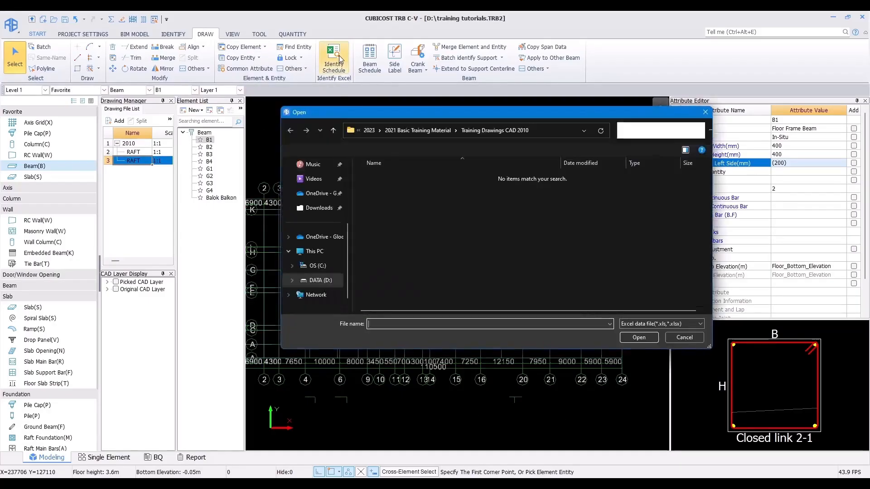
{"action": "left_click", "coordinate": [424, 129]}
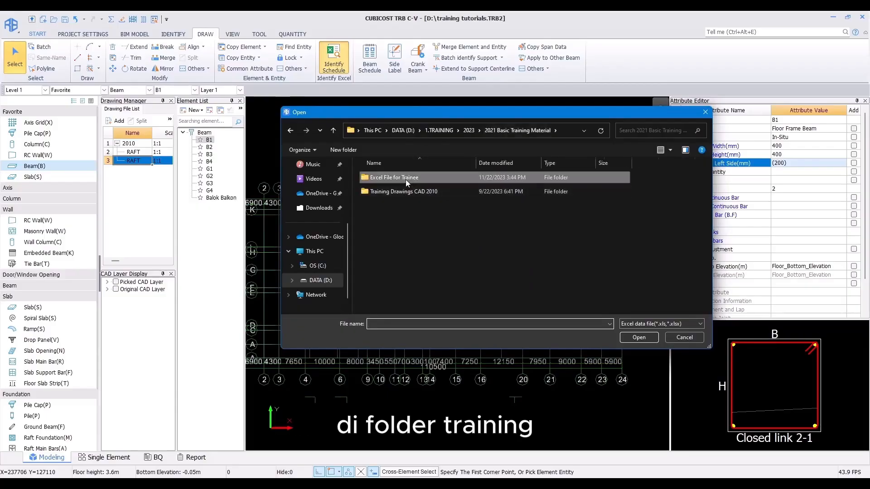
{"action": "double_click", "coordinate": [406, 179]}
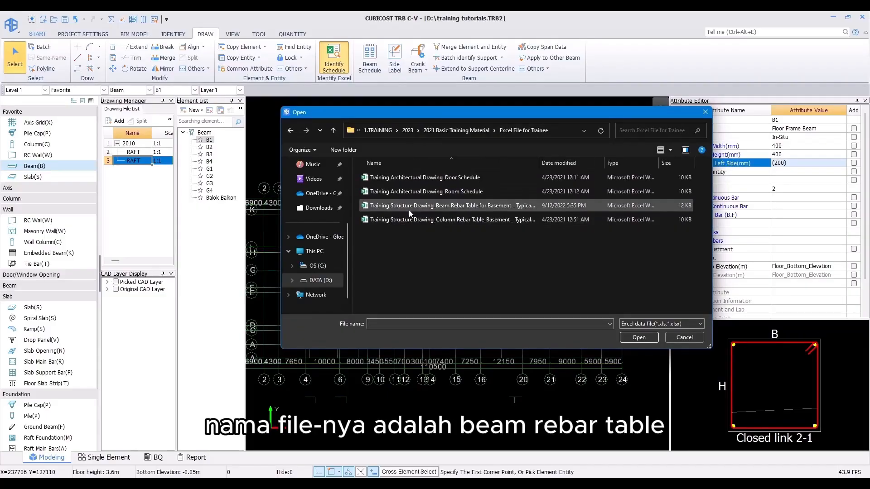
{"action": "left_click", "coordinate": [408, 206]}
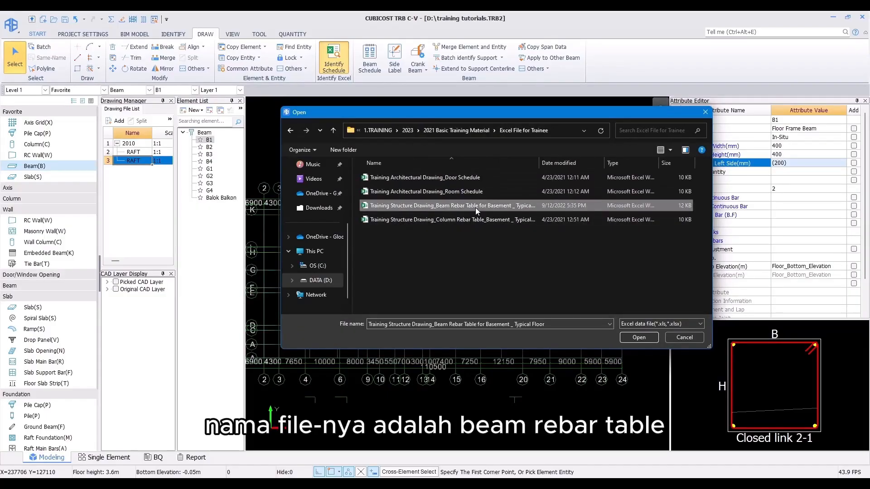
{"action": "left_click", "coordinate": [638, 338]}
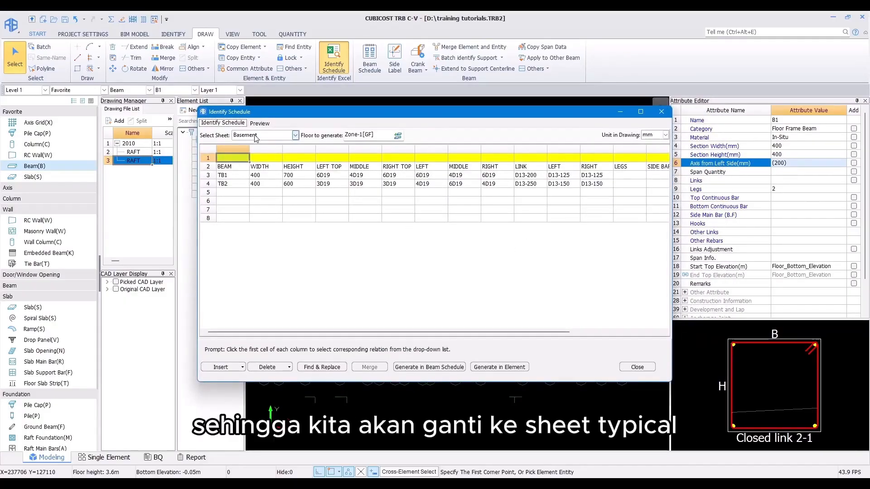
Step: Switch the schedule to the Typical sheet
{"action": "left_click", "coordinate": [295, 135]}
{"action": "left_click", "coordinate": [243, 153]}
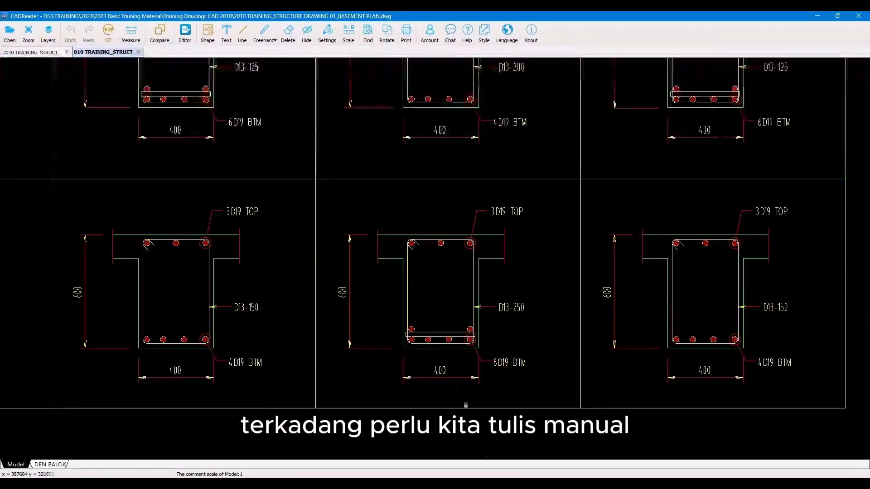
{"action": "scroll", "coordinate": [368, 302], "scroll_direction": "down", "scroll_amount": 3}
{"action": "scroll", "coordinate": [369, 302], "scroll_direction": "down", "scroll_amount": 3}
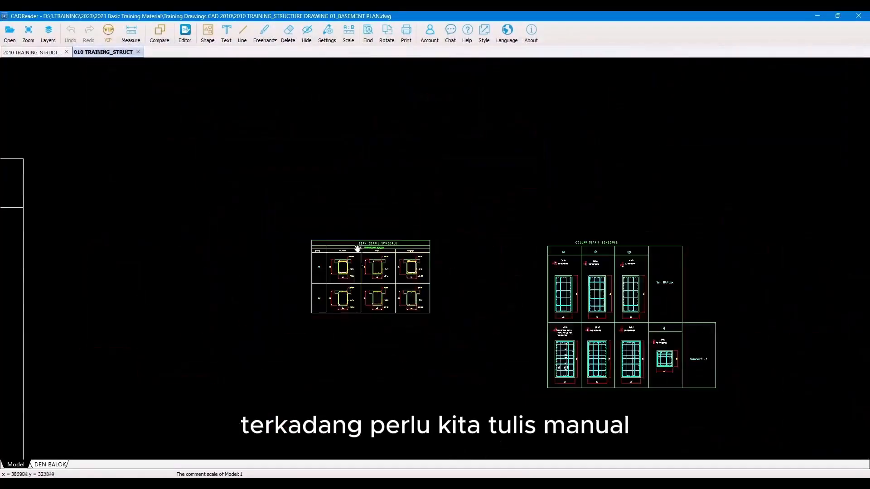
Step: Examine the beam detail schedule in the typical structure plan drawing in CADReader
{"action": "left_click", "coordinate": [16, 52]}
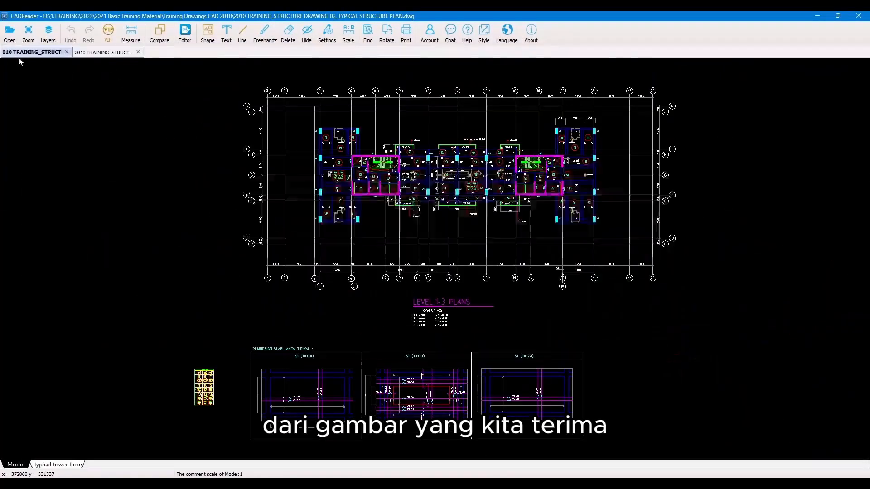
{"action": "scroll", "coordinate": [192, 407], "scroll_direction": "up", "scroll_amount": 5}
{"action": "scroll", "coordinate": [215, 398], "scroll_direction": "up", "scroll_amount": 2}
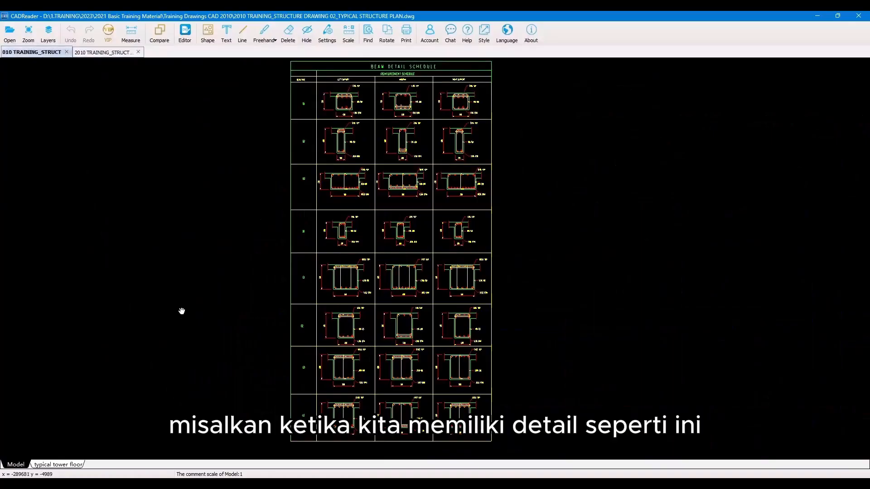
{"action": "scroll", "coordinate": [338, 90], "scroll_direction": "up", "scroll_amount": 4}
{"action": "left_click_drag", "start_coordinate": [327, 137], "coordinate": [323, 229]}
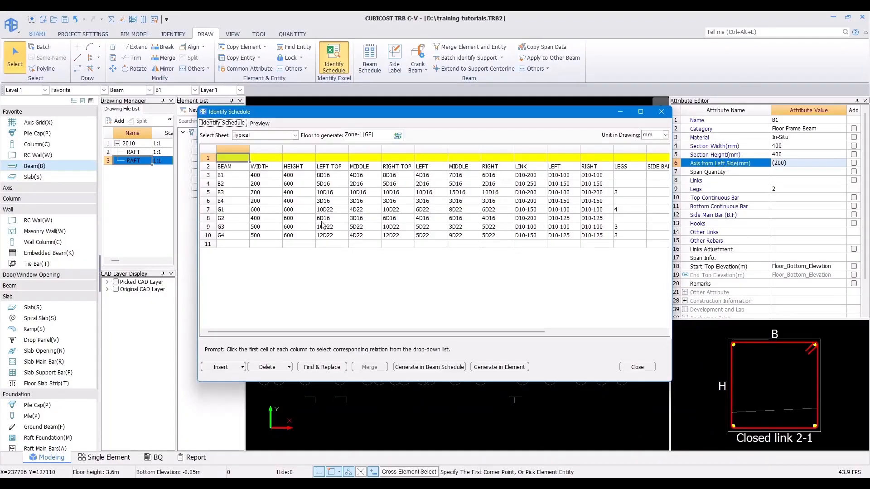
Step: Enlarge the Identify Schedule dialog and map the first three columns to Beam, Width and Height
{"action": "left_click_drag", "start_coordinate": [243, 115], "coordinate": [108, 97]}
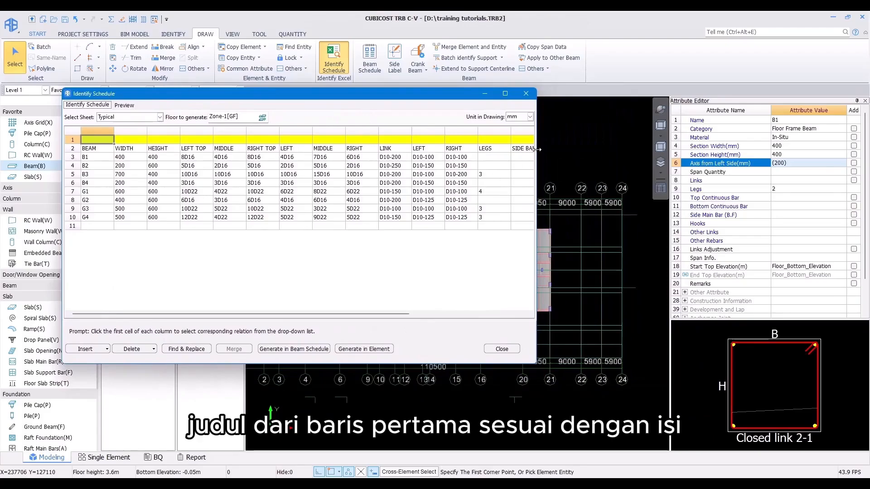
{"action": "left_click_drag", "start_coordinate": [536, 149], "coordinate": [669, 149]}
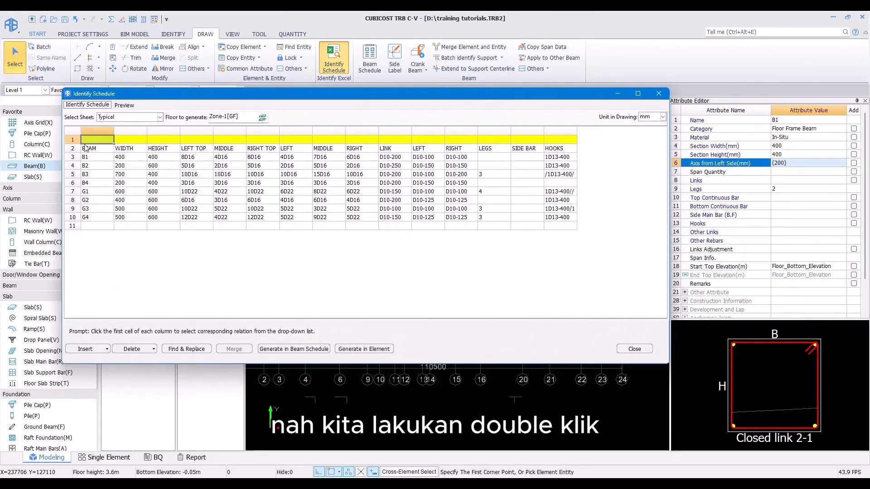
{"action": "left_click", "coordinate": [103, 142]}
{"action": "left_click", "coordinate": [110, 140]}
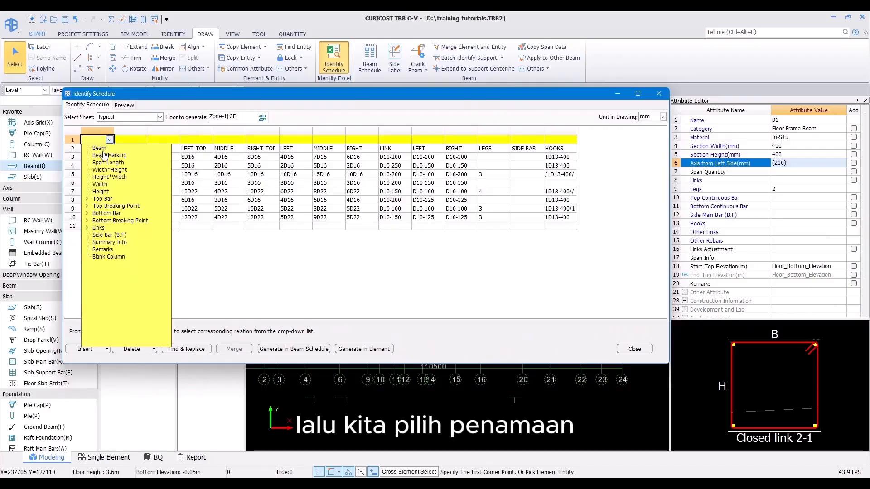
{"action": "left_click", "coordinate": [103, 157]}
{"action": "left_click", "coordinate": [135, 140]}
{"action": "left_click", "coordinate": [143, 140]}
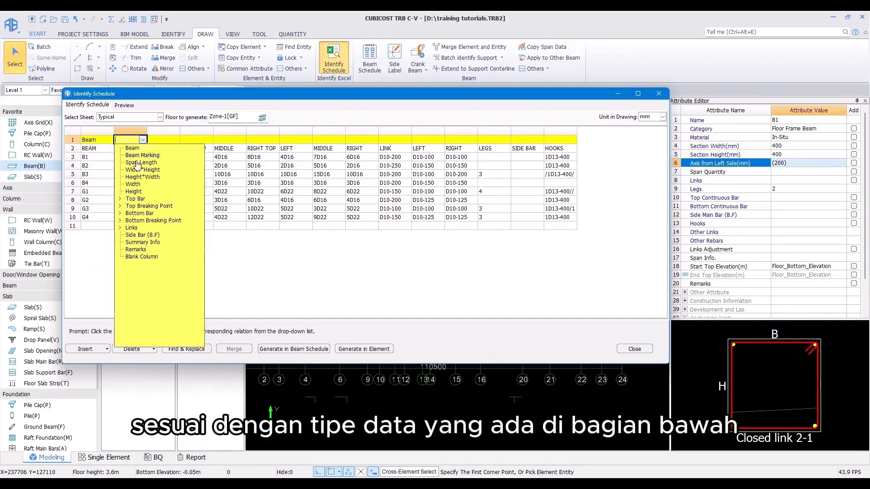
{"action": "left_click", "coordinate": [131, 188]}
{"action": "left_click", "coordinate": [164, 140]}
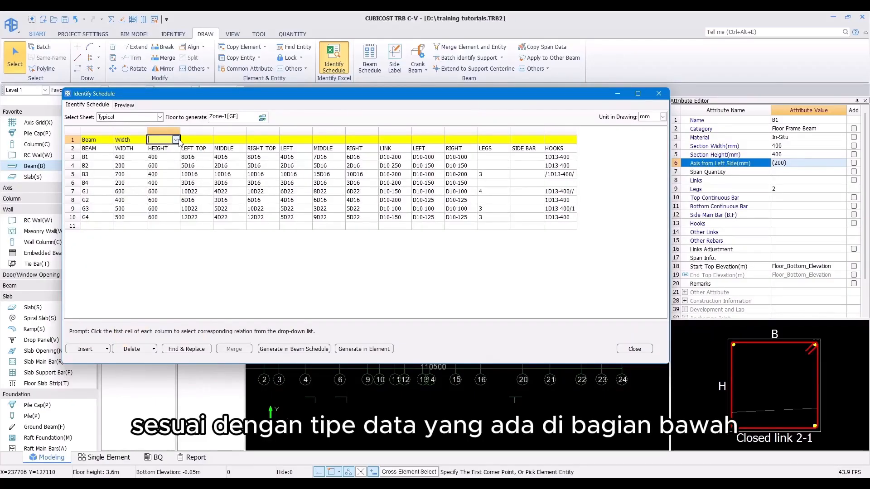
{"action": "left_click", "coordinate": [176, 140]}
{"action": "left_click", "coordinate": [172, 195]}
Step: Map the LEFT TOP, MIDDLE and RIGHT TOP columns to top bar 1st Layer Left Support, Midspan and Right Support bars
{"action": "left_click", "coordinate": [198, 140]}
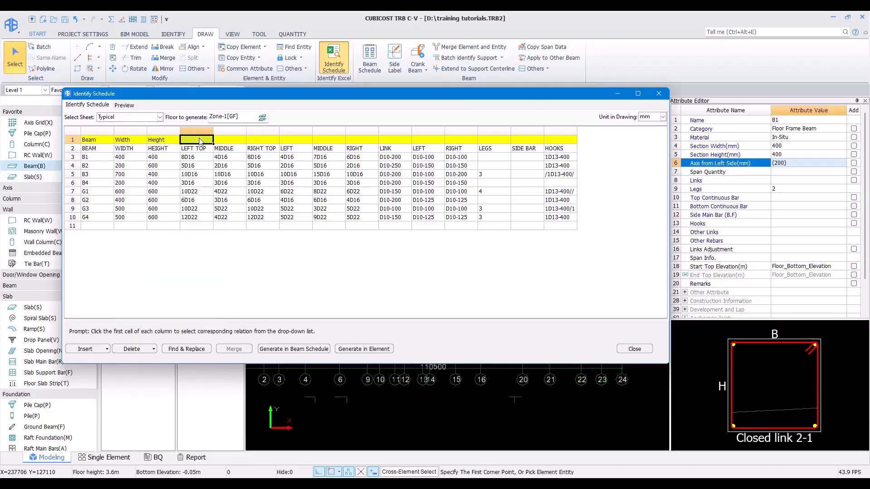
{"action": "left_click", "coordinate": [208, 140]}
{"action": "left_click", "coordinate": [185, 199]}
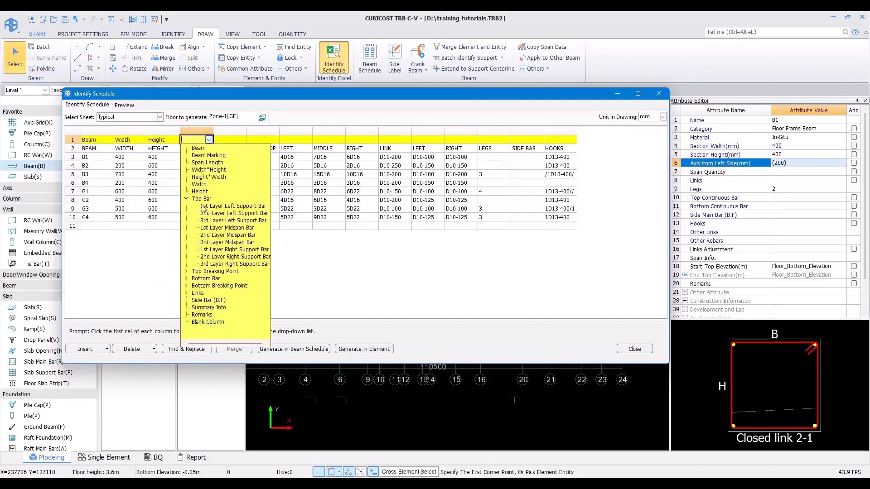
{"action": "left_click", "coordinate": [217, 205]}
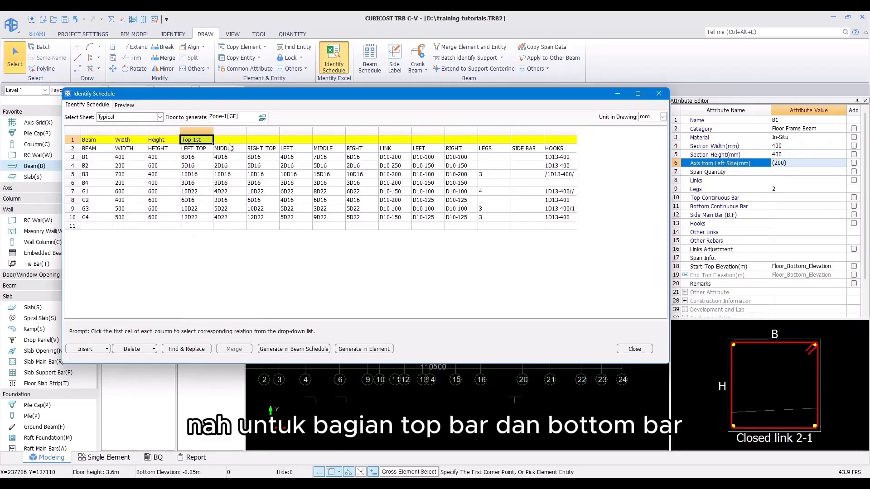
{"action": "left_click", "coordinate": [230, 140]}
{"action": "left_click", "coordinate": [243, 140]}
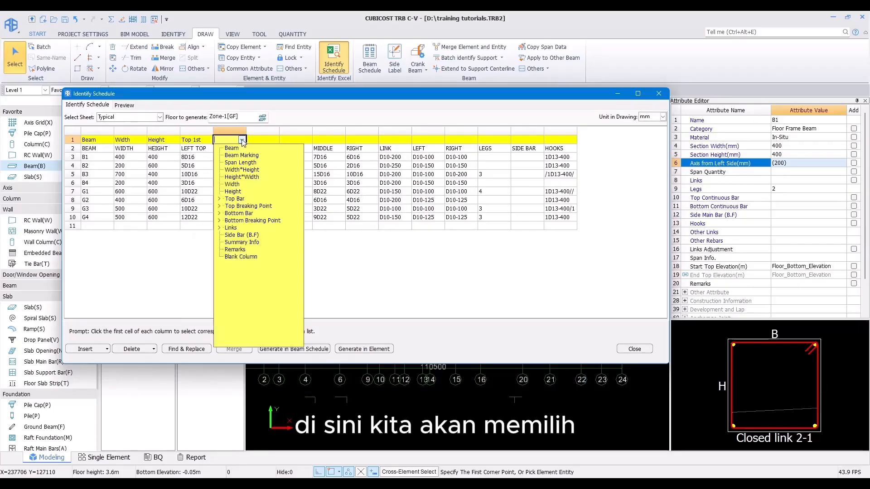
{"action": "left_click", "coordinate": [219, 199]}
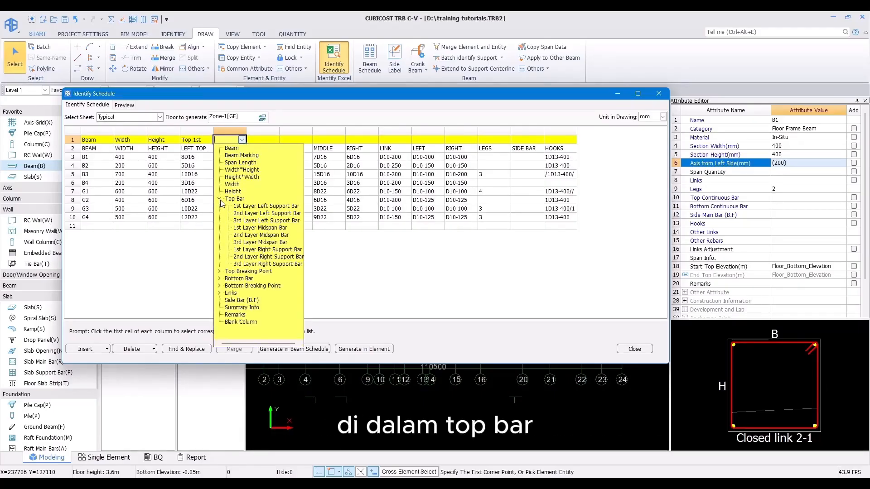
{"action": "left_click", "coordinate": [262, 228]}
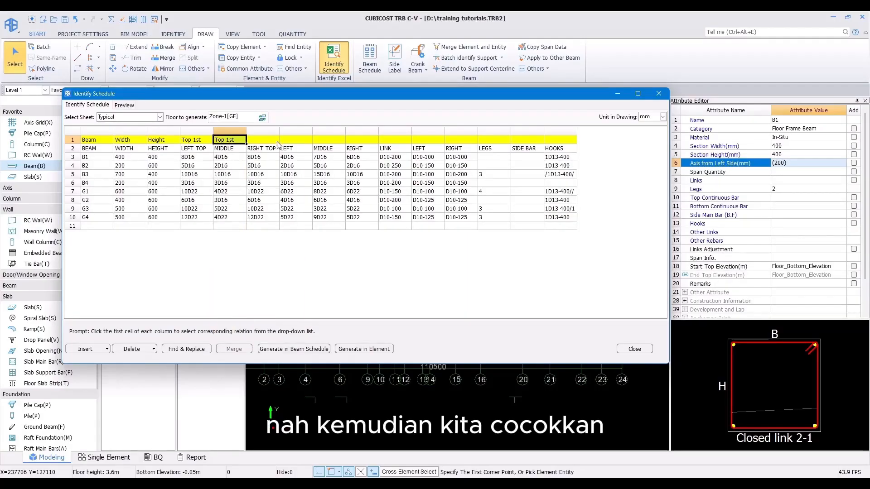
{"action": "left_click", "coordinate": [252, 199]}
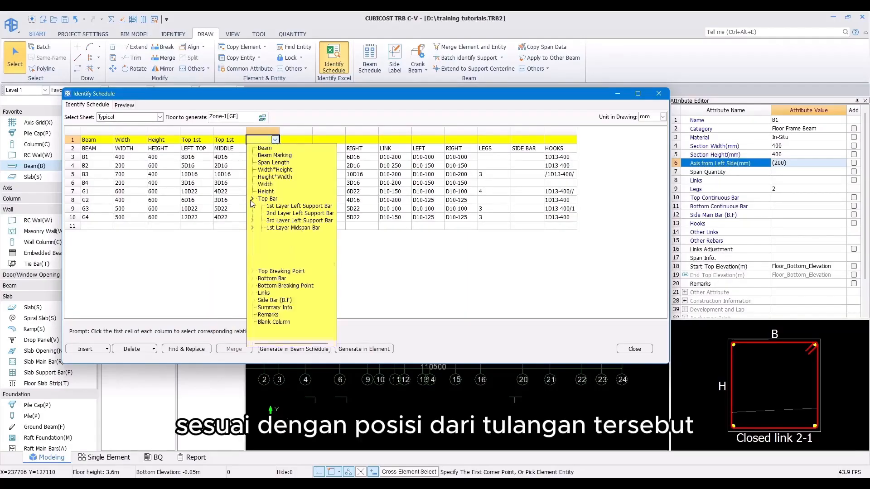
{"action": "left_click", "coordinate": [288, 250]}
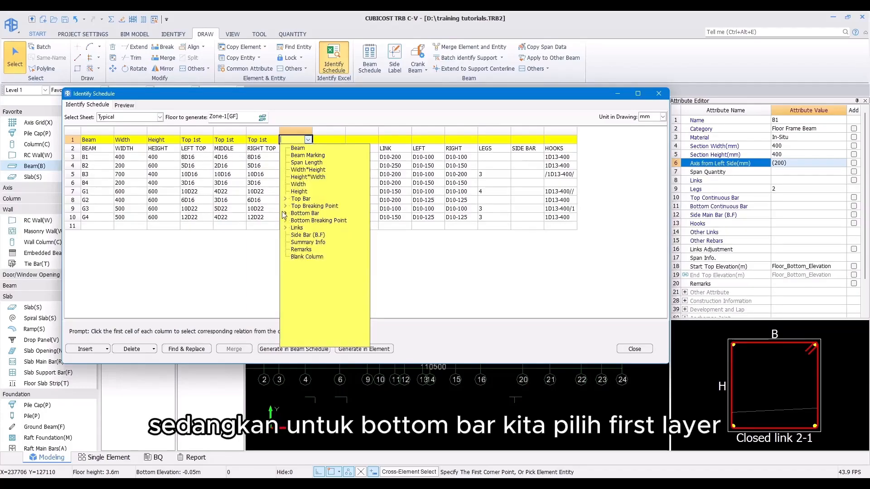
Step: Map the bottom LEFT, MIDDLE and RIGHT columns to bottom bar 1st Layer Left Support, Midspan and Right Support bars
{"action": "left_click", "coordinate": [286, 213]}
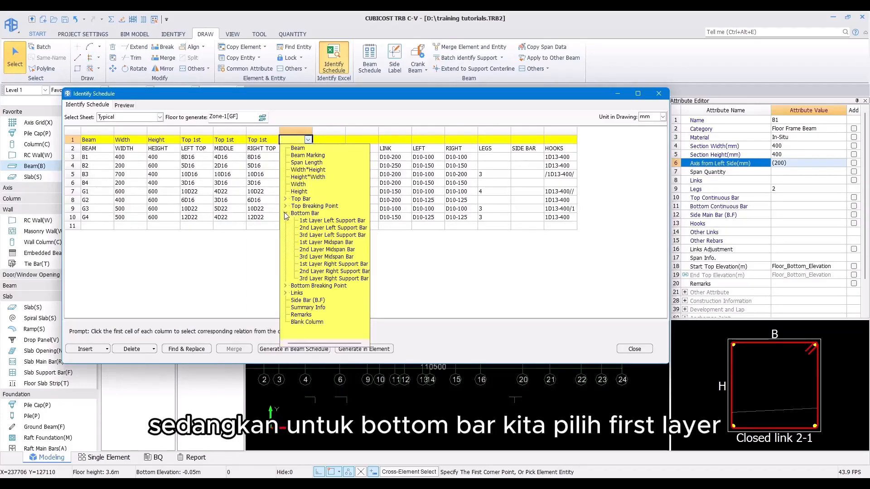
{"action": "left_click", "coordinate": [312, 221]}
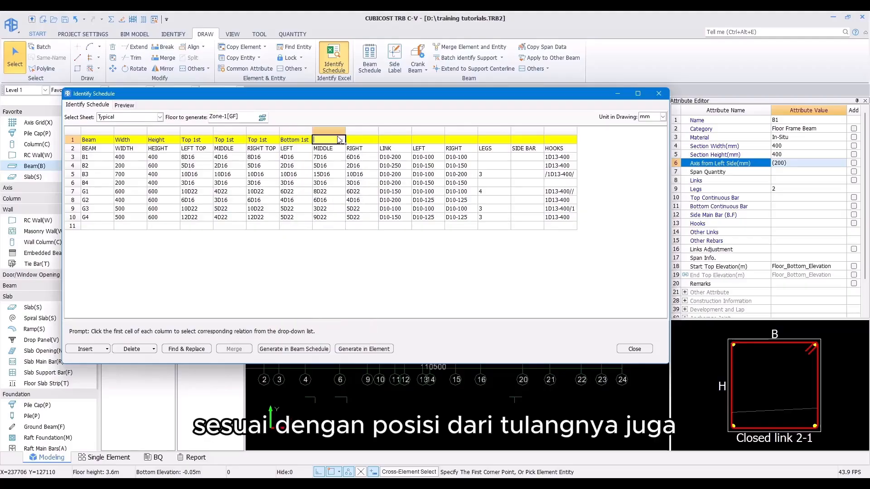
{"action": "left_click", "coordinate": [340, 140]}
{"action": "left_click", "coordinate": [320, 213]}
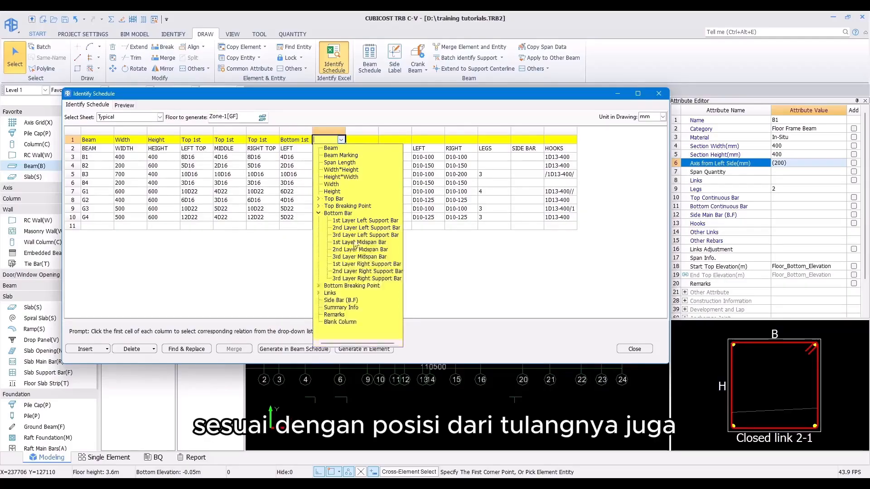
{"action": "left_click", "coordinate": [361, 245]}
{"action": "left_click", "coordinate": [367, 140]}
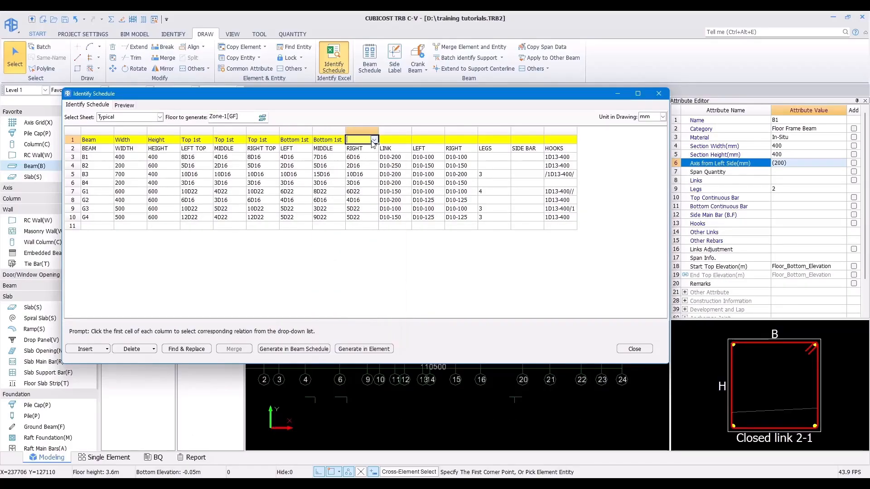
{"action": "left_click", "coordinate": [374, 140]}
{"action": "left_click", "coordinate": [352, 213]}
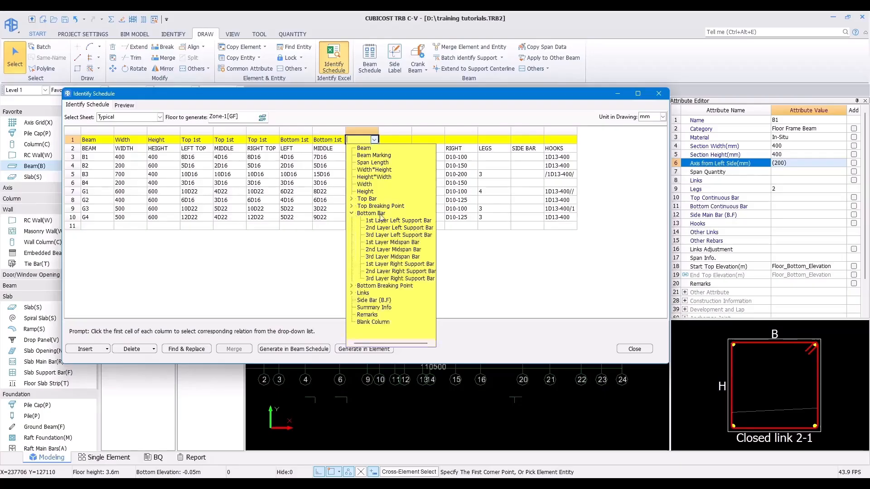
{"action": "left_click", "coordinate": [403, 265]}
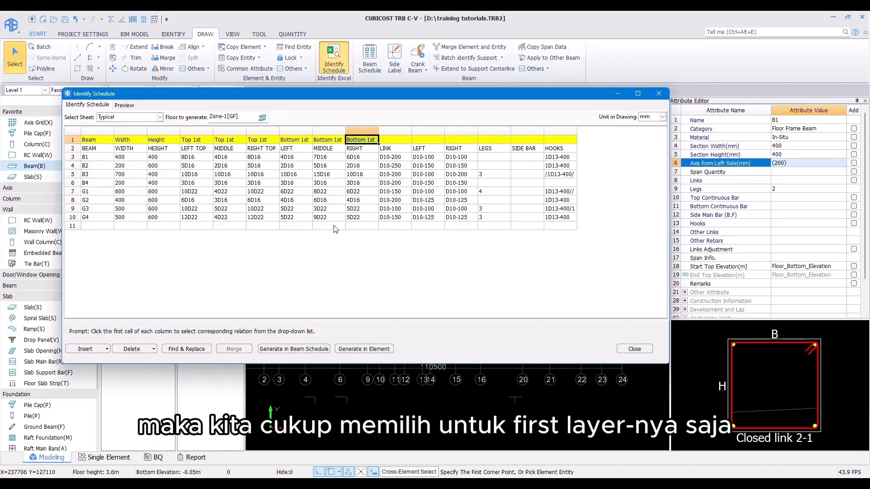
Step: Map the LINK, LEFT and RIGHT link columns to Link, Left Densified and Right Densified
{"action": "left_click", "coordinate": [399, 140]}
{"action": "left_click", "coordinate": [407, 139]}
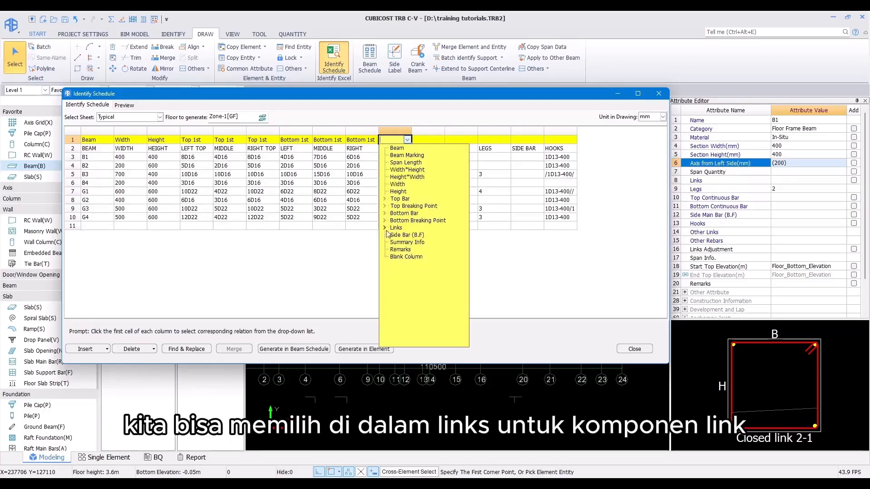
{"action": "left_click", "coordinate": [384, 228]}
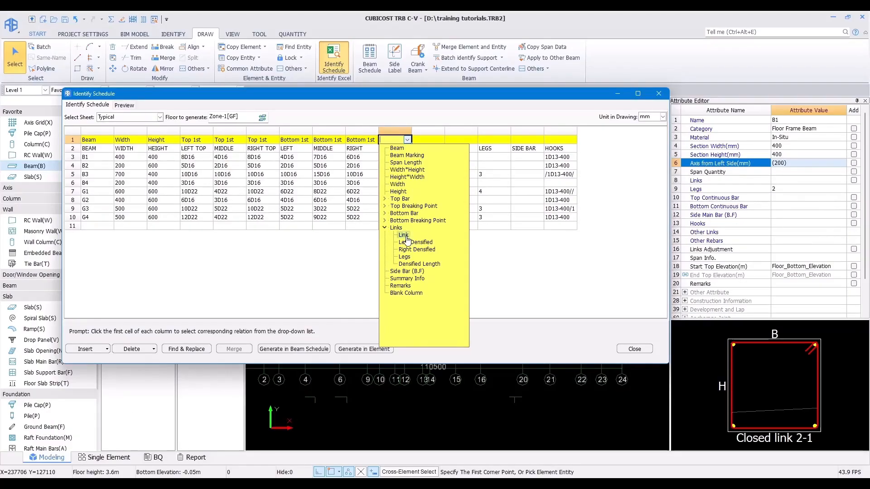
{"action": "left_click", "coordinate": [403, 235]}
{"action": "left_click", "coordinate": [428, 141]}
{"action": "left_click", "coordinate": [440, 140]}
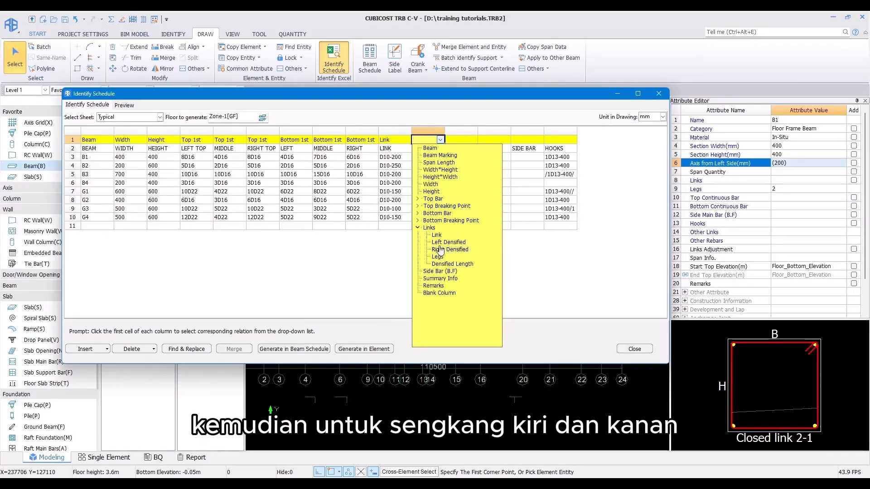
{"action": "left_click", "coordinate": [437, 242]}
{"action": "left_click", "coordinate": [462, 143]}
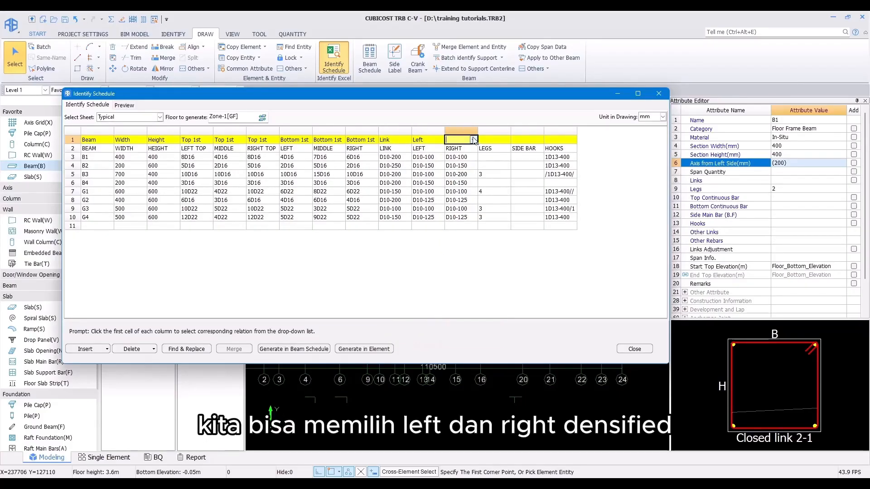
{"action": "left_click", "coordinate": [473, 139]}
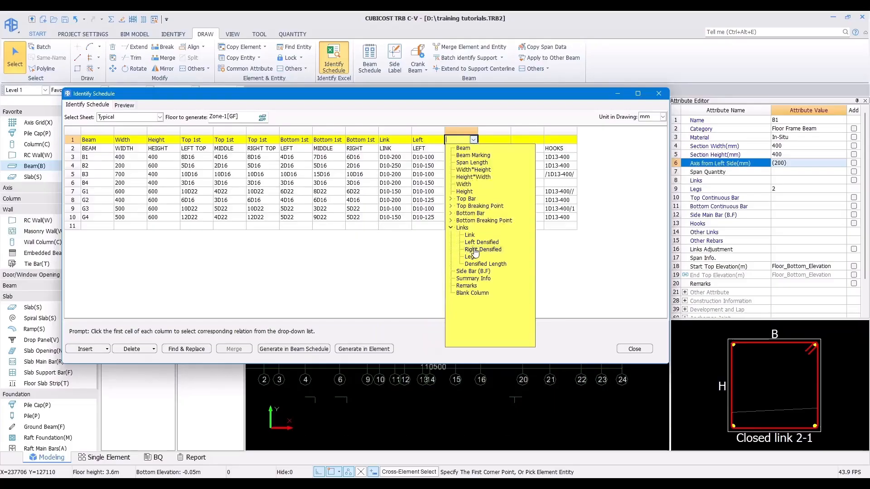
{"action": "left_click", "coordinate": [472, 250]}
Step: Map the LEGS column to Legs and the SIDE BAR column to Side Bar (B.F)
{"action": "left_click", "coordinate": [505, 141]}
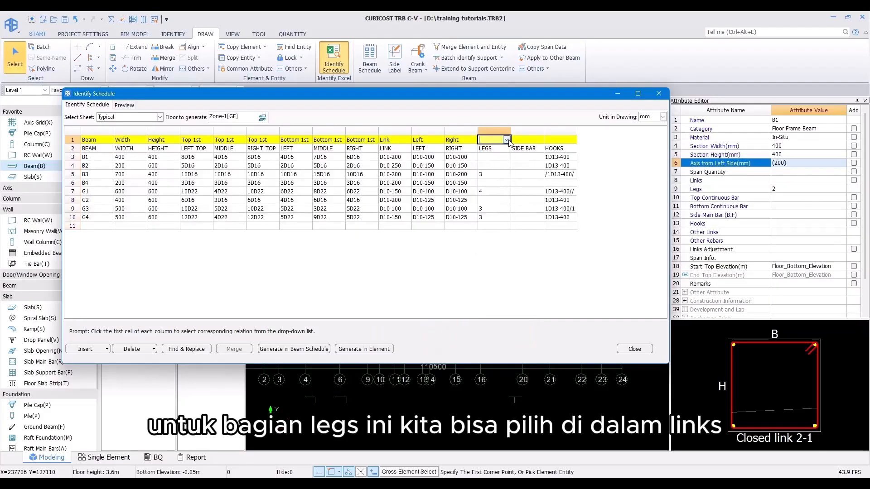
{"action": "left_click", "coordinate": [506, 139]}
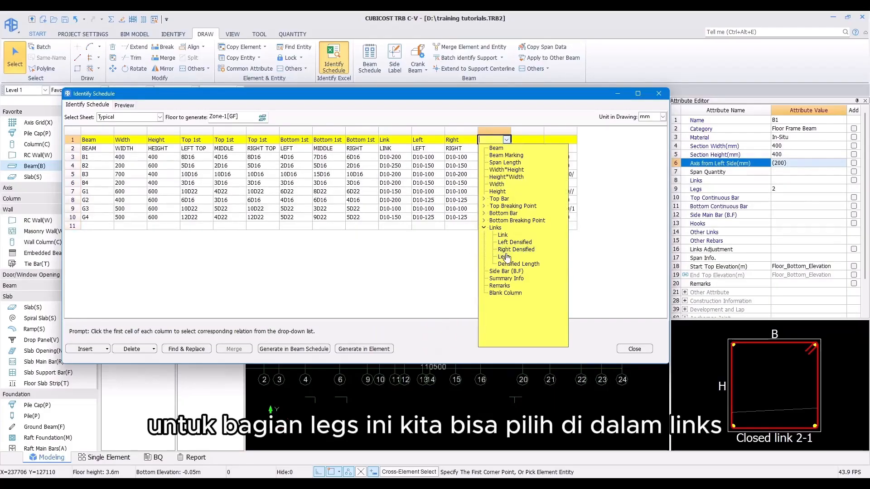
{"action": "left_click", "coordinate": [504, 257]}
{"action": "left_click", "coordinate": [527, 140]}
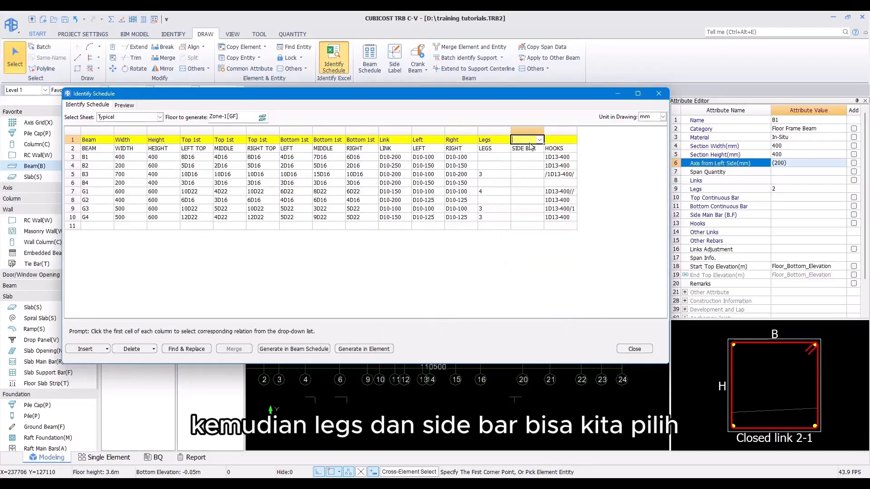
{"action": "left_click", "coordinate": [539, 139]}
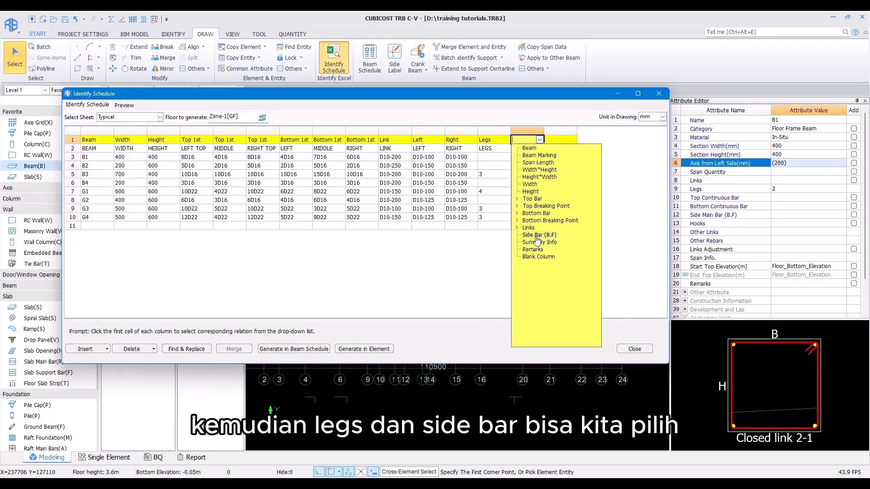
{"action": "left_click", "coordinate": [537, 235]}
Step: Delete the HOOKS column from the schedule
{"action": "left_click", "coordinate": [564, 132]}
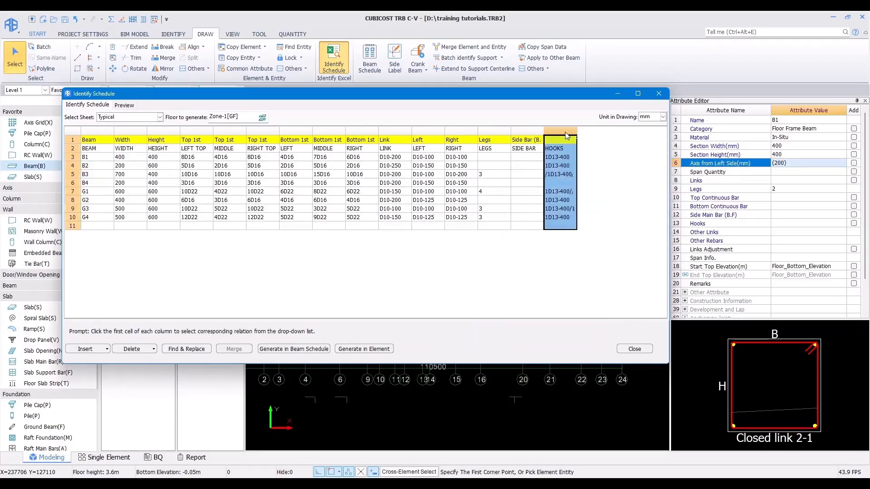
{"action": "right_click", "coordinate": [558, 164]}
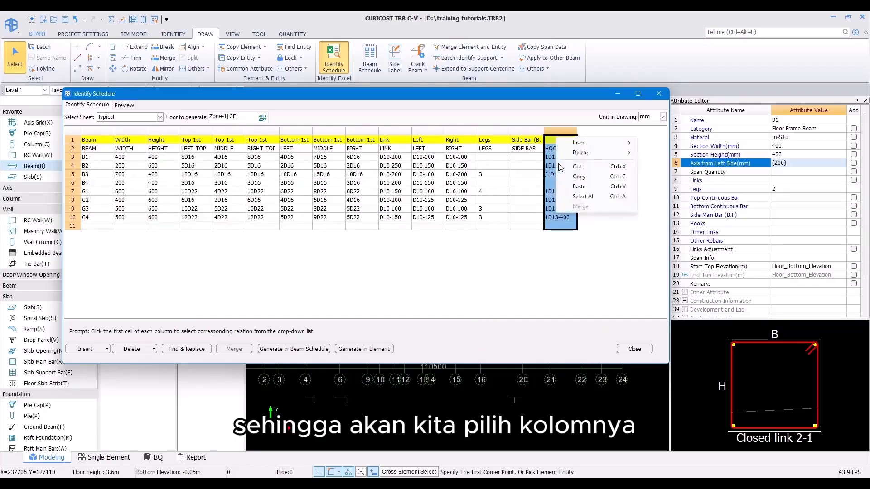
{"action": "mouse_move", "coordinate": [578, 157]}
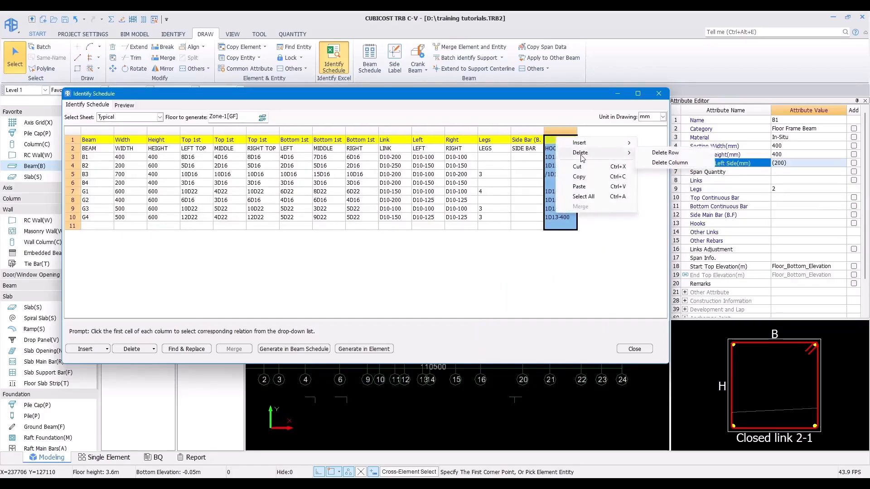
{"action": "left_click", "coordinate": [668, 164]}
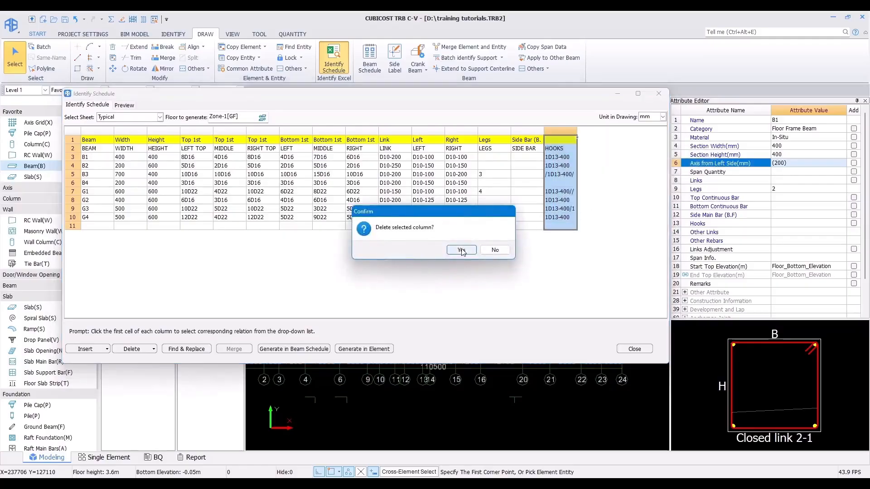
{"action": "left_click", "coordinate": [460, 250]}
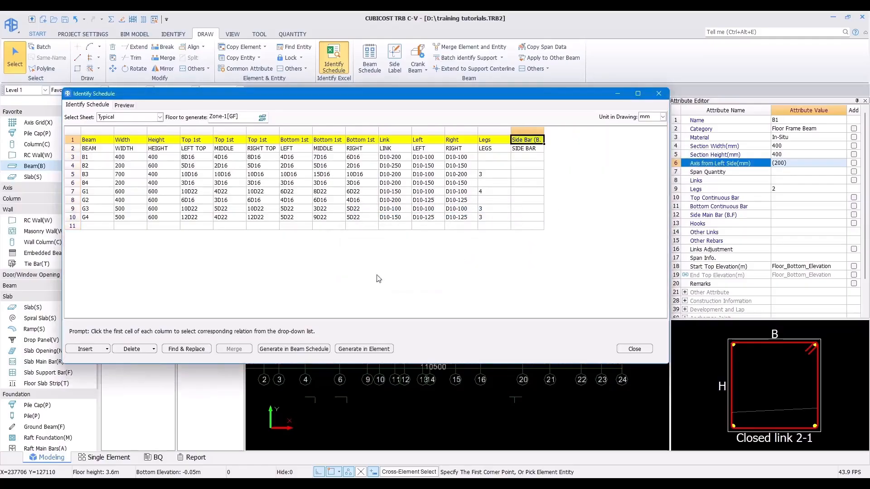
Step: Delete the second row holding the original column headings
{"action": "left_click", "coordinate": [72, 149]}
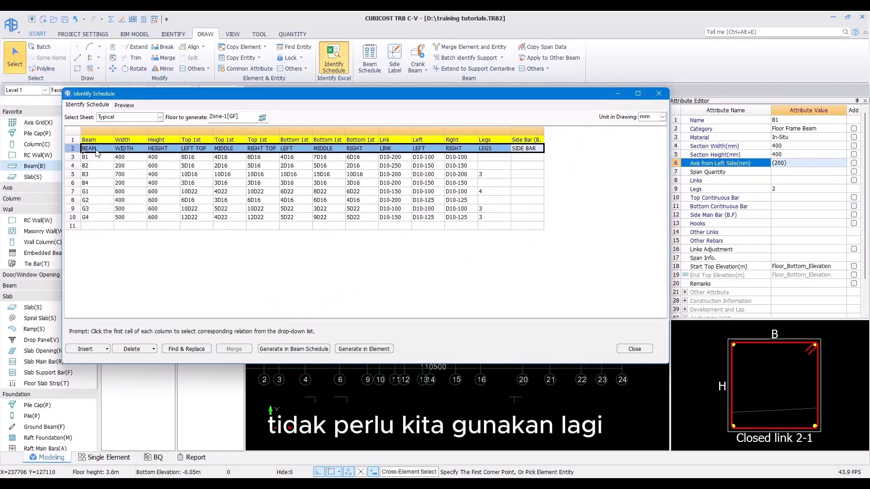
{"action": "right_click", "coordinate": [95, 148]}
{"action": "mouse_move", "coordinate": [115, 142]}
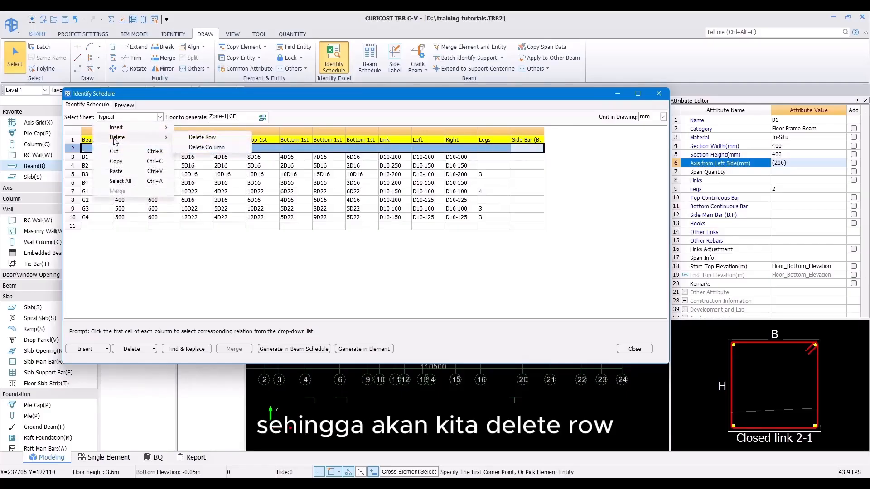
{"action": "left_click", "coordinate": [202, 137]}
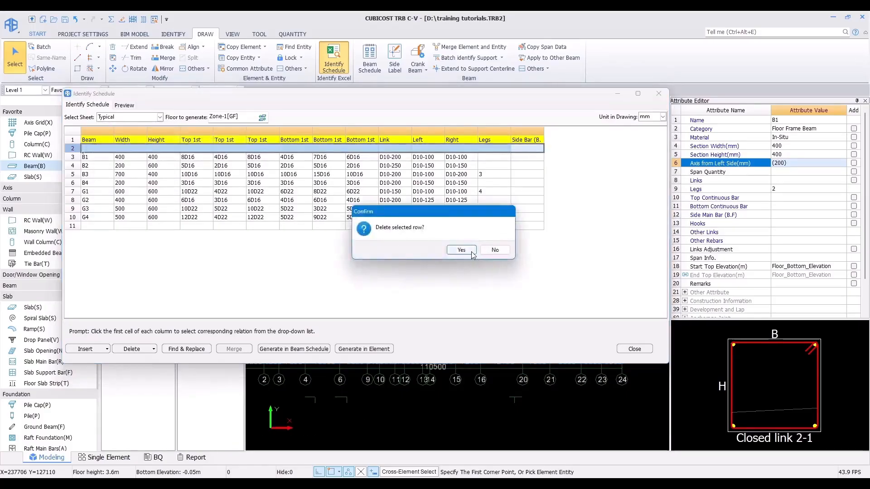
{"action": "left_click", "coordinate": [461, 250]}
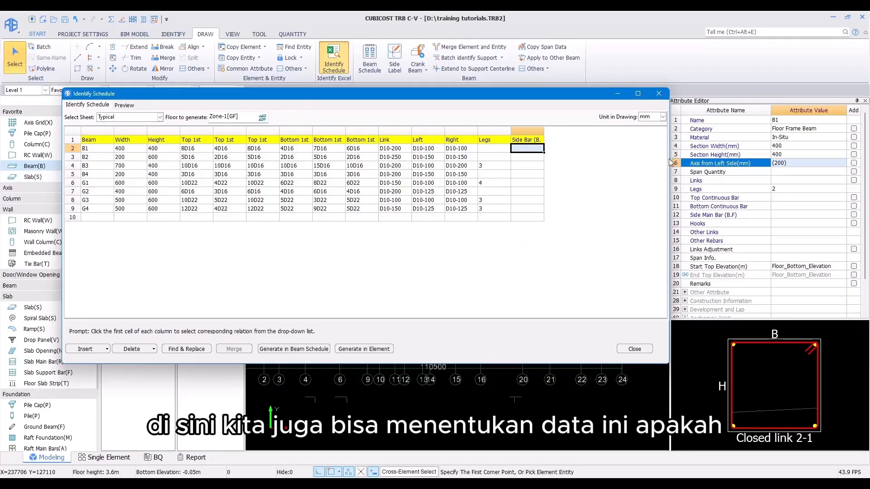
Step: Set the floors to generate to Level 1, Level 2 and Level 3
{"action": "left_click_drag", "start_coordinate": [669, 162], "coordinate": [550, 168]}
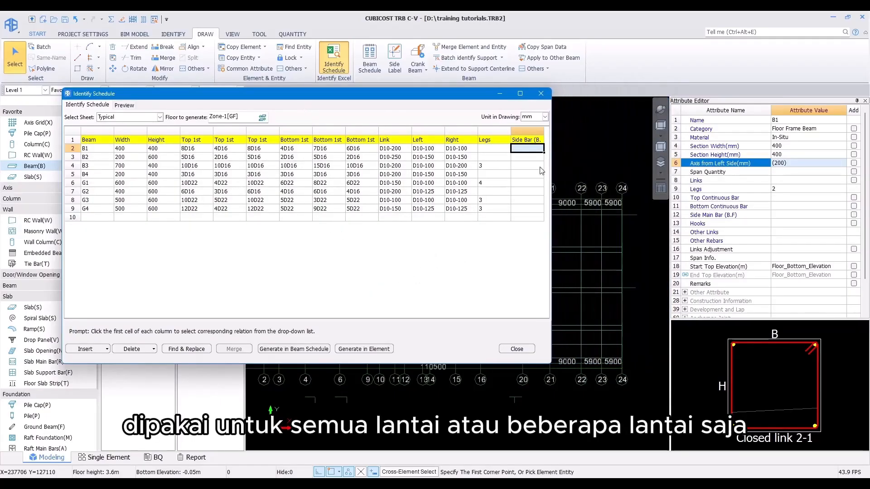
{"action": "left_click_drag", "start_coordinate": [388, 101], "coordinate": [518, 137]}
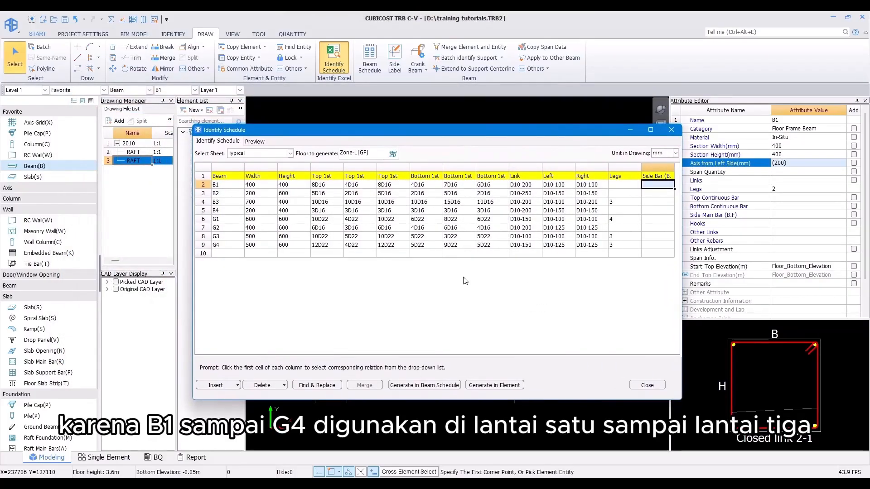
{"action": "left_click", "coordinate": [393, 156]}
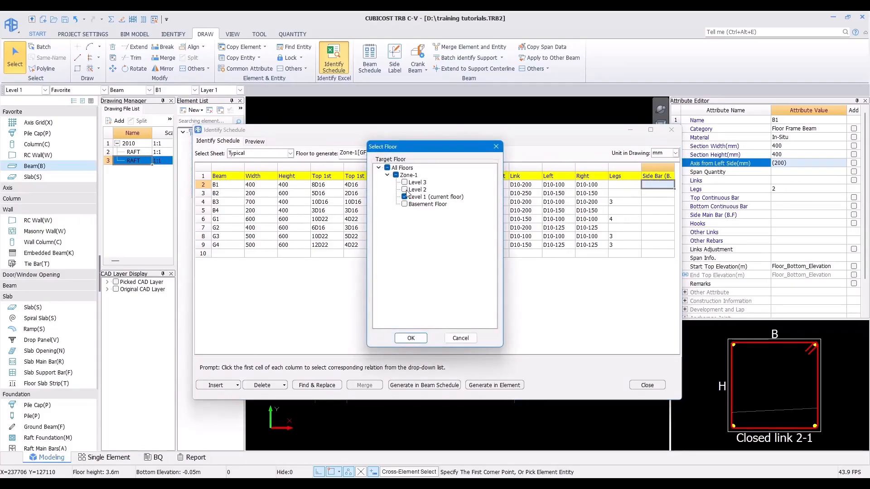
{"action": "left_click", "coordinate": [404, 182]}
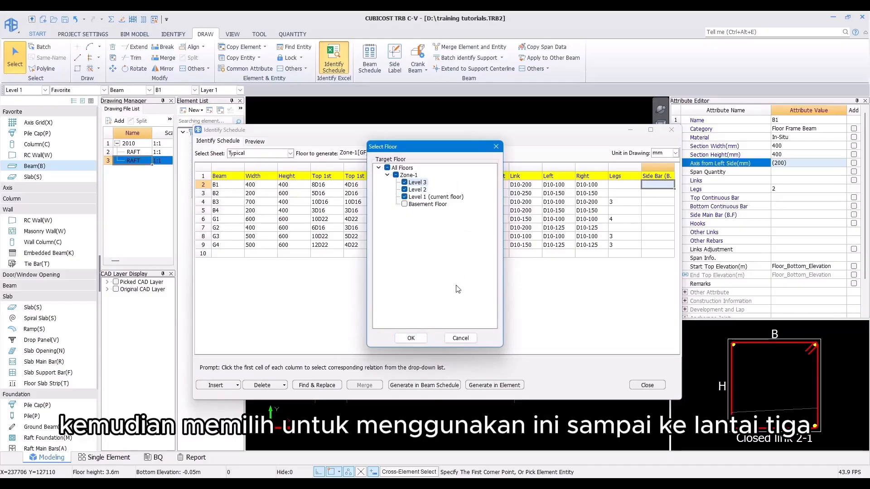
{"action": "left_click", "coordinate": [410, 338]}
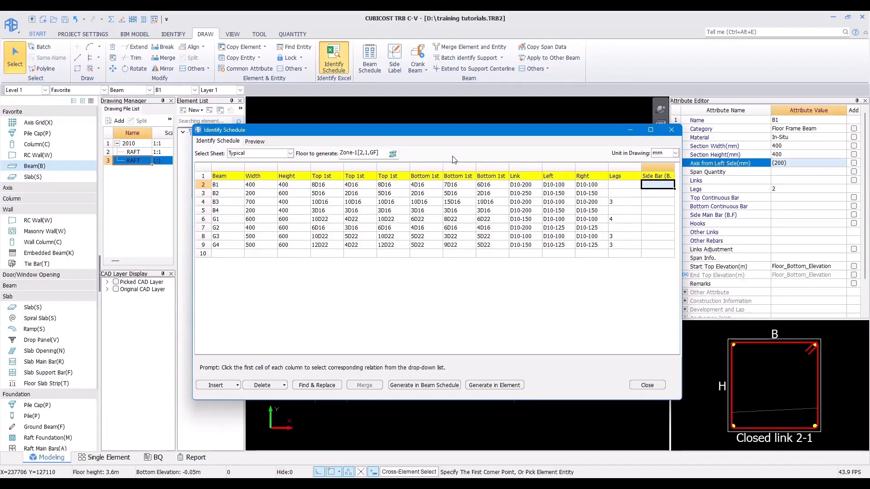
Step: Preview the identified beam schedule and scroll across all its columns
{"action": "left_click", "coordinate": [249, 142]}
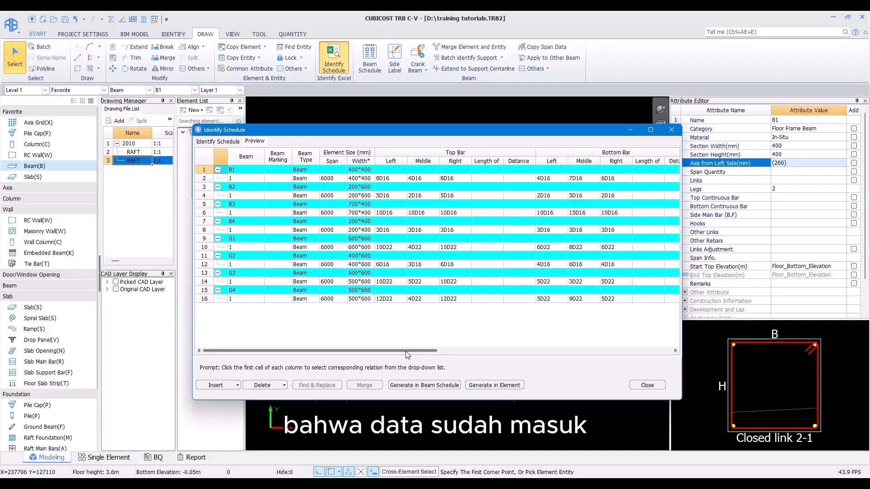
{"action": "left_click_drag", "start_coordinate": [406, 352], "coordinate": [329, 347]}
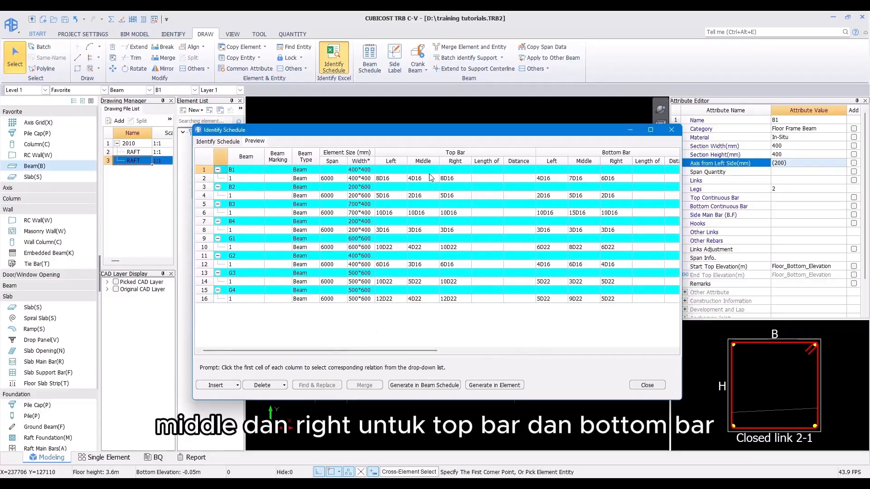
{"action": "left_click_drag", "start_coordinate": [398, 350], "coordinate": [642, 343]}
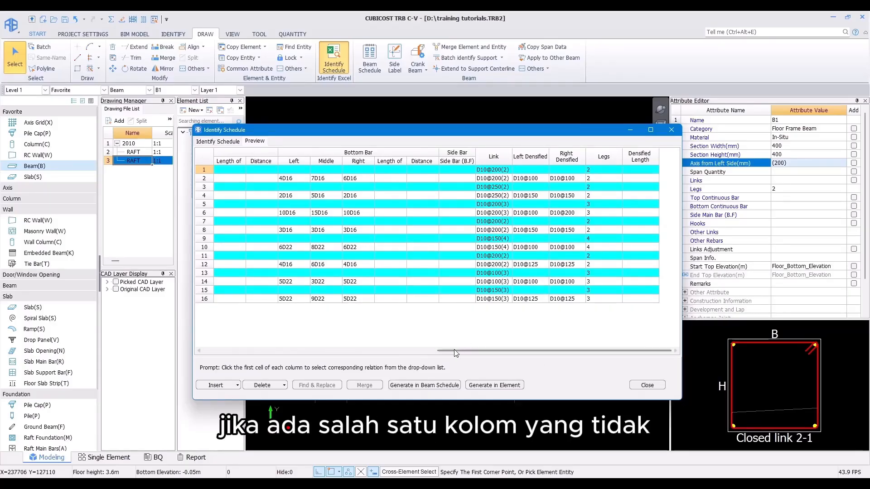
{"action": "left_click_drag", "start_coordinate": [458, 351], "coordinate": [236, 342]}
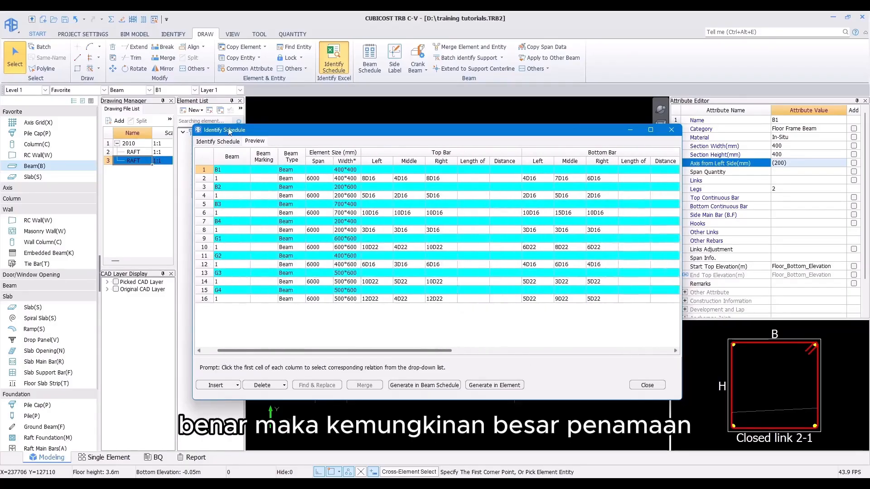
Step: Reassign the sixth column heading of the identified schedule as Top 1st
{"action": "left_click", "coordinate": [216, 139]}
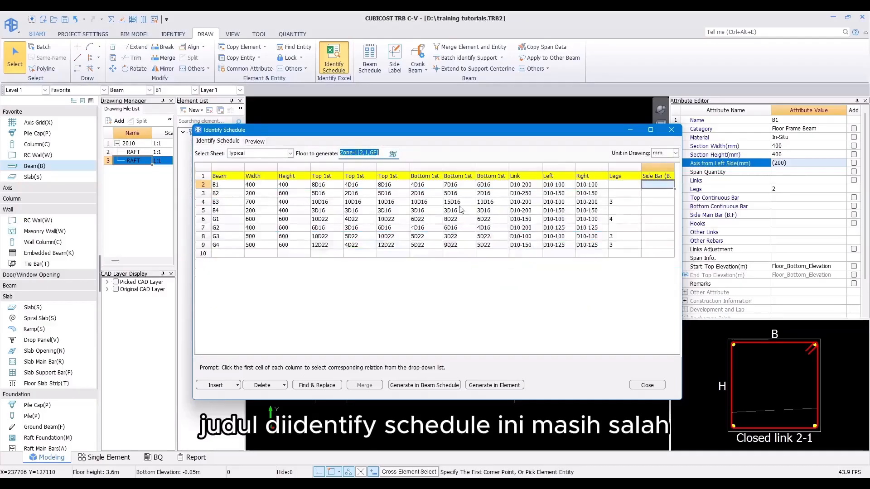
{"action": "left_click", "coordinate": [397, 176]}
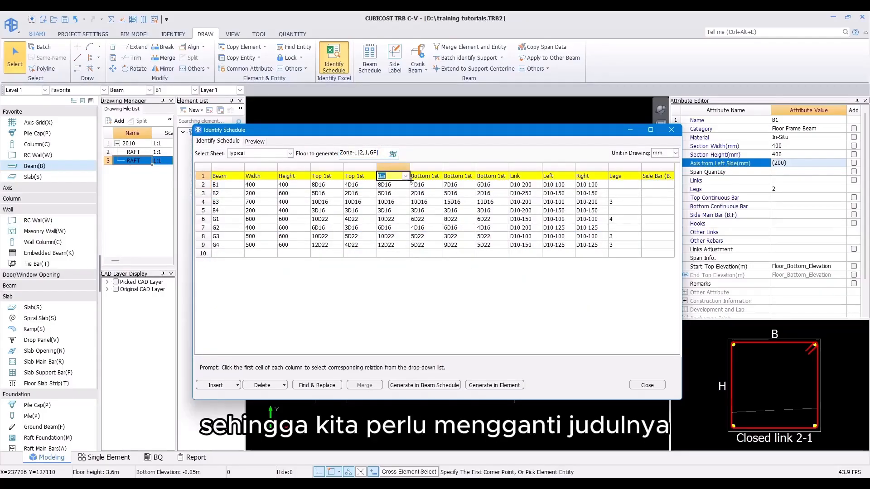
{"action": "left_click", "coordinate": [405, 176]}
{"action": "left_click", "coordinate": [405, 176]}
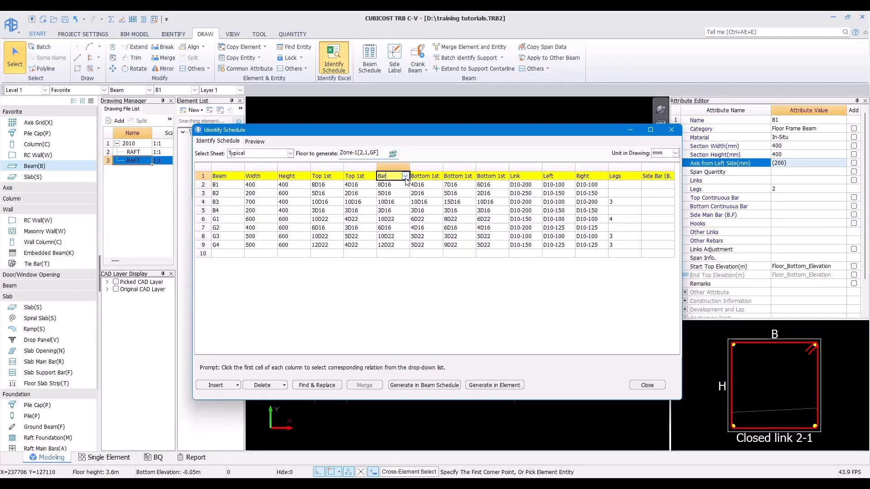
{"action": "left_click", "coordinate": [406, 193]}
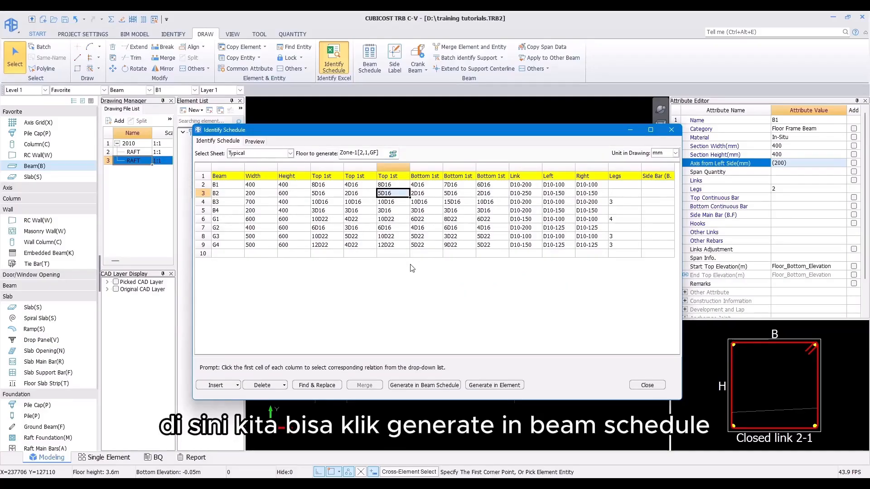
Step: Generate the identified schedule into the beam schedule and confirm the prompt
{"action": "left_click", "coordinate": [405, 385]}
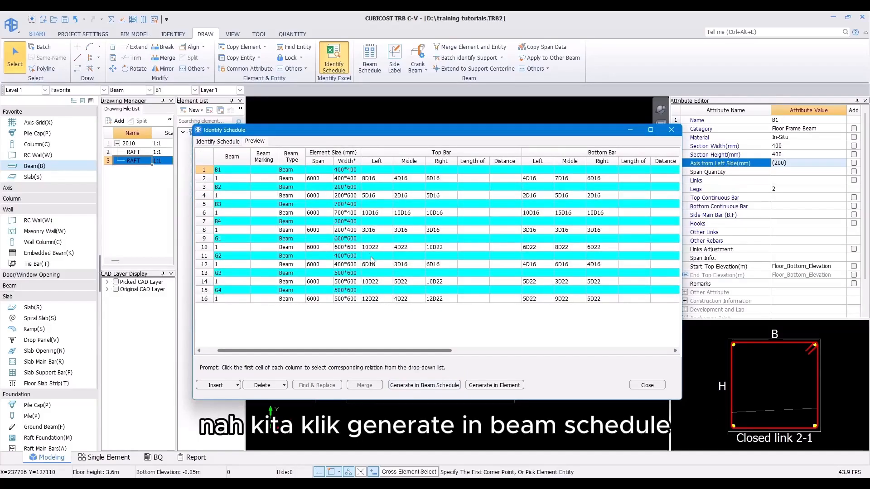
{"action": "left_click", "coordinate": [413, 386]}
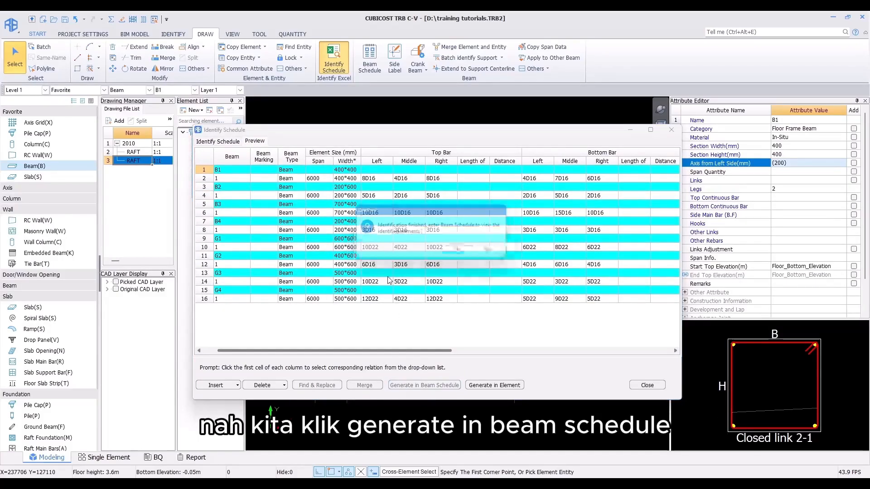
{"action": "left_click", "coordinate": [462, 251]}
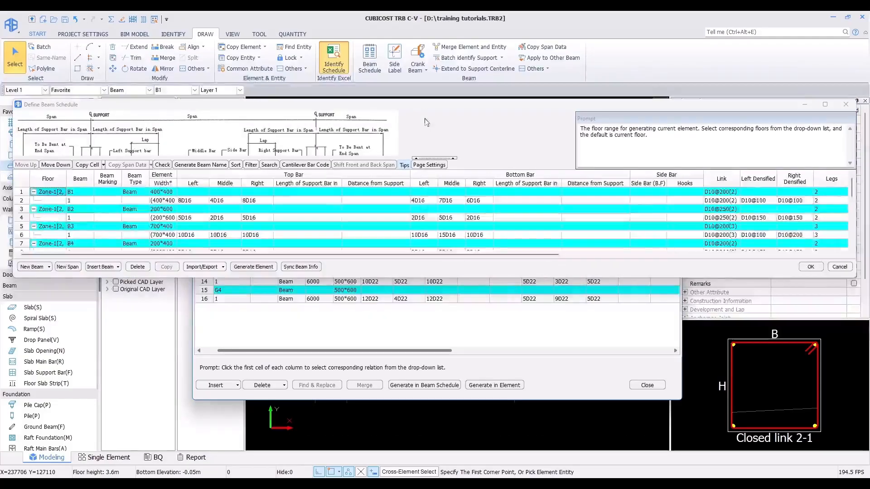
Step: Enlarge the Define Beam Schedule dialog, review the transferred beam rows, accept them and close the Identify Schedule dialog
{"action": "left_click_drag", "start_coordinate": [428, 105], "coordinate": [422, 33]}
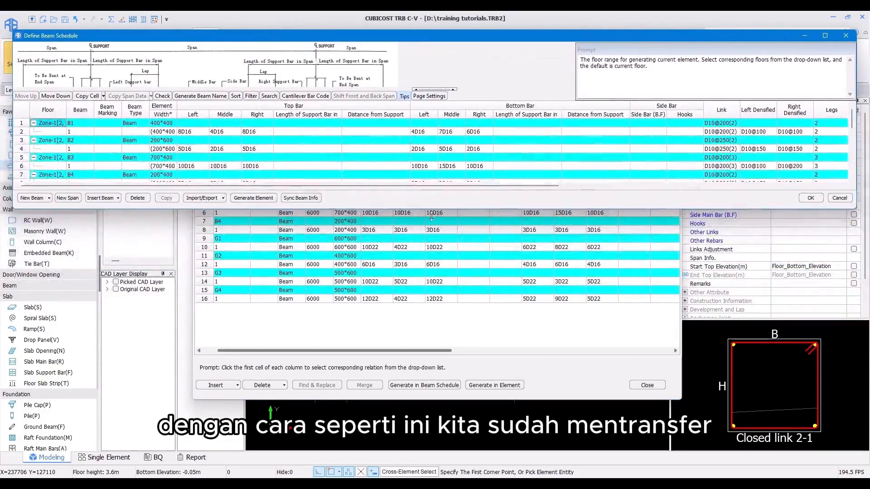
{"action": "left_click_drag", "start_coordinate": [433, 209], "coordinate": [442, 425]}
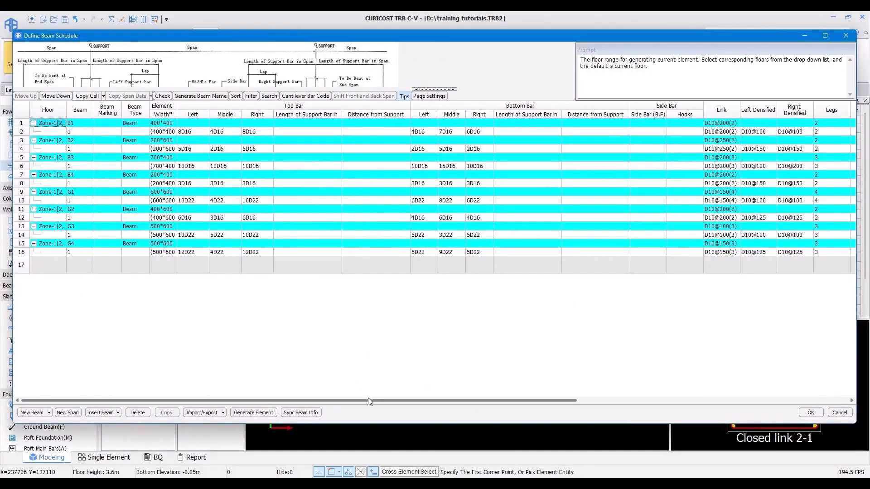
{"action": "left_click", "coordinate": [83, 123]}
{"action": "left_click", "coordinate": [86, 132]}
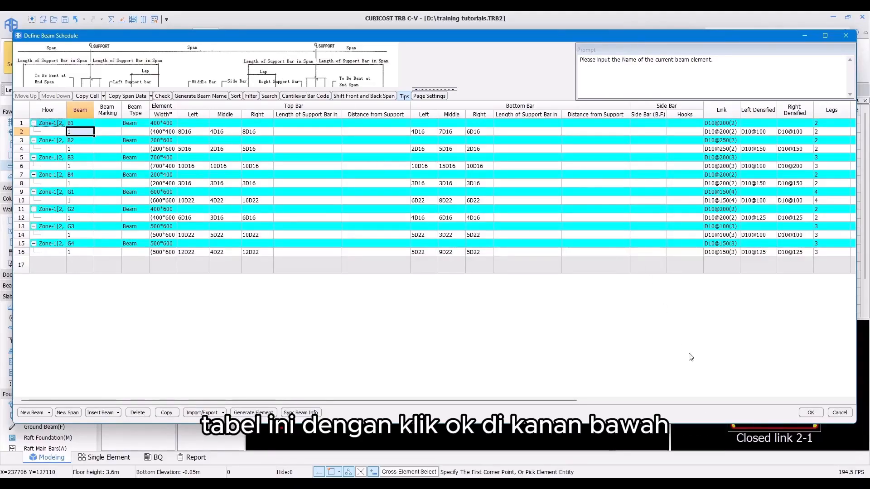
{"action": "left_click", "coordinate": [817, 416]}
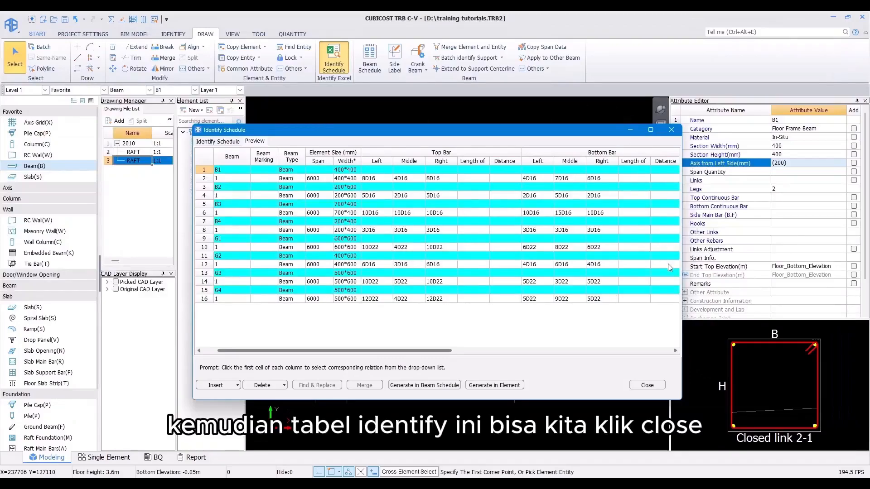
{"action": "left_click", "coordinate": [647, 387]}
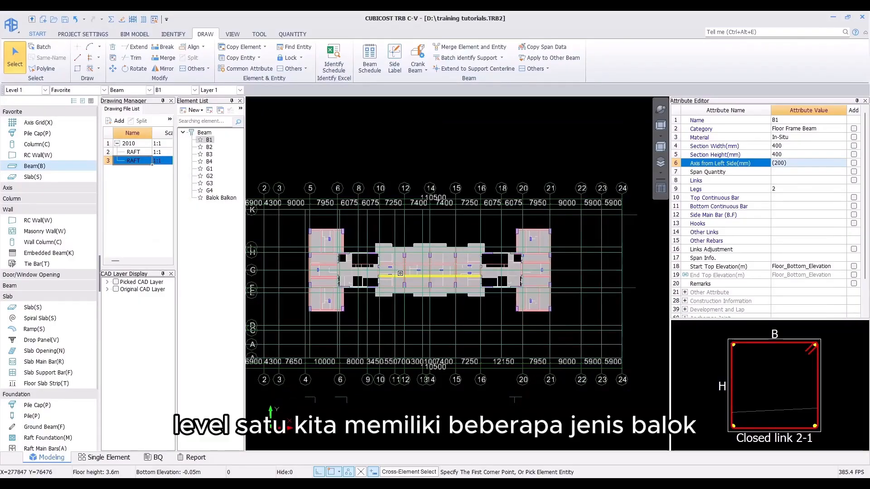
Step: Inspect the Level 1 beams in the plan and review their spans in the Beam Schedule
{"action": "scroll", "coordinate": [399, 274], "scroll_direction": "up", "scroll_amount": 2}
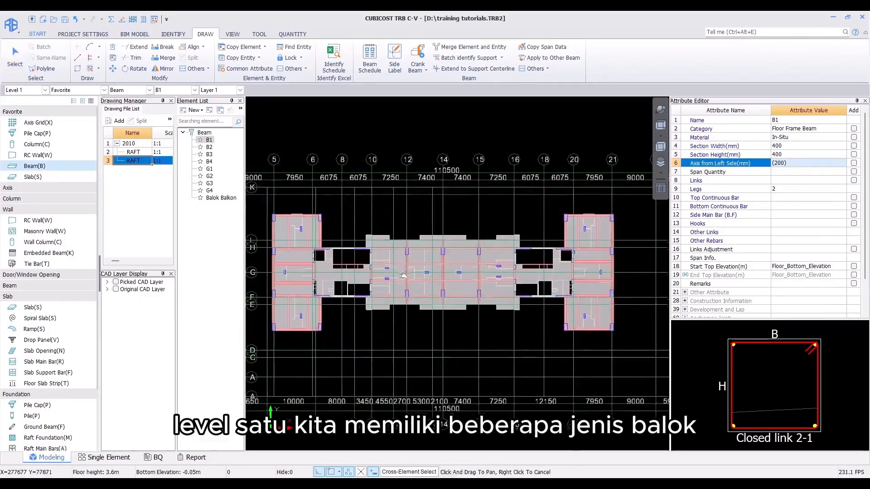
{"action": "scroll", "coordinate": [397, 275], "scroll_direction": "up", "scroll_amount": 2}
{"action": "scroll", "coordinate": [397, 274], "scroll_direction": "down", "scroll_amount": 1}
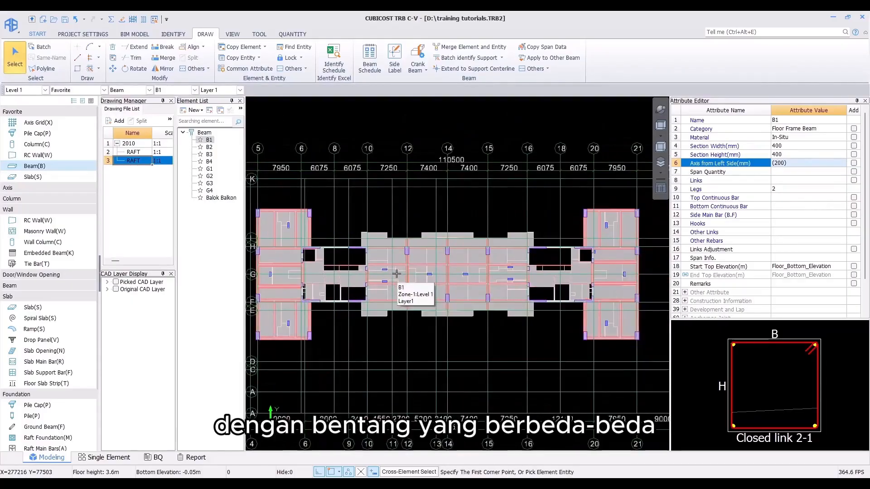
{"action": "middle_click_drag", "start_coordinate": [397, 274], "coordinate": [403, 289]}
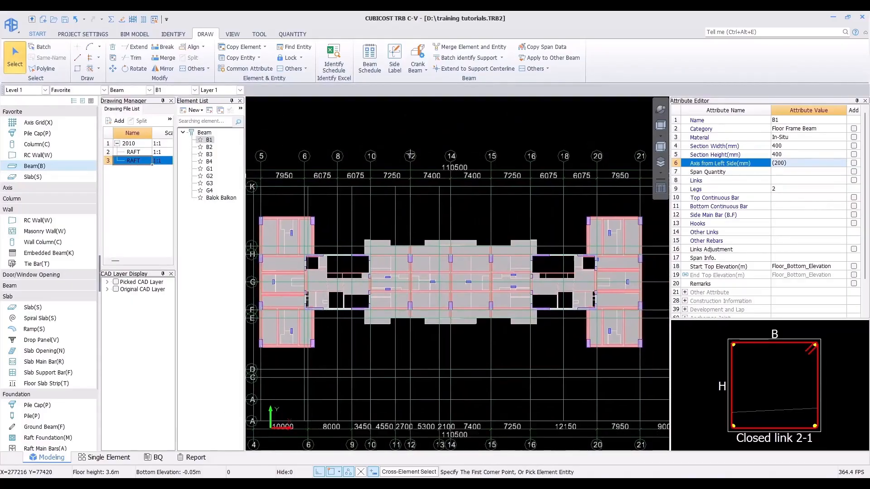
{"action": "left_click", "coordinate": [377, 62]}
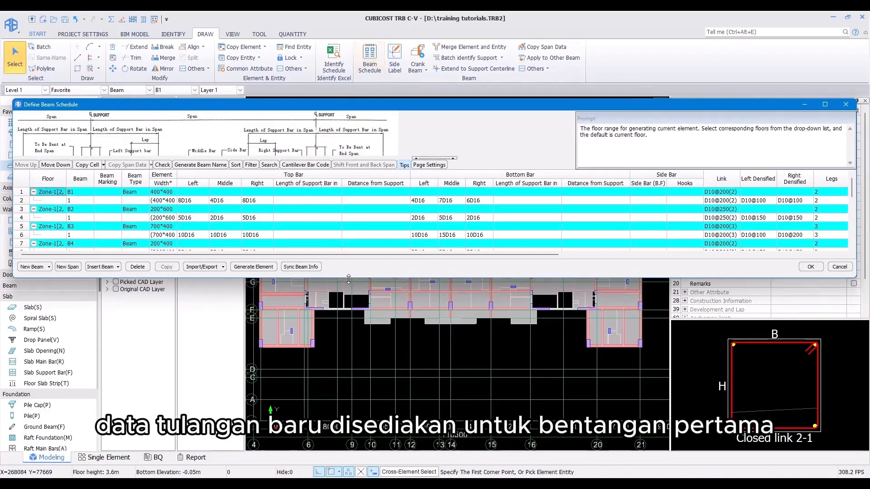
{"action": "left_click_drag", "start_coordinate": [349, 278], "coordinate": [349, 436]}
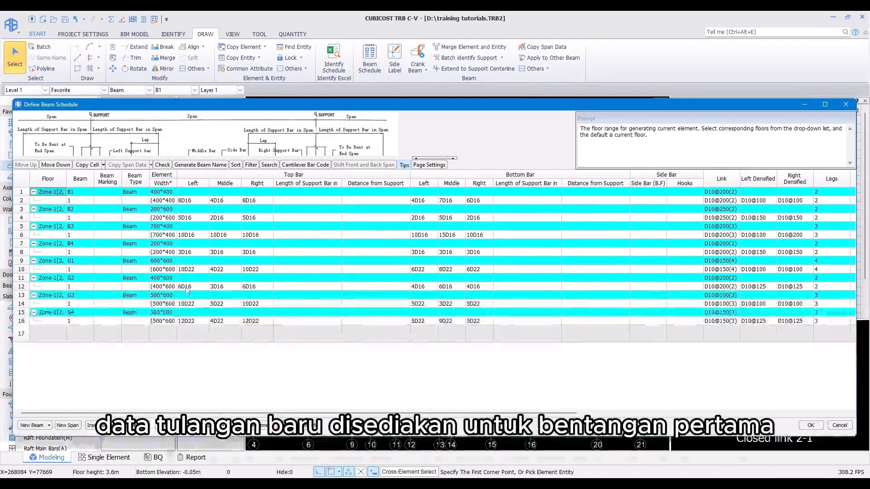
{"action": "left_click", "coordinate": [79, 200]}
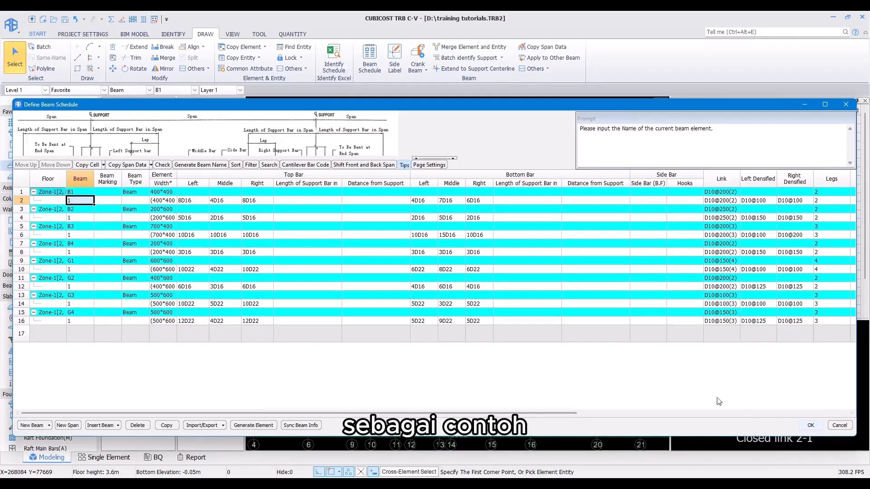
{"action": "left_click", "coordinate": [812, 425]}
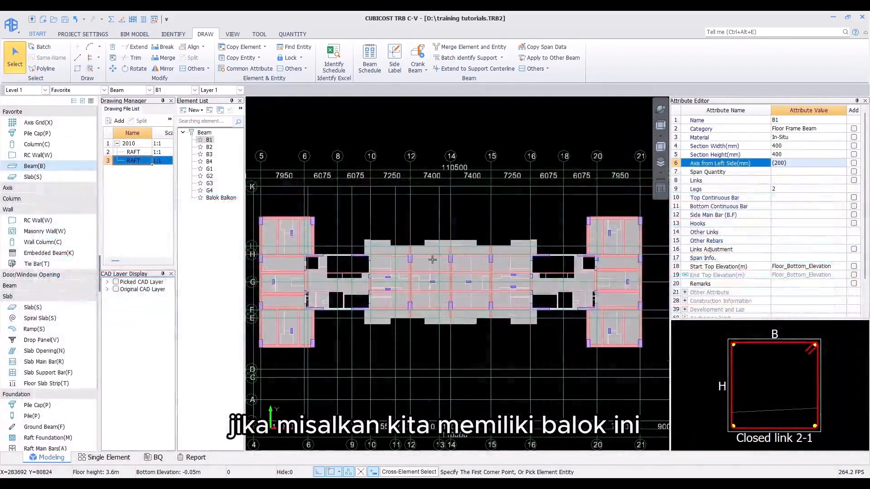
Step: Select beam G2 and zoom in to examine its spans along the grid
{"action": "left_click", "coordinate": [432, 256]}
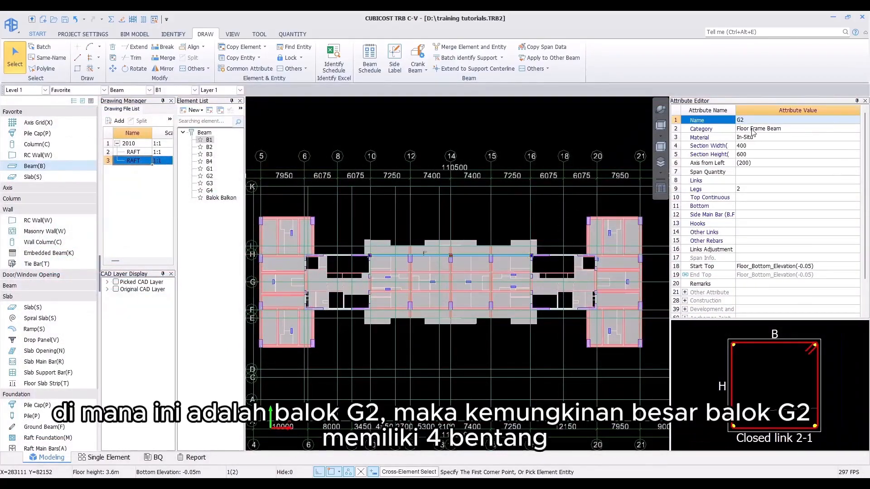
{"action": "scroll", "coordinate": [437, 260], "scroll_direction": "up", "scroll_amount": 2}
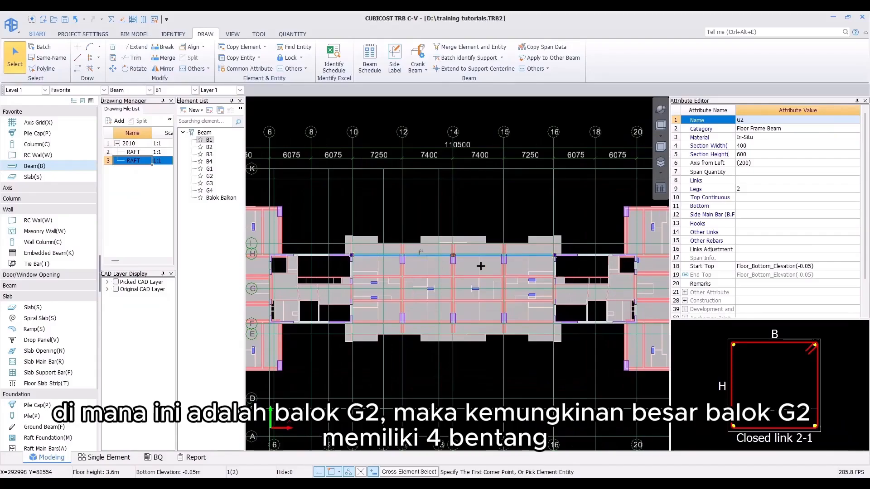
{"action": "scroll", "coordinate": [478, 263], "scroll_direction": "up", "scroll_amount": 1}
{"action": "scroll", "coordinate": [431, 282], "scroll_direction": "up", "scroll_amount": 1}
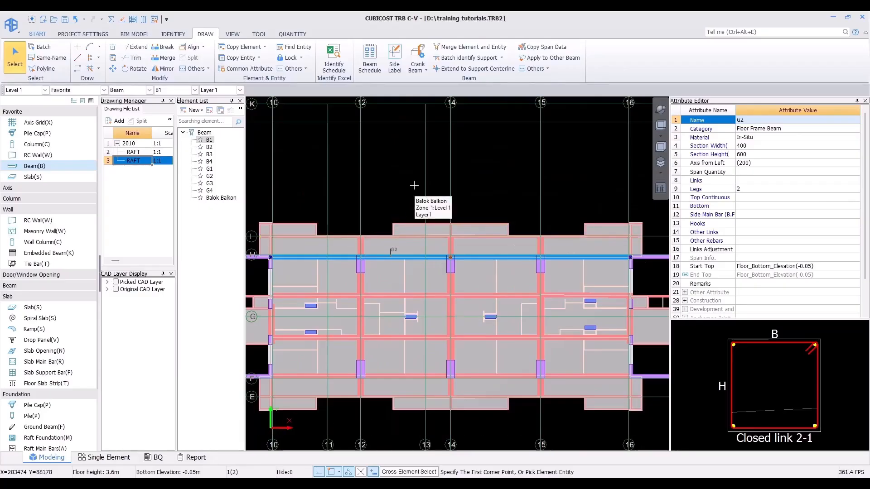
{"action": "key", "text": "Escape"}
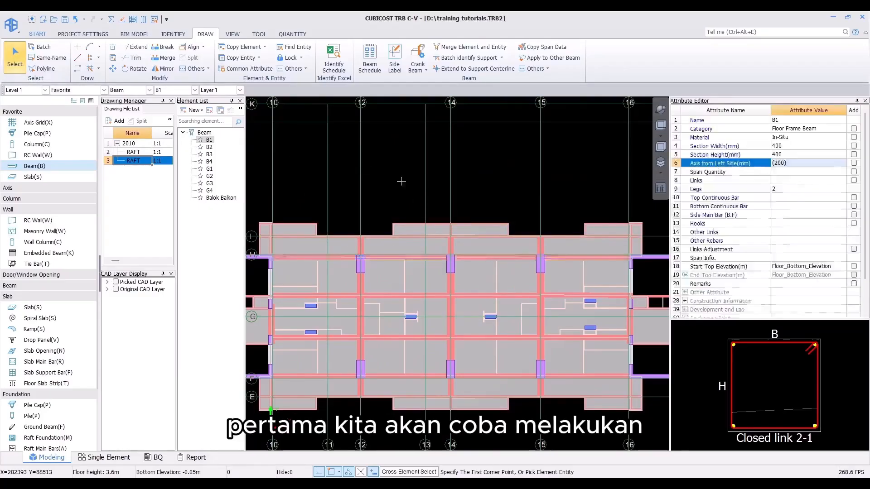
{"action": "scroll", "coordinate": [398, 168], "scroll_direction": "down", "scroll_amount": 4}
{"action": "middle_click_drag", "start_coordinate": [398, 169], "coordinate": [410, 182]}
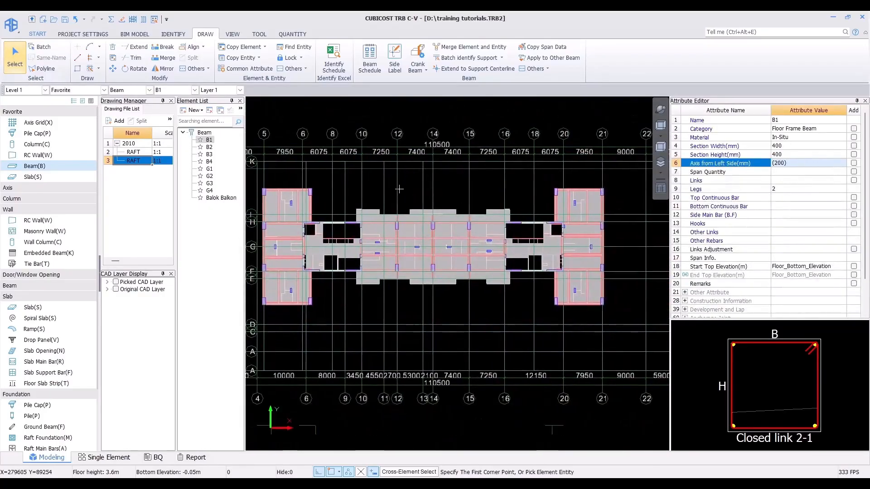
{"action": "middle_click_drag", "start_coordinate": [400, 140], "coordinate": [405, 145]}
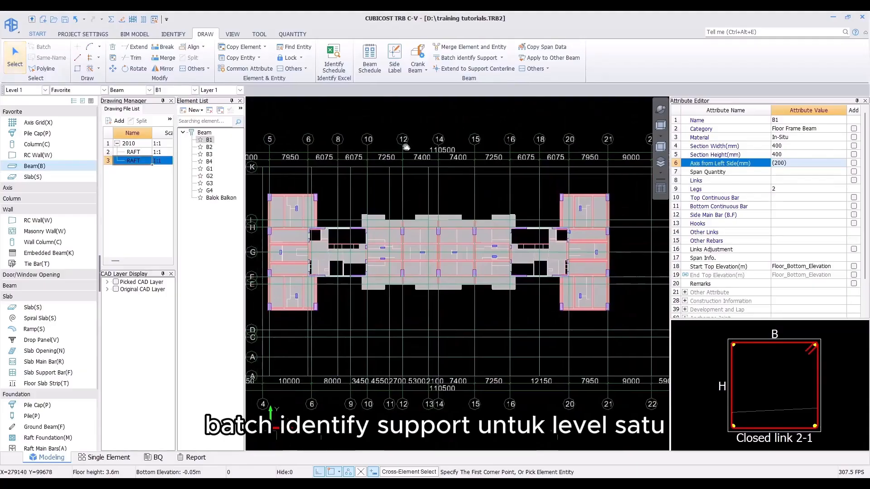
Step: Select all Level 1 beams and run Batch Identify Support on them
{"action": "mouse_move", "coordinate": [256, 150]}
{"action": "left_mouse_down"}
{"action": "mouse_move", "coordinate": [650, 359]}
{"action": "mouse_move", "coordinate": [642, 353]}
{"action": "left_mouse_up"}
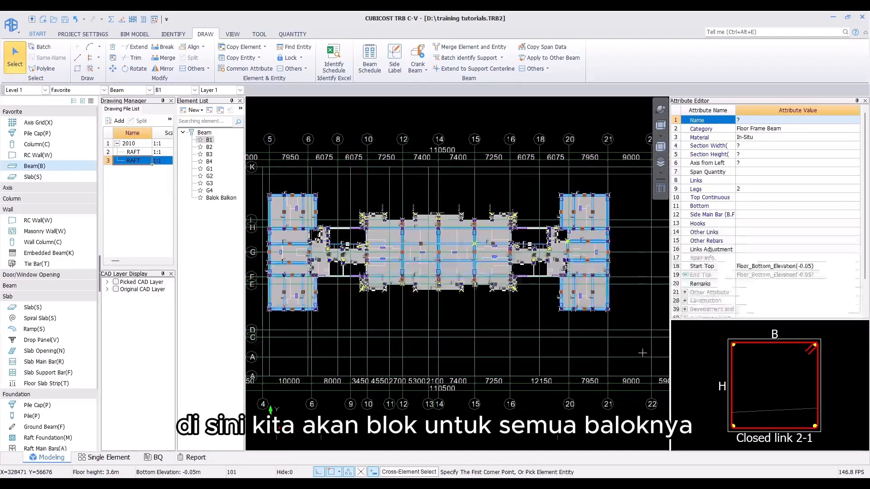
{"action": "left_click", "coordinate": [459, 58]}
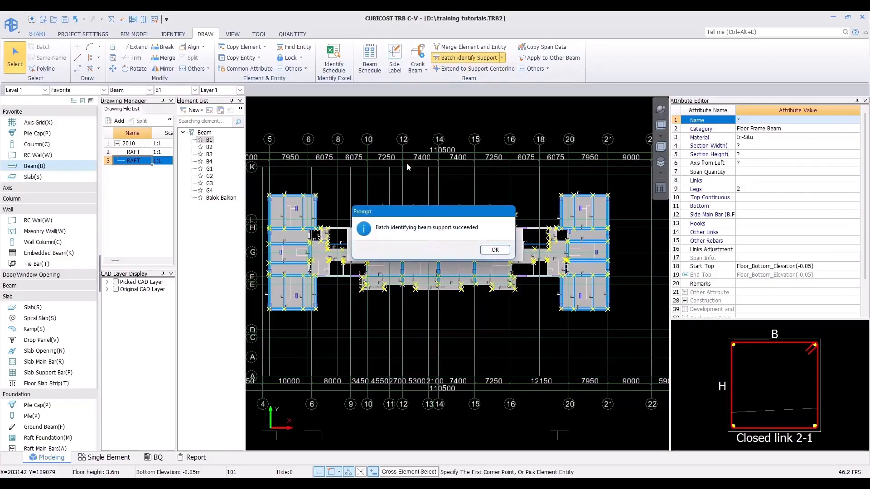
{"action": "left_click", "coordinate": [494, 250]}
Step: Switch to Level 2, select all its beams and run Batch Identify Support
{"action": "left_click", "coordinate": [35, 91]}
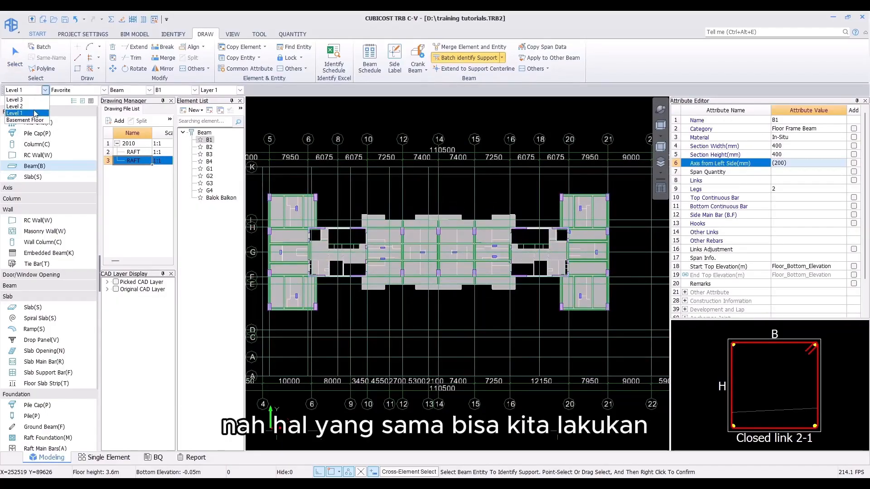
{"action": "left_click", "coordinate": [27, 111]}
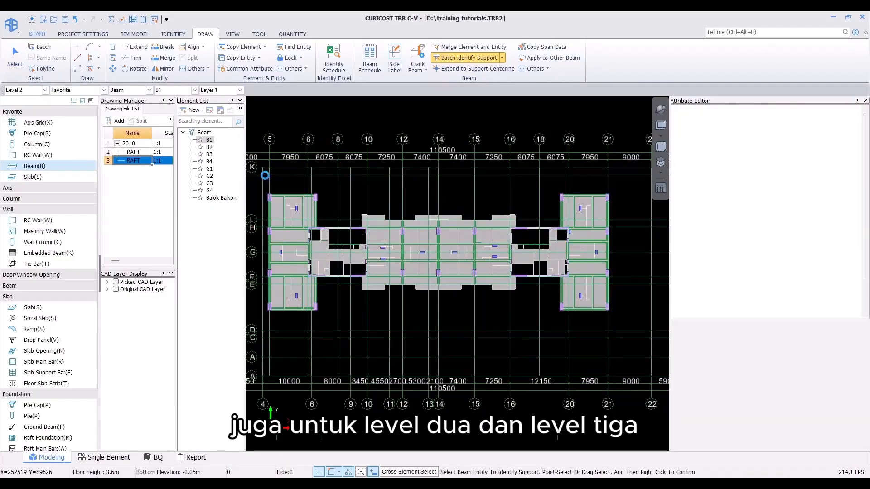
{"action": "left_click_drag", "start_coordinate": [262, 175], "coordinate": [621, 384]}
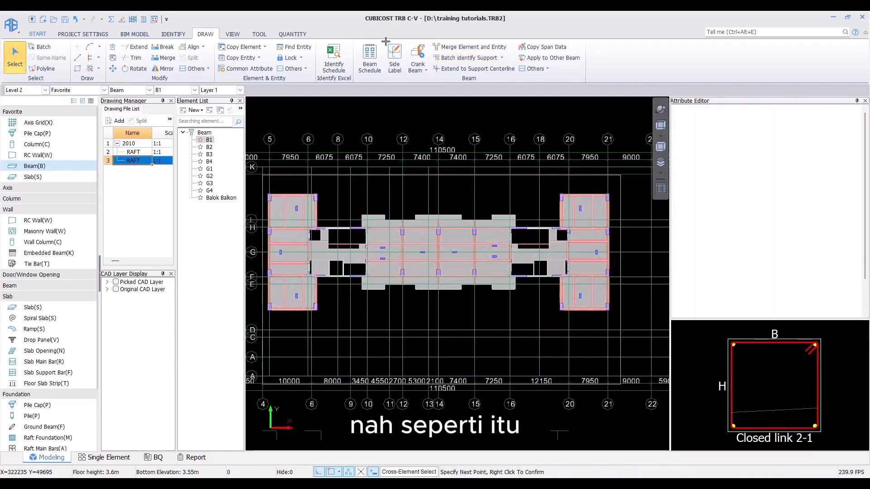
{"action": "left_click", "coordinate": [453, 59]}
{"action": "right_click", "coordinate": [386, 239]}
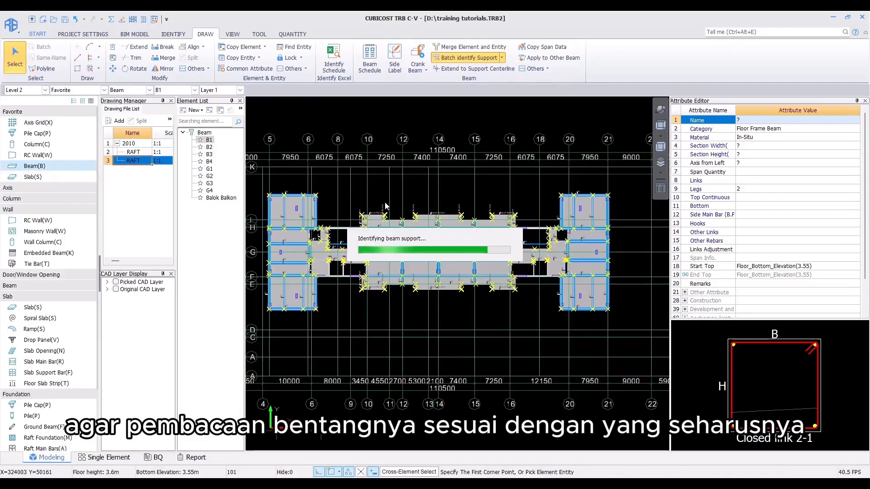
{"action": "left_click", "coordinate": [487, 250]}
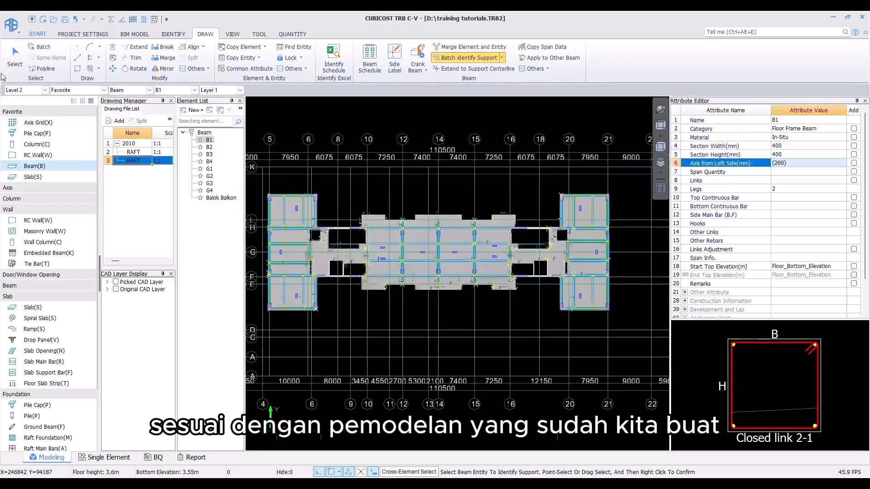
Step: Switch to Level 3, select all its beams and run Batch Identify Support
{"action": "left_click", "coordinate": [25, 90]}
{"action": "left_click", "coordinate": [20, 105]}
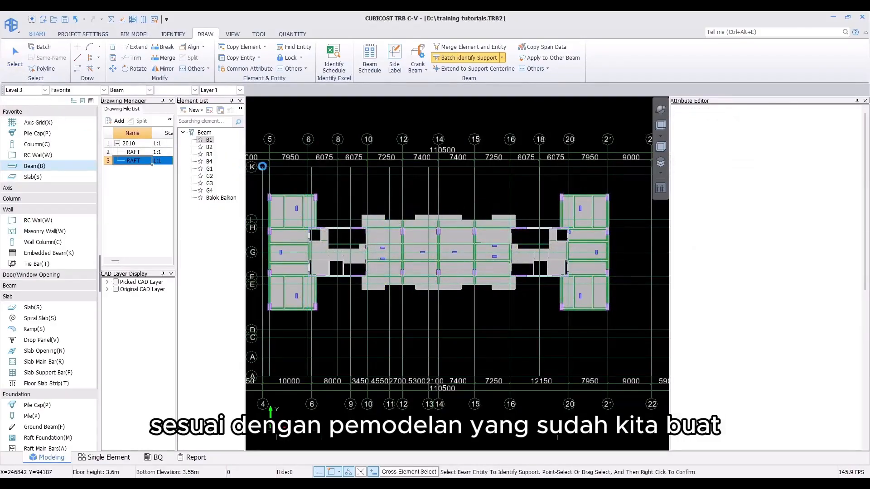
{"action": "left_click", "coordinate": [663, 361]}
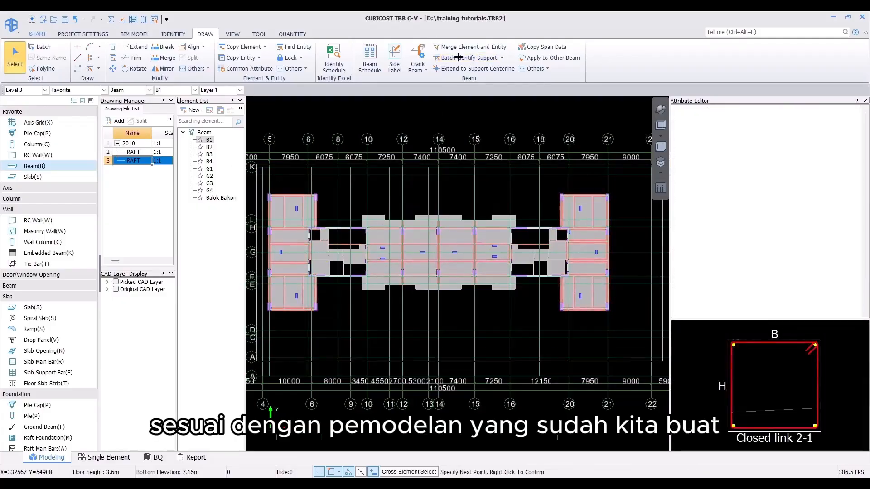
{"action": "left_click", "coordinate": [464, 61]}
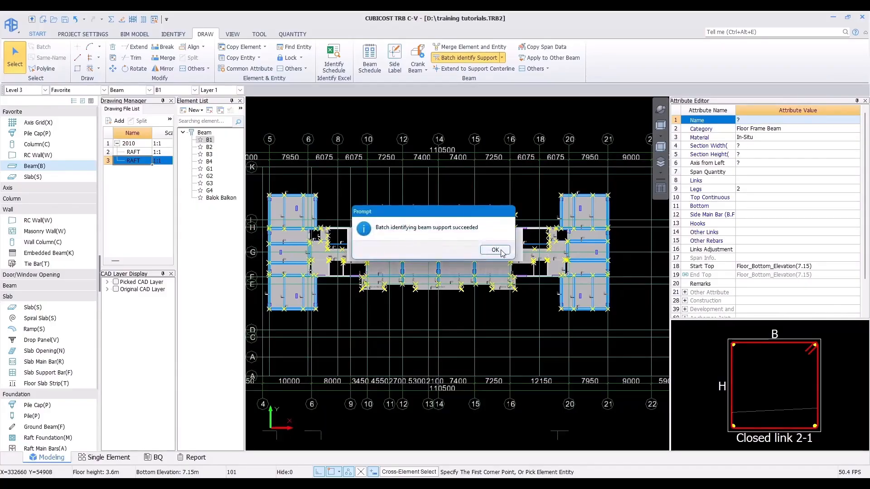
{"action": "left_click", "coordinate": [501, 251]}
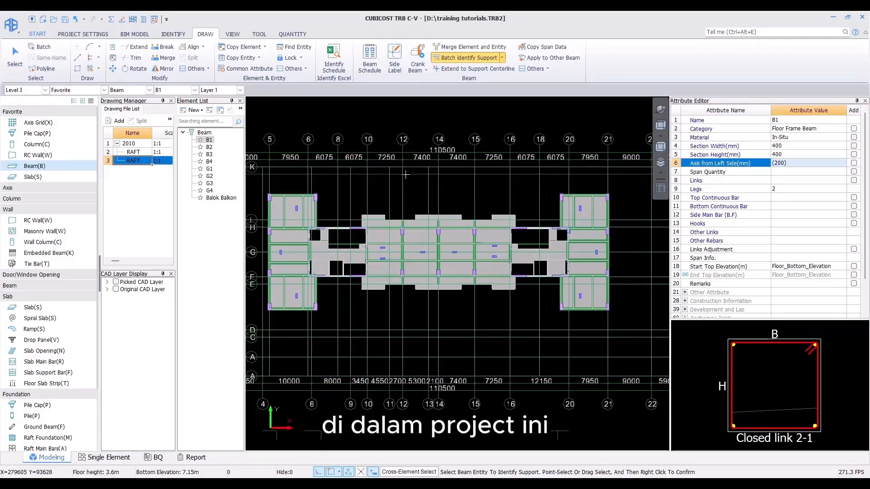
Step: Open the Beam Schedule and copy beam B1's first span repeatedly so B1 has 9 spans
{"action": "middle_click_drag", "start_coordinate": [415, 178], "coordinate": [429, 160]}
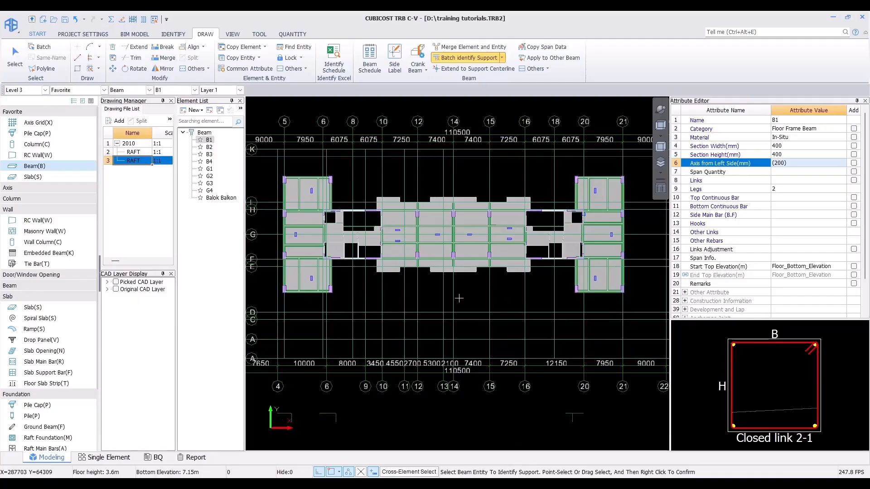
{"action": "left_click", "coordinate": [369, 56]}
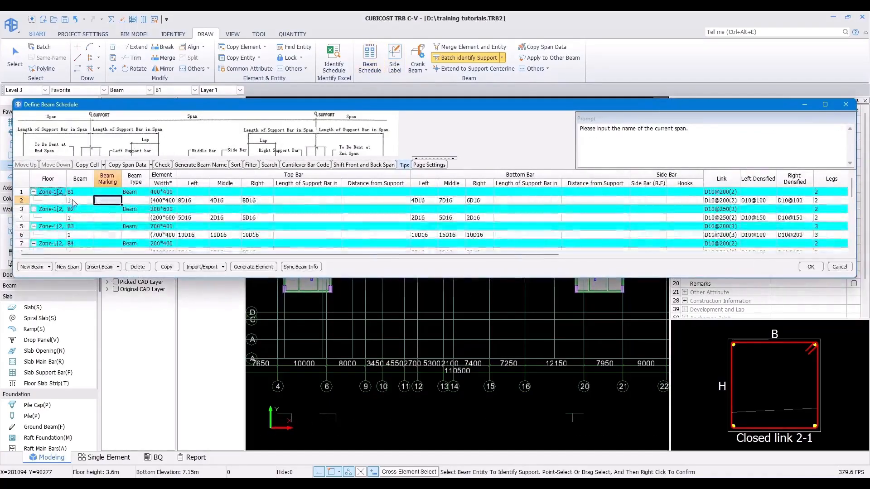
{"action": "left_click", "coordinate": [75, 201]}
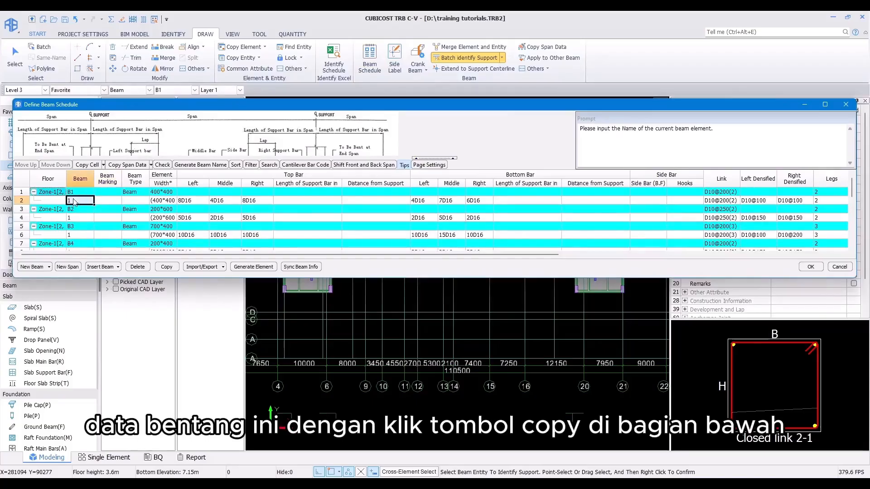
{"action": "left_click", "coordinate": [166, 267]}
{"action": "left_click", "coordinate": [166, 267]}
{"action": "left_click", "coordinate": [167, 267]}
{"action": "left_click", "coordinate": [166, 267]}
{"action": "left_click", "coordinate": [166, 267]}
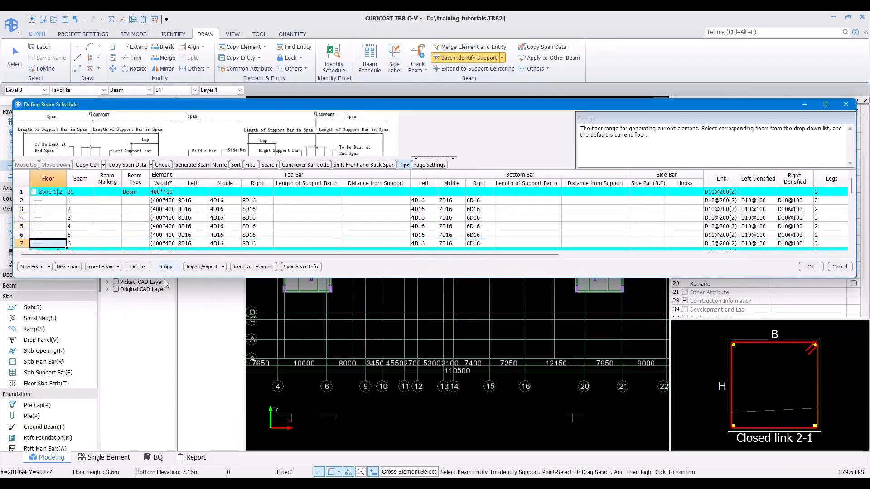
{"action": "left_click_drag", "start_coordinate": [159, 277], "coordinate": [164, 413]}
{"action": "left_click", "coordinate": [167, 402]}
{"action": "left_click", "coordinate": [166, 403]}
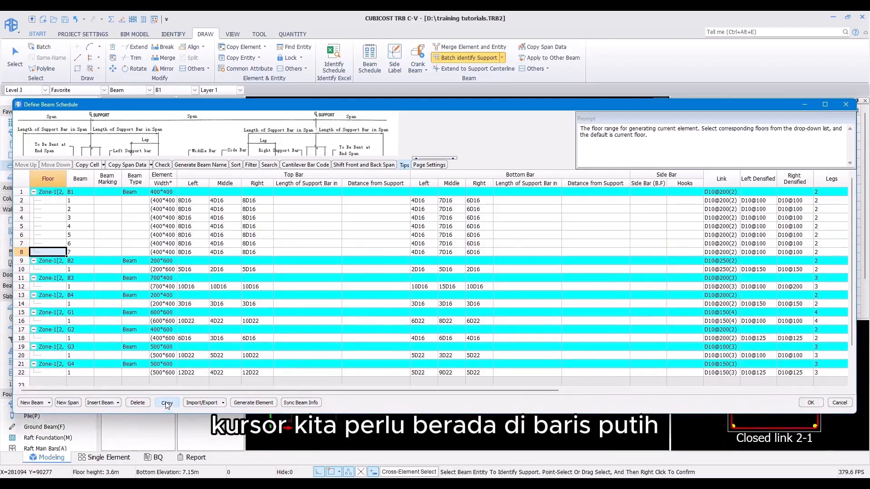
{"action": "left_click", "coordinate": [167, 402]}
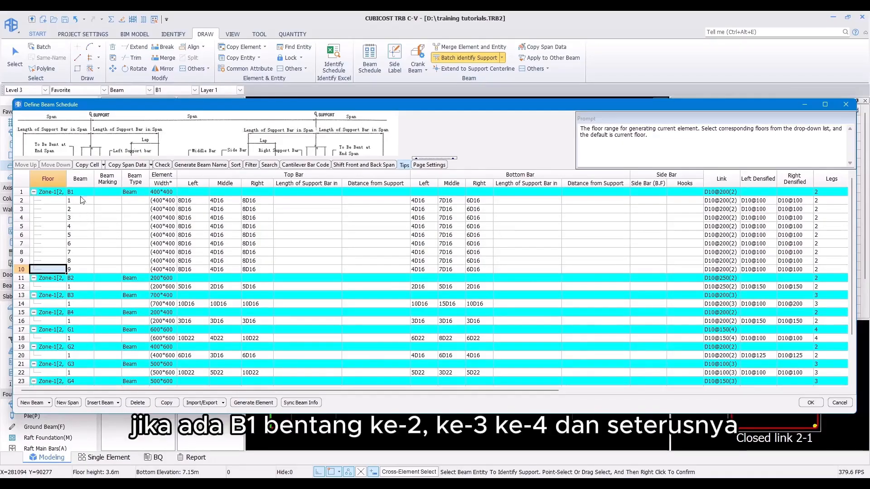
Step: Examine B1's span rows in the schedule and their rebar entries
{"action": "left_click", "coordinate": [80, 211]}
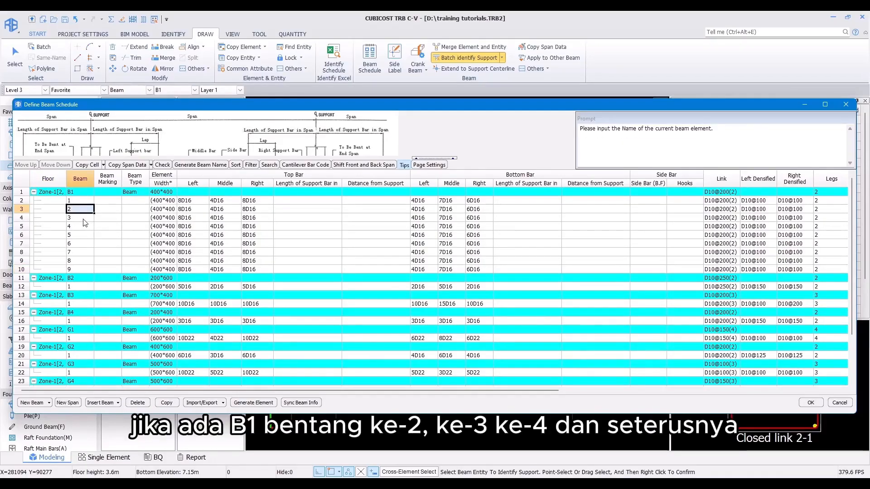
{"action": "left_click", "coordinate": [83, 220]}
{"action": "left_click", "coordinate": [84, 228]}
{"action": "left_click_drag", "start_coordinate": [84, 237], "coordinate": [79, 269]}
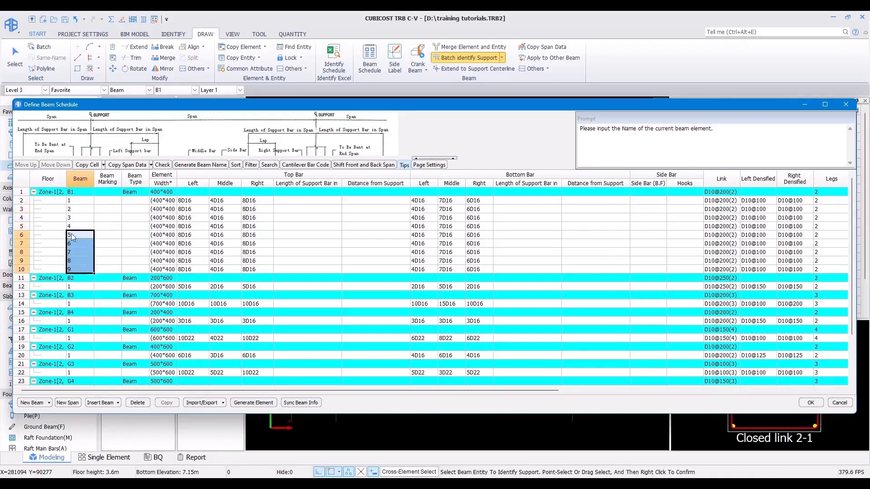
{"action": "left_click_drag", "start_coordinate": [21, 211], "coordinate": [19, 245]}
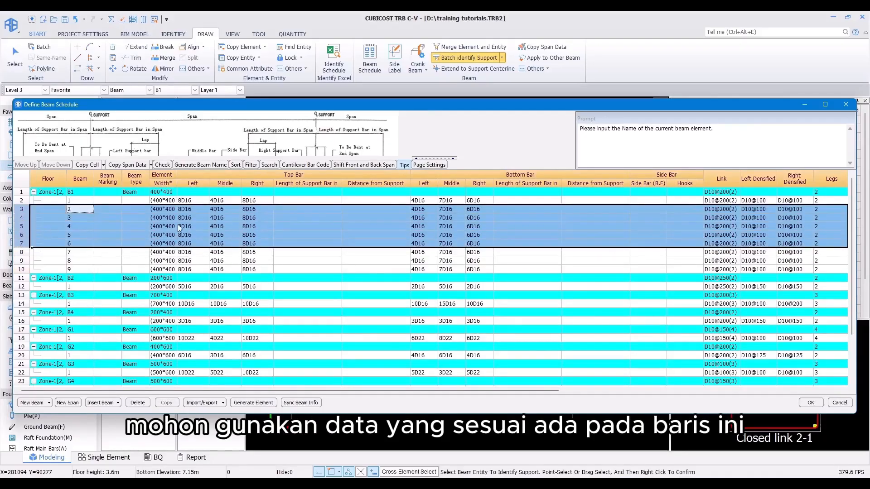
{"action": "left_click", "coordinate": [302, 217]}
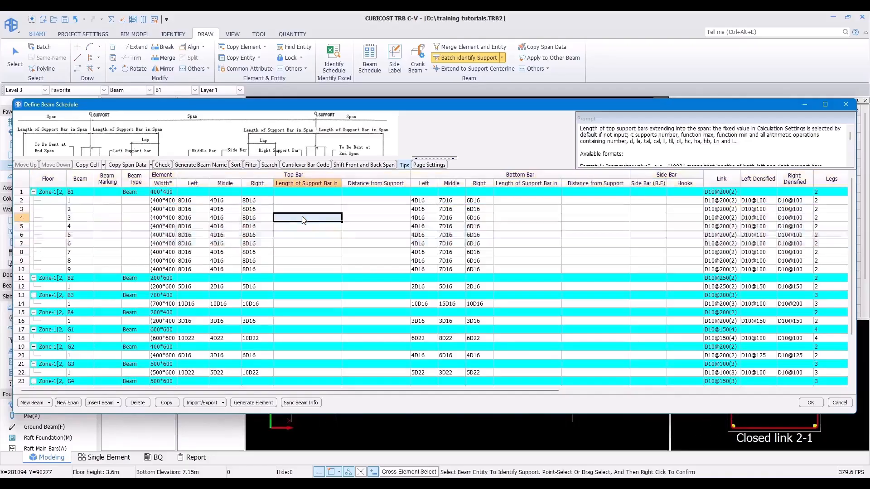
{"action": "left_click", "coordinate": [193, 209]}
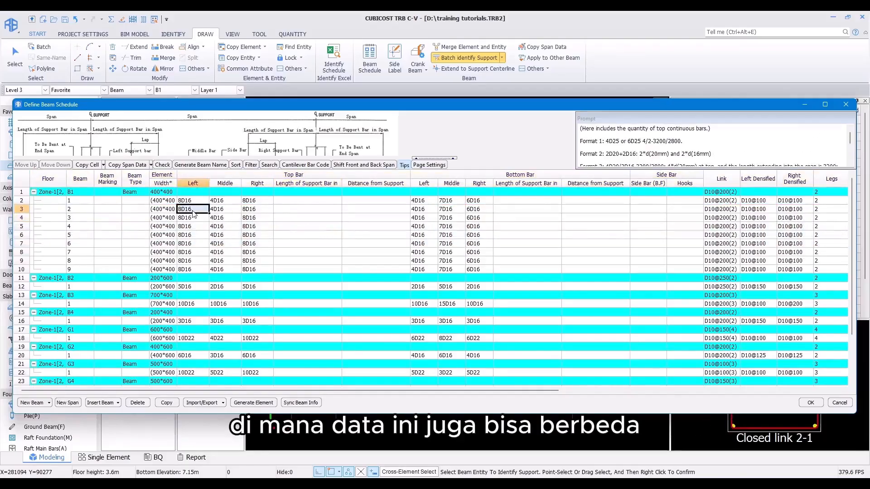
{"action": "left_click", "coordinate": [21, 201]}
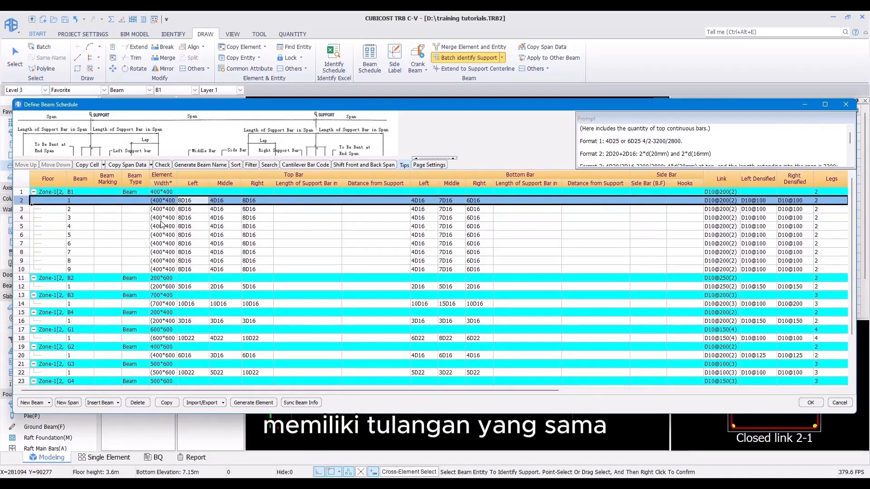
{"action": "left_click", "coordinate": [192, 218]}
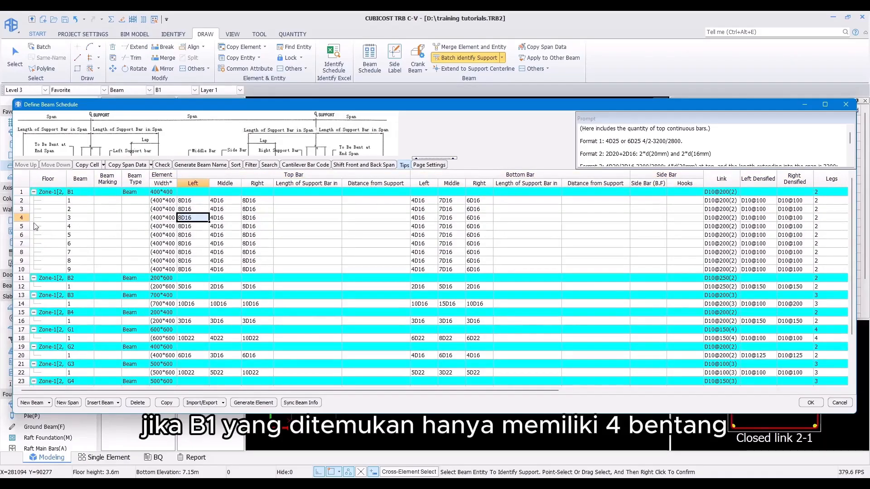
{"action": "left_click", "coordinate": [22, 226]}
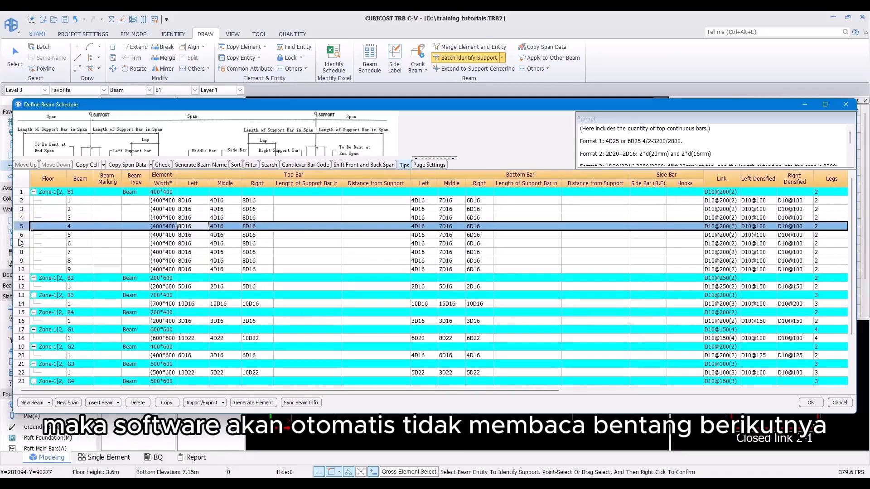
{"action": "left_click_drag", "start_coordinate": [22, 235], "coordinate": [22, 269]}
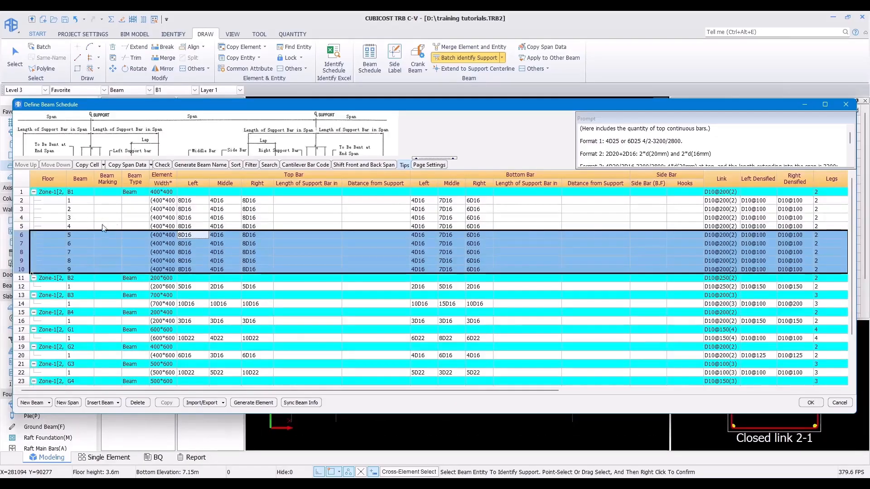
Step: Copy spans of B2 to give it 9 spans and of B3 to give it 8 spans
{"action": "scroll", "coordinate": [97, 226], "scroll_direction": "down", "scroll_amount": 1}
{"action": "left_click", "coordinate": [76, 263]}
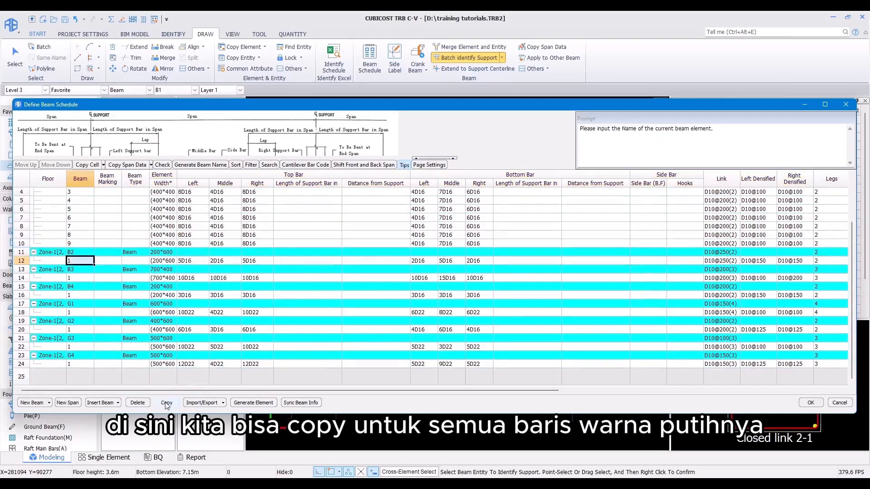
{"action": "left_click", "coordinate": [167, 403]}
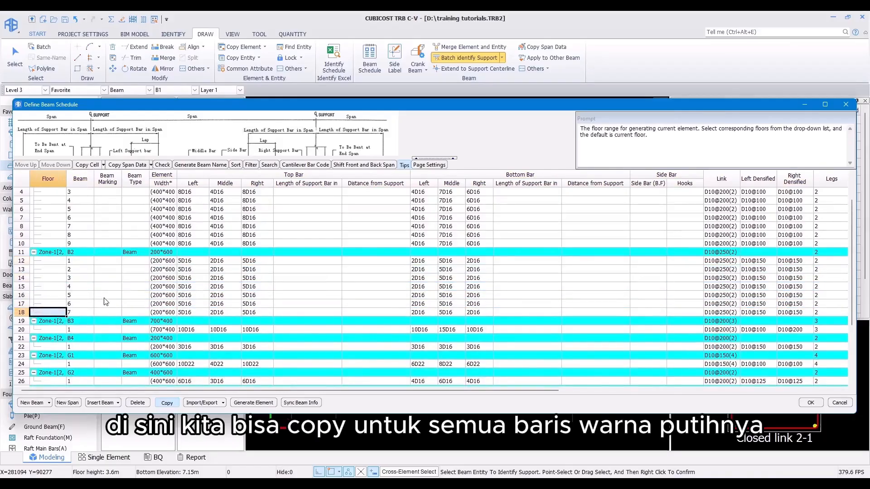
{"action": "scroll", "coordinate": [97, 283], "scroll_direction": "down", "scroll_amount": 3}
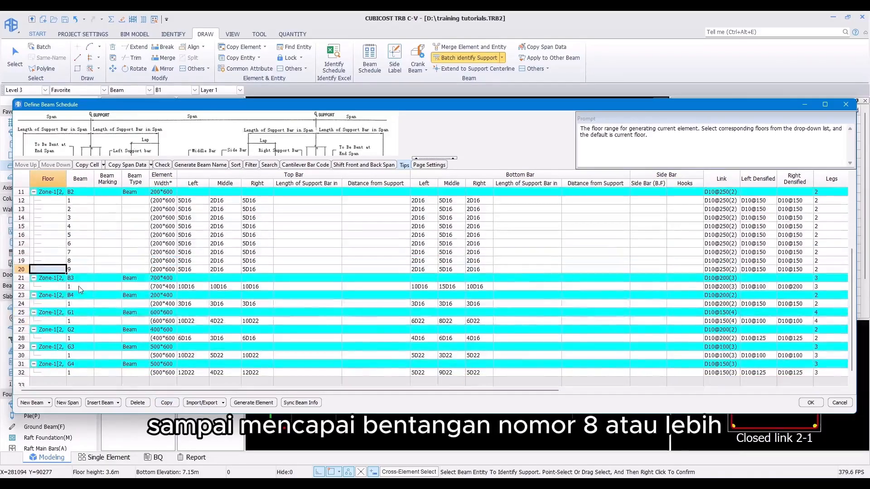
{"action": "left_click", "coordinate": [80, 290]}
{"action": "left_click", "coordinate": [167, 403]}
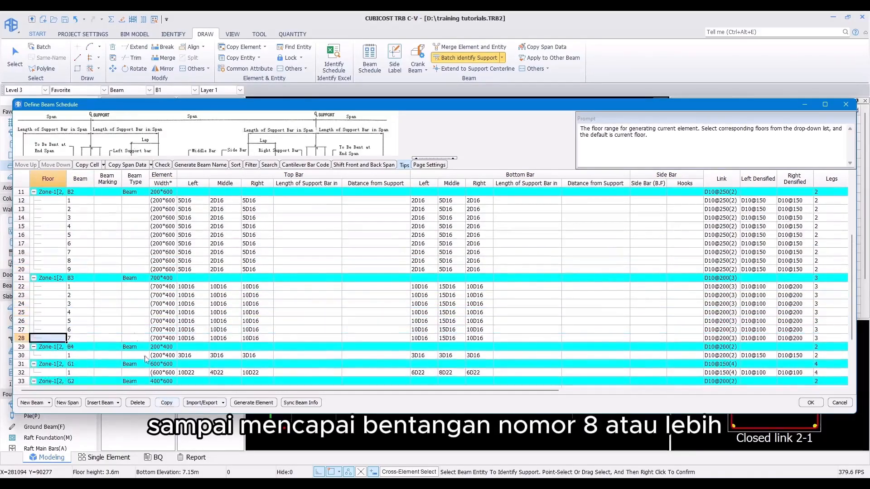
{"action": "scroll", "coordinate": [145, 358], "scroll_direction": "down", "scroll_amount": 3}
{"action": "left_click", "coordinate": [166, 403]}
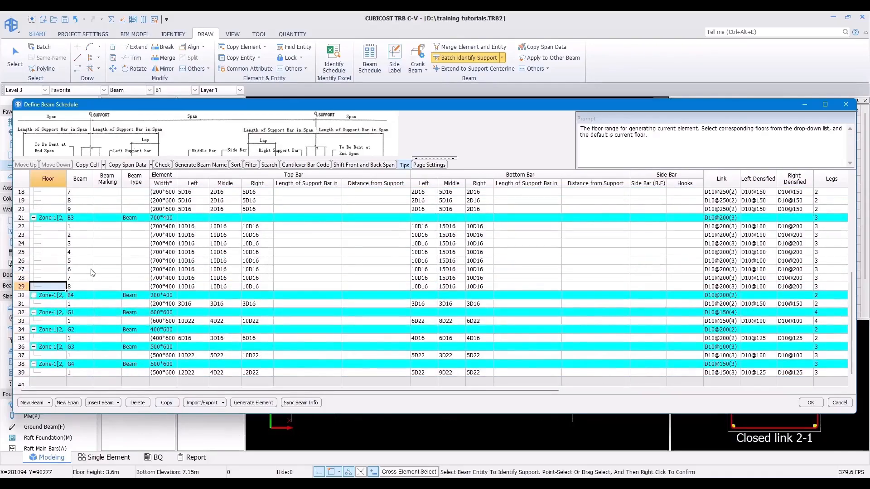
Step: Copy the first span of B4 and of G1 so each has 8 spans
{"action": "left_click", "coordinate": [75, 304]}
{"action": "left_click", "coordinate": [167, 403]}
{"action": "left_click", "coordinate": [167, 402]}
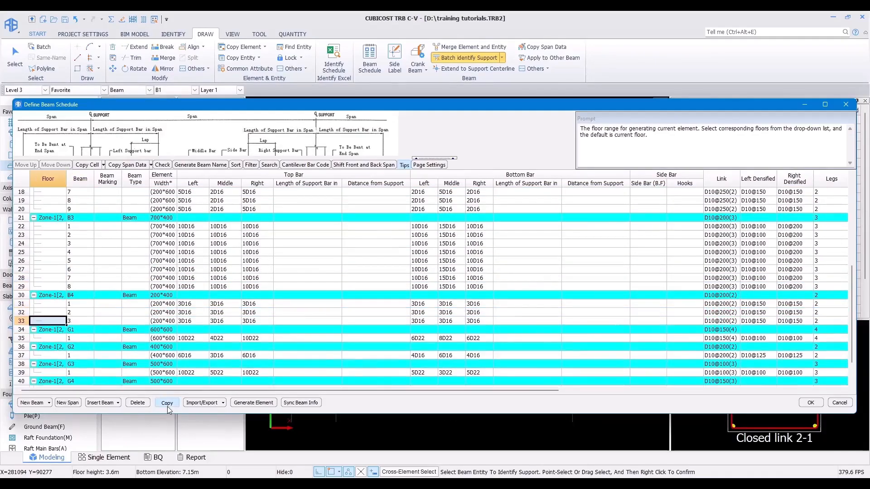
{"action": "left_click", "coordinate": [167, 407]}
{"action": "left_click", "coordinate": [167, 406]}
{"action": "left_click", "coordinate": [167, 407]}
{"action": "left_click", "coordinate": [168, 407]}
{"action": "left_click", "coordinate": [167, 407]}
{"action": "scroll", "coordinate": [124, 302], "scroll_direction": "down", "scroll_amount": 3}
{"action": "left_click", "coordinate": [85, 320]}
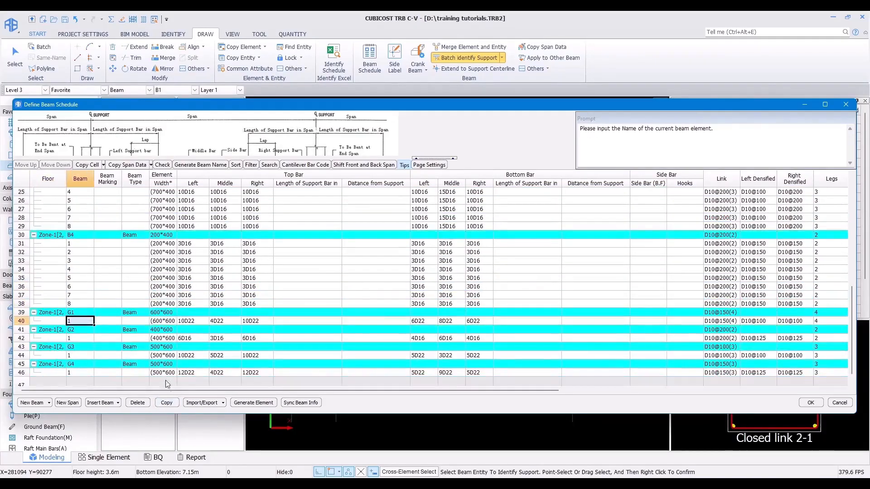
{"action": "left_click", "coordinate": [167, 404]}
{"action": "left_click", "coordinate": [166, 404]}
{"action": "left_click", "coordinate": [167, 404]}
{"action": "left_click", "coordinate": [167, 404]}
{"action": "left_click", "coordinate": [166, 404]}
{"action": "left_click", "coordinate": [167, 405]}
{"action": "left_click", "coordinate": [167, 405]}
Step: Copy the first span of G2 and of G3 so each has 8 spans
{"action": "scroll", "coordinate": [115, 326], "scroll_direction": "down", "scroll_amount": 1}
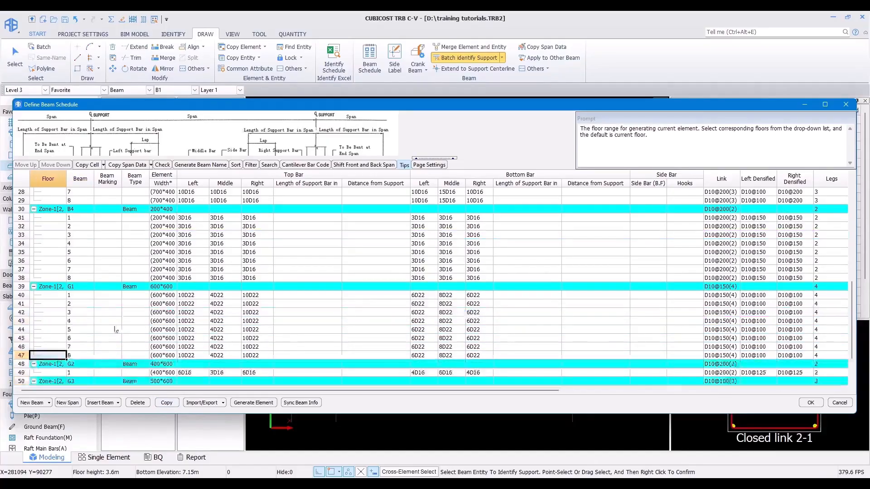
{"action": "left_click", "coordinate": [84, 372]}
{"action": "left_click", "coordinate": [169, 407]}
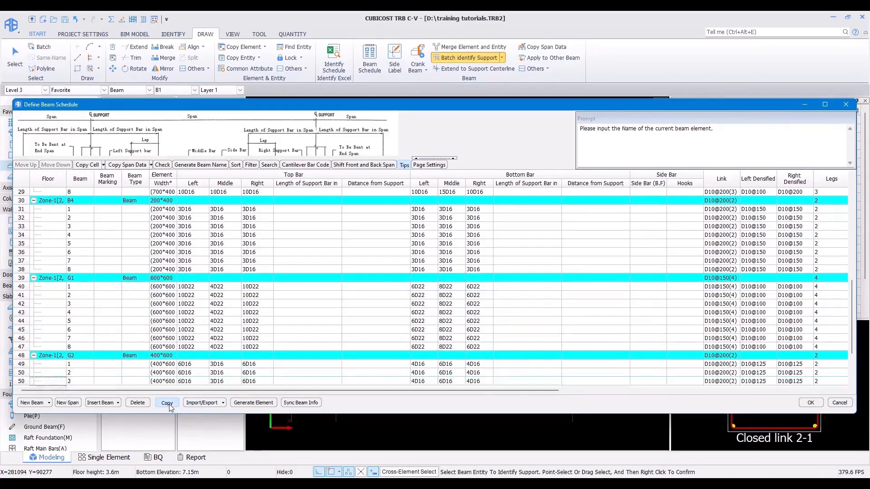
{"action": "left_click", "coordinate": [169, 404]}
{"action": "left_click", "coordinate": [169, 404]}
{"action": "left_click", "coordinate": [169, 405]}
{"action": "left_click", "coordinate": [170, 405]}
{"action": "left_click", "coordinate": [170, 405]}
{"action": "left_click", "coordinate": [170, 405]}
{"action": "scroll", "coordinate": [125, 346], "scroll_direction": "down", "scroll_amount": 3}
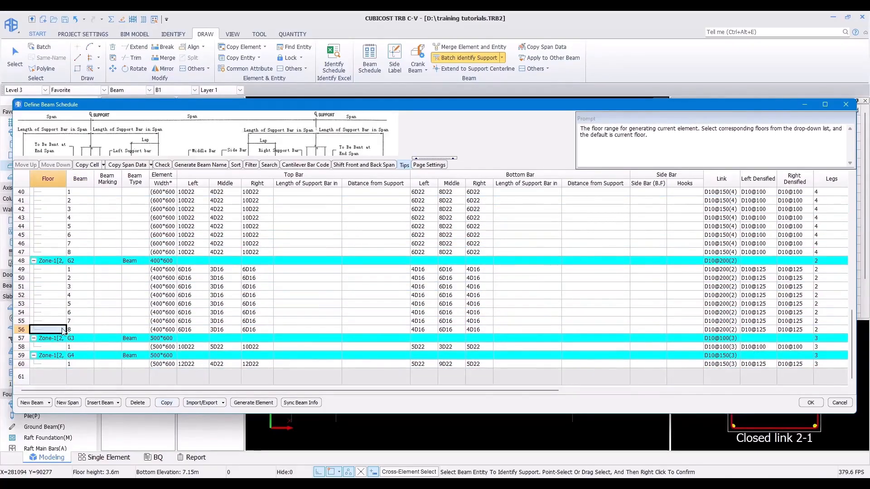
{"action": "left_click", "coordinate": [75, 349]}
{"action": "left_click", "coordinate": [169, 405]}
{"action": "left_click", "coordinate": [168, 406]}
{"action": "left_click", "coordinate": [168, 406]}
{"action": "left_click", "coordinate": [168, 406]}
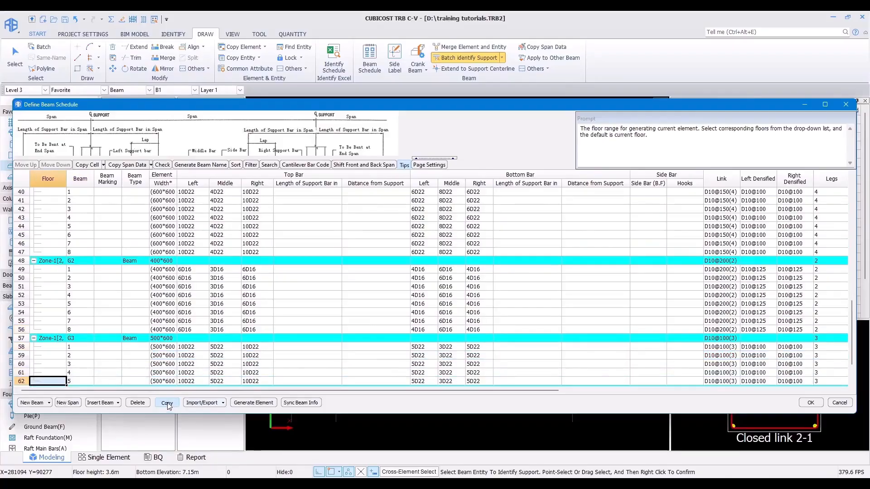
{"action": "left_click", "coordinate": [167, 403]}
{"action": "left_click", "coordinate": [168, 404]}
{"action": "left_click", "coordinate": [167, 404]}
Step: Copy G4's first span so it has 8 spans
{"action": "scroll", "coordinate": [128, 362], "scroll_direction": "down", "scroll_amount": 3}
{"action": "left_click", "coordinate": [95, 365]}
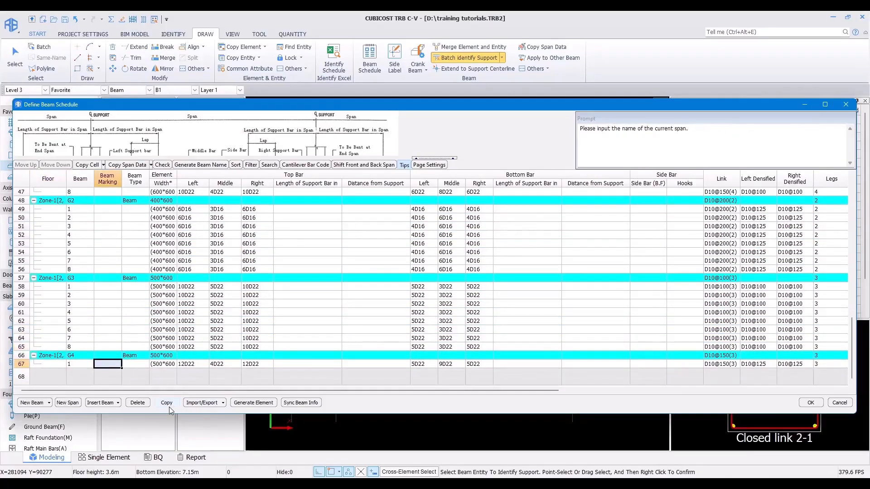
{"action": "left_click", "coordinate": [167, 403]}
{"action": "left_click", "coordinate": [167, 403]}
{"action": "left_click", "coordinate": [167, 403]}
{"action": "left_click", "coordinate": [168, 404]}
{"action": "left_click", "coordinate": [167, 403]}
{"action": "left_click", "coordinate": [167, 403]}
{"action": "left_click", "coordinate": [168, 404]}
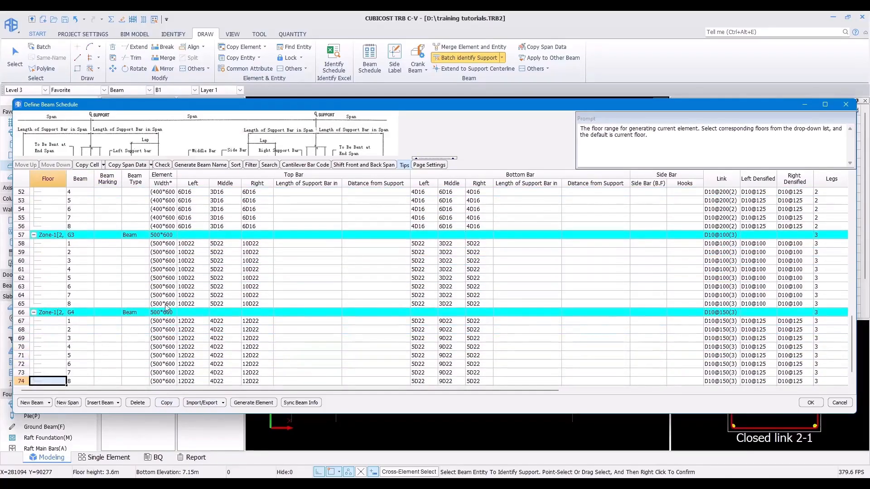
{"action": "scroll", "coordinate": [184, 298], "scroll_direction": "down", "scroll_amount": 1}
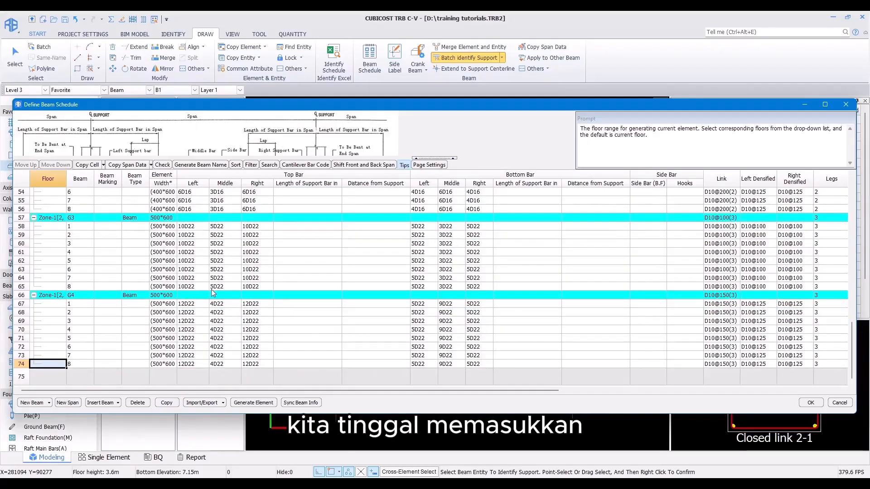
Step: Sync the beam schedule info to the beam entities with the default selected columns
{"action": "left_click", "coordinate": [301, 402]}
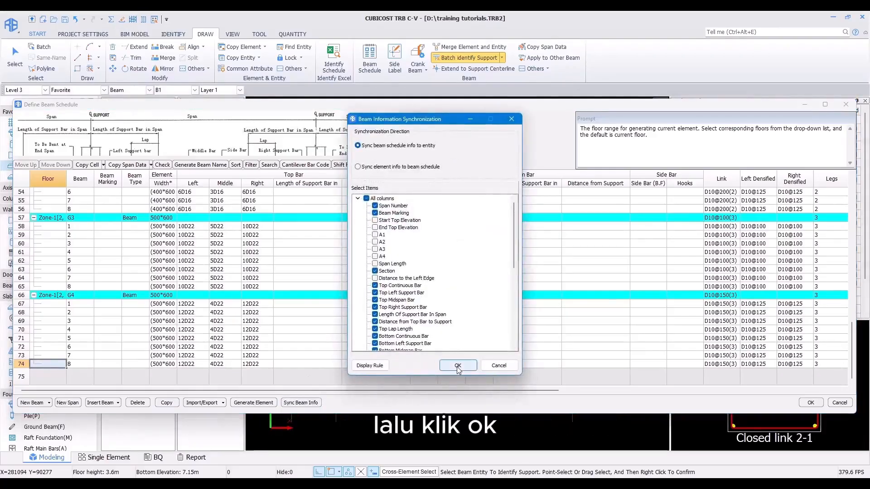
{"action": "left_click", "coordinate": [447, 364]}
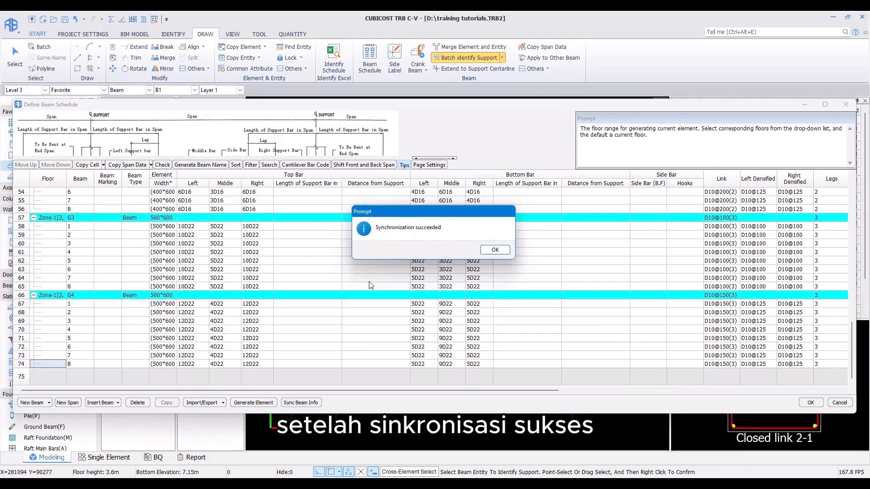
Step: Close the beam schedule, then select and zoom into the Level 3 beams to inspect their rebar labels
{"action": "left_click", "coordinate": [502, 250]}
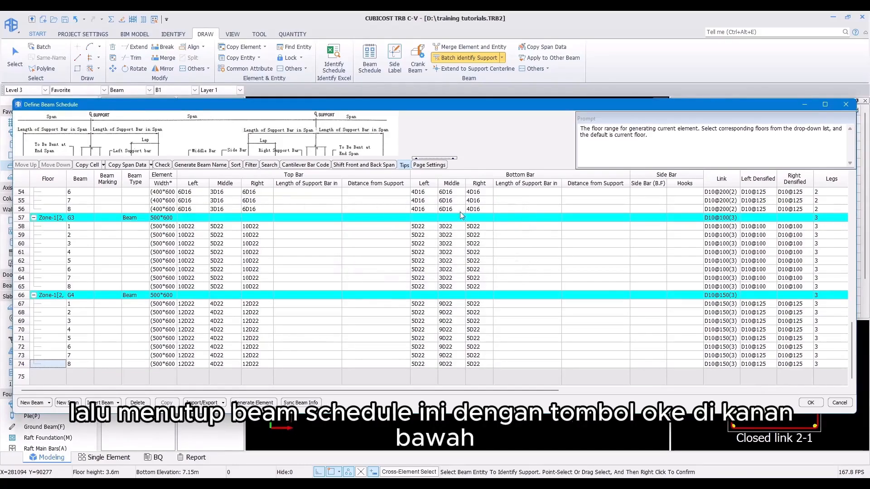
{"action": "left_click", "coordinate": [810, 403]}
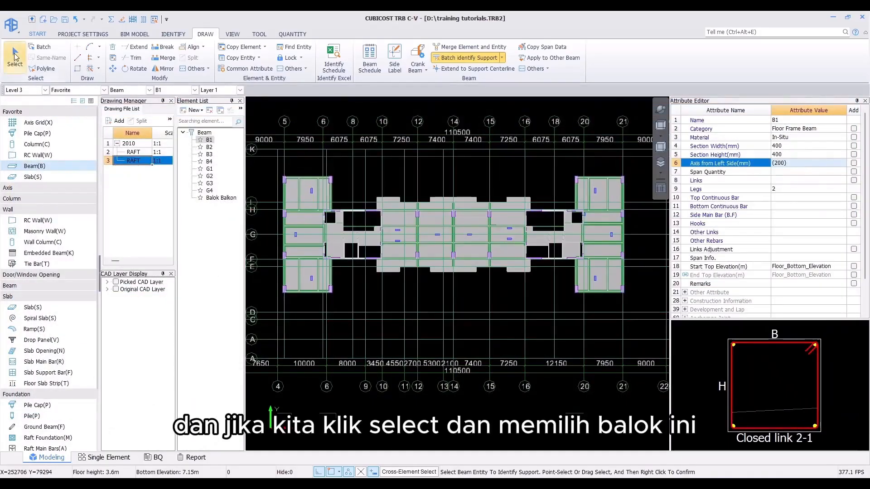
{"action": "left_click", "coordinate": [15, 56]}
{"action": "left_click_drag", "start_coordinate": [550, 258], "coordinate": [646, 323]}
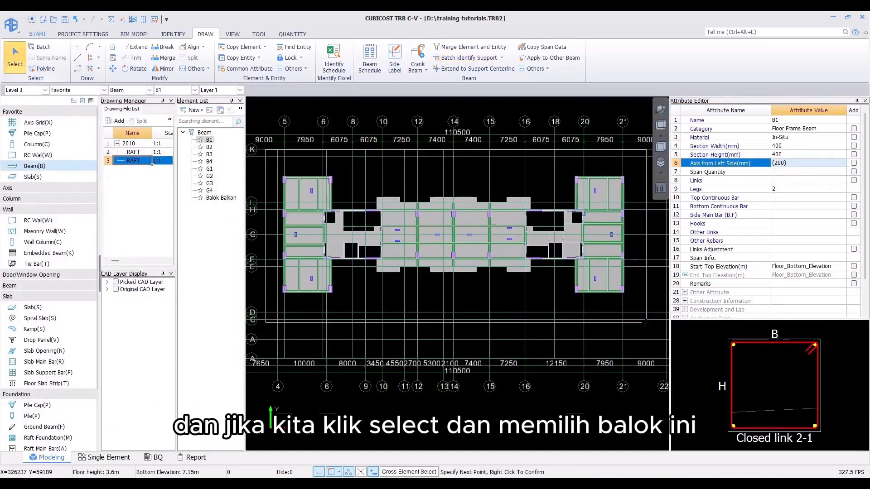
{"action": "scroll", "coordinate": [434, 261], "scroll_direction": "up", "scroll_amount": 6}
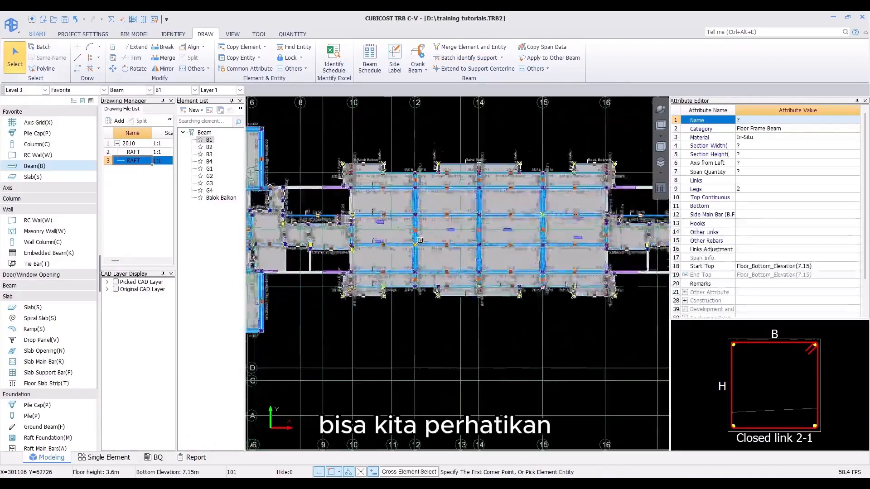
{"action": "mouse_move", "coordinate": [400, 247]}
{"action": "middle_mouse_down"}
{"action": "mouse_move", "coordinate": [575, 285]}
{"action": "mouse_move", "coordinate": [403, 276]}
{"action": "mouse_move", "coordinate": [408, 283]}
{"action": "middle_mouse_up"}
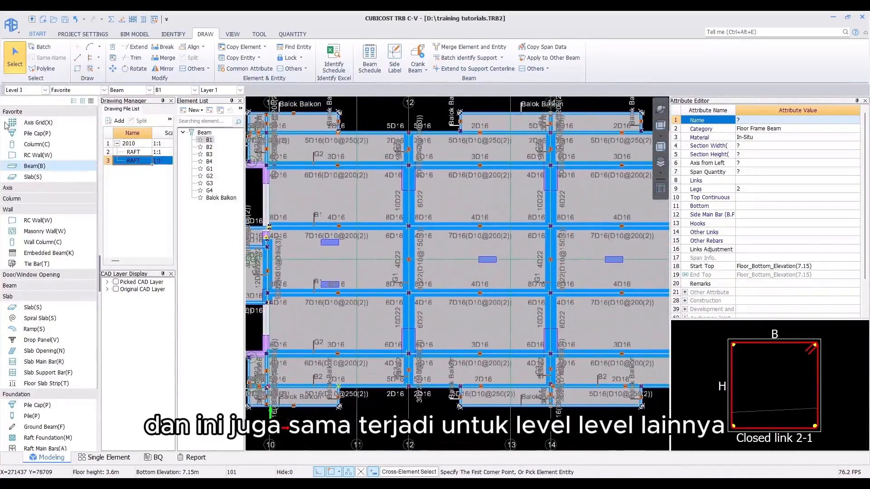
Step: Switch to Level 1 and select all its beams to inspect their identified supports
{"action": "left_click", "coordinate": [25, 90]}
{"action": "left_click", "coordinate": [20, 113]}
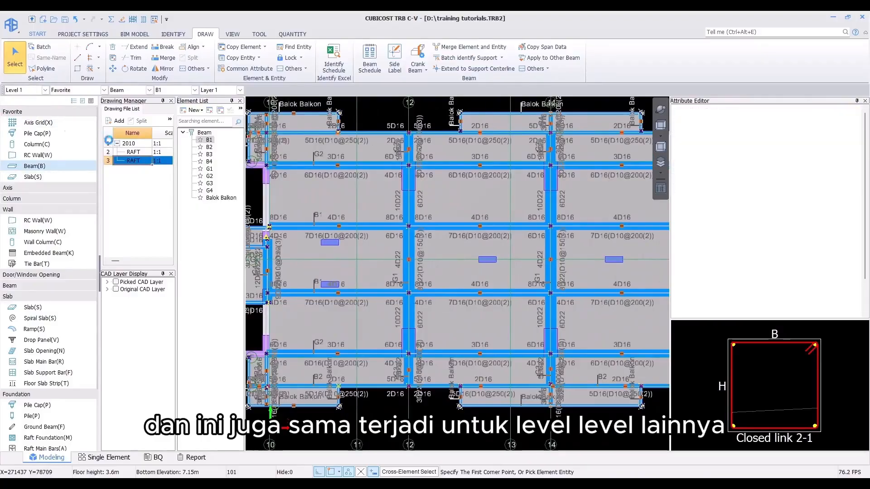
{"action": "scroll", "coordinate": [381, 173], "scroll_direction": "down", "scroll_amount": 3}
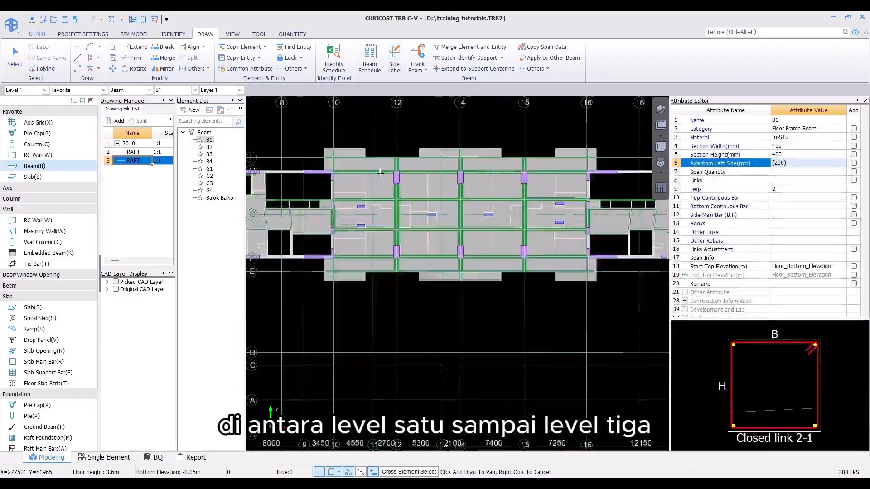
{"action": "scroll", "coordinate": [369, 189], "scroll_direction": "down", "scroll_amount": 2}
{"action": "middle_click_drag", "start_coordinate": [369, 189], "coordinate": [392, 213]}
{"action": "mouse_move", "coordinate": [260, 138]}
{"action": "left_mouse_down"}
{"action": "mouse_move", "coordinate": [638, 338]}
{"action": "mouse_move", "coordinate": [659, 336]}
{"action": "left_mouse_up"}
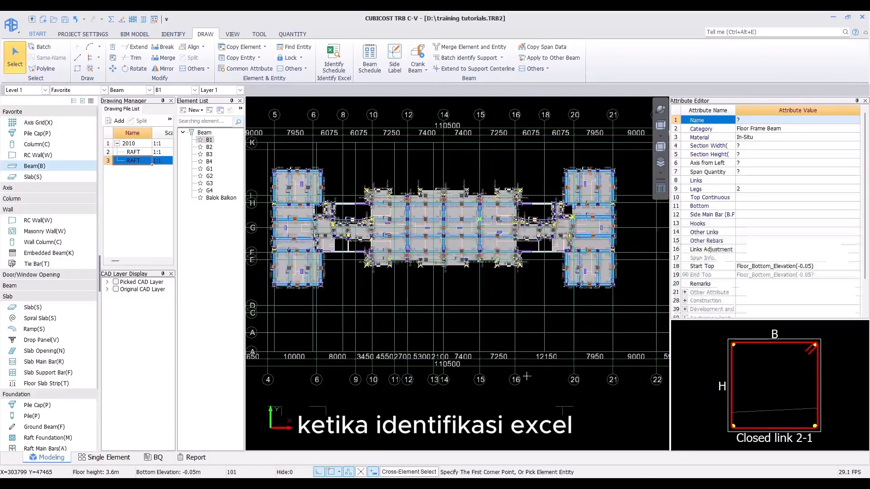
{"action": "left_click", "coordinate": [14, 63]}
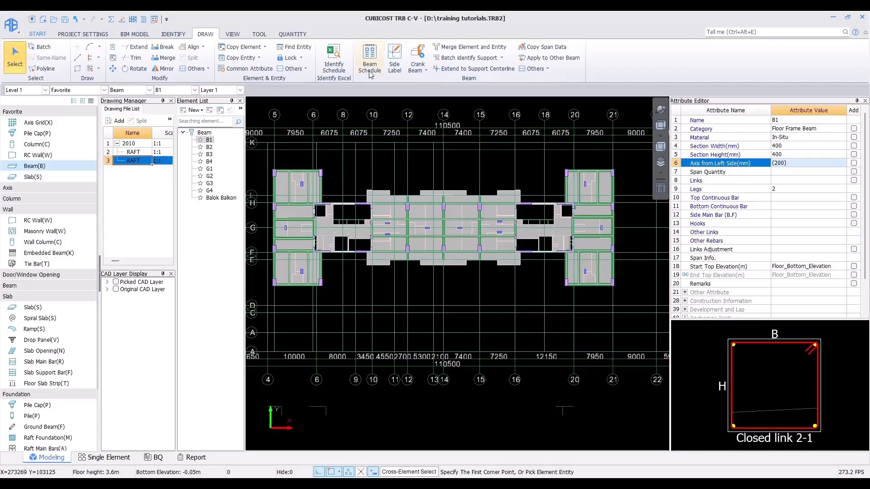
Step: Open the beam schedule and examine which floors B1's zone applies to, then close it
{"action": "left_click", "coordinate": [370, 57]}
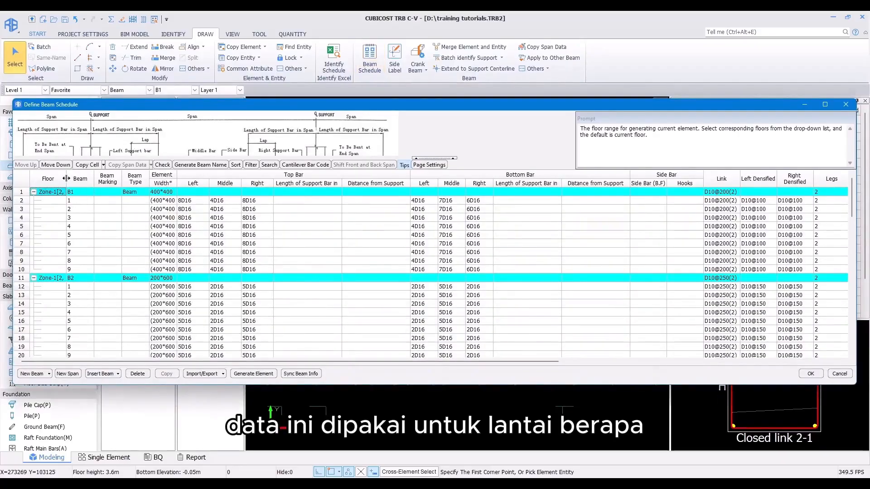
{"action": "left_click_drag", "start_coordinate": [66, 178], "coordinate": [138, 180]}
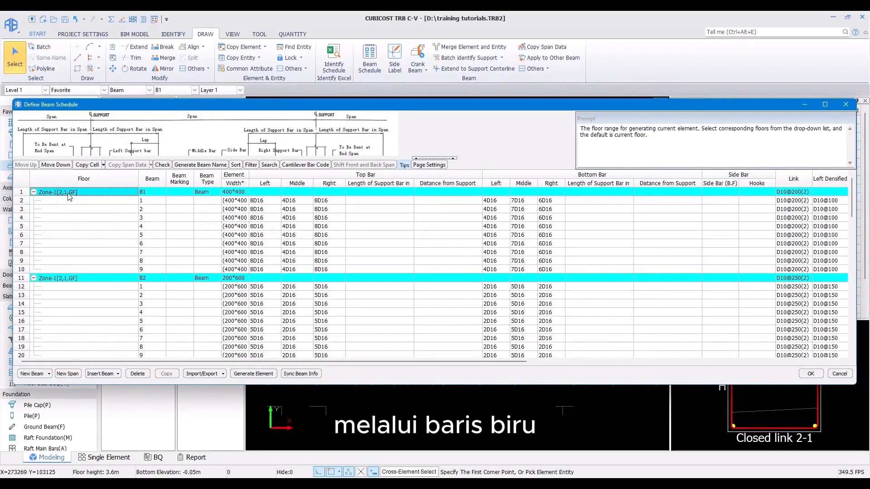
{"action": "left_click", "coordinate": [68, 194]}
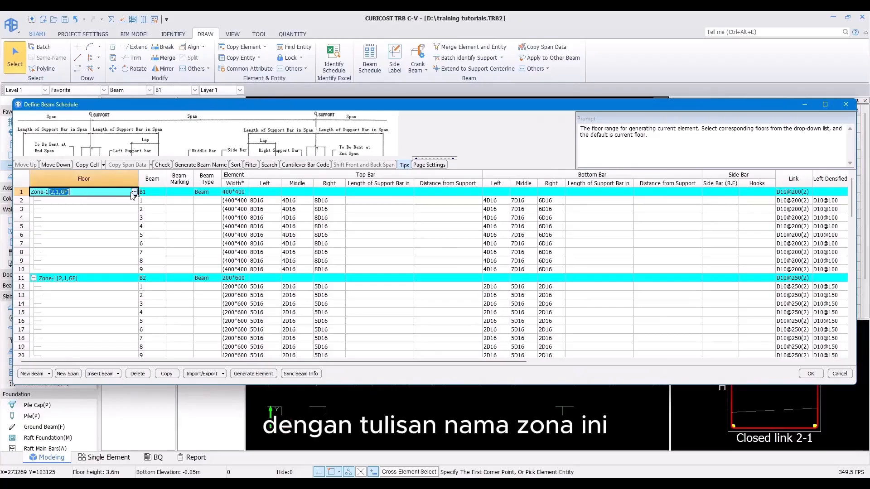
{"action": "left_click", "coordinate": [134, 192]}
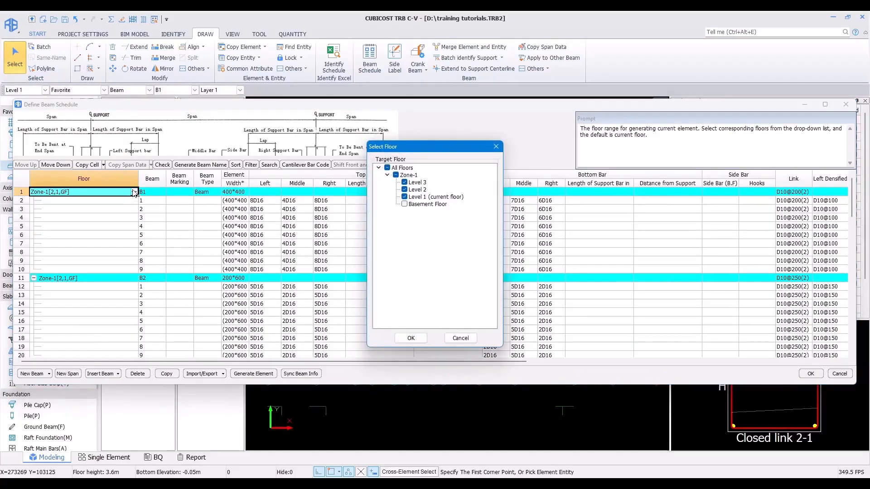
{"action": "left_click", "coordinate": [460, 338]}
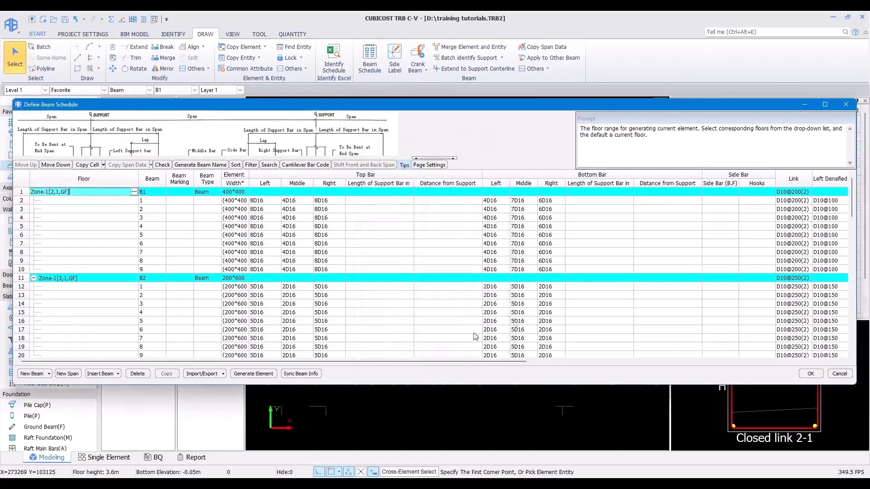
{"action": "left_click", "coordinate": [845, 105]}
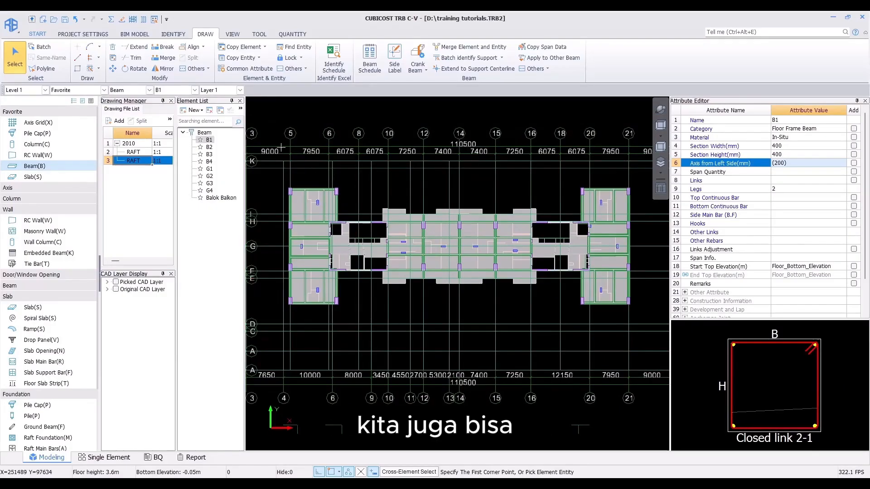
Step: Select all Level 1 beams and run Calculate Selected Entity on them
{"action": "mouse_move", "coordinate": [275, 145]}
{"action": "left_mouse_down"}
{"action": "mouse_move", "coordinate": [559, 309]}
{"action": "mouse_move", "coordinate": [649, 345]}
{"action": "left_mouse_up"}
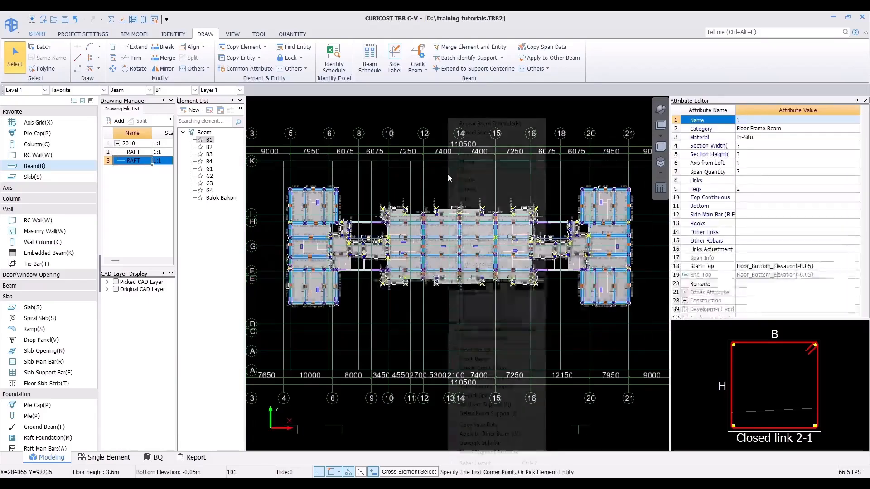
{"action": "right_click", "coordinate": [448, 188]}
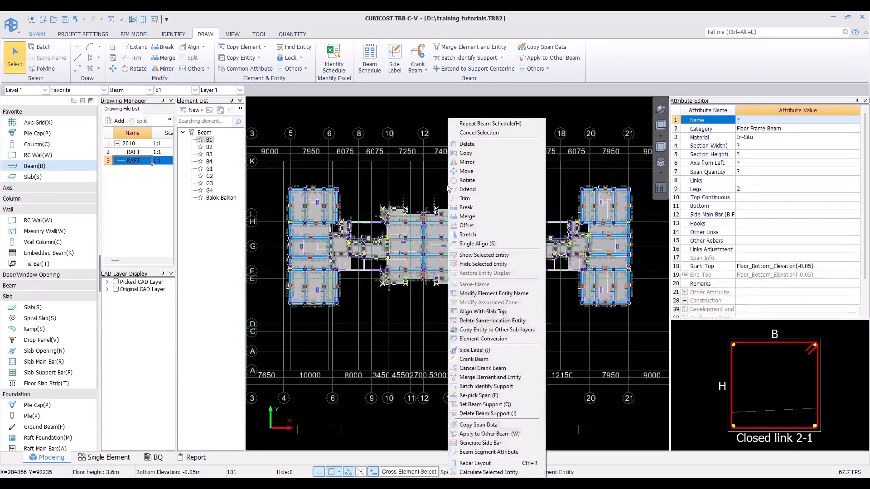
{"action": "left_click", "coordinate": [467, 473]}
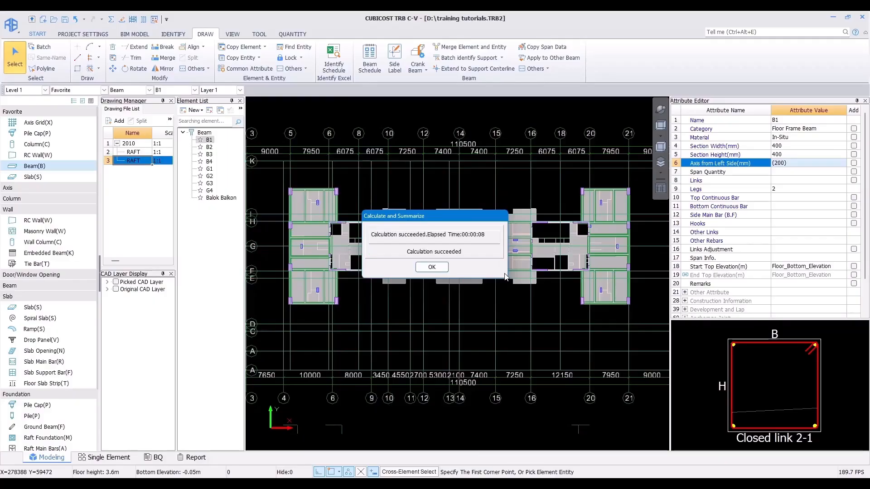
{"action": "left_click", "coordinate": [432, 267]}
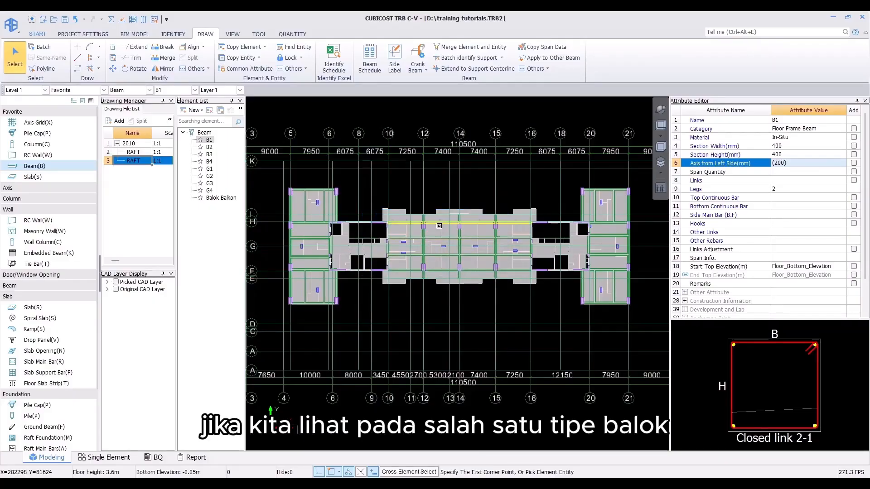
Step: View G2's rebar in 3D with links displayed and examine the stirrup spacing at the supports
{"action": "left_click", "coordinate": [294, 34]}
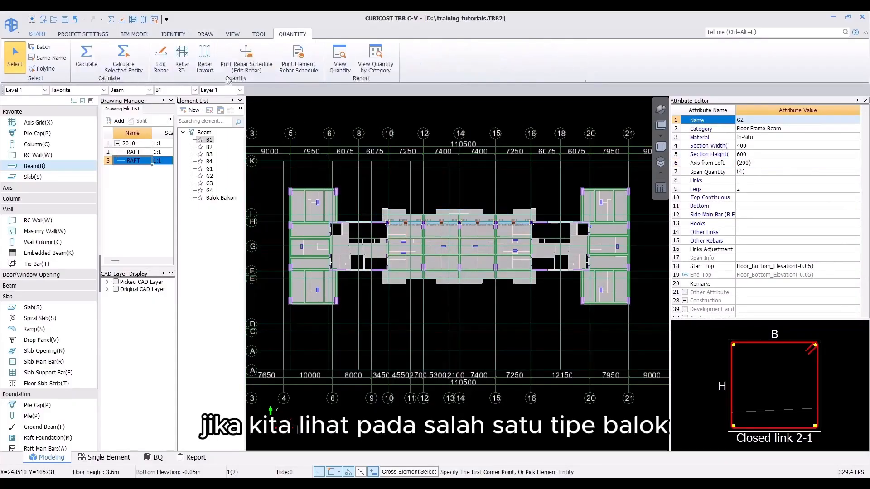
{"action": "left_click", "coordinate": [185, 62]}
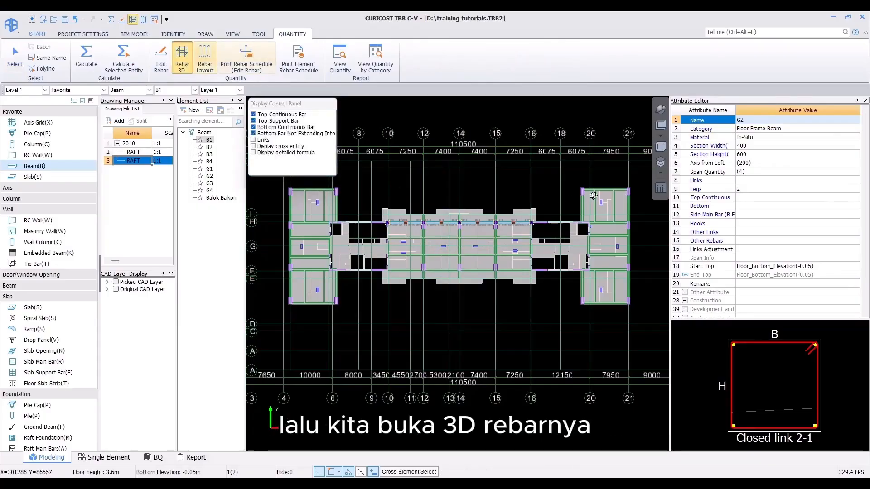
{"action": "left_click_drag", "start_coordinate": [561, 170], "coordinate": [398, 254], "text": "ctrl"}
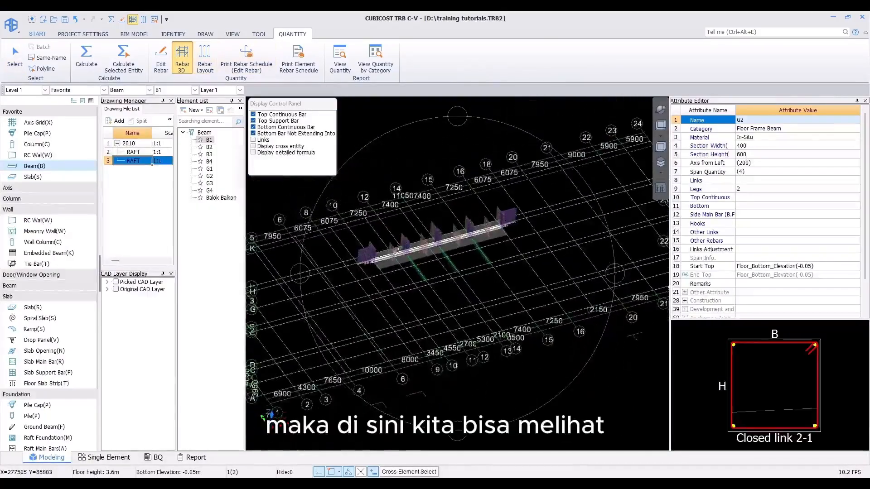
{"action": "scroll", "coordinate": [397, 258], "scroll_direction": "up", "scroll_amount": 3}
{"action": "scroll", "coordinate": [397, 257], "scroll_direction": "up", "scroll_amount": 4}
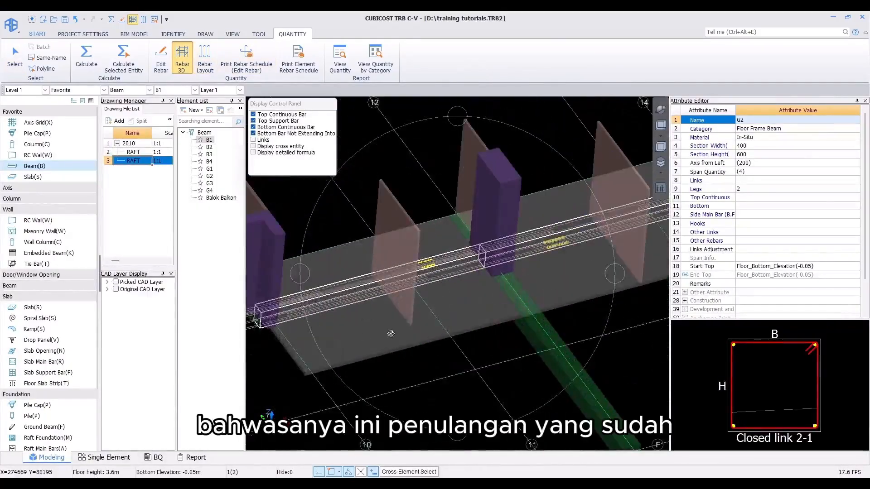
{"action": "scroll", "coordinate": [307, 237], "scroll_direction": "up", "scroll_amount": 2}
{"action": "left_click", "coordinate": [253, 140]}
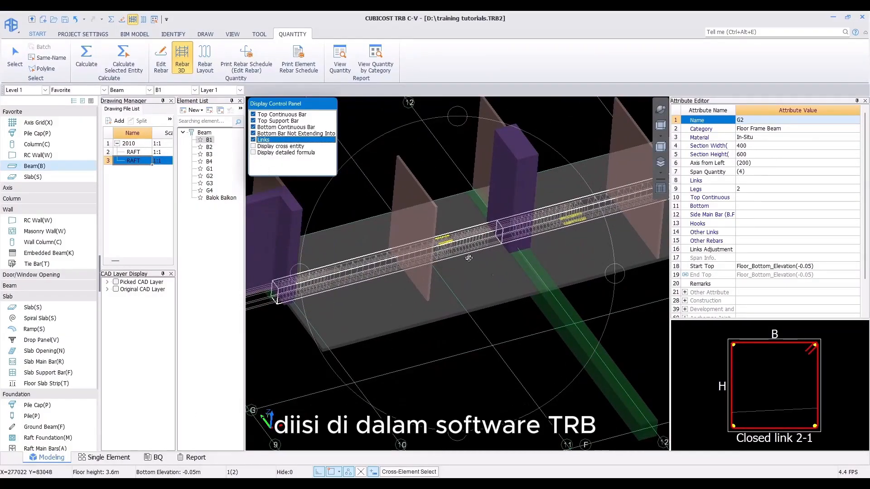
{"action": "middle_click_drag", "start_coordinate": [498, 273], "coordinate": [482, 275]}
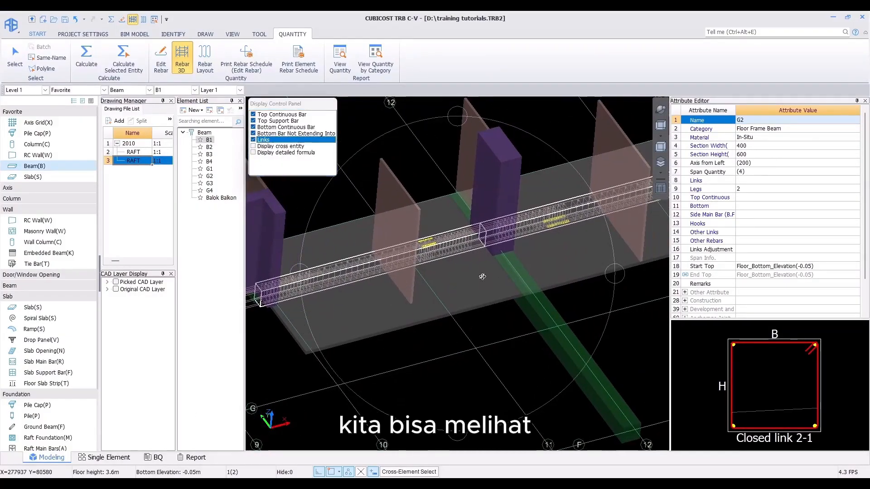
{"action": "key", "text": "w"}
{"action": "scroll", "coordinate": [475, 248], "scroll_direction": "up", "scroll_amount": 3}
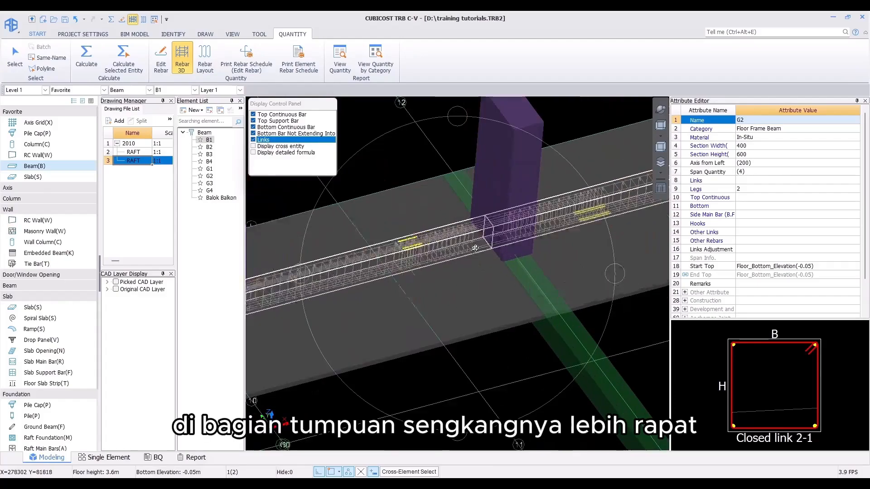
{"action": "middle_click_drag", "start_coordinate": [400, 303], "coordinate": [475, 246]}
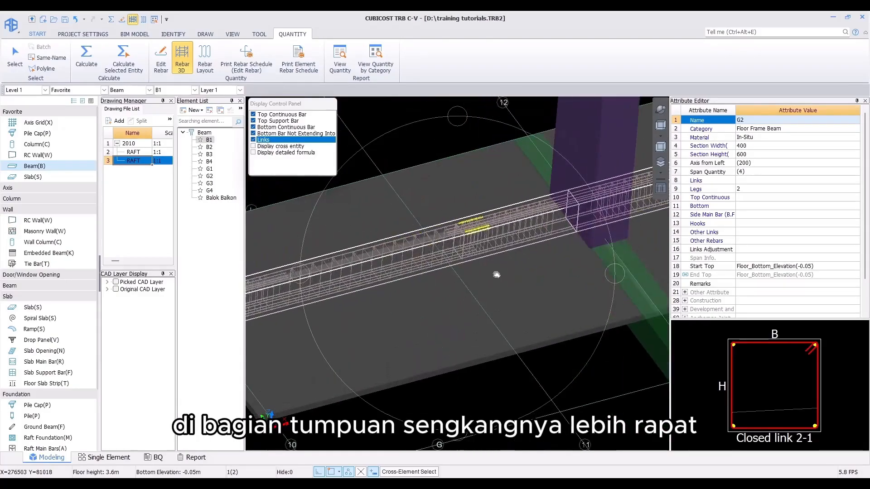
{"action": "middle_click_drag", "start_coordinate": [433, 276], "coordinate": [503, 259]}
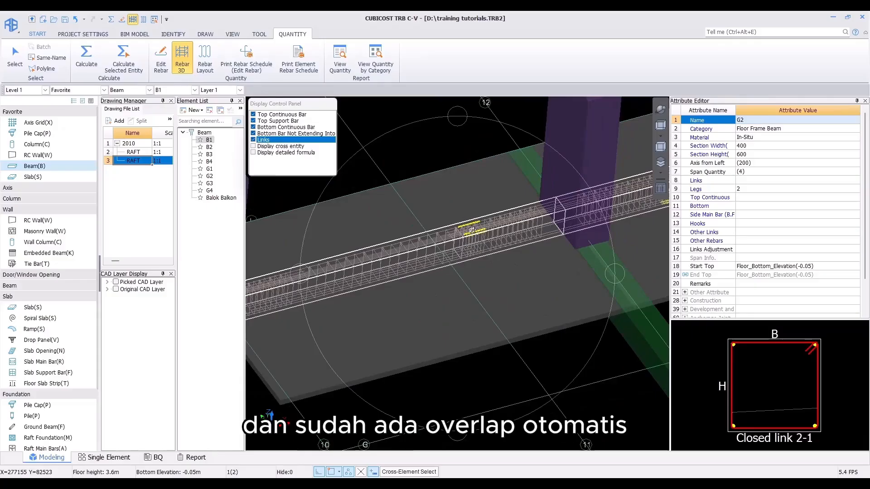
{"action": "middle_click_drag", "start_coordinate": [471, 230], "coordinate": [409, 276]}
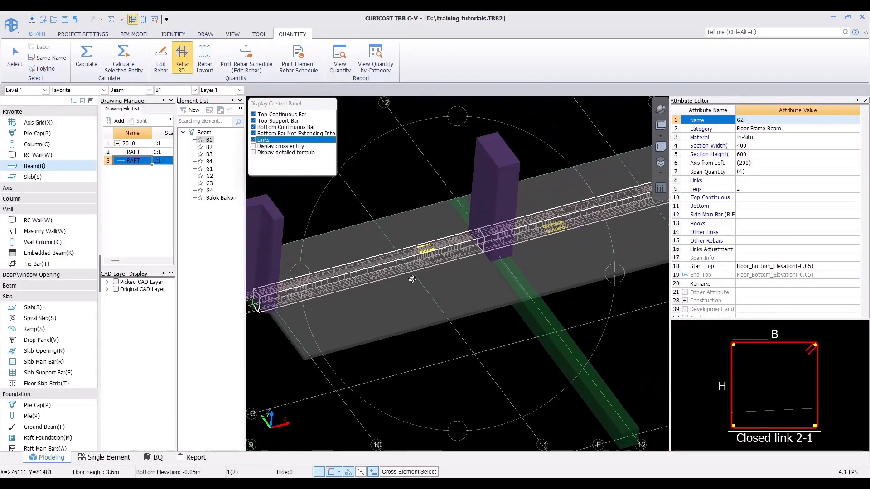
{"action": "key", "text": "Escape"}
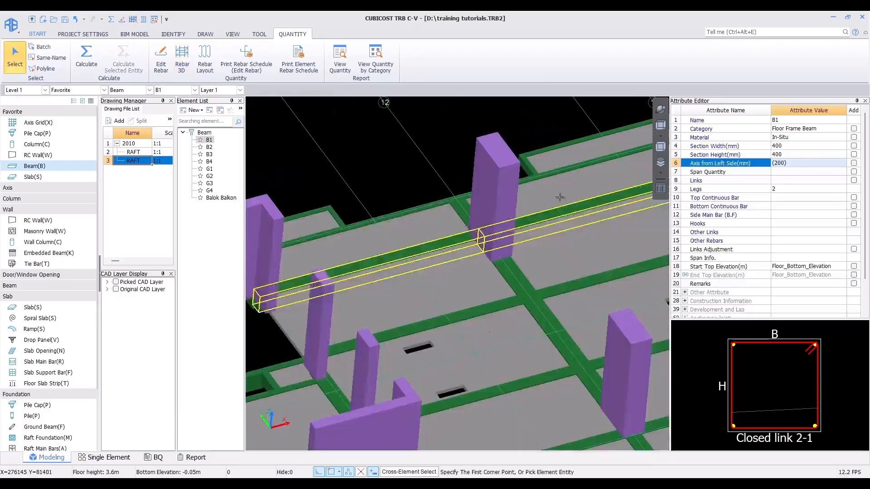
Step: Return to plan view, select G2 and open its Edit Rebar table and Rebar Layout display
{"action": "left_click", "coordinate": [661, 125]}
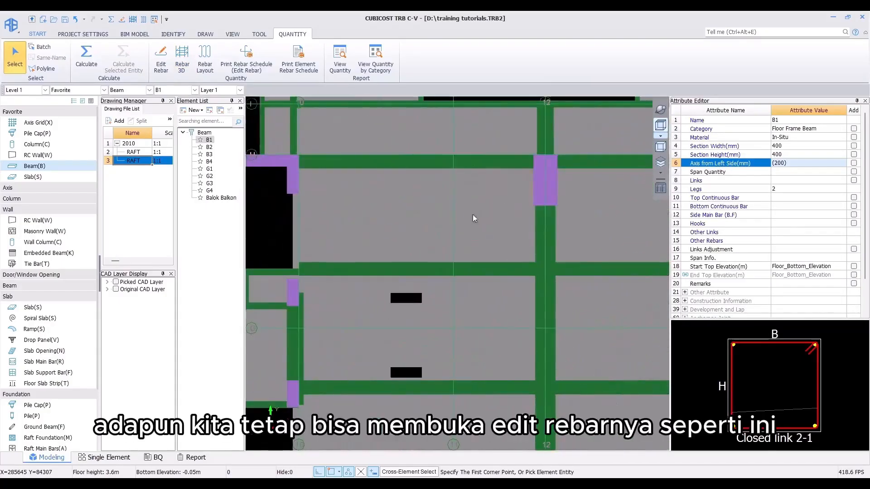
{"action": "scroll", "coordinate": [472, 214], "scroll_direction": "down", "scroll_amount": 5}
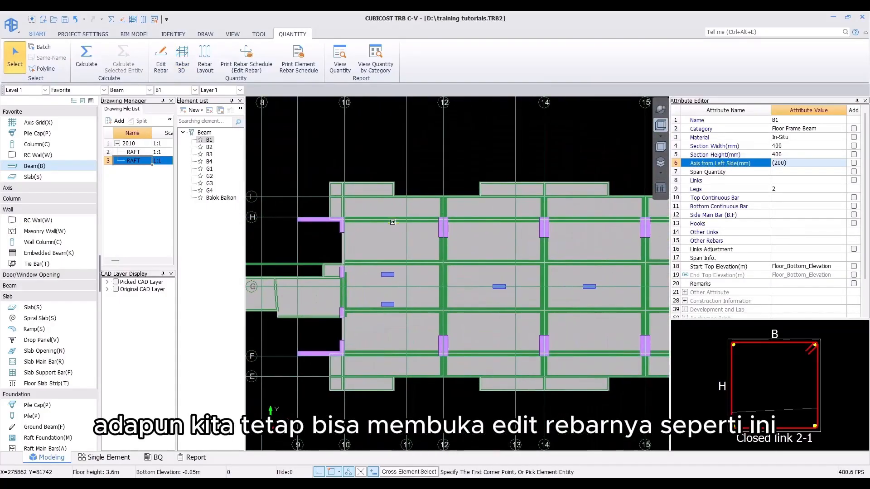
{"action": "left_click", "coordinate": [392, 222]}
{"action": "left_click", "coordinate": [161, 58]}
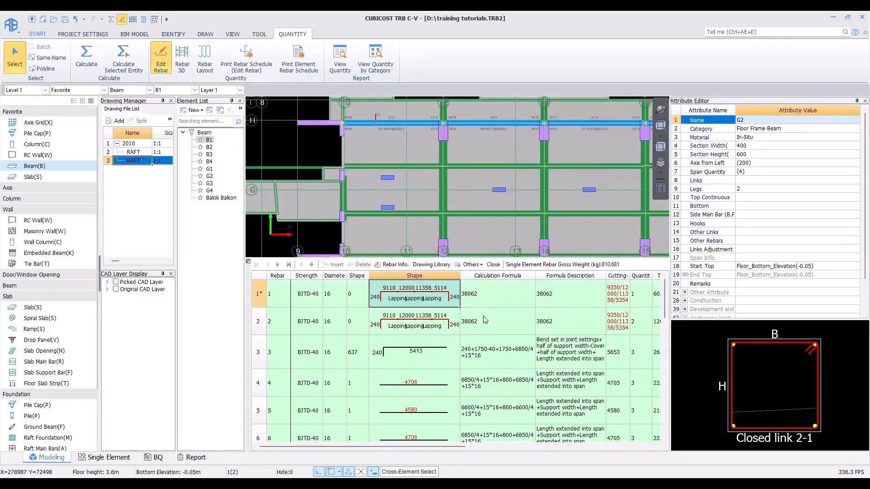
{"action": "left_click", "coordinate": [246, 58]}
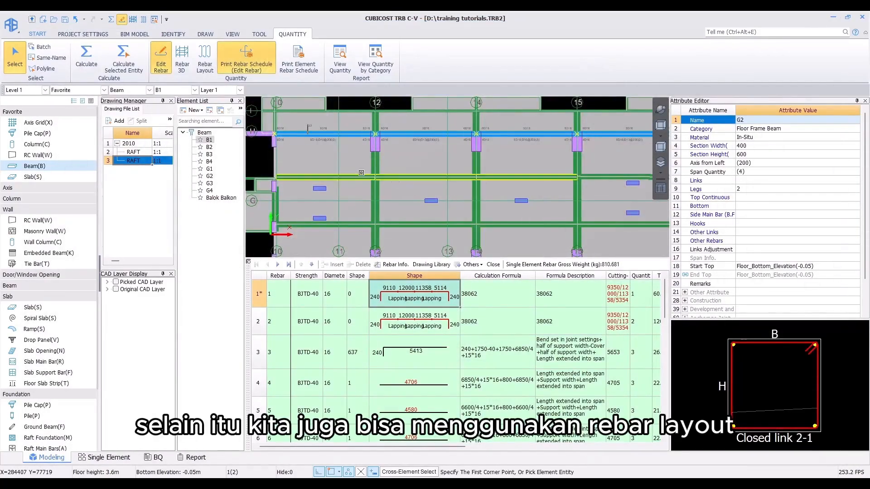
{"action": "left_click", "coordinate": [204, 58]}
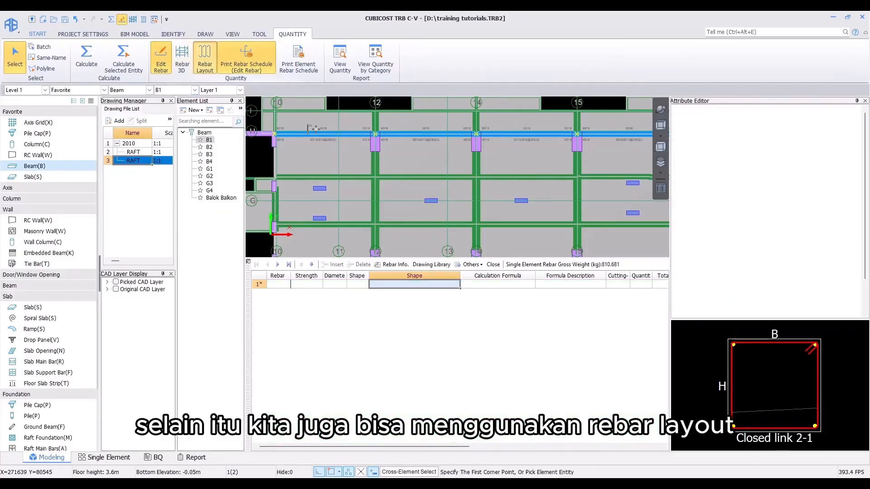
Step: Open the selected beam's Rebar Layout and examine its rebar arrangement in side view and top view, then exit
{"action": "left_click", "coordinate": [314, 129]}
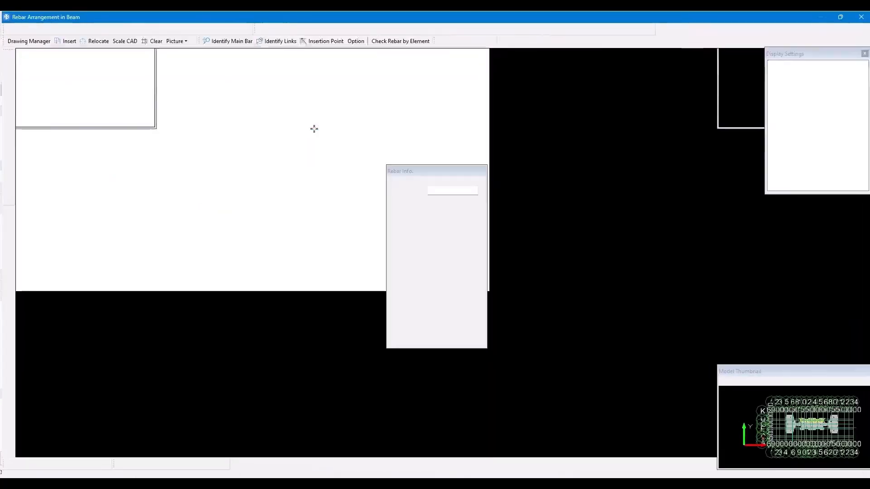
{"action": "scroll", "coordinate": [332, 222], "scroll_direction": "down", "scroll_amount": 3}
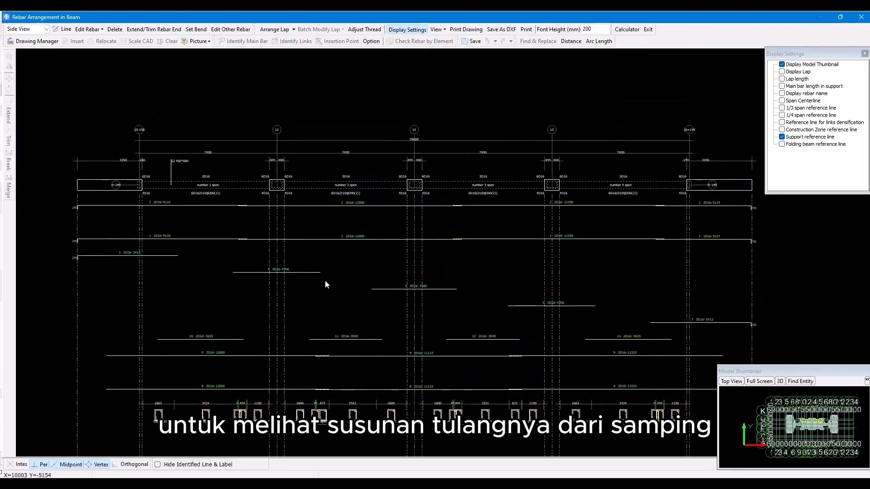
{"action": "left_click", "coordinate": [41, 31]}
{"action": "left_click", "coordinate": [20, 47]}
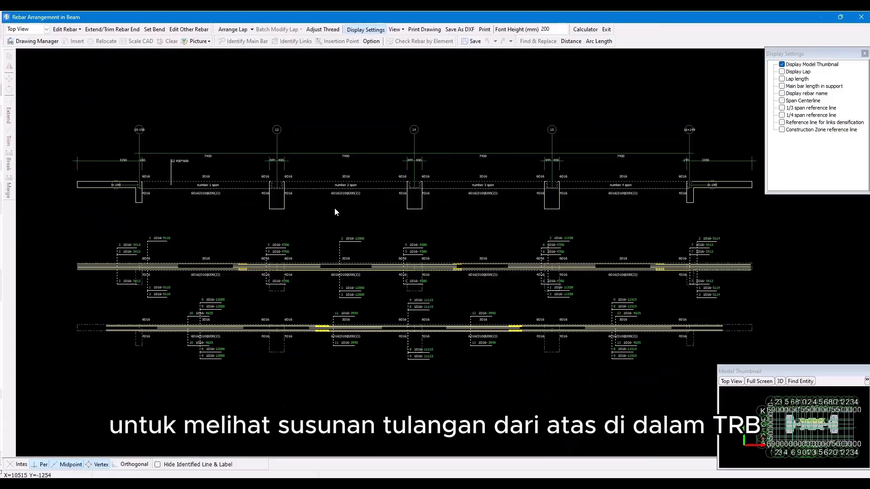
{"action": "left_click", "coordinate": [606, 30]}
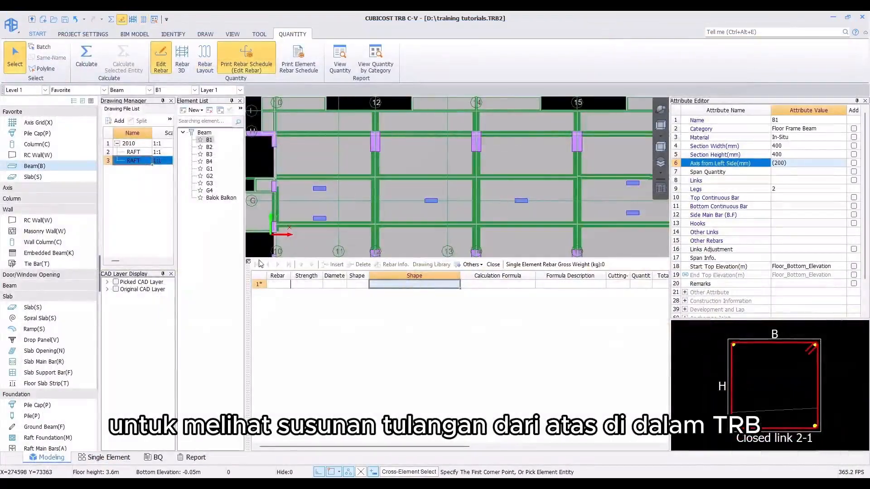
Step: Close the Edit Rebar table and inspect beam G1 along axis 12 in the plan
{"action": "left_click", "coordinate": [249, 262]}
{"action": "middle_click_drag", "start_coordinate": [485, 229], "coordinate": [441, 254]}
{"action": "scroll", "coordinate": [438, 248], "scroll_direction": "down", "scroll_amount": 4}
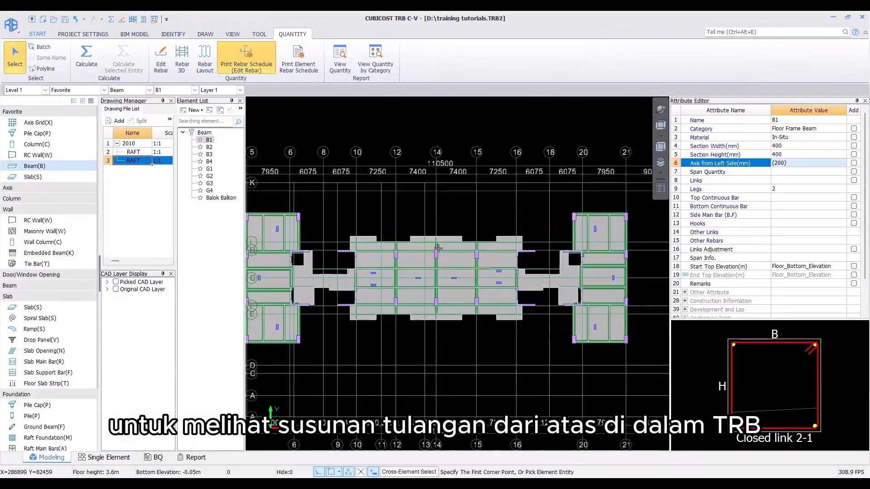
{"action": "middle_click_drag", "start_coordinate": [453, 201], "coordinate": [456, 202]}
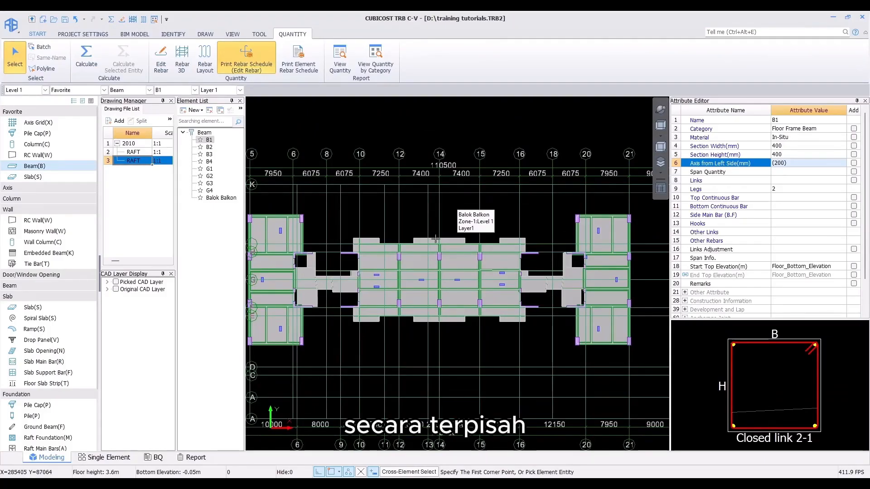
{"action": "scroll", "coordinate": [385, 301], "scroll_direction": "up", "scroll_amount": 3}
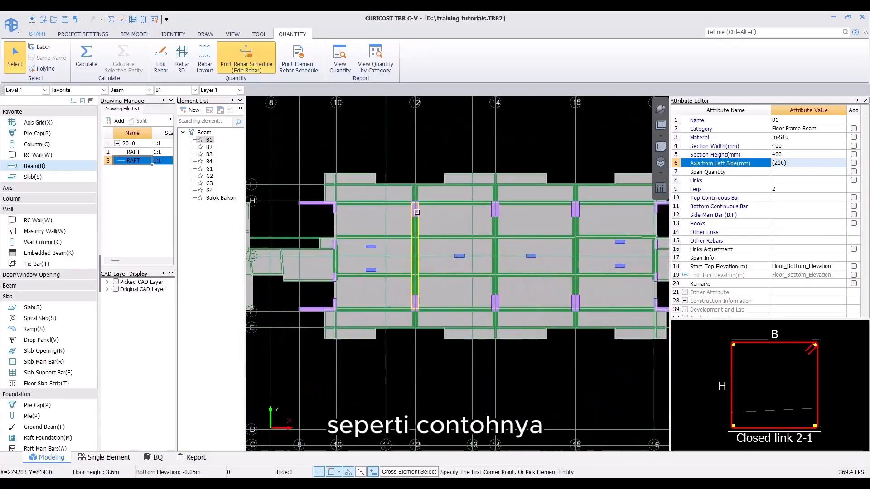
{"action": "left_click", "coordinate": [414, 227]}
{"action": "scroll", "coordinate": [412, 229], "scroll_direction": "up", "scroll_amount": 1}
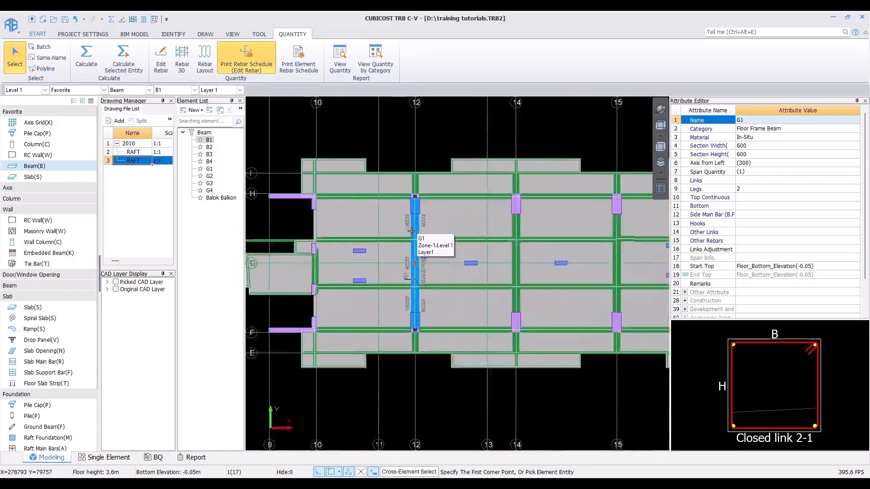
{"action": "scroll", "coordinate": [410, 260], "scroll_direction": "up", "scroll_amount": 1}
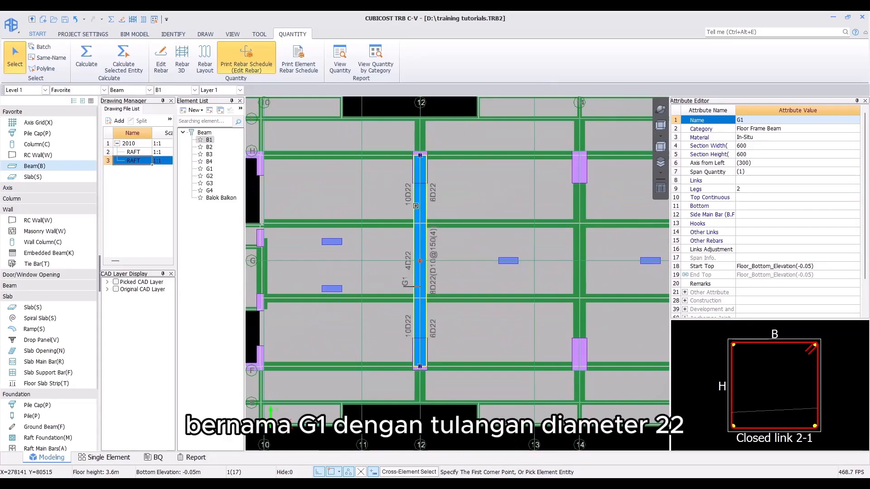
Step: Select beam G3 at the end of axis 12 and inspect its rebar labels
{"action": "key", "text": "Escape"}
{"action": "left_click", "coordinate": [421, 145]}
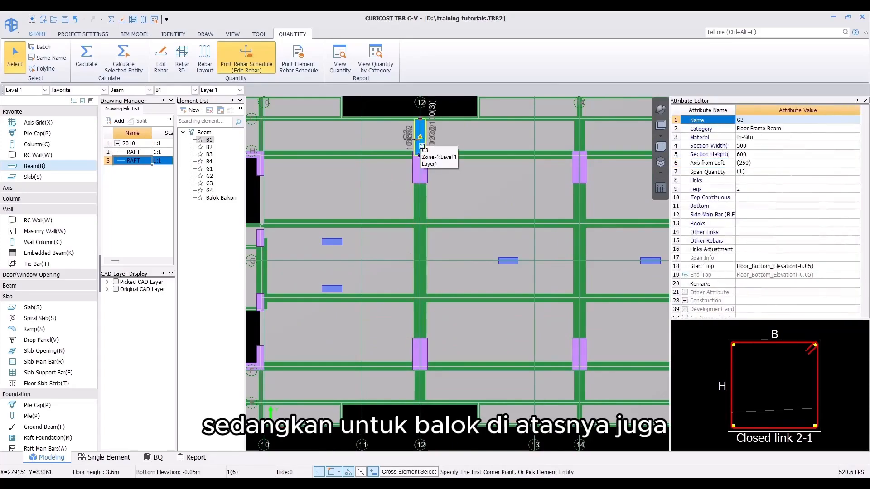
{"action": "middle_click_drag", "start_coordinate": [407, 148], "coordinate": [400, 209]}
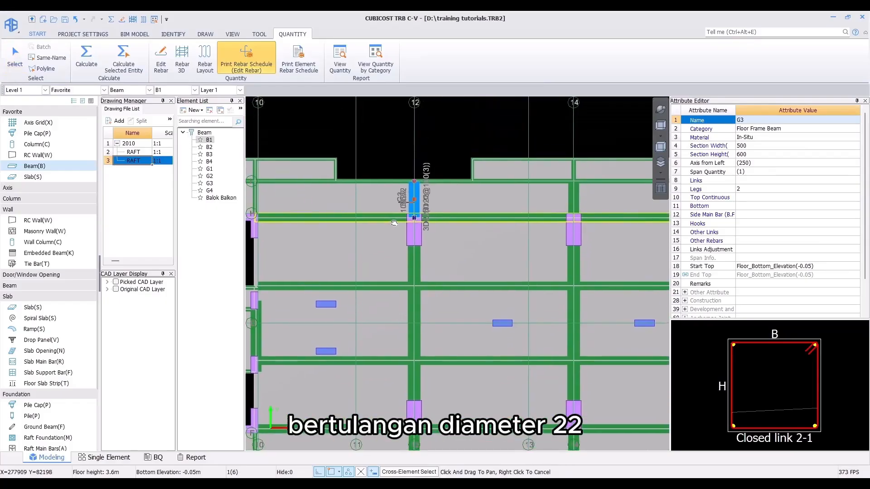
{"action": "scroll", "coordinate": [400, 210], "scroll_direction": "up", "scroll_amount": 2}
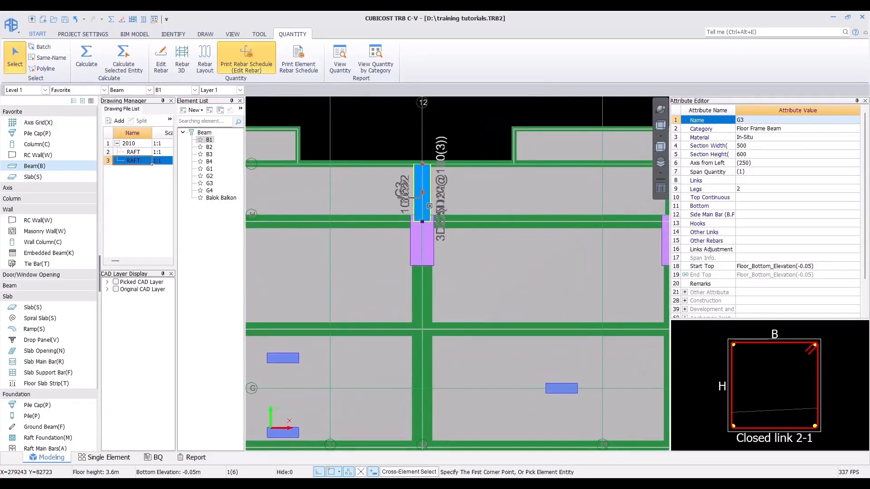
{"action": "key", "text": "Escape"}
Step: Orbit into a 3D view of the beams meeting at the column on axis 12
{"action": "left_click", "coordinate": [659, 110]}
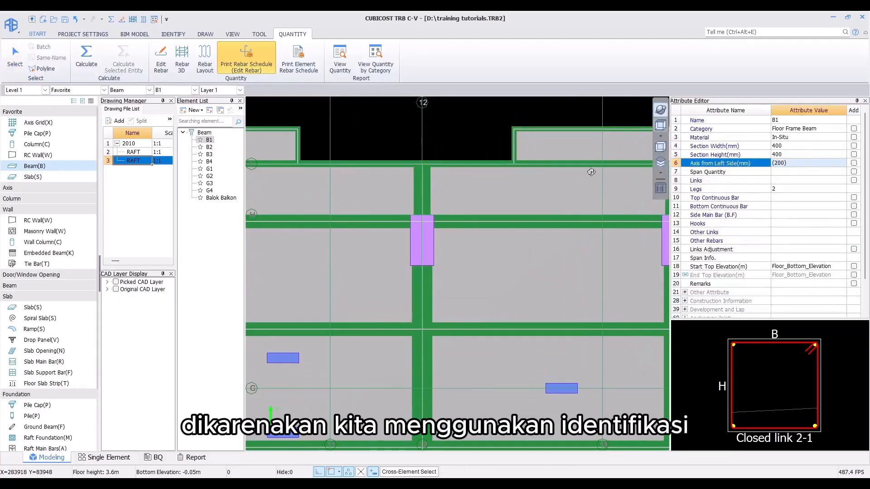
{"action": "left_click_drag", "start_coordinate": [583, 157], "coordinate": [636, 246]}
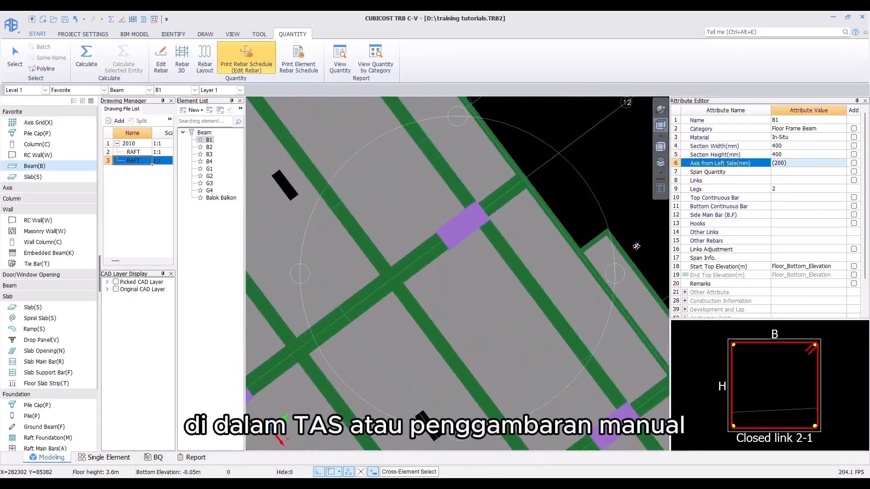
{"action": "left_click_drag", "start_coordinate": [584, 259], "coordinate": [536, 245]}
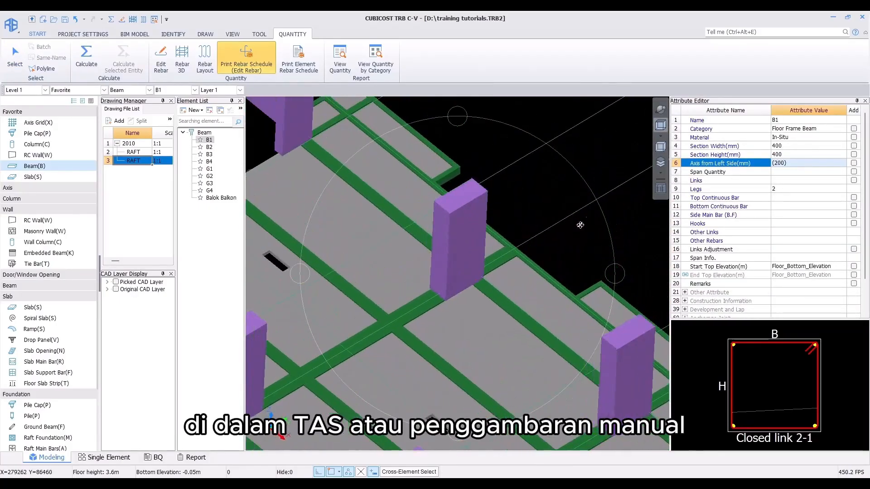
{"action": "middle_click_drag", "start_coordinate": [514, 242], "coordinate": [530, 196]}
{"action": "key", "text": "Escape"}
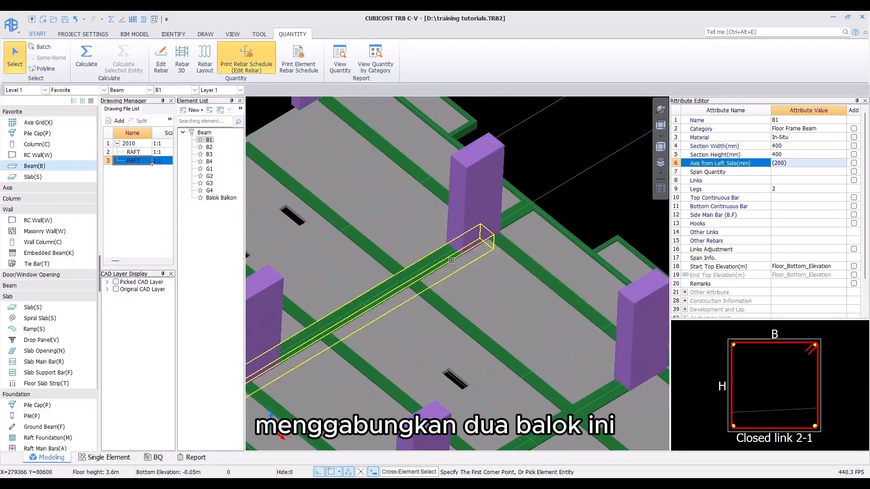
Step: Select beam G1 and display its rebar in 3D to examine the anchorage into the column
{"action": "left_click", "coordinate": [451, 260]}
{"action": "left_click", "coordinate": [181, 58]}
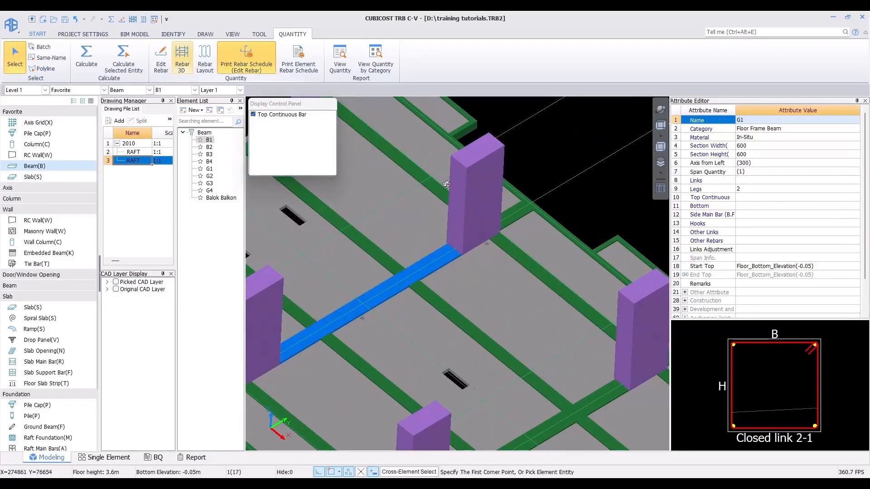
{"action": "scroll", "coordinate": [448, 260], "scroll_direction": "up", "scroll_amount": 2}
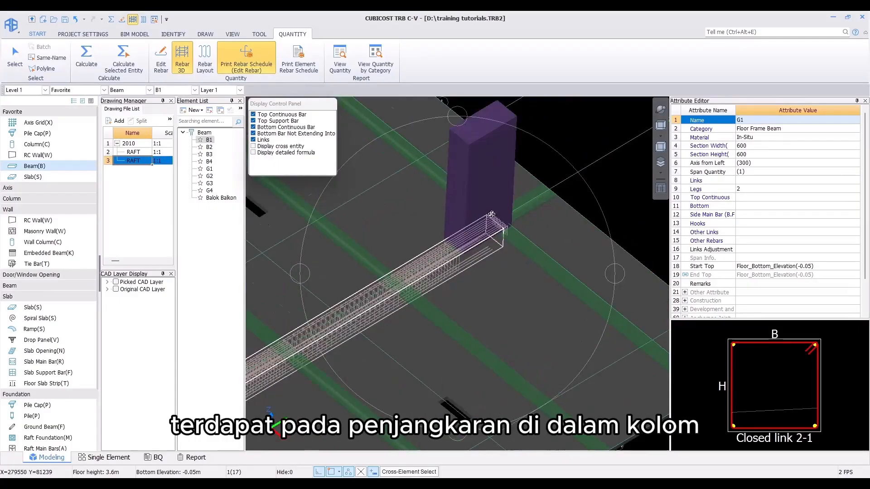
{"action": "key", "text": "Escape"}
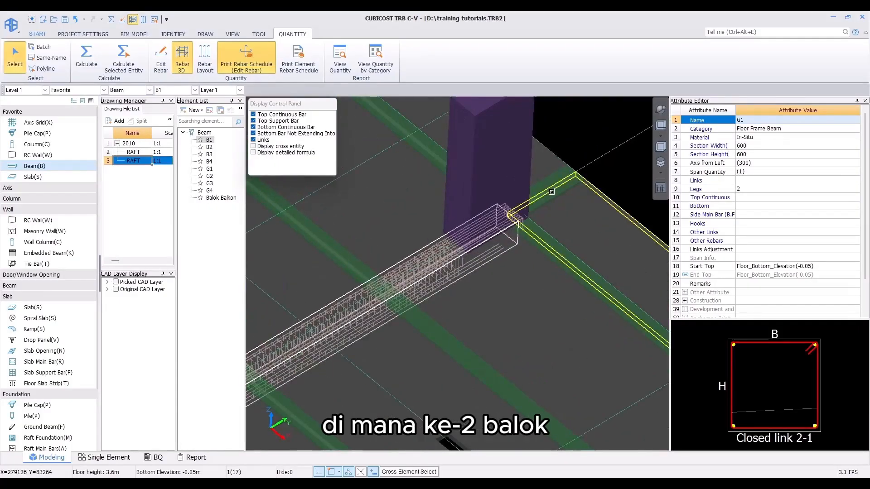
Step: Display the adjoining G3 beam's rebar in 3D alongside G1, dismissing the prompt from picking the slab
{"action": "left_click", "coordinate": [545, 187]}
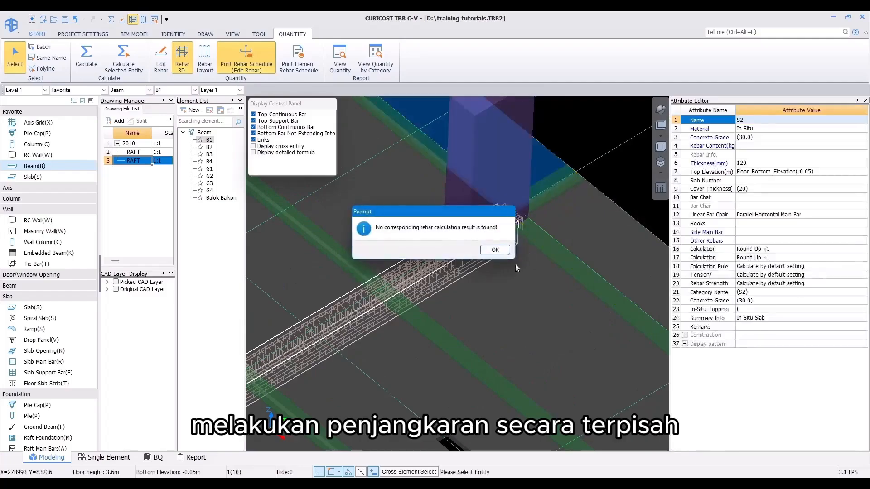
{"action": "left_click", "coordinate": [495, 249]}
{"action": "left_click", "coordinate": [509, 232]}
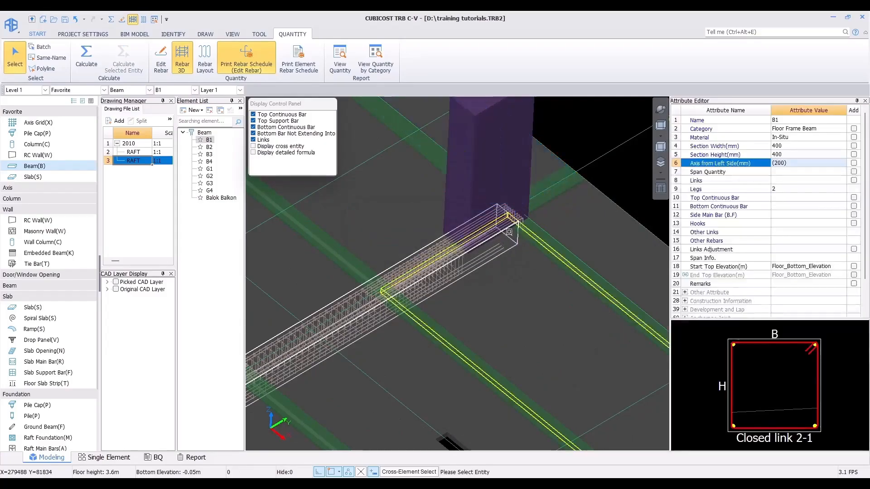
{"action": "left_click", "coordinate": [551, 192]}
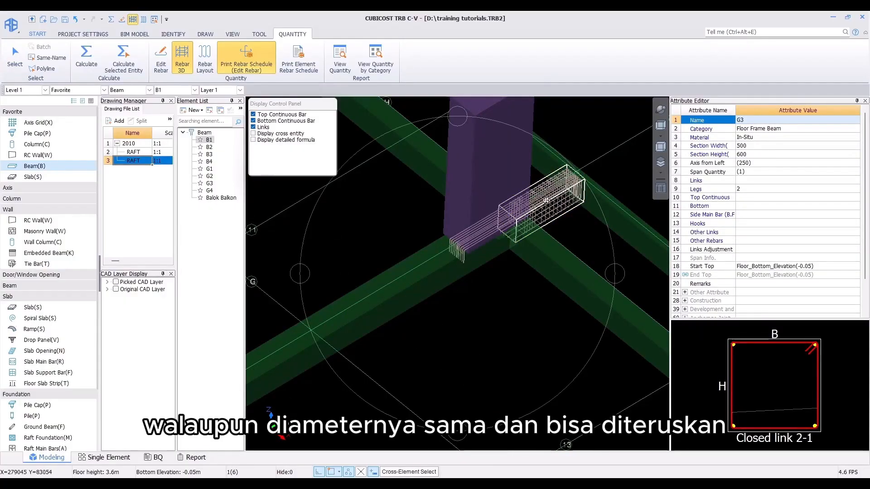
{"action": "key", "text": "Escape"}
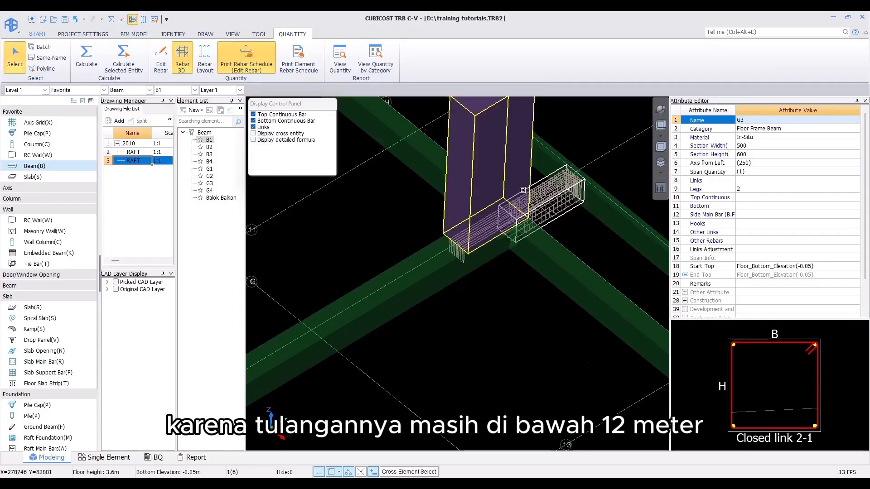
Step: Merge the three beams along axis 12 into one continuous beam with Merge Element and Entity, keeping each segment's section attributes
{"action": "left_click", "coordinate": [660, 125]}
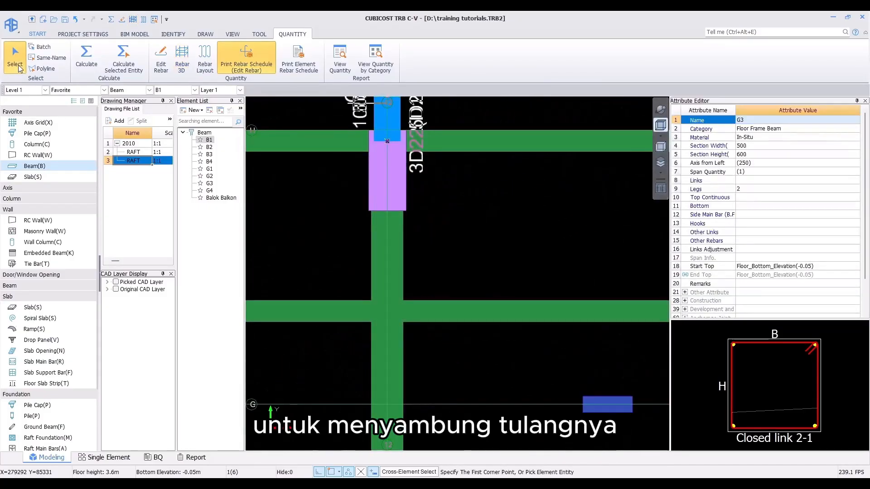
{"action": "scroll", "coordinate": [368, 198], "scroll_direction": "down", "scroll_amount": 2}
{"action": "scroll", "coordinate": [367, 198], "scroll_direction": "down", "scroll_amount": 3}
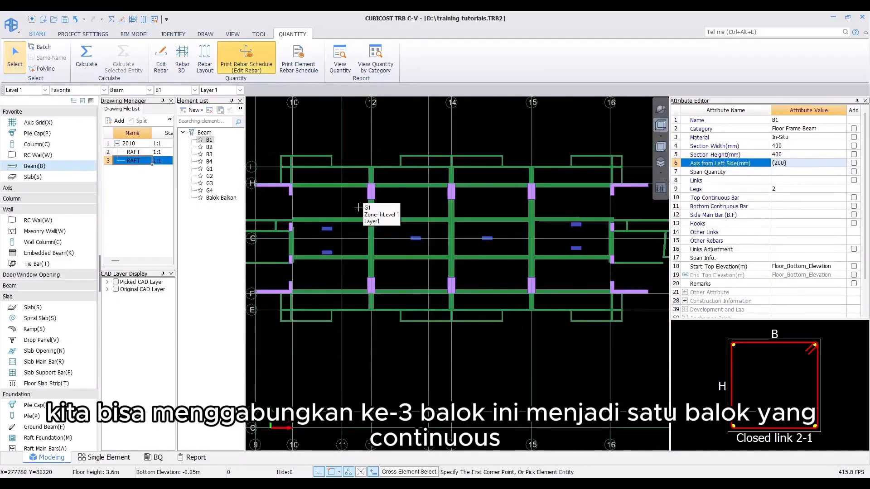
{"action": "middle_click_drag", "start_coordinate": [369, 201], "coordinate": [403, 201]}
{"action": "left_click_drag", "start_coordinate": [384, 144], "coordinate": [417, 319]}
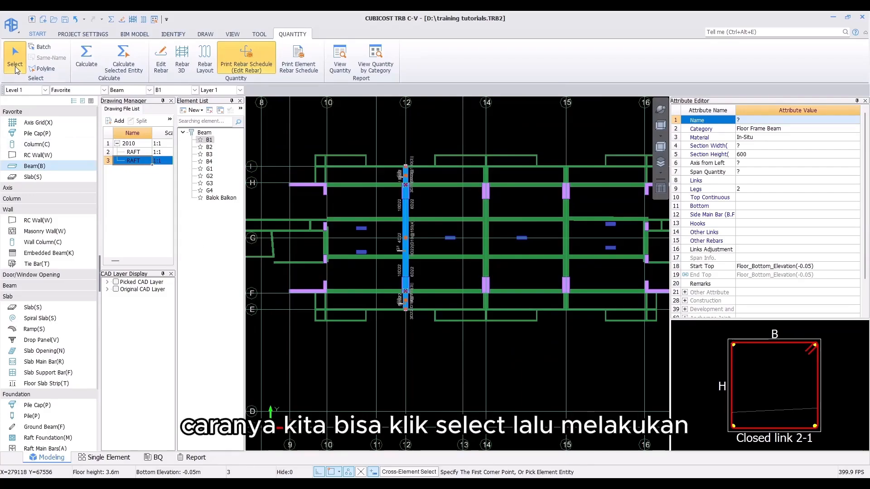
{"action": "key", "text": "Escape"}
{"action": "left_click", "coordinate": [382, 154]}
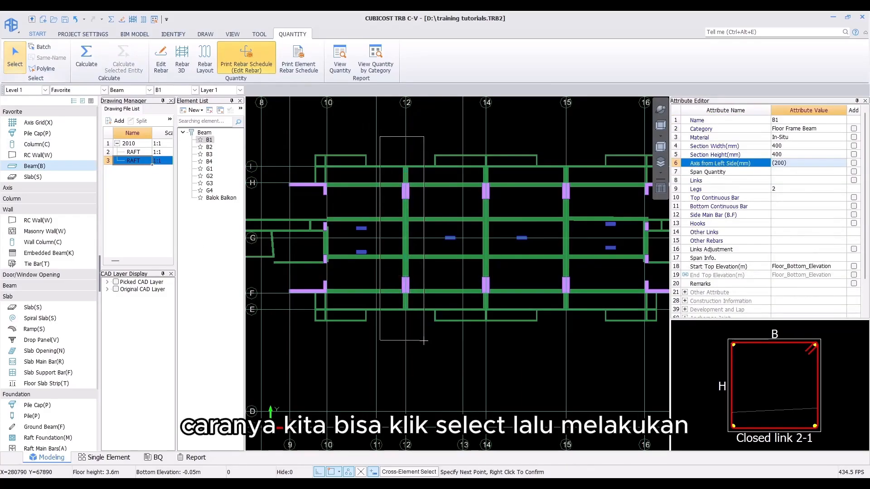
{"action": "left_click", "coordinate": [425, 343]}
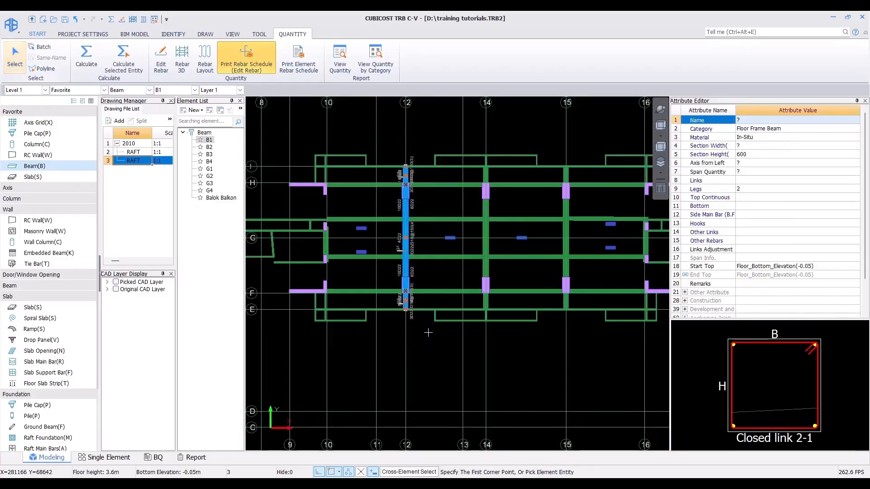
{"action": "left_click", "coordinate": [206, 34]}
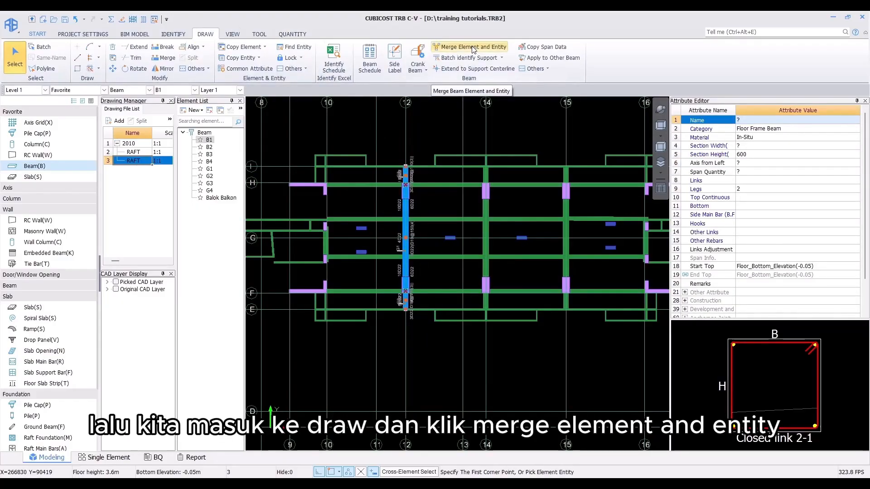
{"action": "left_click", "coordinate": [472, 47]}
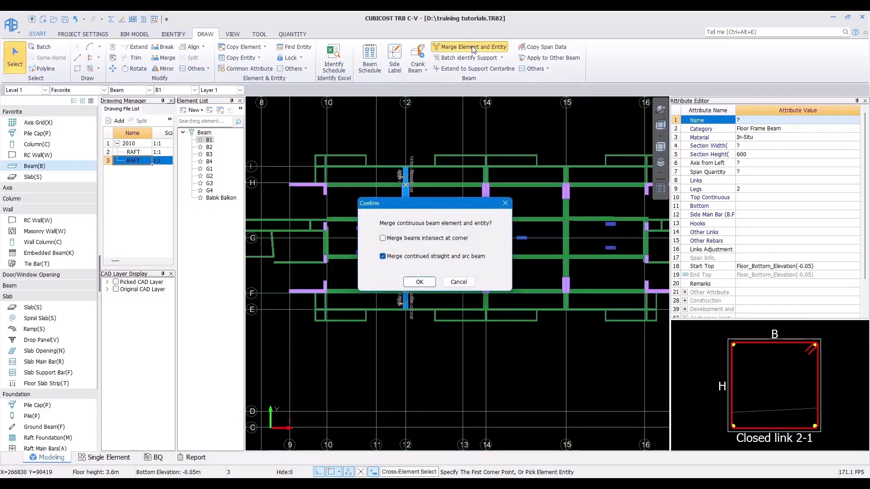
{"action": "left_click_drag", "start_coordinate": [425, 212], "coordinate": [520, 186]}
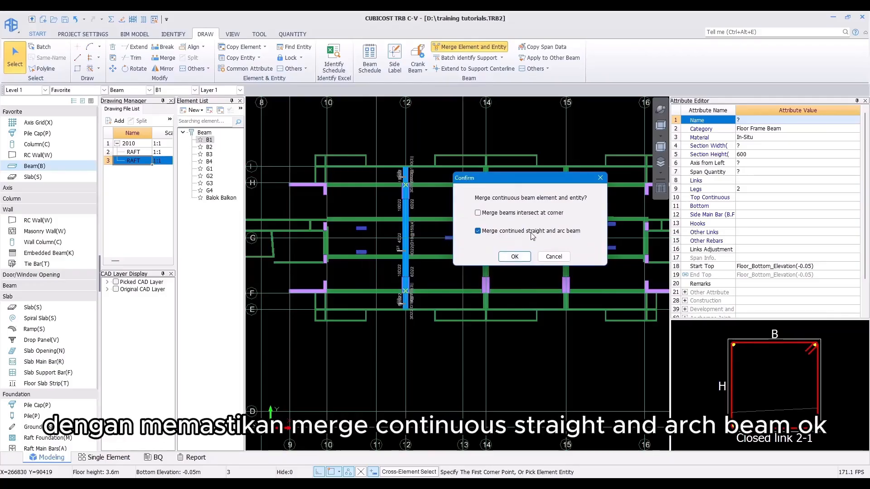
{"action": "left_click", "coordinate": [512, 257]}
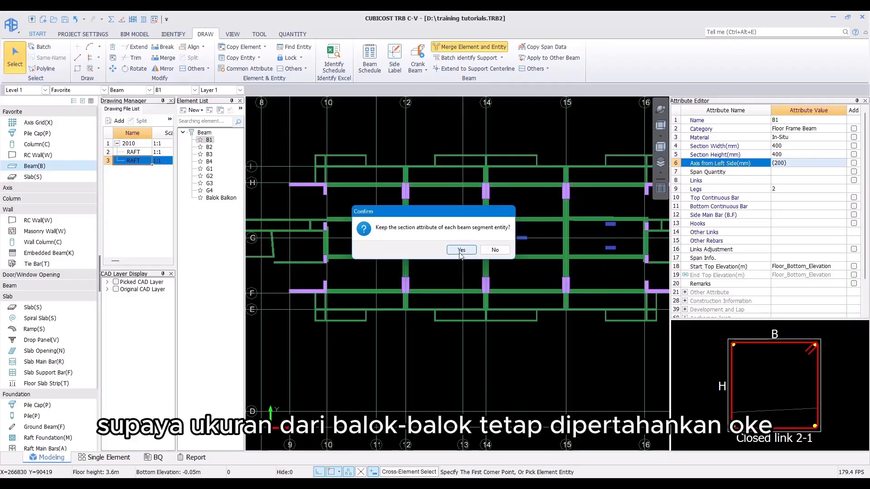
{"action": "left_click", "coordinate": [460, 250]}
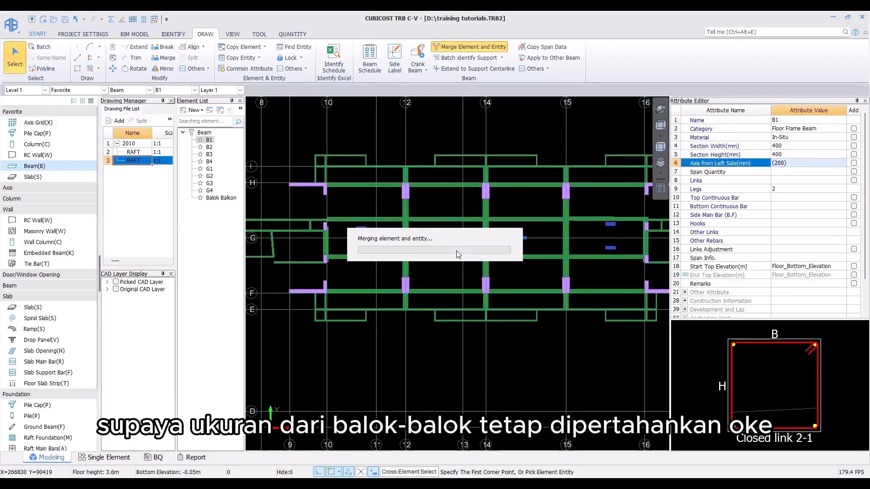
{"action": "left_click", "coordinate": [490, 249]}
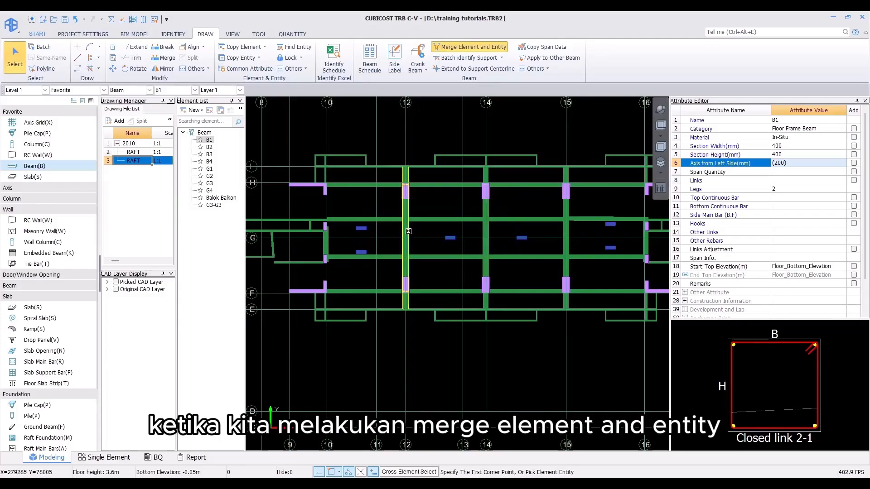
{"action": "left_click", "coordinate": [408, 231]}
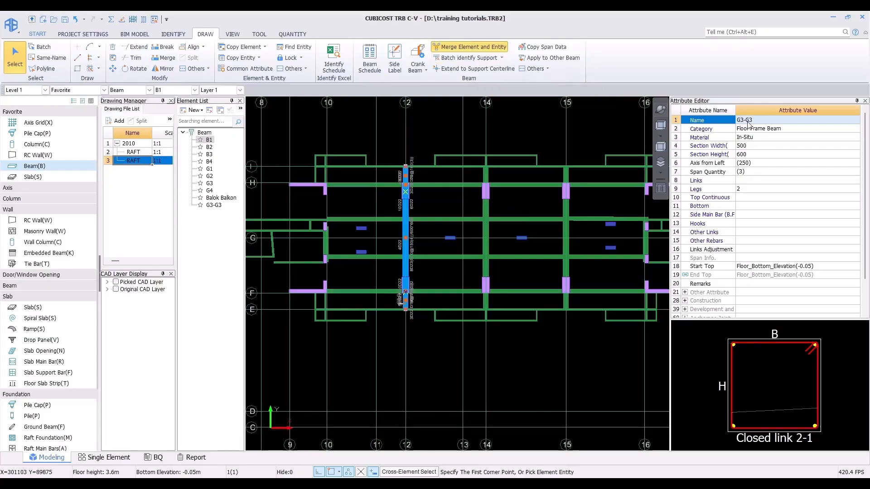
Step: Recalculate the rebar for the merged beam along axis 12 with Calculate Selected Entity
{"action": "key", "text": "Escape"}
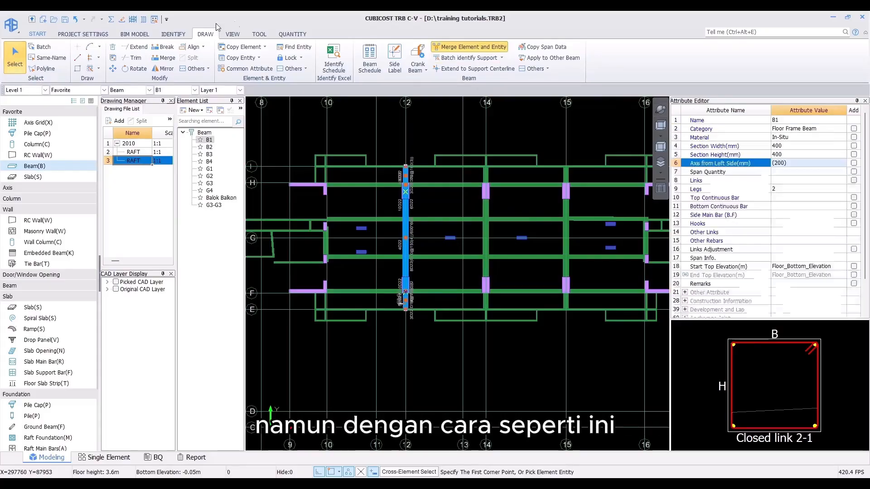
{"action": "left_click", "coordinate": [293, 35]}
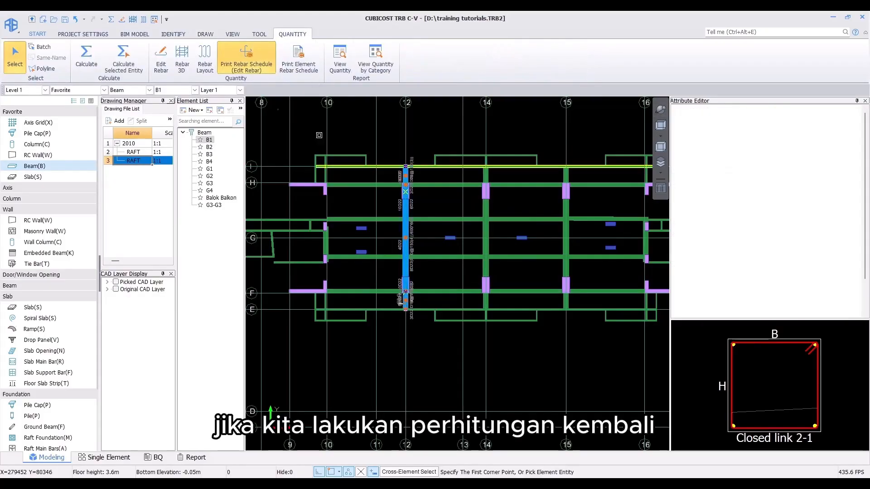
{"action": "left_click", "coordinate": [140, 61]}
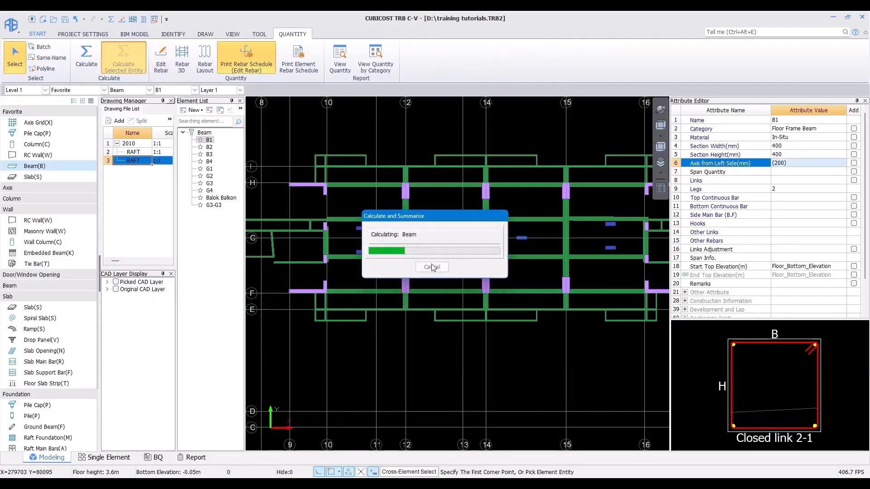
{"action": "left_click", "coordinate": [432, 267]}
Step: Display the merged beam's rebar in 3D and examine its continuity through the column
{"action": "left_click", "coordinate": [181, 57]}
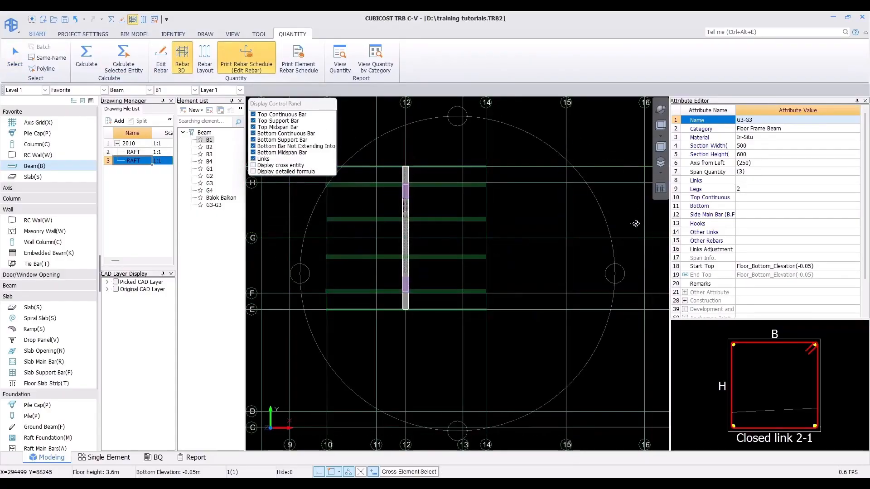
{"action": "left_click_drag", "start_coordinate": [636, 224], "coordinate": [590, 212]}
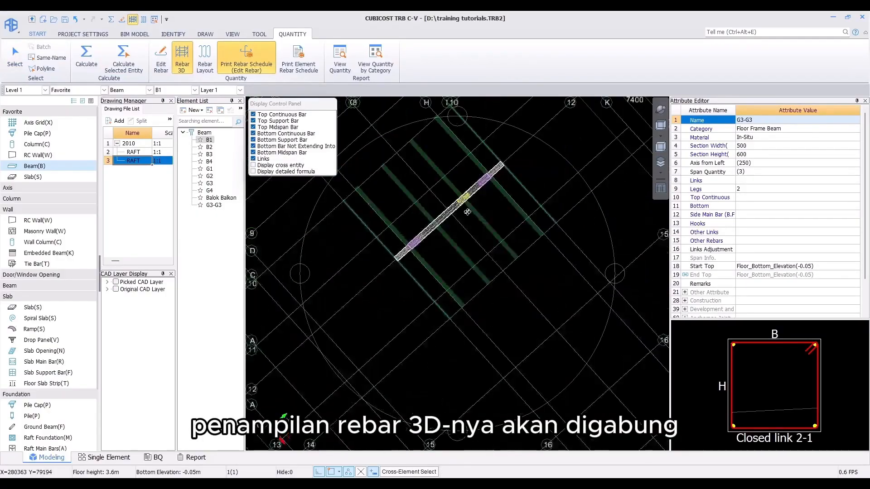
{"action": "left_click_drag", "start_coordinate": [513, 238], "coordinate": [469, 215]}
{"action": "left_click_drag", "start_coordinate": [487, 179], "coordinate": [502, 192]}
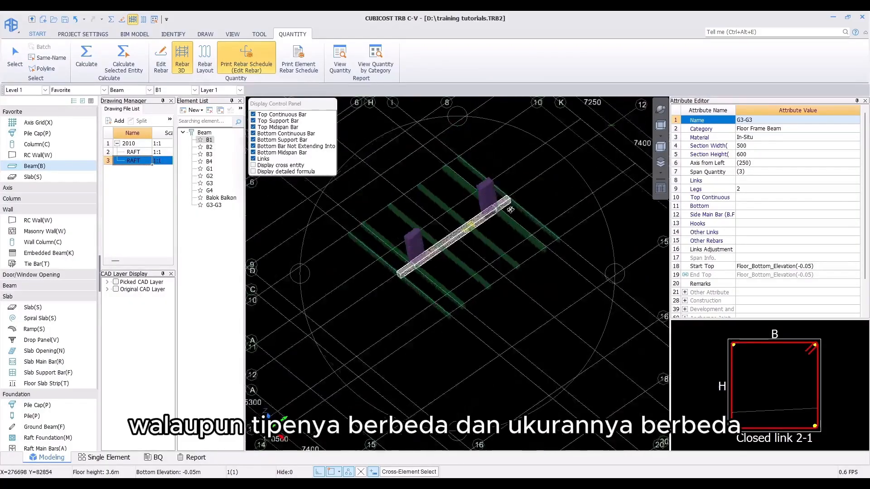
{"action": "scroll", "coordinate": [495, 216], "scroll_direction": "up", "scroll_amount": 2}
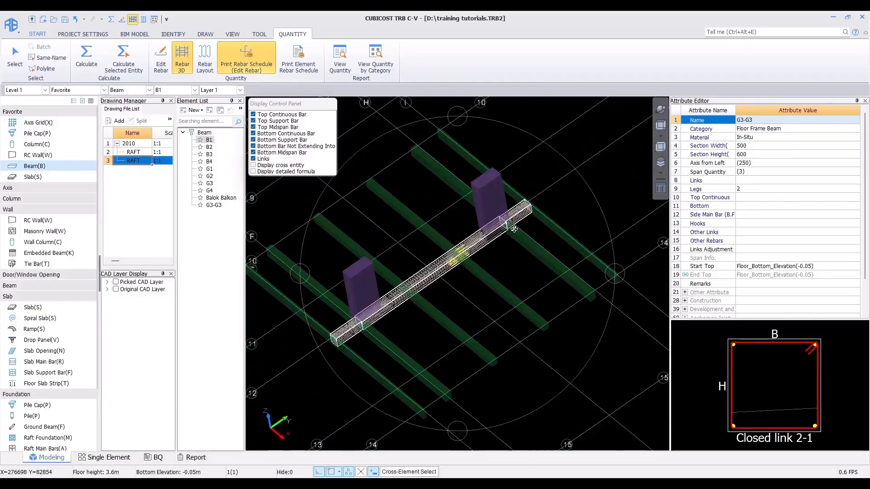
{"action": "scroll", "coordinate": [513, 229], "scroll_direction": "up", "scroll_amount": 2}
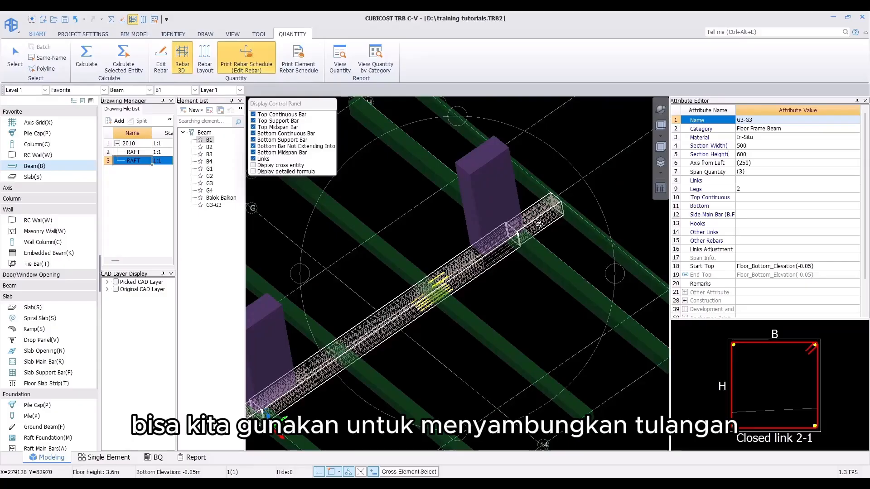
{"action": "scroll", "coordinate": [538, 224], "scroll_direction": "up", "scroll_amount": 1}
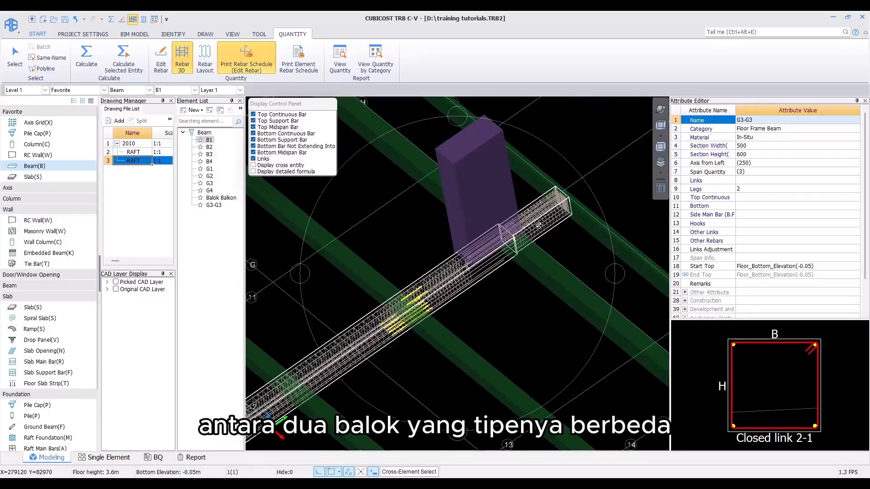
{"action": "scroll", "coordinate": [538, 224], "scroll_direction": "up", "scroll_amount": 1}
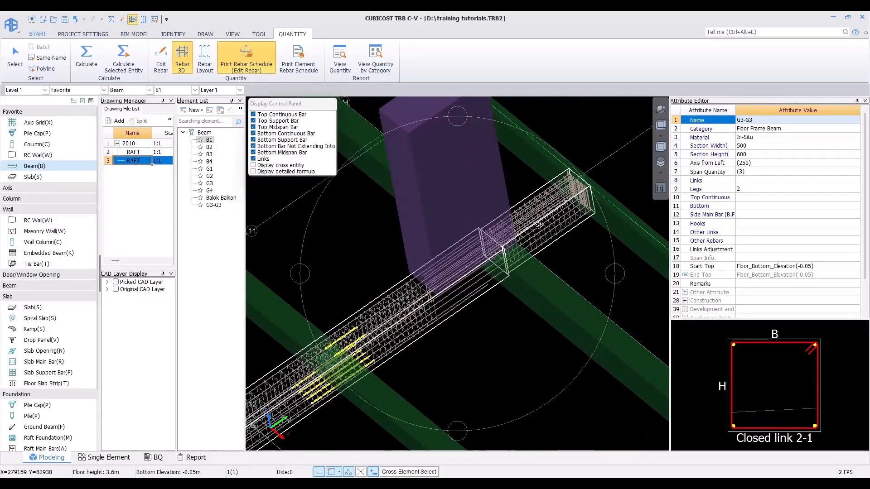
{"action": "key", "text": "Escape"}
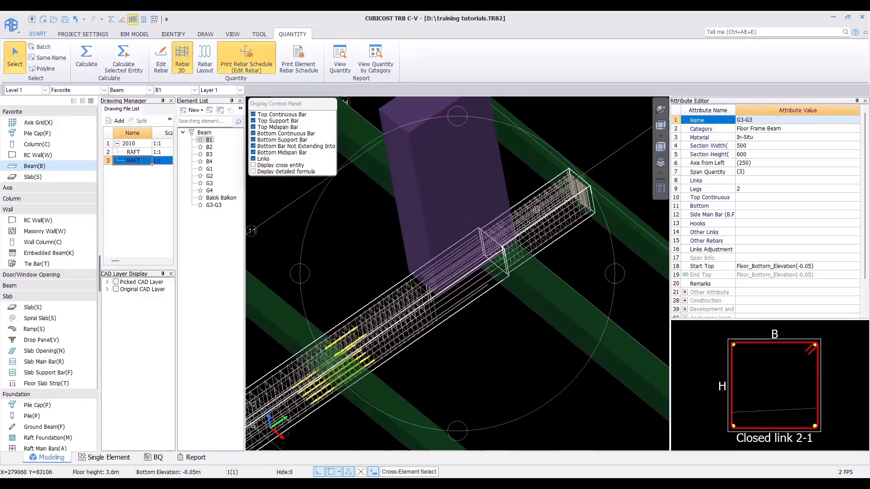
Step: Switch to slab main bars in plan view and open Parametric Arrangement
{"action": "left_click", "coordinate": [661, 126]}
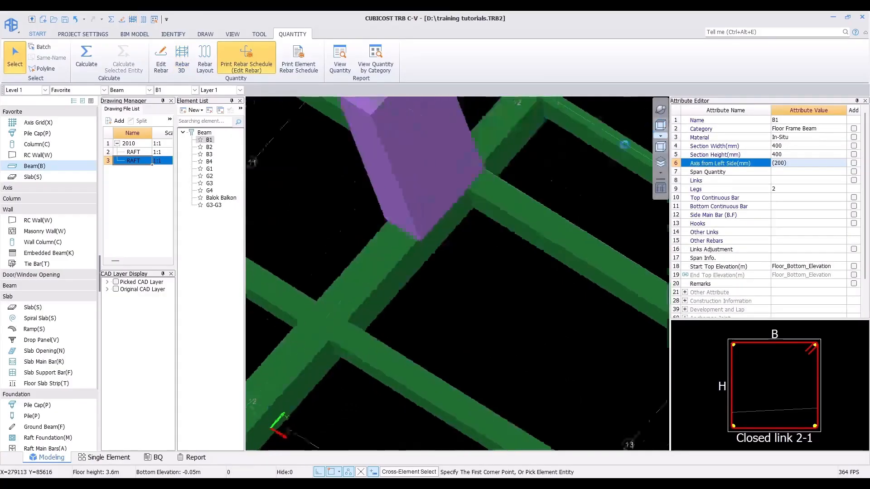
{"action": "scroll", "coordinate": [501, 213], "scroll_direction": "down", "scroll_amount": 3}
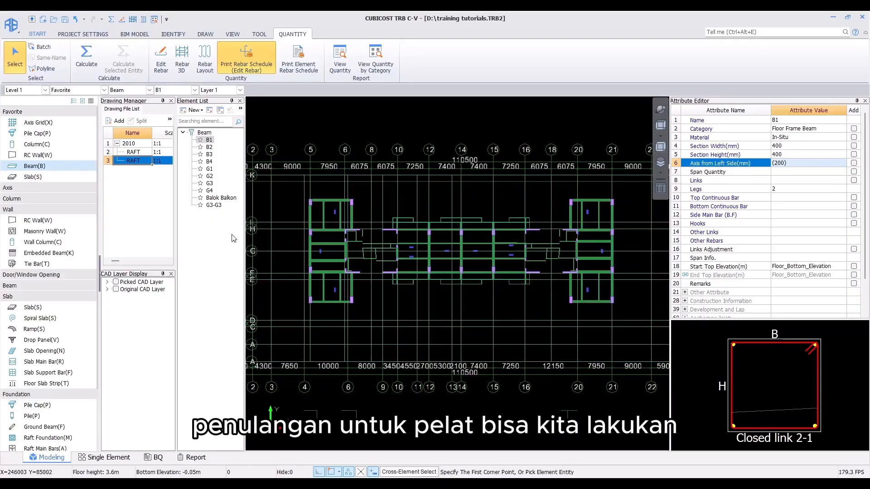
{"action": "left_click", "coordinate": [39, 362]}
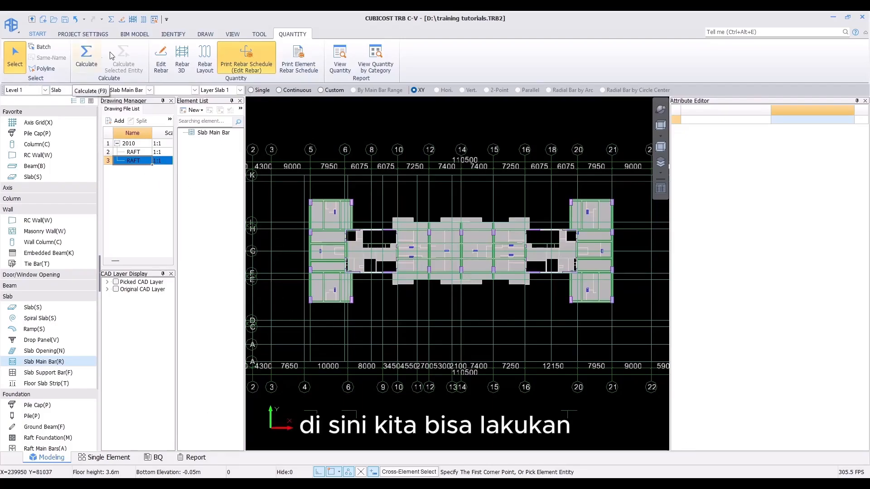
{"action": "left_click", "coordinate": [199, 39]}
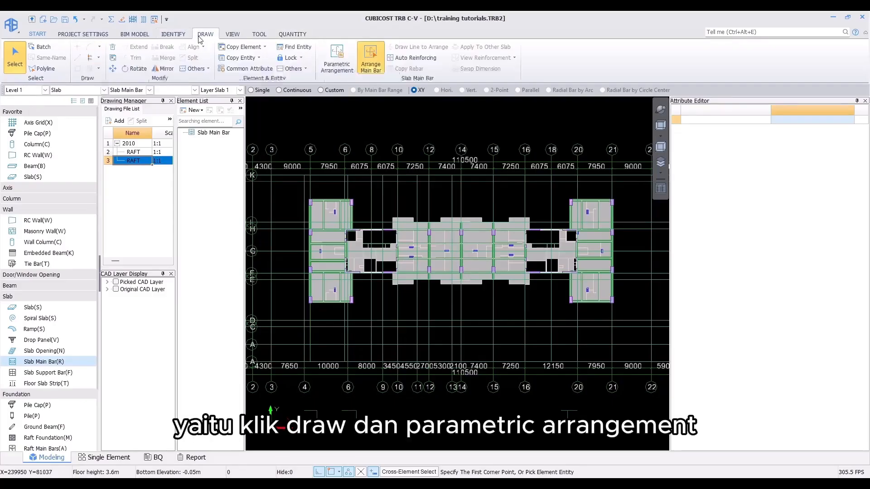
{"action": "left_click", "coordinate": [336, 59]}
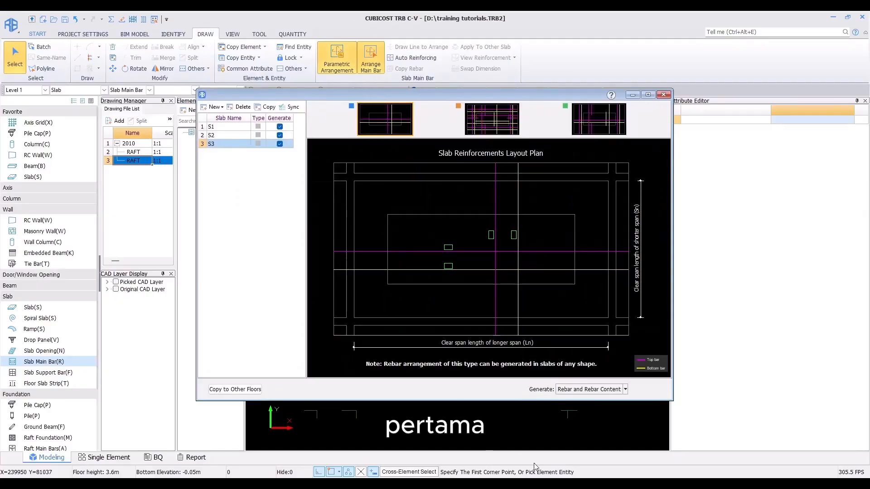
Step: Set slab S1's main bars to D10@350 horizontally and D10@250 vertically, following the CAD slab detail
{"action": "key", "text": "alt+Tab"}
{"action": "scroll", "coordinate": [373, 311], "scroll_direction": "down", "scroll_amount": 5}
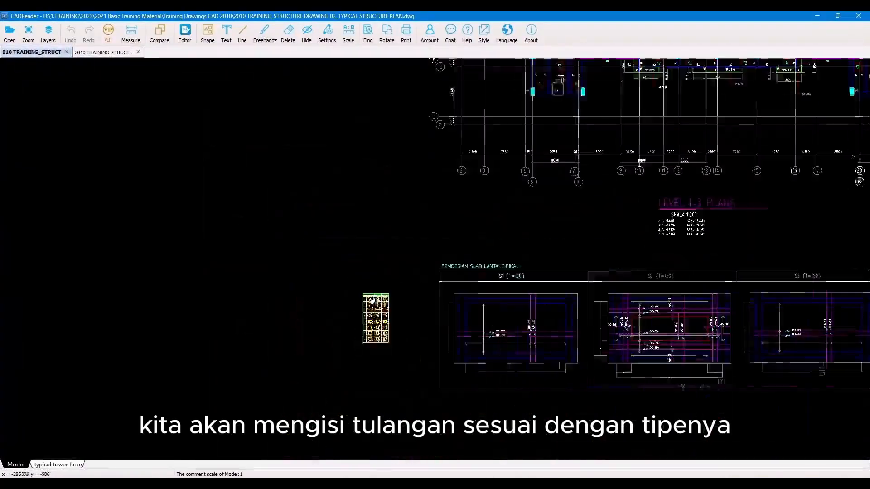
{"action": "scroll", "coordinate": [559, 296], "scroll_direction": "up", "scroll_amount": 6}
{"action": "scroll", "coordinate": [586, 242], "scroll_direction": "up", "scroll_amount": 4}
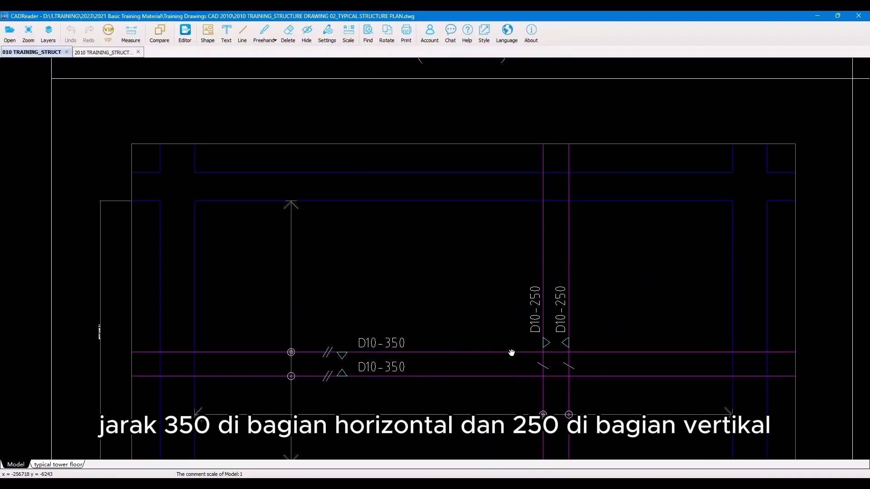
{"action": "left_click", "coordinate": [817, 16]}
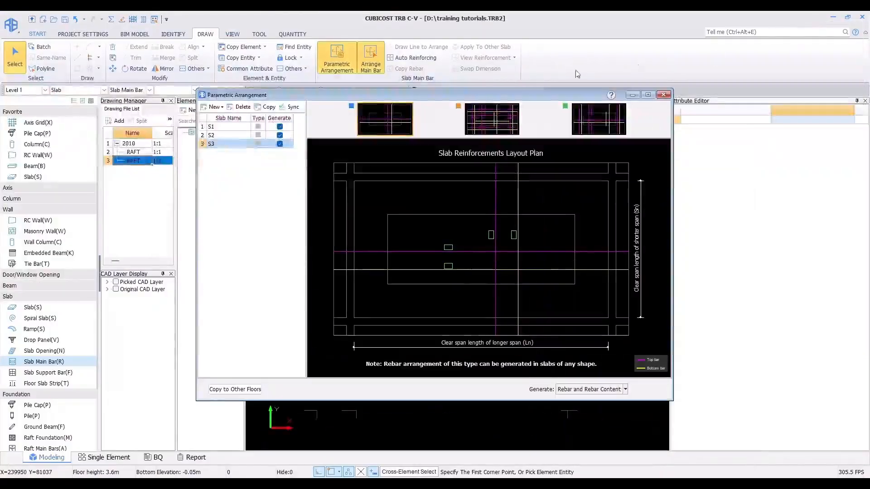
{"action": "left_click", "coordinate": [219, 129]}
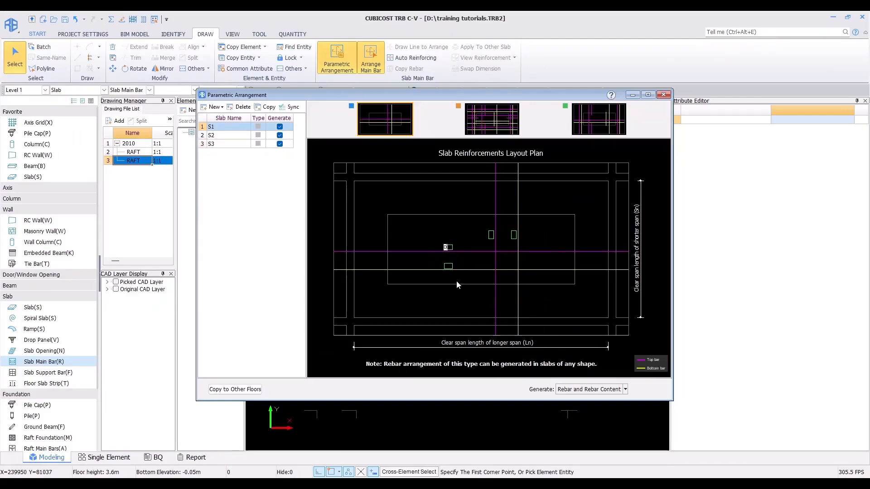
{"action": "type", "text": "D10-350"}
{"action": "key", "text": "Return"}
{"action": "type", "text": "D10-250"}
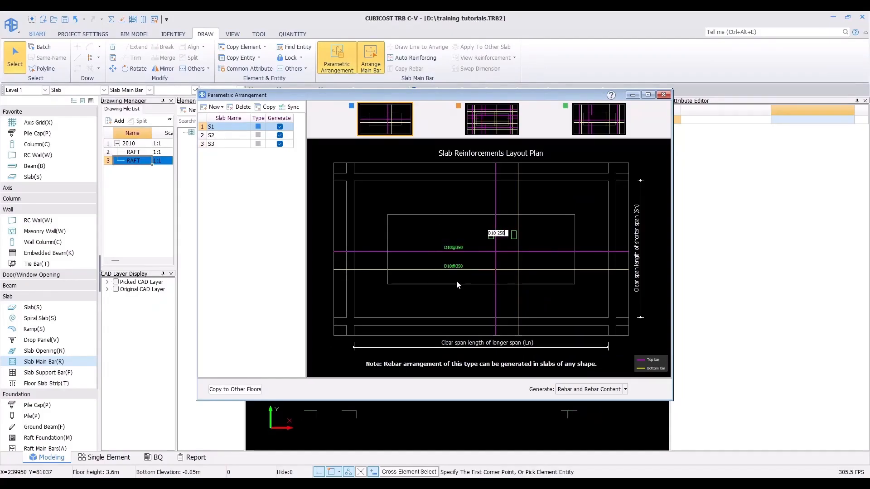
{"action": "key", "text": "Return"}
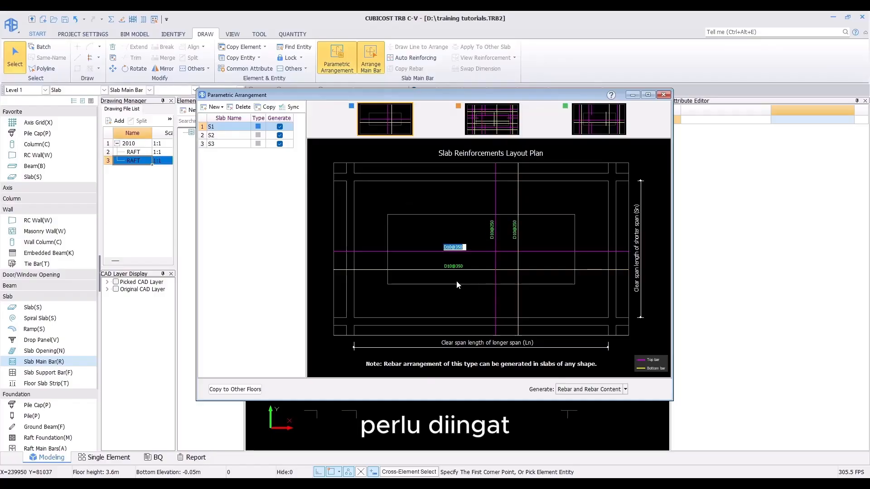
{"action": "left_click", "coordinate": [523, 264]}
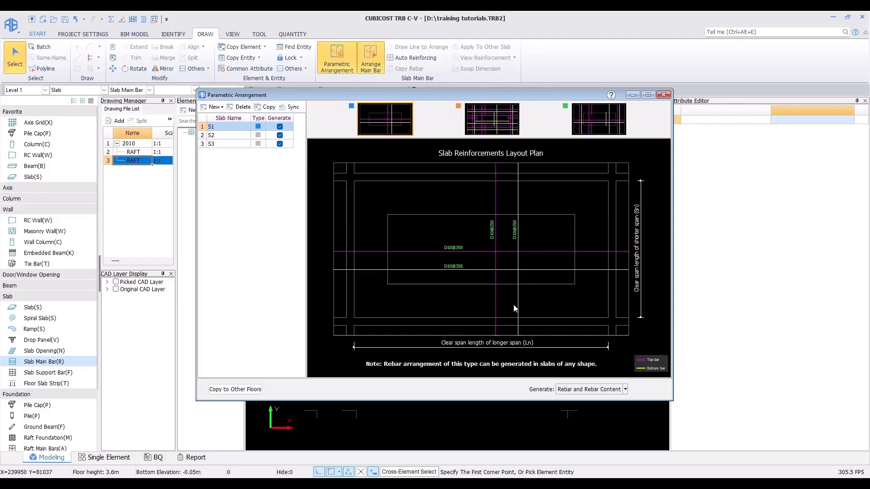
Step: Set slab S3's main bars to D13@200 in both directions, following its CAD slab detail
{"action": "left_click", "coordinate": [224, 144]}
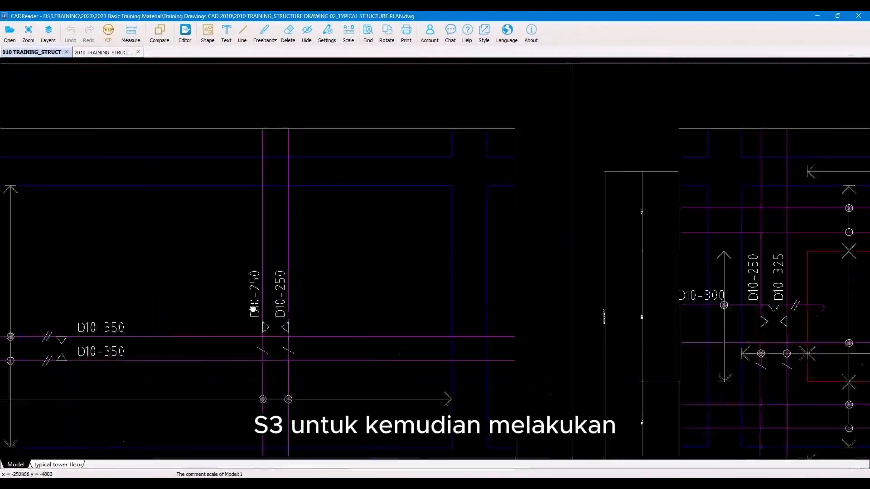
{"action": "scroll", "coordinate": [252, 305], "scroll_direction": "down", "scroll_amount": 3}
{"action": "left_click_drag", "start_coordinate": [569, 258], "coordinate": [256, 252]}
{"action": "scroll", "coordinate": [455, 231], "scroll_direction": "up", "scroll_amount": 2}
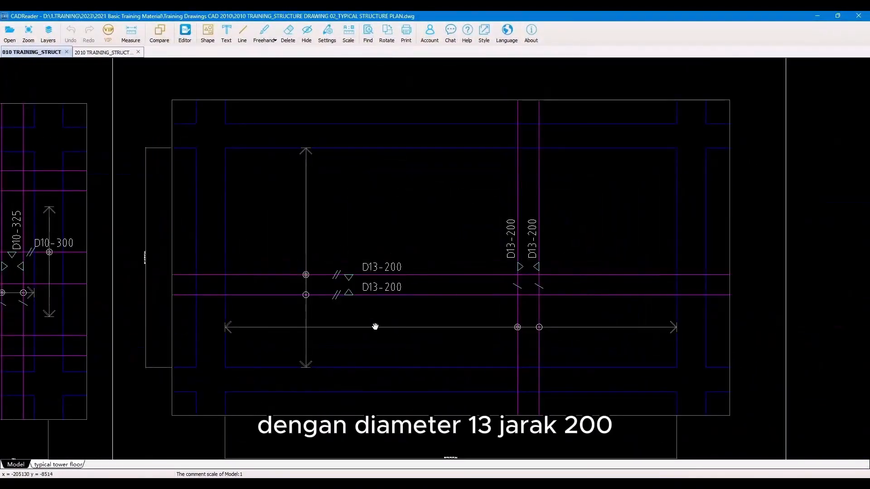
{"action": "key", "text": "alt+Tab"}
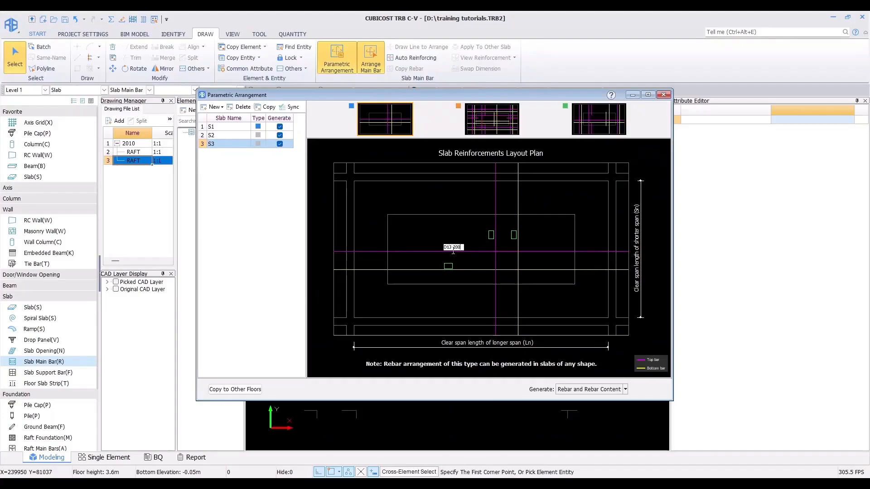
{"action": "key", "text": "Return"}
{"action": "key", "text": "ctrl+v"}
{"action": "key", "text": "Return"}
{"action": "key", "text": "ctrl+v"}
{"action": "key", "text": "Return"}
{"action": "type", "text": "v"}
{"action": "key", "text": "Return"}
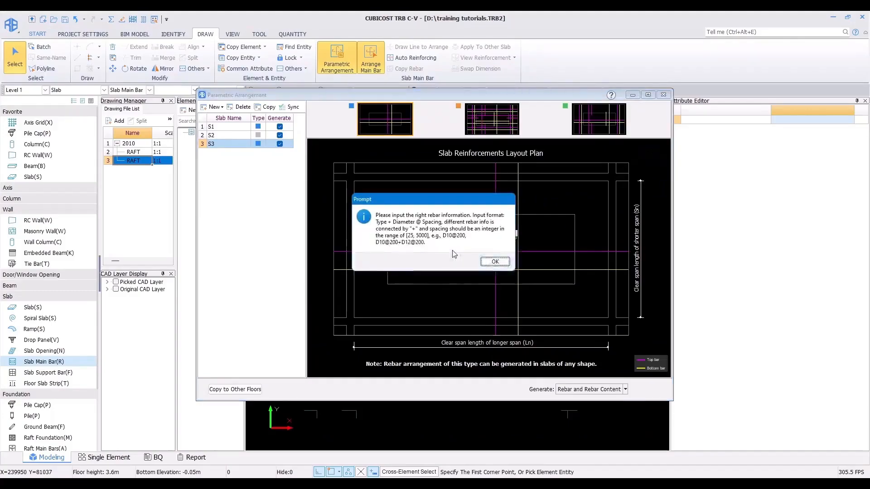
{"action": "key", "text": "Return"}
{"action": "type", "text": "D13@200"}
{"action": "key", "text": "Return"}
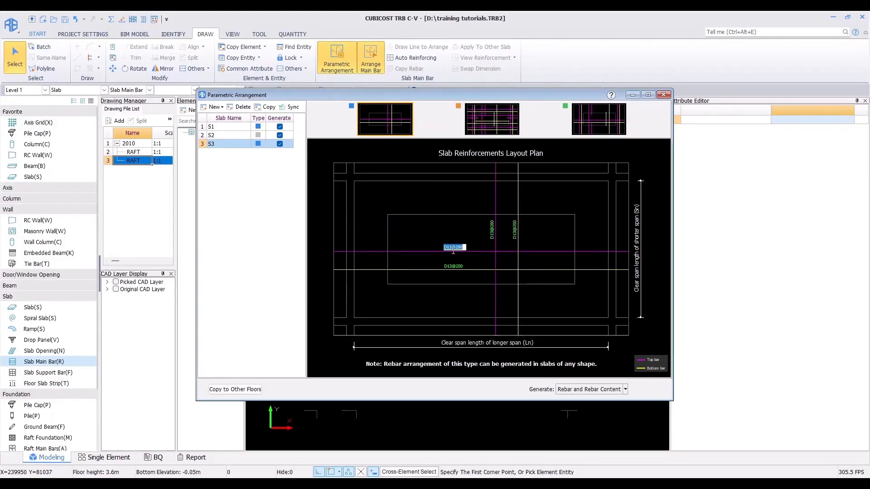
{"action": "key", "text": "Return"}
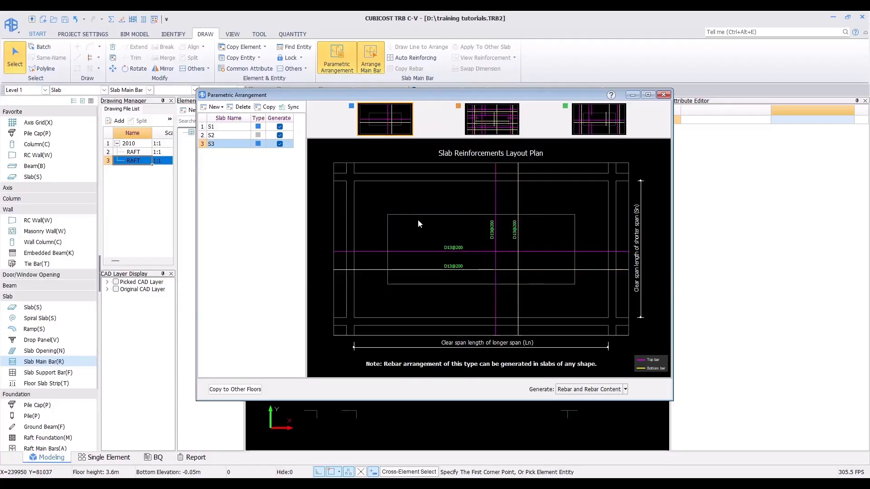
Step: Select slab S2 and apply the second reinforcement layout type after checking its CAD detail
{"action": "left_click", "coordinate": [214, 136]}
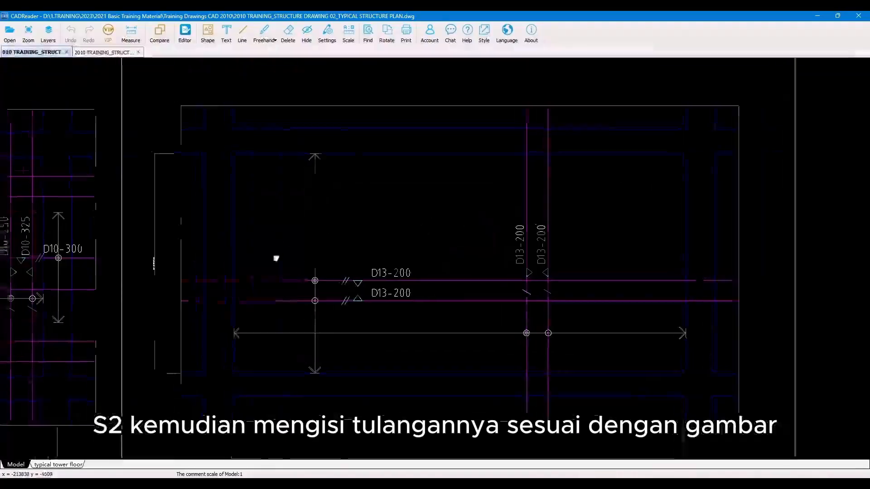
{"action": "scroll", "coordinate": [732, 277], "scroll_direction": "up", "scroll_amount": 2}
{"action": "middle_click_drag", "start_coordinate": [732, 277], "coordinate": [799, 270]}
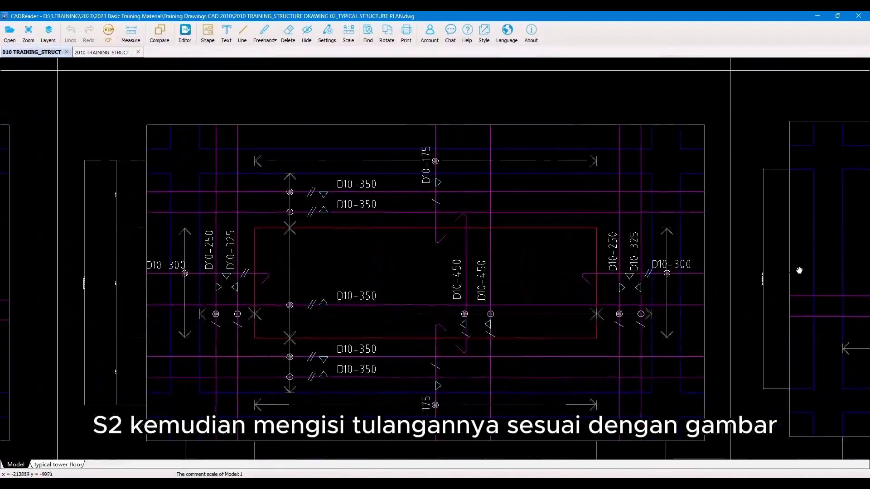
{"action": "middle_click_drag", "start_coordinate": [618, 317], "coordinate": [631, 300]}
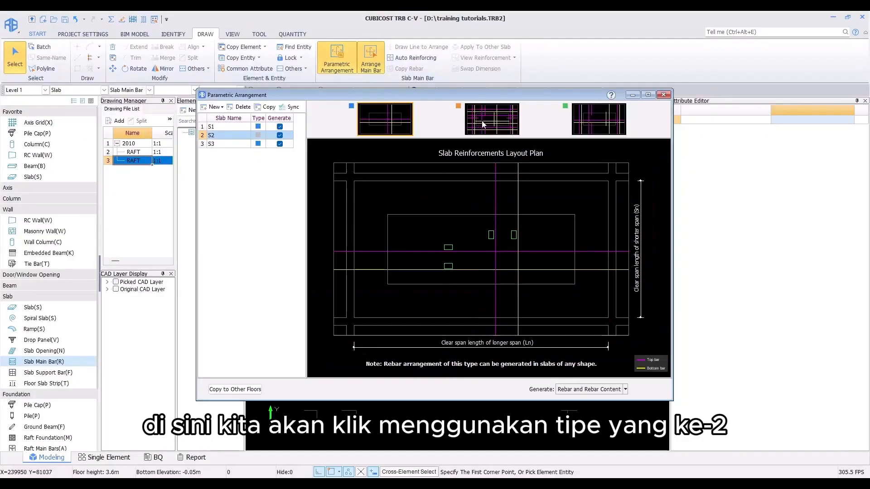
{"action": "left_click", "coordinate": [482, 123]}
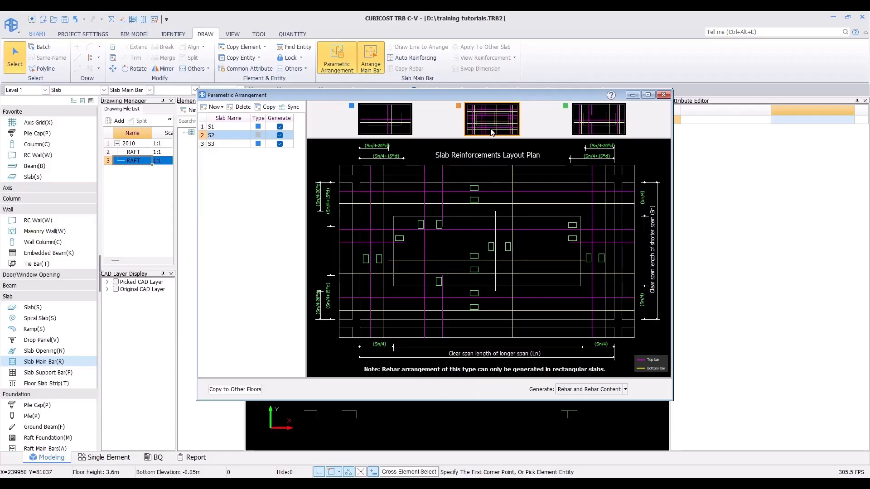
{"action": "left_click", "coordinate": [617, 117]}
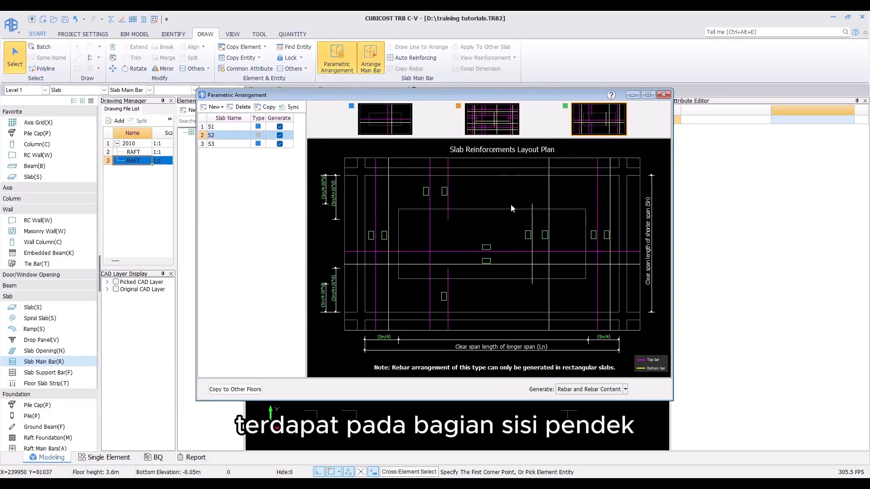
{"action": "left_click", "coordinate": [485, 128]}
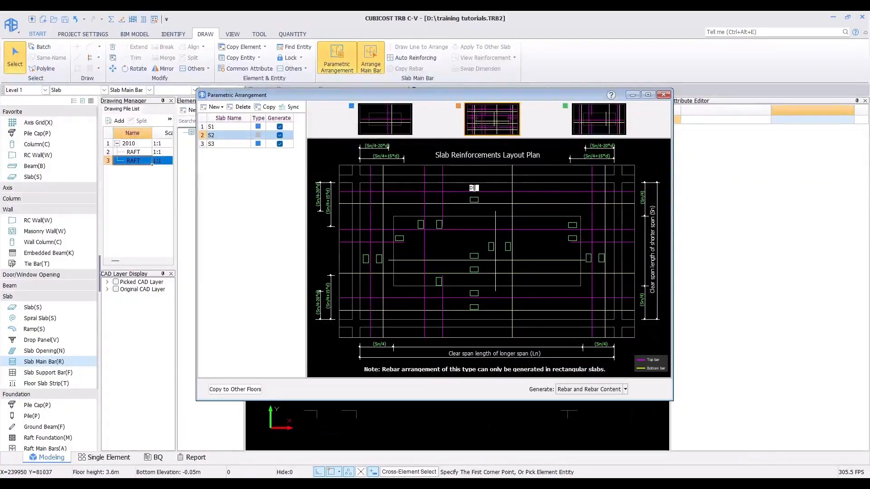
Step: Set slab S2's horizontal main bars to D10@350, copying the value to the second horizontal bar label
{"action": "type", "text": "@350"}
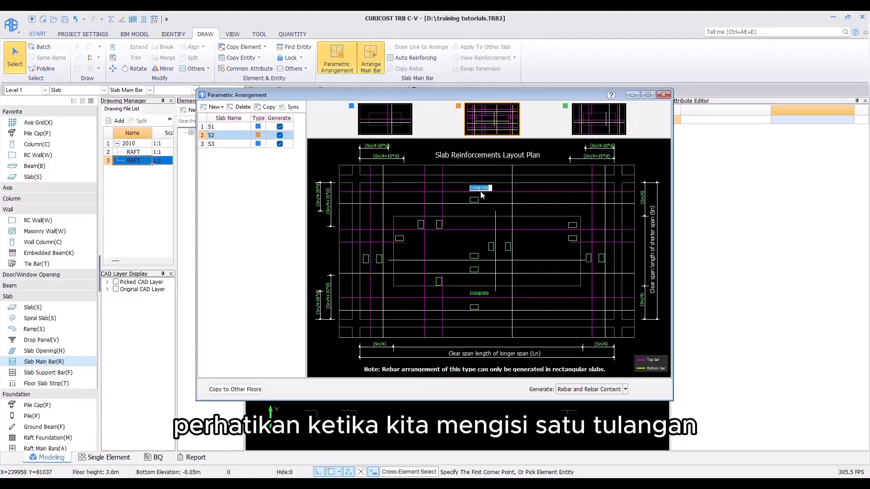
{"action": "left_click", "coordinate": [478, 295]}
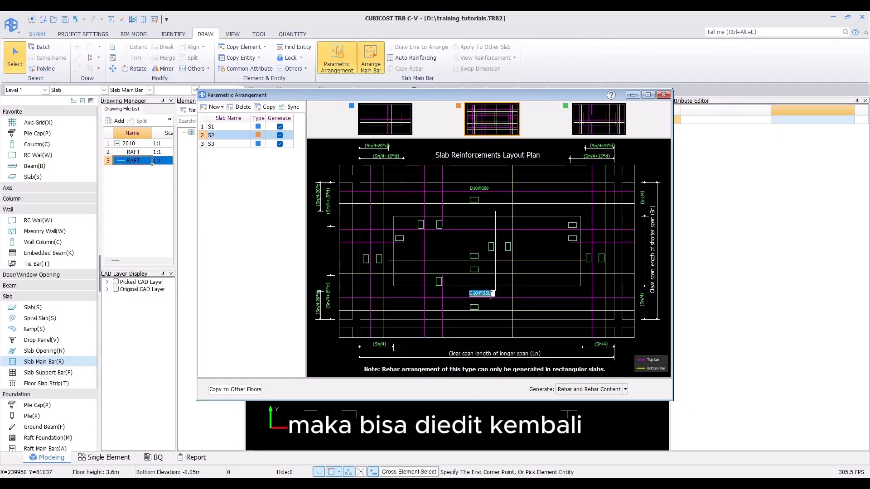
{"action": "left_click", "coordinate": [479, 188]}
{"action": "key", "text": "ctrl+c"}
{"action": "left_click", "coordinate": [473, 201]}
{"action": "key", "text": "ctrl+v"}
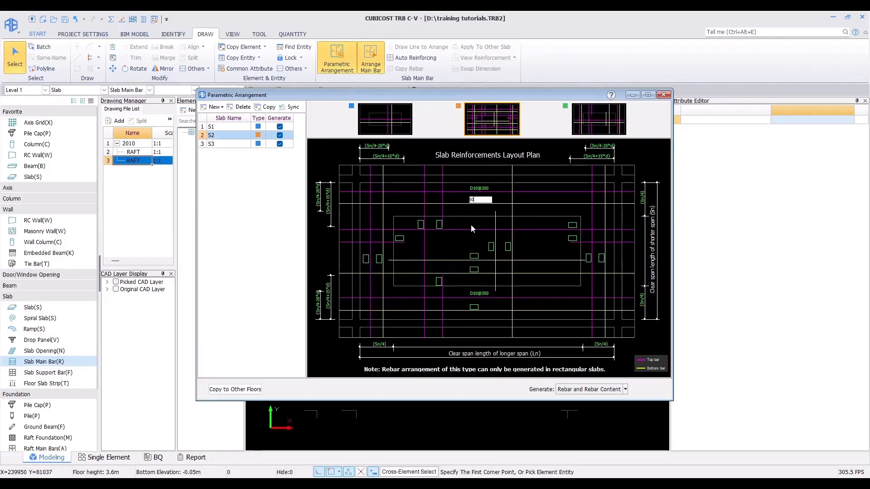
{"action": "left_click", "coordinate": [471, 225]}
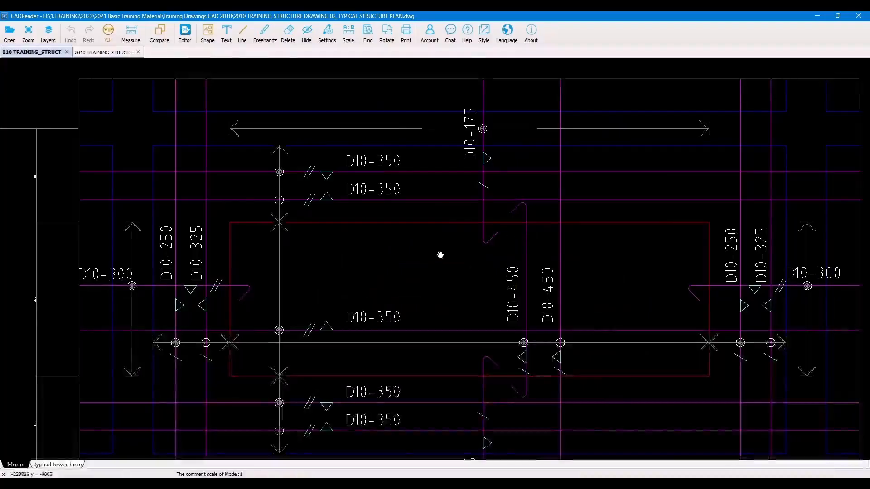
Step: Set S2's edge-strip vertical main bars to D10@250, then switch to the CAD plan to check the remaining bar labels
{"action": "middle_click_drag", "start_coordinate": [437, 254], "coordinate": [424, 261]}
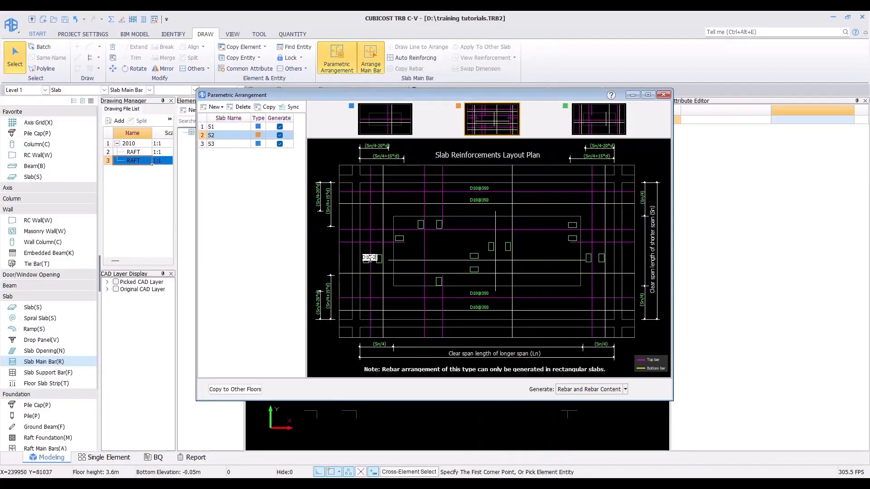
{"action": "type", "text": "502"}
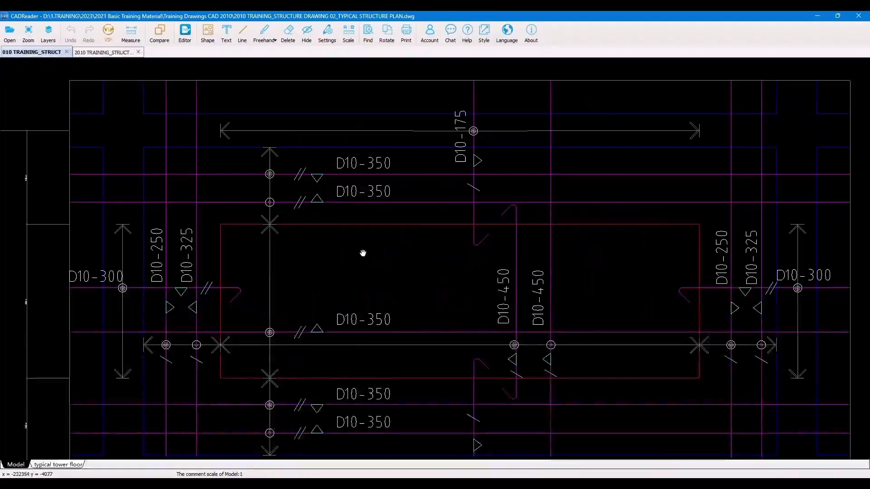
{"action": "left_click_drag", "start_coordinate": [363, 253], "coordinate": [341, 237]}
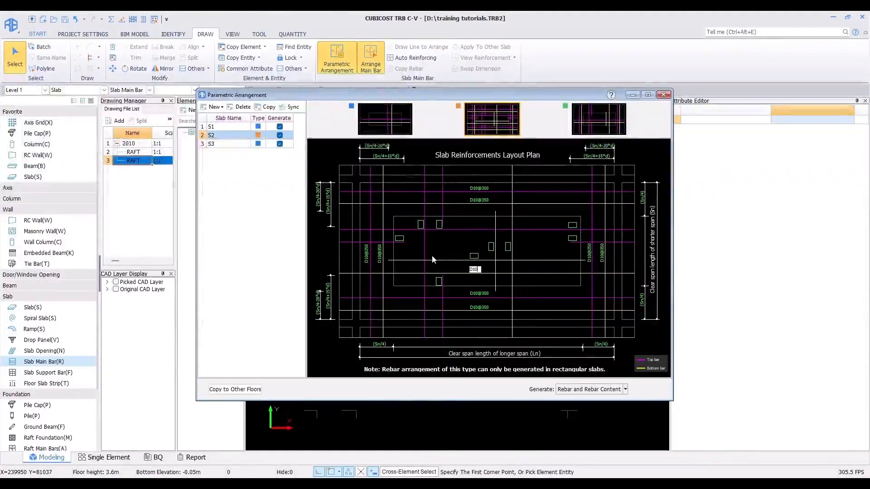
{"action": "key", "text": "Tab"}
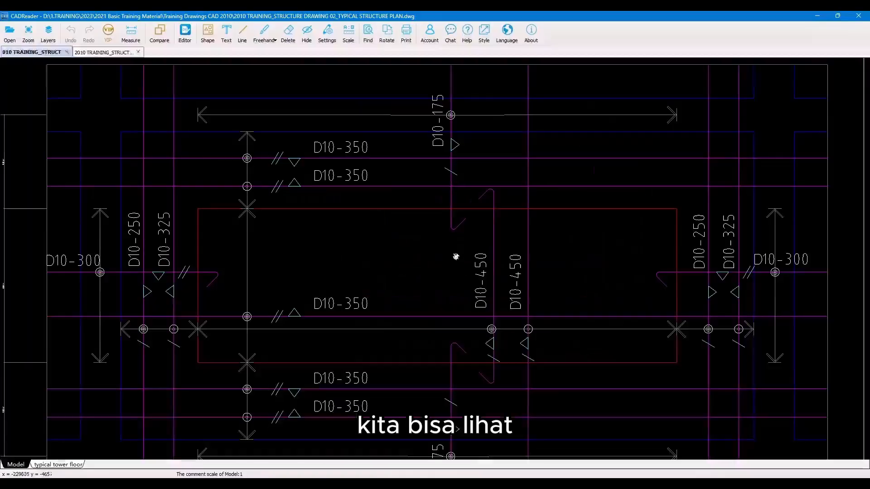
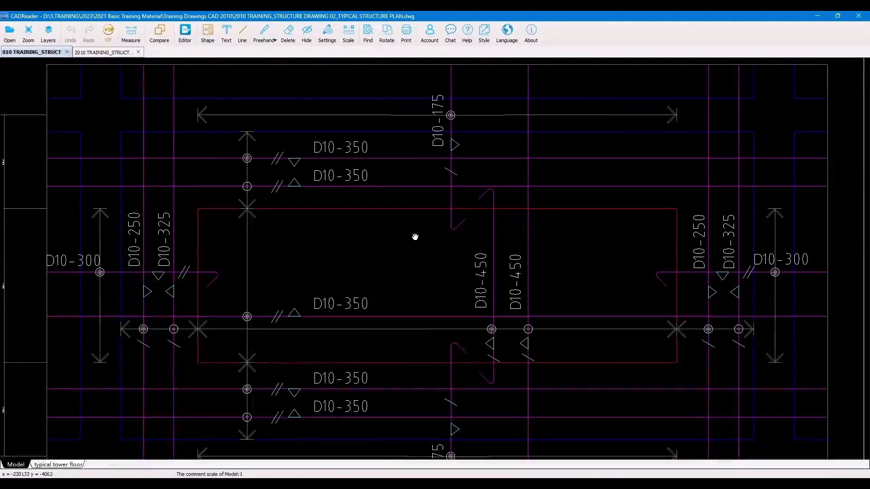
Step: Compare with the CAD slab plan and set the left support top bar of slab type S2 to D10@300
{"action": "scroll", "coordinate": [412, 236], "scroll_direction": "down", "scroll_amount": 2}
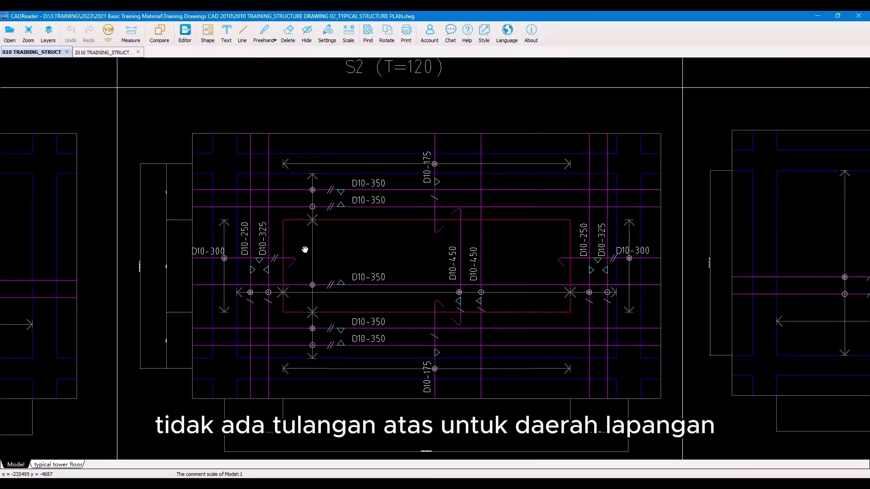
{"action": "key", "text": "alt+Tab"}
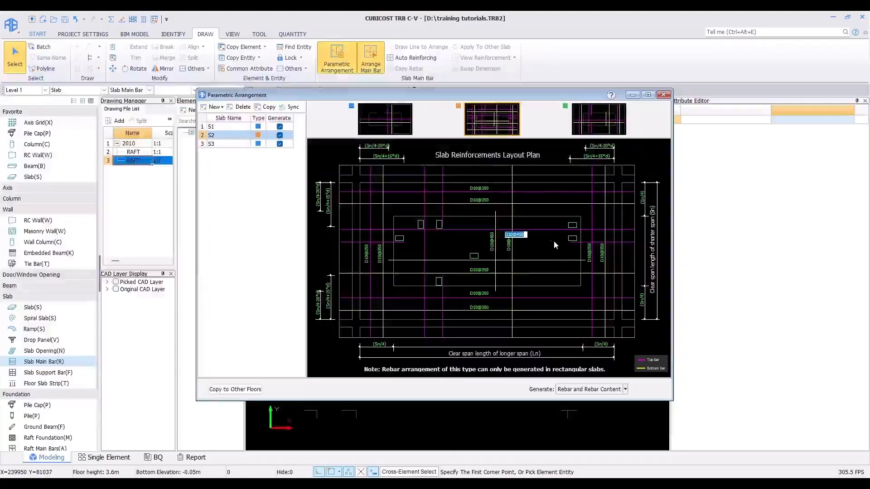
{"action": "left_click", "coordinate": [401, 237]}
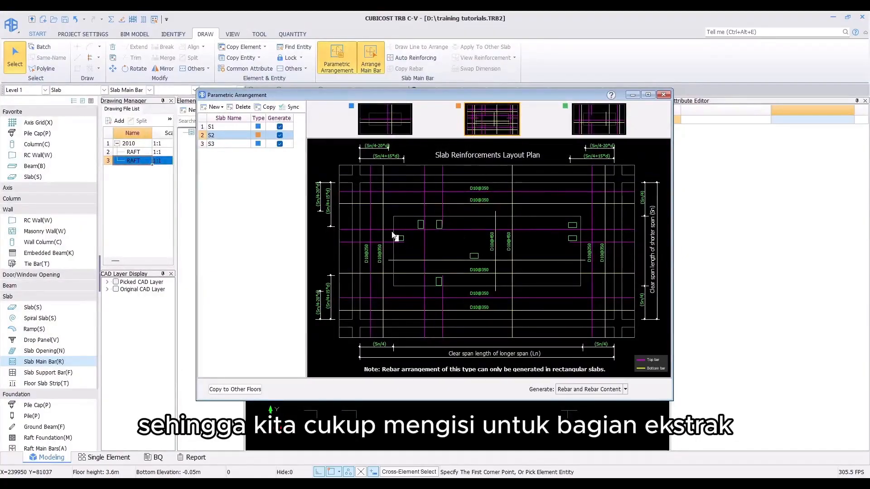
{"action": "key", "text": "alt+Tab"}
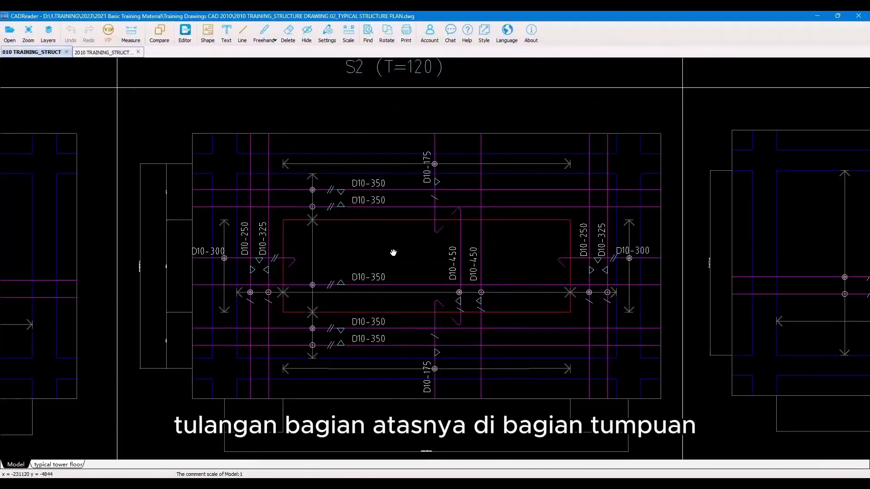
{"action": "key", "text": "alt+Tab"}
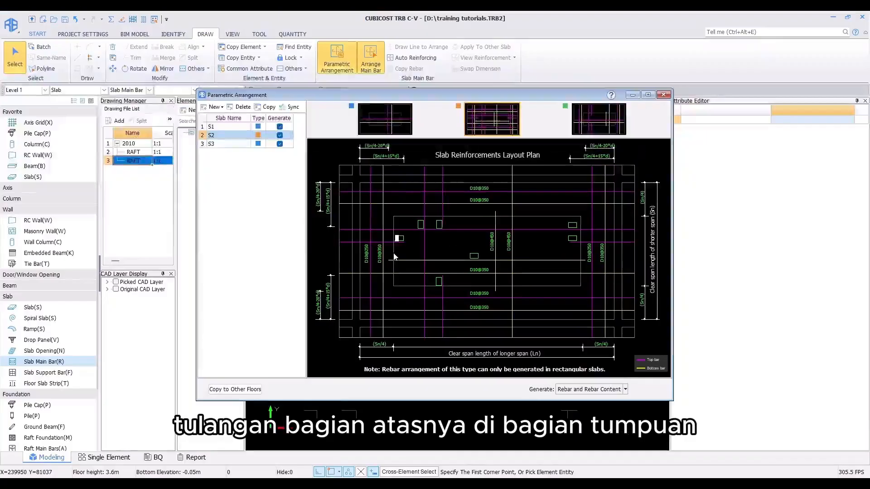
{"action": "key", "text": "Return"}
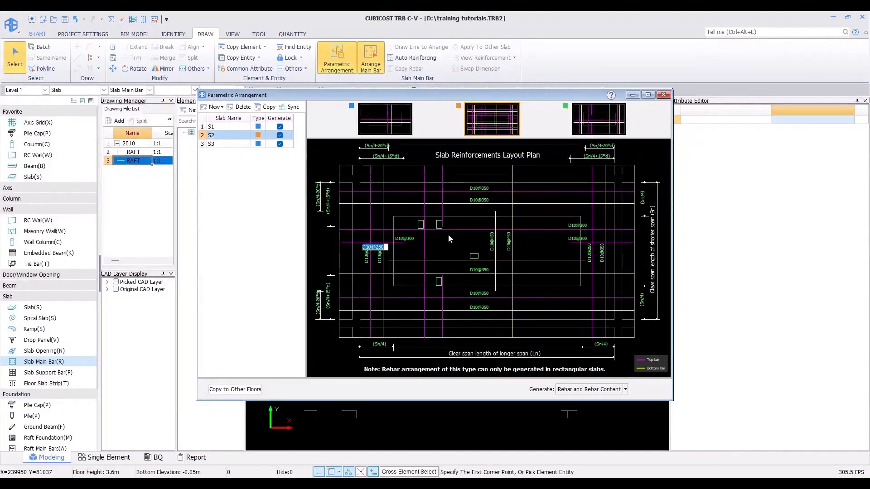
Step: Set the right support top bar of slab type S2 to D10@300
{"action": "left_click", "coordinate": [579, 224]}
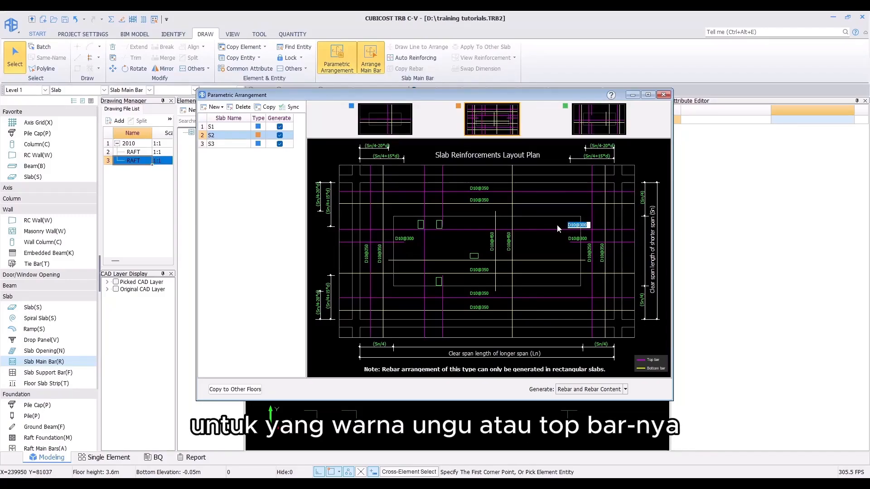
{"action": "key", "text": "BackSpace"}
{"action": "key", "text": "Return"}
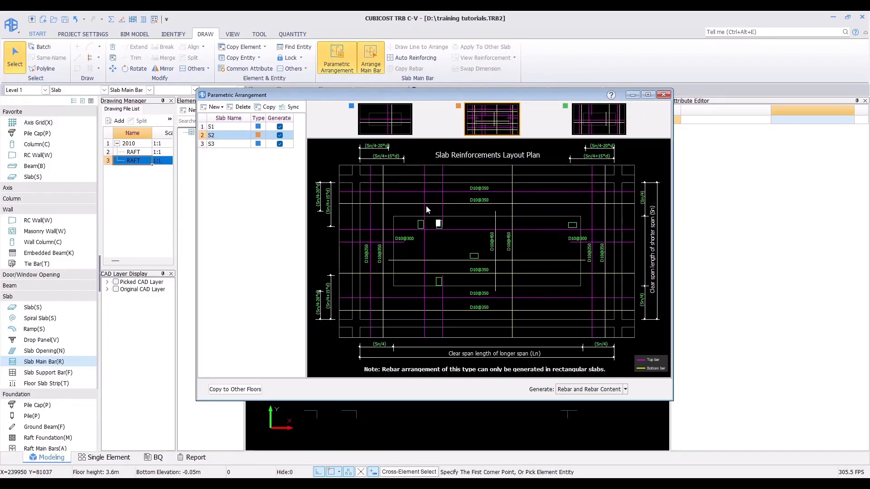
Step: Check the CAD plan again and set the upper and lower support top bars of S2 to D10@175
{"action": "key", "text": "alt+Tab"}
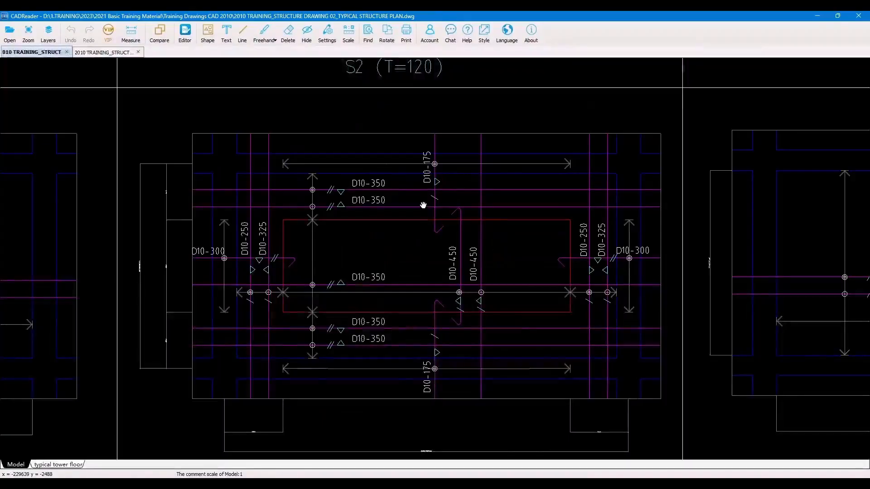
{"action": "key", "text": "alt+Tab"}
{"action": "key", "text": "Return"}
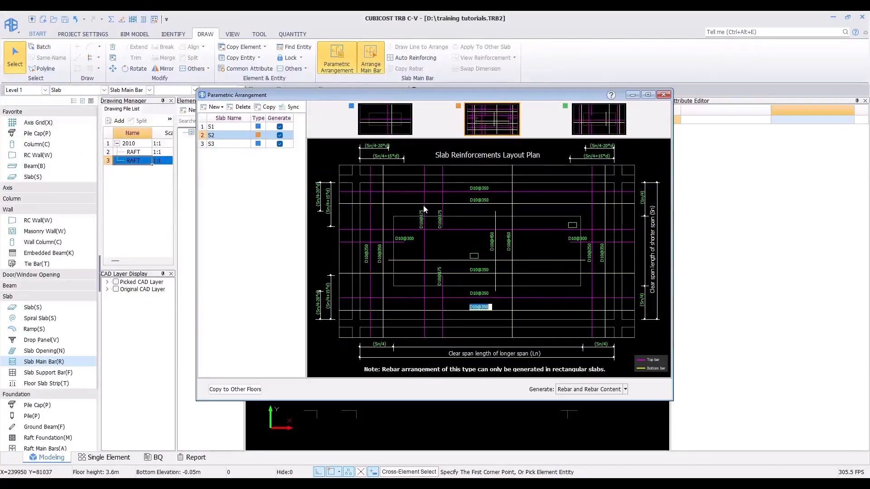
{"action": "key", "text": "Return"}
{"action": "key", "text": "BackSpace"}
{"action": "key", "text": "Return"}
{"action": "left_click", "coordinate": [464, 232]}
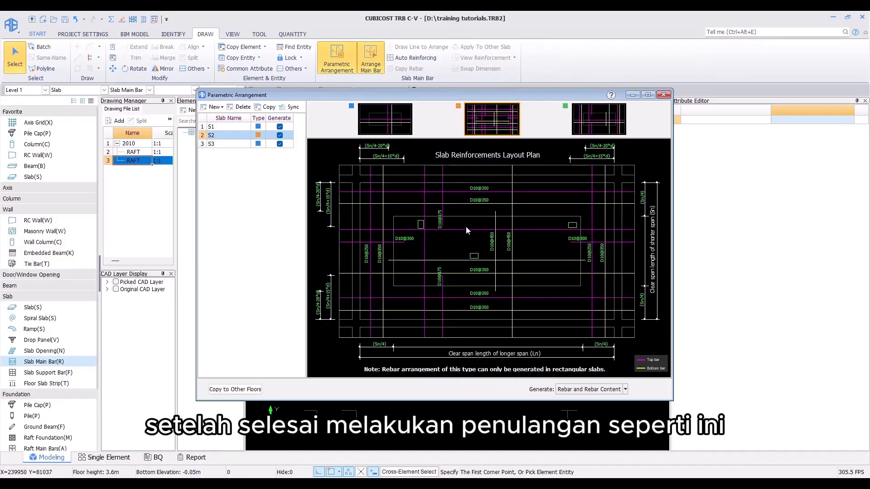
Step: Generate rebar and rebar content for the parametric slab arrangement and dismiss the prompt
{"action": "left_click", "coordinate": [581, 389]}
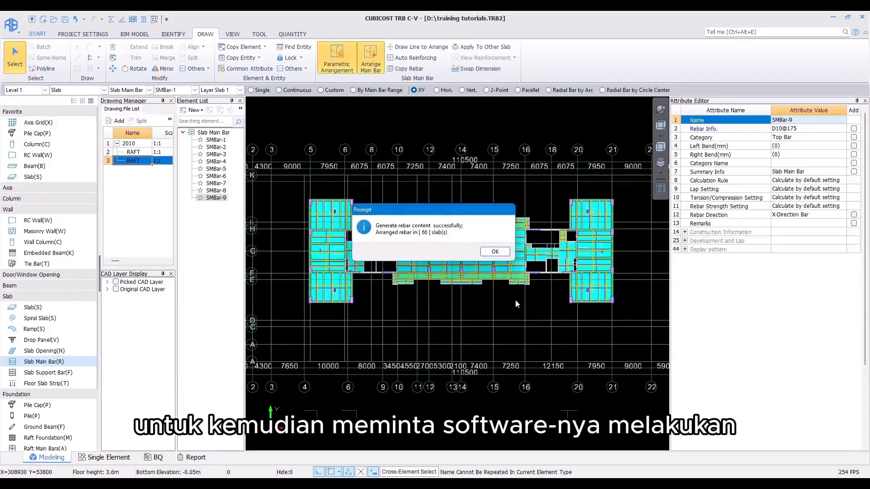
{"action": "left_click", "coordinate": [495, 252]}
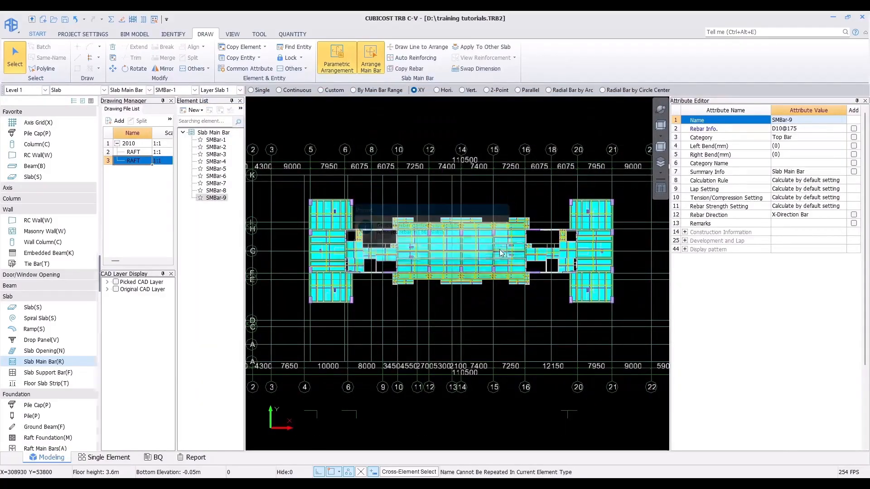
Step: Switch between Level 2 and Level 1 to check which floors have slab main bars
{"action": "middle_click_drag", "start_coordinate": [466, 303], "coordinate": [461, 317]}
{"action": "scroll", "coordinate": [459, 316], "scroll_direction": "up", "scroll_amount": 1}
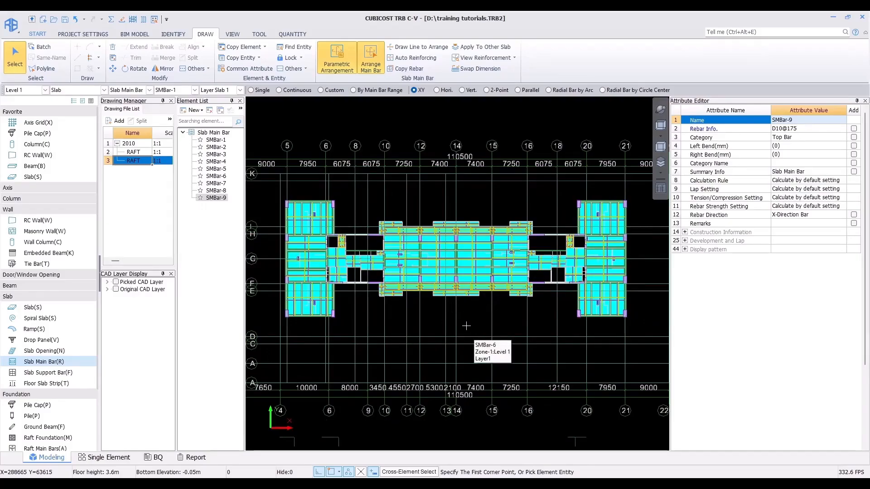
{"action": "left_click", "coordinate": [25, 90]}
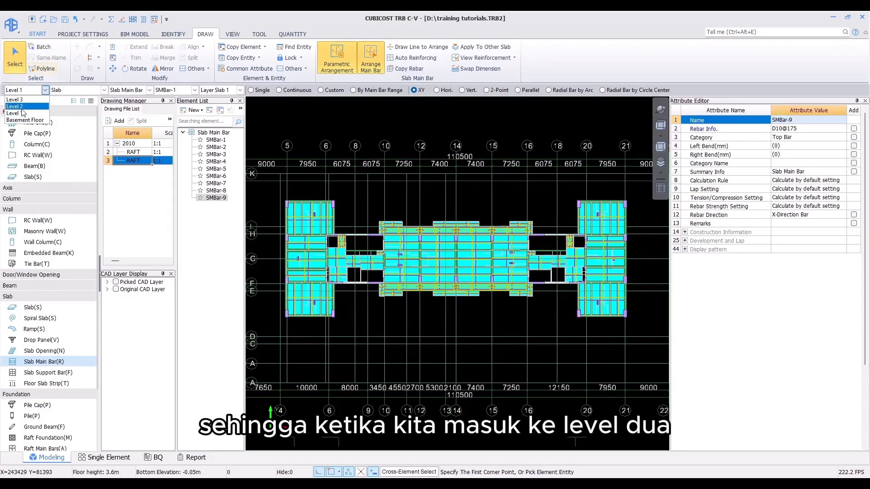
{"action": "left_click", "coordinate": [15, 106]}
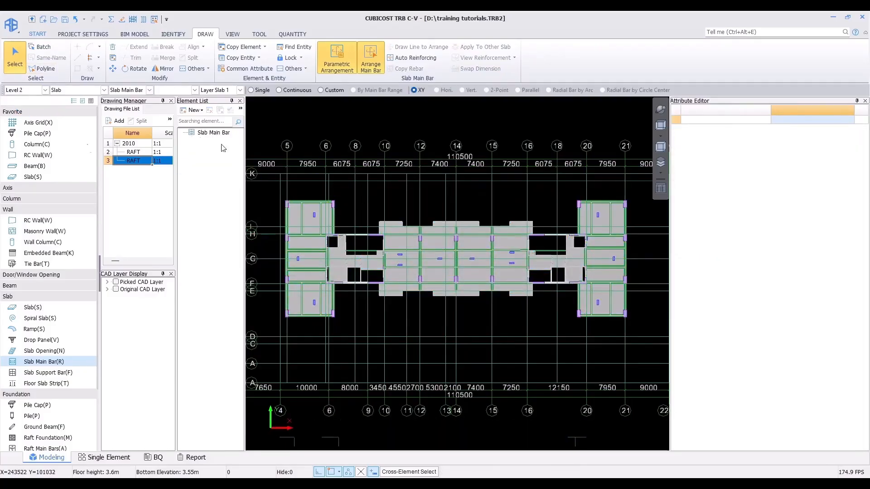
{"action": "left_click", "coordinate": [21, 90]}
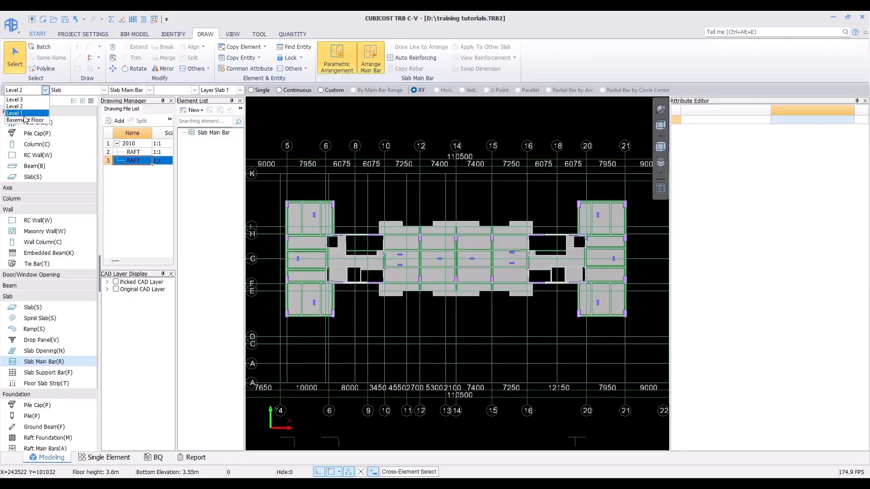
{"action": "left_click", "coordinate": [25, 112]}
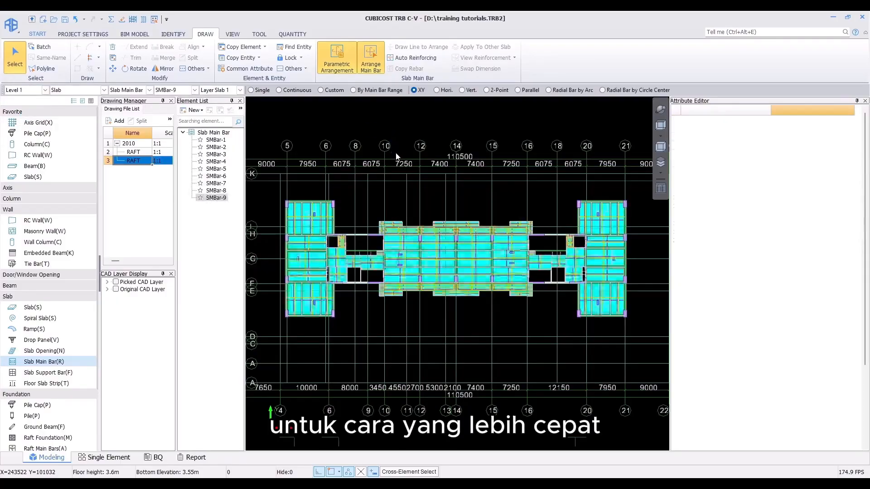
Step: Copy the parametric arrangement to Level 3 and Level 2 only, excluding Basement Floor, then close the dialog
{"action": "left_click", "coordinate": [335, 68]}
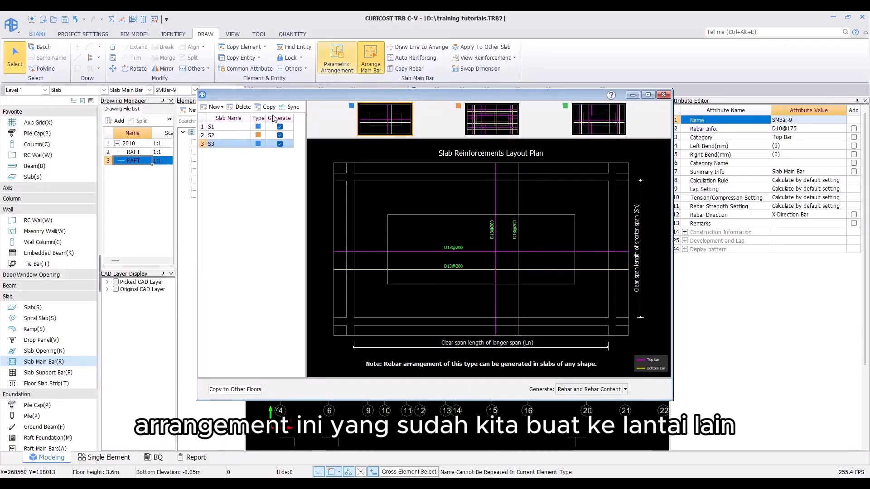
{"action": "left_click", "coordinate": [238, 127]}
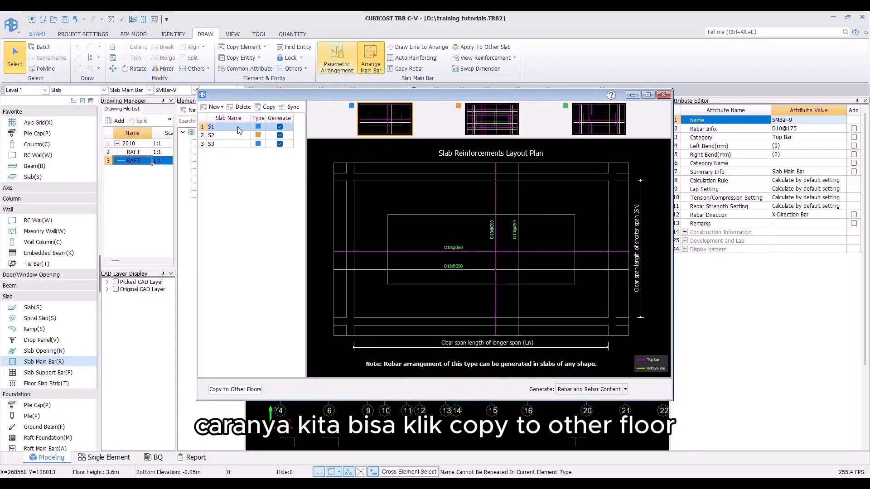
{"action": "left_click", "coordinate": [231, 390]}
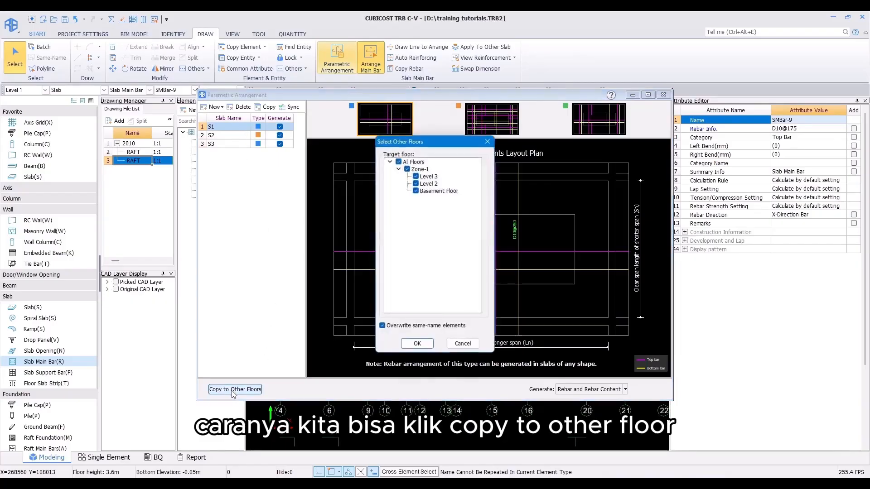
{"action": "left_click", "coordinate": [416, 192]}
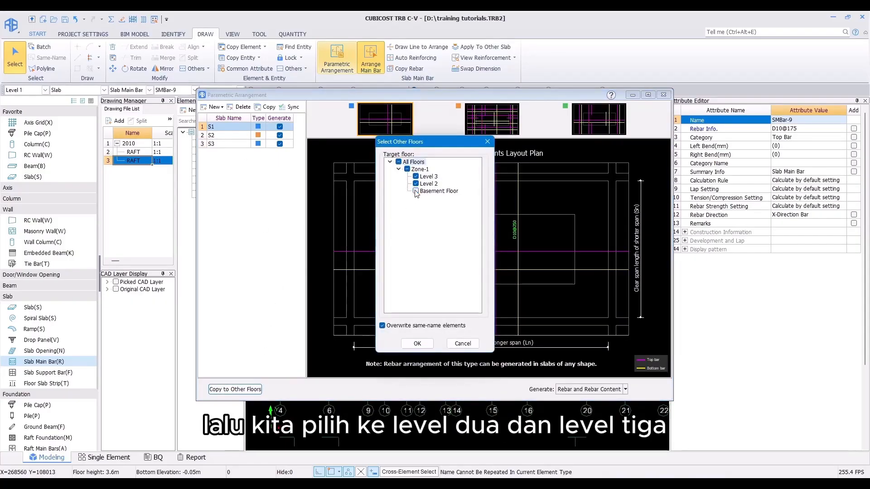
{"action": "left_click", "coordinate": [417, 343]}
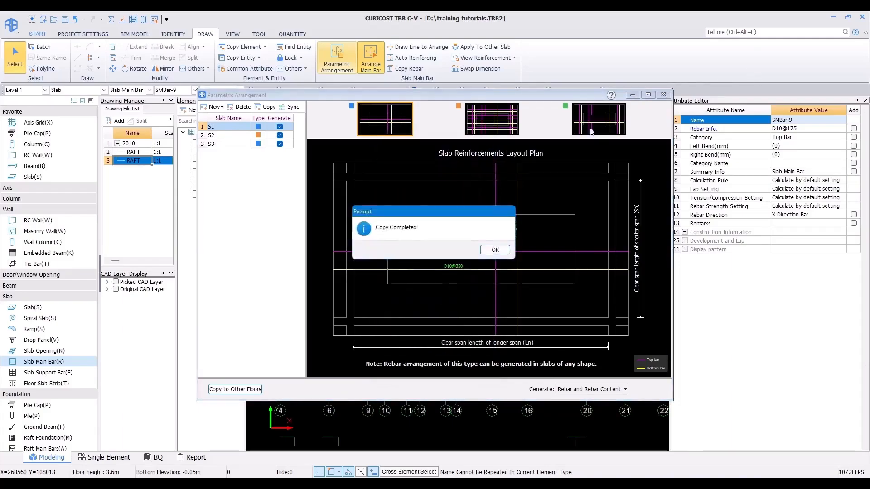
{"action": "left_click", "coordinate": [495, 253]}
{"action": "left_click", "coordinate": [664, 95]}
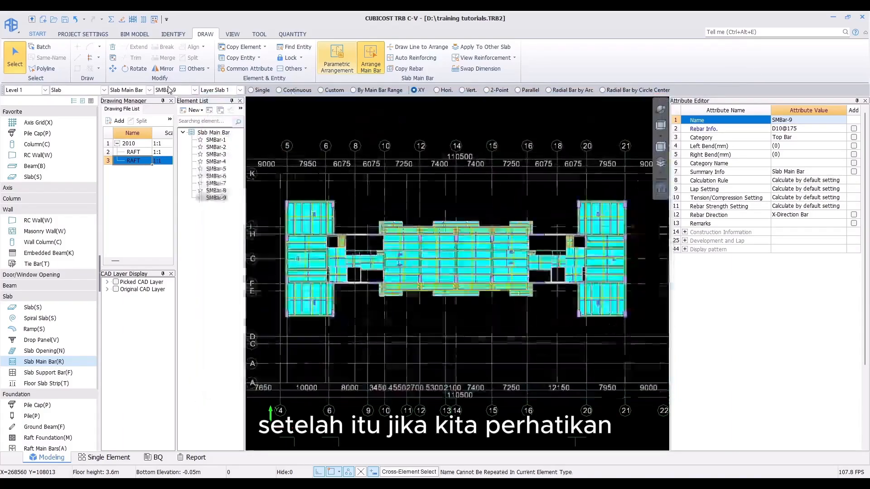
Step: On Level 2, review the copied slab types S1, S2 and S3 and generate rebar and rebar content
{"action": "left_click", "coordinate": [23, 90]}
{"action": "left_click", "coordinate": [22, 106]}
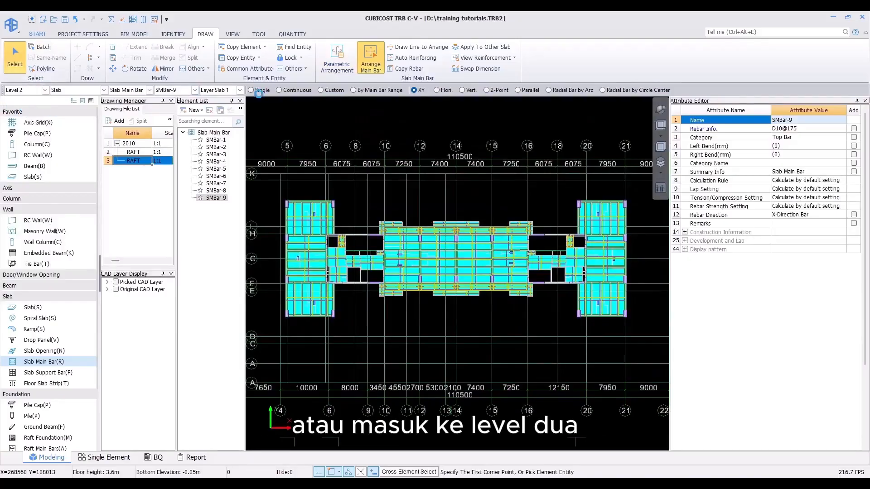
{"action": "left_click", "coordinate": [338, 61]}
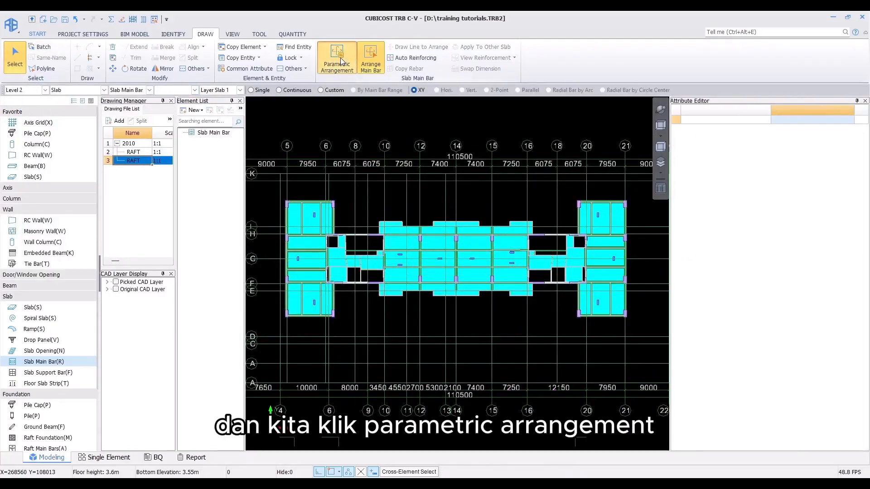
{"action": "left_click", "coordinate": [229, 127]}
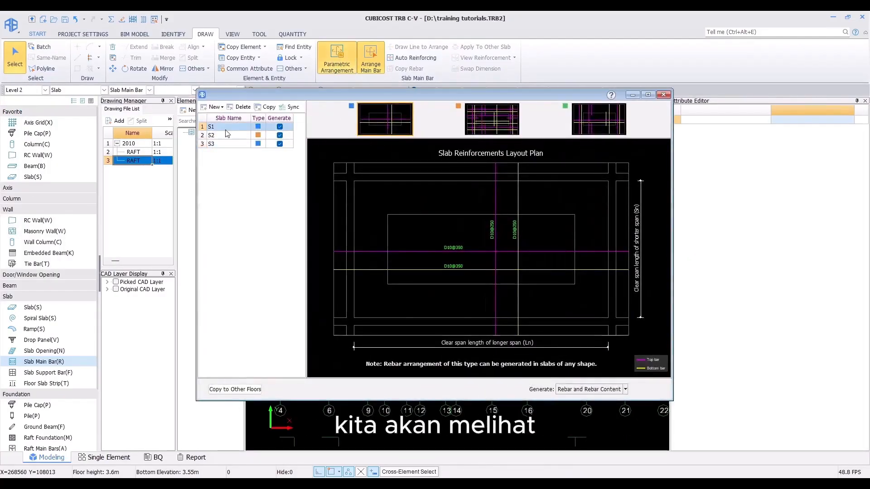
{"action": "left_click", "coordinate": [231, 136]}
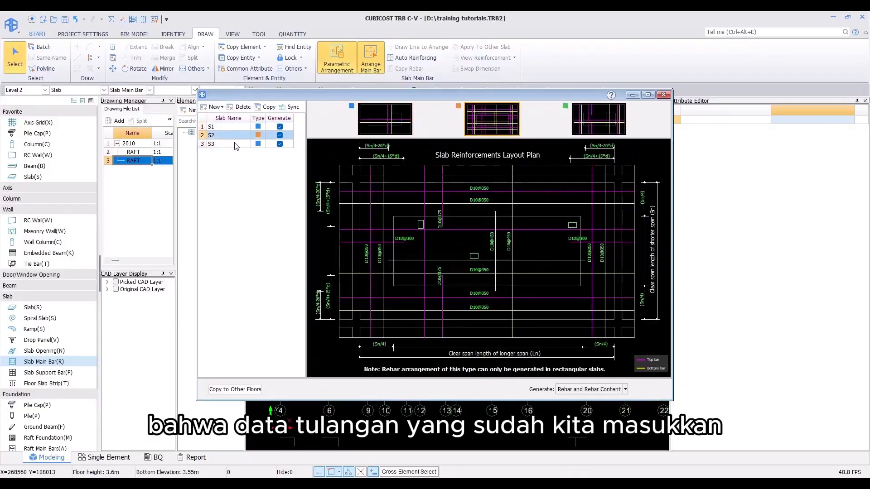
{"action": "left_click", "coordinate": [233, 144]}
{"action": "left_click", "coordinate": [236, 131]}
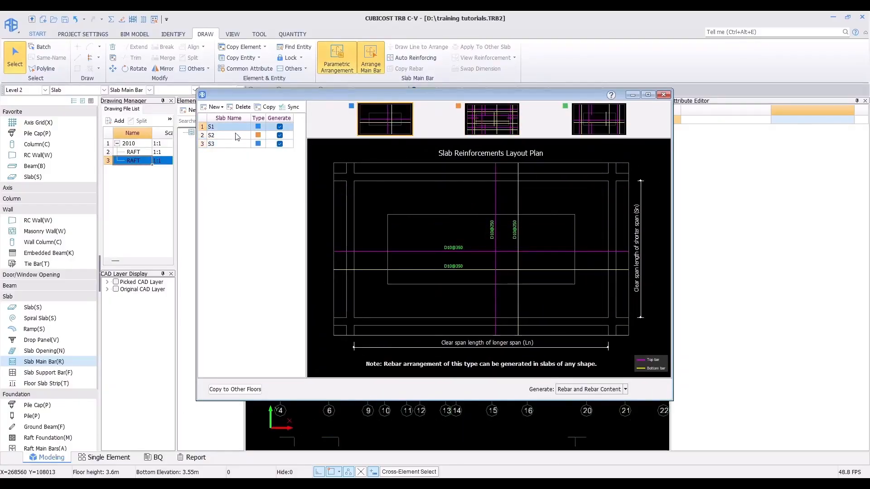
{"action": "left_click", "coordinate": [233, 136]}
{"action": "left_click", "coordinate": [231, 127]}
{"action": "left_click", "coordinate": [569, 391]}
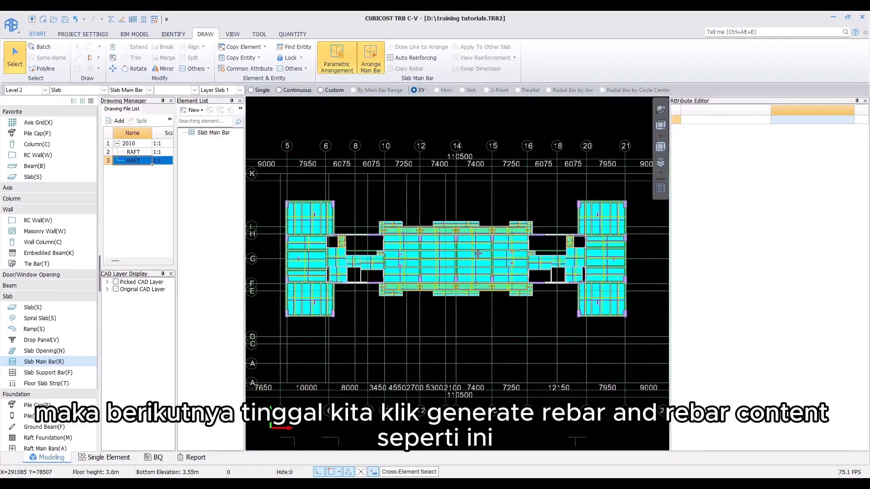
{"action": "left_click", "coordinate": [486, 251]}
Step: Switch to Level 3 and generate rebar and rebar content from the parametric arrangement
{"action": "left_click", "coordinate": [17, 90]}
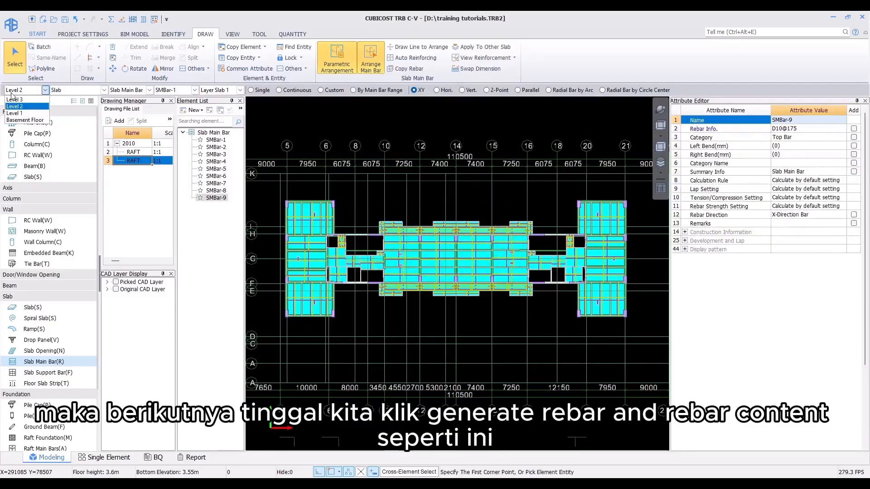
{"action": "left_click", "coordinate": [12, 99]}
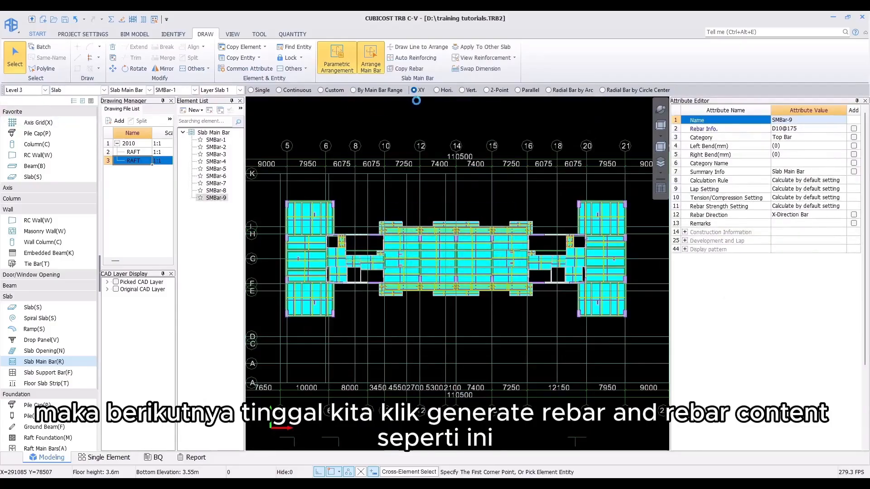
{"action": "left_click", "coordinate": [337, 59]}
{"action": "left_click", "coordinate": [570, 387]}
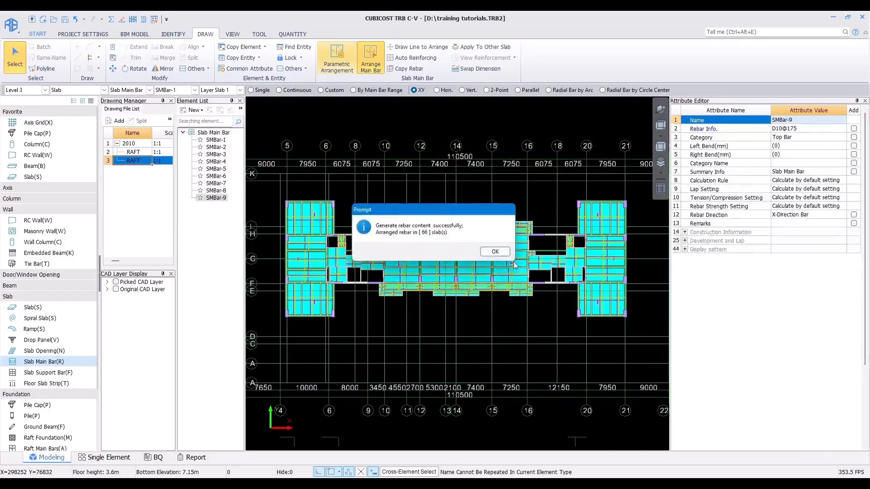
{"action": "left_click", "coordinate": [498, 254]}
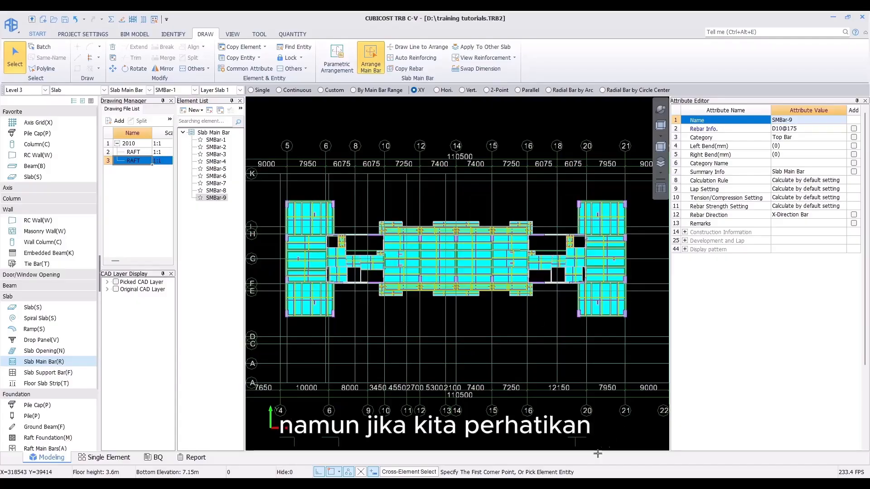
Step: Examine the sunken SFL-0.15 slab area in the typical structure plan drawing in CAD Reader, then return to the model
{"action": "mouse_move", "coordinate": [498, 485]}
{"action": "left_click", "coordinate": [495, 446]}
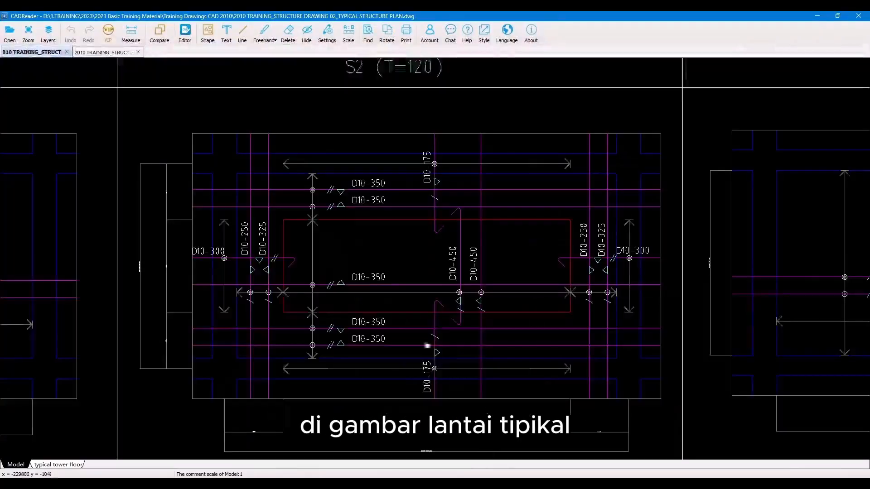
{"action": "scroll", "coordinate": [427, 346], "scroll_direction": "down", "scroll_amount": 10}
{"action": "scroll", "coordinate": [493, 224], "scroll_direction": "up", "scroll_amount": 8}
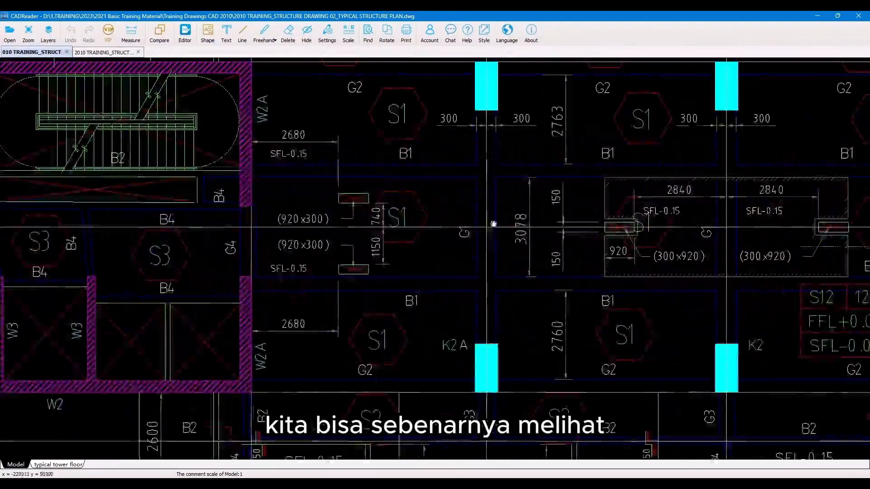
{"action": "left_click_drag", "start_coordinate": [512, 226], "coordinate": [198, 245]}
{"action": "scroll", "coordinate": [376, 231], "scroll_direction": "up", "scroll_amount": 2}
{"action": "left_click_drag", "start_coordinate": [332, 243], "coordinate": [258, 245]}
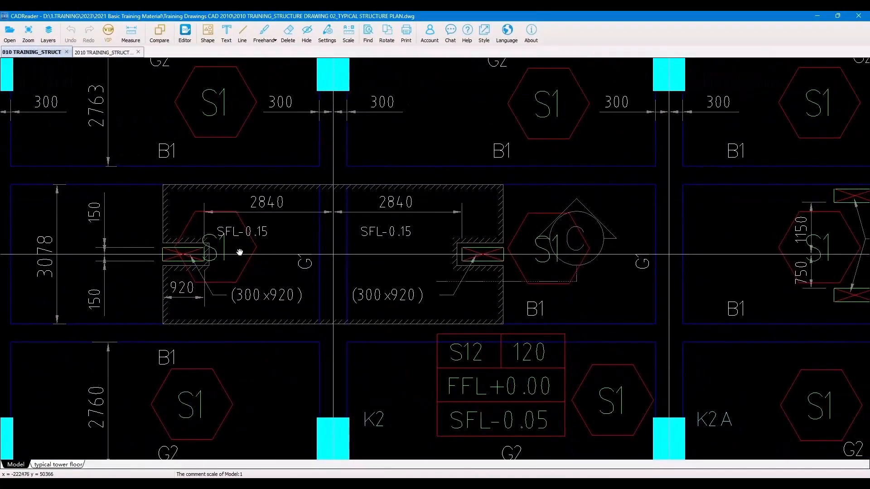
{"action": "scroll", "coordinate": [186, 233], "scroll_direction": "up", "scroll_amount": 2}
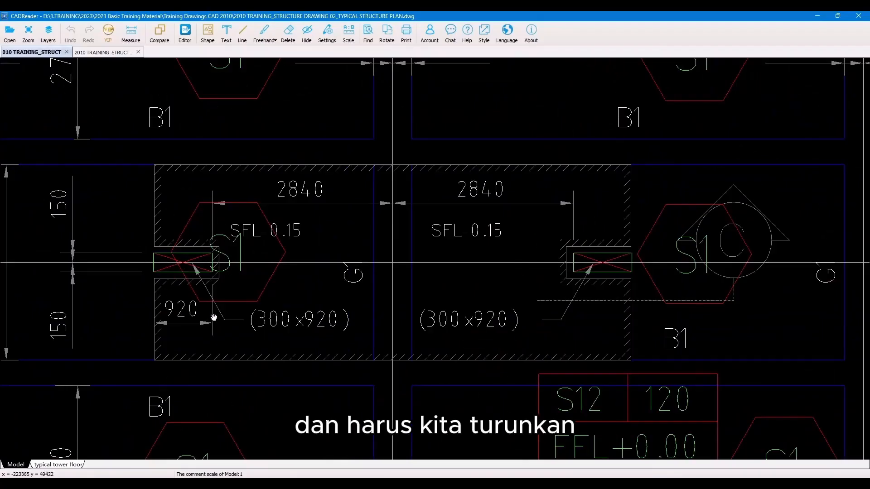
{"action": "scroll", "coordinate": [213, 317], "scroll_direction": "down", "scroll_amount": 2}
{"action": "left_click_drag", "start_coordinate": [227, 312], "coordinate": [303, 321]}
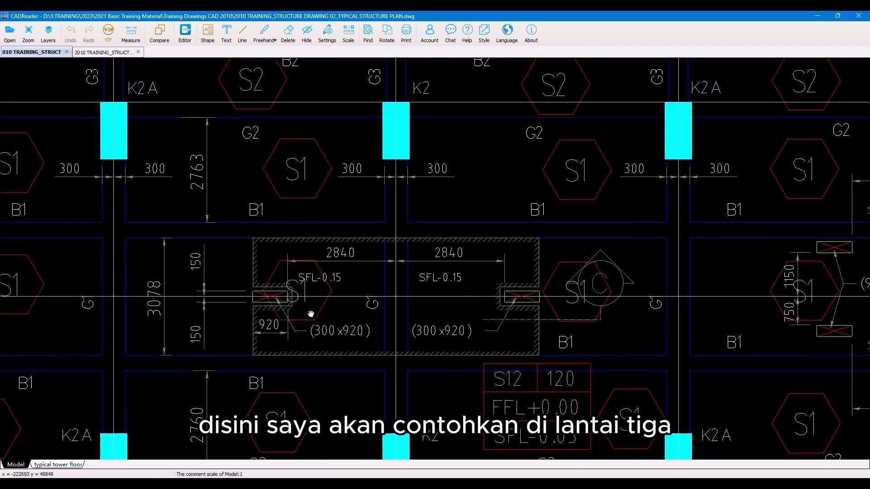
{"action": "left_click", "coordinate": [820, 15]}
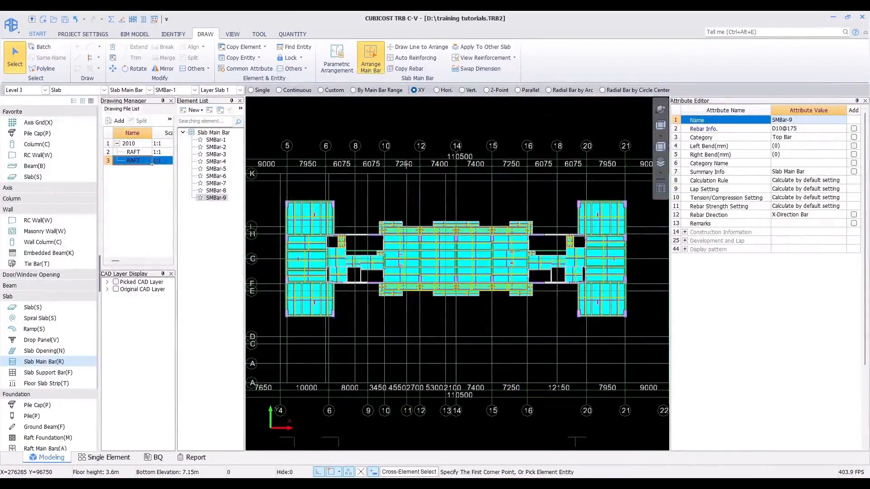
Step: Add the drawing 2010 TRAINING_STRUCTURE DRAWING 02_TYPICAL STRUCTURE PLAN and open it from the drawing file list
{"action": "left_click", "coordinate": [186, 34]}
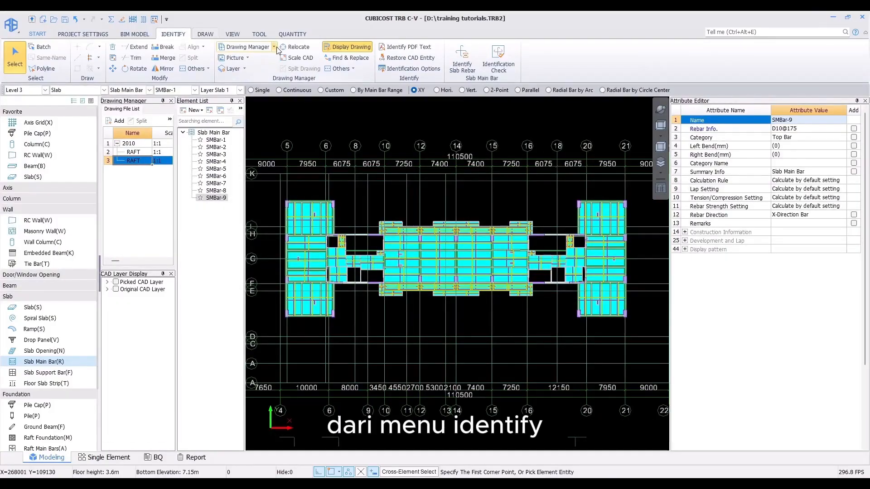
{"action": "left_click", "coordinate": [274, 47]}
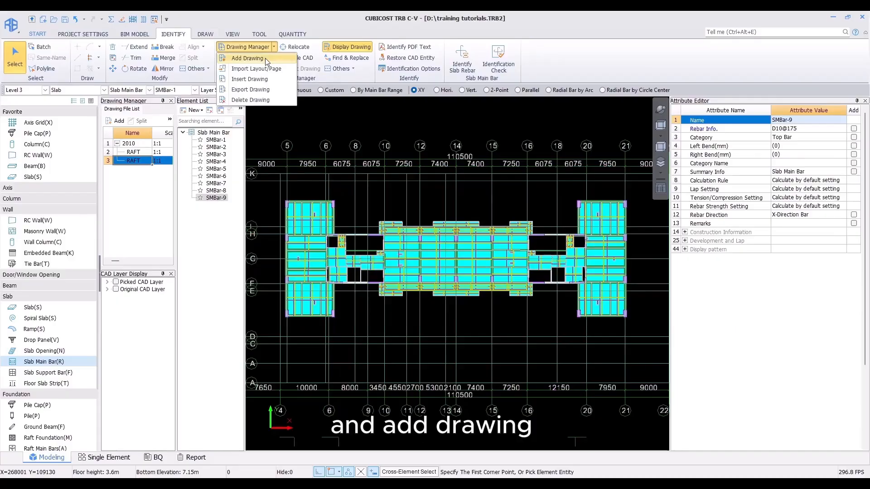
{"action": "left_click", "coordinate": [265, 58]}
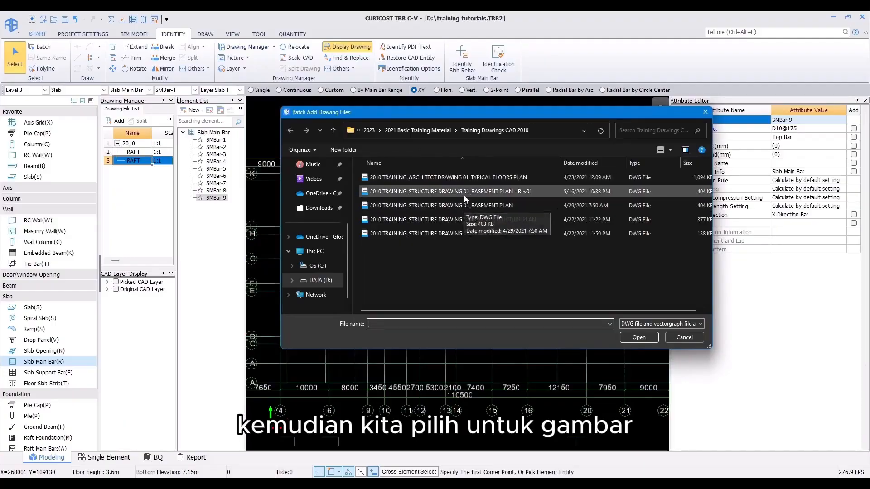
{"action": "double_click", "coordinate": [455, 221]}
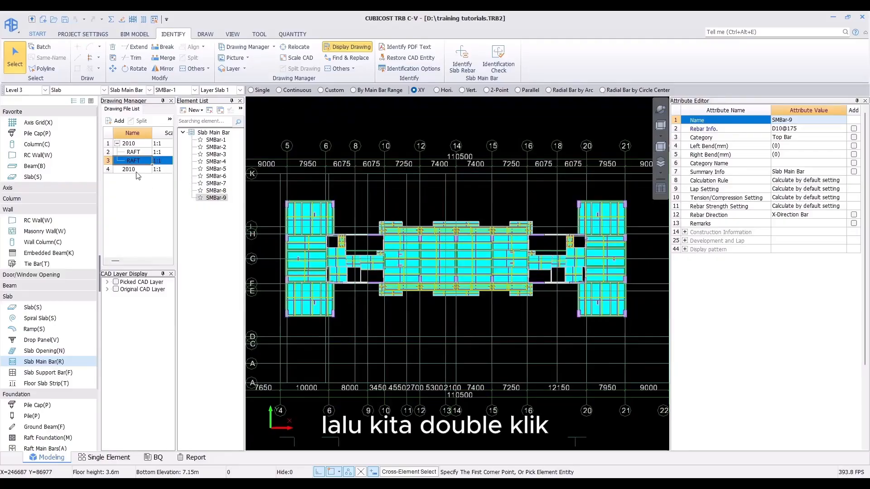
{"action": "double_click", "coordinate": [131, 170]}
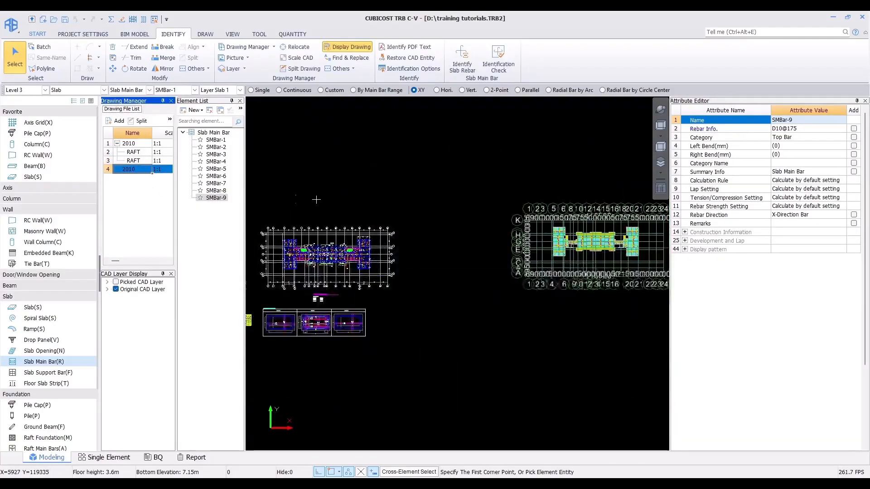
Step: Relocate the CAD drawing by snapping an axis K intersection of the drawing to a model grid intersection
{"action": "left_click", "coordinate": [294, 46]}
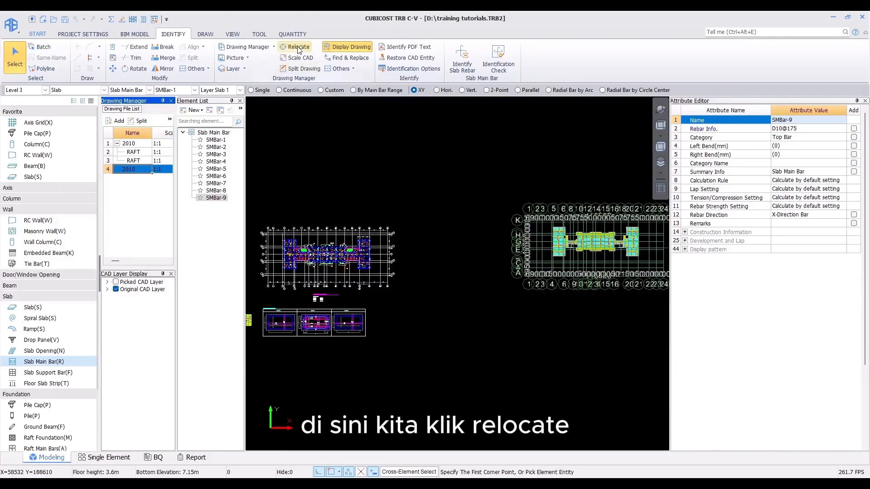
{"action": "scroll", "coordinate": [276, 231], "scroll_direction": "up", "scroll_amount": 2}
{"action": "scroll", "coordinate": [271, 239], "scroll_direction": "up", "scroll_amount": 6}
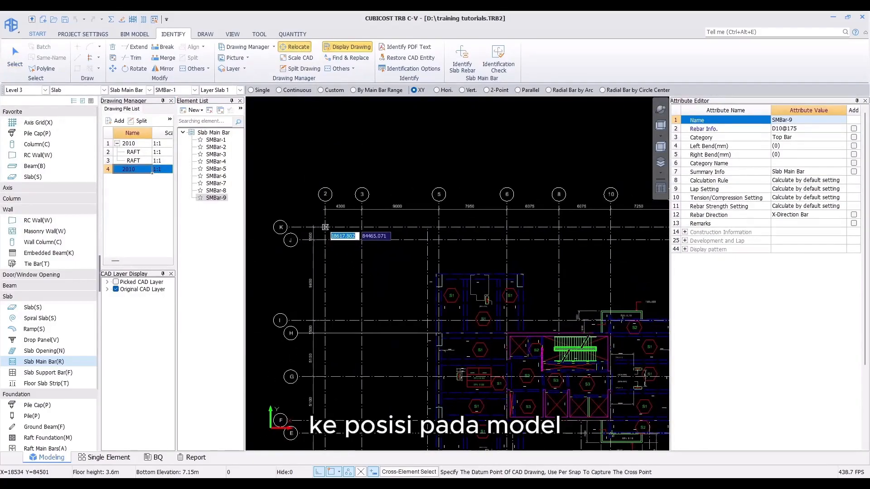
{"action": "left_click", "coordinate": [323, 229]}
{"action": "scroll", "coordinate": [324, 227], "scroll_direction": "down", "scroll_amount": 5}
{"action": "scroll", "coordinate": [249, 227], "scroll_direction": "up", "scroll_amount": 5}
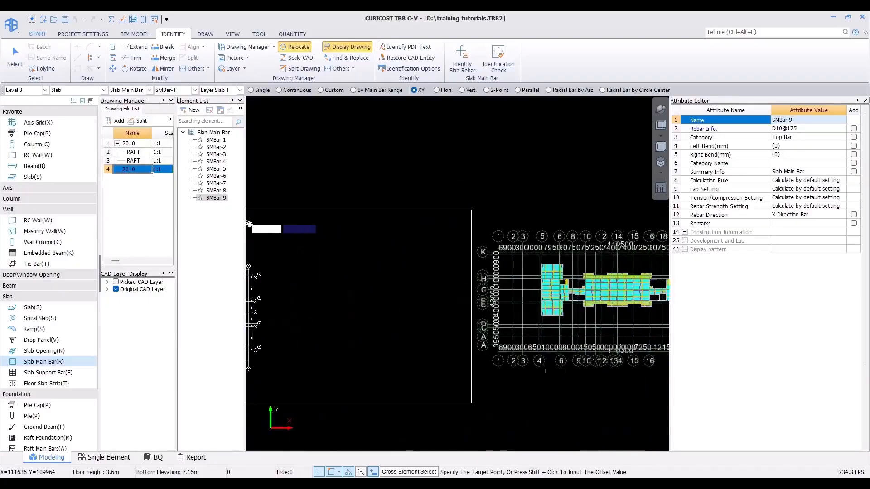
{"action": "scroll", "coordinate": [495, 269], "scroll_direction": "up", "scroll_amount": 2}
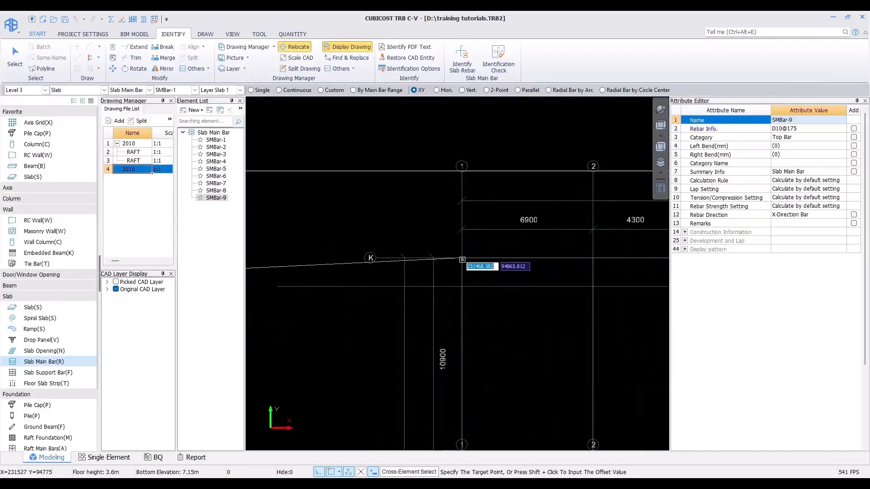
{"action": "left_click", "coordinate": [461, 257]}
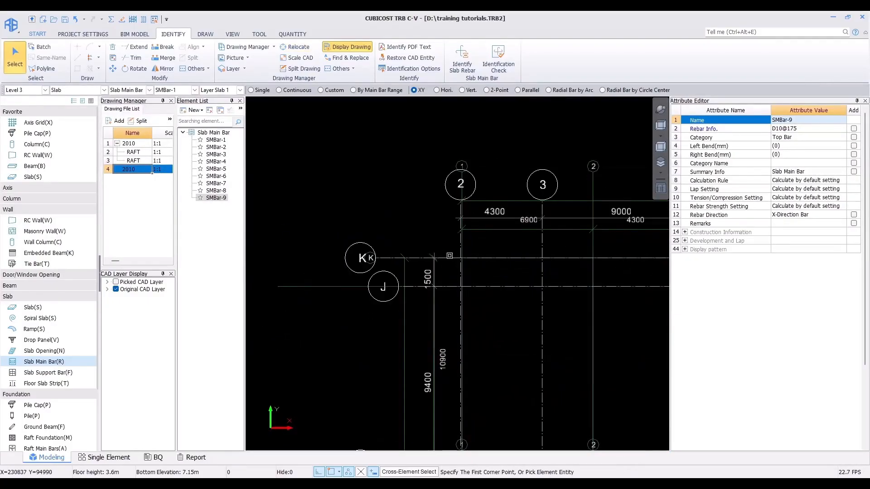
Step: Relocate the CAD drawing again so its axis 1 and K intersection matches the model's axis 1 and K intersection
{"action": "left_click", "coordinate": [292, 47]}
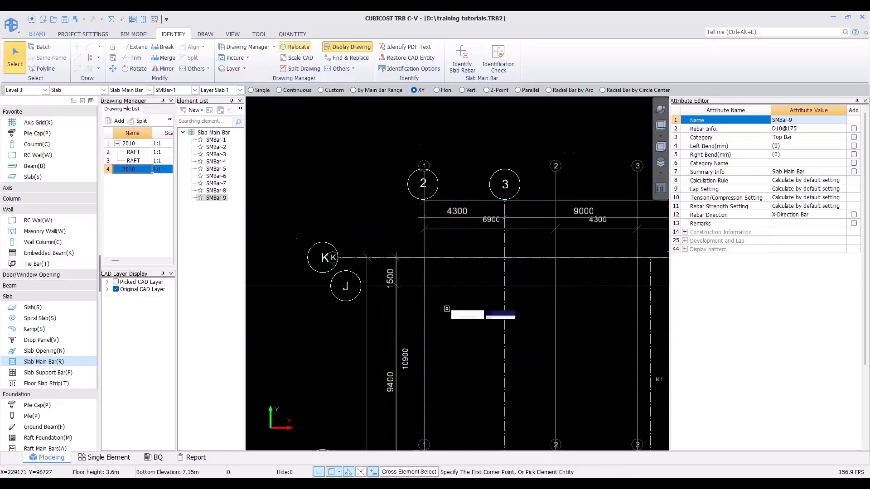
{"action": "scroll", "coordinate": [448, 299], "scroll_direction": "up", "scroll_amount": 3}
{"action": "scroll", "coordinate": [388, 219], "scroll_direction": "up", "scroll_amount": 2}
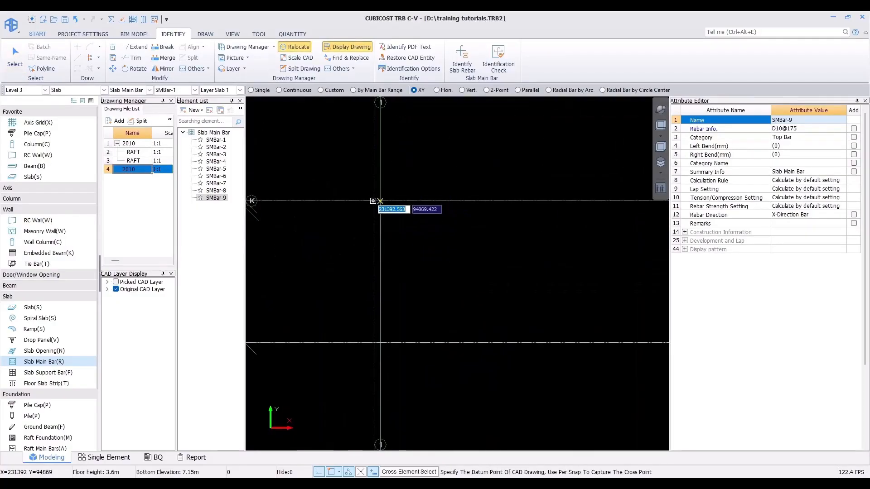
{"action": "left_click", "coordinate": [380, 200]}
{"action": "left_click", "coordinate": [381, 200]}
{"action": "scroll", "coordinate": [372, 217], "scroll_direction": "down", "scroll_amount": 12}
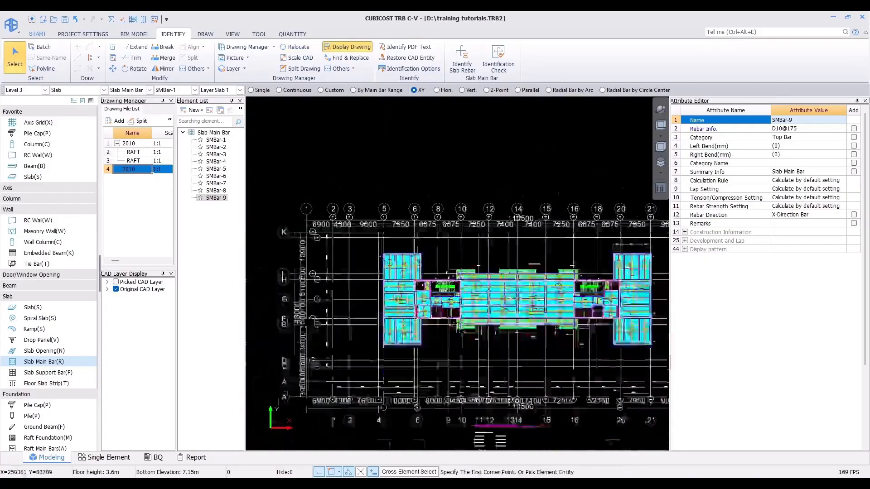
Step: Select the S1 slab containing the sunken SFL-0.15 area on Level 3 and start the Split command
{"action": "middle_click_drag", "start_coordinate": [485, 300], "coordinate": [481, 268]}
{"action": "scroll", "coordinate": [476, 283], "scroll_direction": "up", "scroll_amount": 2}
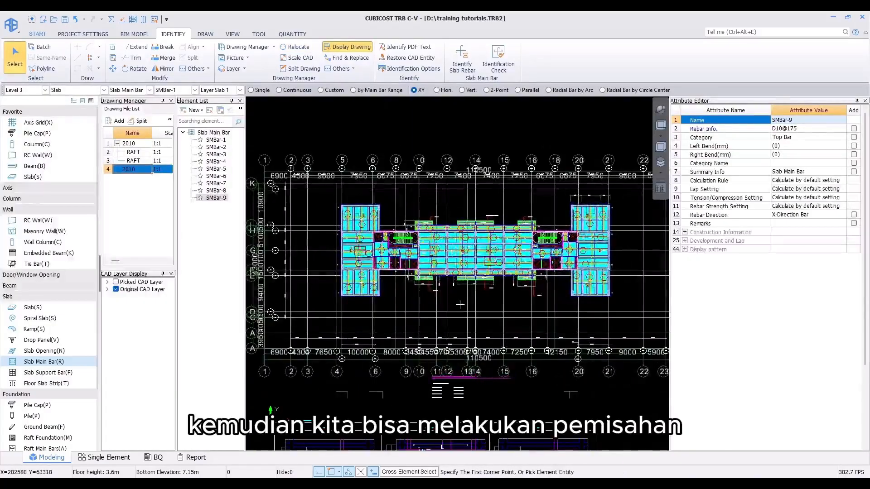
{"action": "scroll", "coordinate": [455, 306], "scroll_direction": "up", "scroll_amount": 8}
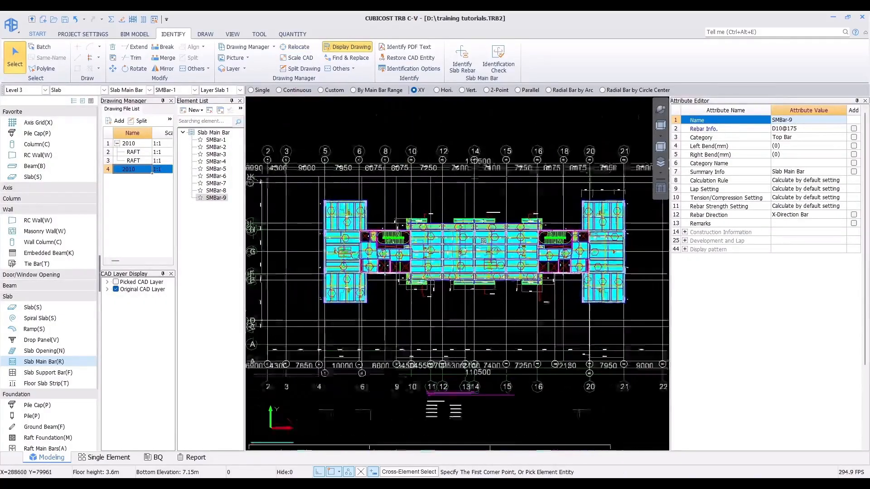
{"action": "middle_click_drag", "start_coordinate": [466, 267], "coordinate": [408, 255]}
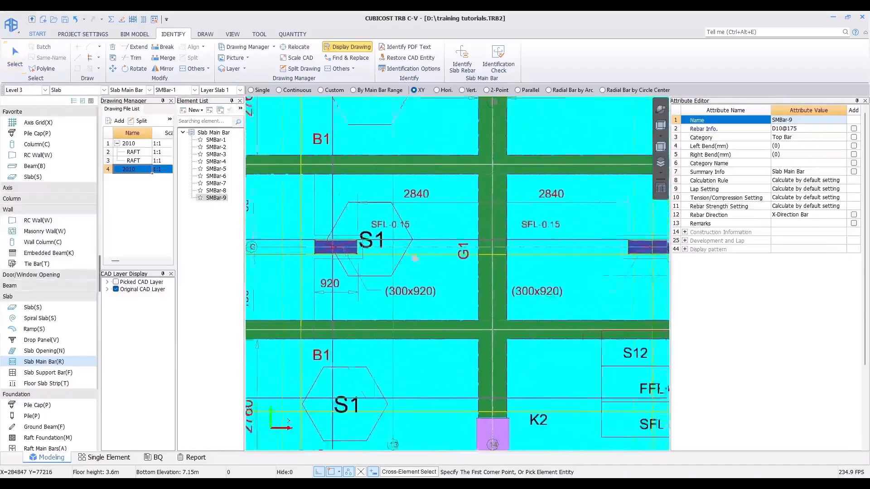
{"action": "scroll", "coordinate": [510, 226], "scroll_direction": "down", "scroll_amount": 2}
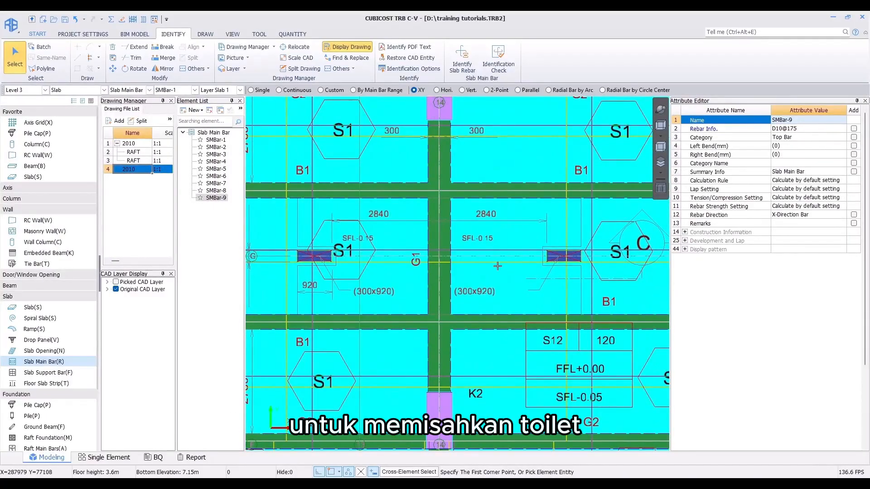
{"action": "left_click", "coordinate": [42, 309]}
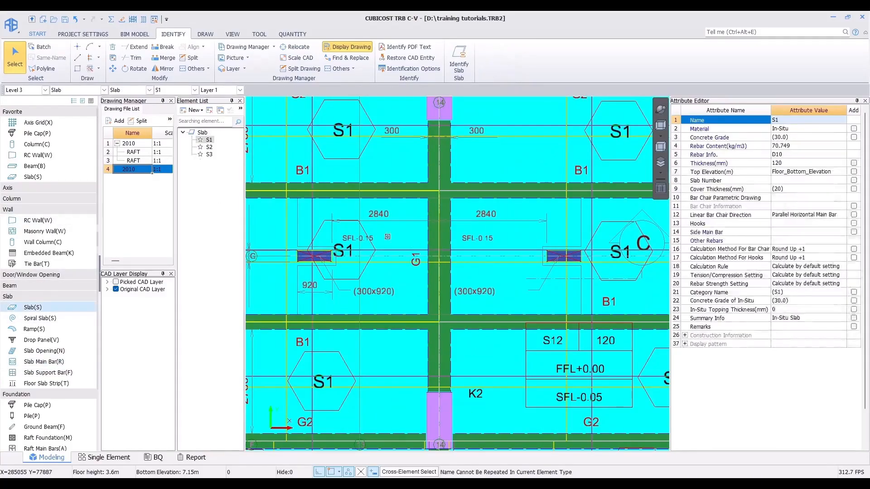
{"action": "left_click", "coordinate": [388, 237]}
{"action": "left_click", "coordinate": [518, 230]}
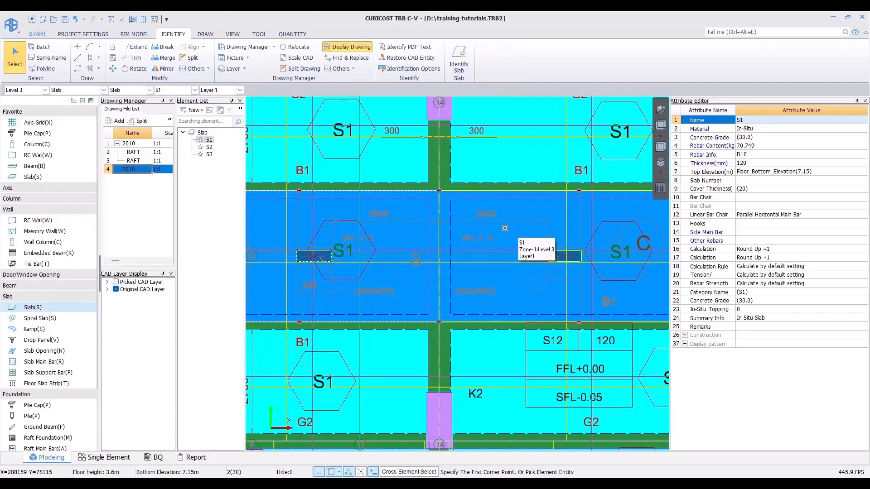
{"action": "right_click", "coordinate": [504, 228]}
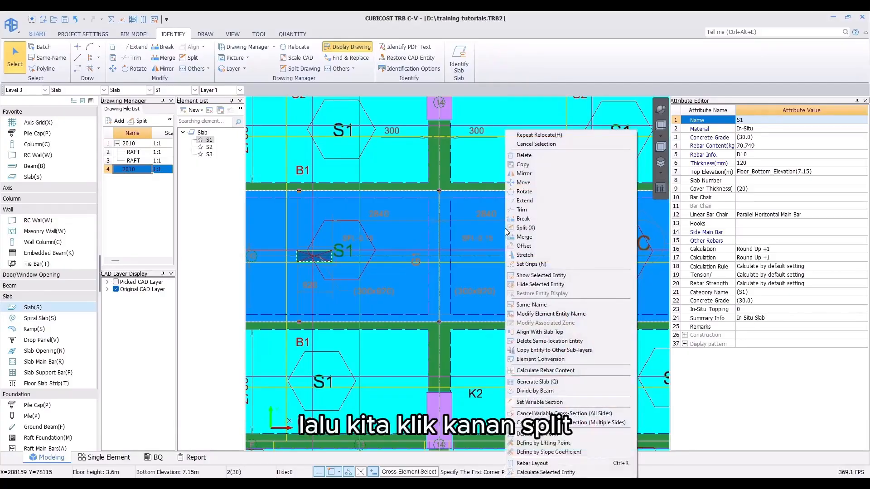
{"action": "left_click", "coordinate": [531, 228]}
Step: Draw a split line around the sunken SFL-0.15 area to separate it from the Level 3 S1 slab
{"action": "scroll", "coordinate": [285, 220], "scroll_direction": "up", "scroll_amount": 3}
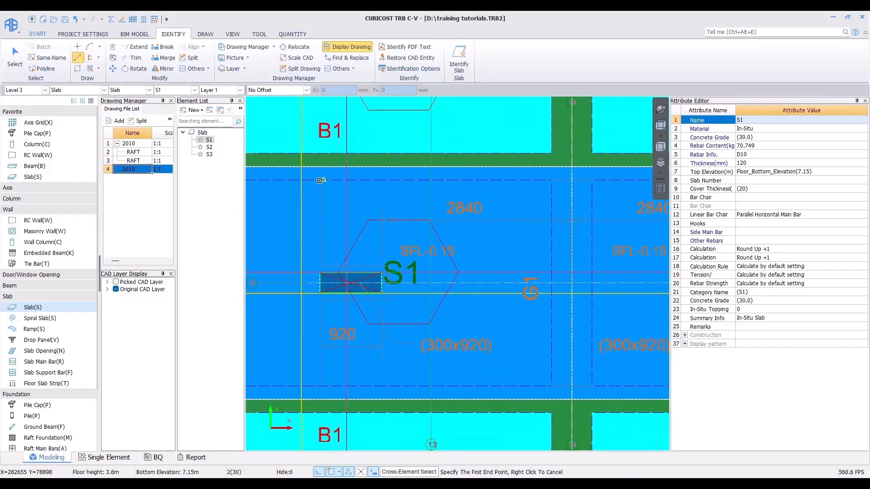
{"action": "scroll", "coordinate": [319, 180], "scroll_direction": "up", "scroll_amount": 2}
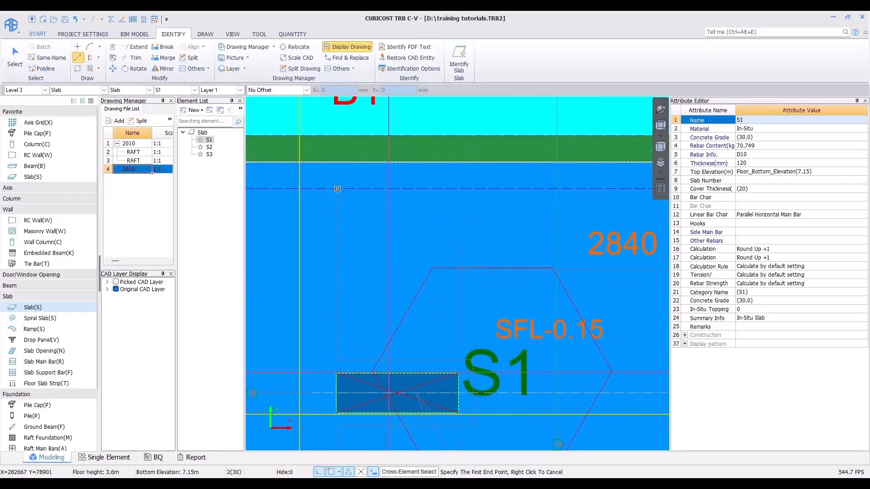
{"action": "left_click", "coordinate": [337, 188]}
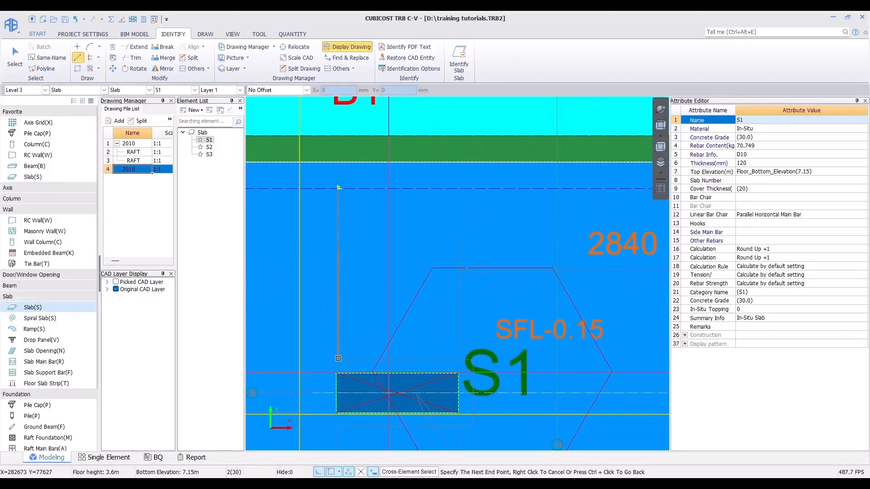
{"action": "left_click", "coordinate": [338, 361]}
{"action": "scroll", "coordinate": [350, 354], "scroll_direction": "down", "scroll_amount": 3}
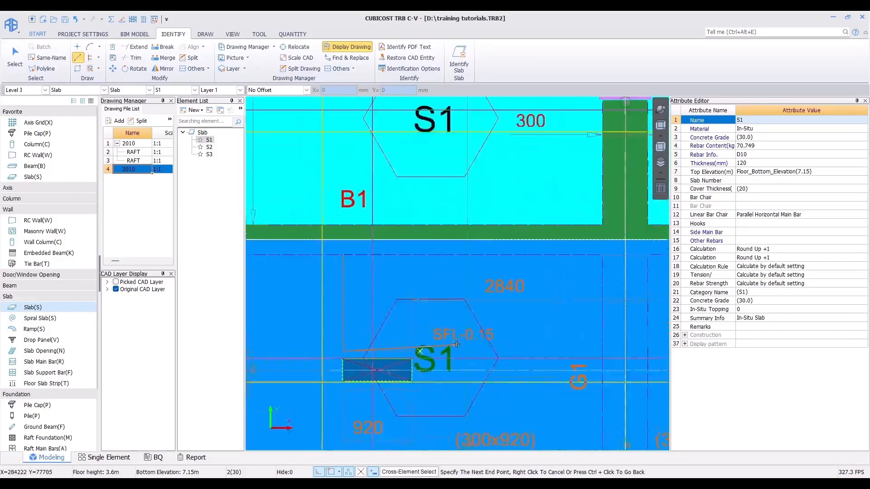
{"action": "middle_click_drag", "start_coordinate": [424, 356], "coordinate": [425, 303]}
{"action": "scroll", "coordinate": [424, 303], "scroll_direction": "up", "scroll_amount": 4}
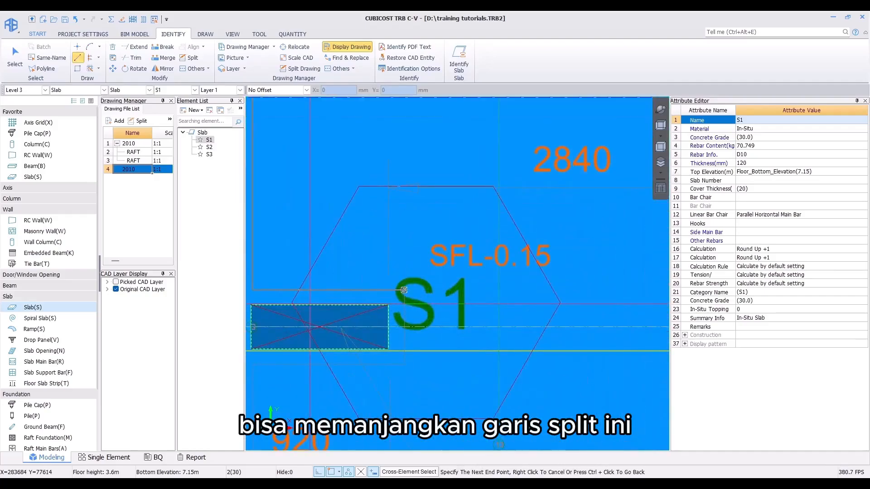
{"action": "left_click", "coordinate": [403, 290]}
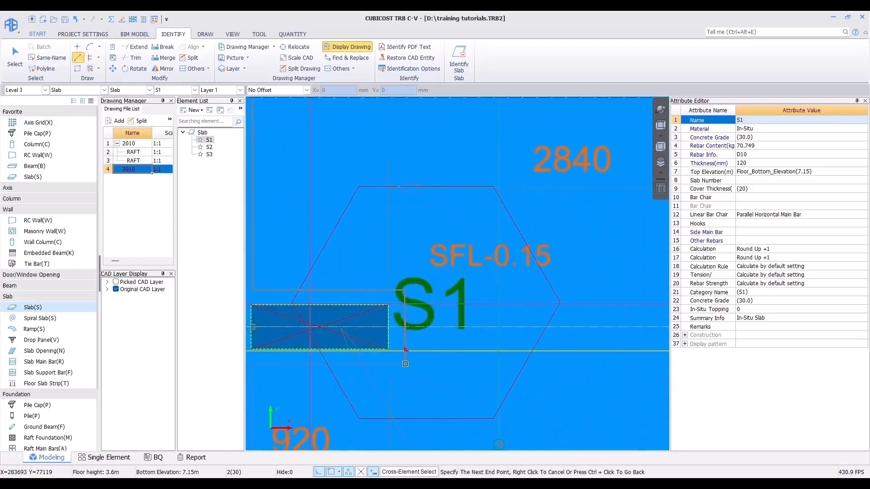
{"action": "middle_click_drag", "start_coordinate": [259, 361], "coordinate": [402, 284]}
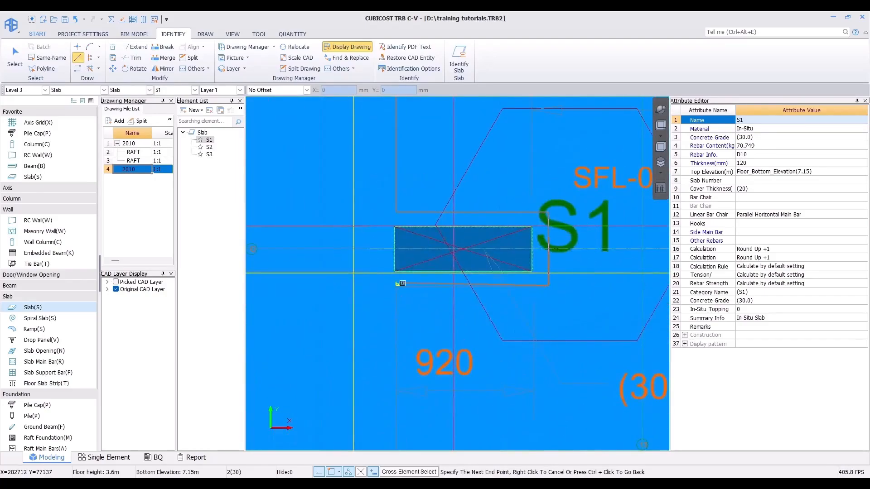
{"action": "left_click", "coordinate": [395, 285]}
{"action": "scroll", "coordinate": [397, 410], "scroll_direction": "down", "scroll_amount": 2}
{"action": "middle_click_drag", "start_coordinate": [405, 413], "coordinate": [390, 278]}
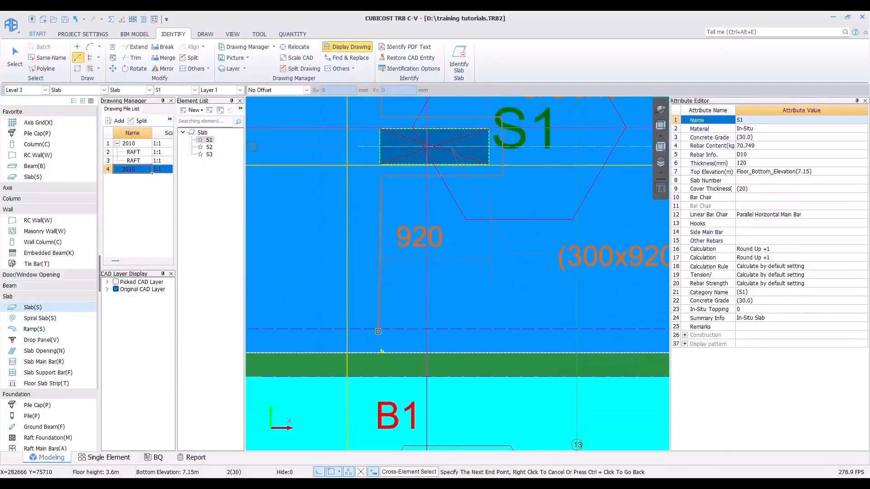
{"action": "scroll", "coordinate": [426, 297], "scroll_direction": "down", "scroll_amount": 2}
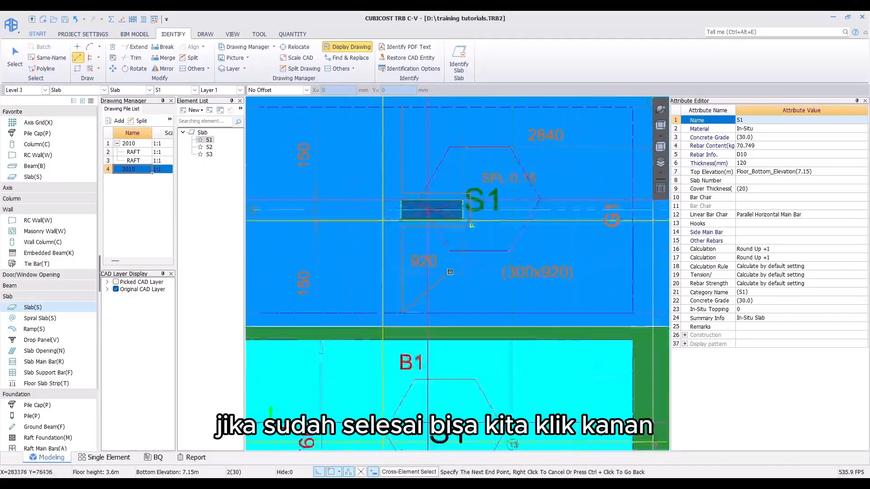
{"action": "middle_click_drag", "start_coordinate": [464, 254], "coordinate": [370, 323]}
{"action": "right_click", "coordinate": [371, 322]}
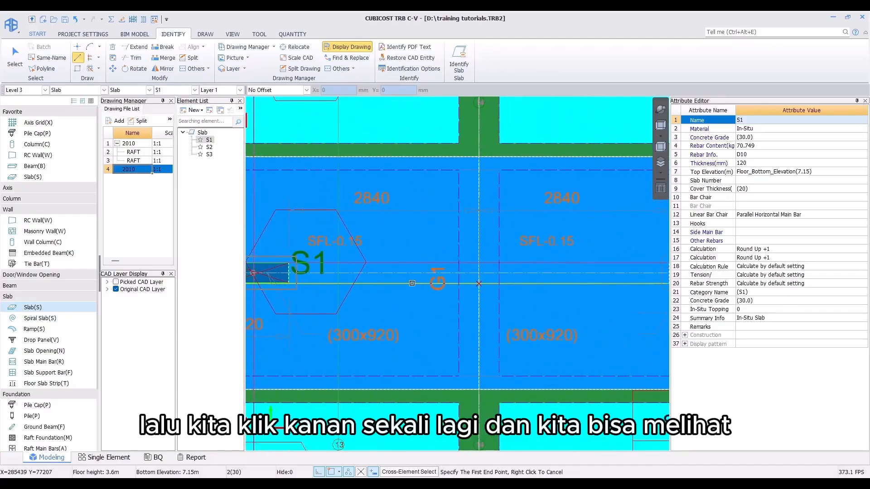
{"action": "right_click", "coordinate": [411, 283]}
Step: Select the split-off sunken slab portion to check the split
{"action": "left_click", "coordinate": [495, 250]}
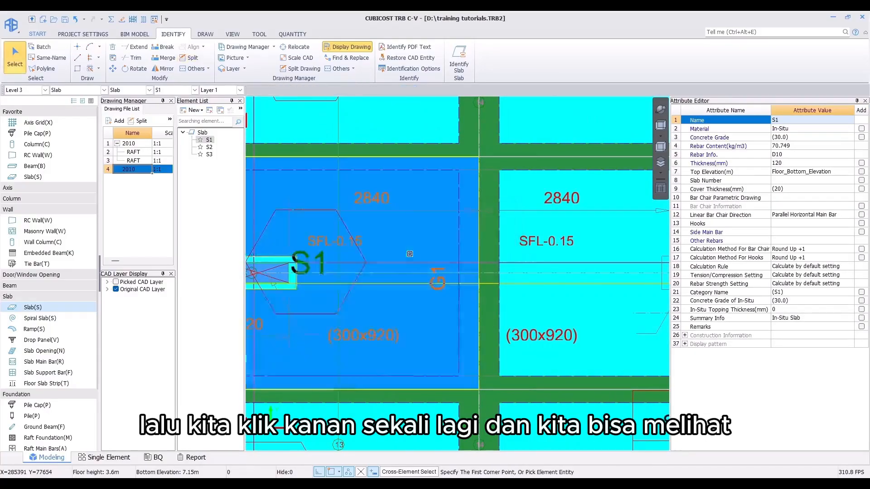
{"action": "scroll", "coordinate": [474, 264], "scroll_direction": "down", "scroll_amount": 2}
{"action": "right_click", "coordinate": [475, 263]}
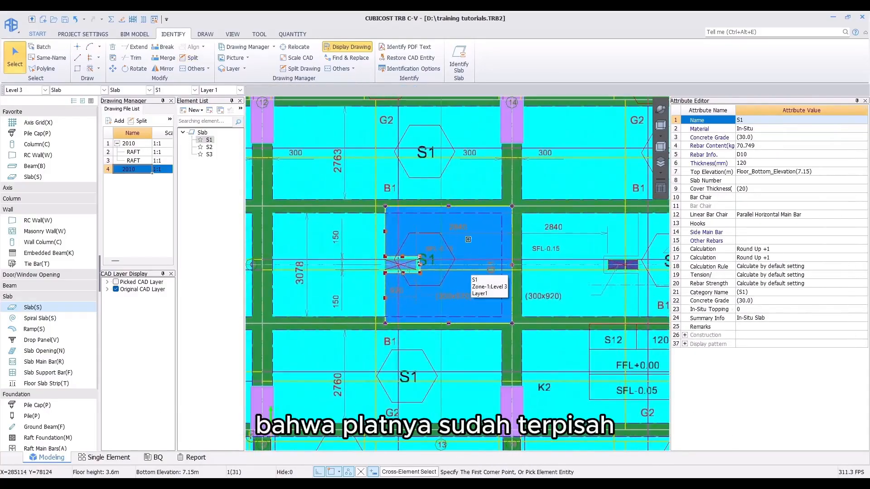
{"action": "key", "text": "Escape"}
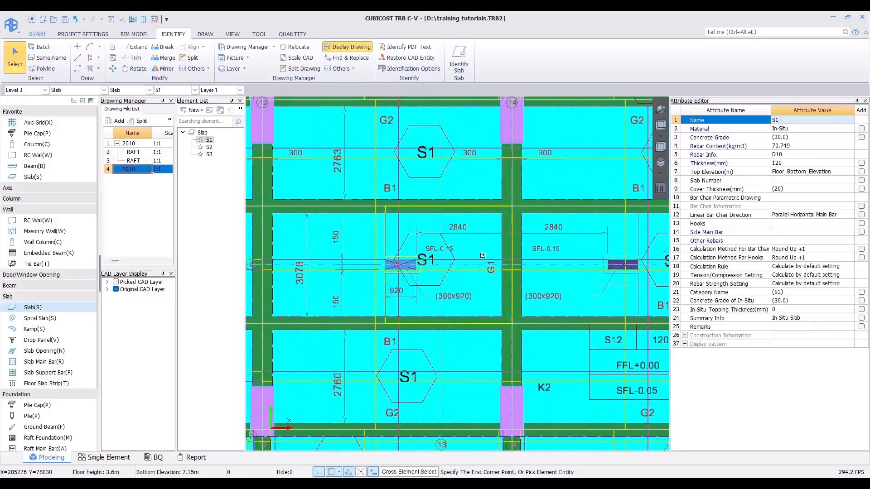
Step: Select the neighbouring S1 slab and split its sunken SFL-0.15 area off along the area boundary with Split
{"action": "middle_click_drag", "start_coordinate": [514, 273], "coordinate": [337, 268]}
{"action": "left_click", "coordinate": [399, 244]}
{"action": "right_click", "coordinate": [399, 243]}
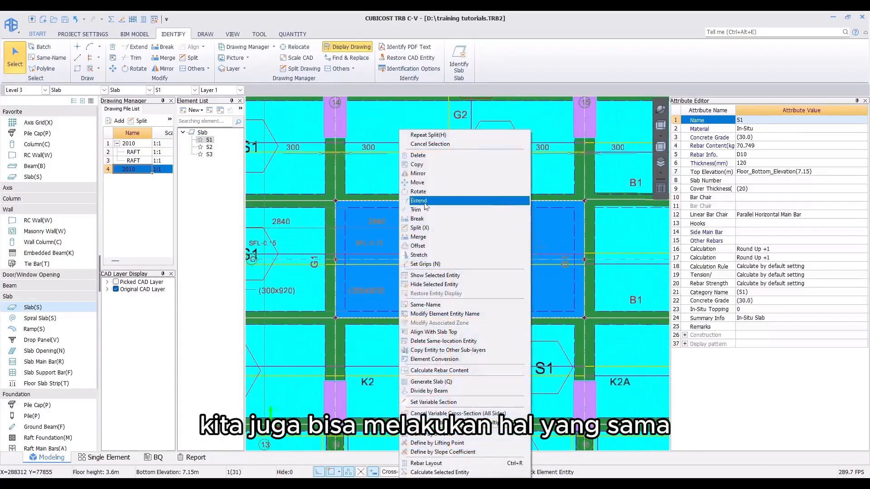
{"action": "left_click", "coordinate": [420, 227]}
{"action": "scroll", "coordinate": [453, 219], "scroll_direction": "up", "scroll_amount": 5}
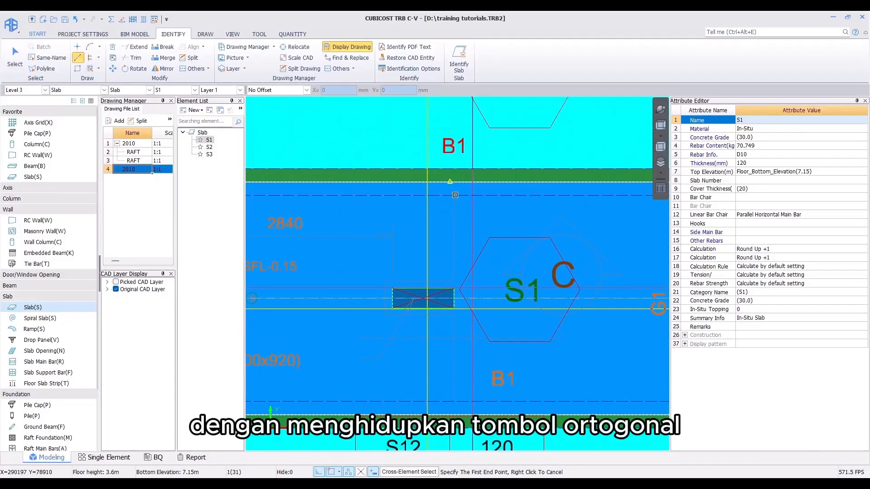
{"action": "scroll", "coordinate": [455, 195], "scroll_direction": "up", "scroll_amount": 4}
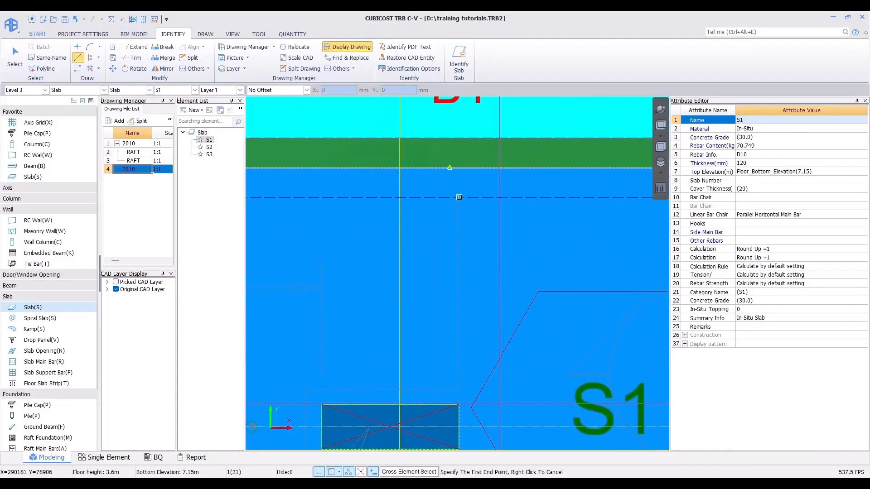
{"action": "left_click", "coordinate": [457, 197]}
{"action": "middle_click_drag", "start_coordinate": [456, 389], "coordinate": [486, 331]}
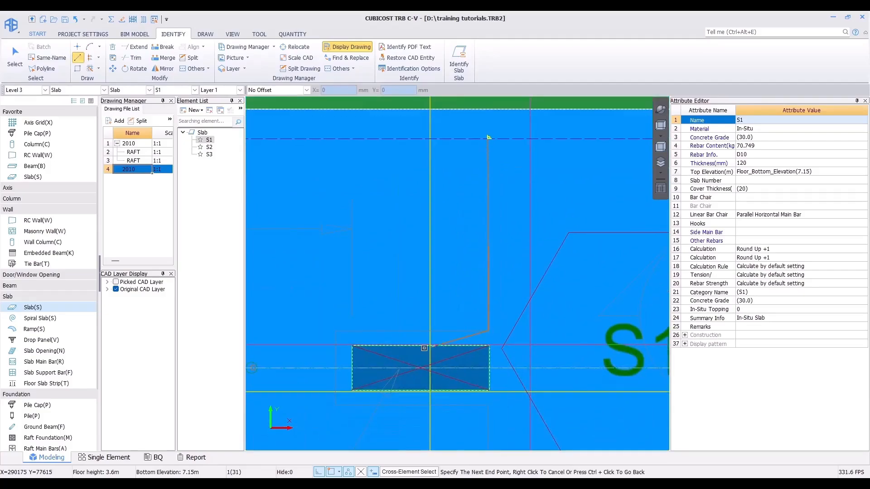
{"action": "middle_click_drag", "start_coordinate": [339, 418], "coordinate": [360, 274]}
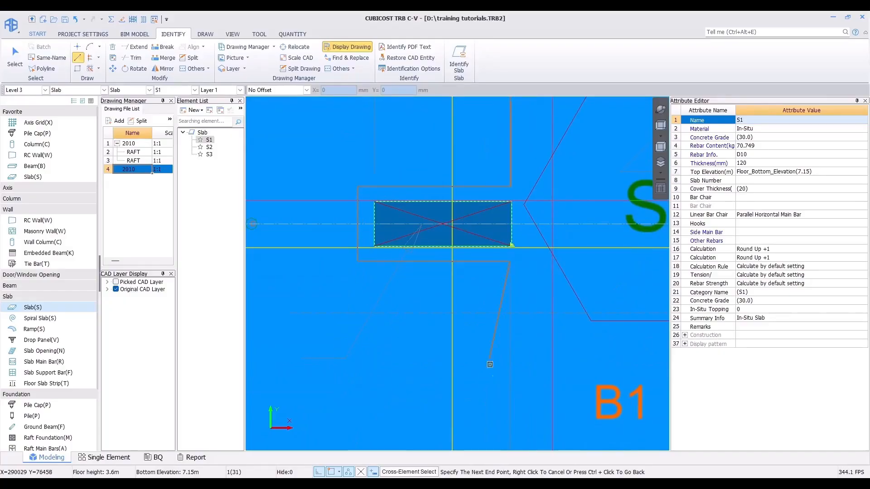
{"action": "middle_click_drag", "start_coordinate": [490, 364], "coordinate": [478, 293]}
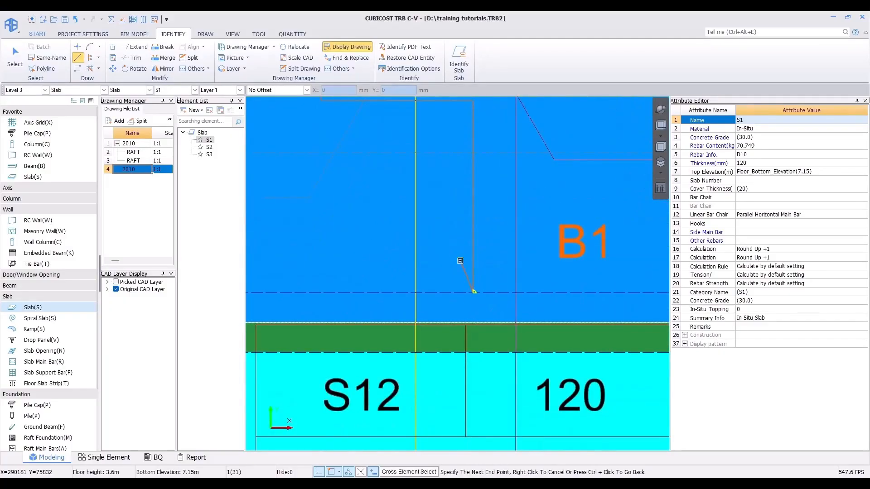
{"action": "scroll", "coordinate": [460, 261], "scroll_direction": "down", "scroll_amount": 8}
{"action": "middle_click_drag", "start_coordinate": [423, 192], "coordinate": [447, 269]}
{"action": "right_click", "coordinate": [404, 284]}
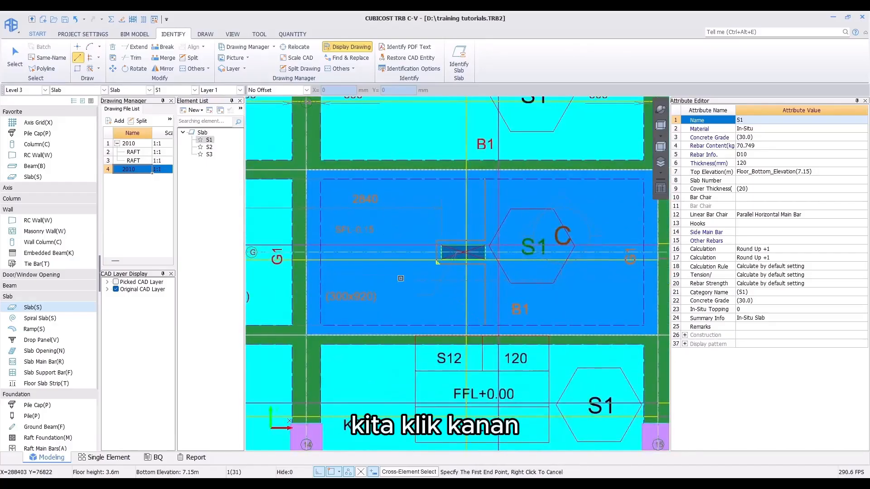
{"action": "right_click", "coordinate": [401, 279]}
{"action": "left_click", "coordinate": [497, 249]}
{"action": "right_click", "coordinate": [385, 295]}
{"action": "middle_click_drag", "start_coordinate": [331, 285], "coordinate": [461, 276]}
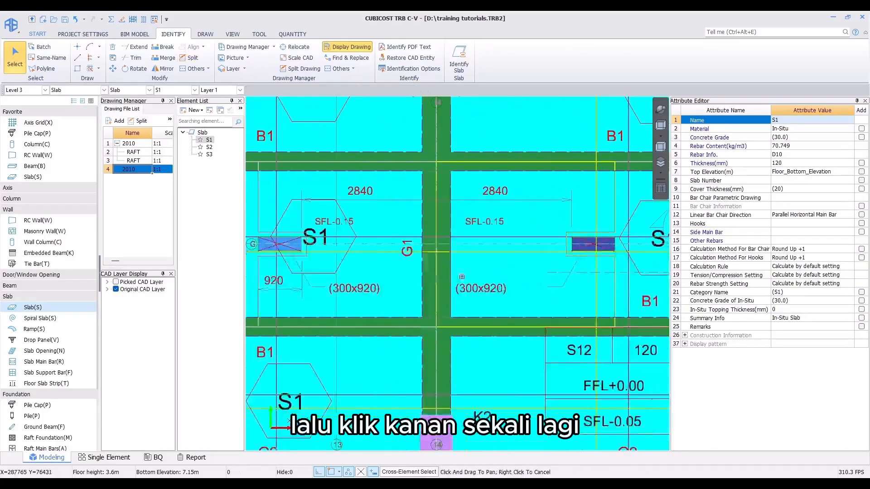
{"action": "right_click", "coordinate": [462, 276]}
Step: Select both sunken slab portions to check that the two splits are complete
{"action": "left_click", "coordinate": [393, 283]}
{"action": "left_click", "coordinate": [526, 282]}
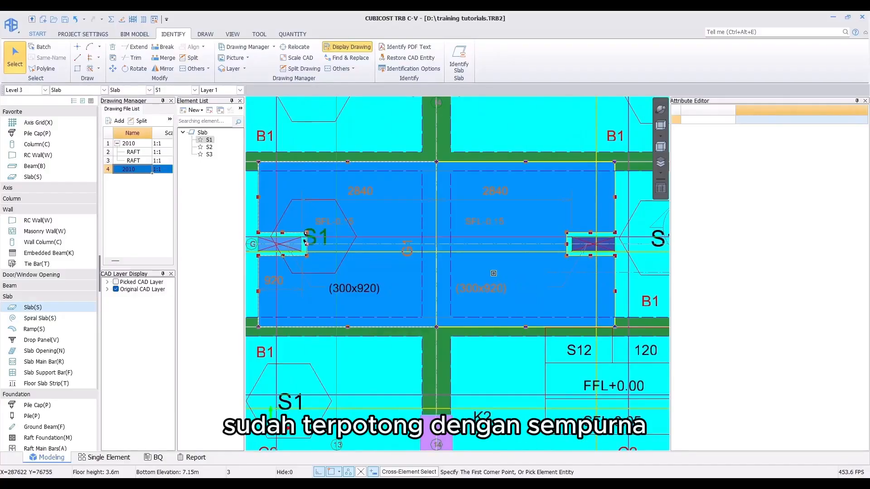
{"action": "left_click", "coordinate": [10, 60]}
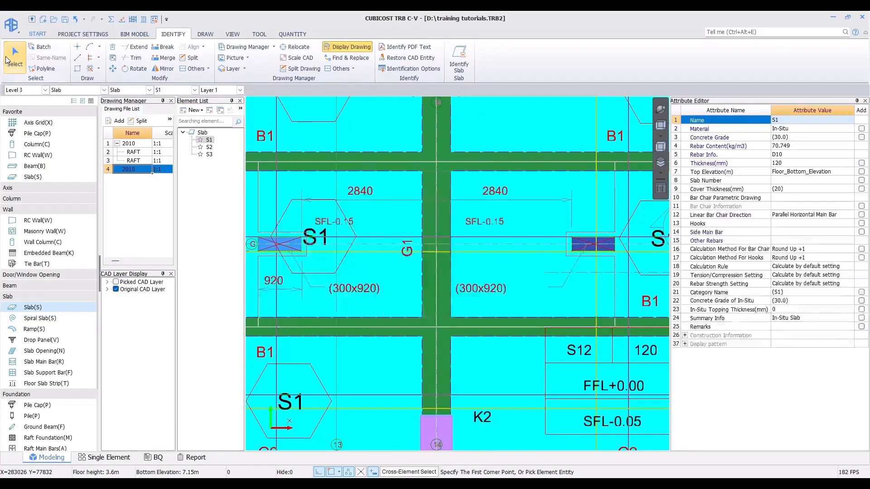
{"action": "scroll", "coordinate": [366, 199], "scroll_direction": "down", "scroll_amount": 2}
{"action": "scroll", "coordinate": [367, 199], "scroll_direction": "down", "scroll_amount": 2}
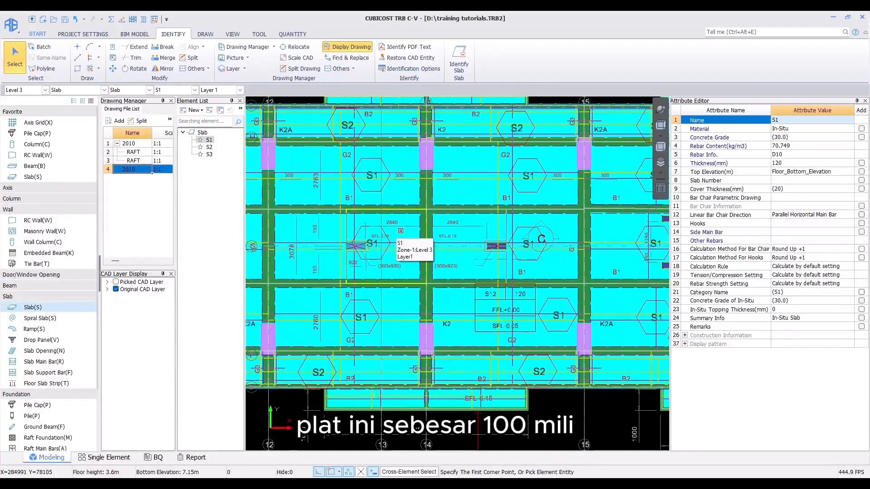
Step: Select both sunken slab portions and set their top elevation to Floor_Bottom_Elevation-0.1
{"action": "scroll", "coordinate": [412, 228], "scroll_direction": "up", "scroll_amount": 2}
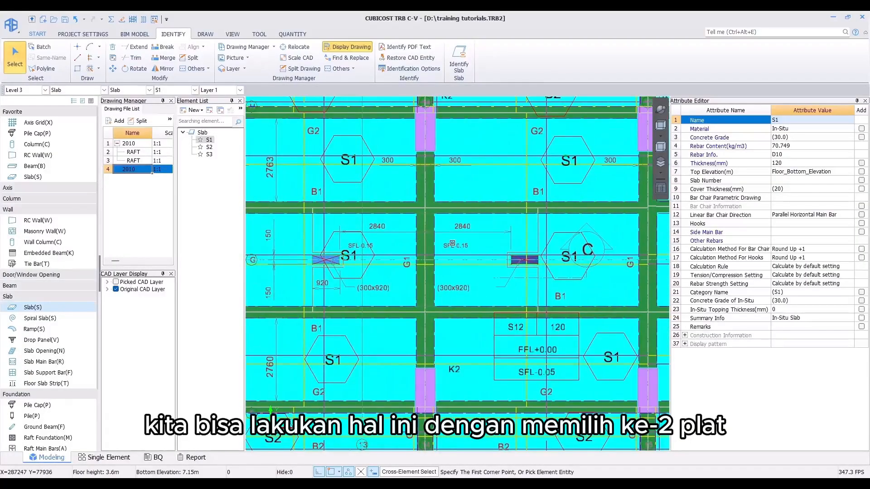
{"action": "left_click", "coordinate": [452, 244]}
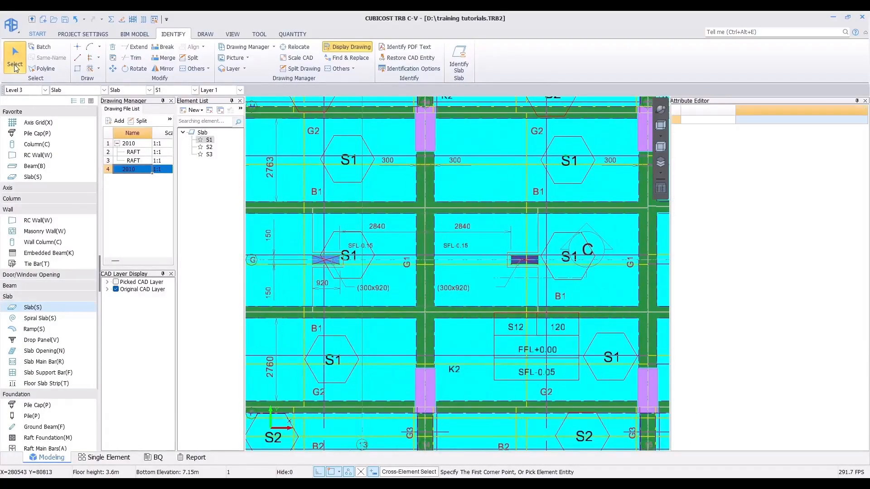
{"action": "left_click", "coordinate": [15, 64]}
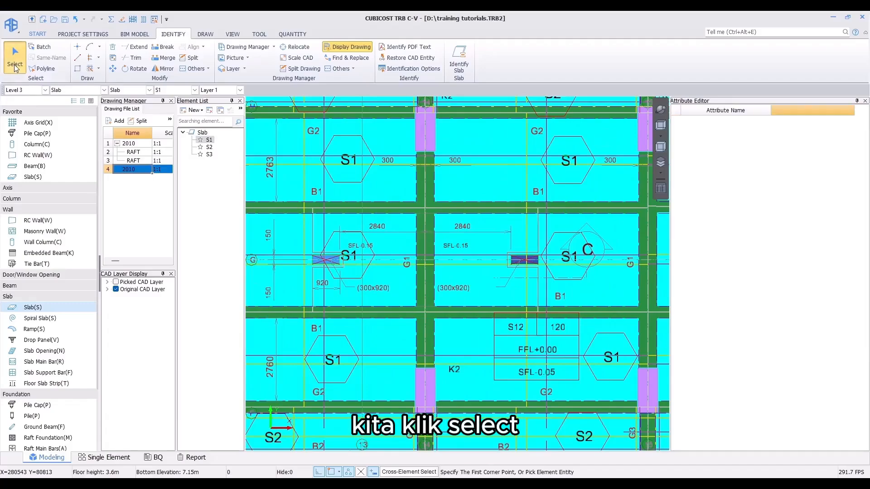
{"action": "left_click", "coordinate": [203, 36]}
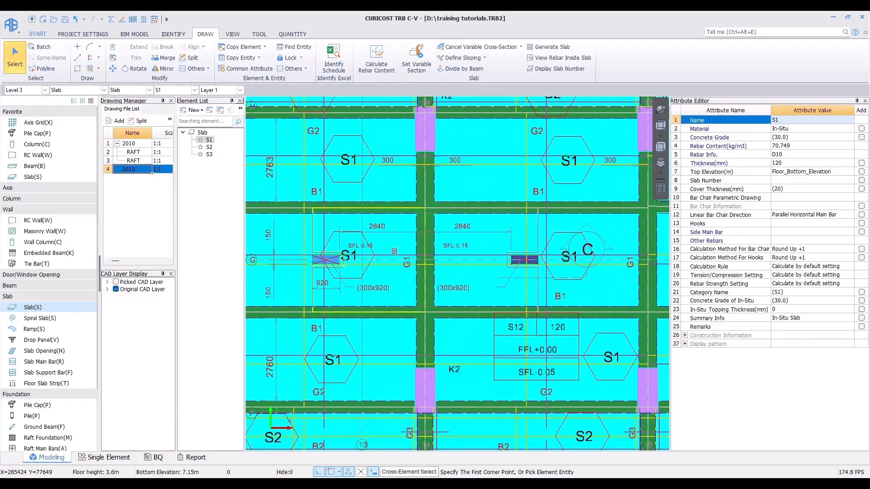
{"action": "left_click", "coordinate": [394, 251]}
{"action": "left_click", "coordinate": [479, 252]}
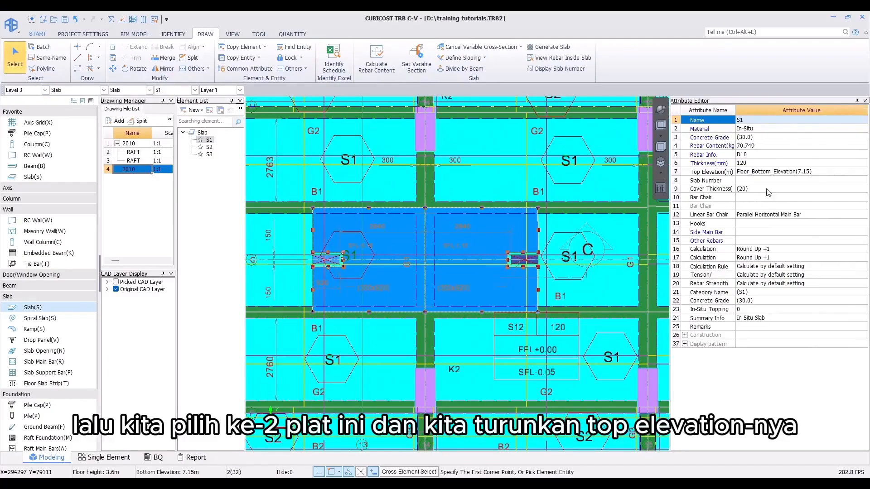
{"action": "left_click", "coordinate": [790, 173]}
{"action": "left_click", "coordinate": [812, 172]}
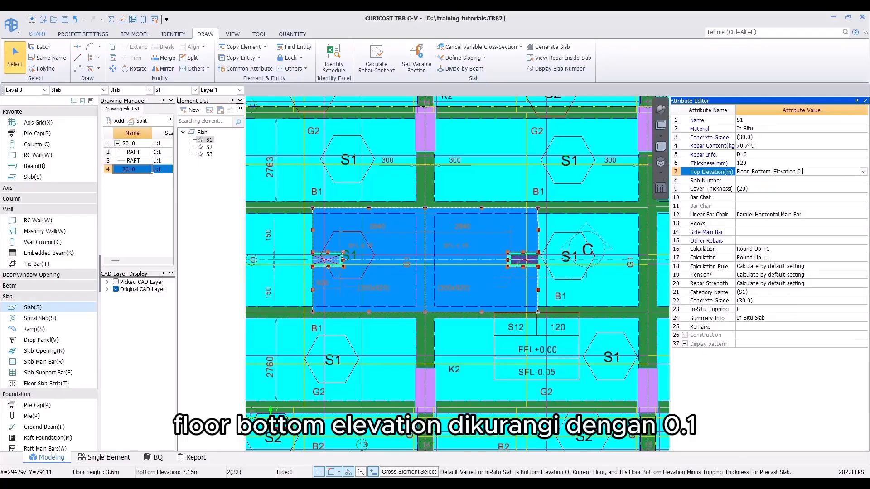
{"action": "key", "text": "Return"}
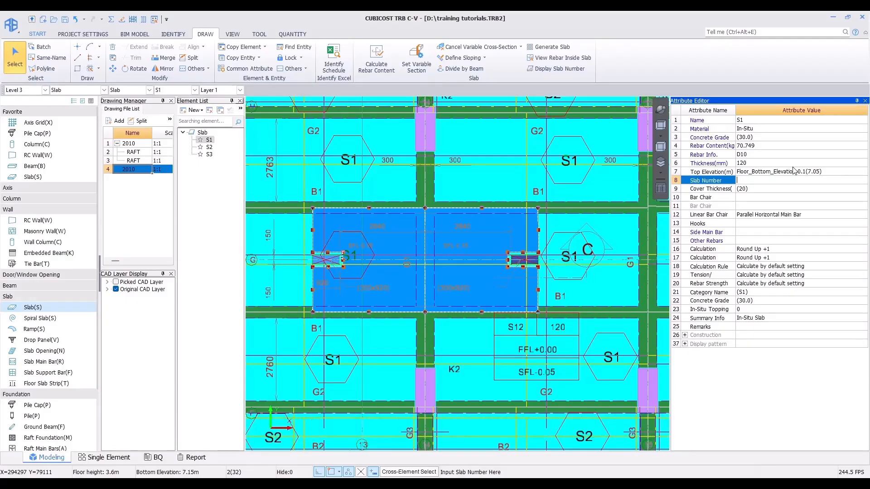
Step: Switch to the 3D view and orbit around the lowered slab portions to inspect the step
{"action": "left_click", "coordinate": [661, 110]}
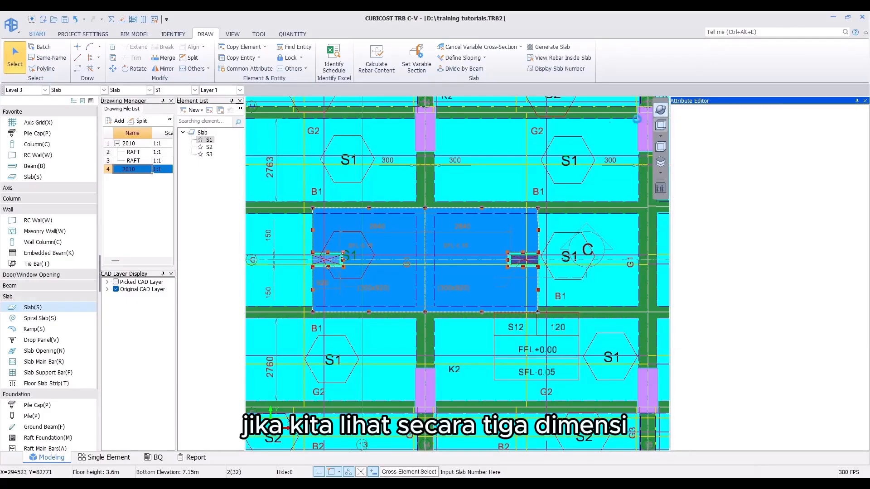
{"action": "left_click_drag", "start_coordinate": [512, 126], "coordinate": [498, 212]}
{"action": "scroll", "coordinate": [497, 212], "scroll_direction": "up", "scroll_amount": 5}
{"action": "scroll", "coordinate": [482, 229], "scroll_direction": "up", "scroll_amount": 5}
{"action": "left_click_drag", "start_coordinate": [466, 252], "coordinate": [499, 284]}
{"action": "scroll", "coordinate": [474, 288], "scroll_direction": "down", "scroll_amount": 5}
{"action": "scroll", "coordinate": [474, 271], "scroll_direction": "down", "scroll_amount": 5}
{"action": "scroll", "coordinate": [508, 330], "scroll_direction": "up", "scroll_amount": 5}
{"action": "left_click_drag", "start_coordinate": [483, 326], "coordinate": [448, 257]}
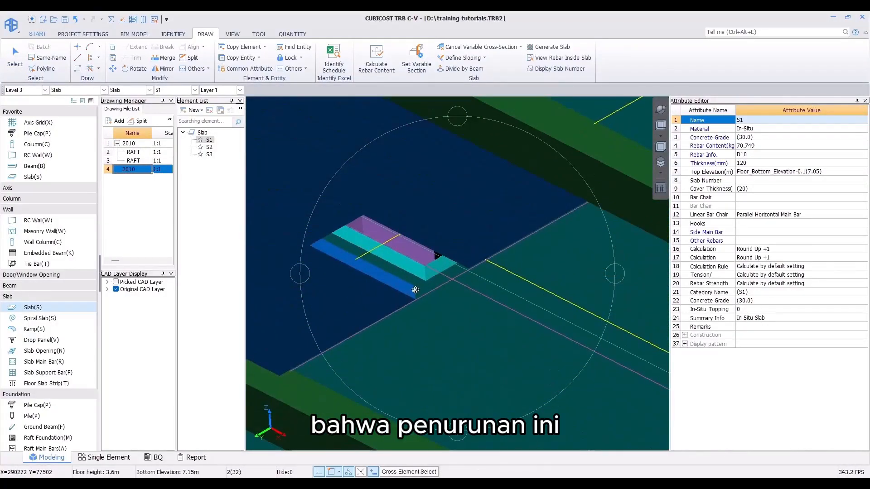
{"action": "scroll", "coordinate": [430, 247], "scroll_direction": "up", "scroll_amount": 4}
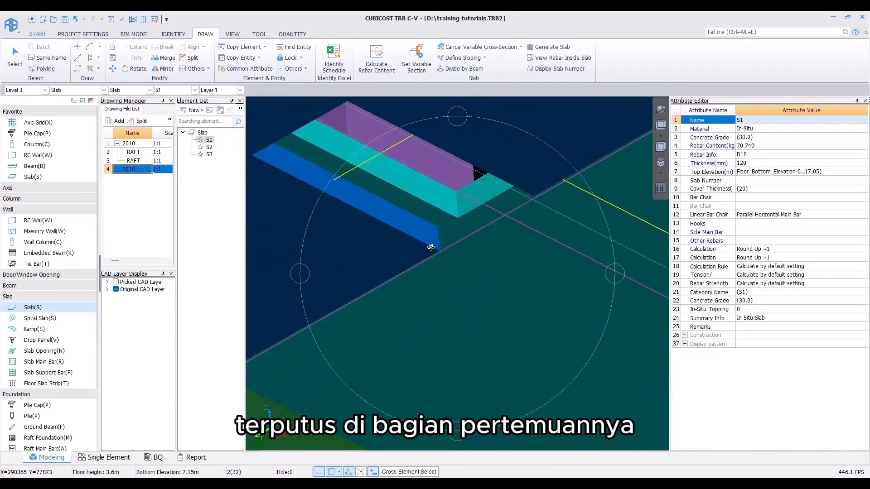
{"action": "key", "text": "Escape"}
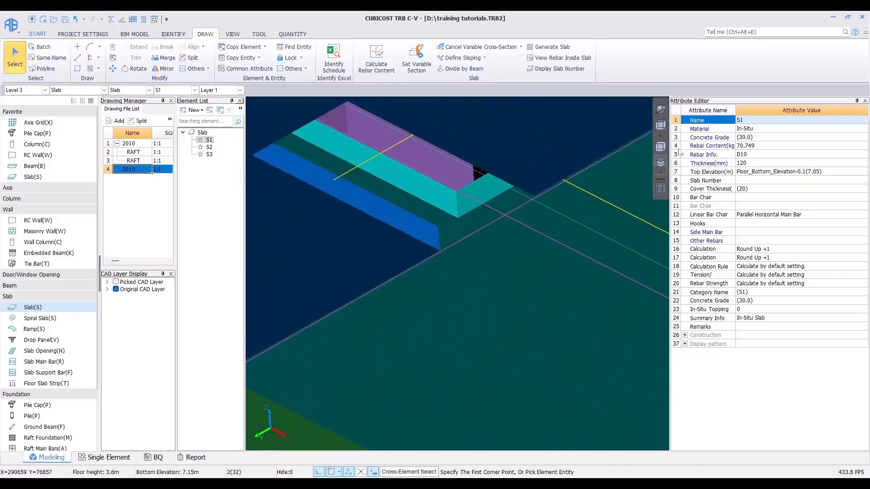
Step: Return to the plan view and zoom around the sunken SFL-0.15 slab portions to examine them
{"action": "left_click", "coordinate": [663, 126]}
{"action": "scroll", "coordinate": [524, 195], "scroll_direction": "down", "scroll_amount": 11}
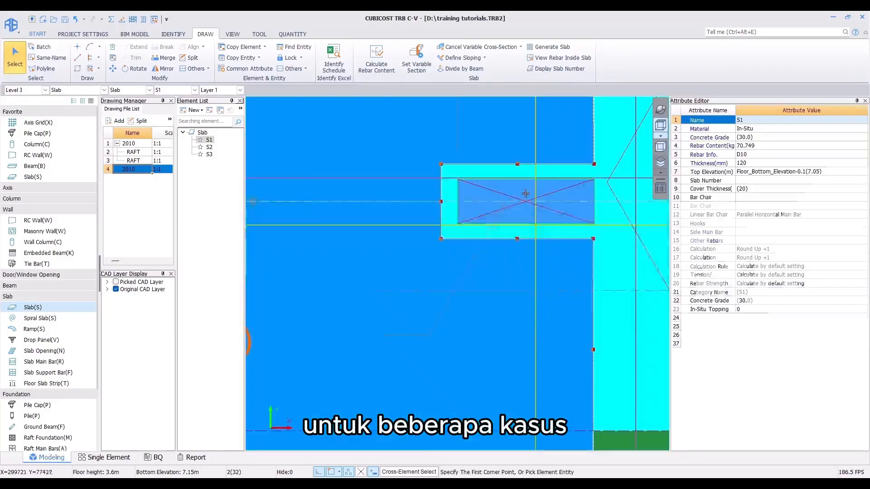
{"action": "middle_click_drag", "start_coordinate": [449, 224], "coordinate": [462, 257]}
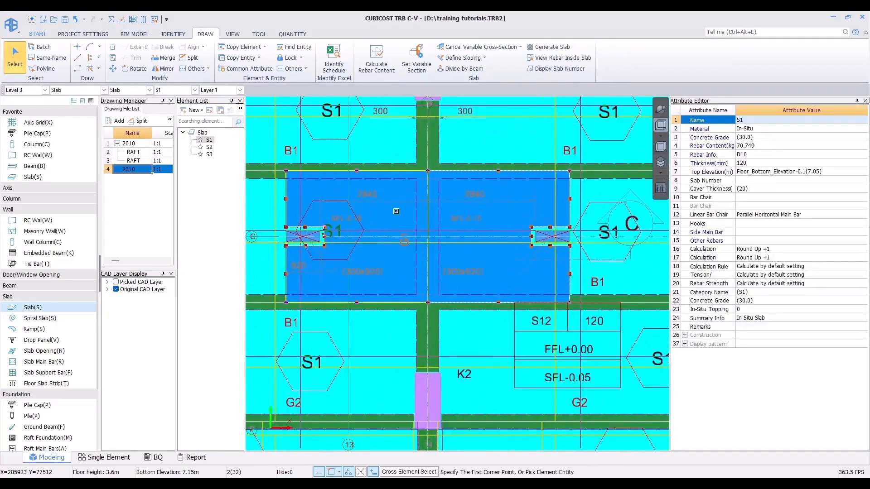
{"action": "key", "text": "Escape"}
{"action": "scroll", "coordinate": [511, 215], "scroll_direction": "up", "scroll_amount": 1}
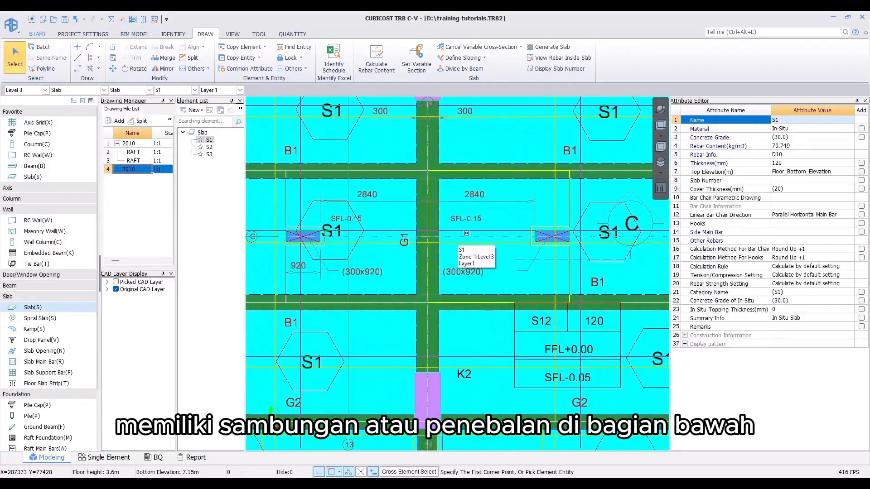
{"action": "scroll", "coordinate": [456, 217], "scroll_direction": "down", "scroll_amount": 3}
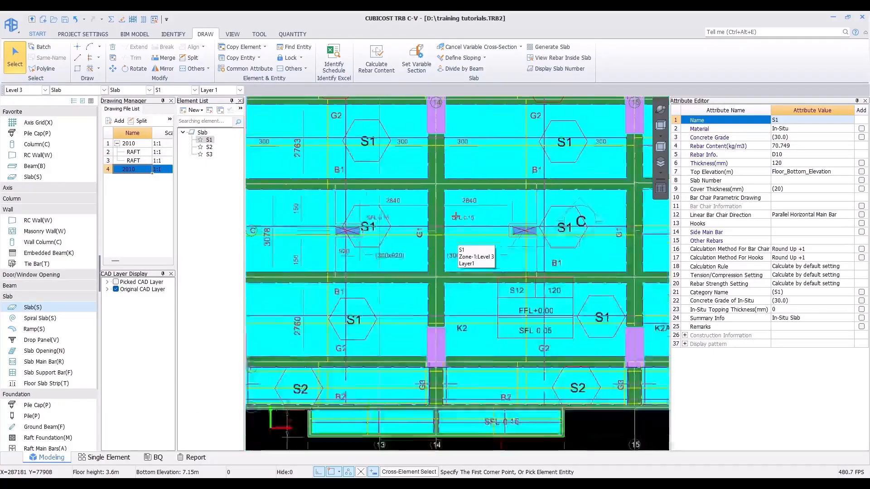
{"action": "middle_click_drag", "start_coordinate": [456, 217], "coordinate": [460, 238]}
{"action": "scroll", "coordinate": [373, 234], "scroll_direction": "up", "scroll_amount": 3}
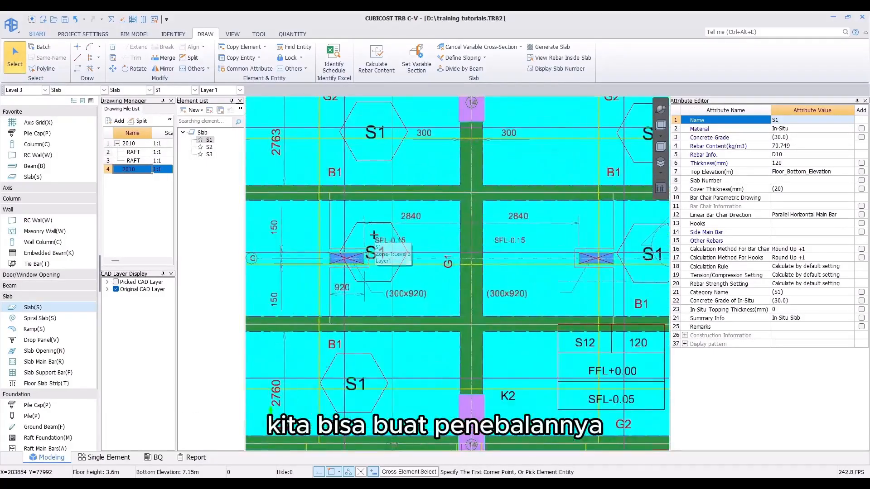
{"action": "middle_click_drag", "start_coordinate": [382, 239], "coordinate": [395, 242]}
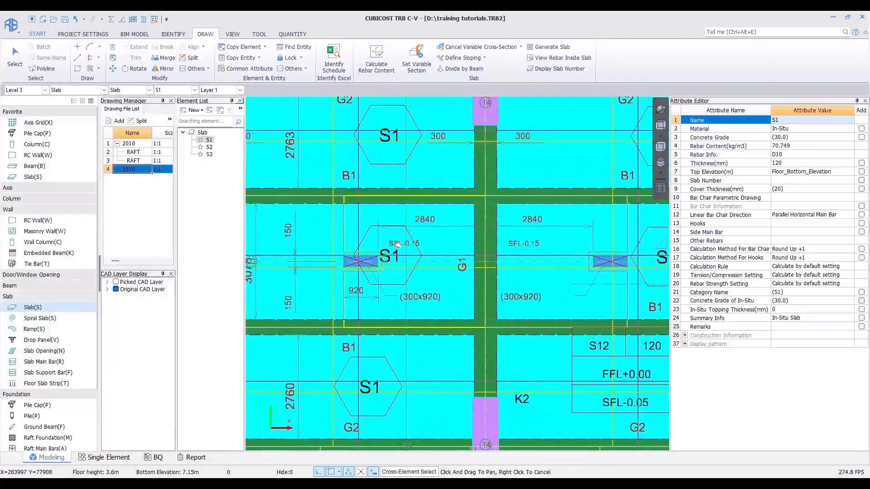
Step: Select both sunken slab portions and apply Set Variable Section to all sides with 0 mm top and 100 mm bottom widths
{"action": "left_click", "coordinate": [421, 51]}
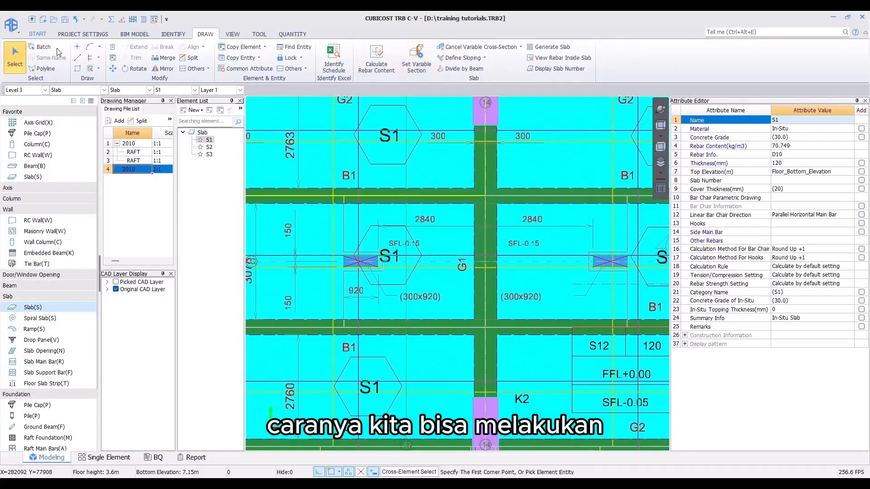
{"action": "left_click", "coordinate": [322, 224]}
{"action": "left_click", "coordinate": [400, 239]}
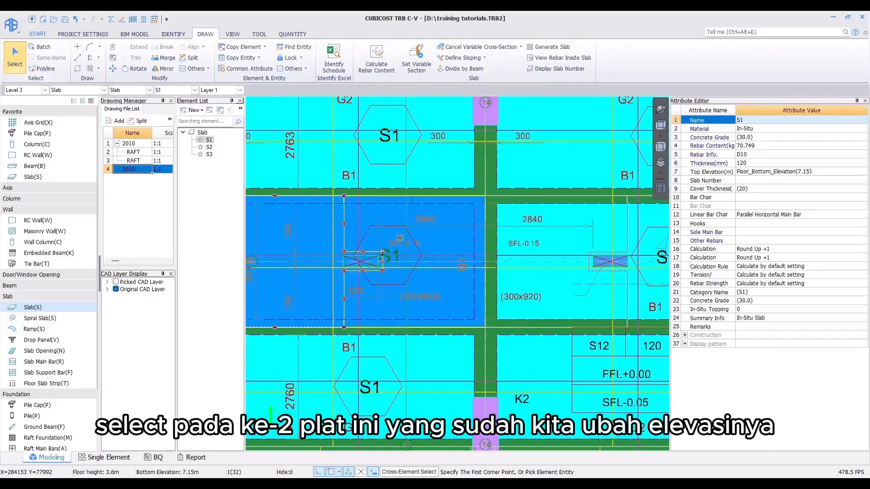
{"action": "middle_click_drag", "start_coordinate": [400, 239], "coordinate": [466, 239]}
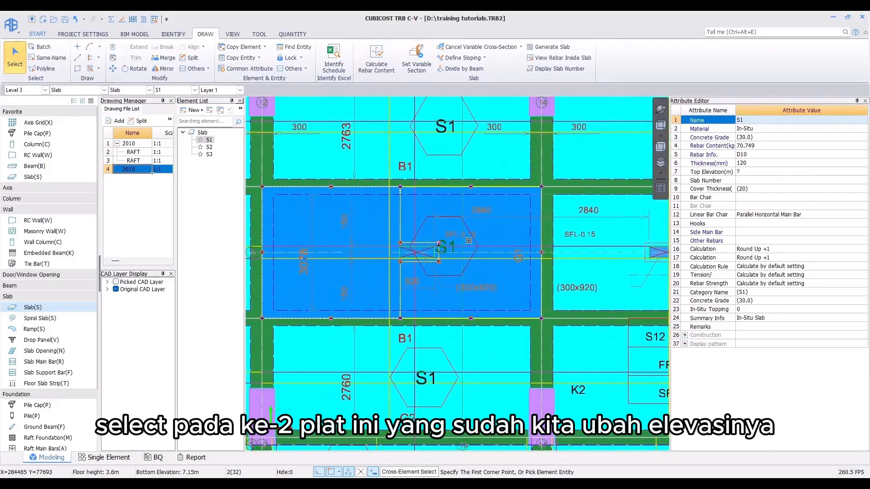
{"action": "left_click", "coordinate": [421, 63]}
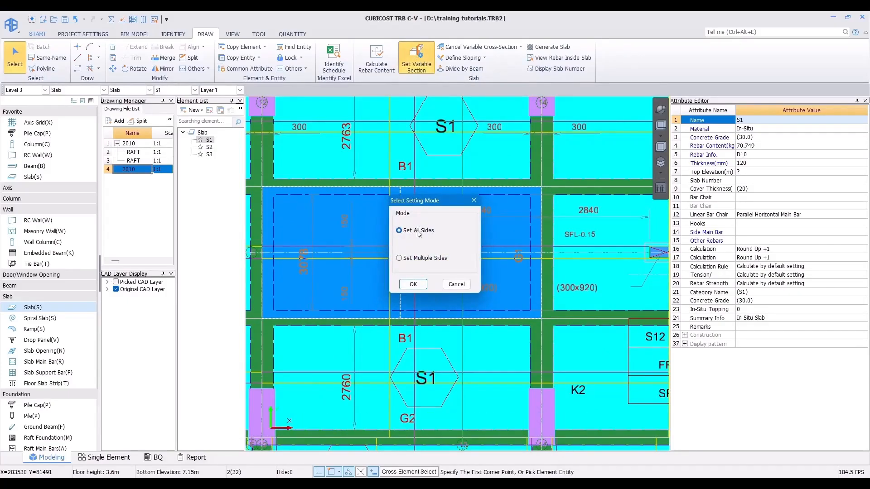
{"action": "left_click", "coordinate": [414, 285]}
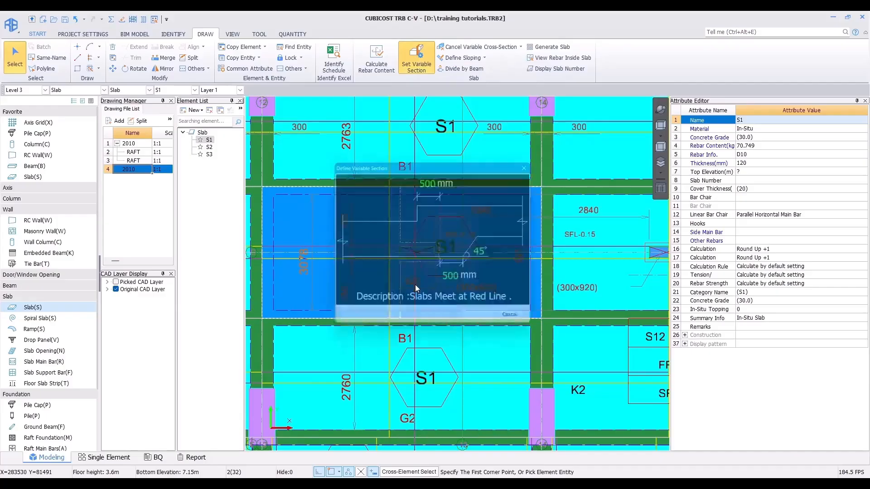
{"action": "left_click", "coordinate": [426, 181]}
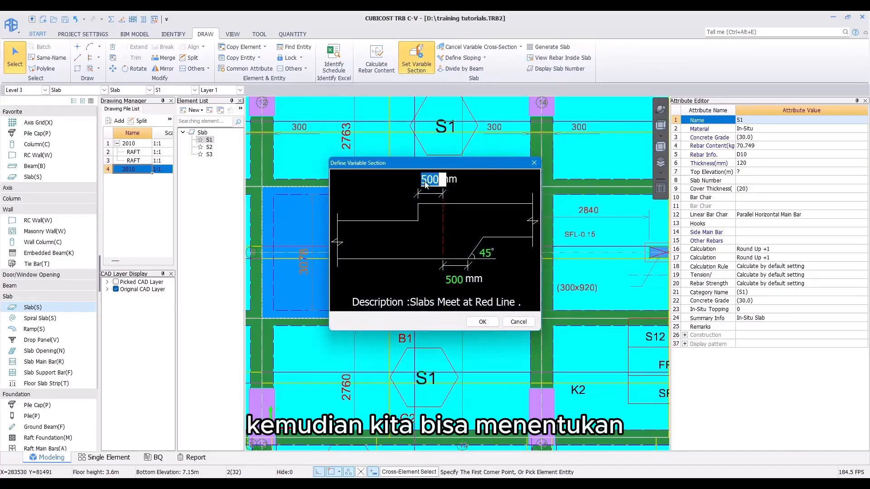
{"action": "type", "text": "0"}
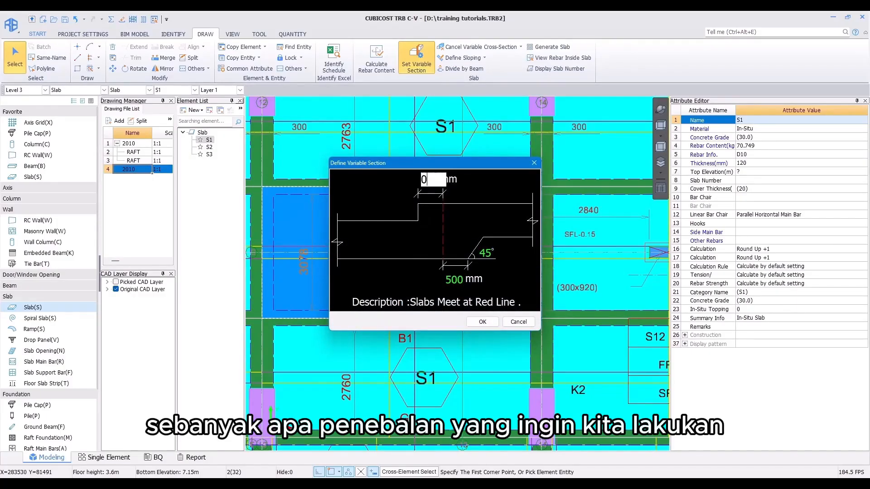
{"action": "key", "text": "Tab"}
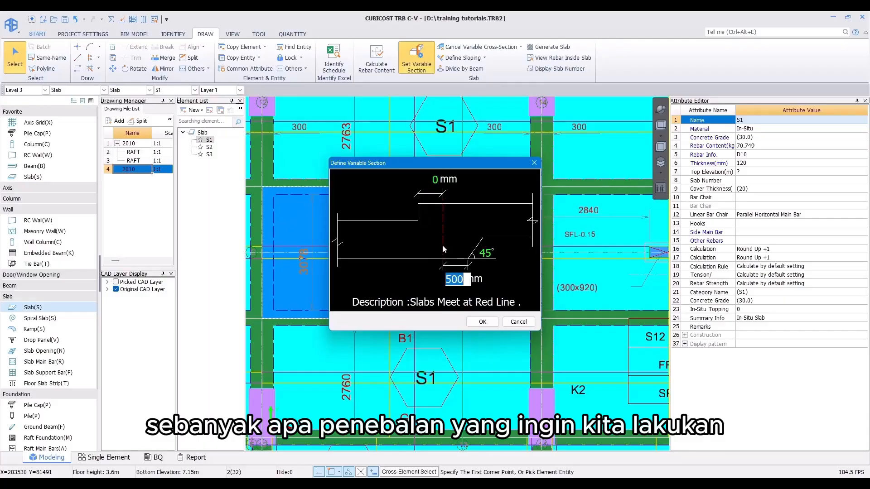
{"action": "type", "text": "100"}
{"action": "left_click", "coordinate": [492, 255]}
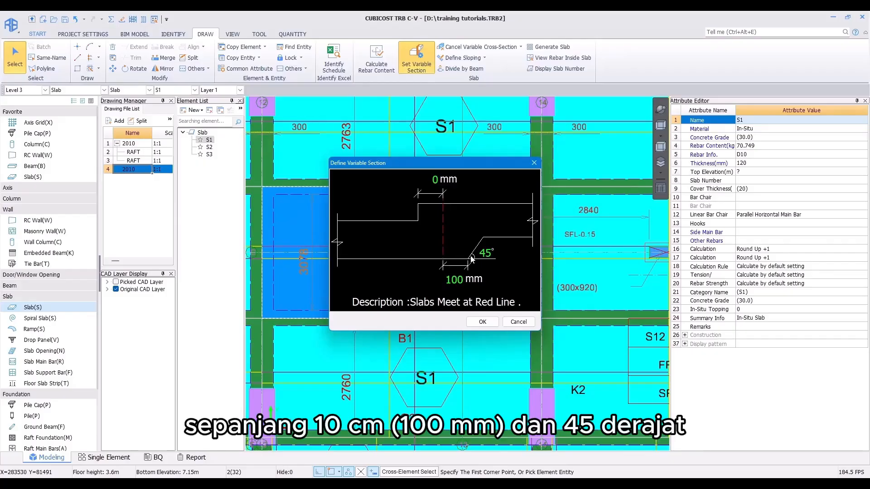
{"action": "left_click", "coordinate": [483, 322]}
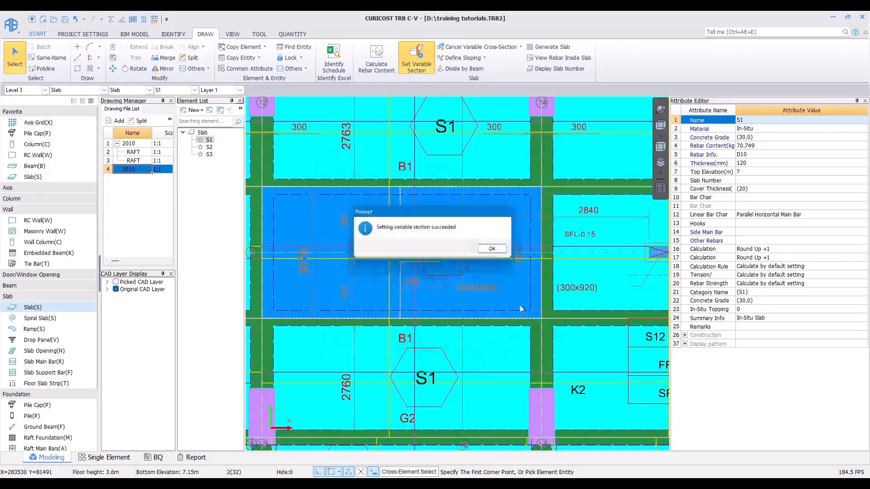
{"action": "left_click", "coordinate": [496, 248]}
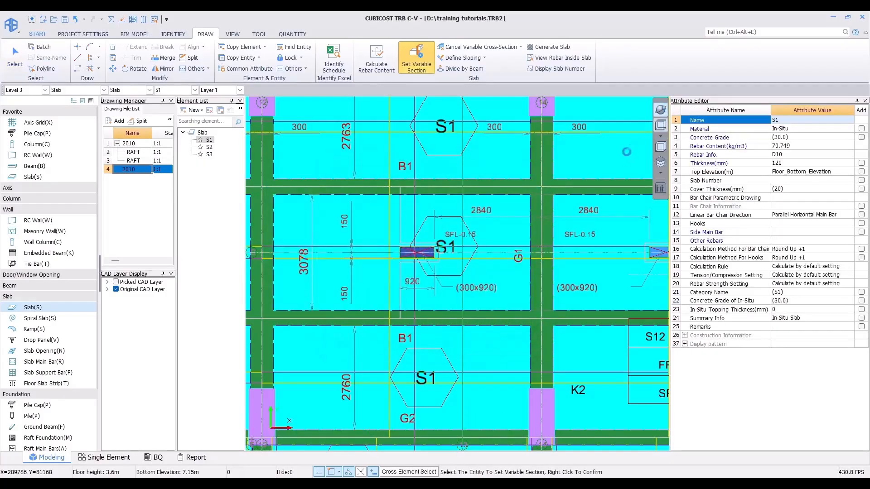
Step: Orbit the 3D view to inspect the thickened sunken slab edge, then return to the plan view
{"action": "left_click_drag", "start_coordinate": [554, 227], "coordinate": [542, 150]}
{"action": "scroll", "coordinate": [402, 267], "scroll_direction": "up", "scroll_amount": 5}
{"action": "left_click_drag", "start_coordinate": [387, 267], "coordinate": [453, 236]}
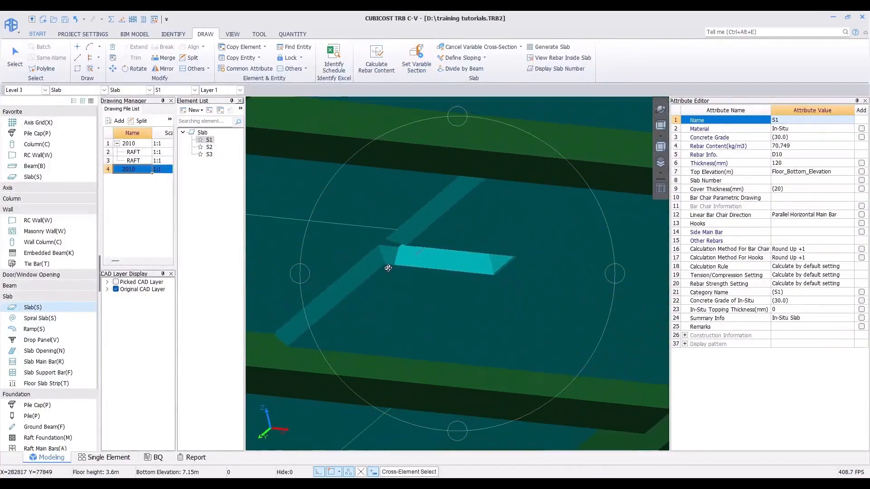
{"action": "left_click", "coordinate": [660, 125]}
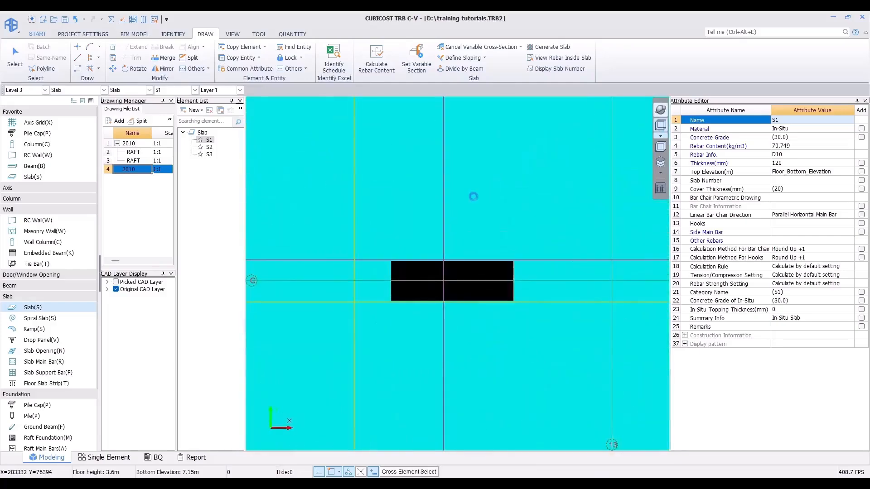
{"action": "scroll", "coordinate": [472, 192], "scroll_direction": "down", "scroll_amount": 4}
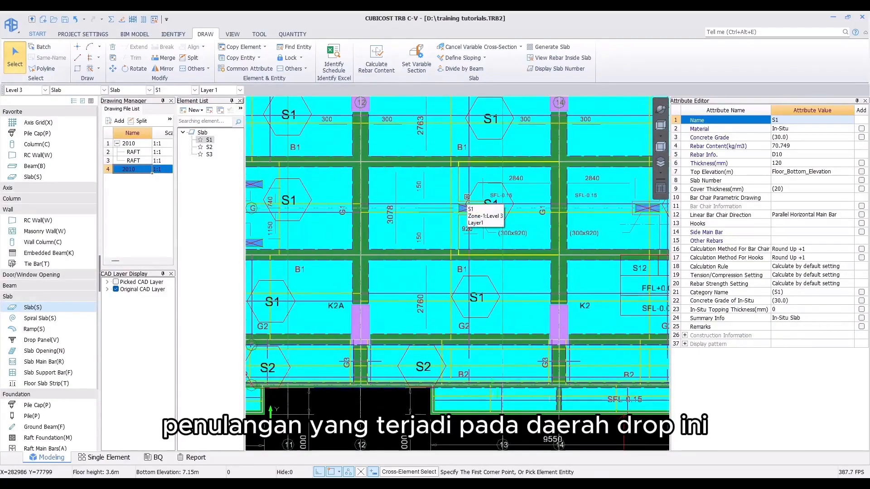
{"action": "scroll", "coordinate": [466, 197], "scroll_direction": "up", "scroll_amount": 3}
{"action": "middle_click_drag", "start_coordinate": [467, 197], "coordinate": [460, 213]}
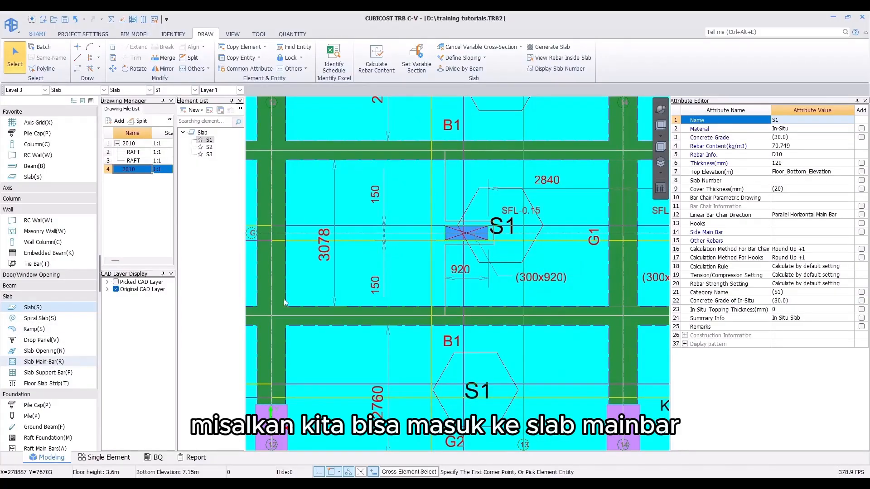
Step: Switch to Slab Main Bar, select the main bar crossing the sunken area and calculate the selected entity
{"action": "left_click", "coordinate": [43, 361]}
{"action": "left_click", "coordinate": [370, 58]}
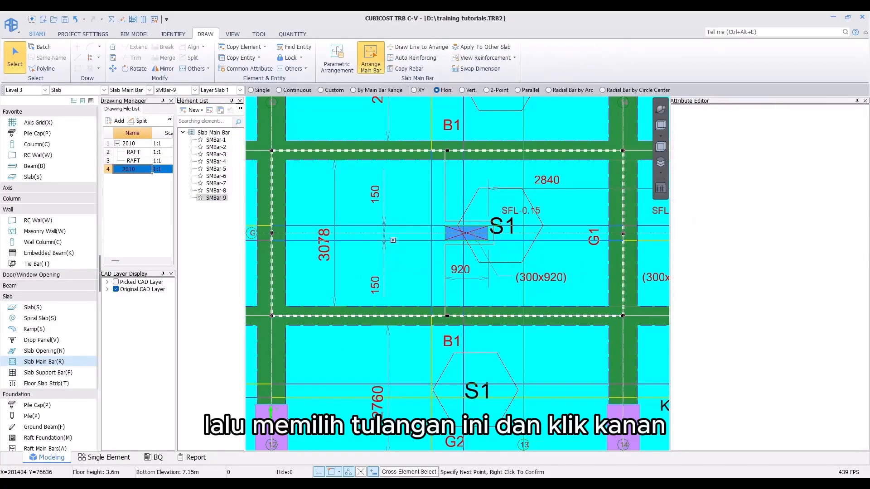
{"action": "left_click", "coordinate": [390, 234]}
{"action": "right_click", "coordinate": [386, 227]}
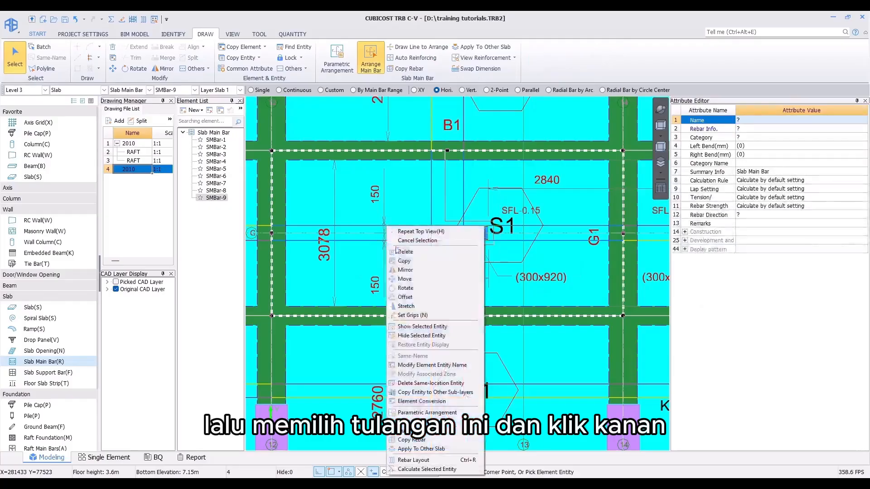
{"action": "left_click", "coordinate": [418, 470]}
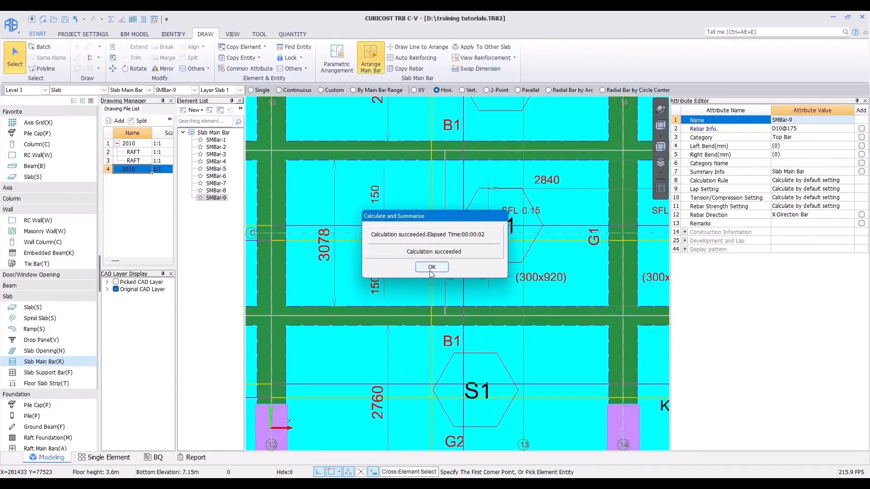
{"action": "left_click", "coordinate": [431, 267]}
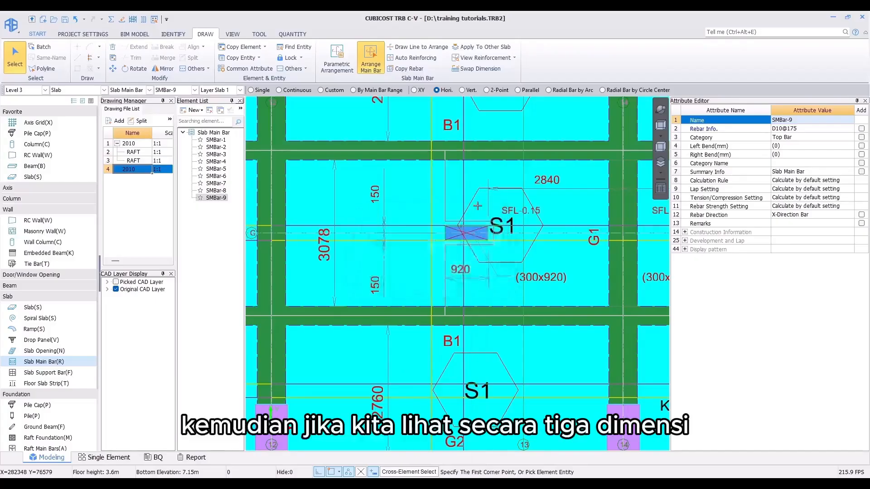
Step: Display the rebars in 3D and orbit around the sunken area to examine the bent main bars
{"action": "left_click", "coordinate": [132, 20]}
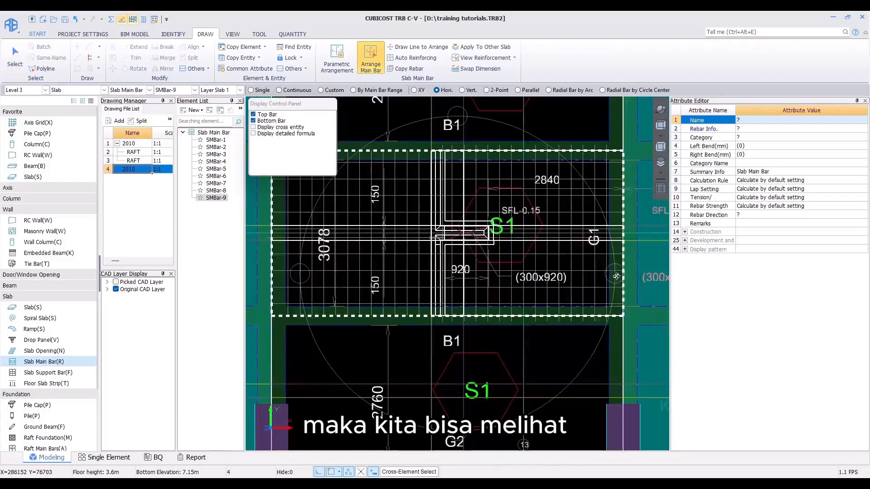
{"action": "left_click_drag", "start_coordinate": [616, 276], "coordinate": [519, 246]}
{"action": "scroll", "coordinate": [418, 266], "scroll_direction": "up", "scroll_amount": 5}
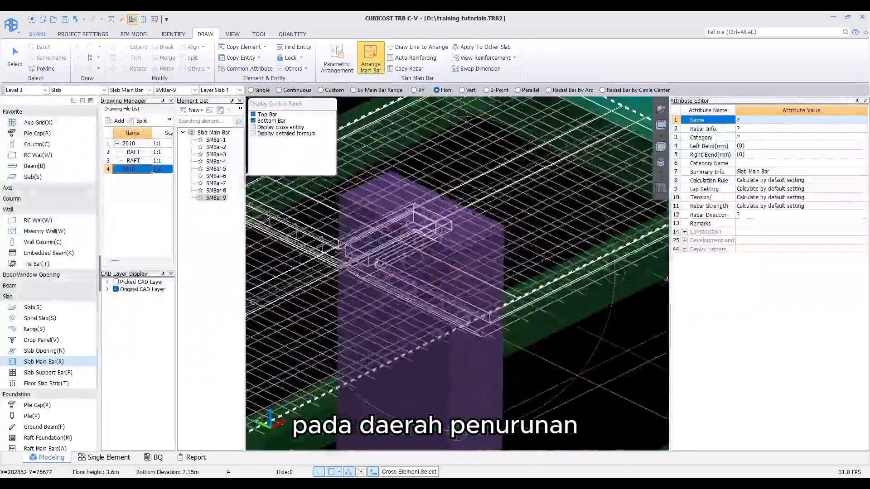
{"action": "scroll", "coordinate": [418, 267], "scroll_direction": "up", "scroll_amount": 8}
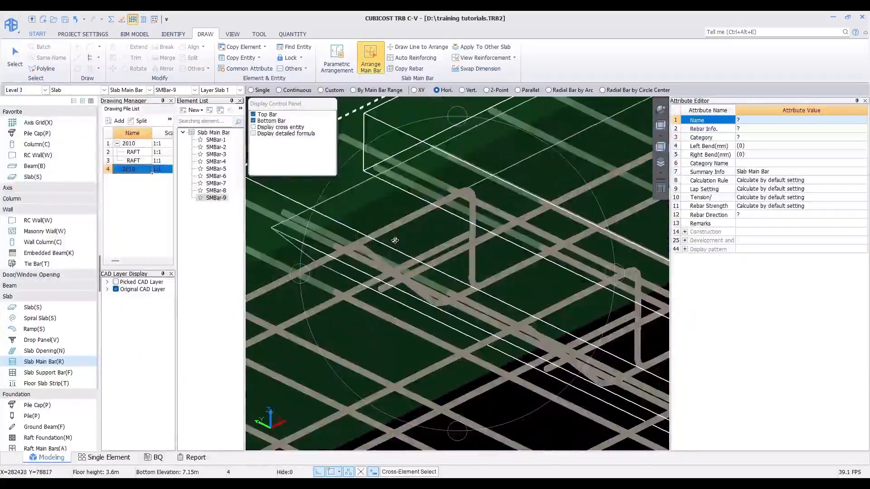
{"action": "scroll", "coordinate": [405, 242], "scroll_direction": "down", "scroll_amount": 6}
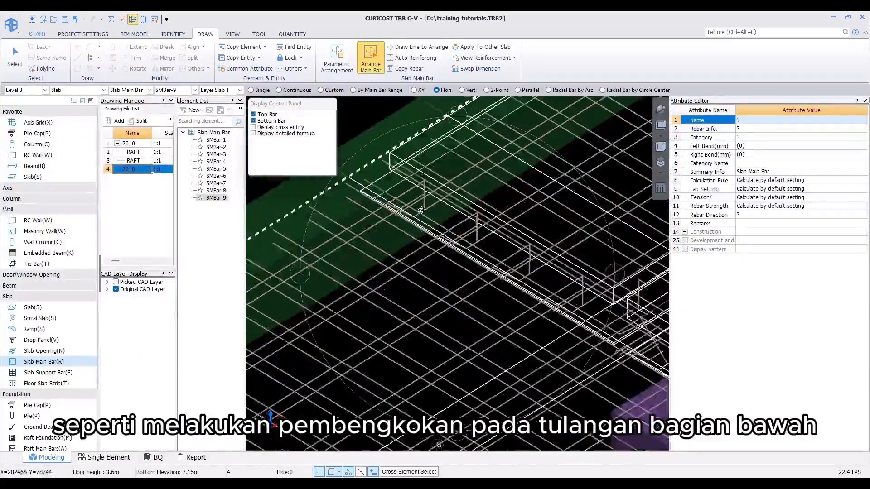
{"action": "left_click_drag", "start_coordinate": [409, 229], "coordinate": [421, 219]}
{"action": "scroll", "coordinate": [420, 179], "scroll_direction": "up", "scroll_amount": 8}
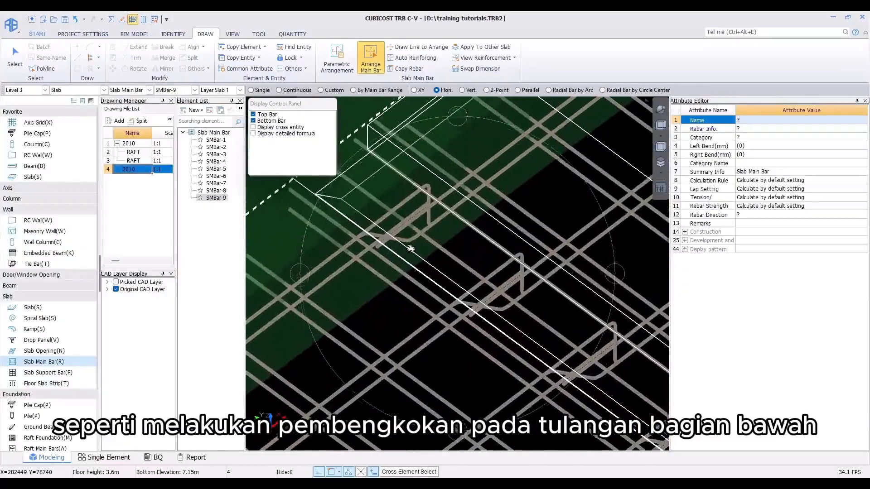
{"action": "scroll", "coordinate": [415, 213], "scroll_direction": "down", "scroll_amount": 5}
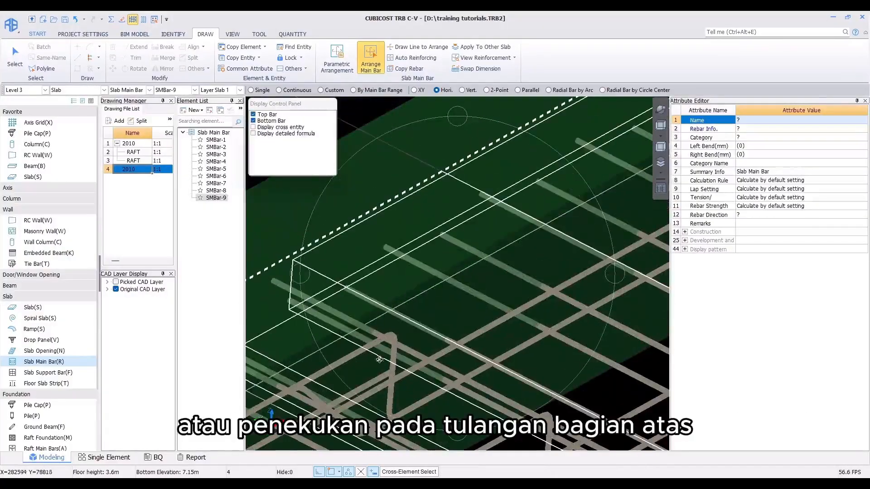
{"action": "middle_click_drag", "start_coordinate": [379, 360], "coordinate": [471, 223]}
{"action": "scroll", "coordinate": [456, 258], "scroll_direction": "down", "scroll_amount": 10}
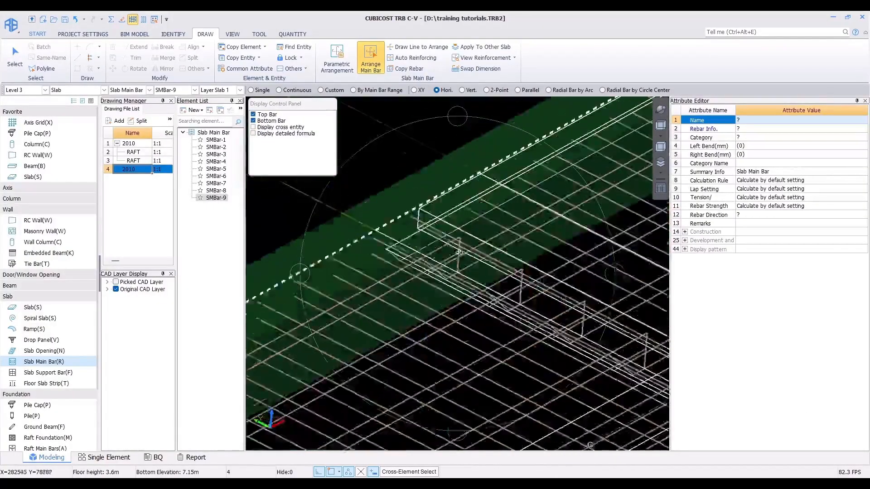
{"action": "key", "text": "Escape"}
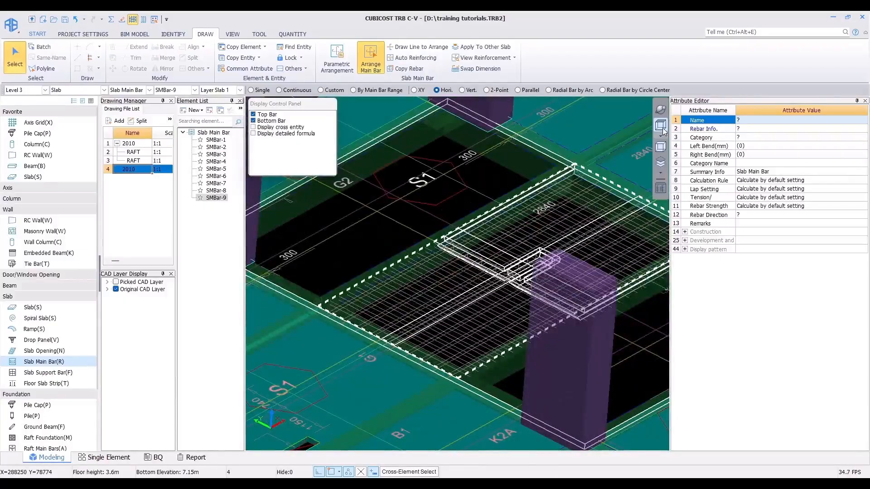
{"action": "left_click", "coordinate": [660, 125]}
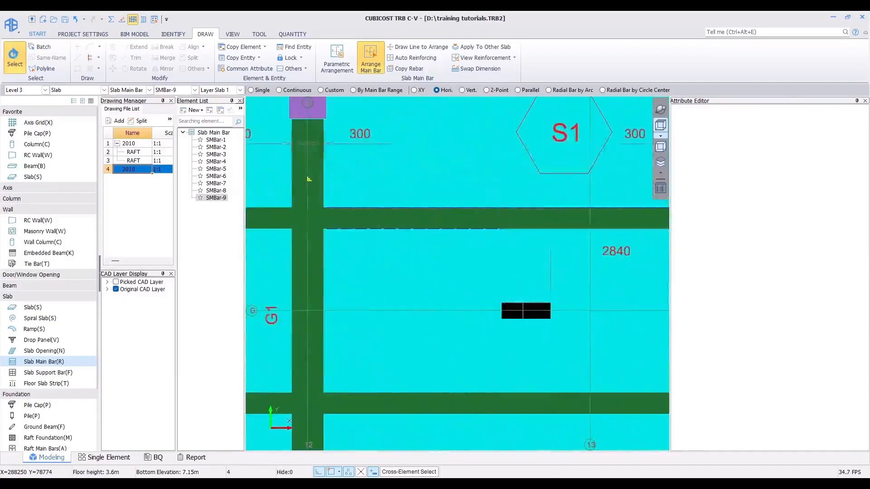
{"action": "scroll", "coordinate": [422, 266], "scroll_direction": "down", "scroll_amount": 10}
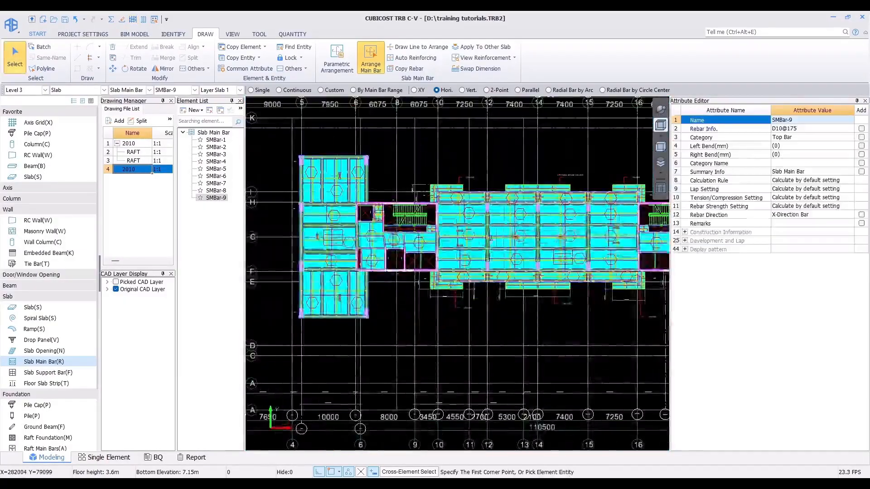
Step: Calculate rebar quantities for all floors of the model
{"action": "scroll", "coordinate": [423, 266], "scroll_direction": "down", "scroll_amount": 3}
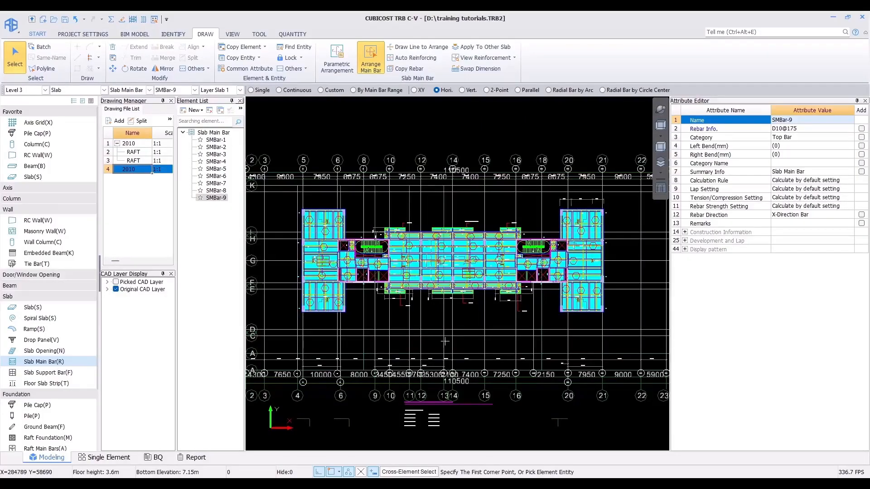
{"action": "left_click", "coordinate": [290, 36]}
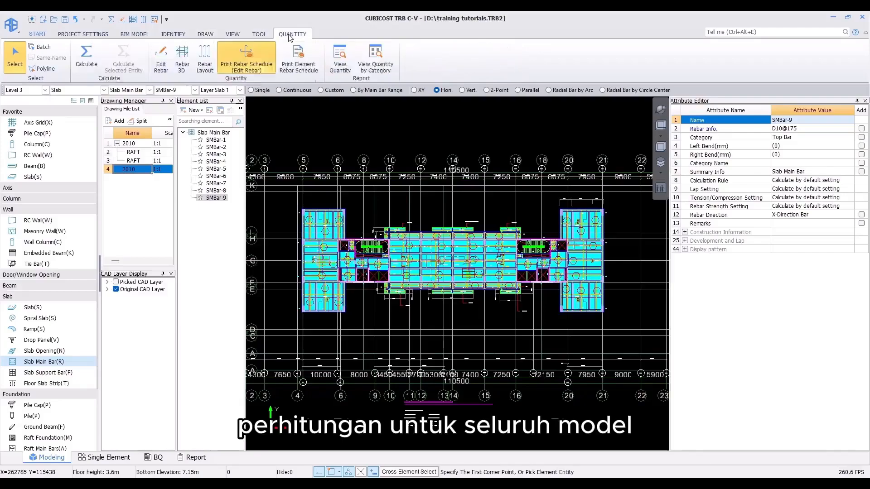
{"action": "left_click", "coordinate": [93, 64]}
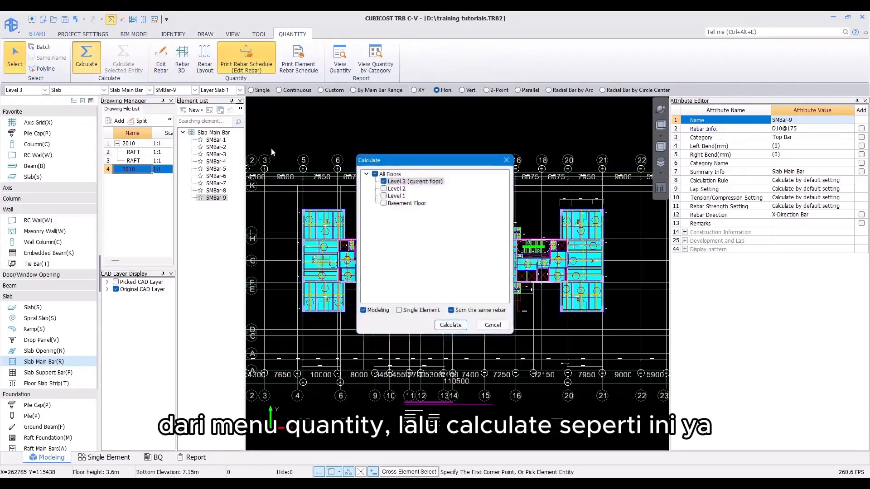
{"action": "left_click", "coordinate": [375, 174]}
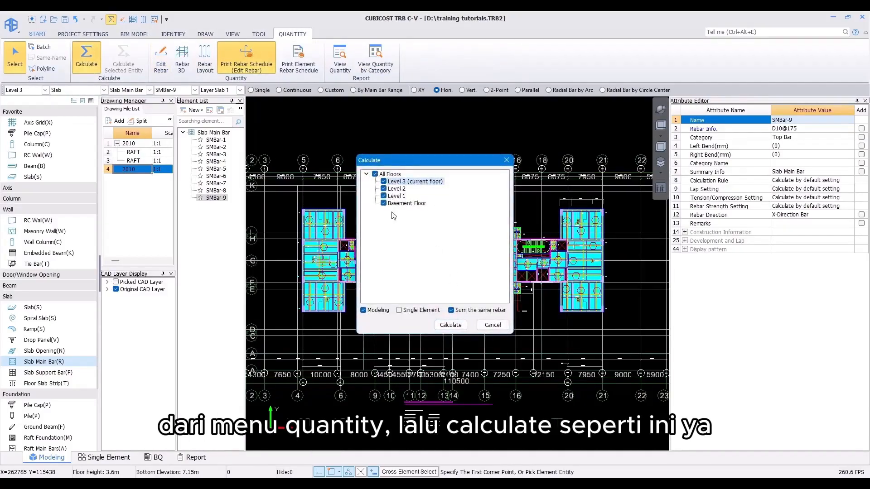
{"action": "left_click", "coordinate": [450, 325]}
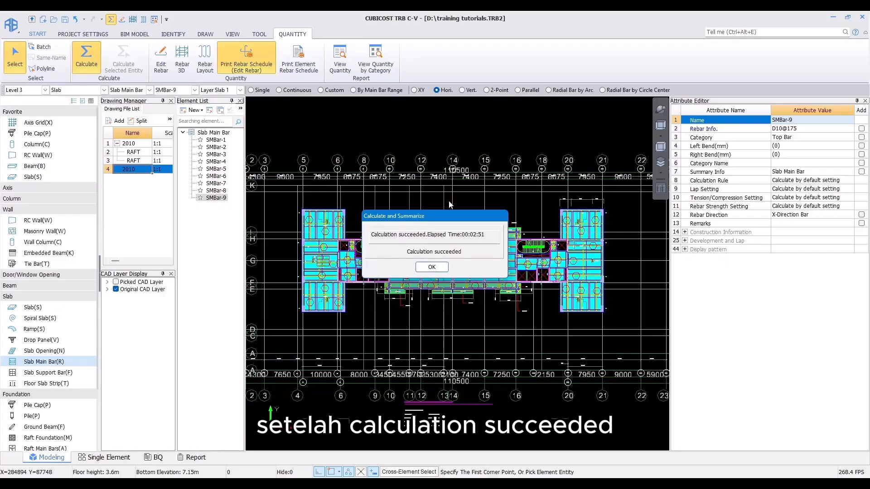
{"action": "left_click", "coordinate": [442, 267]}
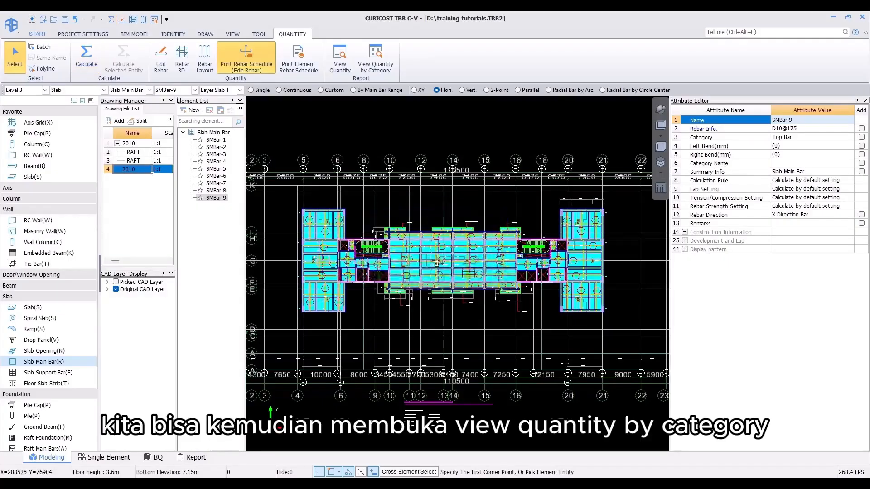
Step: Open the quantity-by-category summary with Level 3, Level 2, Level 1 and Basement Floor all in range
{"action": "left_click", "coordinate": [376, 64]}
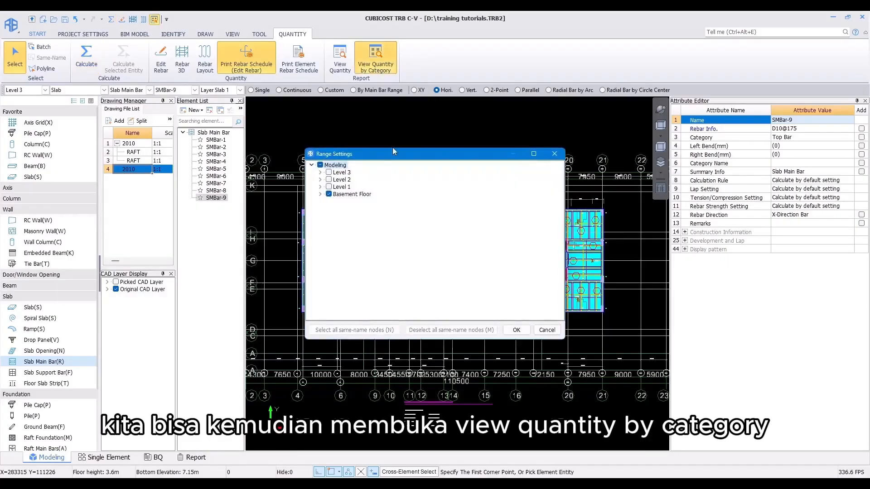
{"action": "left_click", "coordinate": [328, 179]}
{"action": "left_click", "coordinate": [329, 186]}
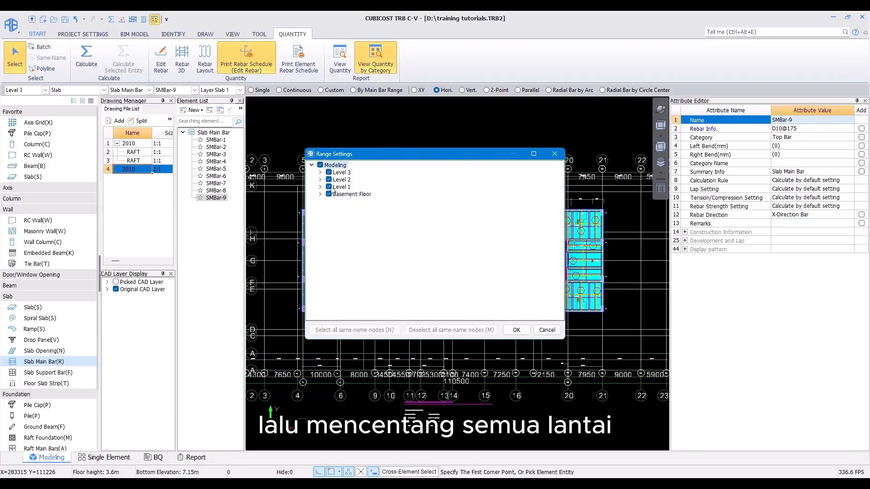
{"action": "left_click", "coordinate": [516, 329]}
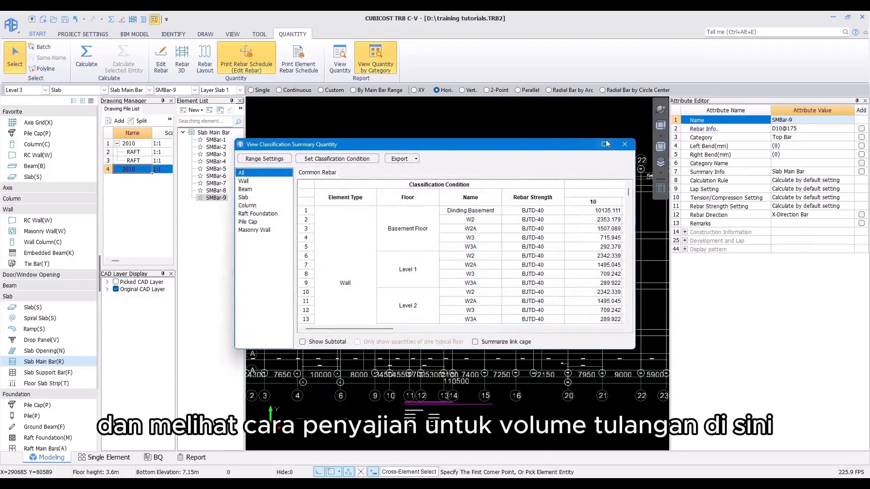
{"action": "left_click", "coordinate": [604, 142]}
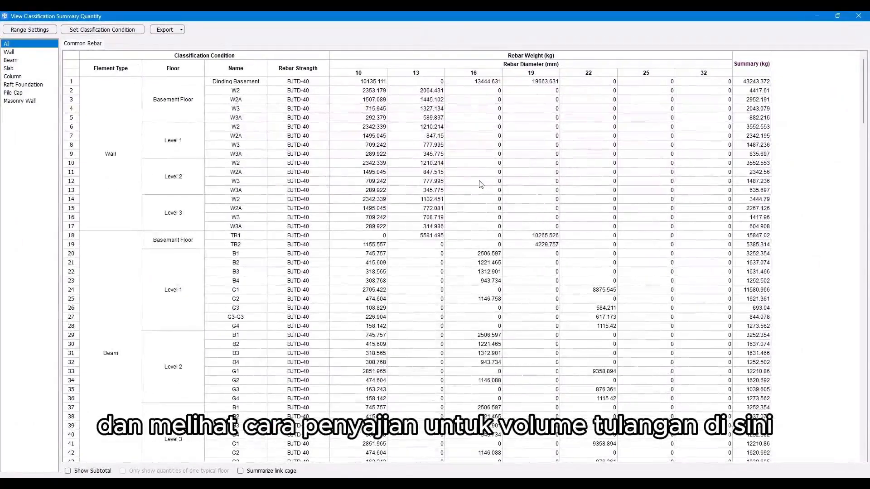
Step: Scroll through the rebar weight summary table and view the Wall, Beam and Slab categories
{"action": "left_click", "coordinate": [483, 187]}
{"action": "scroll", "coordinate": [485, 187], "scroll_direction": "down", "scroll_amount": 4}
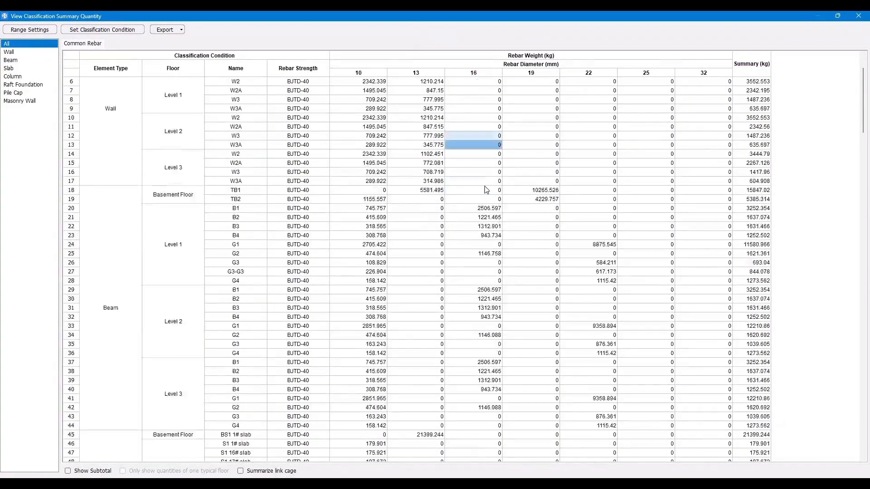
{"action": "scroll", "coordinate": [484, 188], "scroll_direction": "down", "scroll_amount": 14}
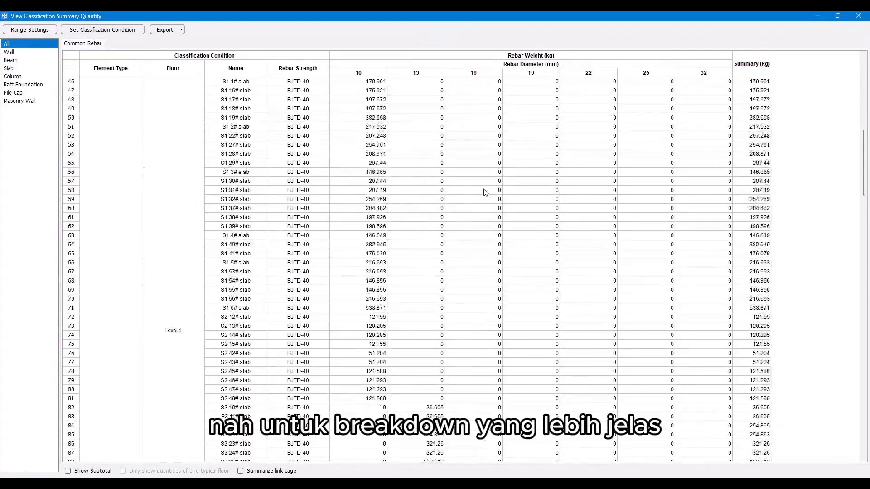
{"action": "left_click_drag", "start_coordinate": [863, 165], "coordinate": [831, 402]}
{"action": "left_click", "coordinate": [17, 53]}
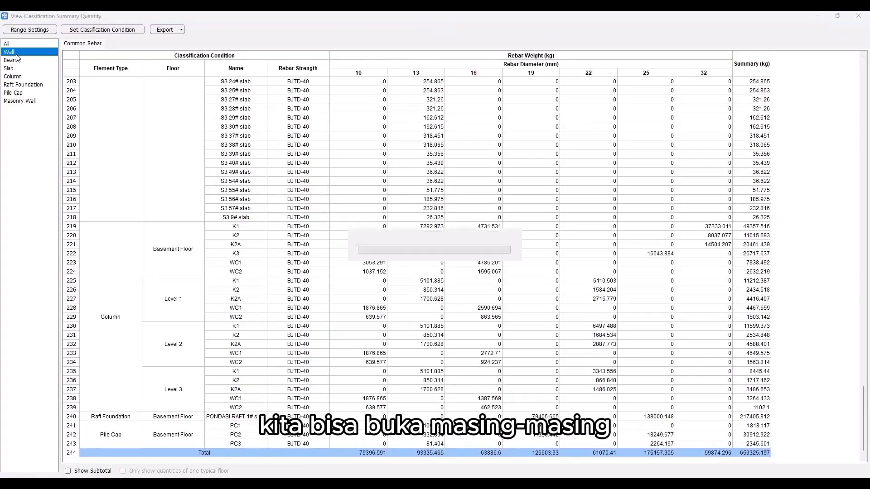
{"action": "left_click", "coordinate": [11, 60]}
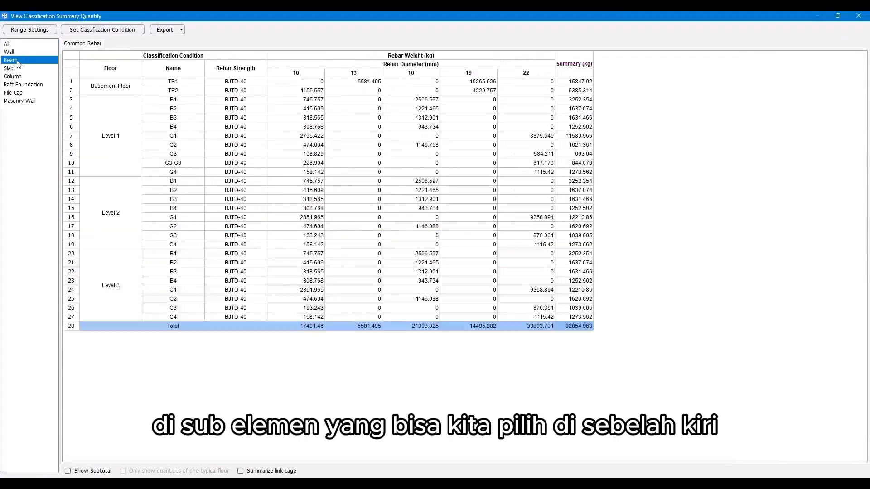
{"action": "left_click", "coordinate": [17, 69]}
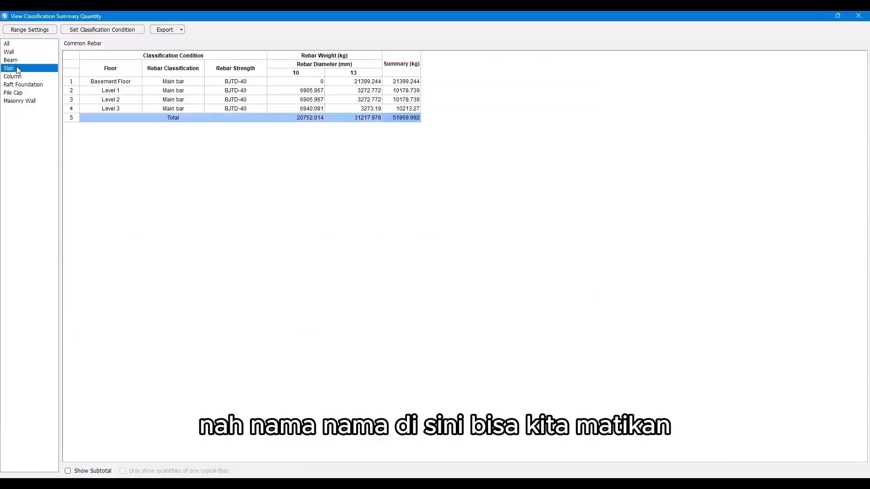
Step: Change the beam classification condition so rebar is no longer grouped by Name
{"action": "left_click", "coordinate": [18, 63]}
{"action": "left_click", "coordinate": [101, 30]}
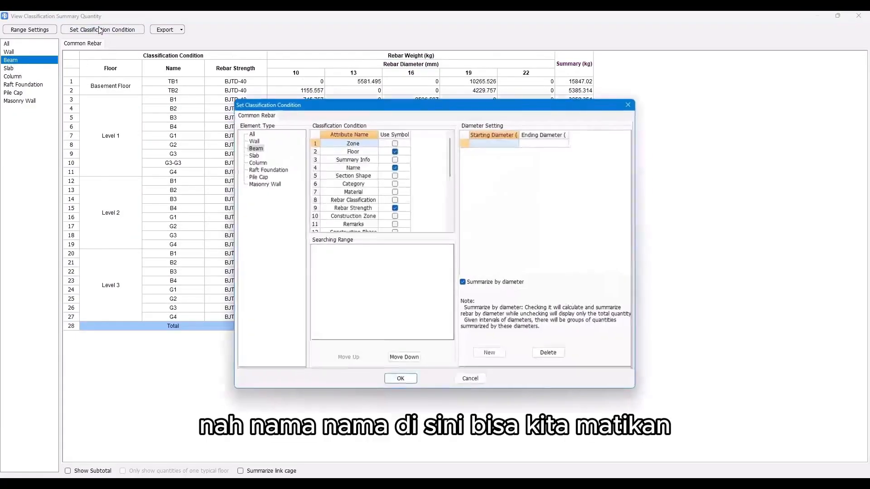
{"action": "left_click", "coordinate": [395, 167]}
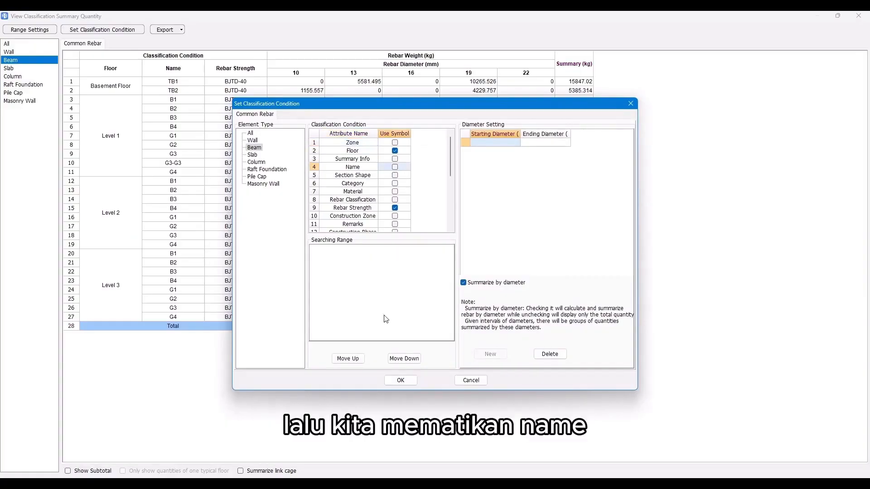
{"action": "left_click", "coordinate": [401, 380]}
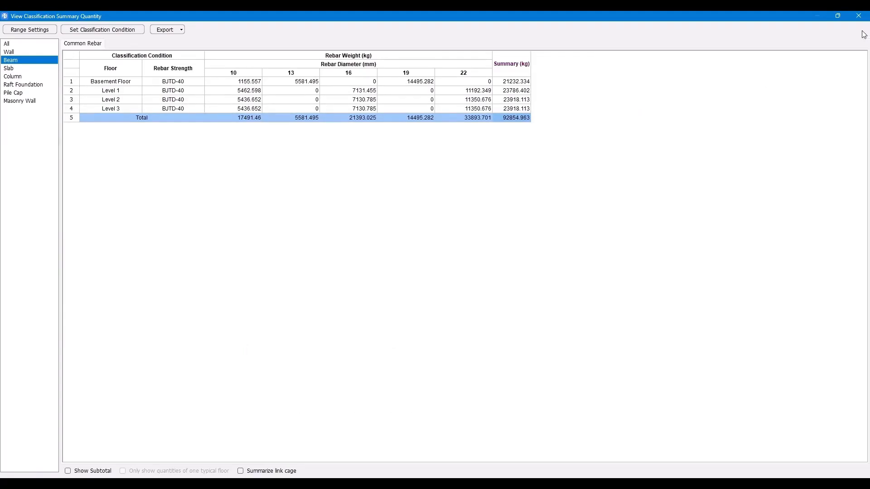
Step: Close the summary and open the Report module with all floors in the report range
{"action": "left_click", "coordinate": [859, 16]}
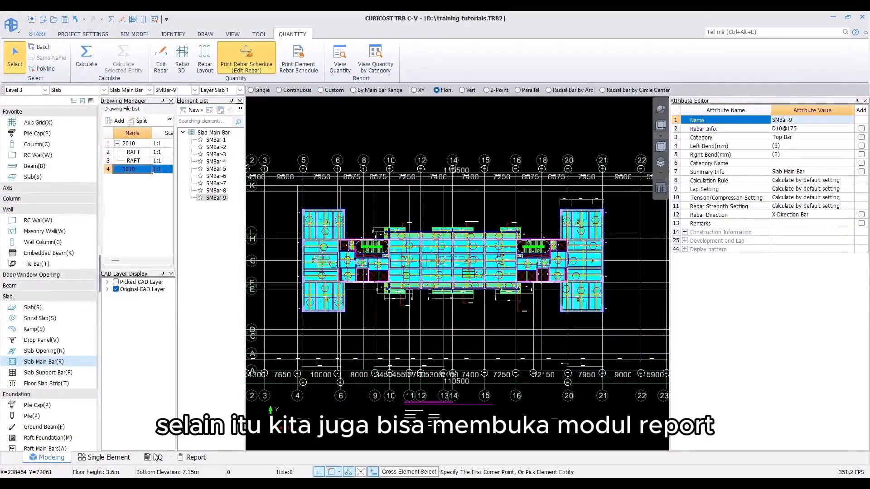
{"action": "left_click", "coordinate": [199, 459]}
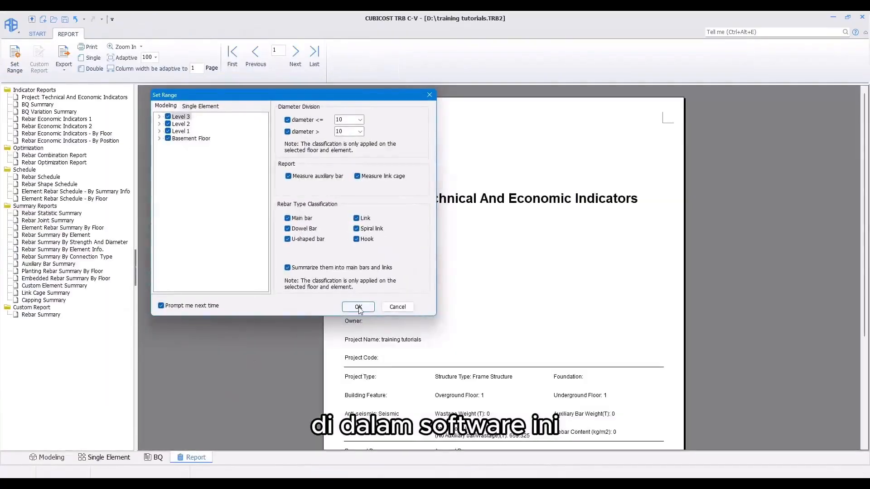
{"action": "left_click", "coordinate": [357, 307]}
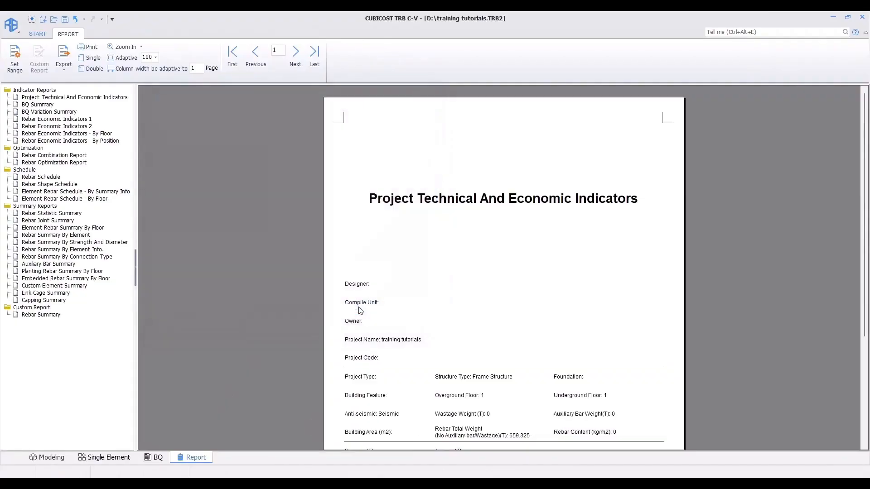
Step: Open the Rebar Schedule report and page through it
{"action": "left_click", "coordinate": [57, 177]}
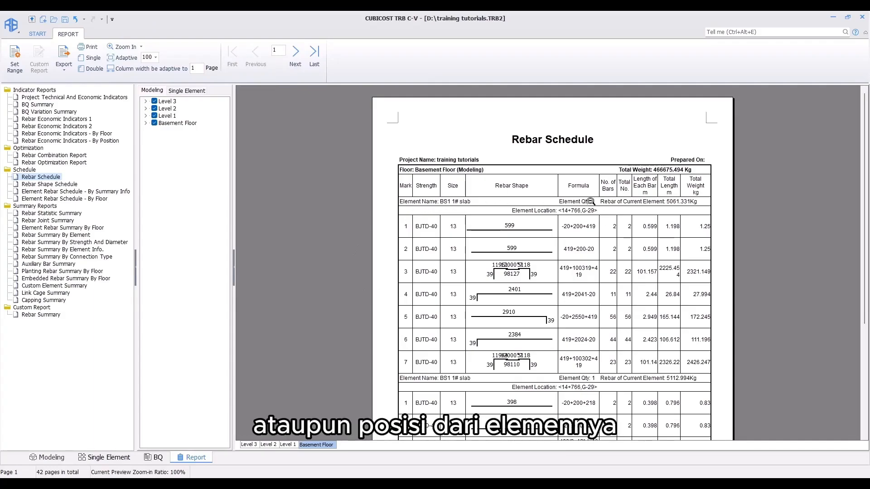
{"action": "scroll", "coordinate": [516, 270], "scroll_direction": "down", "scroll_amount": 5}
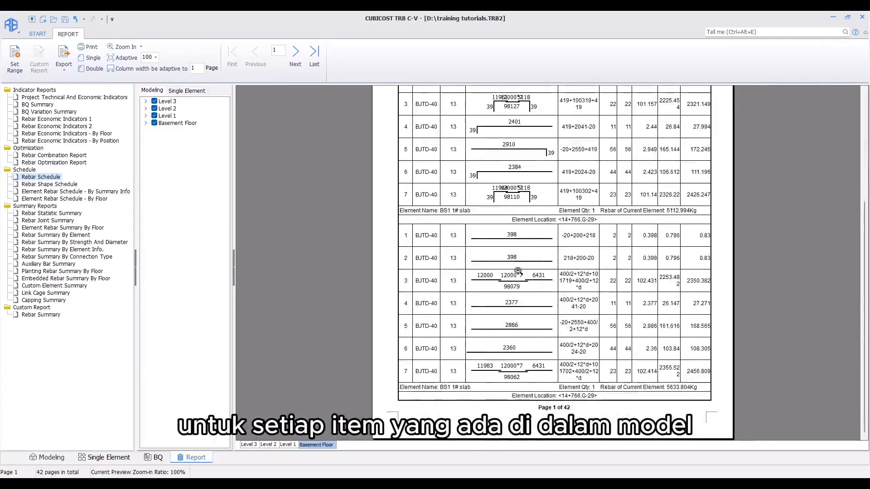
{"action": "scroll", "coordinate": [518, 268], "scroll_direction": "up", "scroll_amount": 5}
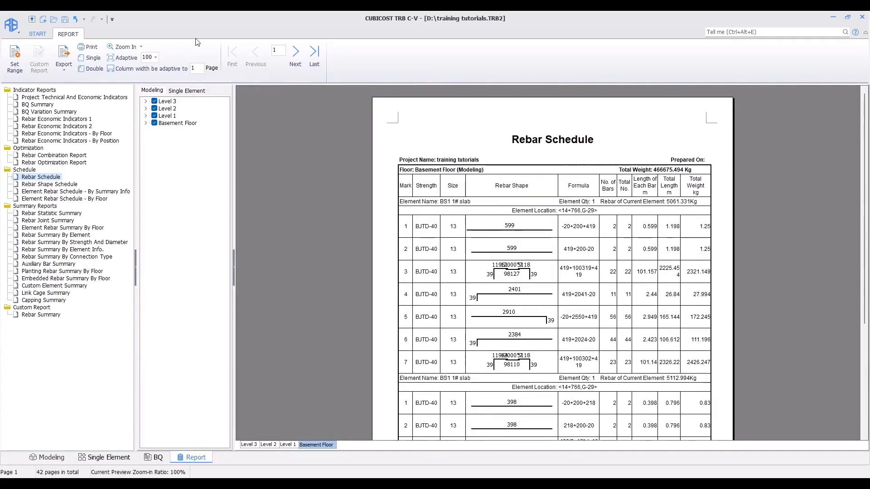
{"action": "left_click", "coordinate": [295, 64]}
{"action": "left_click", "coordinate": [296, 65]}
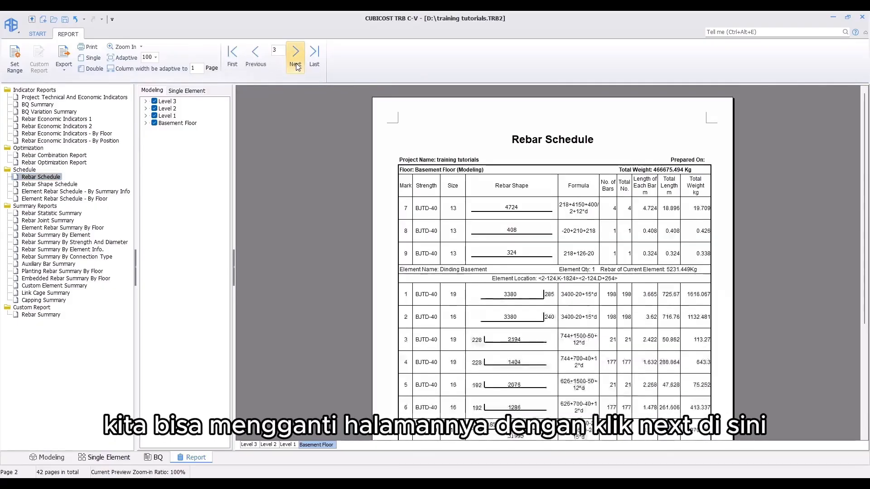
{"action": "left_click", "coordinate": [295, 64]}
{"action": "left_click", "coordinate": [295, 64]}
{"action": "left_click", "coordinate": [295, 64]}
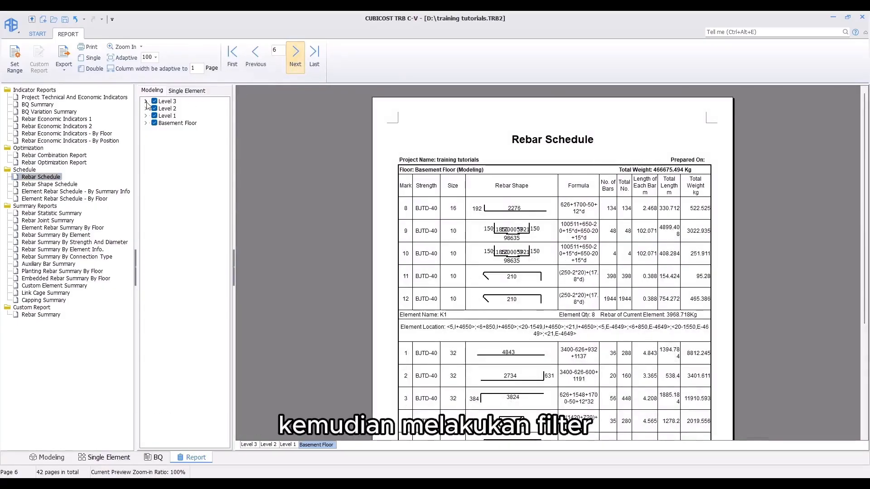
Step: Expand the report filter tree to examine the element categories under each floor
{"action": "left_click", "coordinate": [146, 102]}
{"action": "left_click", "coordinate": [145, 138]}
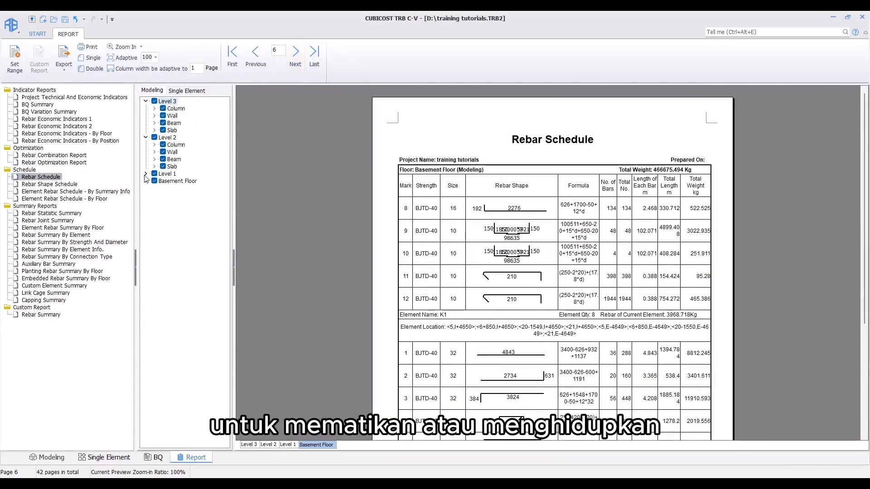
{"action": "left_click", "coordinate": [146, 174]}
{"action": "left_click", "coordinate": [146, 210]}
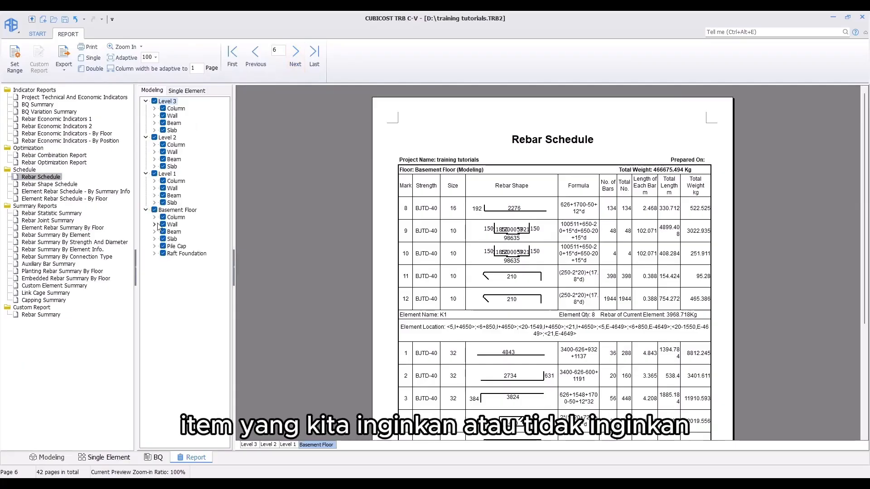
{"action": "left_click", "coordinate": [154, 224]}
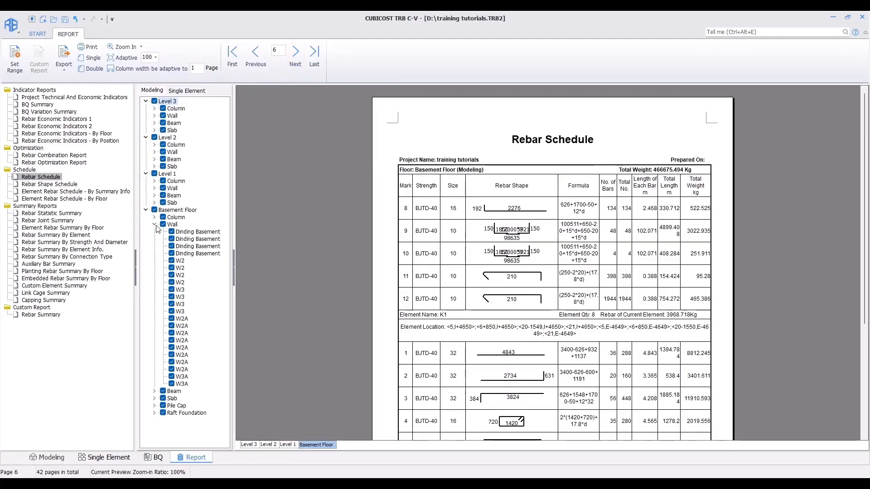
{"action": "left_click", "coordinate": [155, 224]}
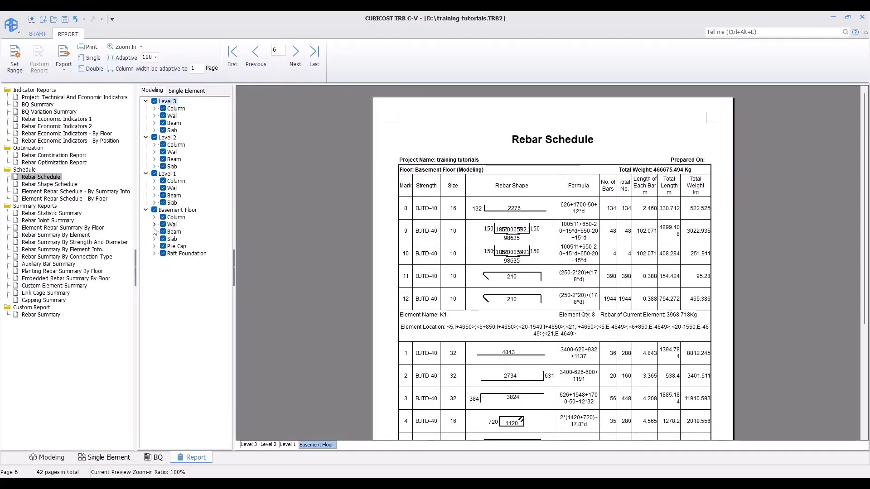
Step: View the Rebar Shape Schedule, Rebar Combination Report and Rebar Optimization Report, returning to modeling afterwards
{"action": "left_click", "coordinate": [51, 184]}
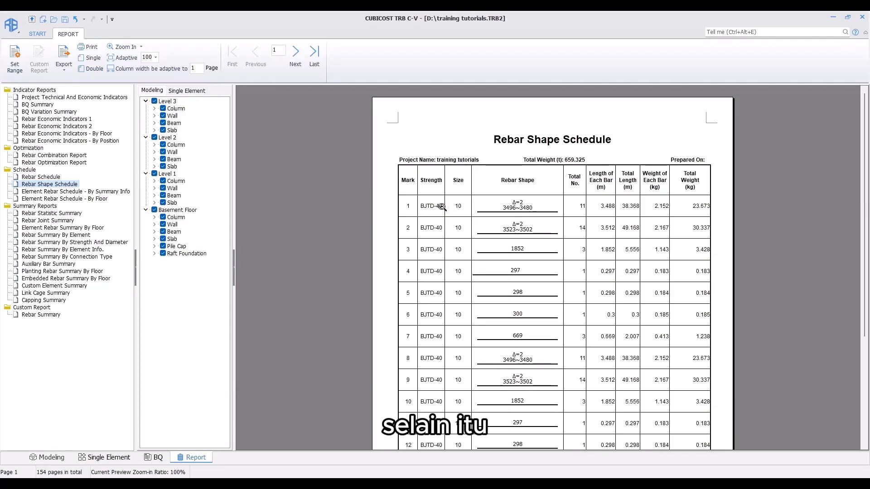
{"action": "left_click", "coordinate": [76, 156]}
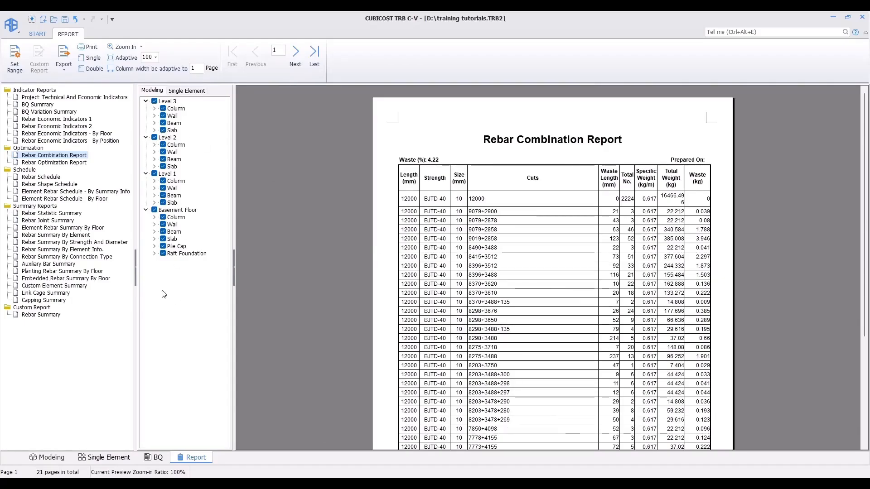
{"action": "left_click", "coordinate": [54, 162]}
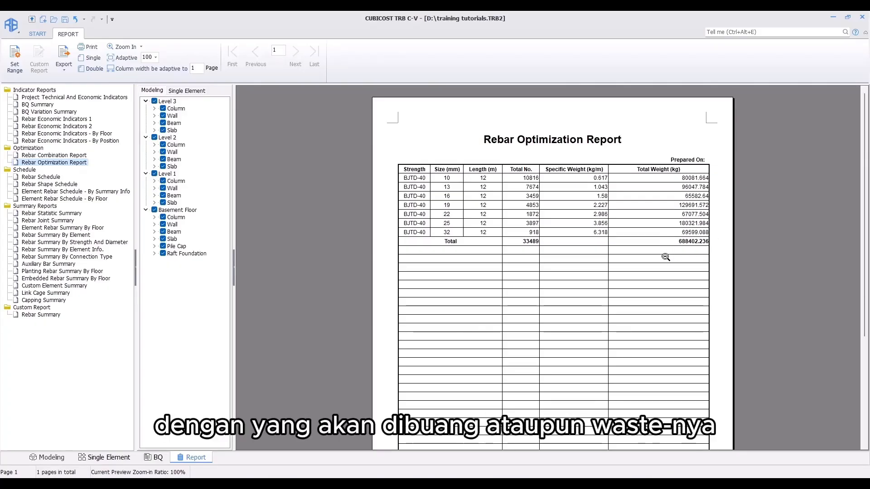
{"action": "left_click", "coordinate": [48, 457]}
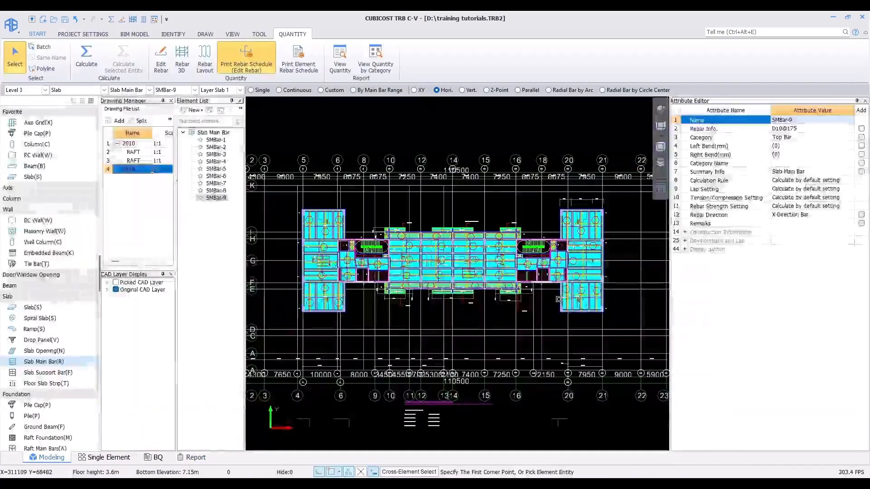